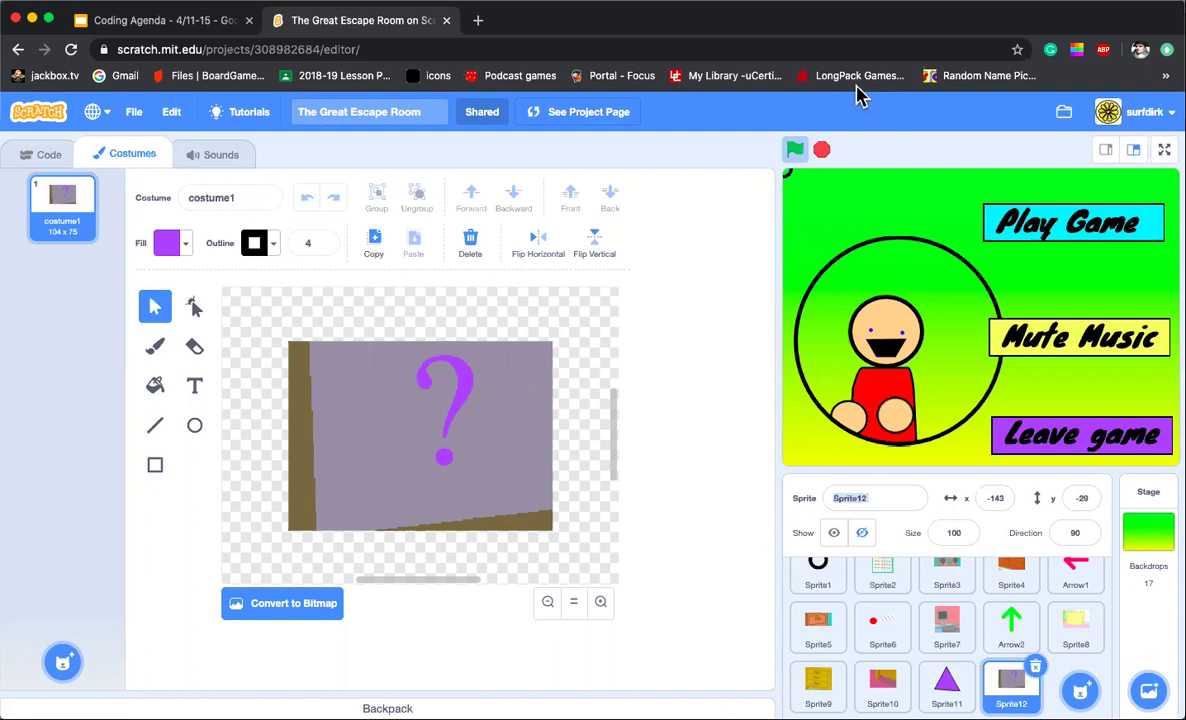
# Step: Start the escape room game and inspect the clue inside the bedroom dresser's drawer before returning to the room
pyautogui.click(796, 152)
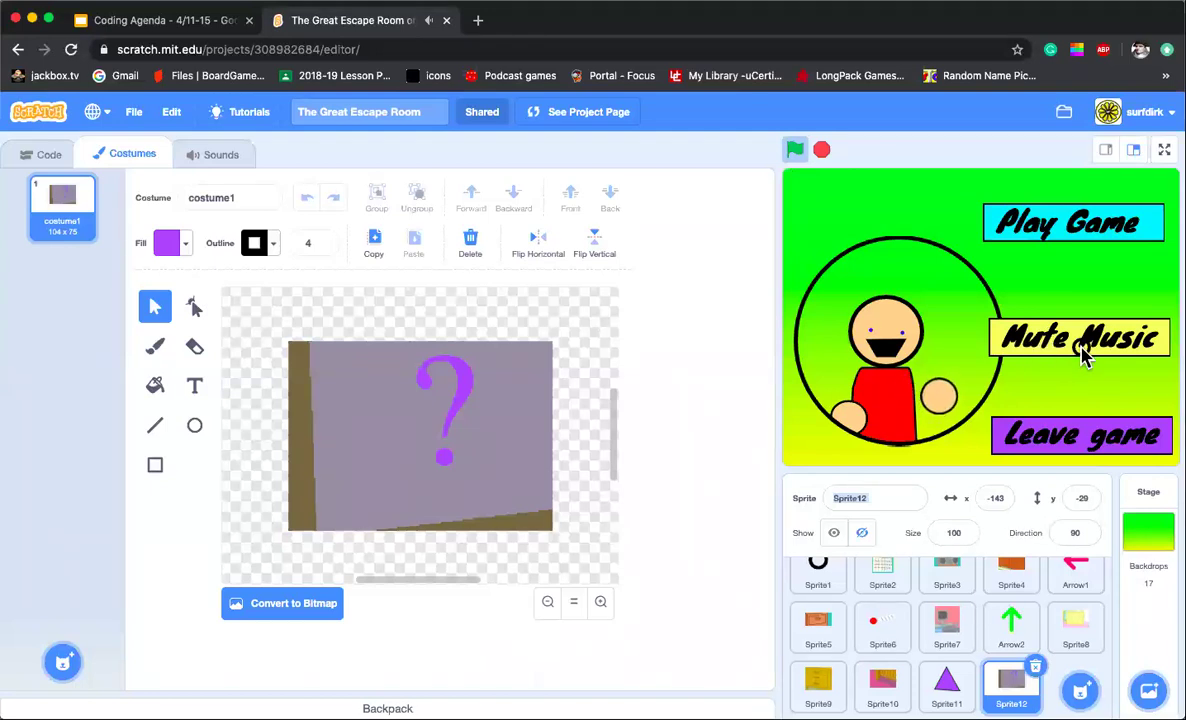
pyautogui.click(1022, 228)
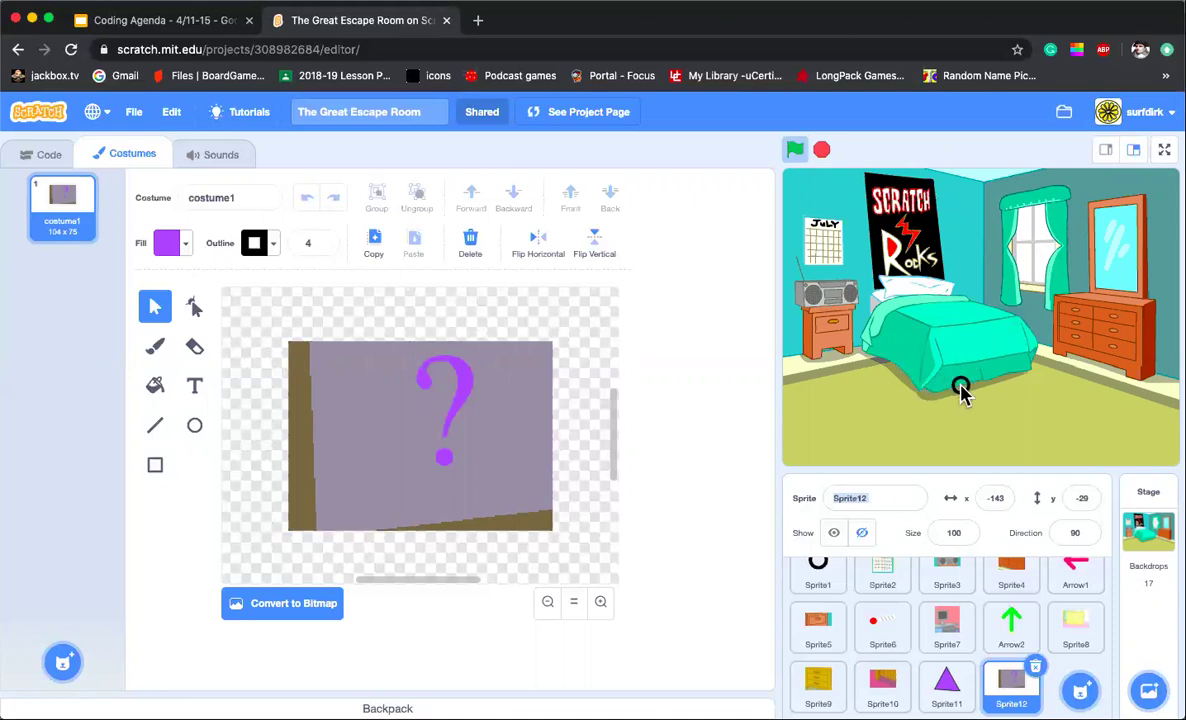
pyautogui.click(1127, 332)
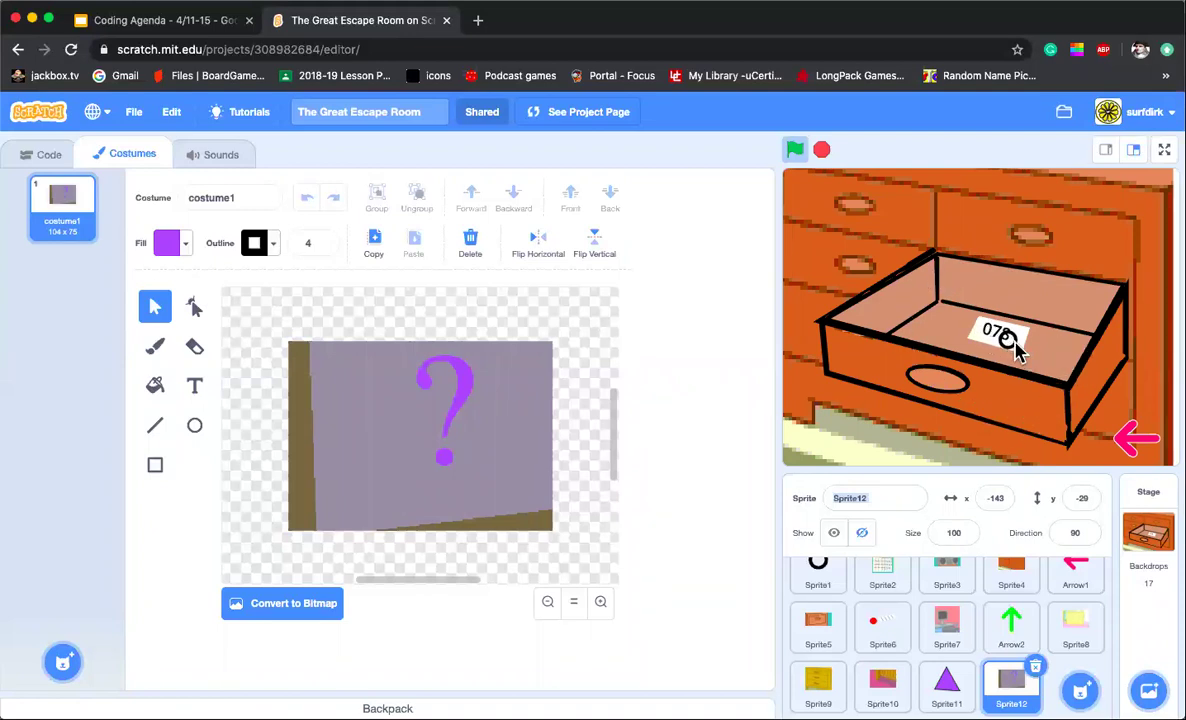
pyautogui.click(1127, 442)
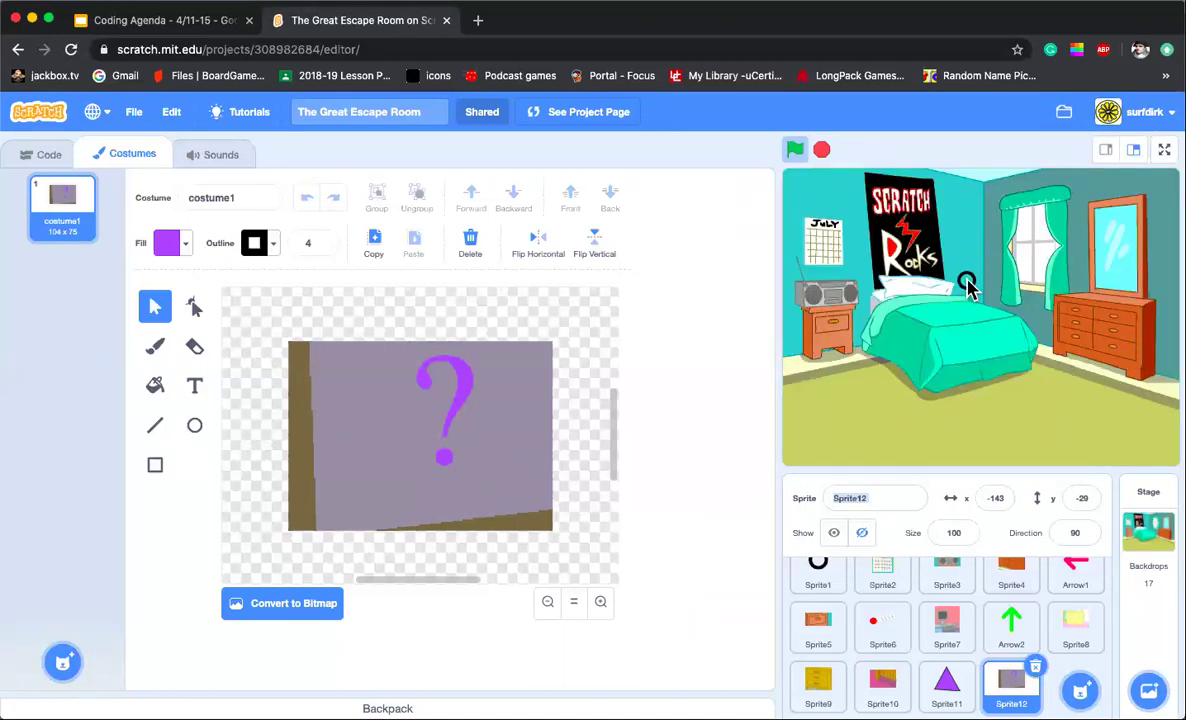
# Step: Try the dresser clue's digits as the code on the nightstand's lock box and go back to the bedroom
pyautogui.click(830, 330)
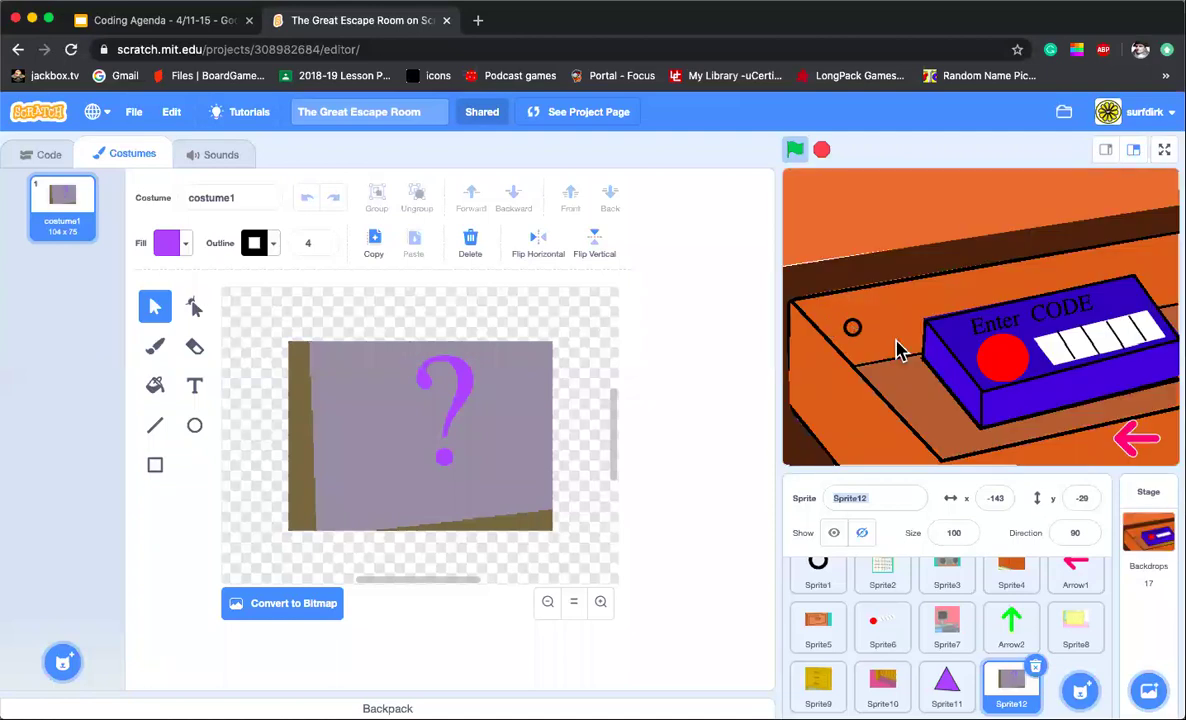
pyautogui.click(1008, 370)
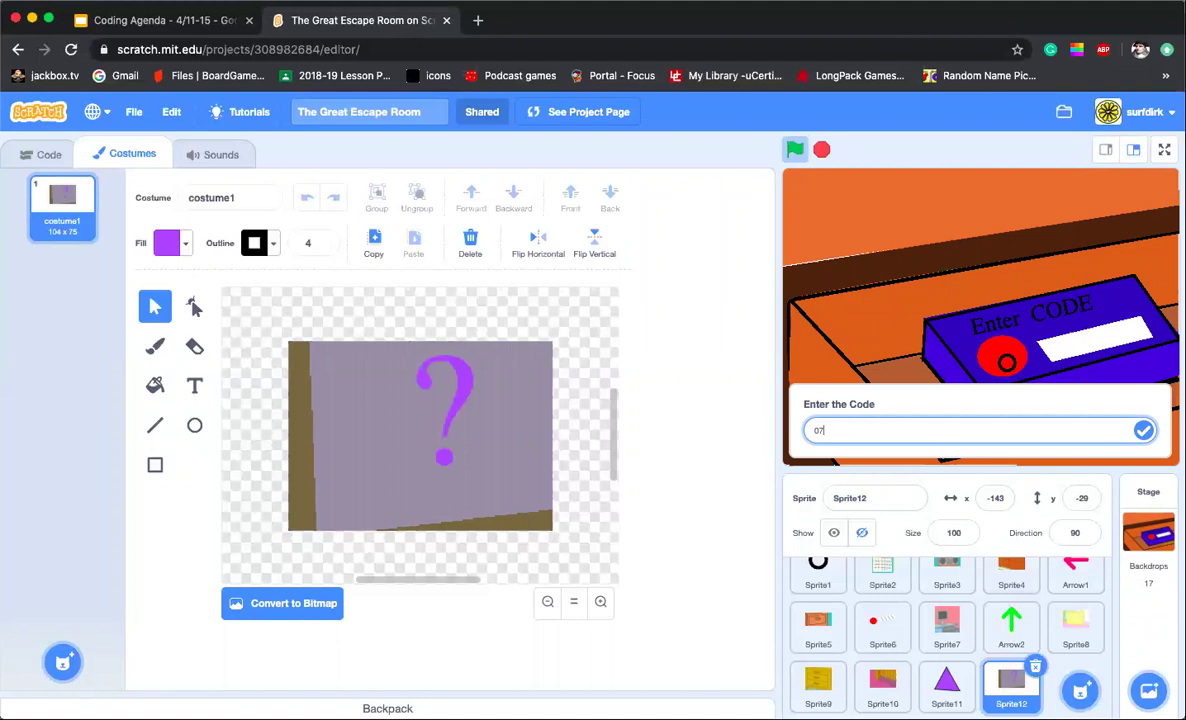
pyautogui.click(1145, 432)
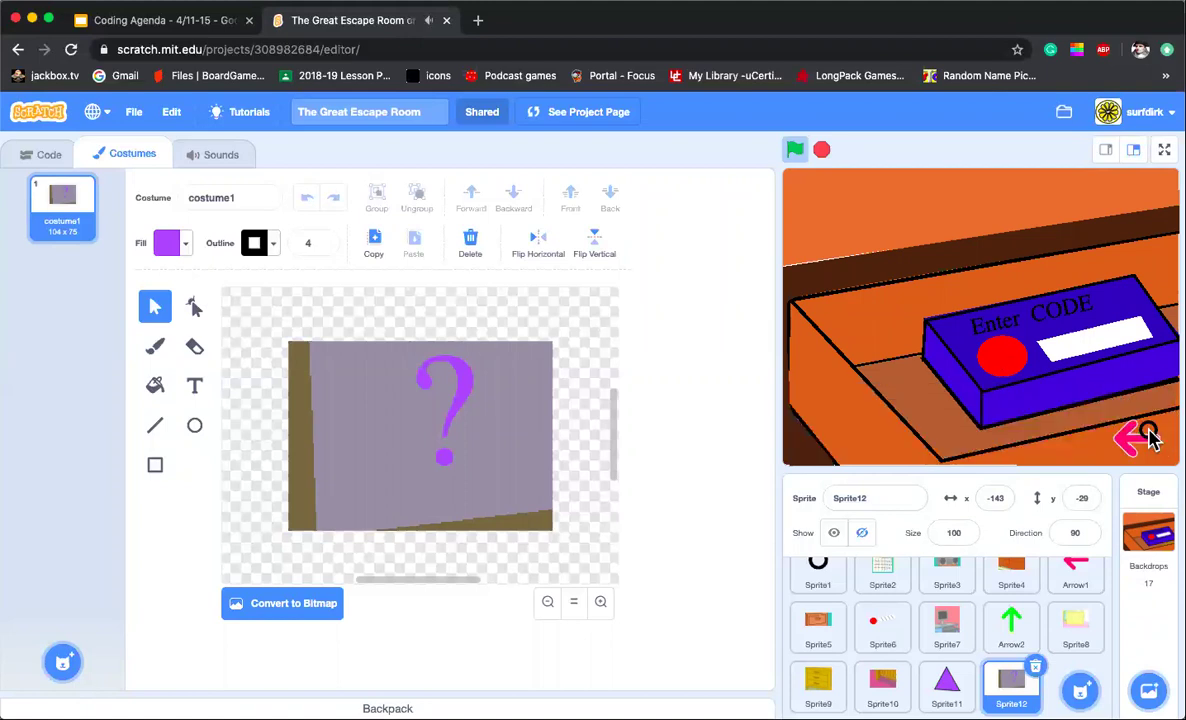
pyautogui.click(1127, 445)
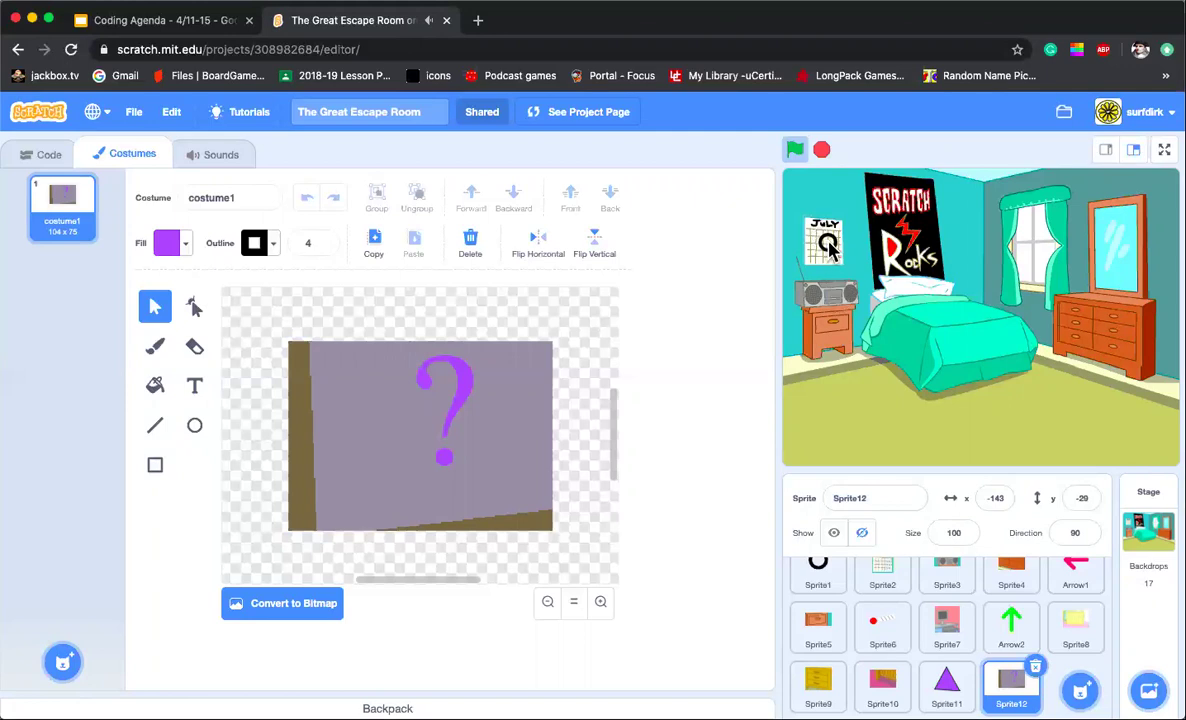
# Step: Check the July wall calendar for the remaining clue and submit the code 13078 on the nightstand's lock box
pyautogui.click(828, 248)
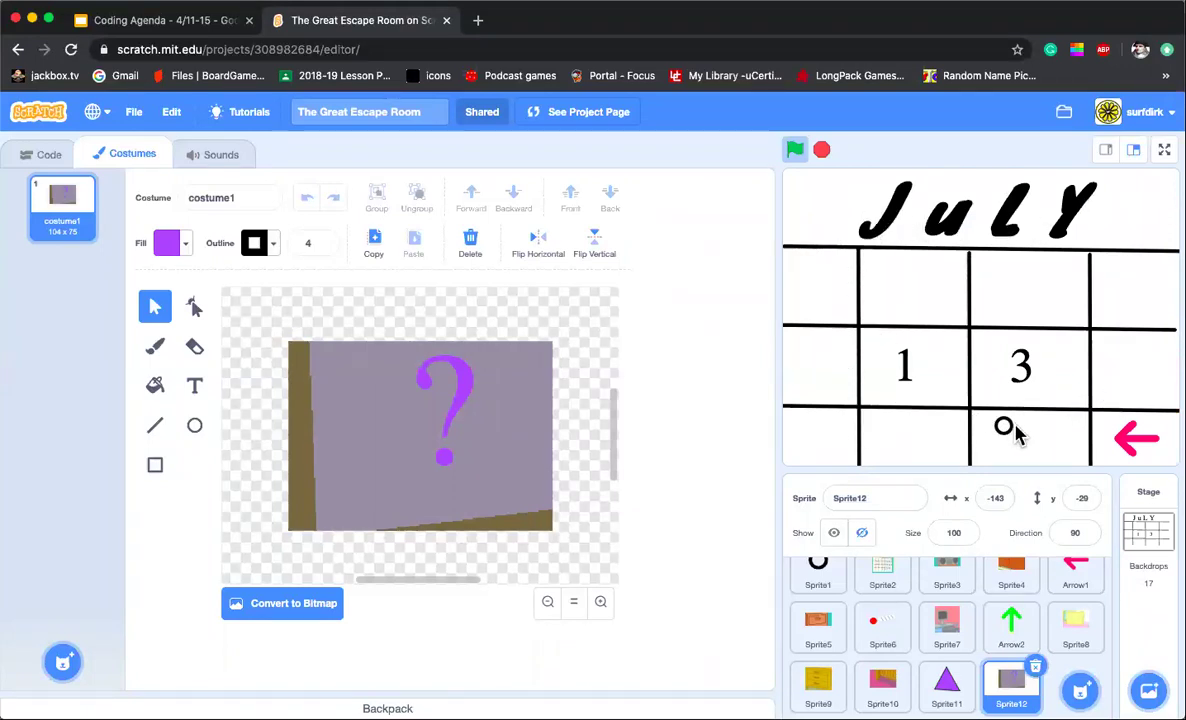
pyautogui.click(1125, 443)
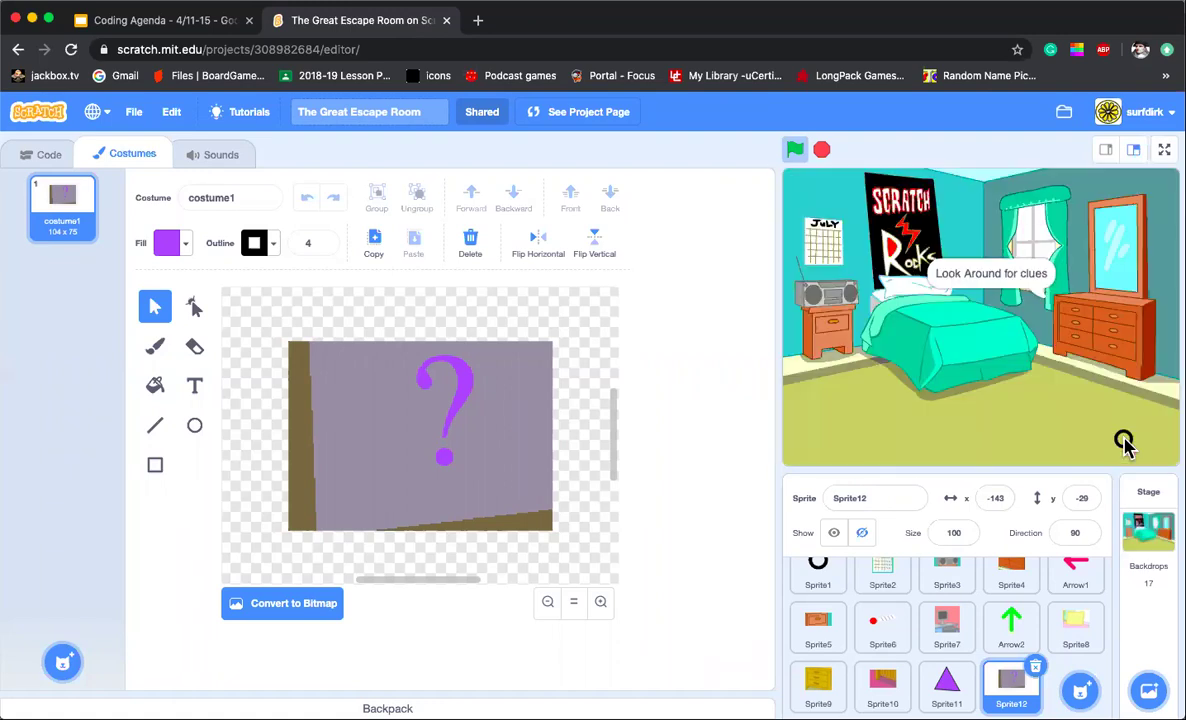
pyautogui.click(835, 330)
pyautogui.click(1000, 365)
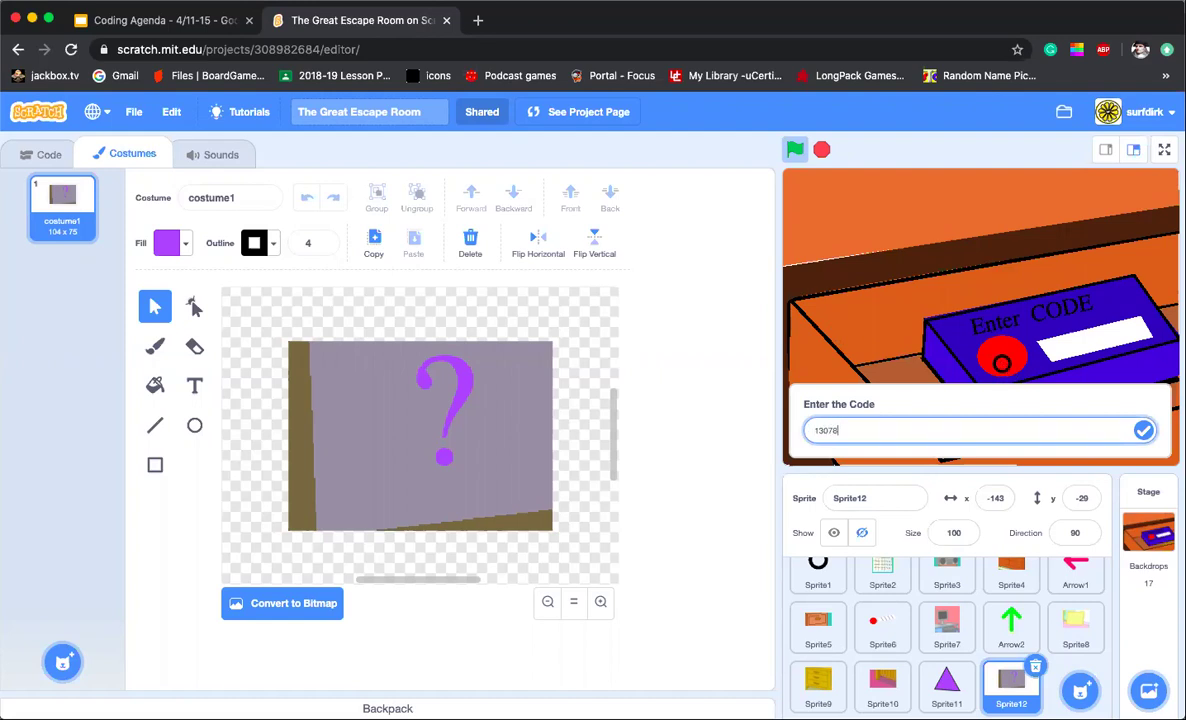
pyautogui.click(1143, 432)
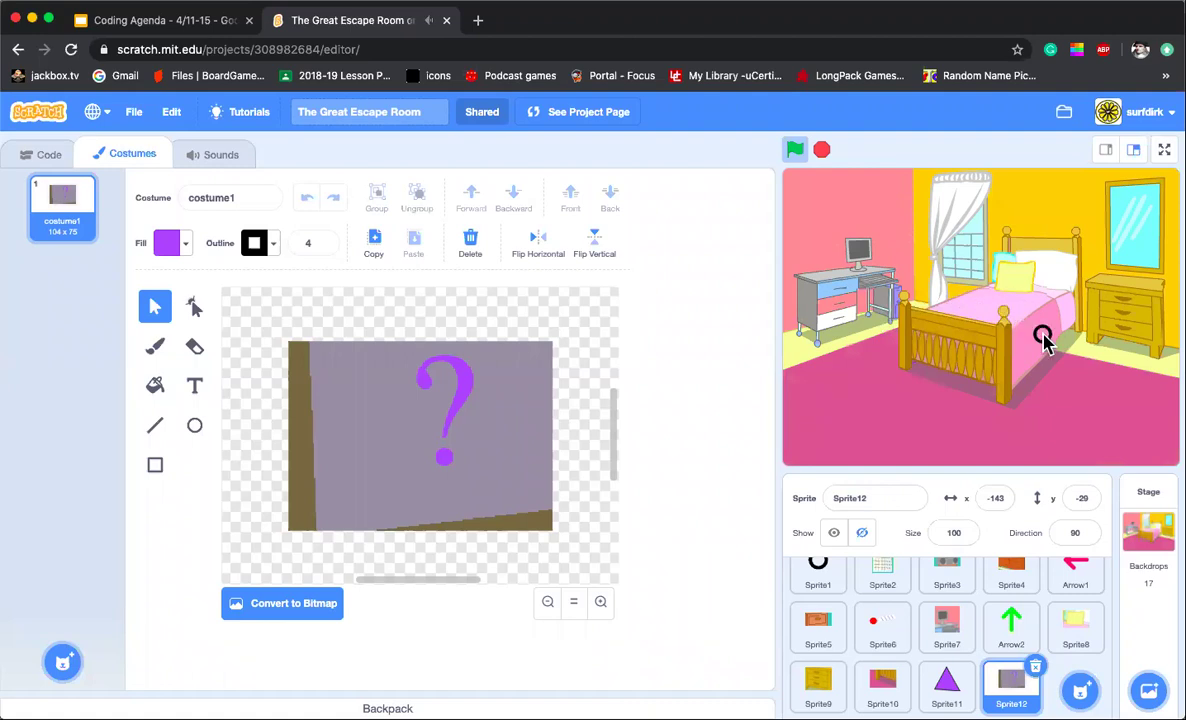
# Step: Inspect the Level 2 room's clues behind the bed pillow, in the yellow dresser's drawer and on the computer screen
pyautogui.click(1020, 290)
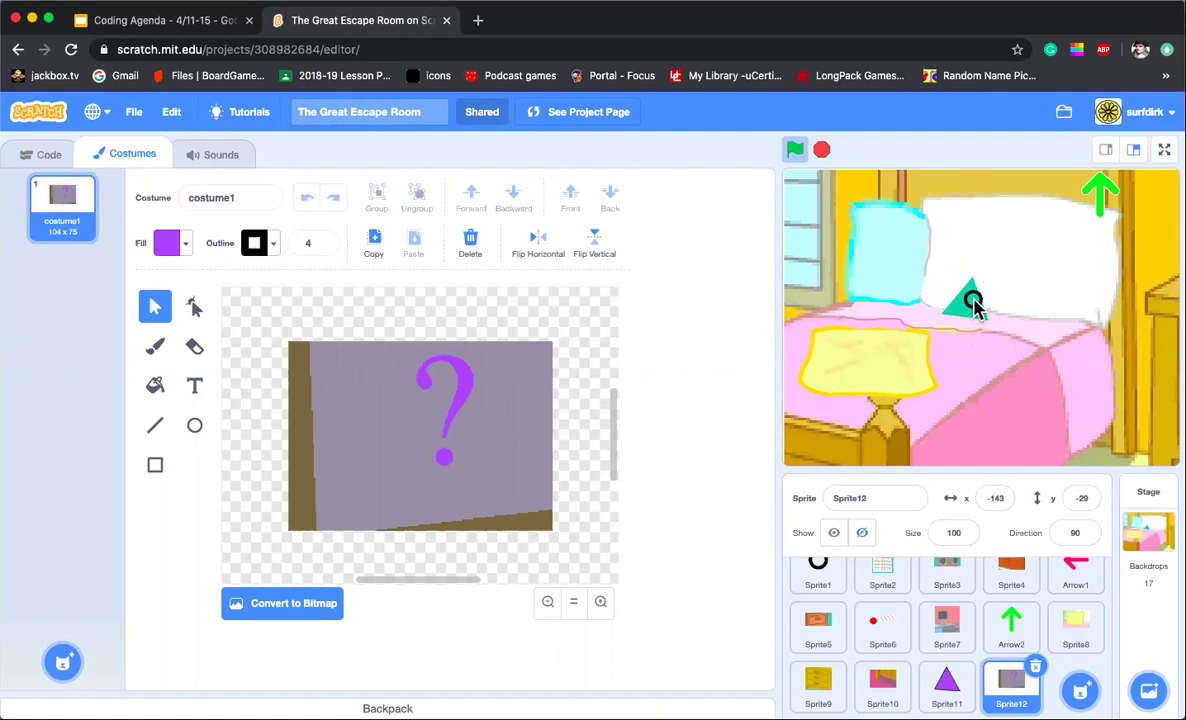
pyautogui.click(1101, 190)
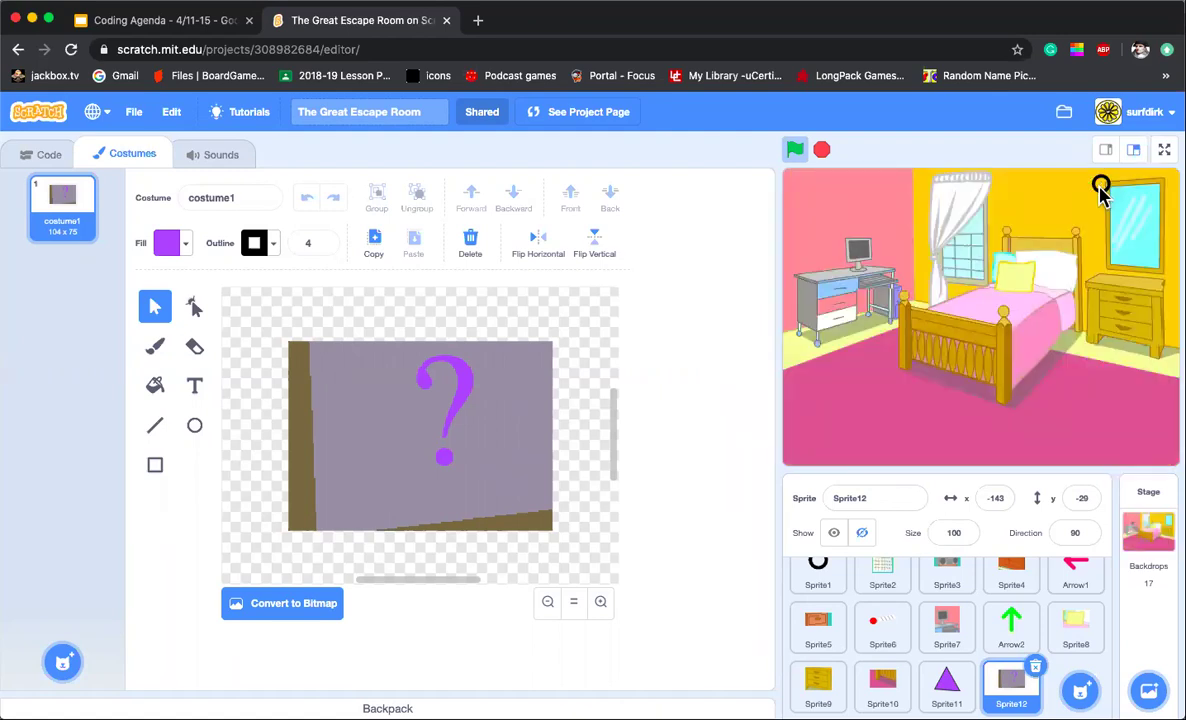
pyautogui.click(1050, 312)
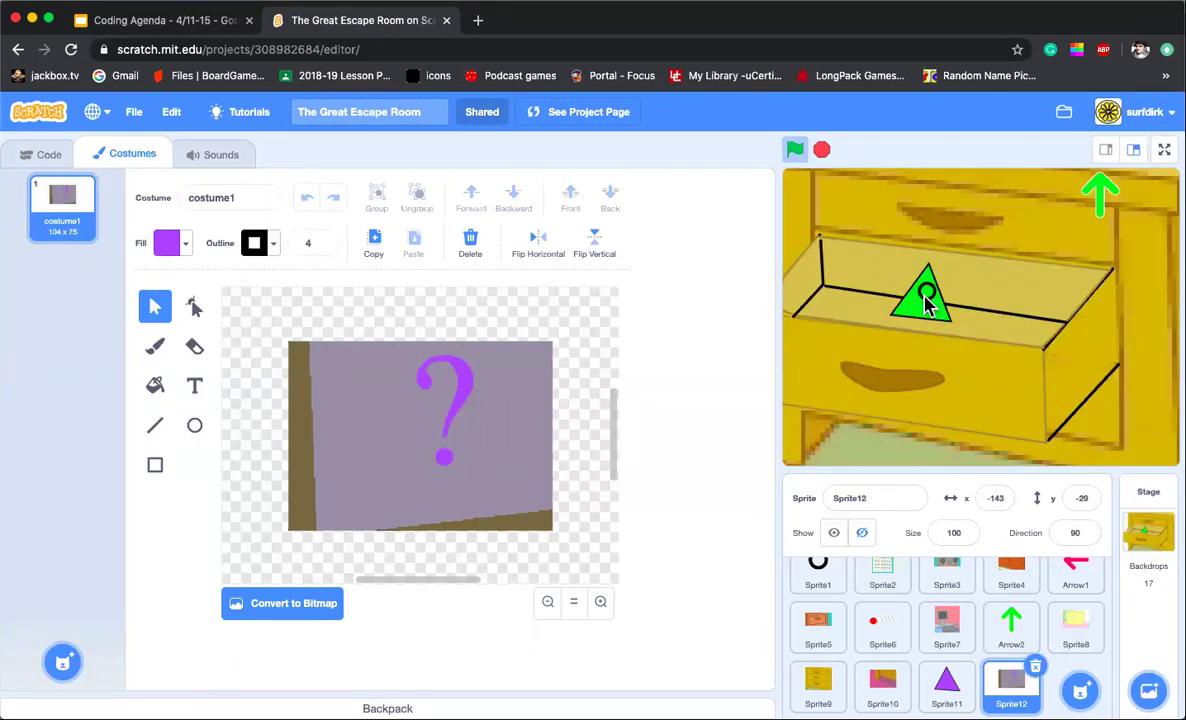
pyautogui.click(1104, 190)
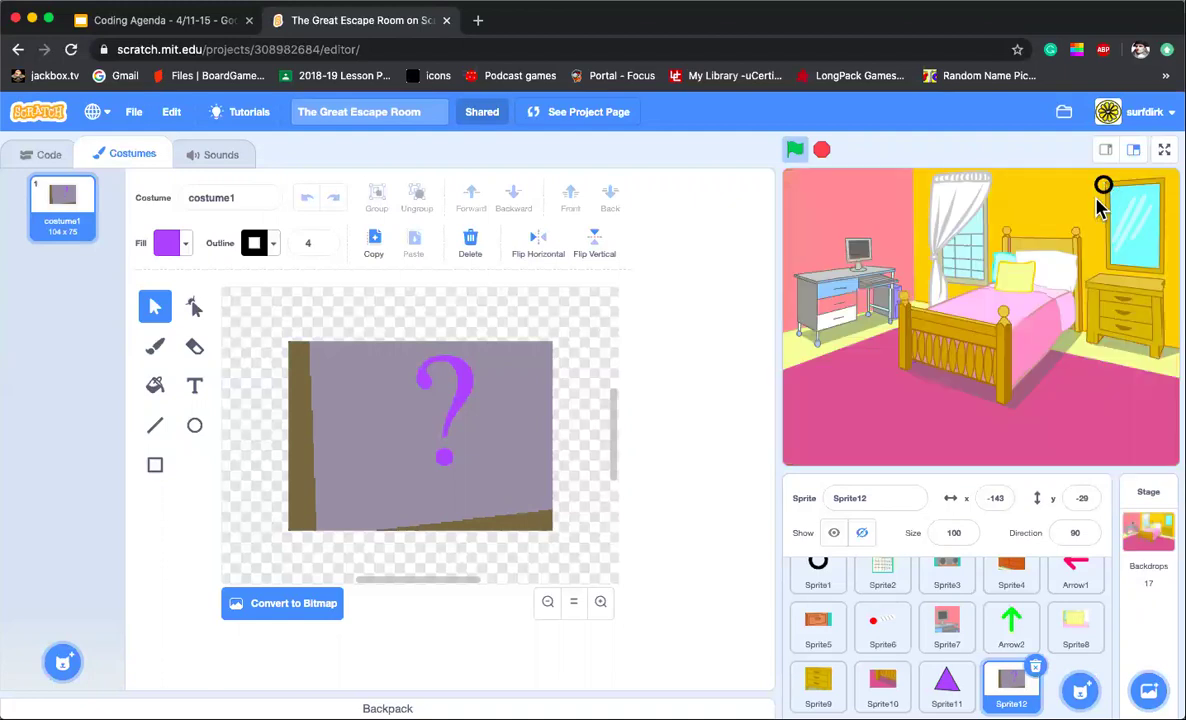
pyautogui.click(862, 268)
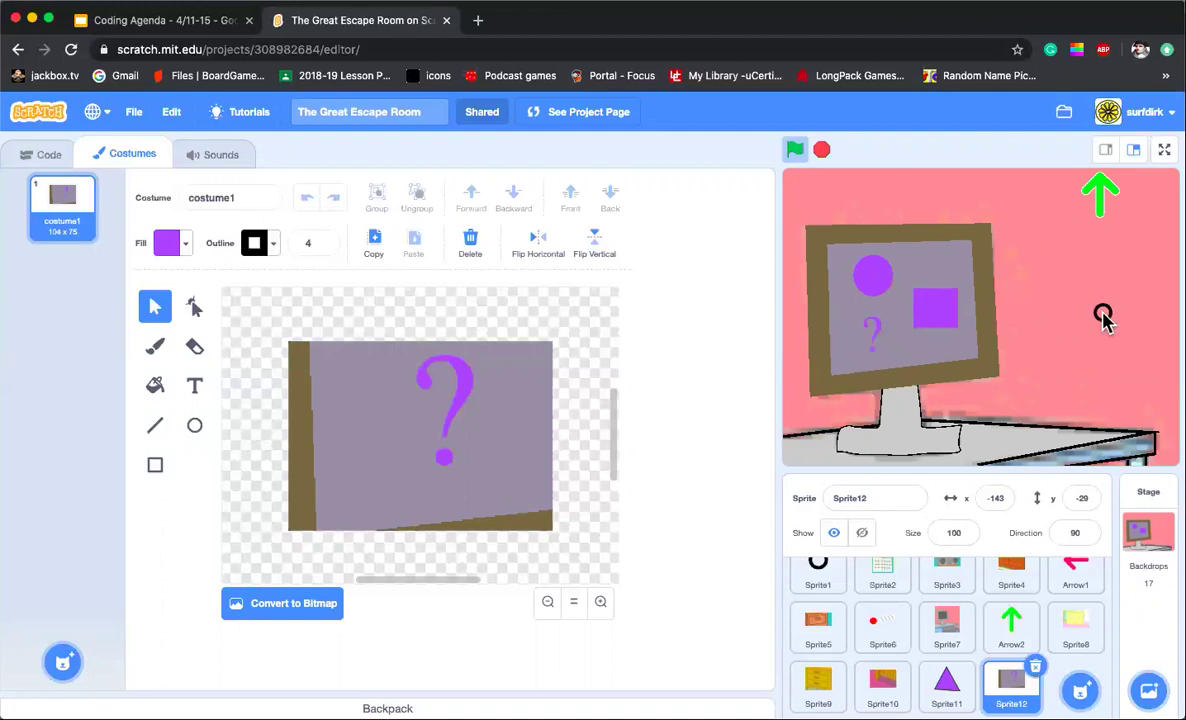
pyautogui.click(1105, 191)
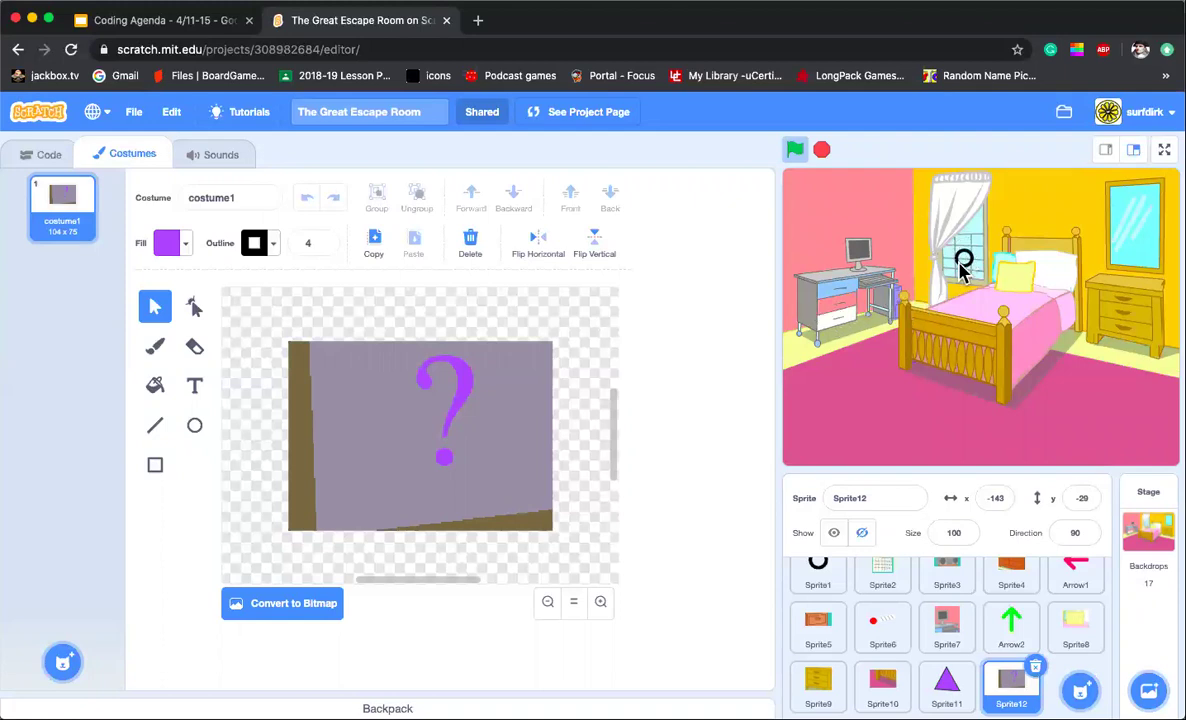
# Step: Collect the purple triangle from under the bed and use it on the computer screen's question mark
pyautogui.click(921, 372)
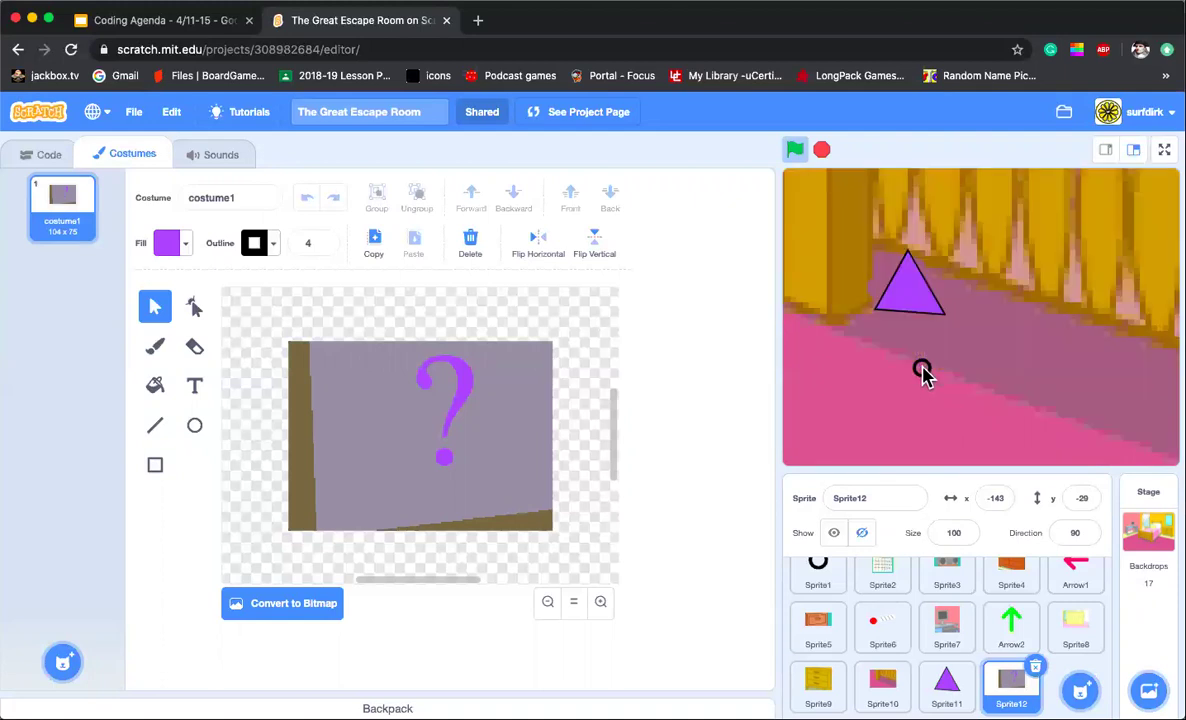
pyautogui.click(913, 294)
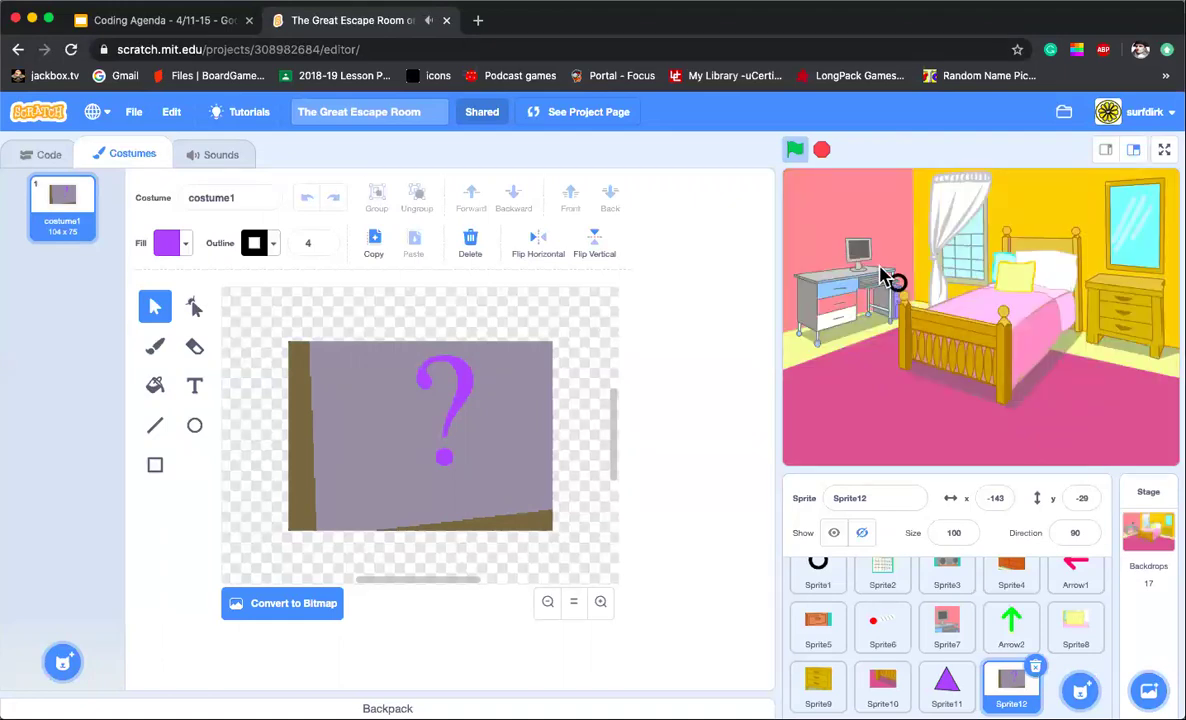
pyautogui.click(857, 261)
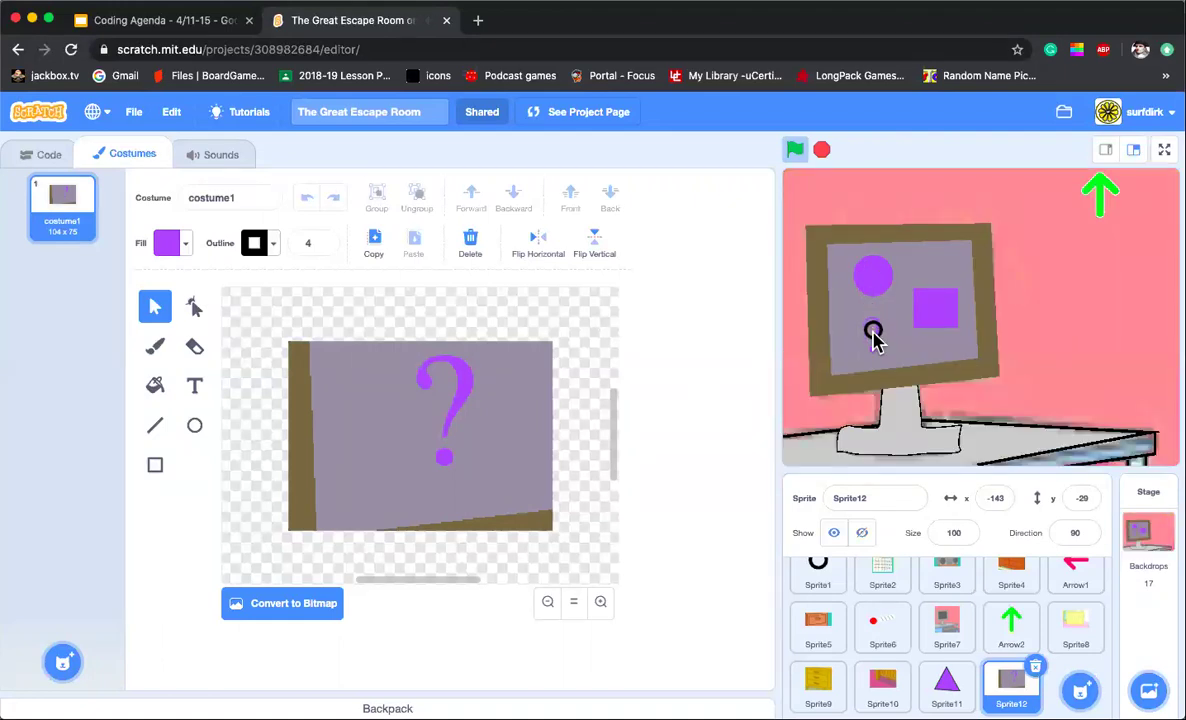
pyautogui.click(873, 338)
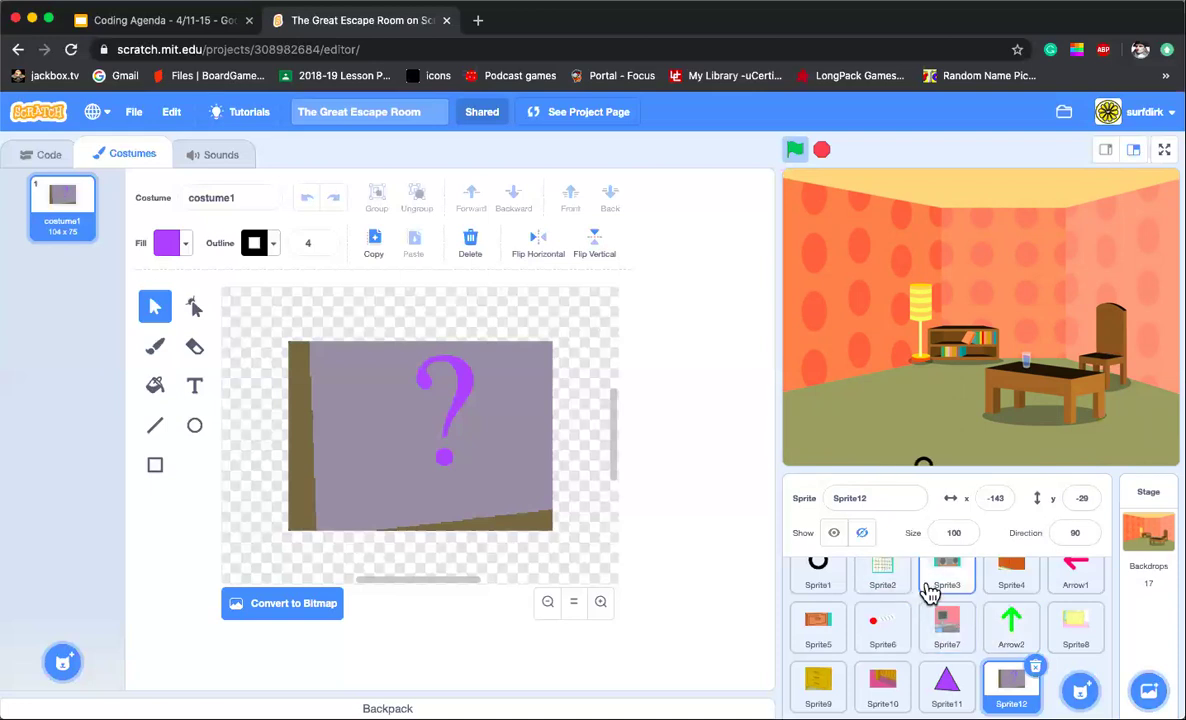
# Step: Open the Stage's backdrops and review the Level 1, Drawer Clue, Calendar and Code Lv1 artwork
pyautogui.scroll(2, 930, 592)
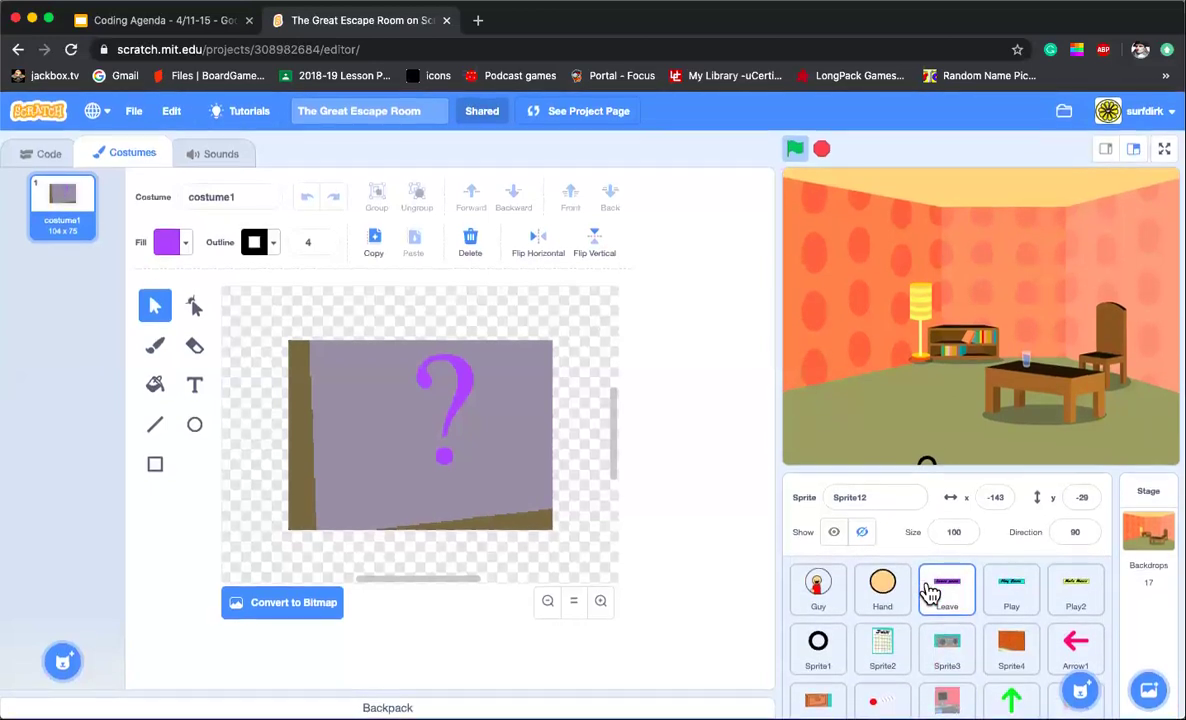
pyautogui.click(1148, 530)
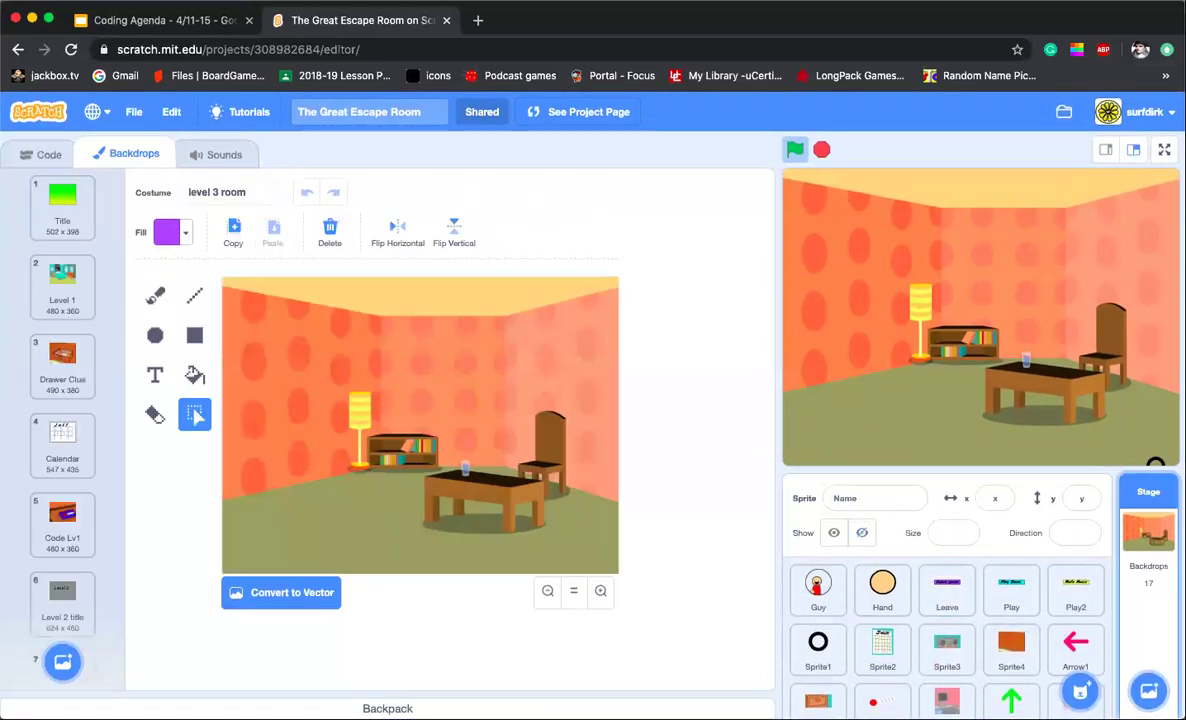
pyautogui.click(72, 297)
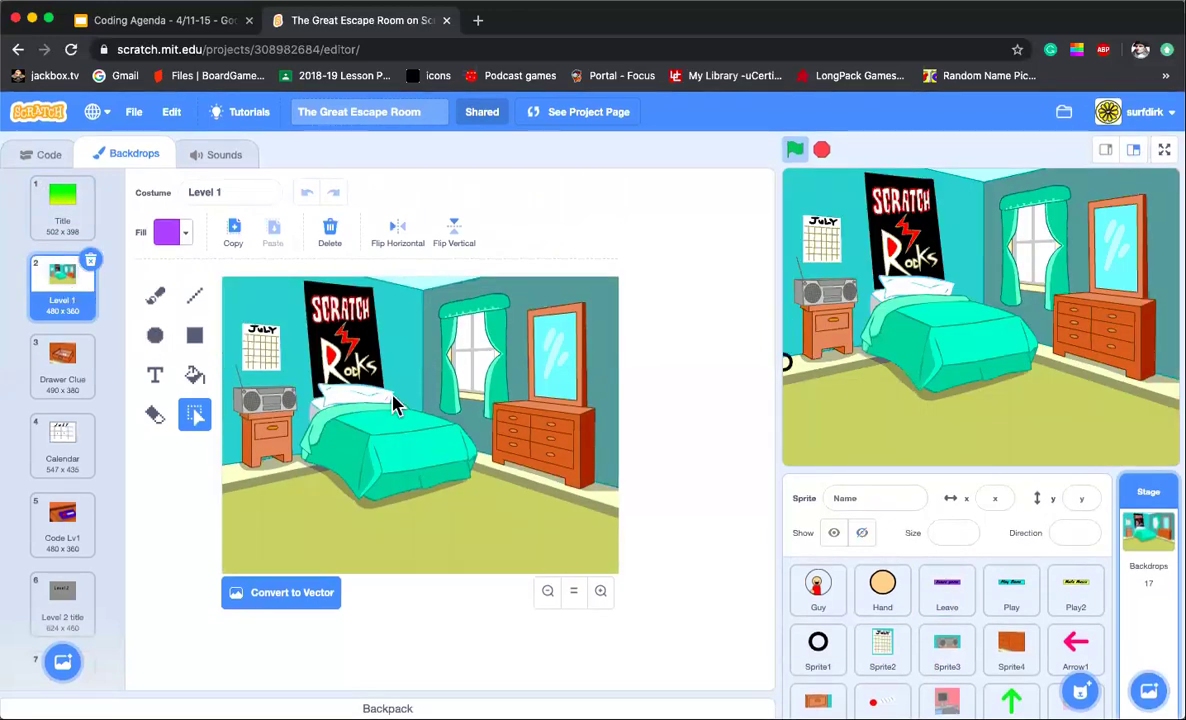
pyautogui.click(60, 366)
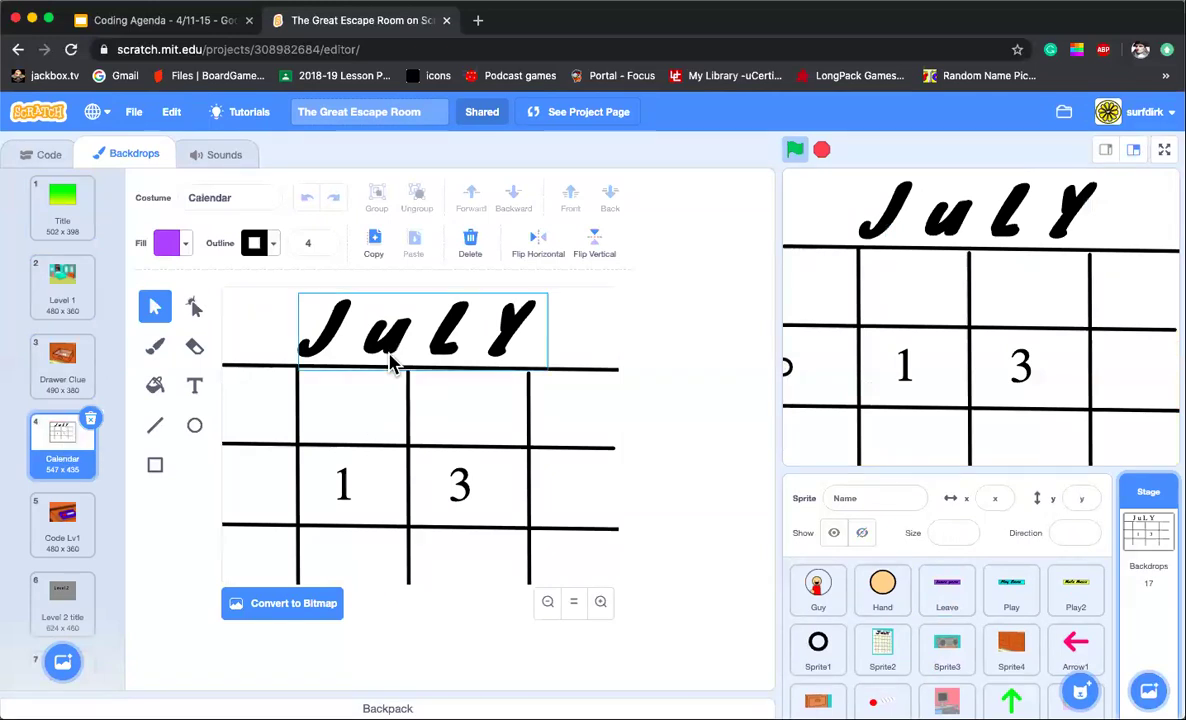
pyautogui.click(62, 510)
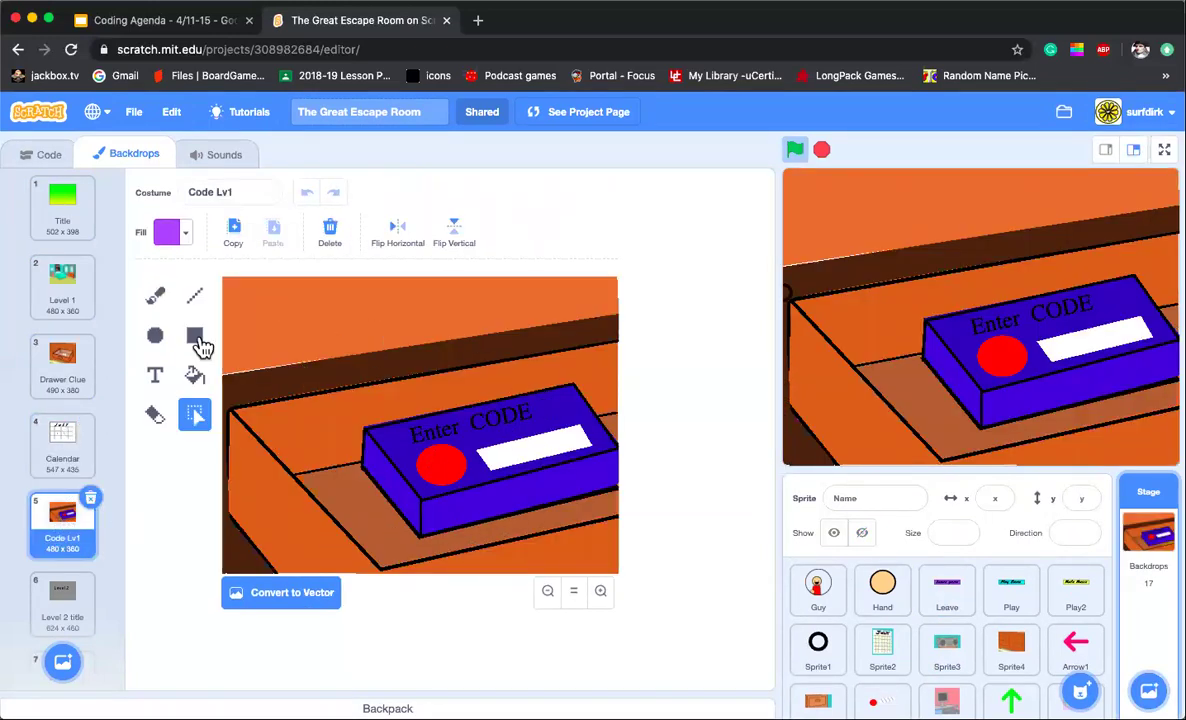
# Step: Review the Level 2 title, Bedroom 2, Computer and Bed backdrops, comparing the full room with its close-up views
pyautogui.scroll(-3, 62, 472)
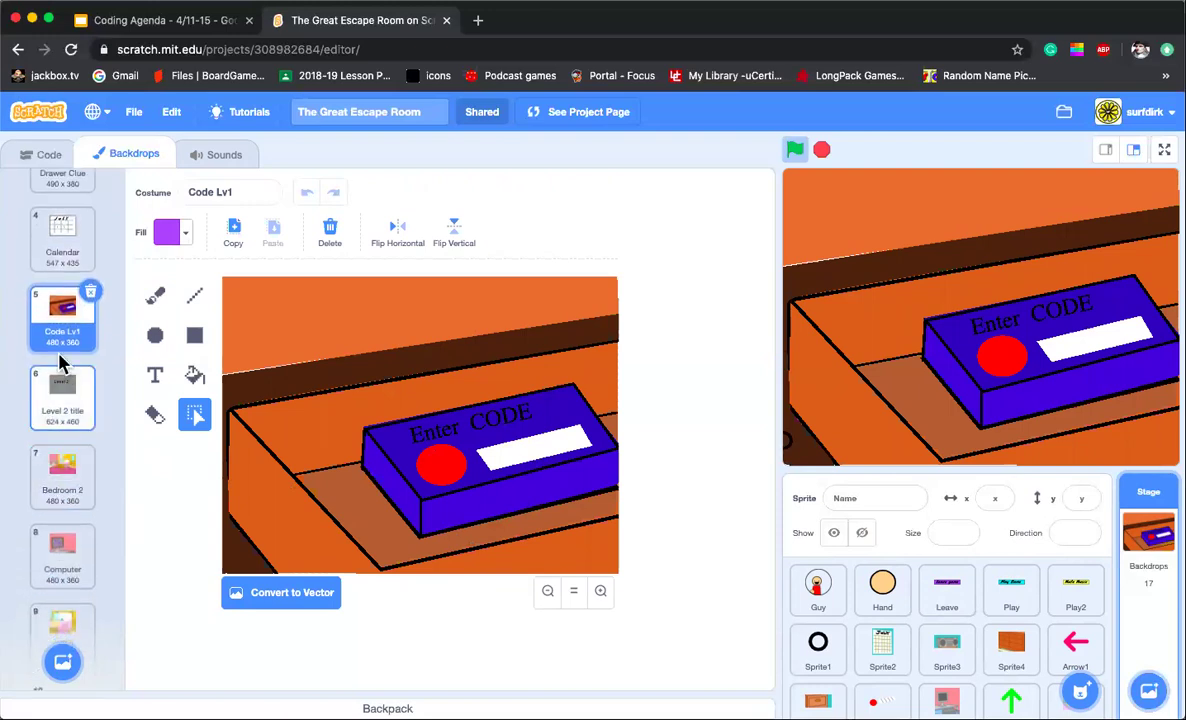
pyautogui.click(62, 403)
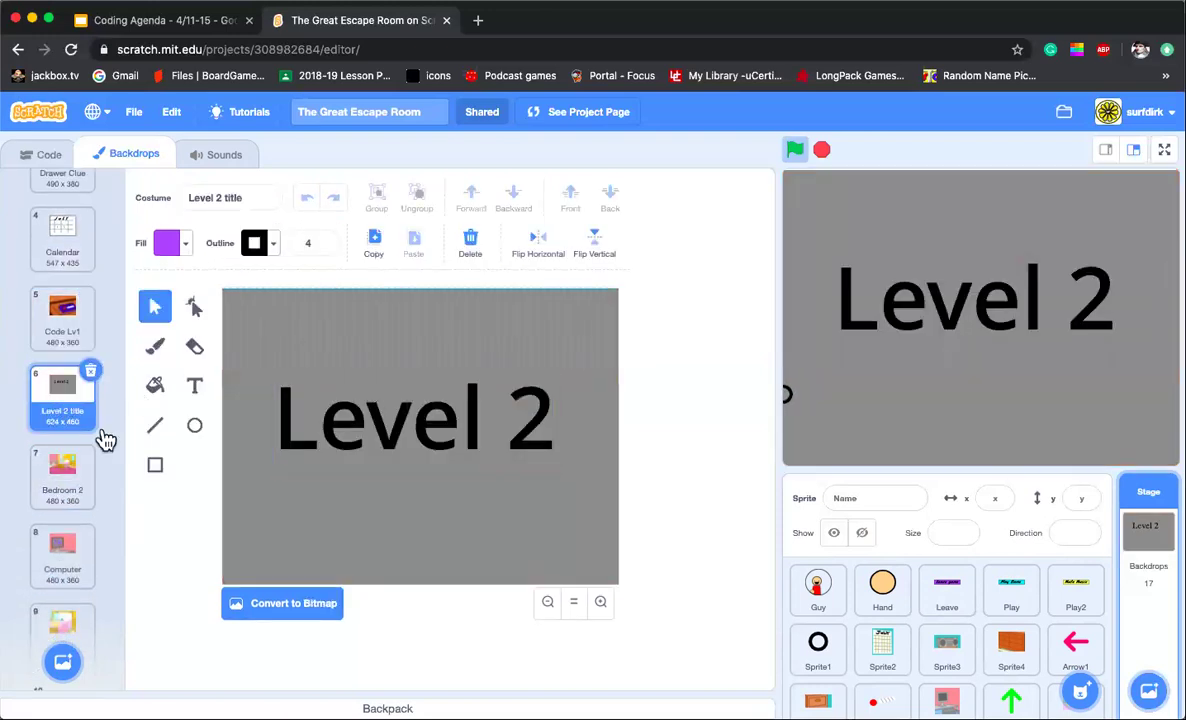
pyautogui.click(63, 468)
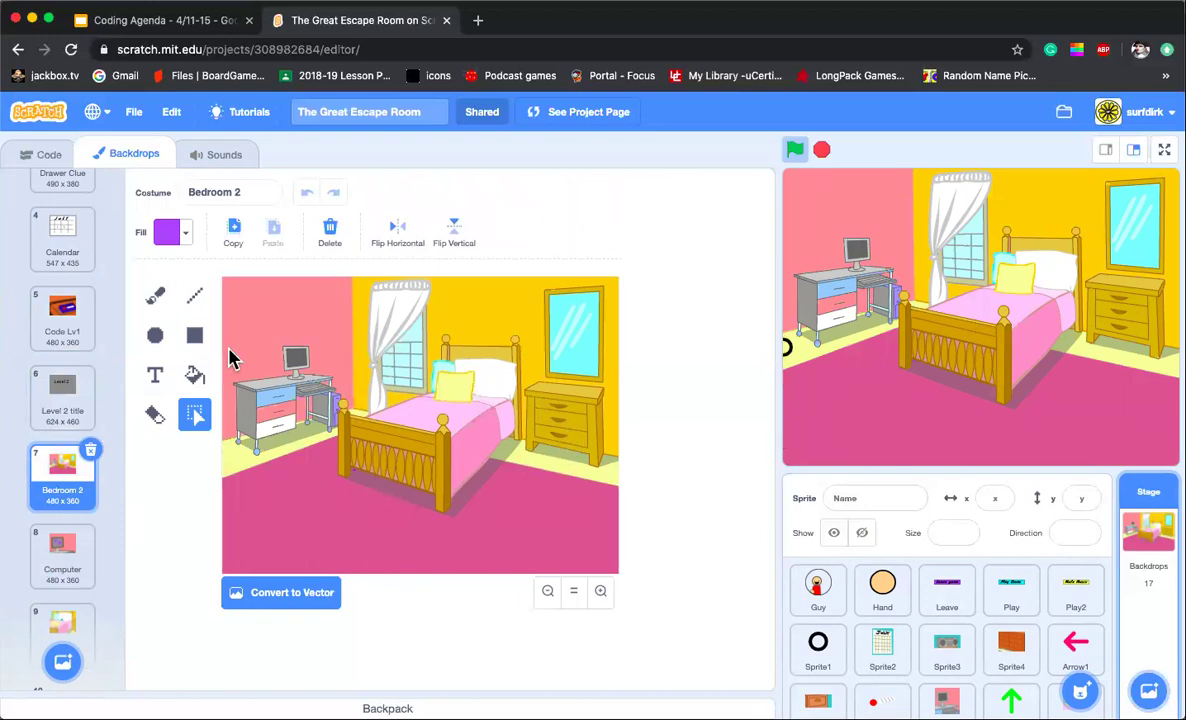
pyautogui.click(66, 556)
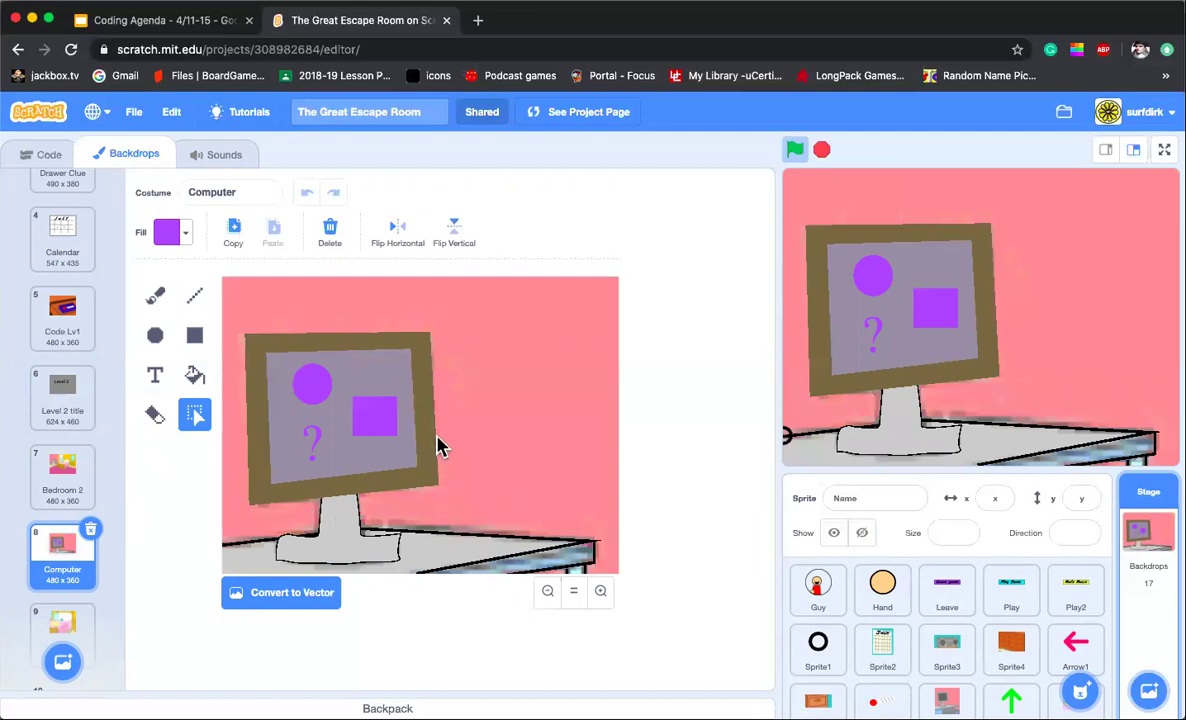
pyautogui.click(60, 468)
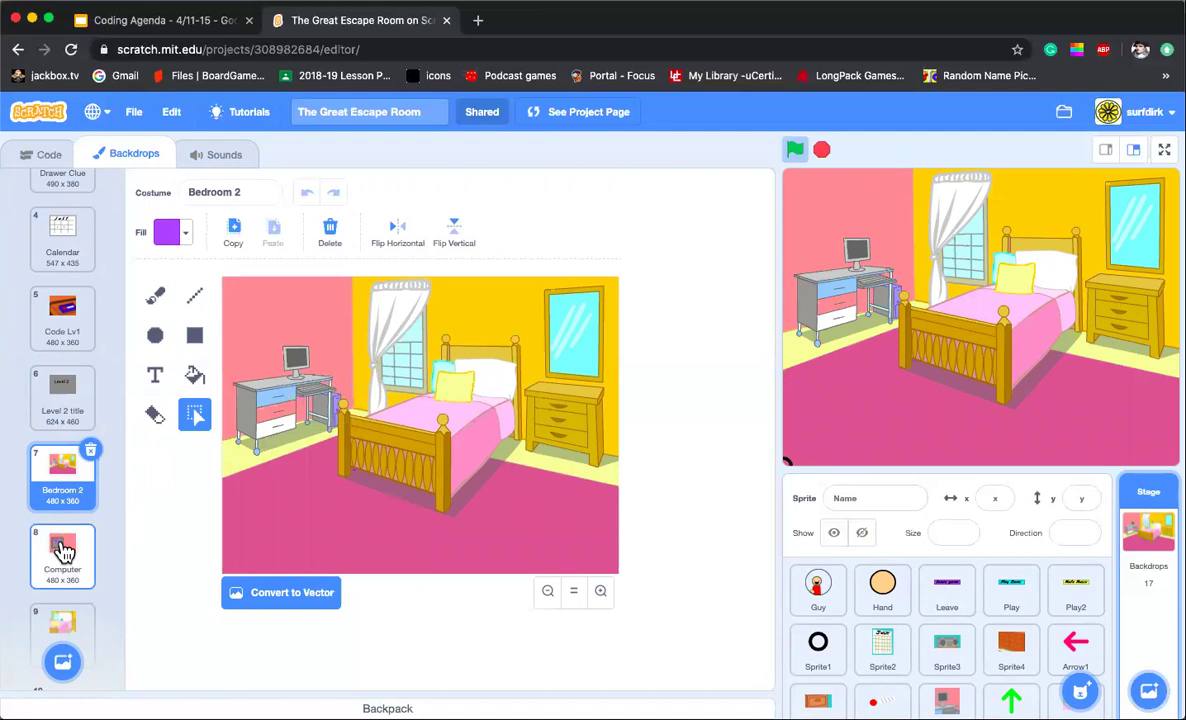
pyautogui.click(64, 551)
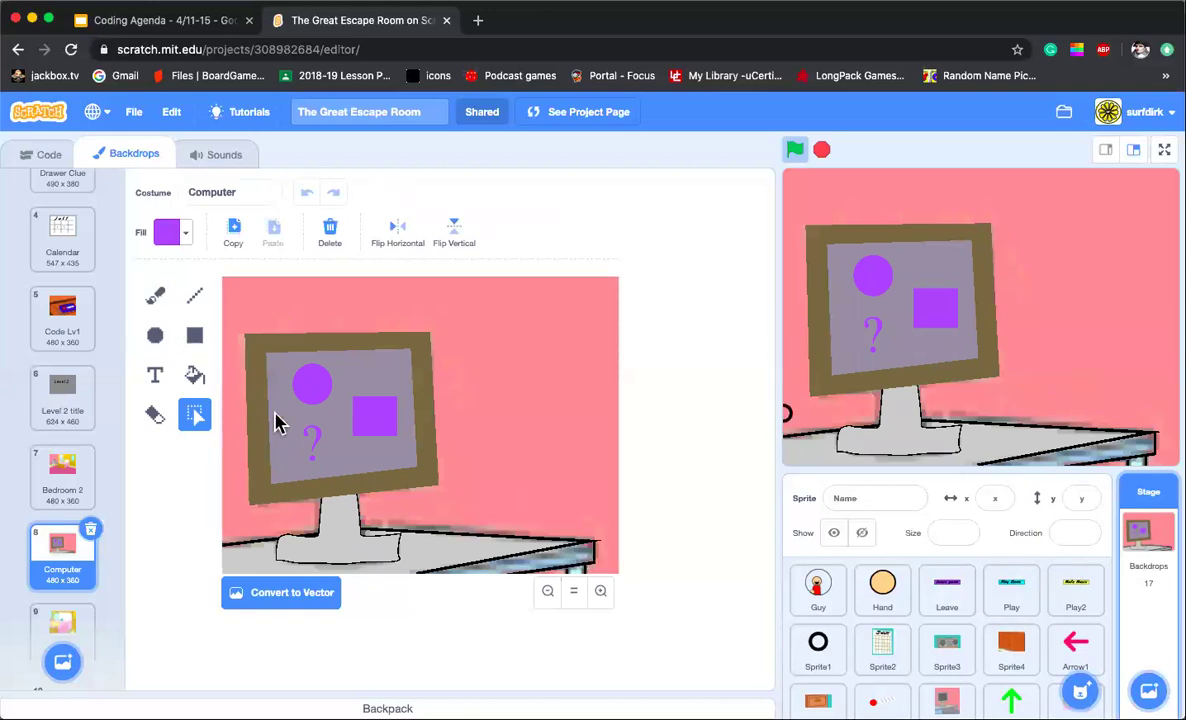
pyautogui.scroll(-5, 74, 460)
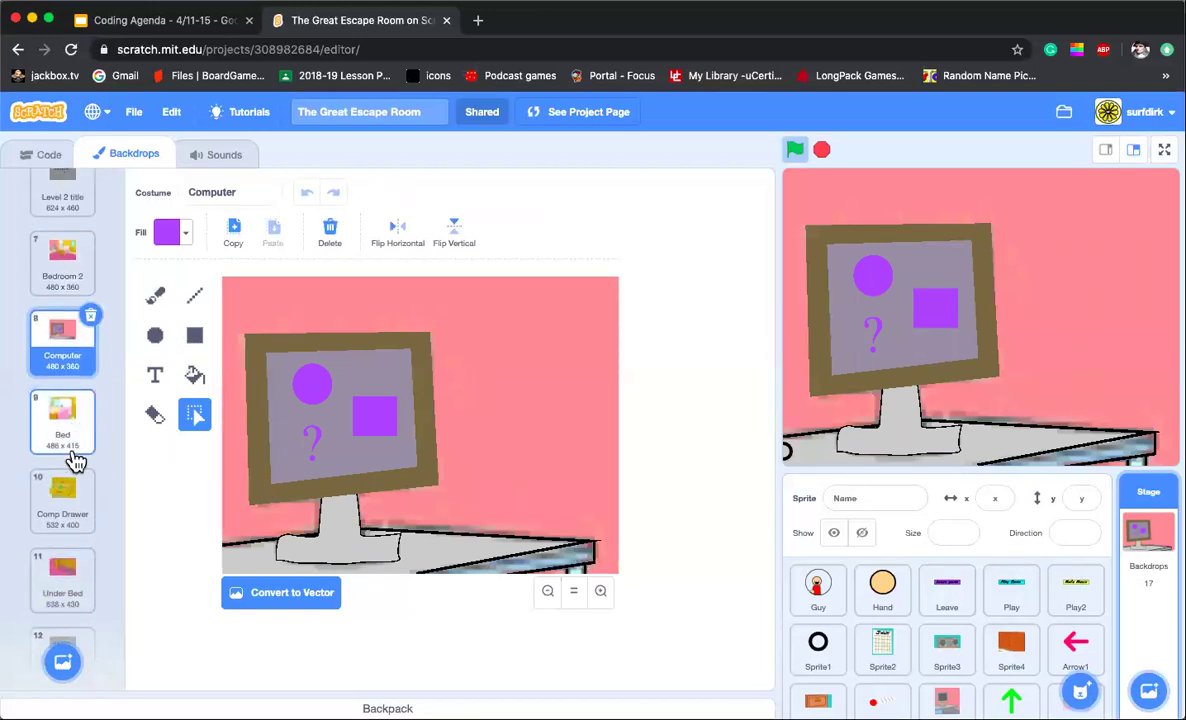
pyautogui.click(62, 330)
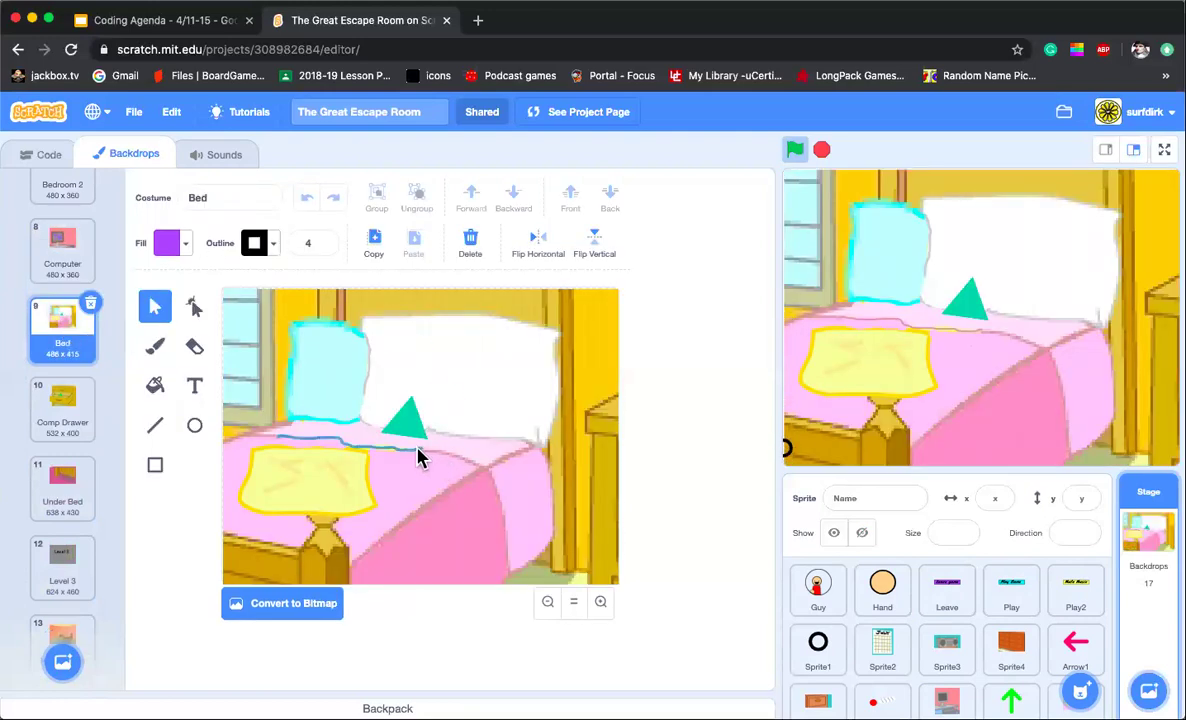
# Step: Review the Bed backdrop's artwork, and the Comp Drawer, Under Bed and level 3 room backdrops
pyautogui.moveTo(400, 456); pyautogui.dragTo(360, 453)
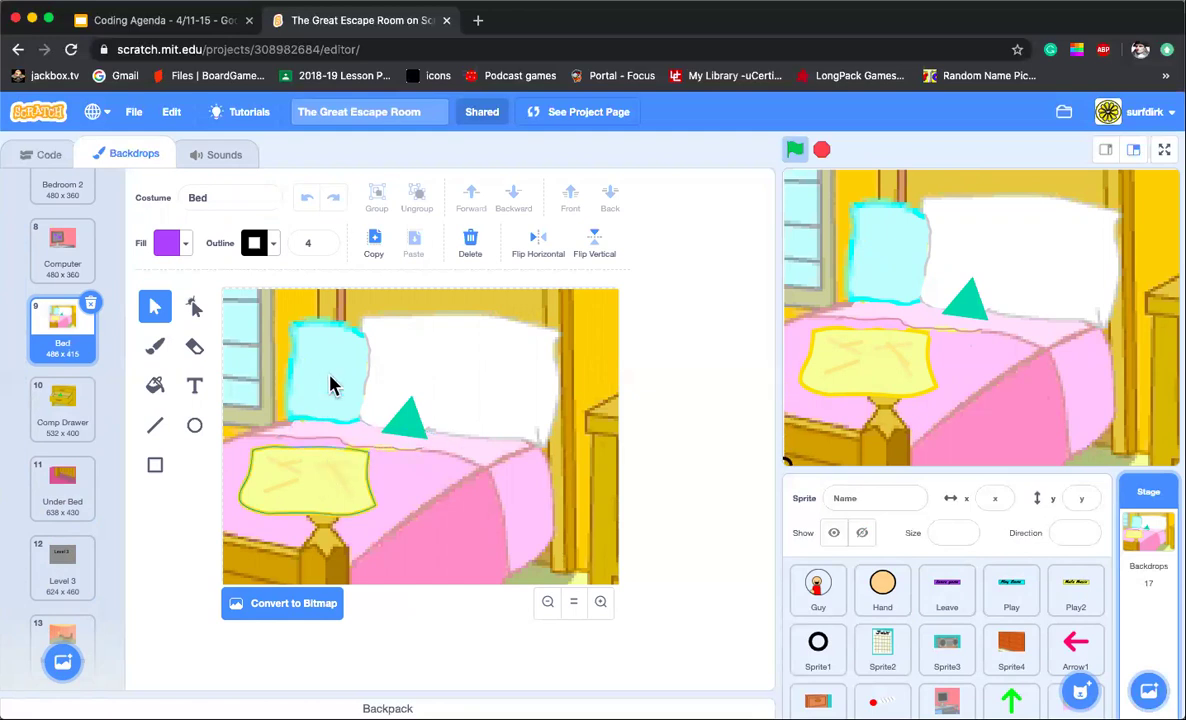
pyautogui.click(68, 410)
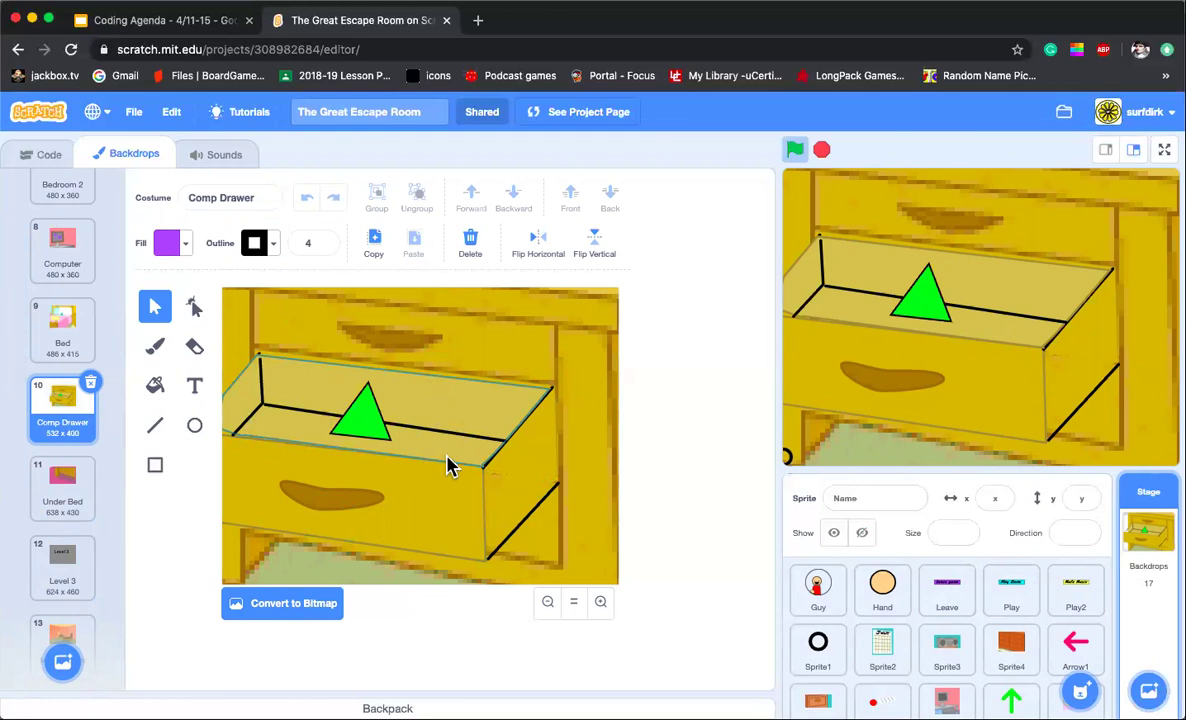
pyautogui.click(69, 487)
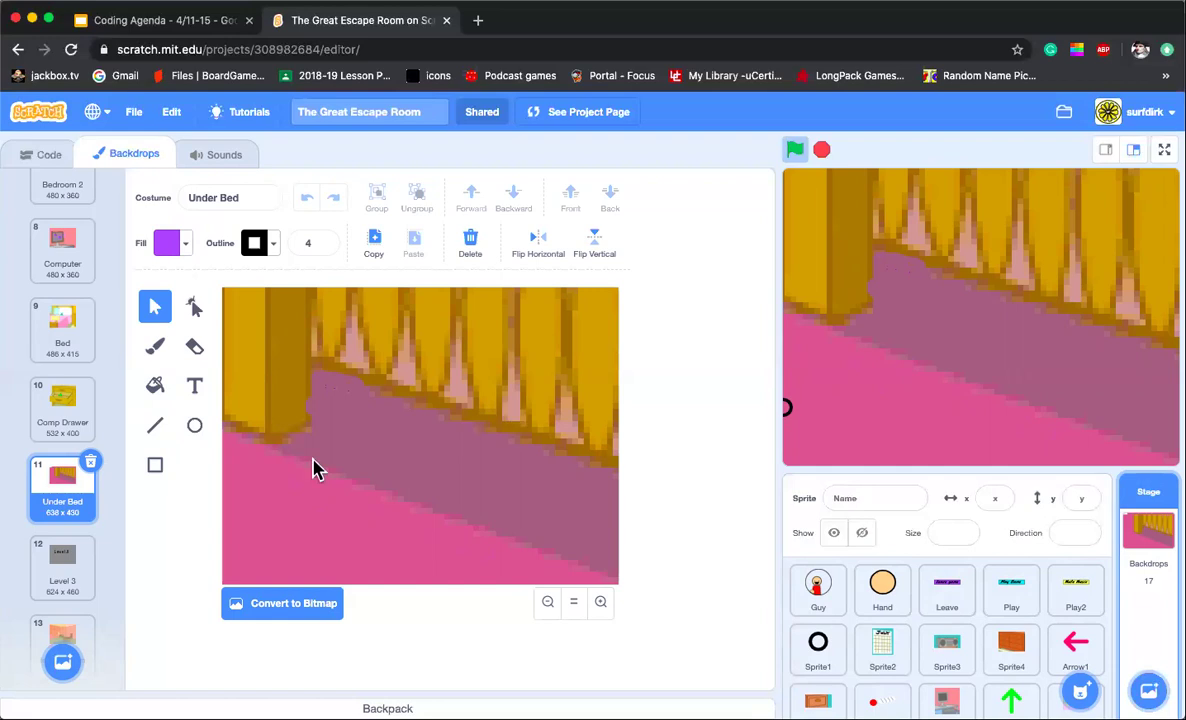
pyautogui.scroll(-3, 62, 540)
pyautogui.scroll(-1, 62, 540)
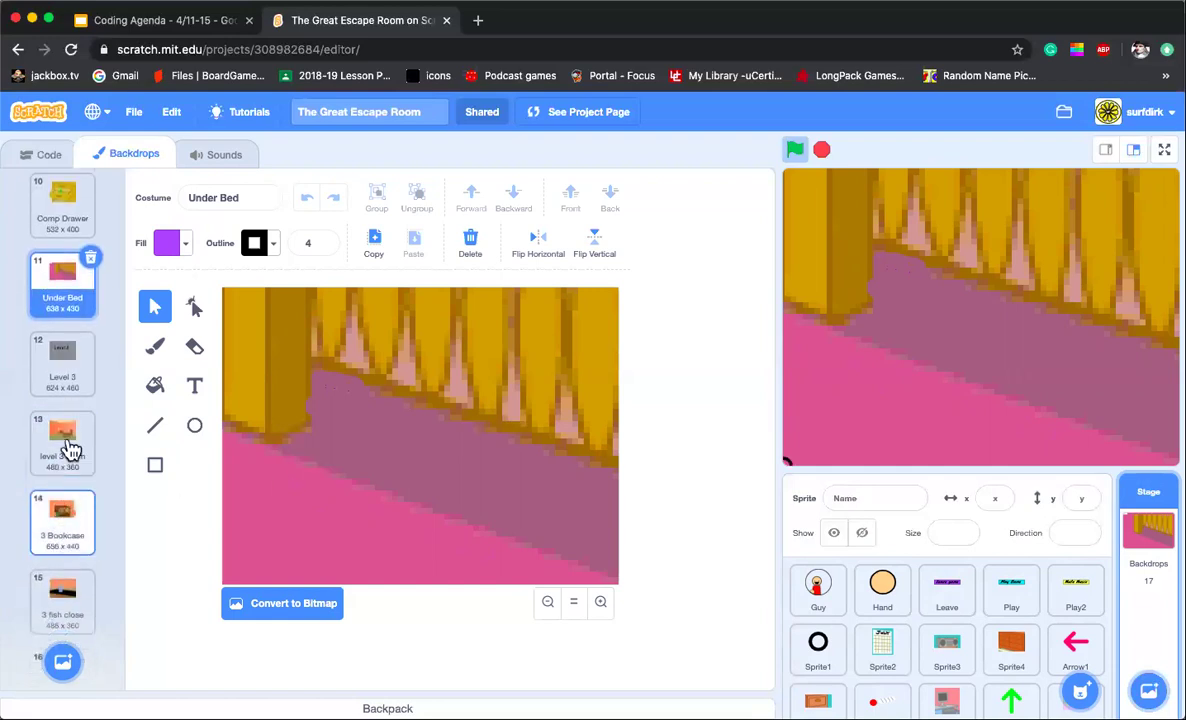
pyautogui.click(64, 443)
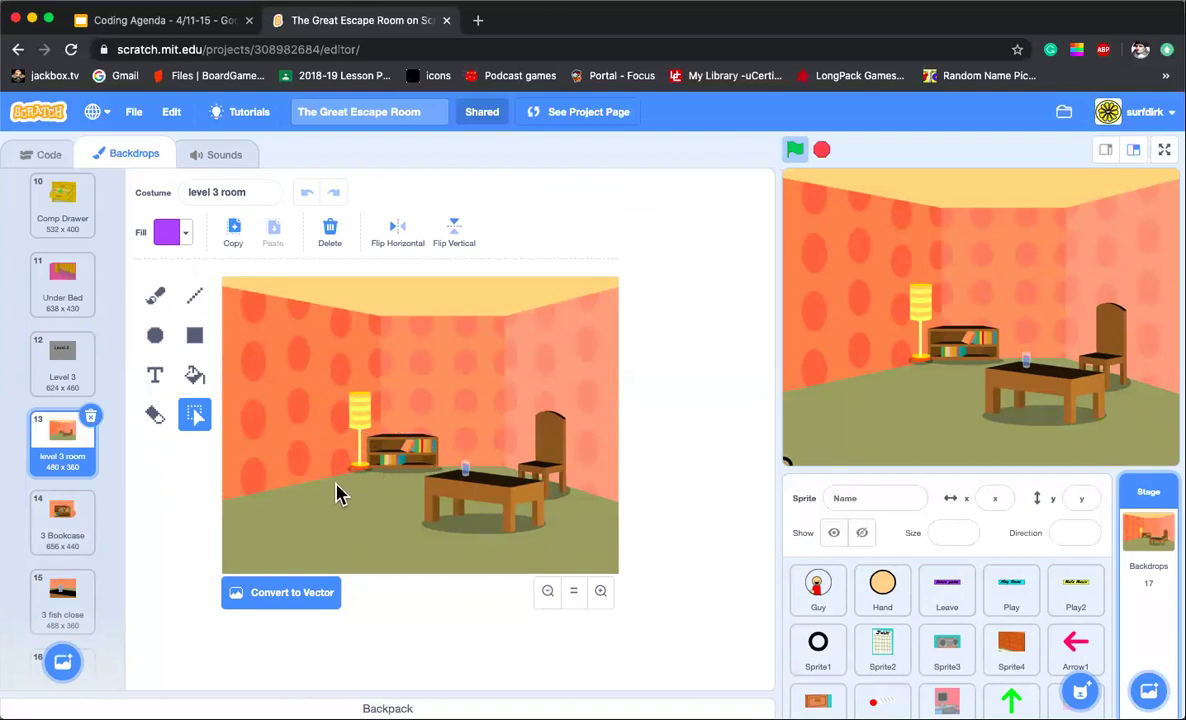
# Step: Delete the 3 Bookcase, 3 fish close and 3 lamp backdrops from the Stage
pyautogui.click(93, 510)
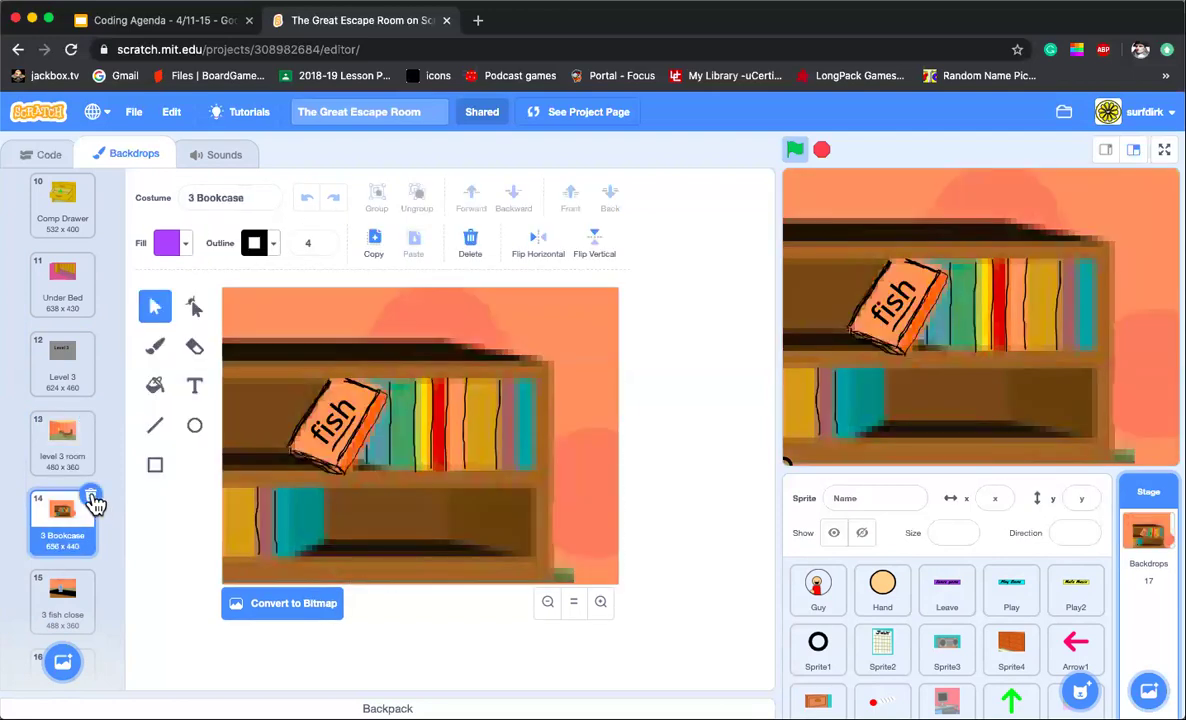
pyautogui.click(91, 497)
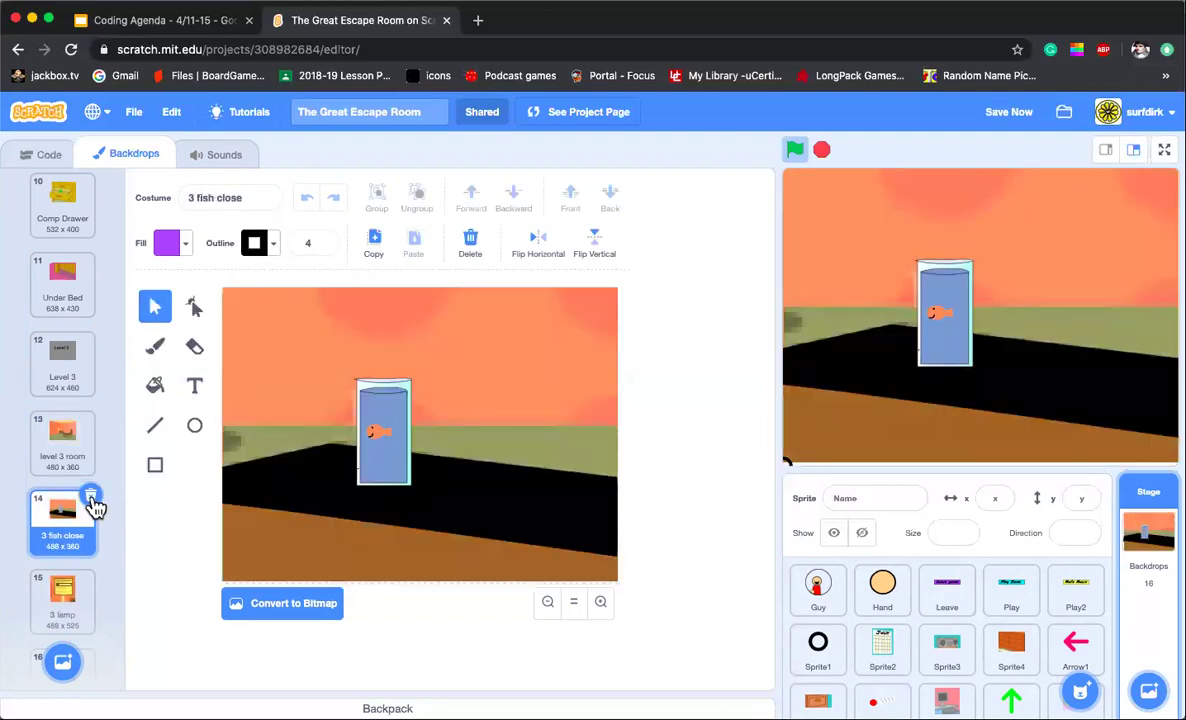
pyautogui.click(91, 497)
pyautogui.click(91, 497)
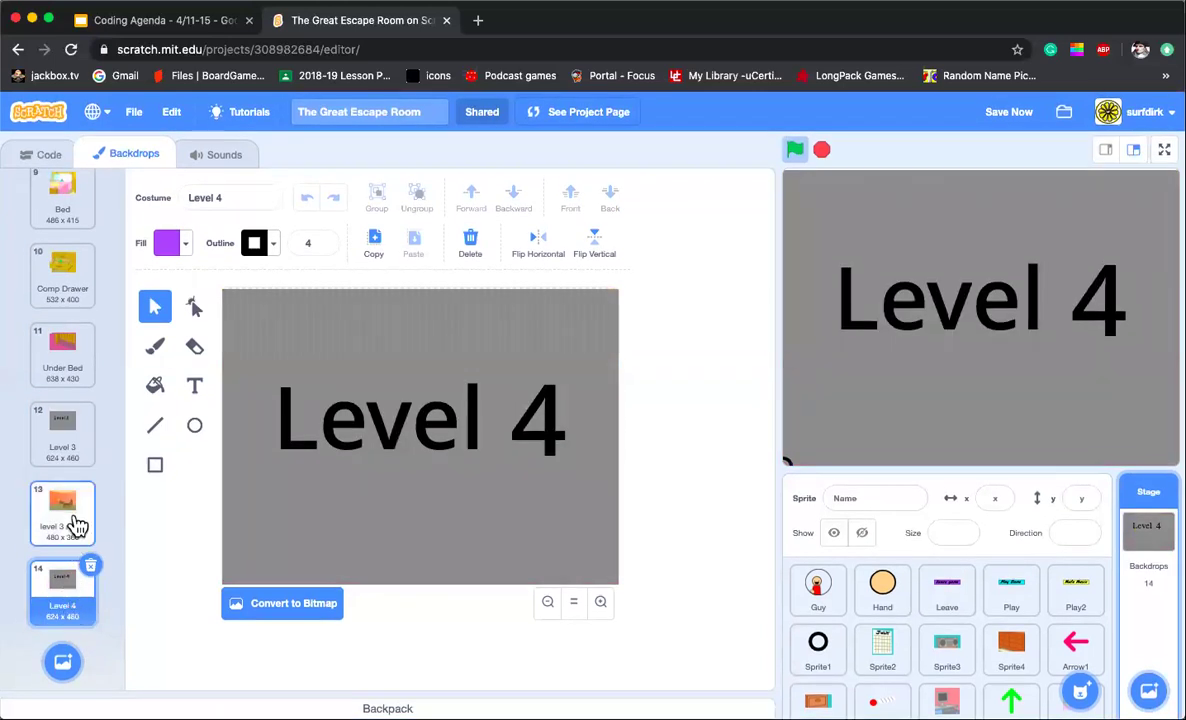
# Step: Compare the level 3 room backdrop with the Level 4 title backdrop and look through the project's sprites
pyautogui.click(78, 510)
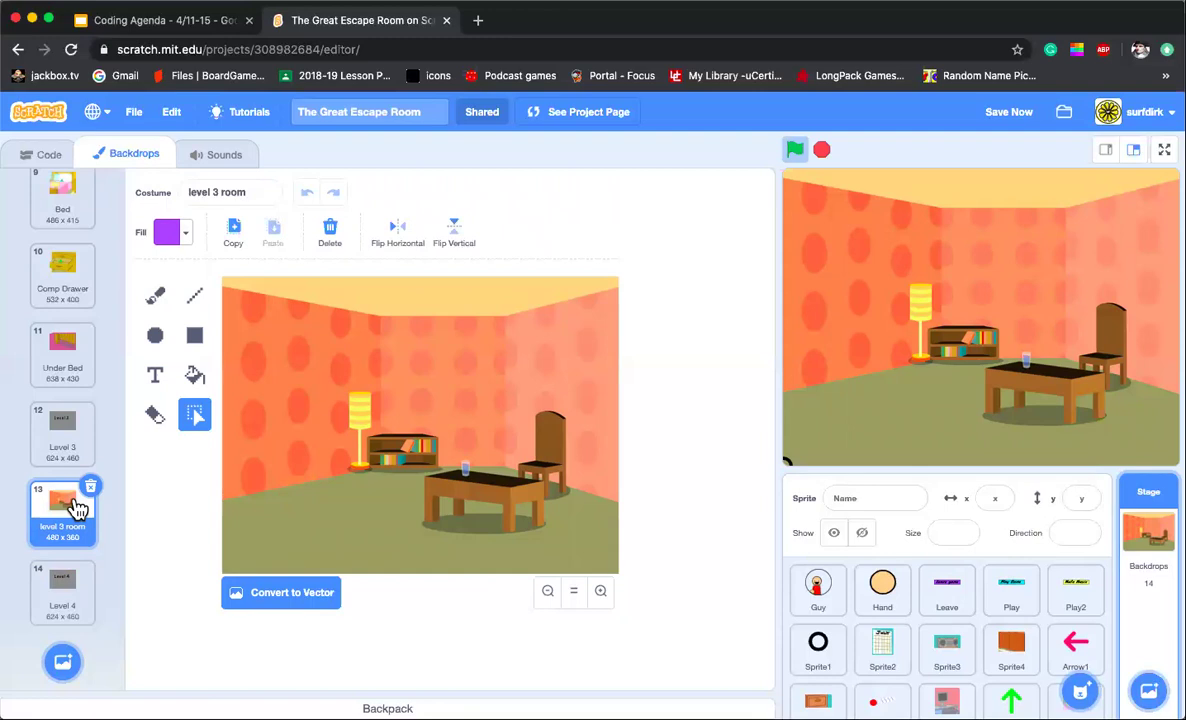
pyautogui.click(70, 595)
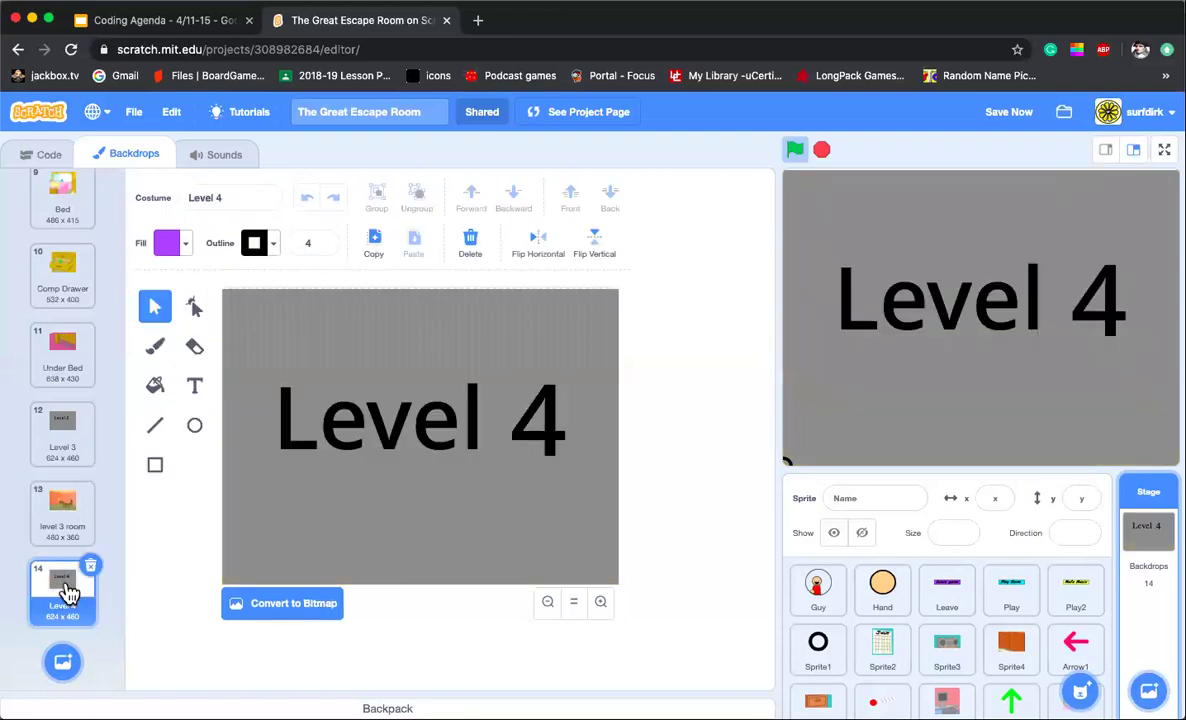
pyautogui.click(78, 522)
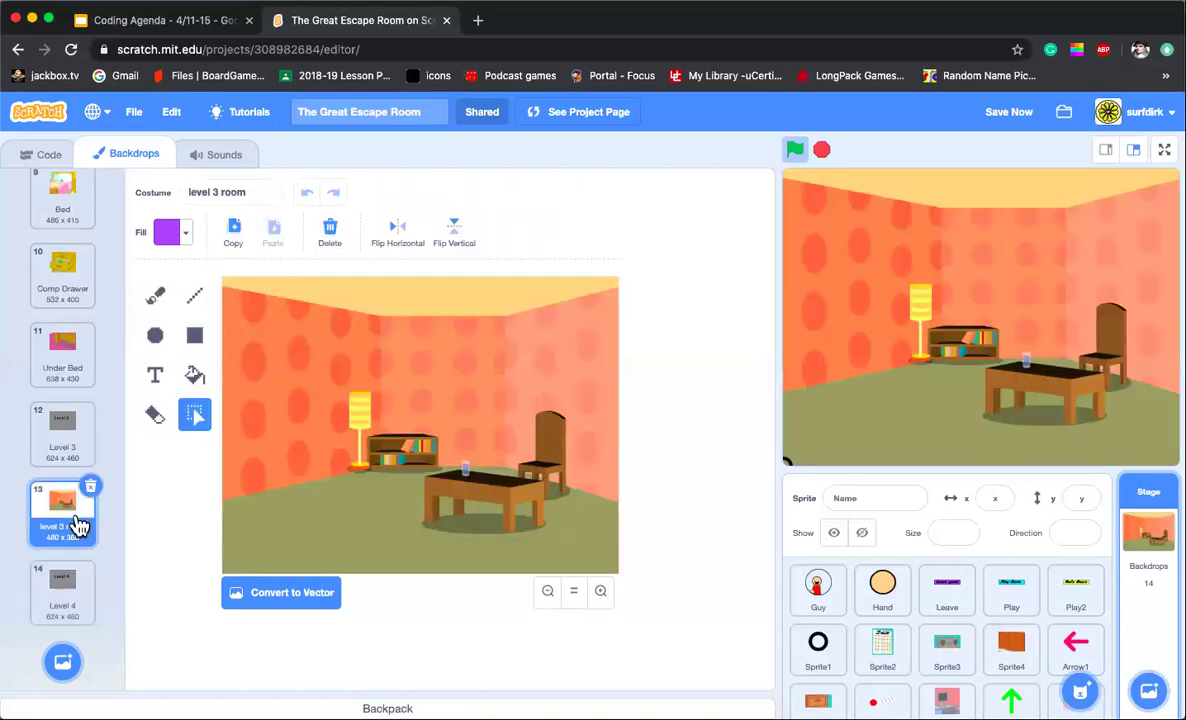
pyautogui.scroll(-2, 940, 625)
pyautogui.scroll(-1, 931, 621)
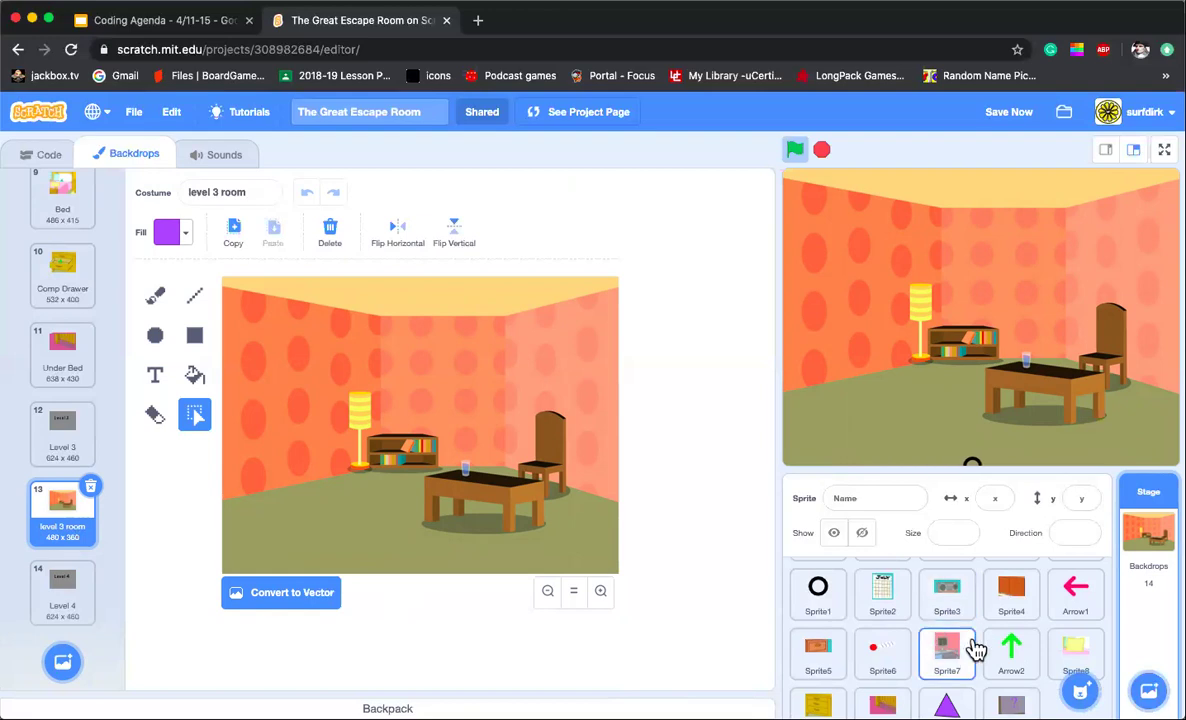
pyautogui.scroll(2, 1012, 627)
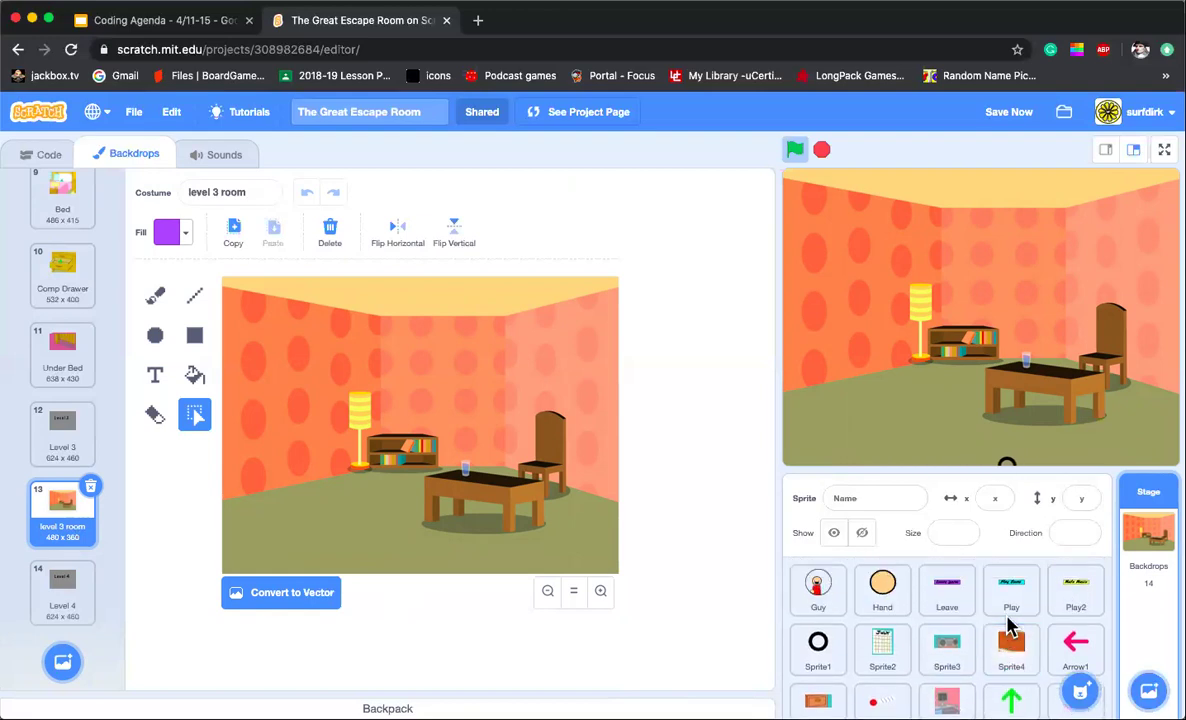
# Step: Make the July calendar sprite visible over the Level 1 backdrop and try it on the stage to open its close-up
pyautogui.click(893, 650)
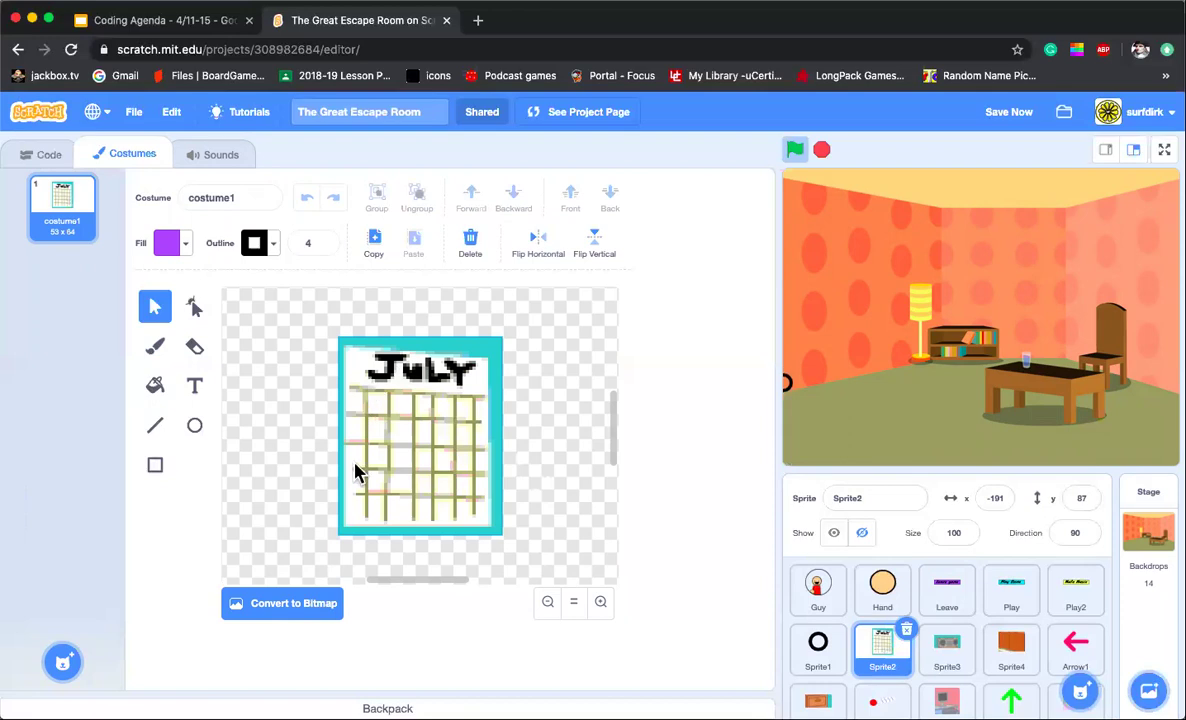
pyautogui.click(834, 533)
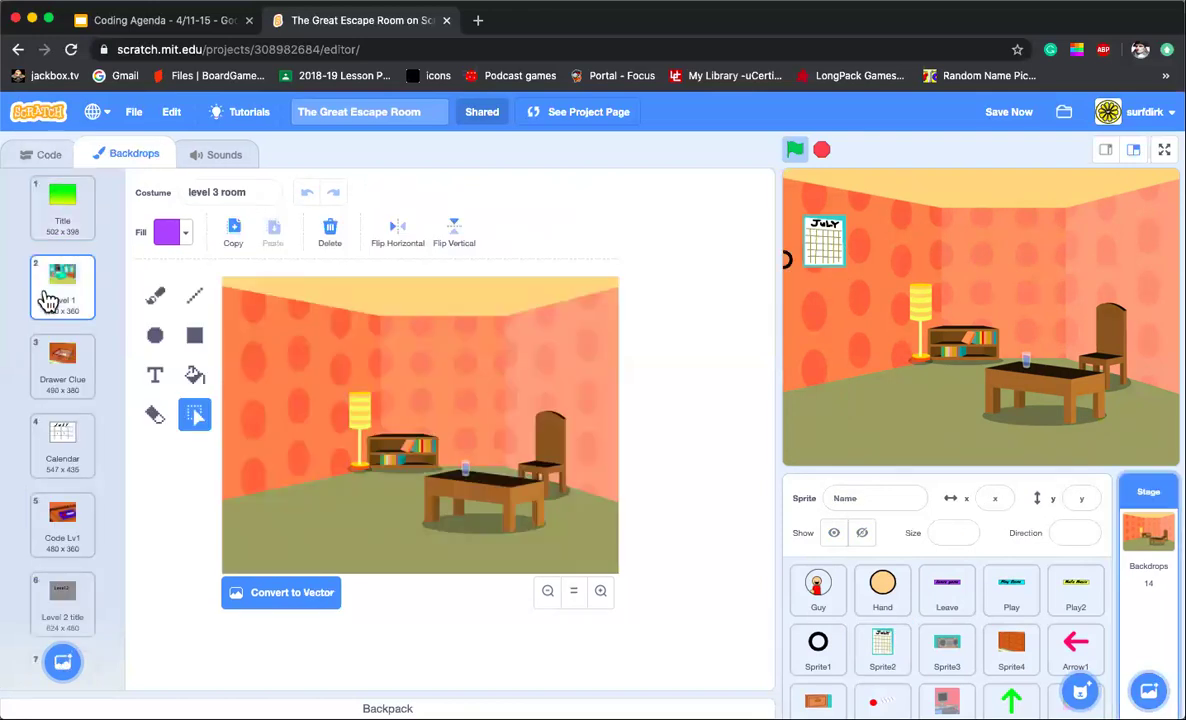
pyautogui.click(63, 310)
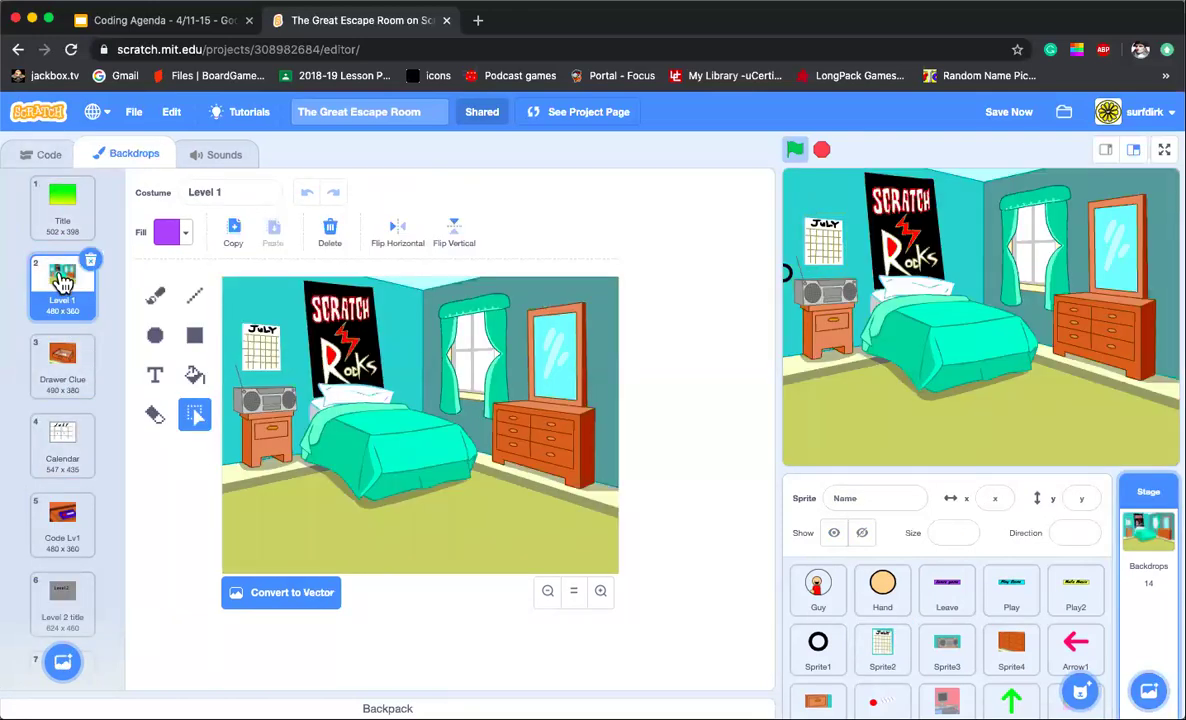
pyautogui.click(882, 648)
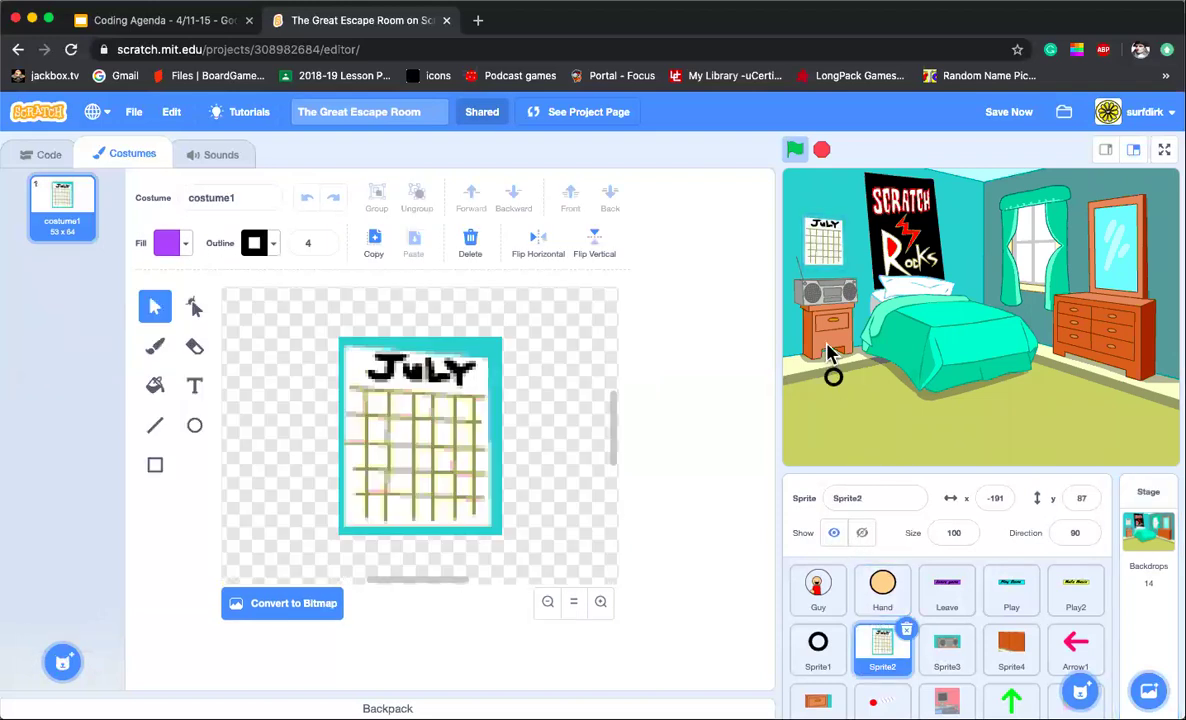
pyautogui.click(834, 252)
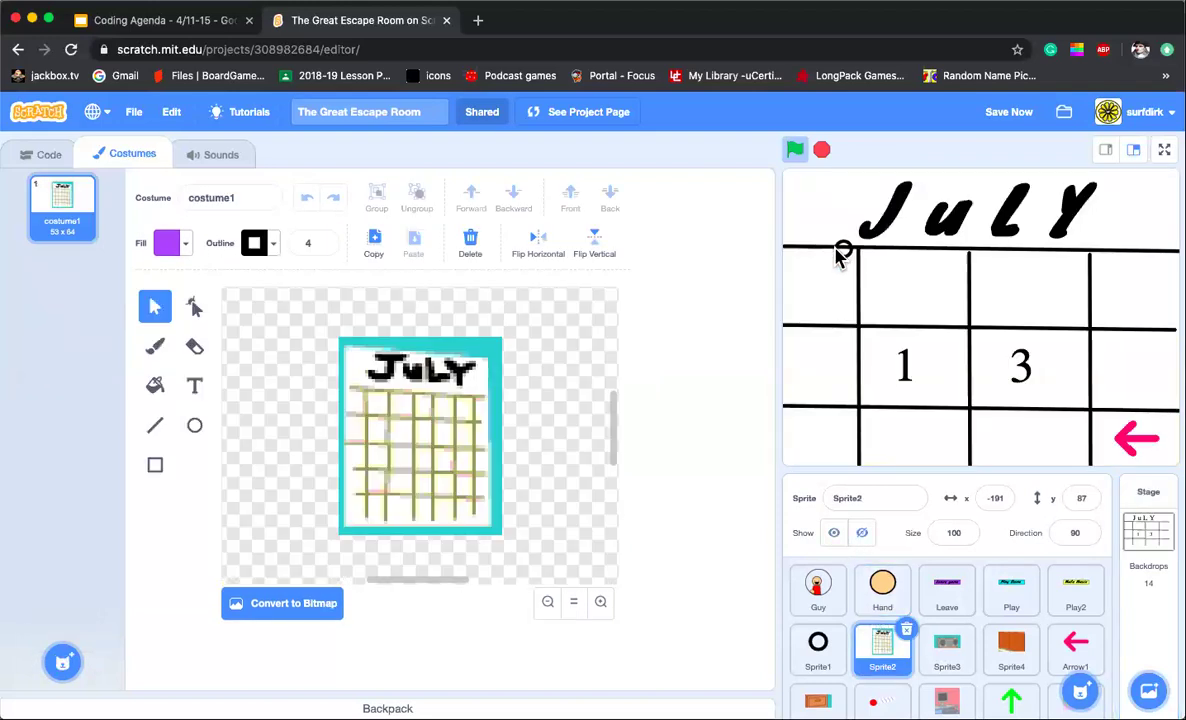
# Step: Stop the running game and examine the July calendar sprite's scripts
pyautogui.click(840, 255)
pyautogui.click(821, 150)
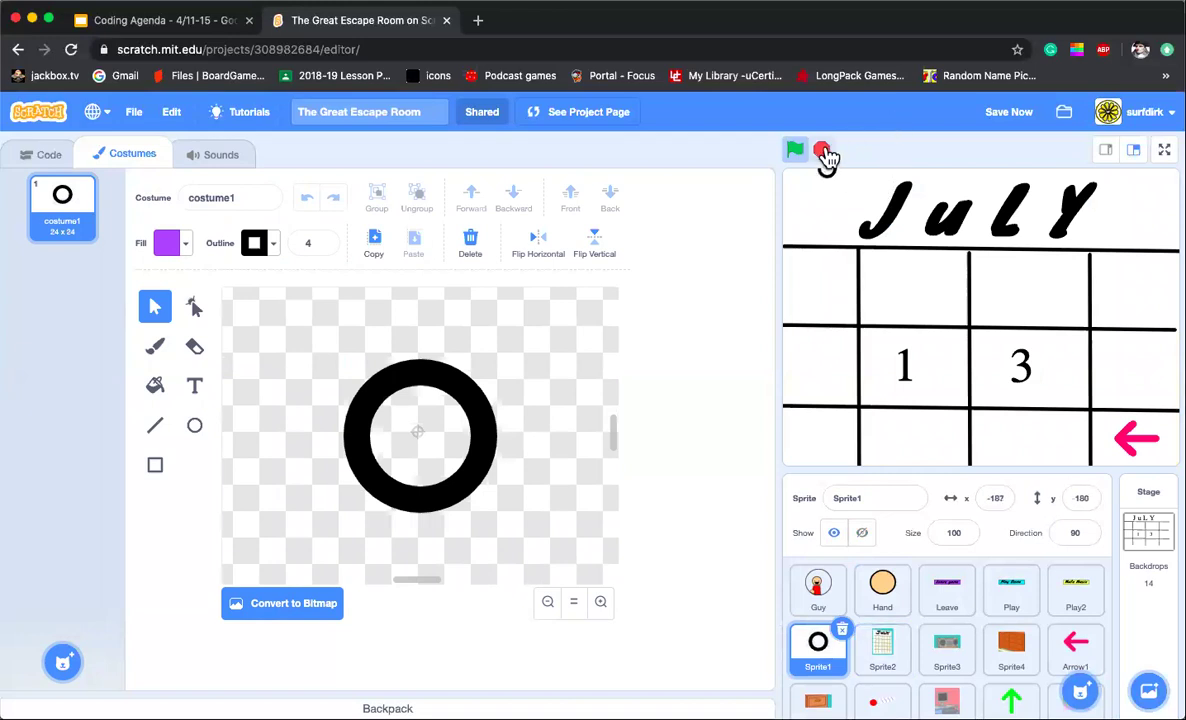
pyautogui.click(883, 650)
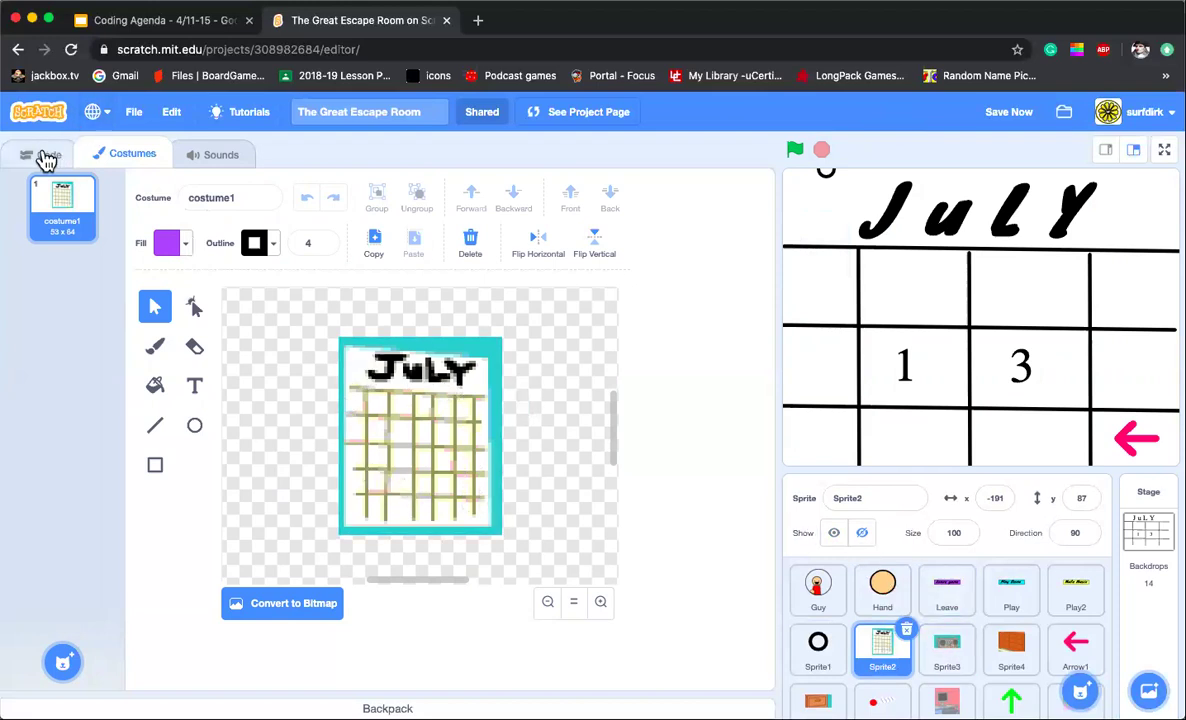
pyautogui.click(48, 155)
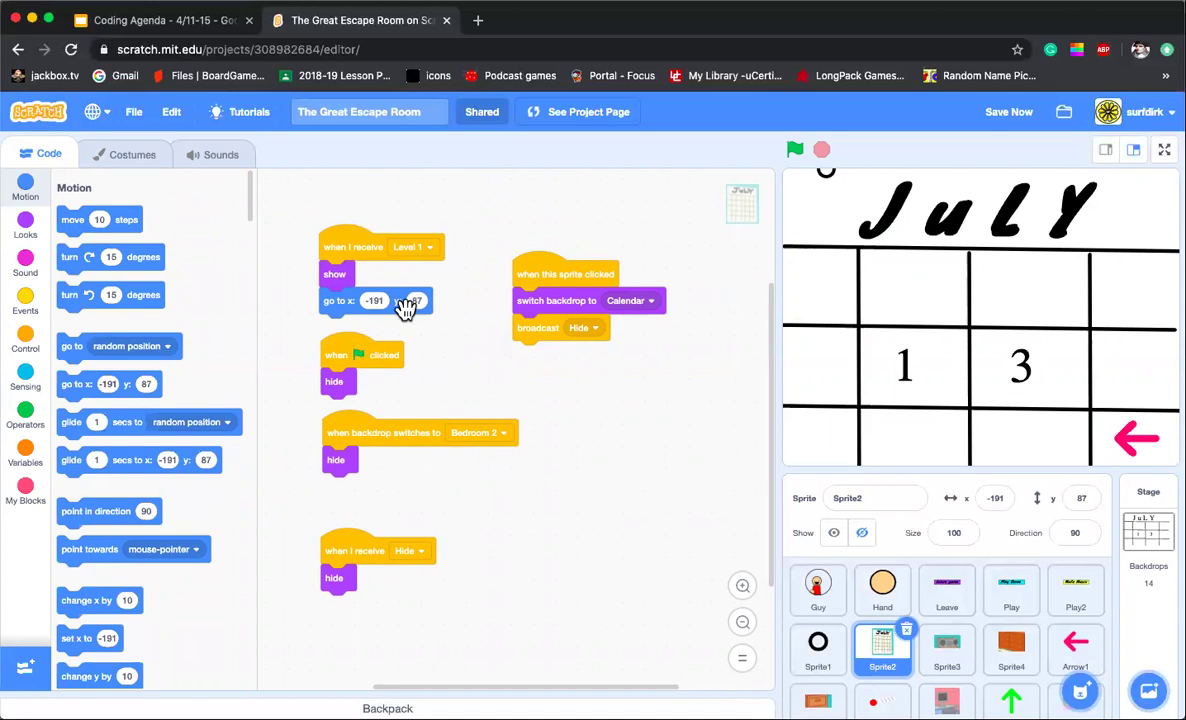
# Step: Set the Stage to the Level 1 backdrop and return to the July calendar sprite's scripts
pyautogui.click(1148, 532)
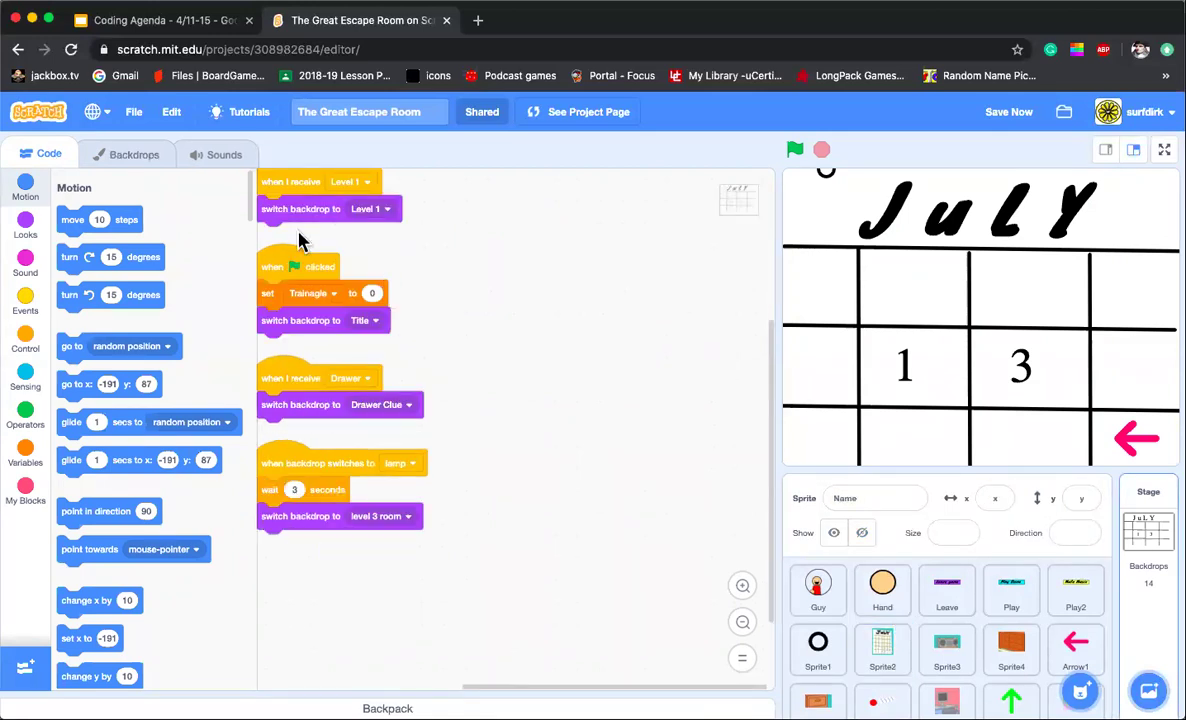
pyautogui.click(115, 155)
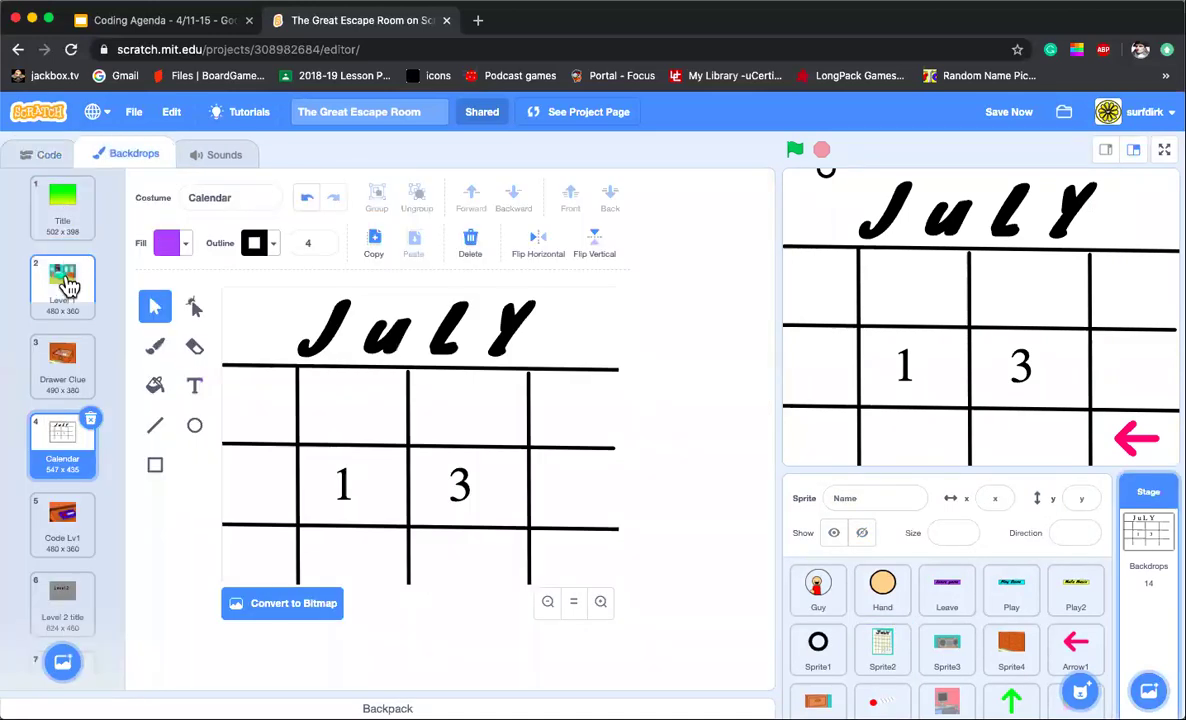
pyautogui.click(66, 288)
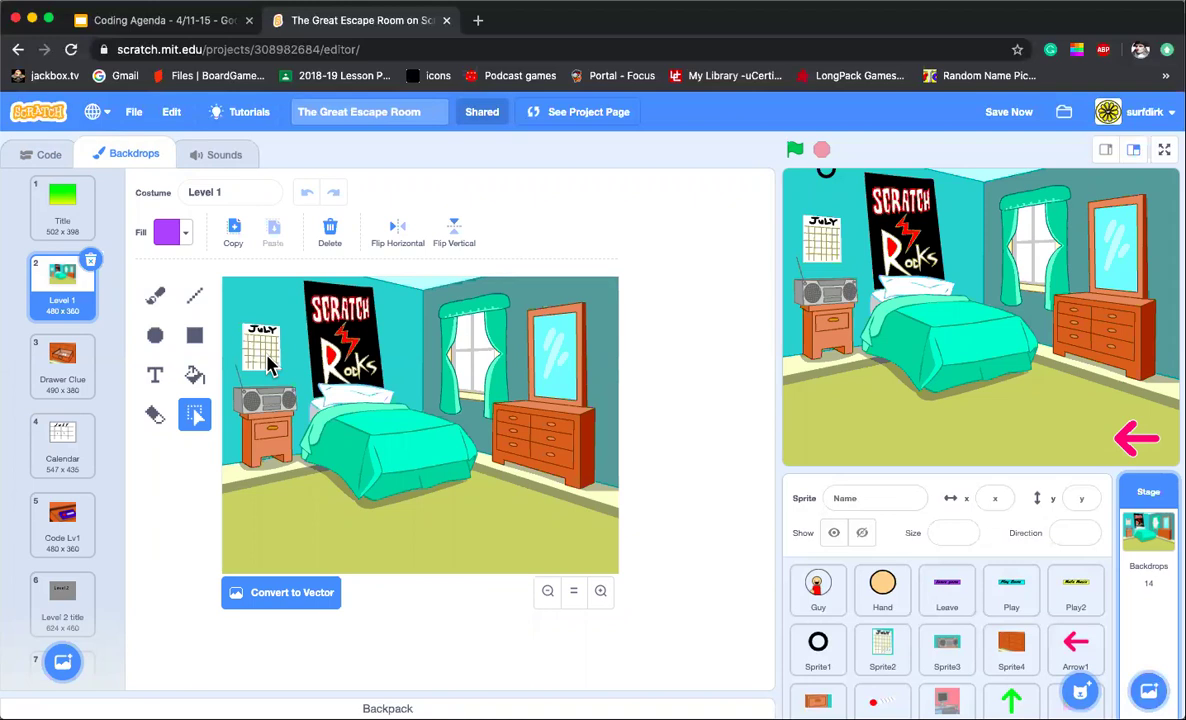
pyautogui.click(885, 652)
pyautogui.click(45, 156)
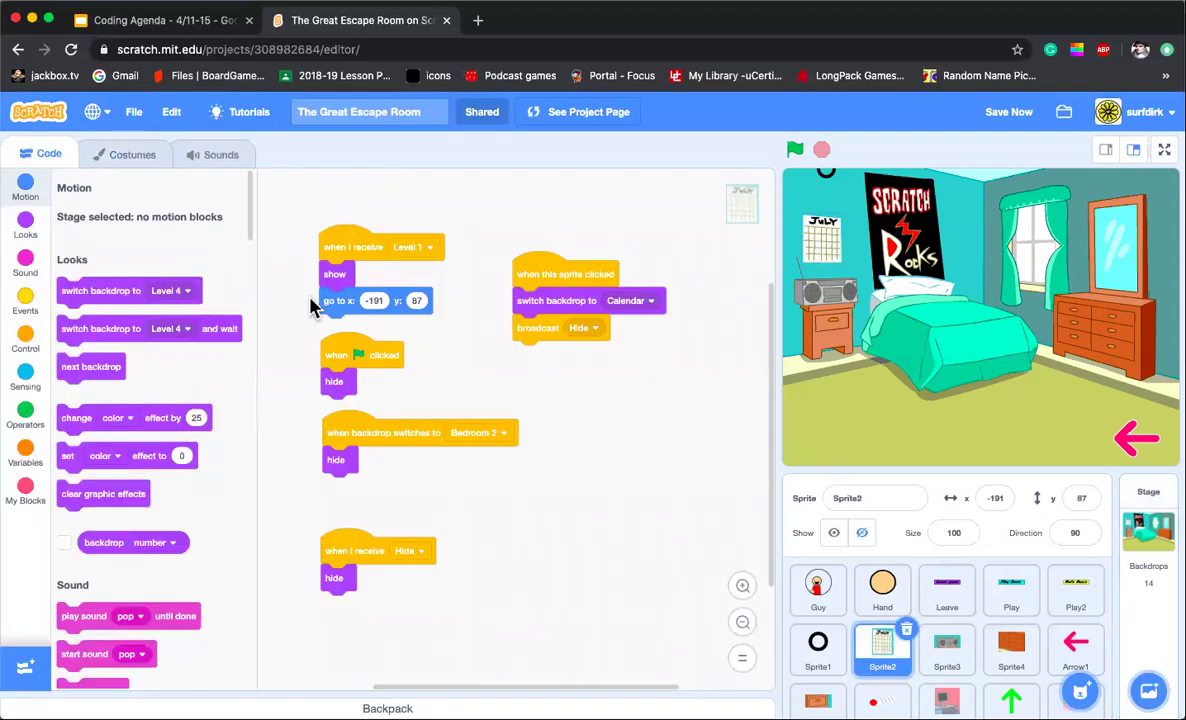
# Step: Temporarily detach the calendar sprite's backdrop-switch and broadcast blocks while making the sprite visible and placing it at x -191, y 88
pyautogui.moveTo(553, 300); pyautogui.dragTo(588, 370)
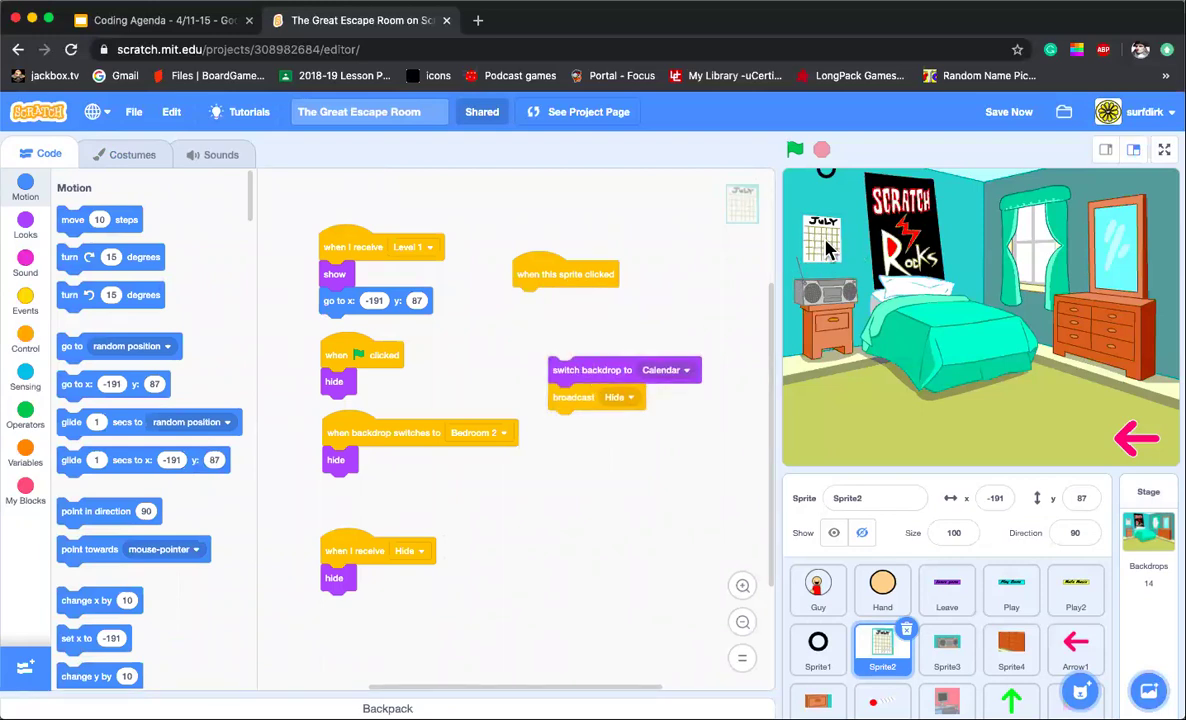
pyautogui.click(835, 535)
pyautogui.moveTo(832, 255)
pyautogui.mouseDown()
pyautogui.moveTo(832, 243)
pyautogui.moveTo(822, 258)
pyautogui.moveTo(845, 285)
pyautogui.moveTo(835, 255)
pyautogui.moveTo(822, 272)
pyautogui.moveTo(836, 543)
pyautogui.moveTo(815, 290)
pyautogui.moveTo(834, 270)
pyautogui.moveTo(824, 258)
pyautogui.mouseUp()
pyautogui.moveTo(575, 370); pyautogui.dragTo(545, 305)
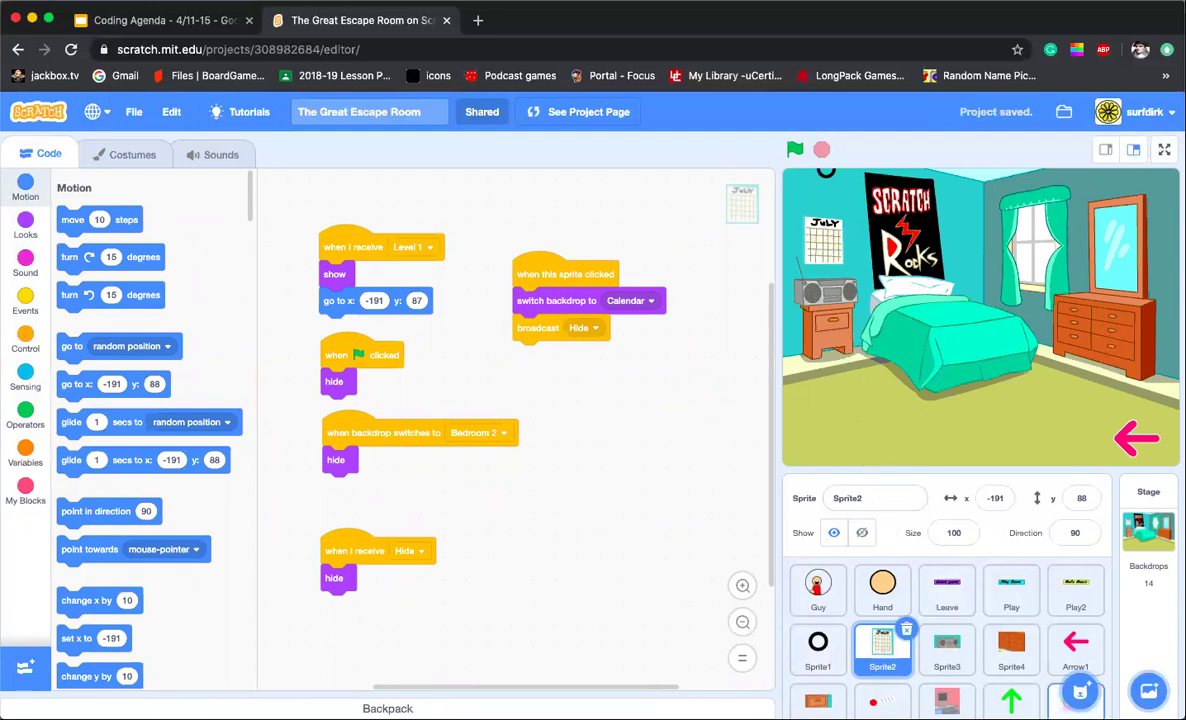
# Step: Add the Bedroom 3 backdrop from the backdrop library
pyautogui.moveTo(1080, 690)
pyautogui.moveTo(1148, 690)
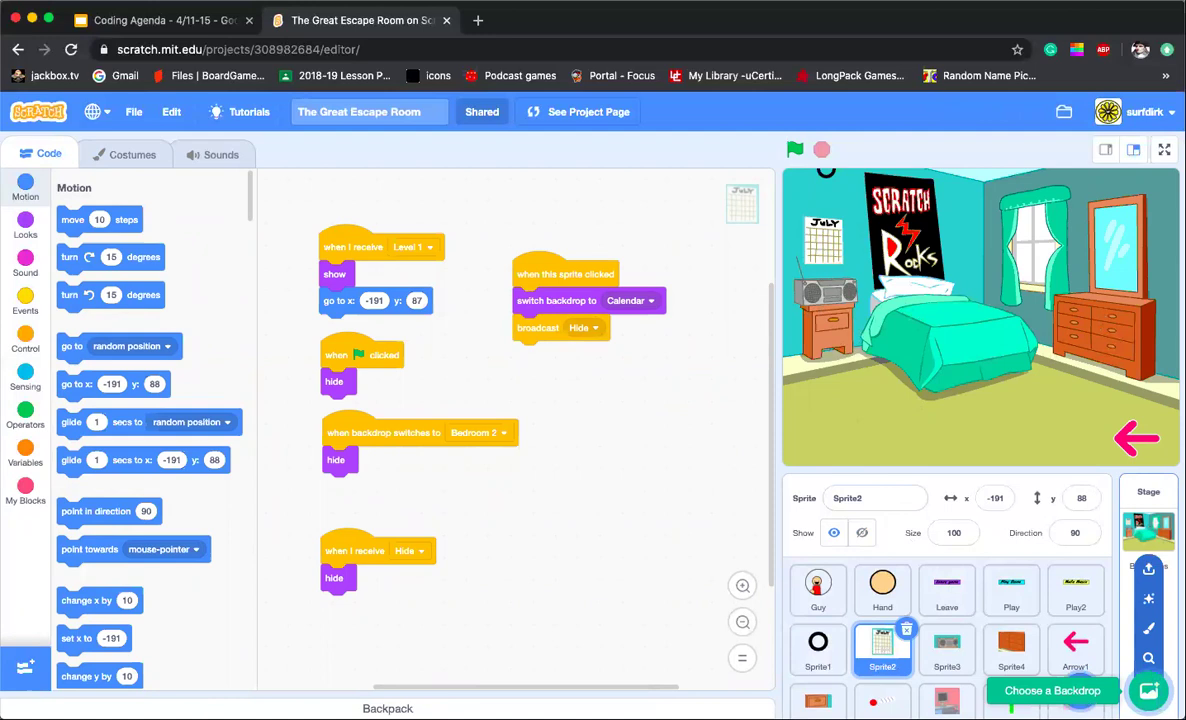
pyautogui.click(1148, 657)
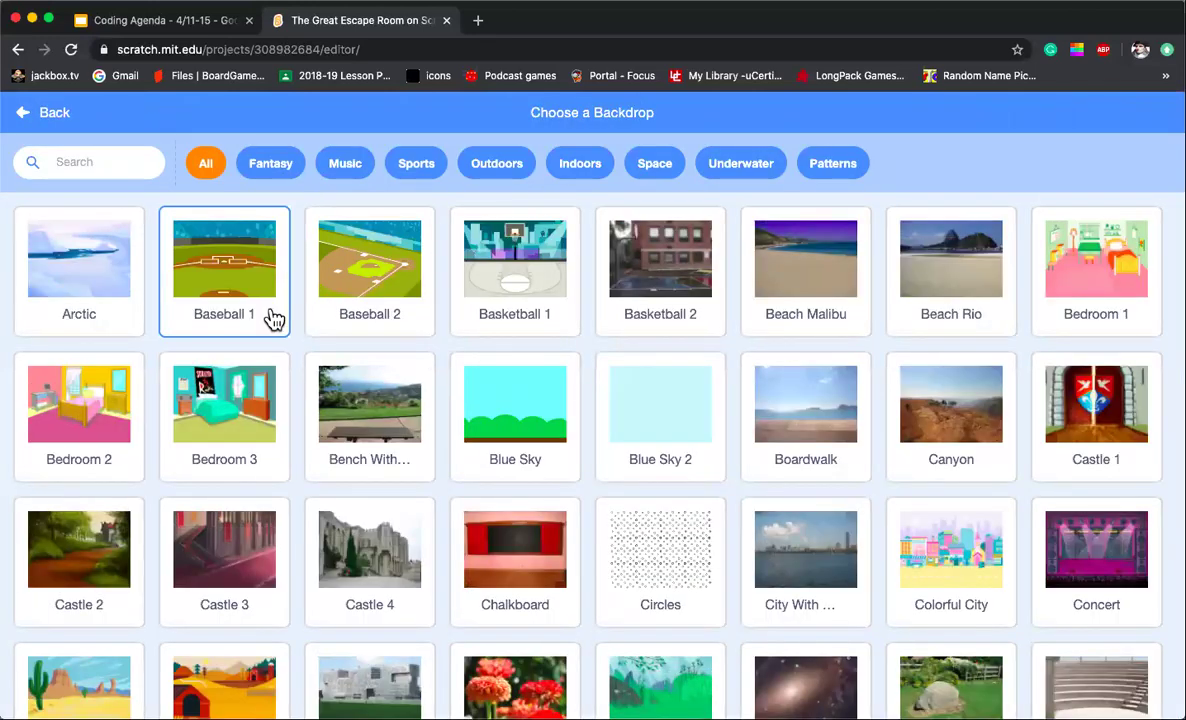
pyautogui.click(231, 407)
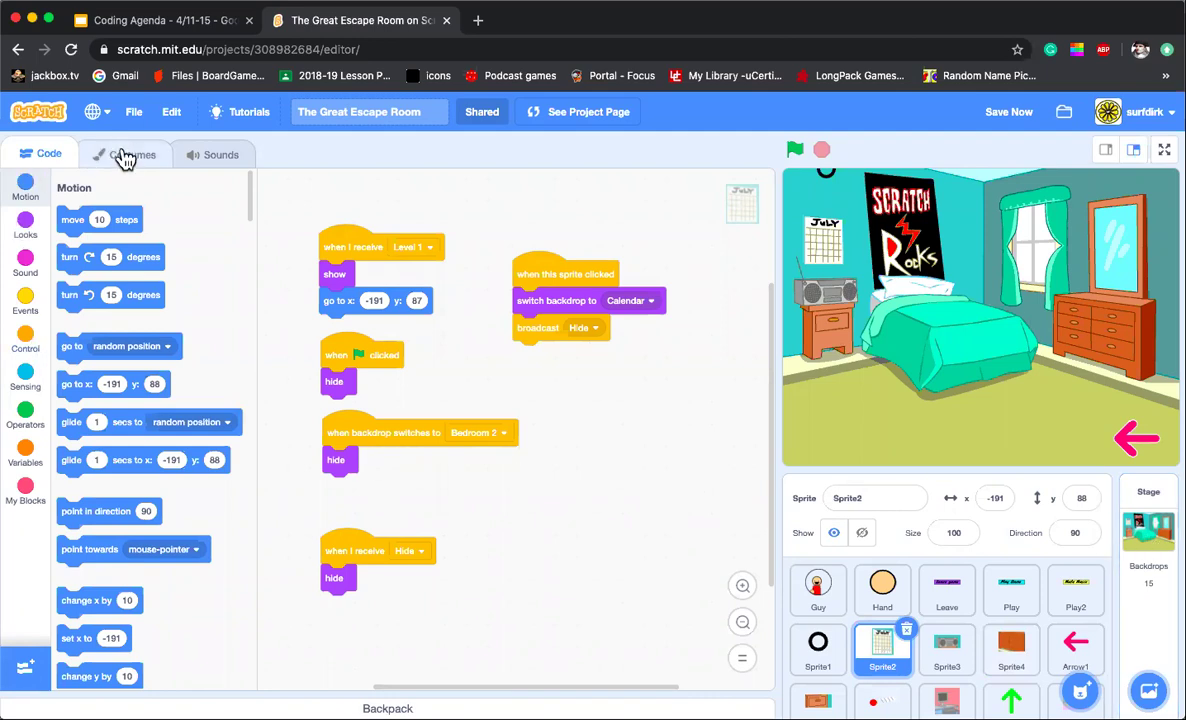
# Step: Delete the Bedroom 3 backdrop from the Stage's backdrops
pyautogui.click(1140, 533)
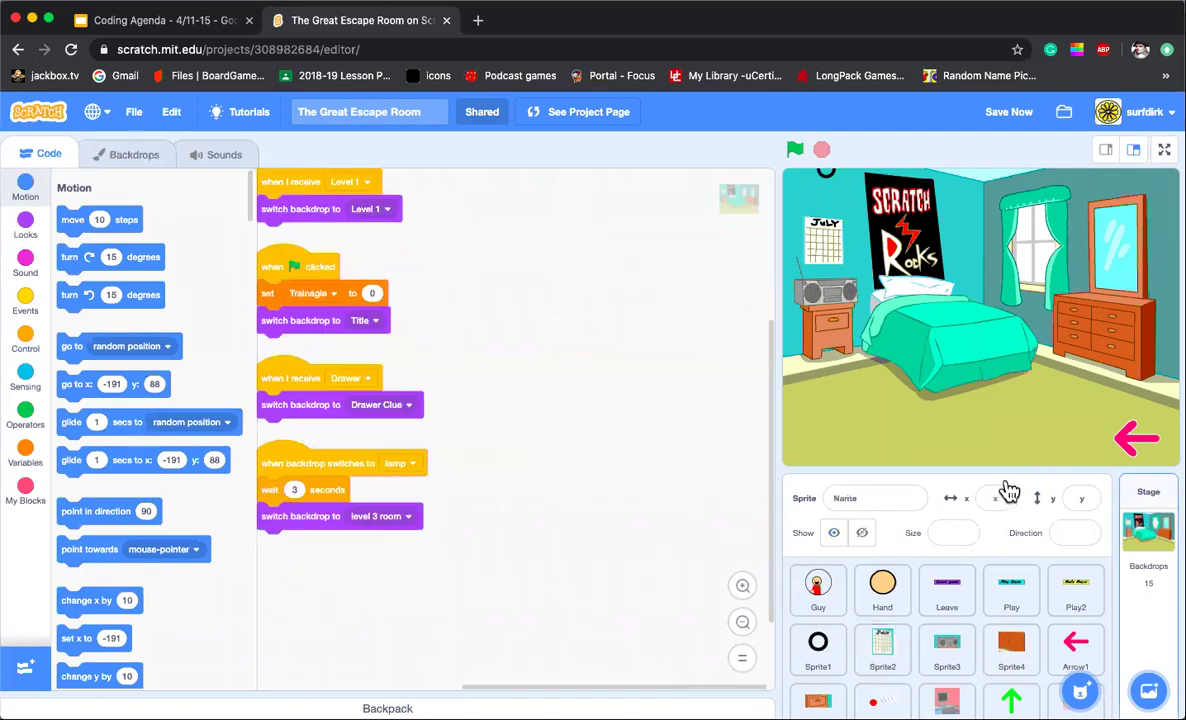
pyautogui.click(108, 153)
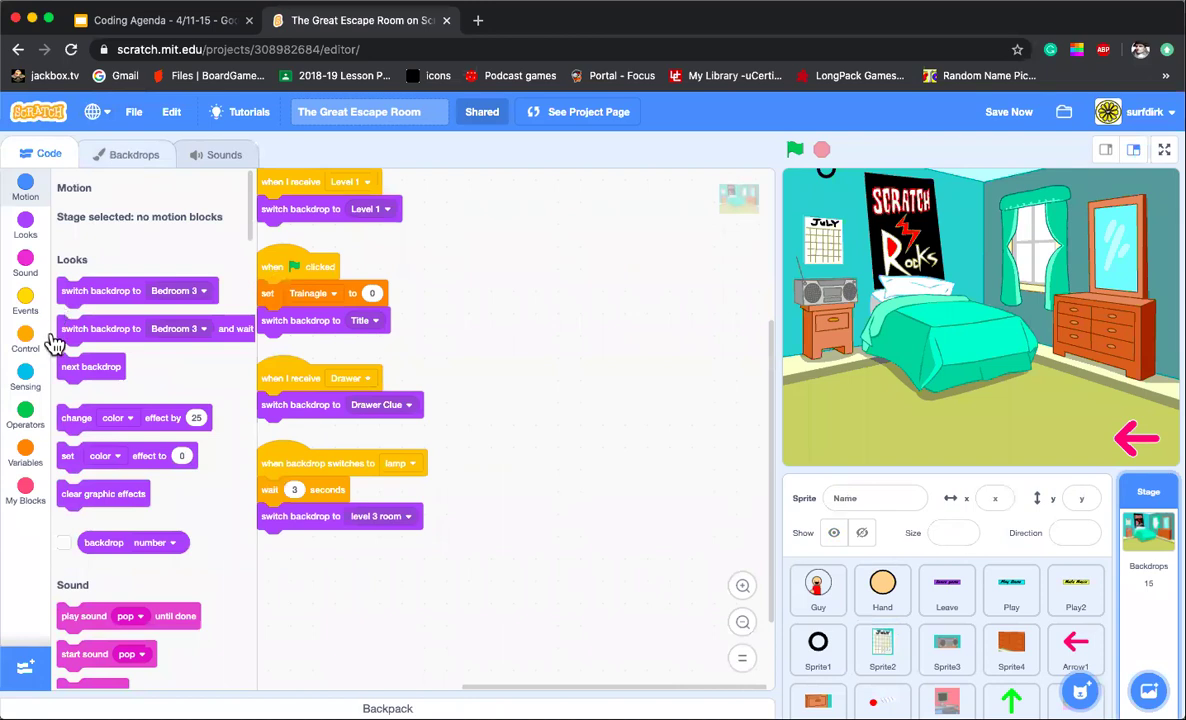
pyautogui.scroll(-8, 52, 413)
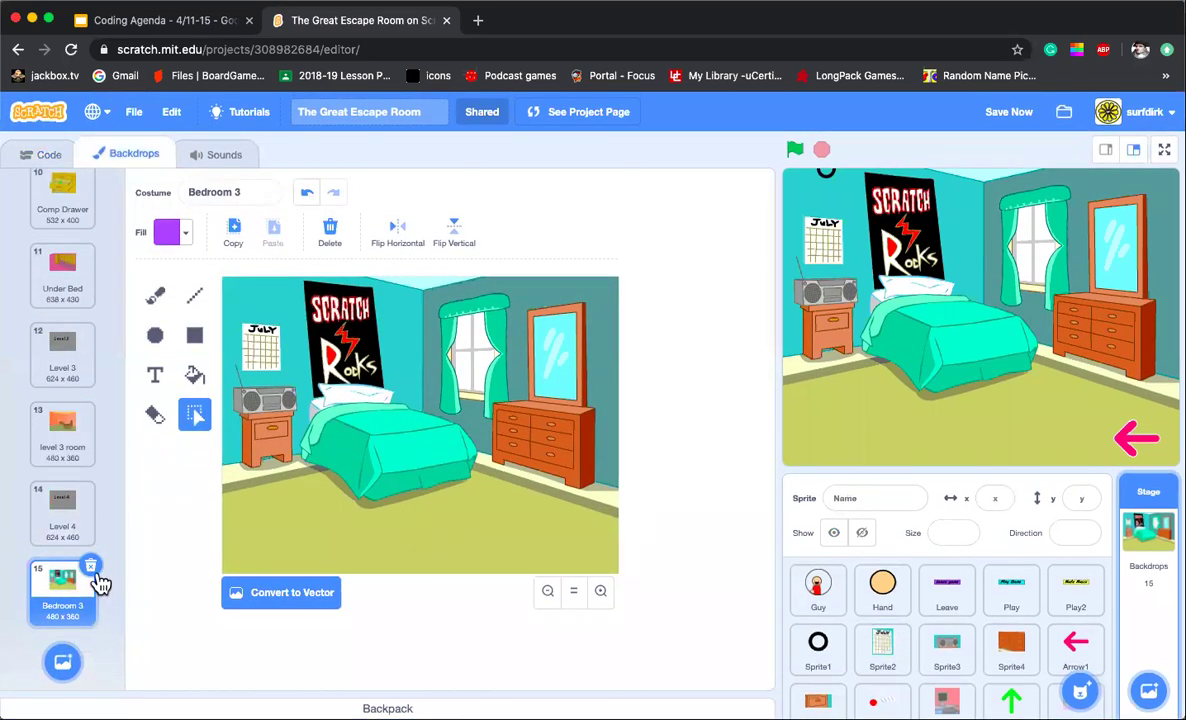
pyautogui.click(92, 570)
# Step: Browse the backdrop library for room scenes such as Bedroom 3, Room 1, Room 2 and Witch House, and leave without adding one
pyautogui.moveTo(1080, 690)
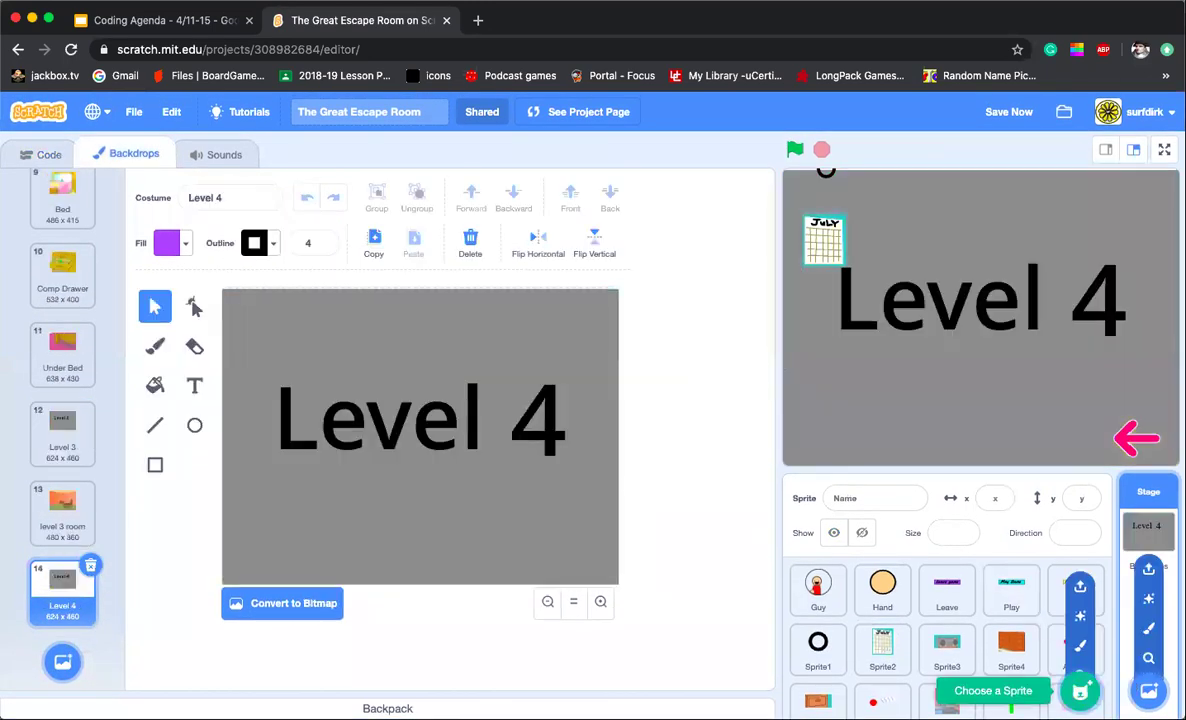
pyautogui.moveTo(1148, 690)
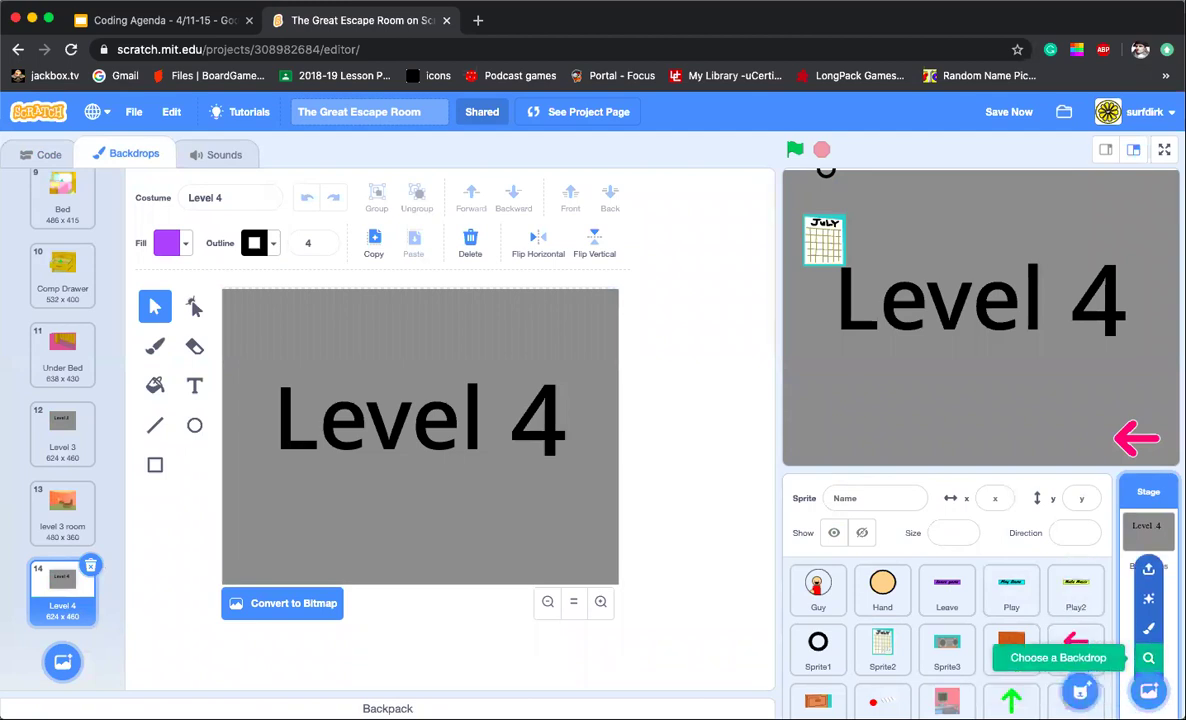
pyautogui.click(1153, 664)
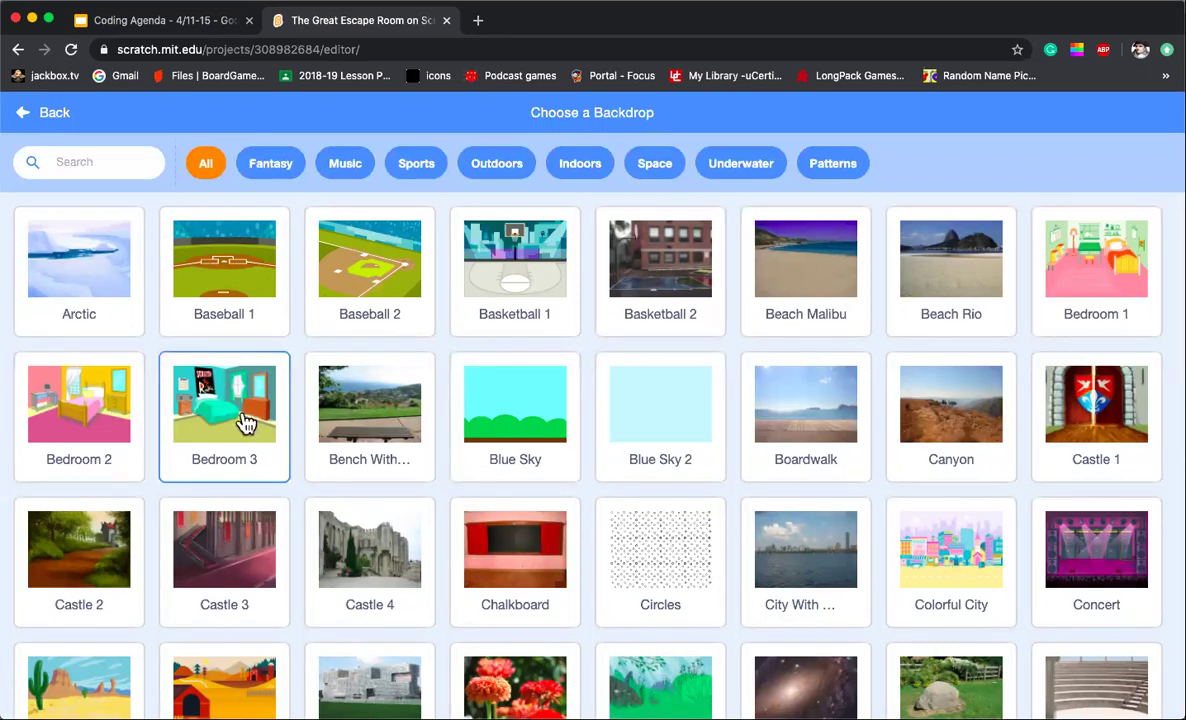
pyautogui.scroll(-2, 628, 510)
pyautogui.scroll(-10, 628, 510)
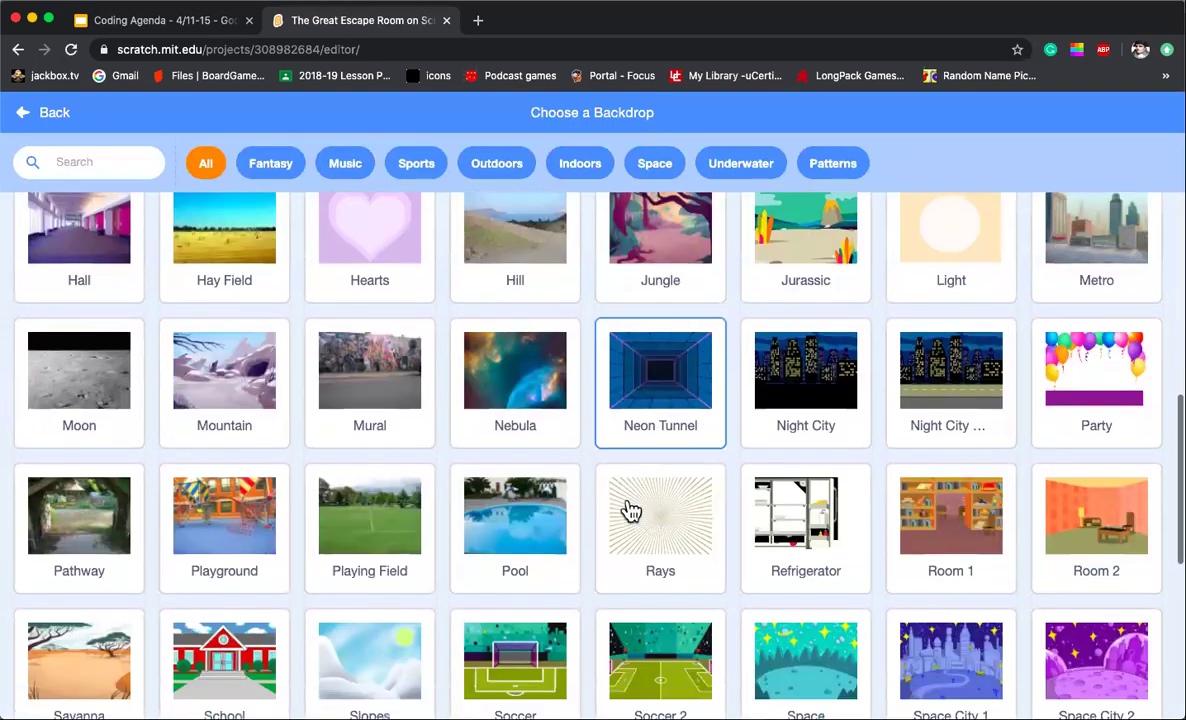
pyautogui.scroll(-2, 630, 510)
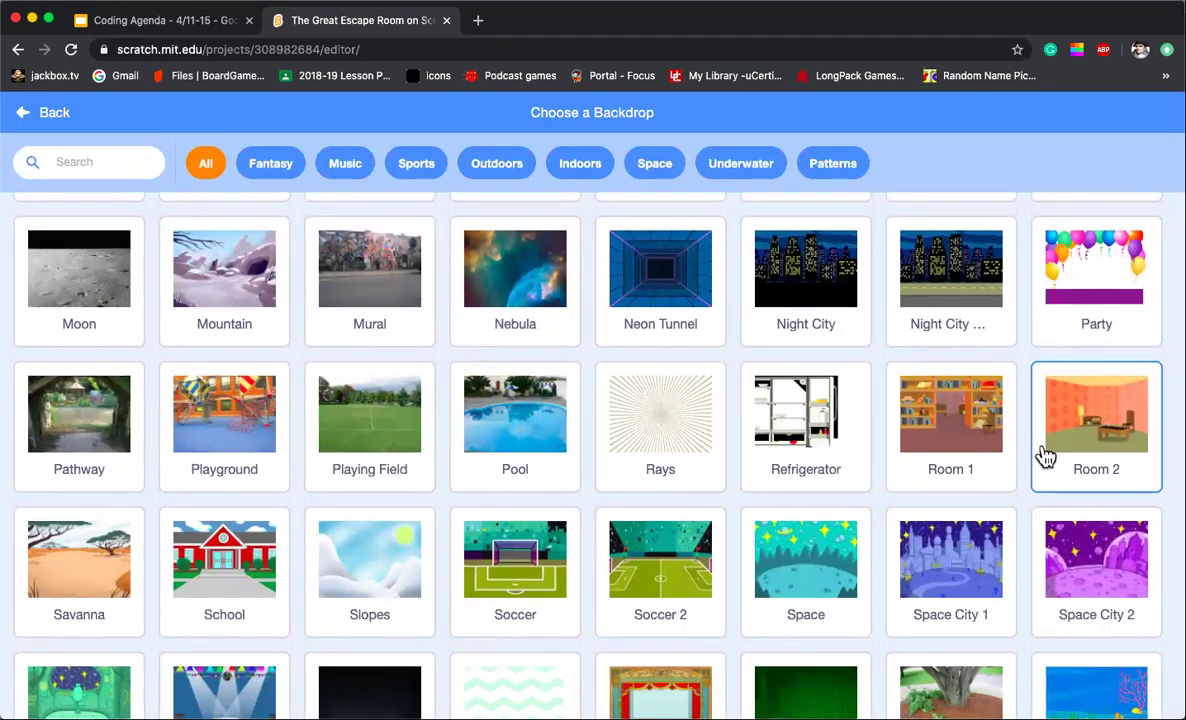
pyautogui.scroll(-2, 664, 550)
pyautogui.scroll(-2, 662, 548)
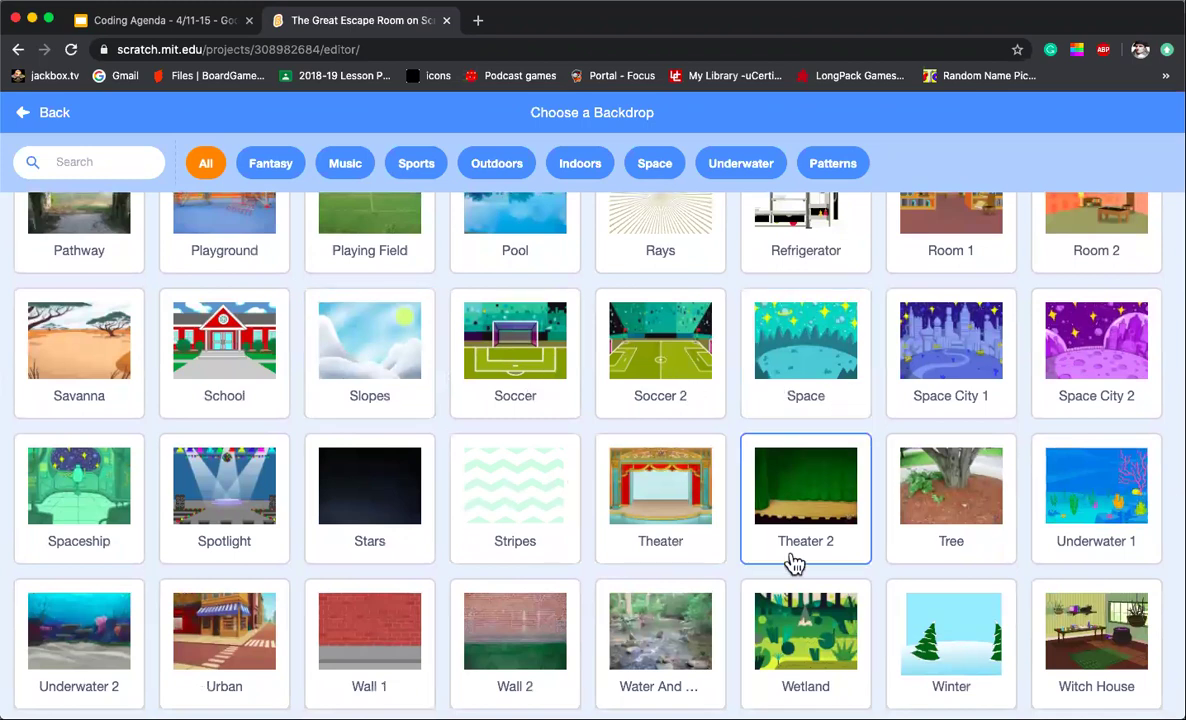
pyautogui.scroll(-2, 816, 611)
pyautogui.scroll(-2, 816, 611)
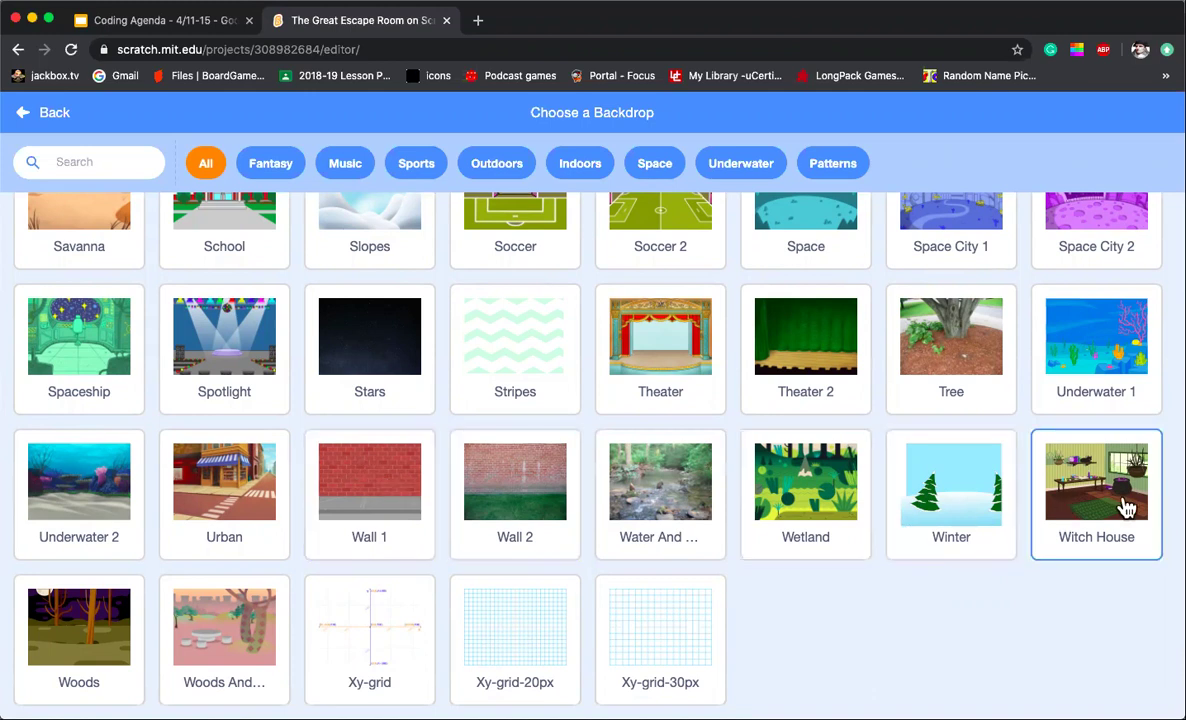
pyautogui.scroll(2, 1054, 476)
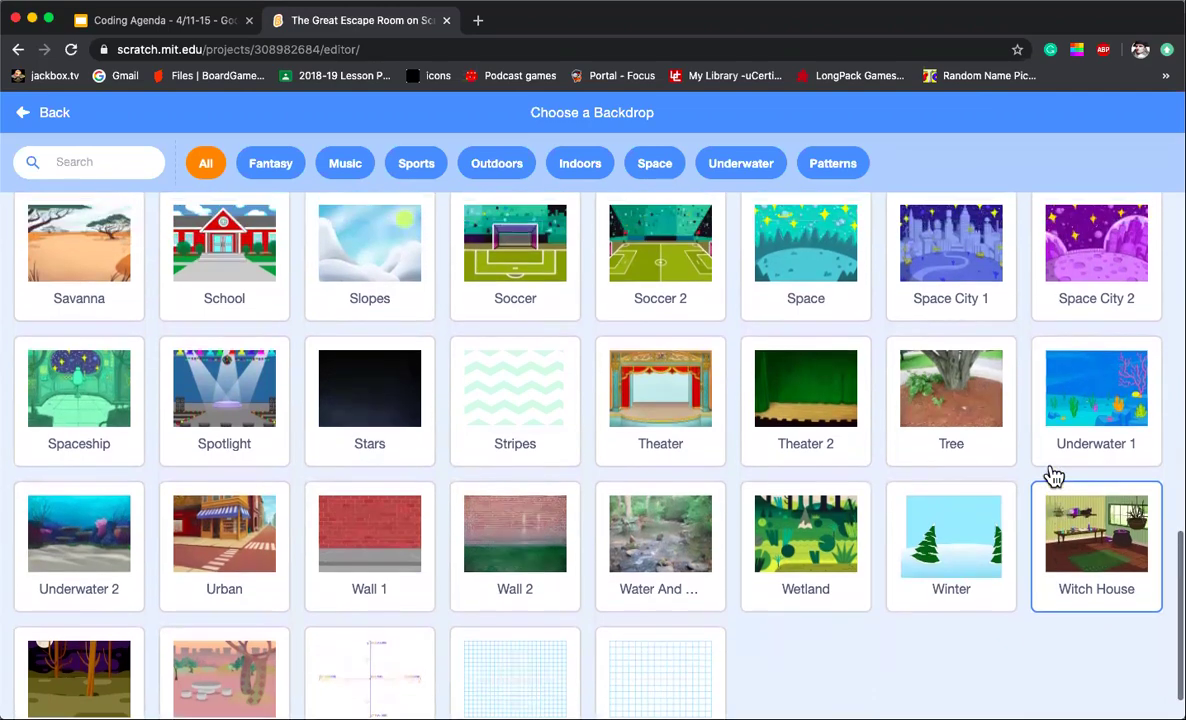
pyautogui.scroll(4, 1054, 476)
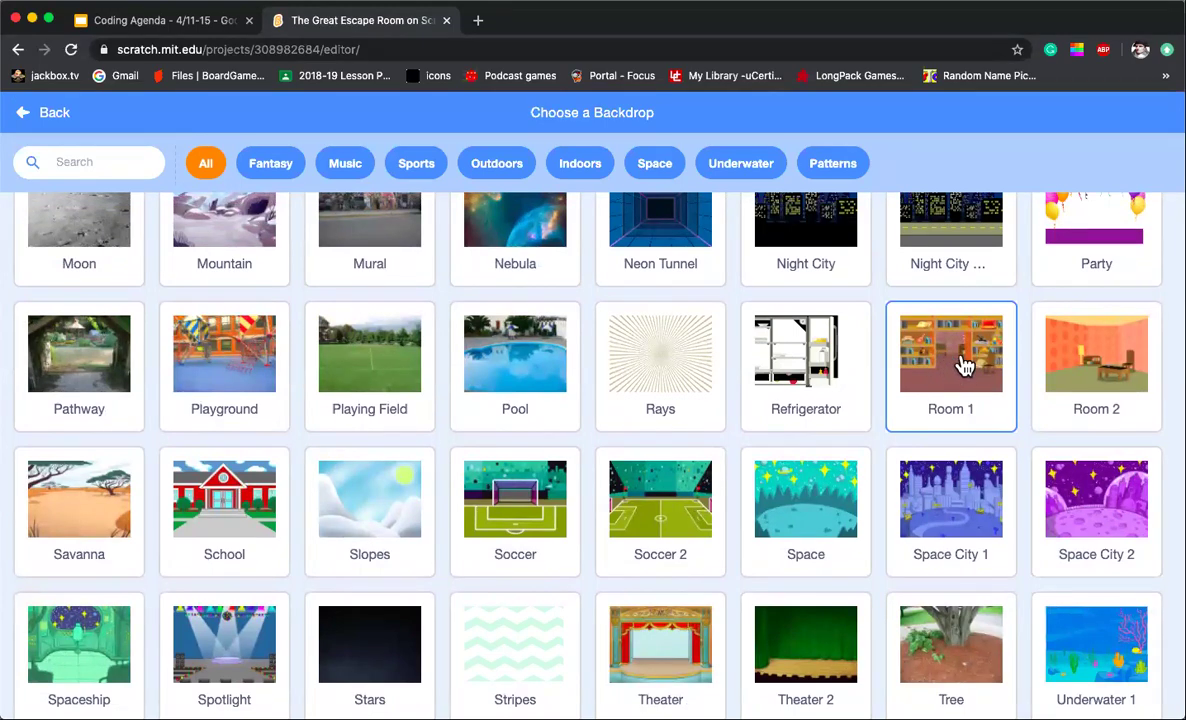
pyautogui.scroll(3, 962, 368)
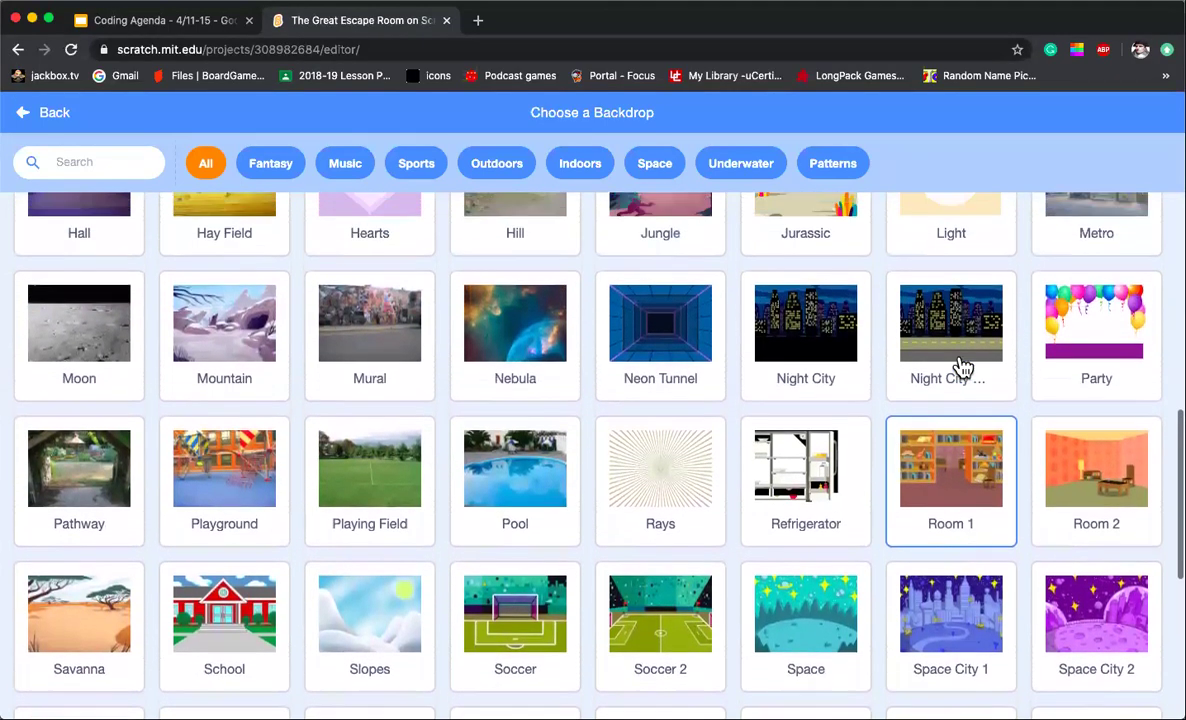
pyautogui.scroll(10, 962, 368)
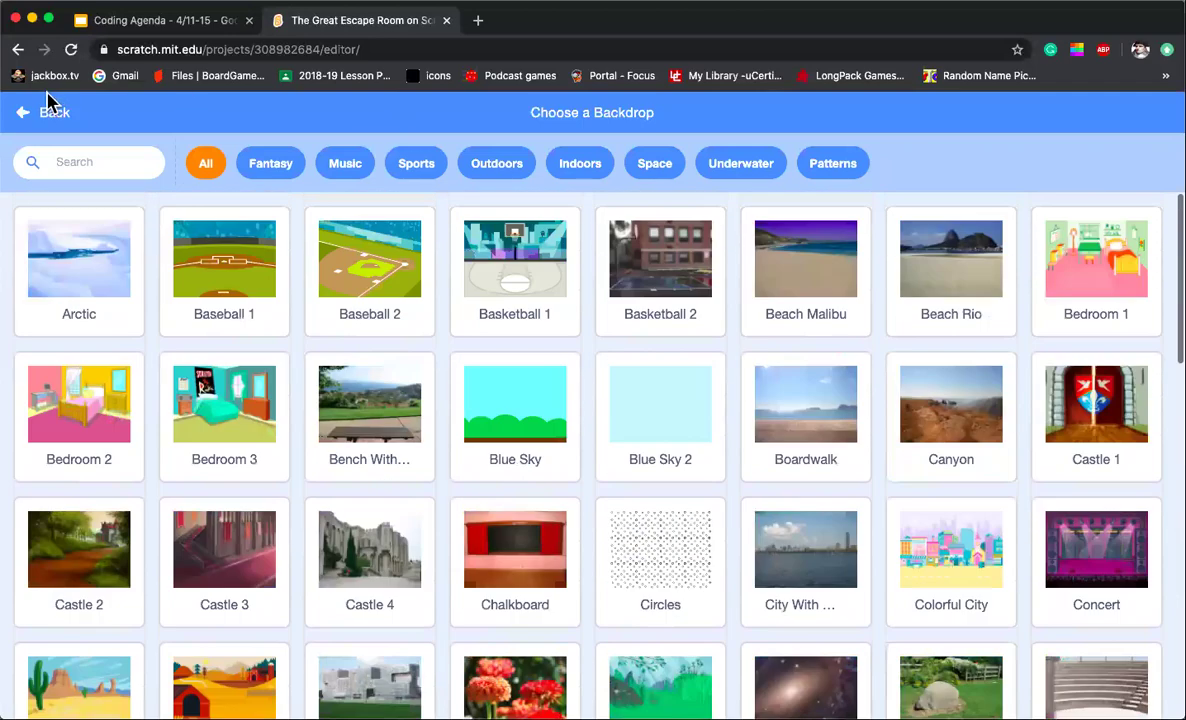
pyautogui.click(24, 114)
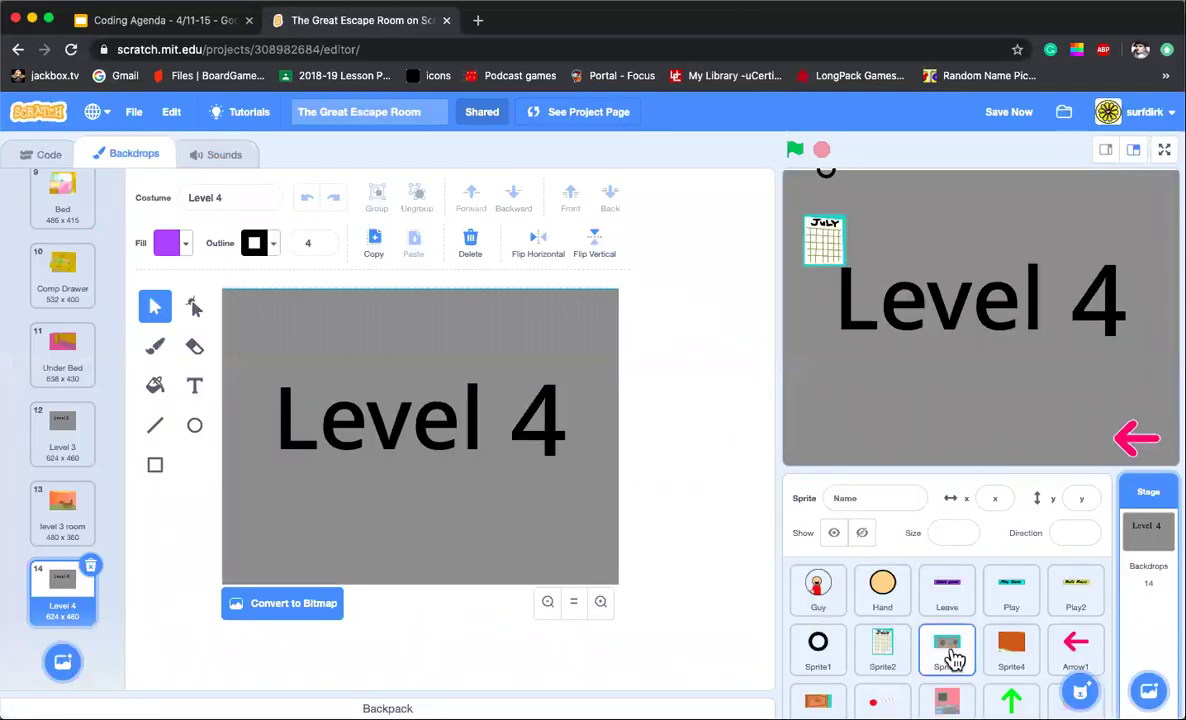
# Step: Check the Stage's scripts and display the level 3 room backdrop in the backdrop editor
pyautogui.scroll(-2, 953, 655)
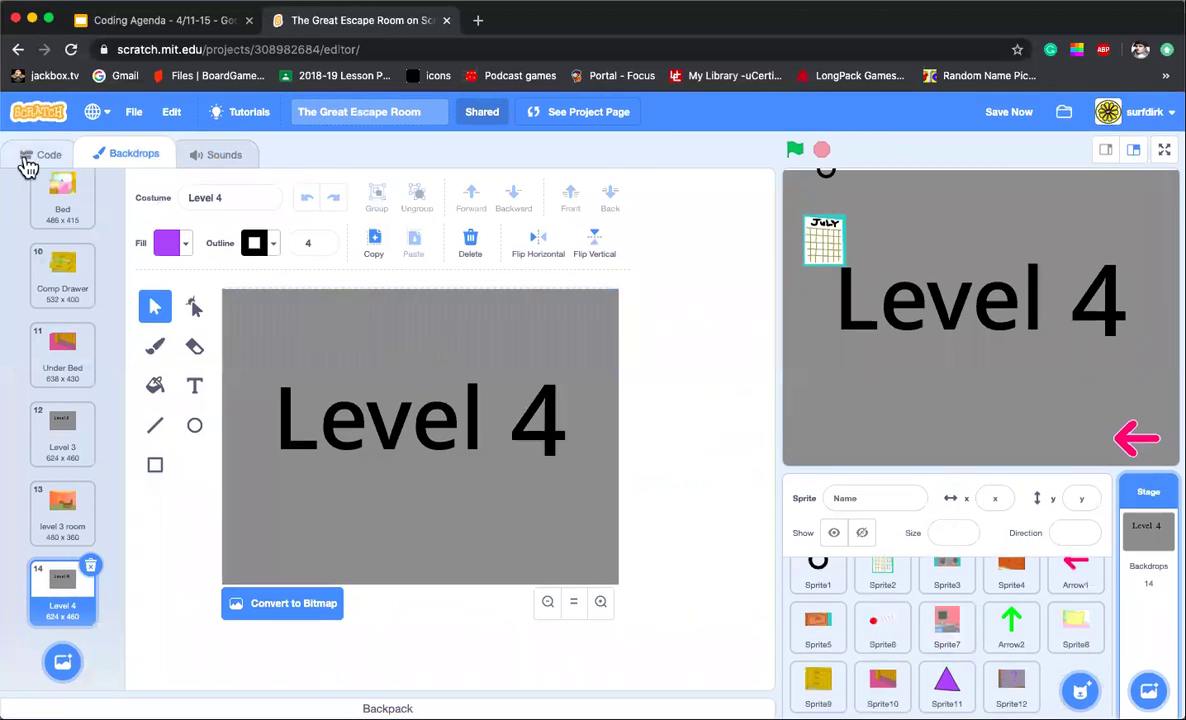
pyautogui.click(43, 157)
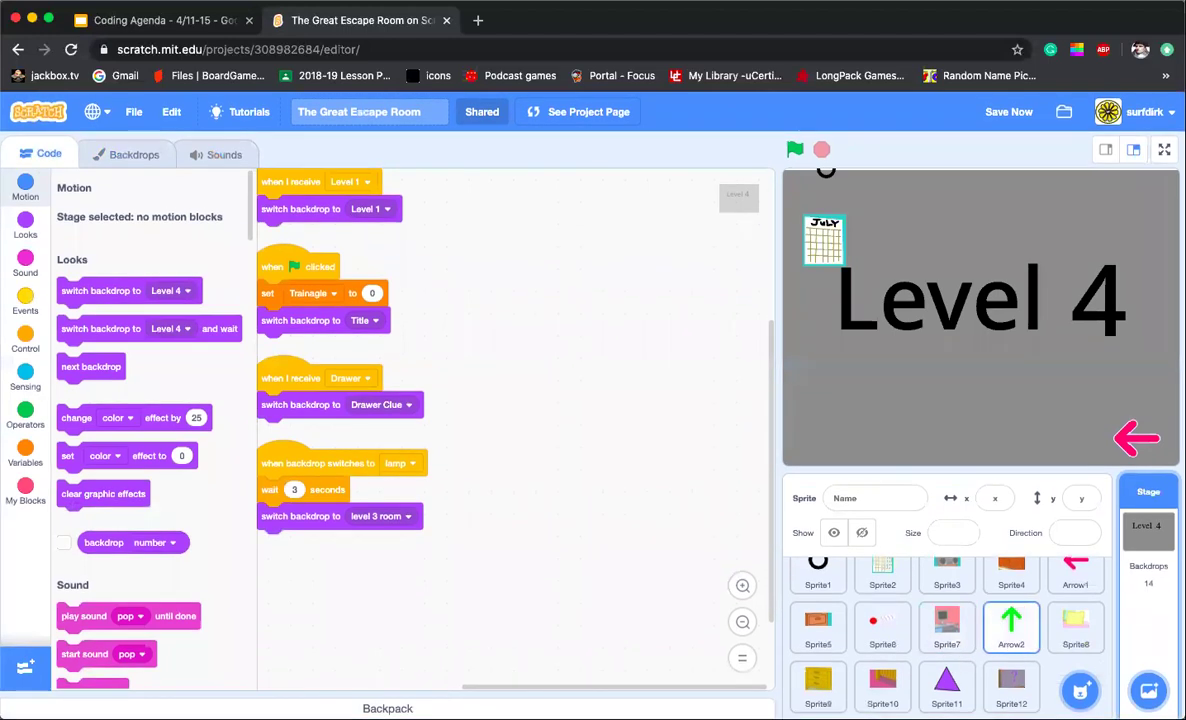
pyautogui.click(133, 160)
pyautogui.scroll(-8, 90, 516)
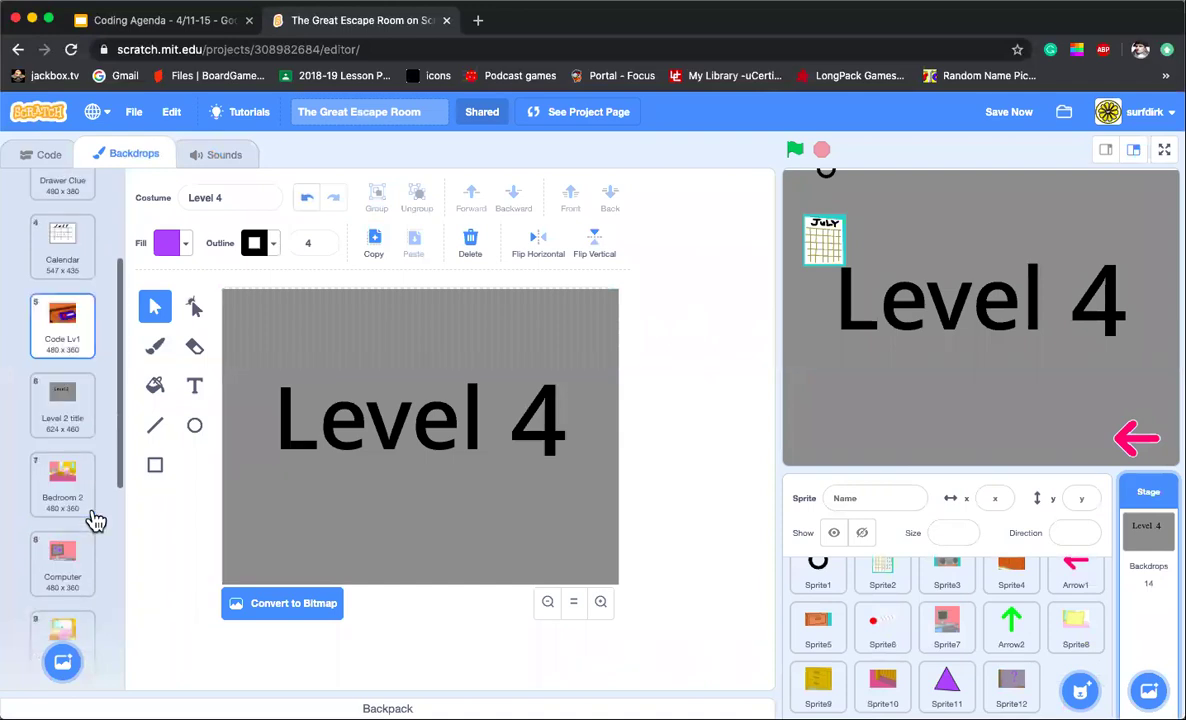
pyautogui.click(62, 508)
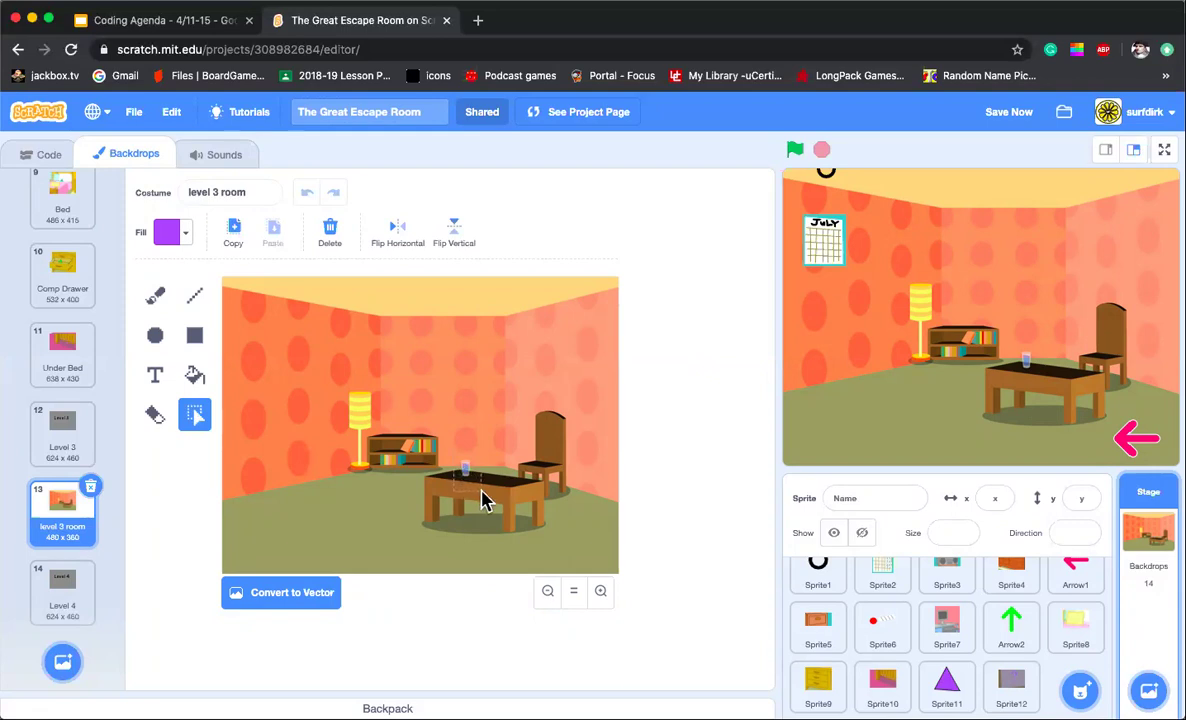
# Step: Select a rectangular area around the glass on the table in the level 3 room backdrop and copy it
pyautogui.moveTo(482, 500); pyautogui.dragTo(484, 495)
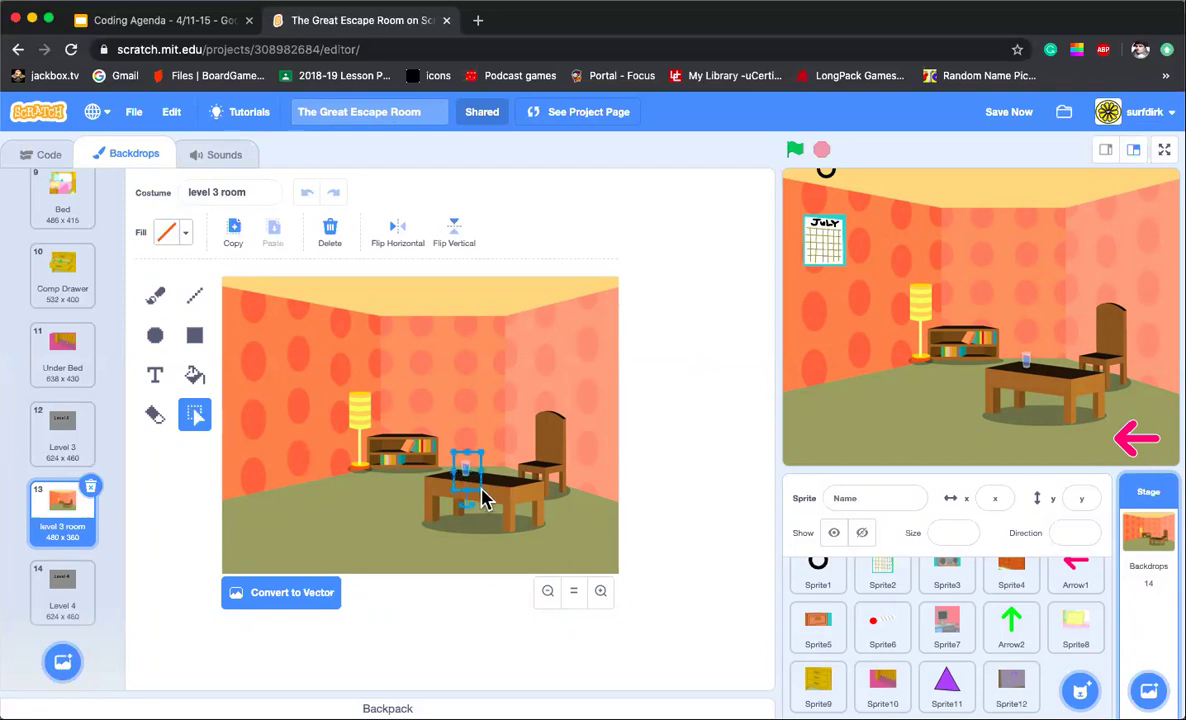
pyautogui.click(601, 592)
pyautogui.click(603, 593)
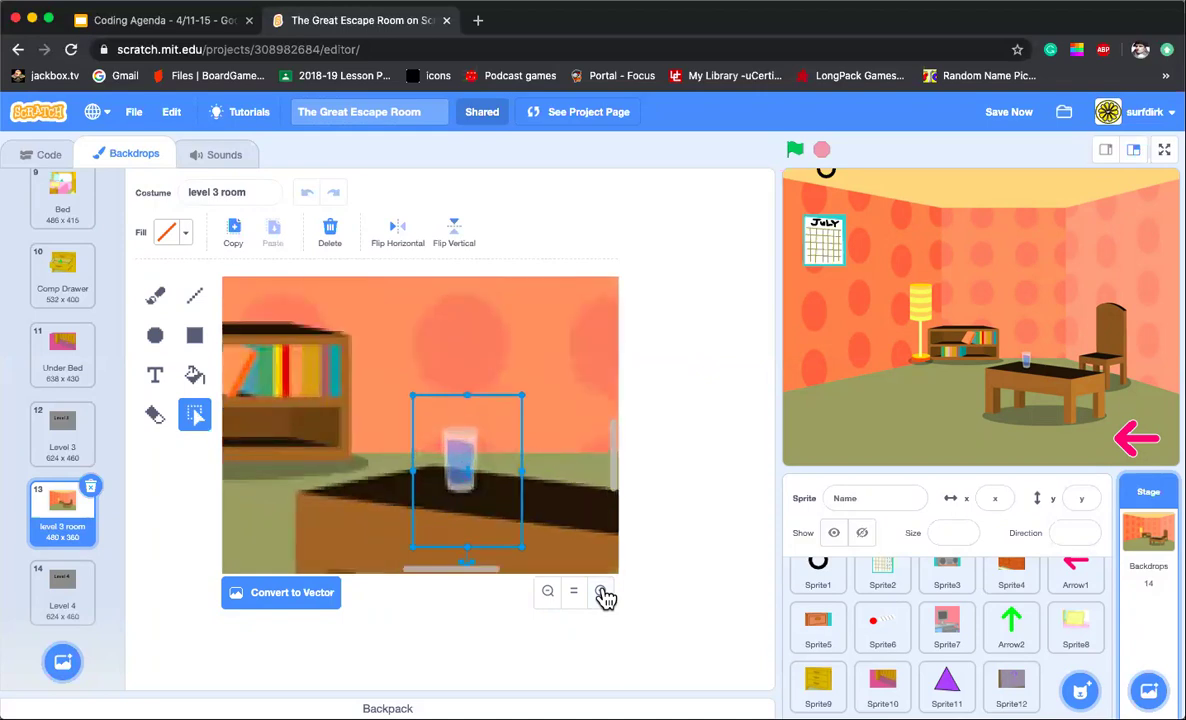
pyautogui.click(549, 593)
pyautogui.click(549, 593)
pyautogui.click(549, 593)
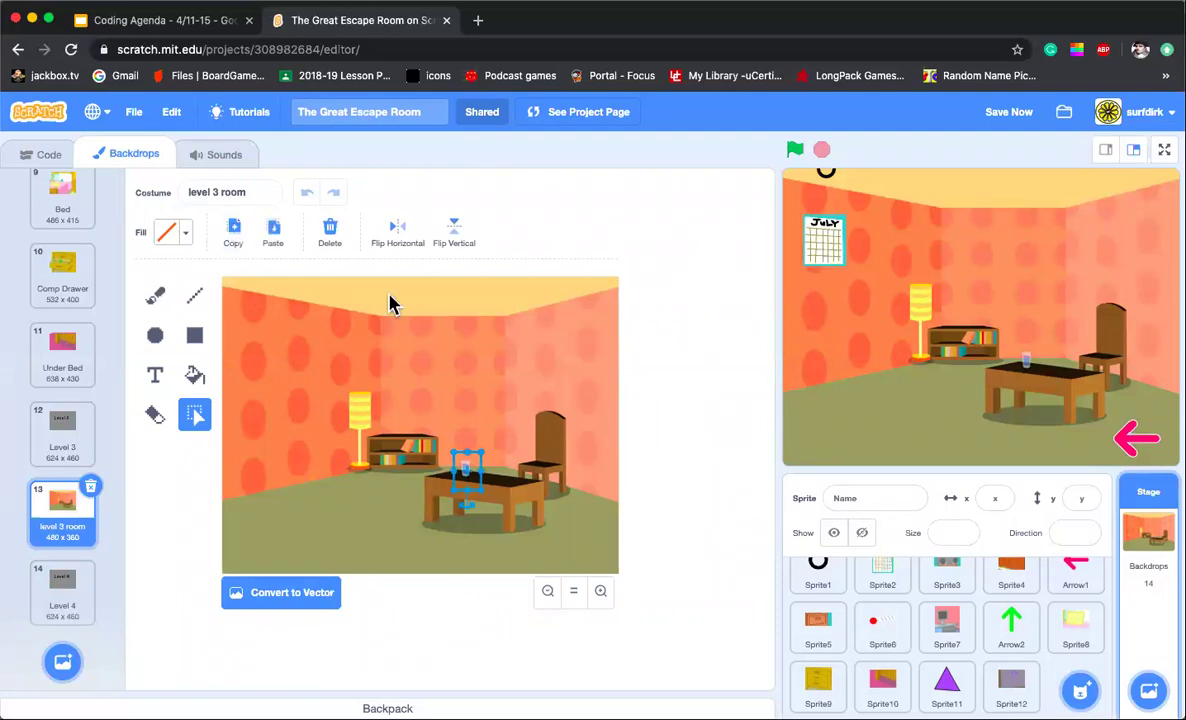
# Step: Create a new painted sprite, paste the copied glass image into its costume and centre it on the canvas
pyautogui.moveTo(1080, 688)
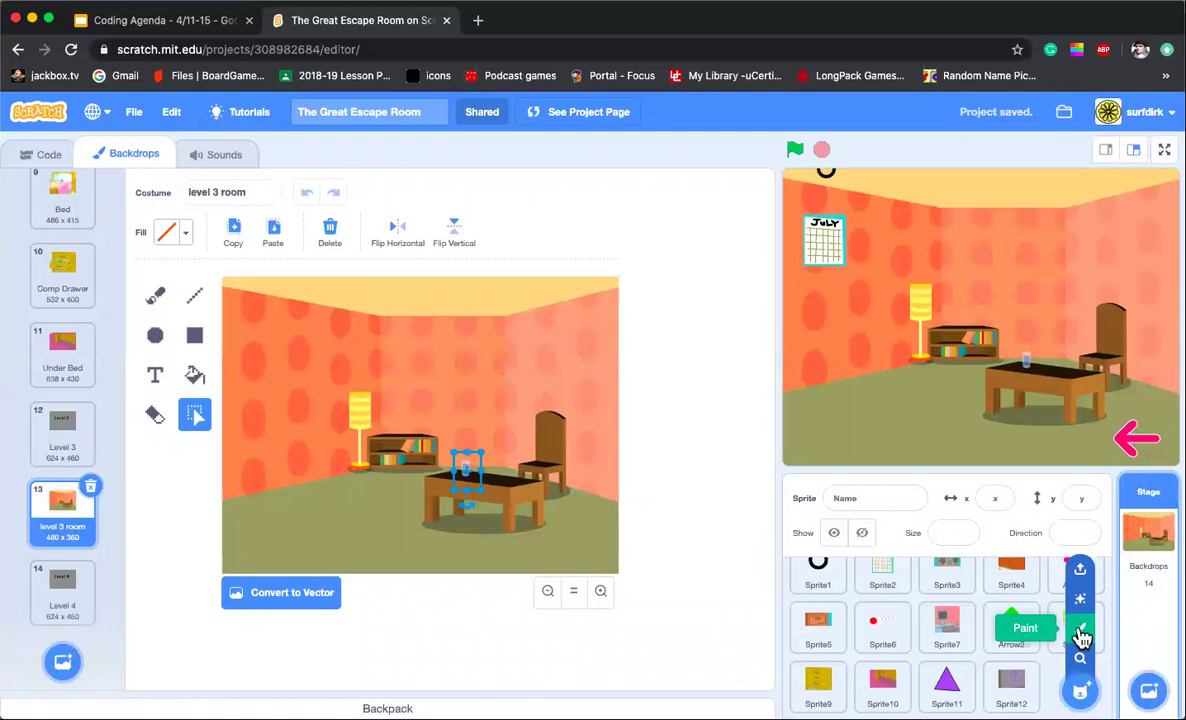
pyautogui.click(1082, 632)
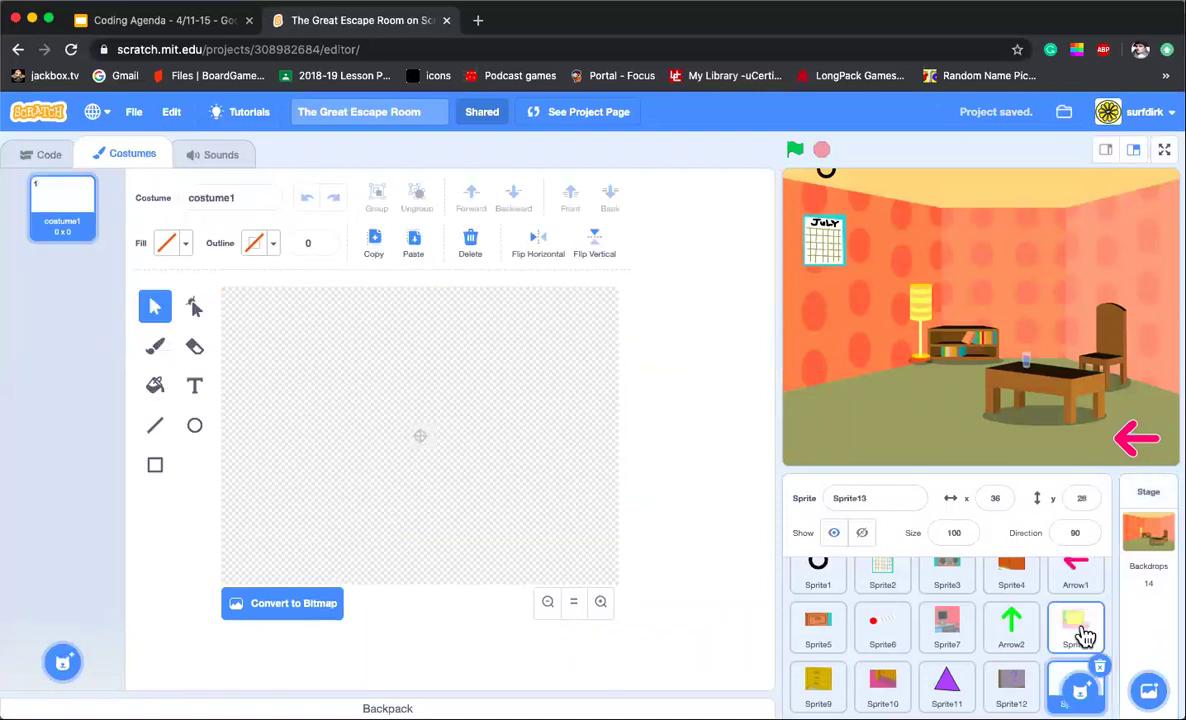
pyautogui.click(415, 243)
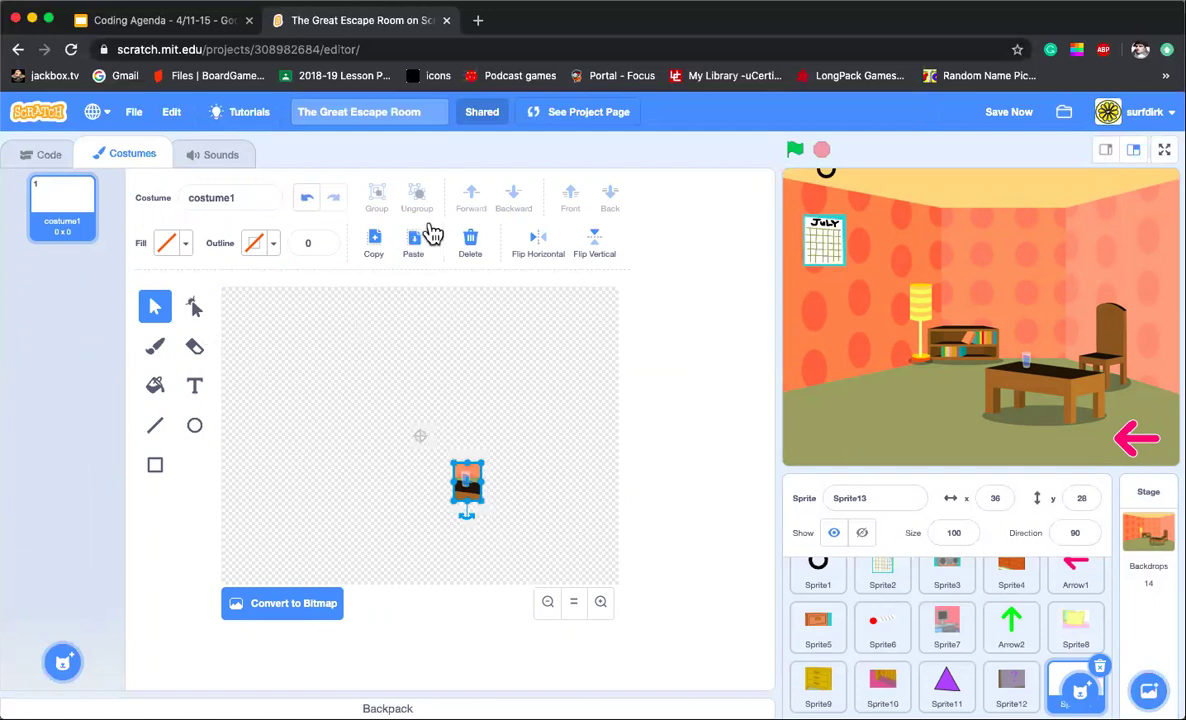
pyautogui.moveTo(475, 493); pyautogui.dragTo(428, 441)
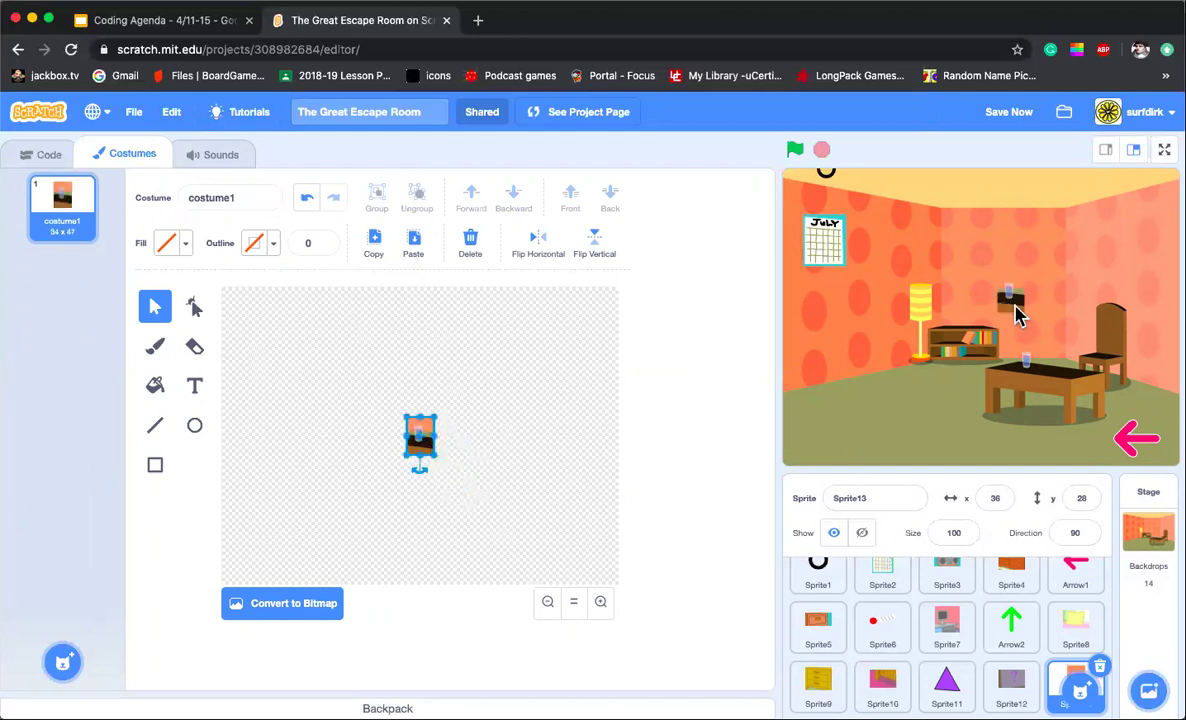
# Step: Position the glass sprite exactly over the backdrop's glass on the table, at x 58, y -57
pyautogui.moveTo(1010, 305); pyautogui.dragTo(1027, 312)
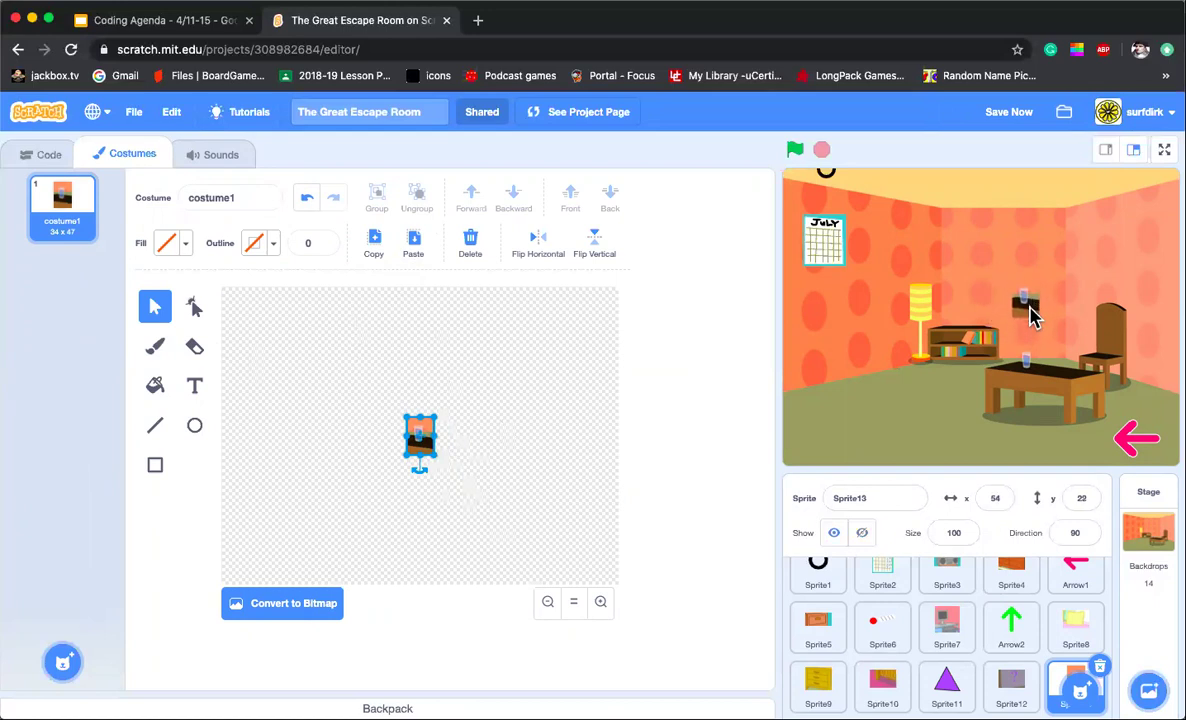
pyautogui.scroll(5, 1042, 315)
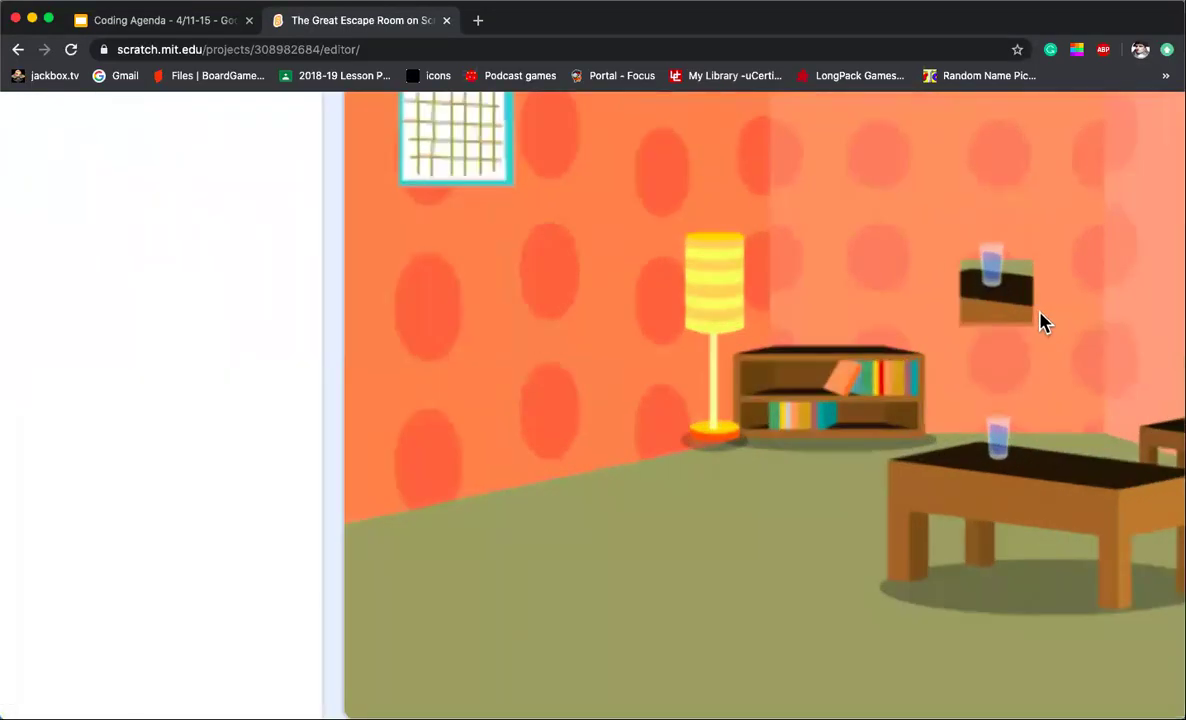
pyautogui.moveTo(1010, 298); pyautogui.dragTo(1023, 470)
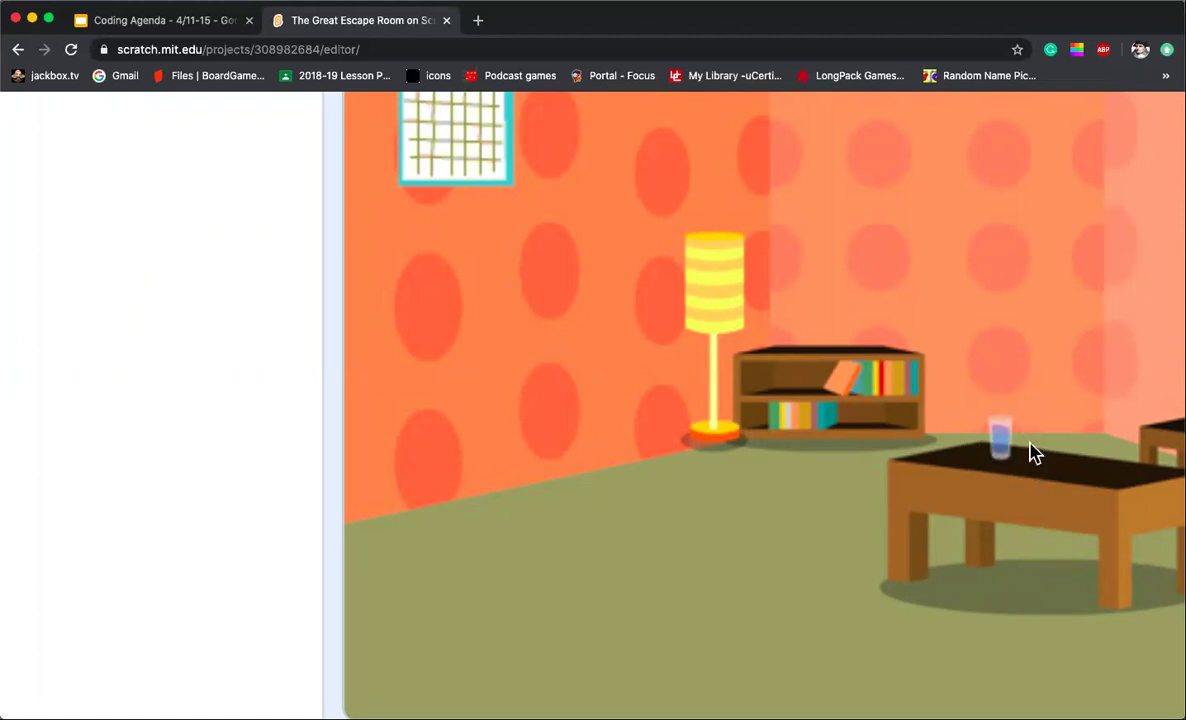
pyautogui.scroll(-10, 792, 458)
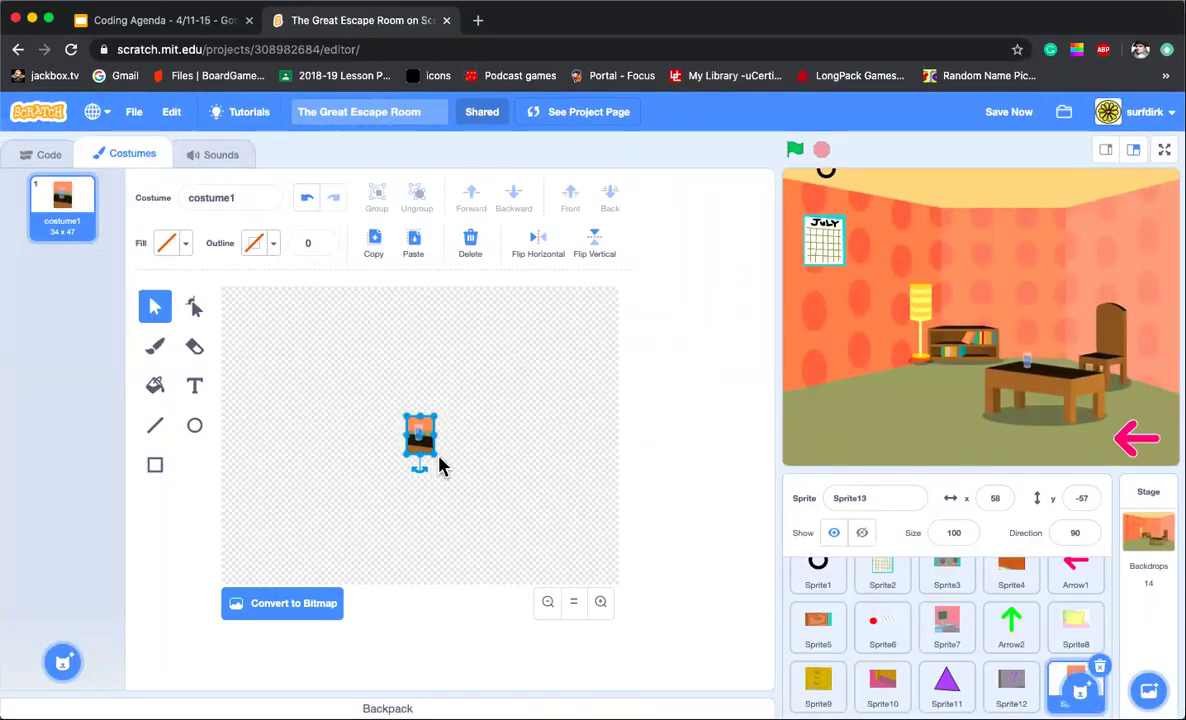
pyautogui.click(455, 468)
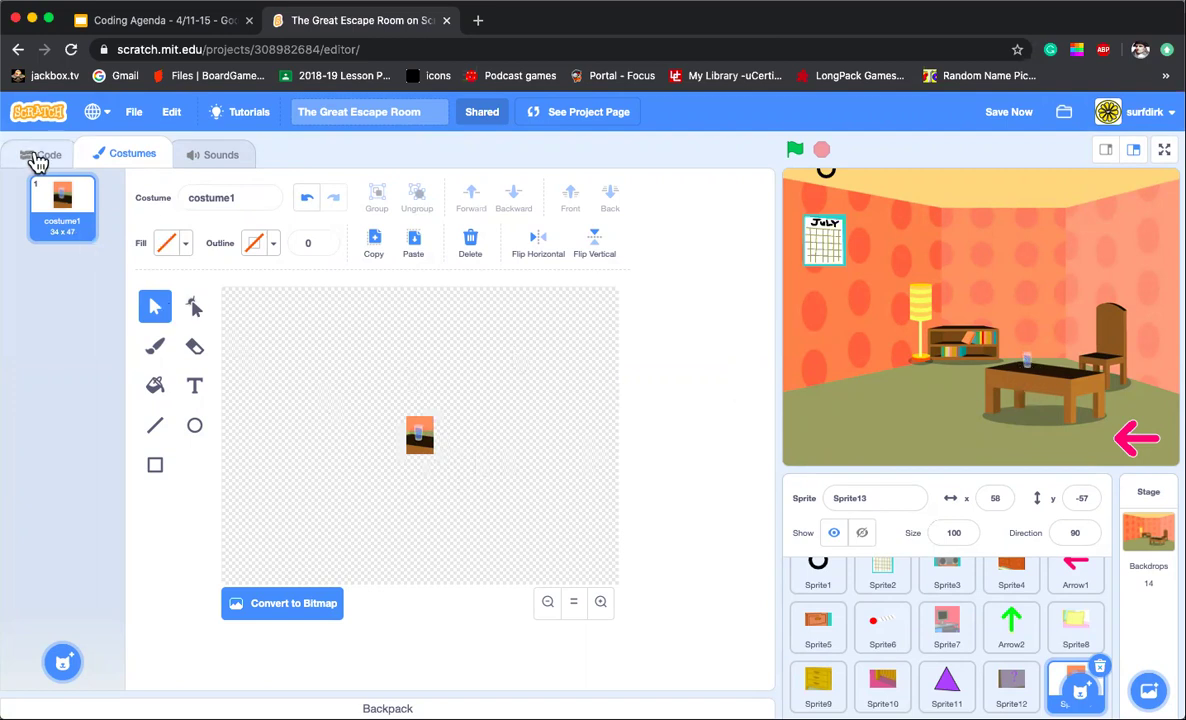
# Step: Script the glass sprite to hide when the green flag is clicked, and set a separate show block aside in the workspace
pyautogui.click(40, 156)
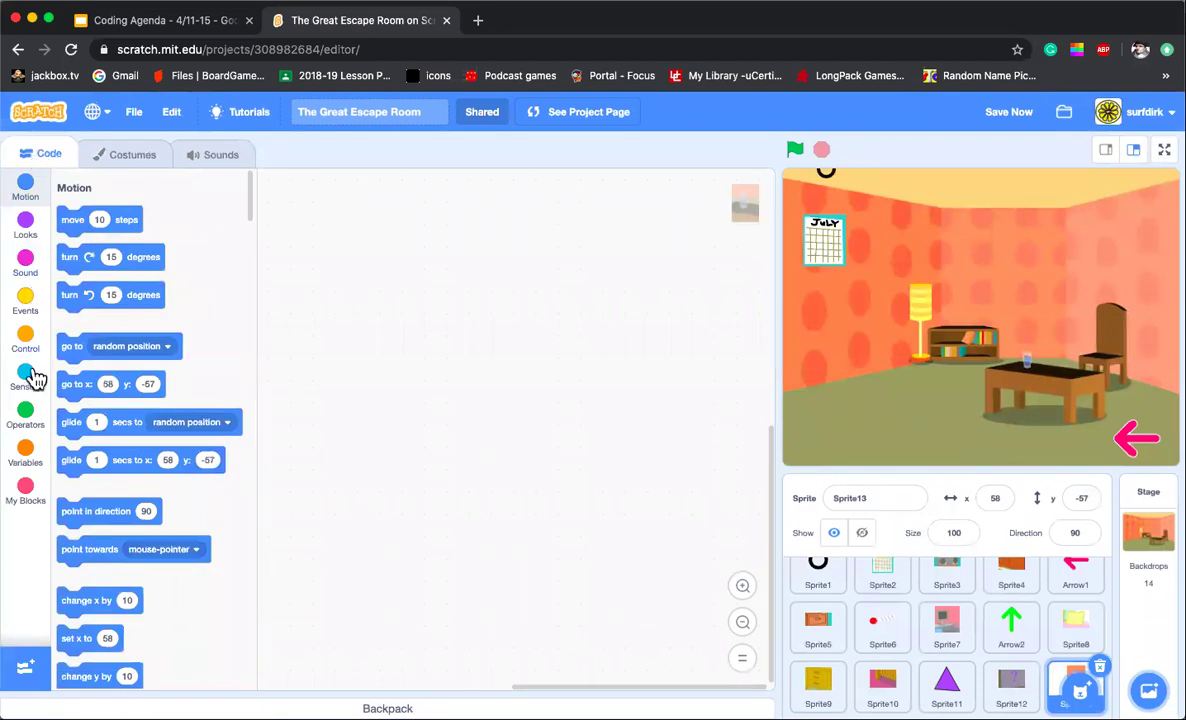
pyautogui.click(26, 224)
pyautogui.scroll(-5, 130, 537)
pyautogui.moveTo(72, 538); pyautogui.dragTo(354, 404)
pyautogui.moveTo(78, 500); pyautogui.dragTo(427, 404)
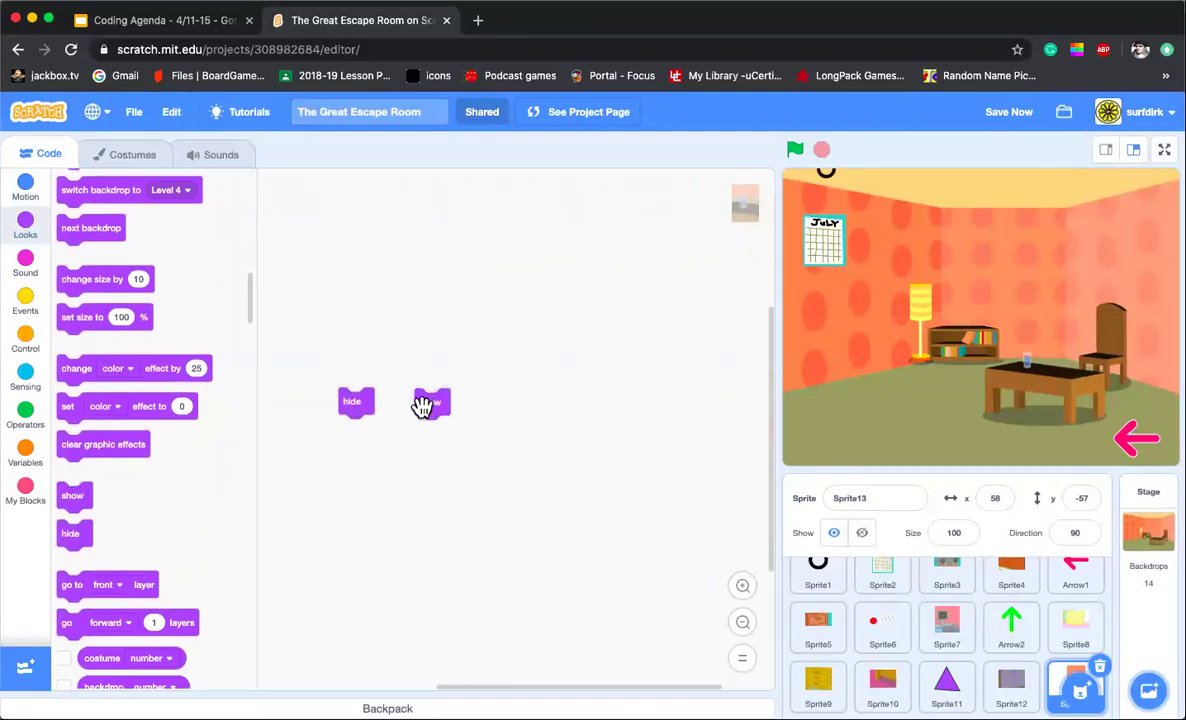
pyautogui.click(26, 300)
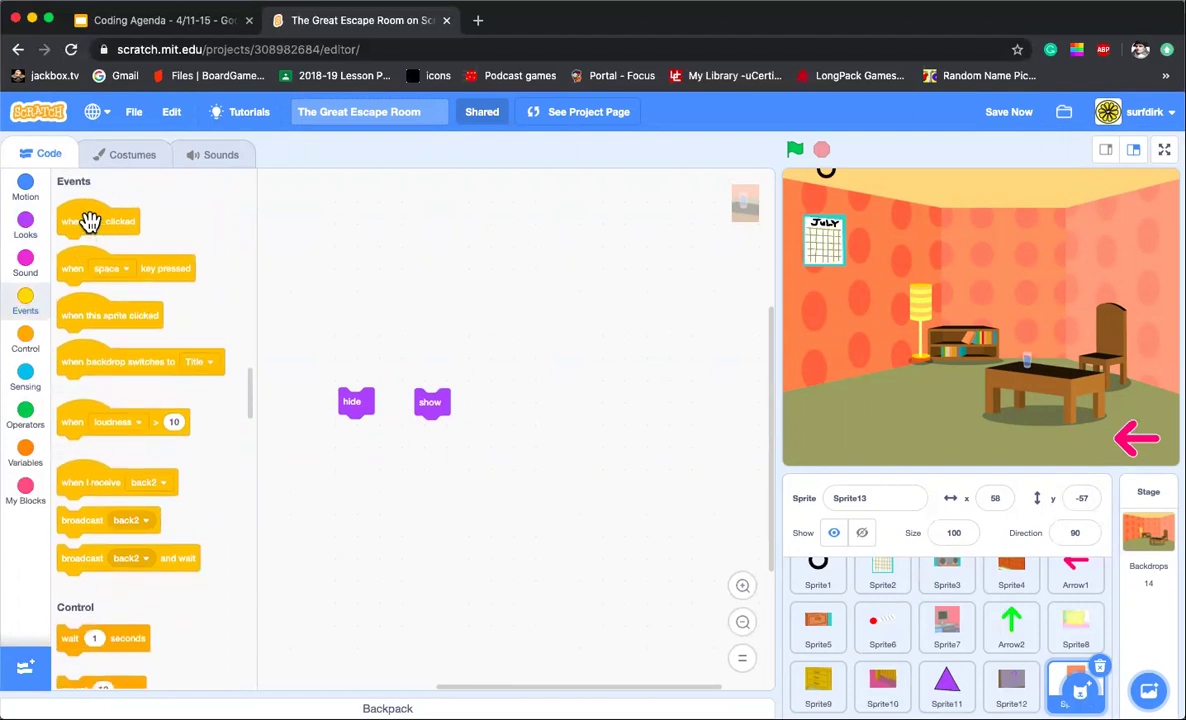
pyautogui.moveTo(95, 224); pyautogui.dragTo(373, 372)
pyautogui.moveTo(431, 402); pyautogui.dragTo(553, 388)
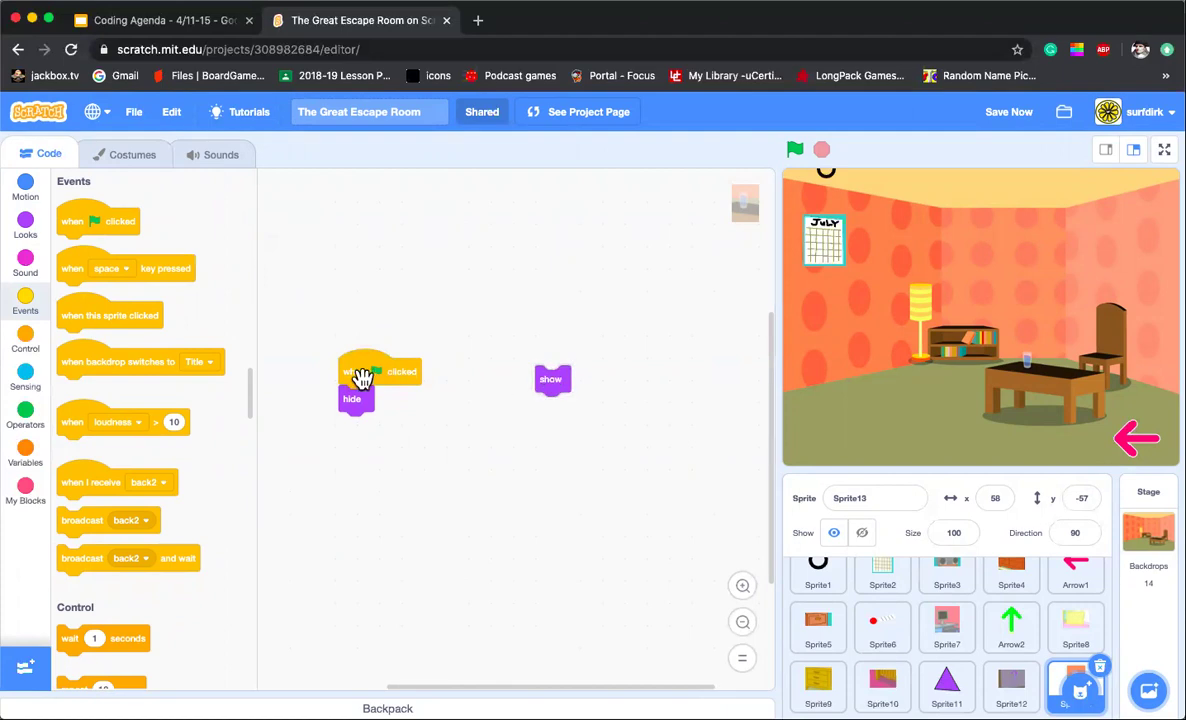
pyautogui.moveTo(371, 373); pyautogui.dragTo(341, 227)
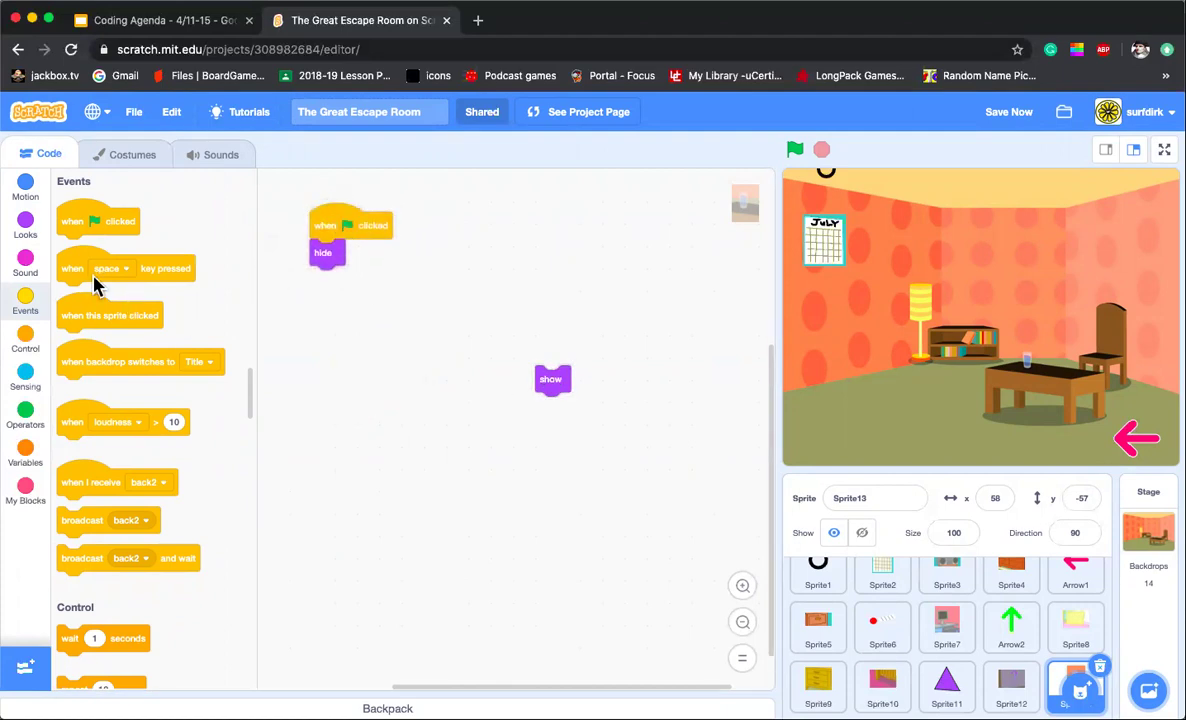
# Step: Script the glass sprite to show when the backdrop switches to level 3 room, using the spare show block
pyautogui.moveTo(114, 363); pyautogui.dragTo(490, 301)
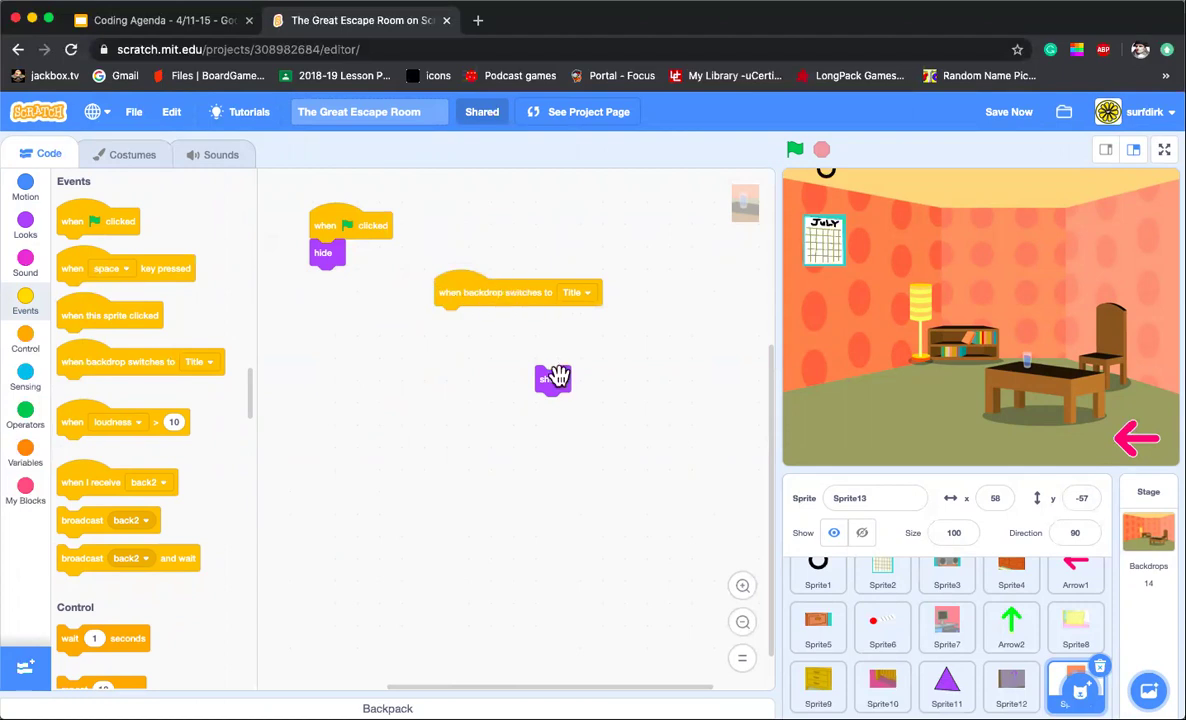
pyautogui.moveTo(545, 384); pyautogui.dragTo(458, 326)
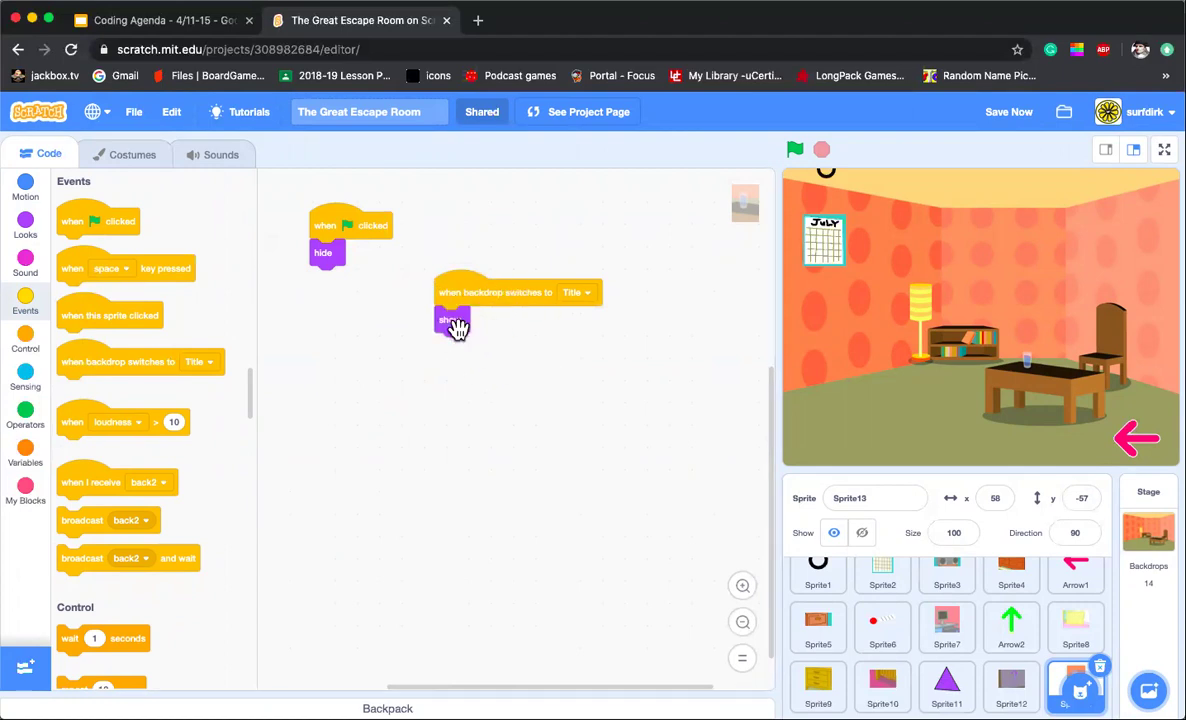
pyautogui.click(743, 586)
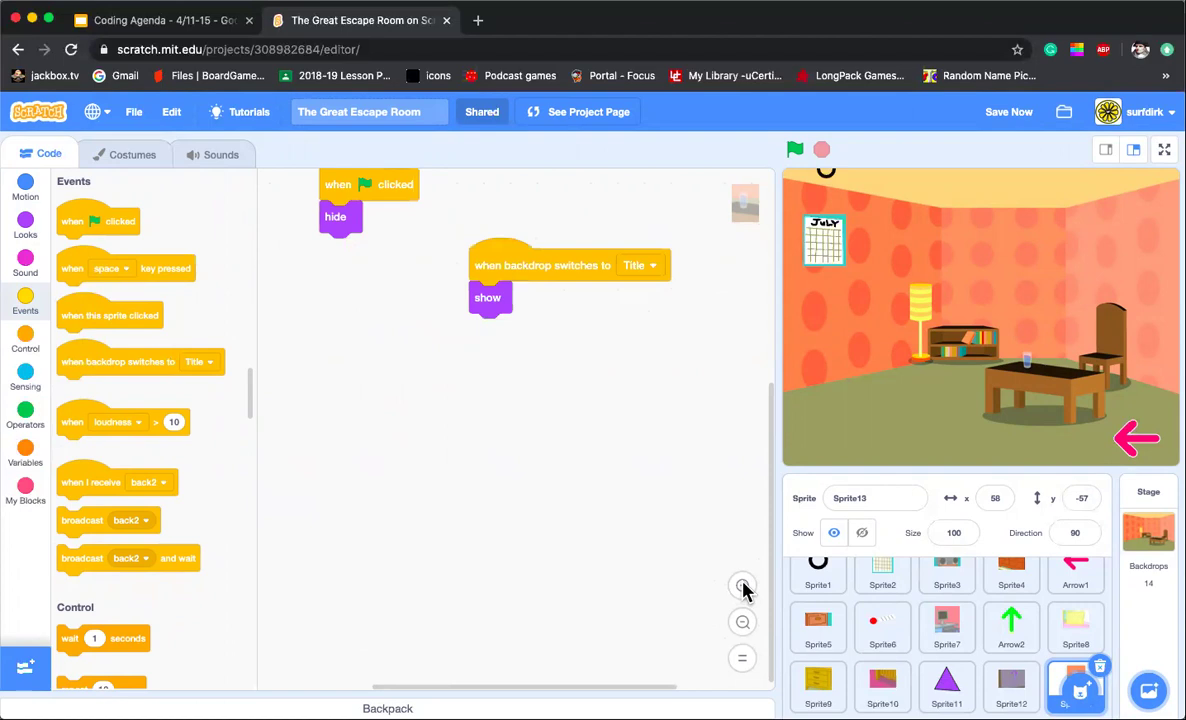
pyautogui.click(743, 586)
pyautogui.scroll(1, 695, 466)
pyautogui.moveTo(537, 360); pyautogui.dragTo(470, 328)
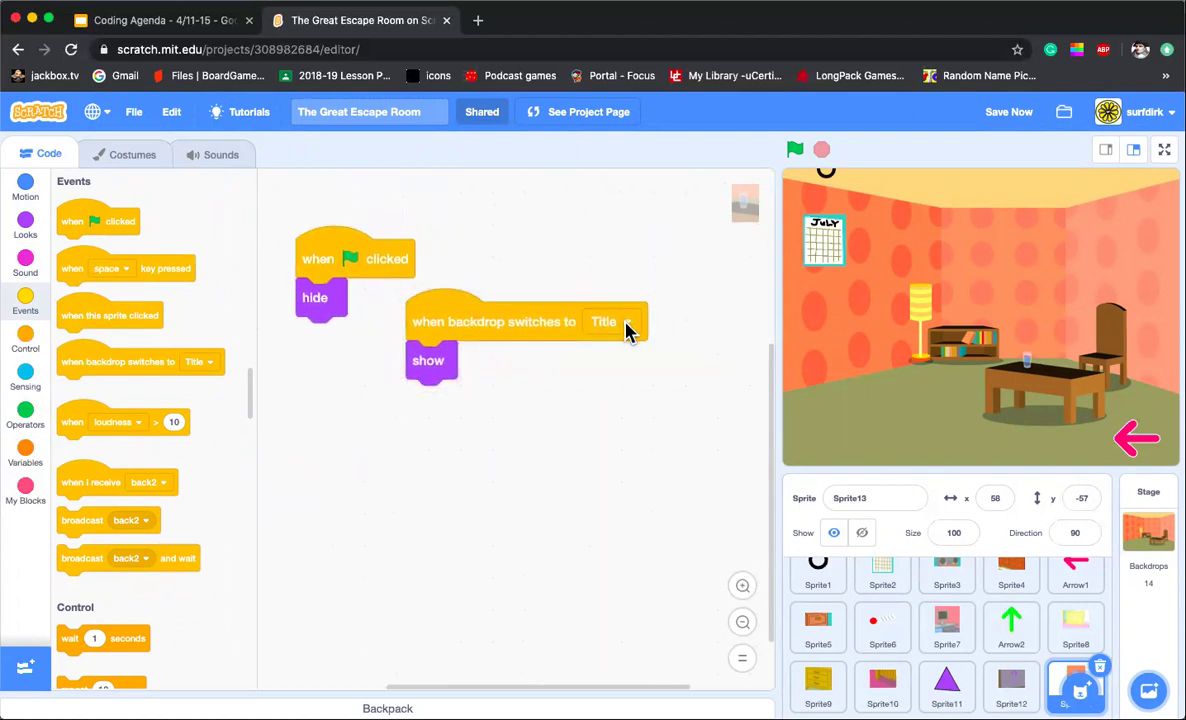
pyautogui.click(626, 330)
pyautogui.scroll(-3, 609, 505)
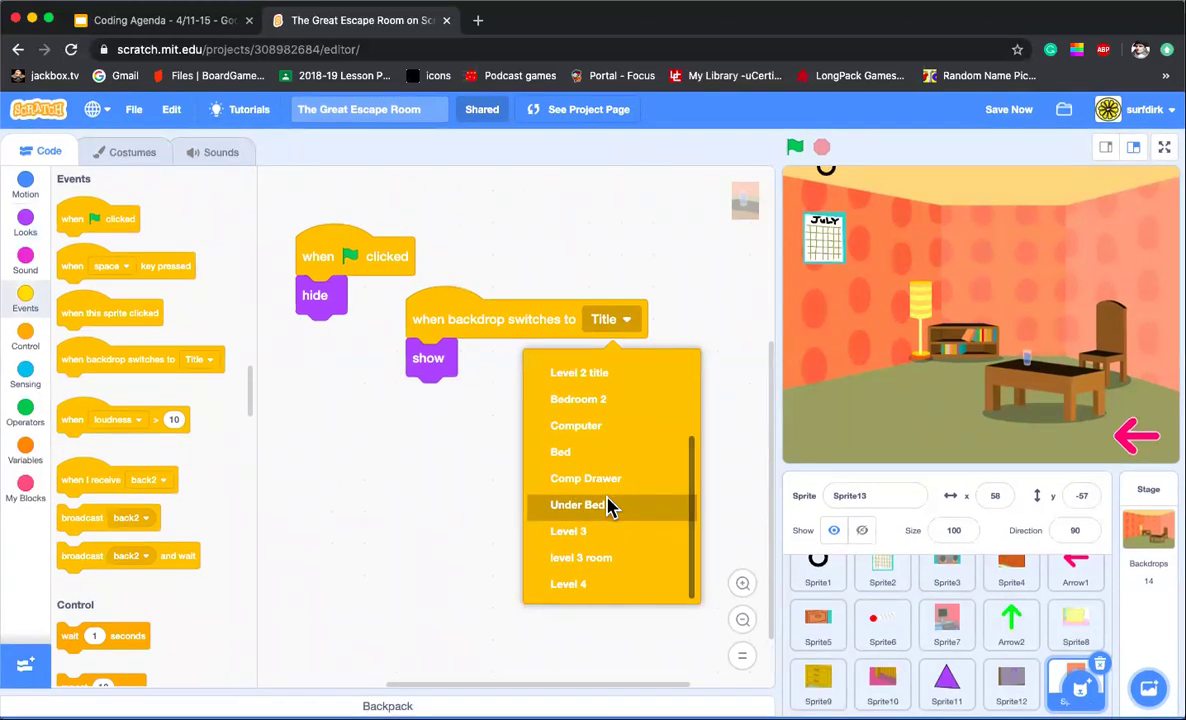
pyautogui.click(603, 568)
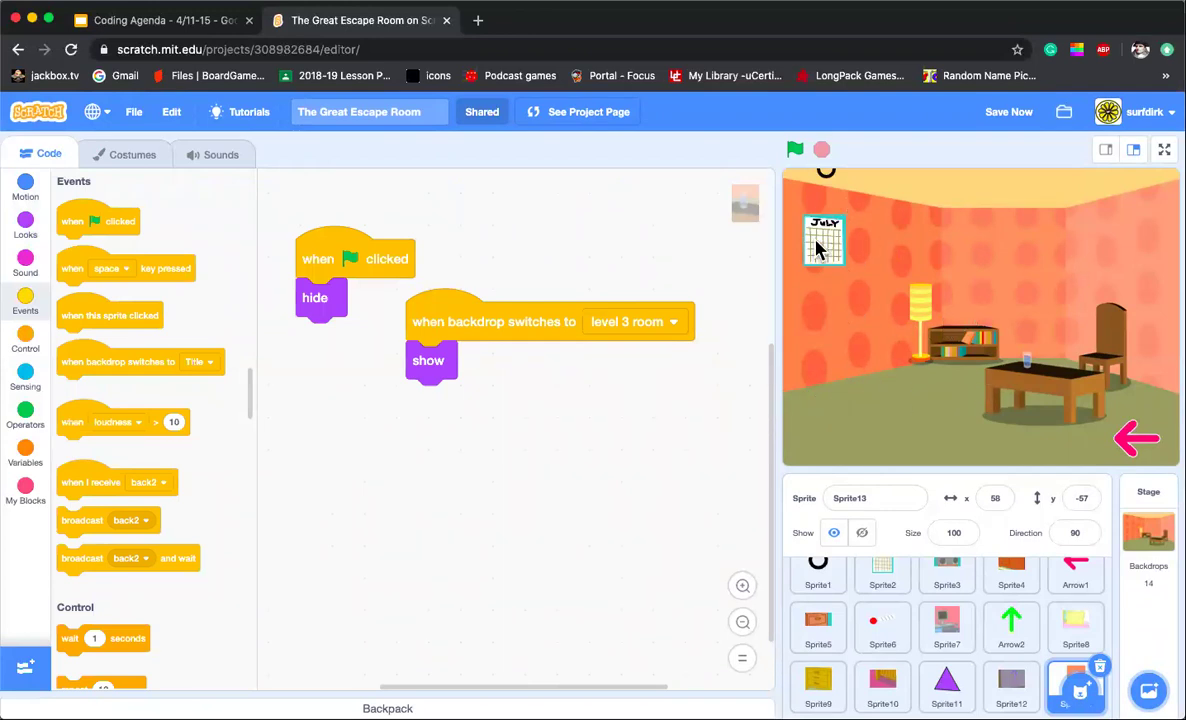
# Step: Hide the calendar sprite, Sprite2, from the stage and return to the glass sprite's scripts
pyautogui.scroll(2, 882, 620)
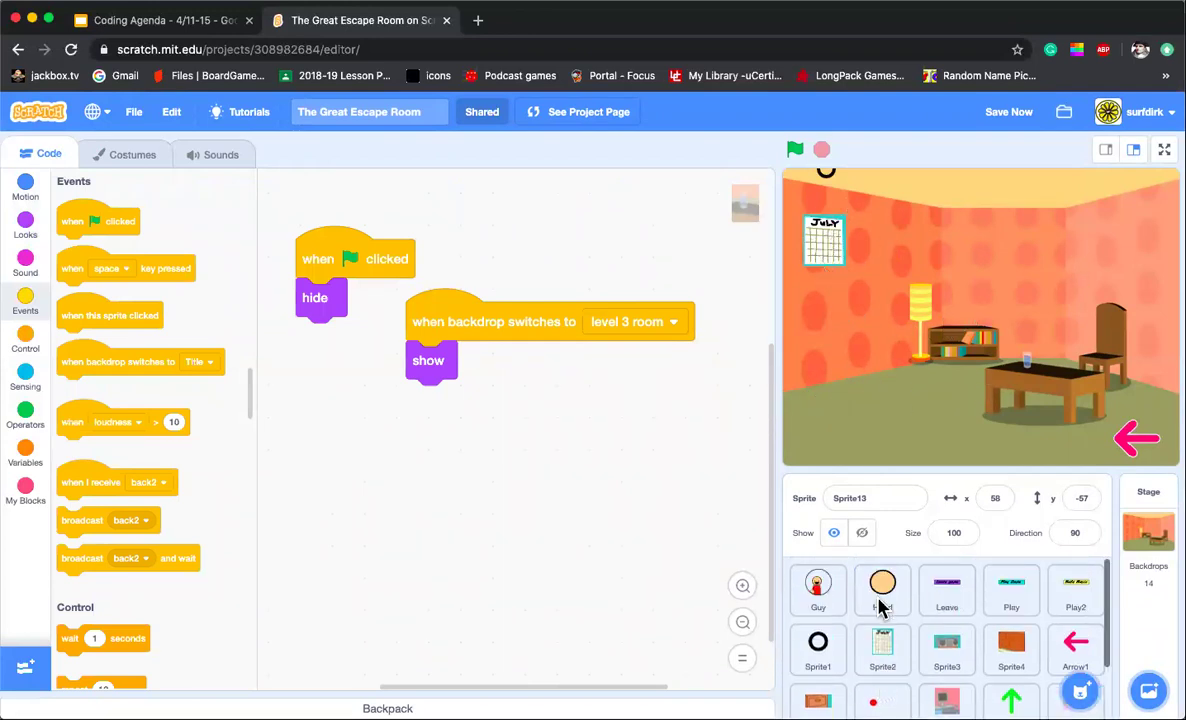
pyautogui.click(882, 652)
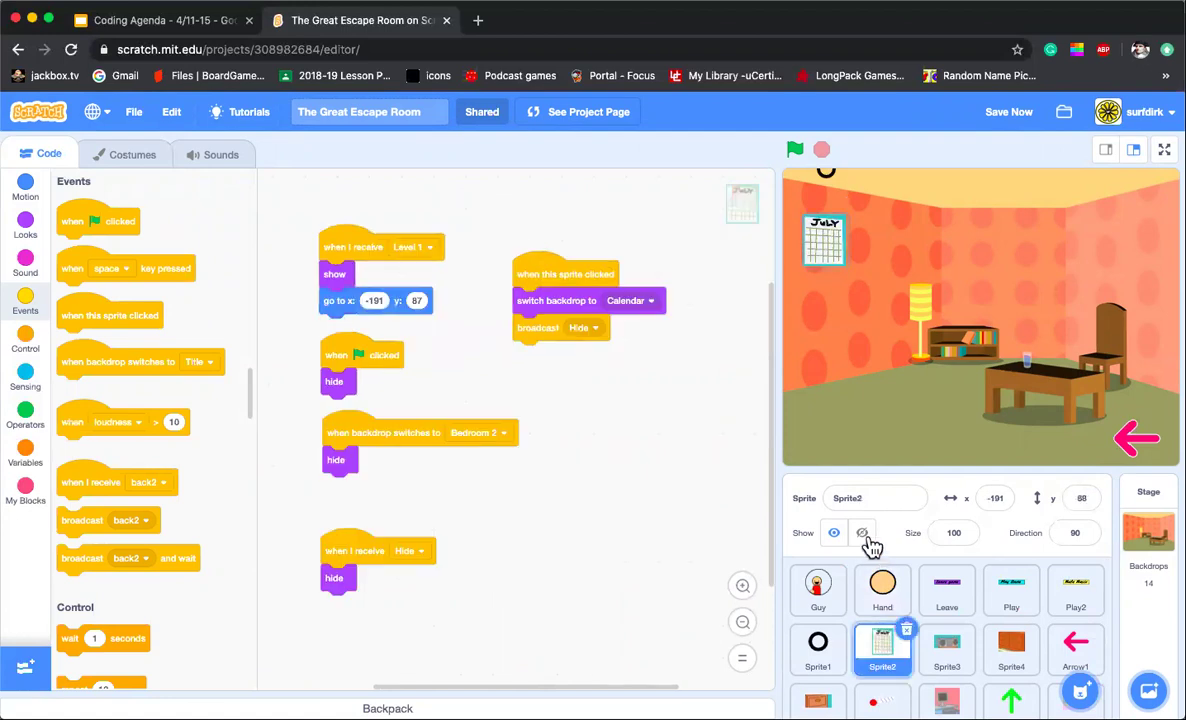
pyautogui.click(862, 532)
pyautogui.scroll(-2, 894, 650)
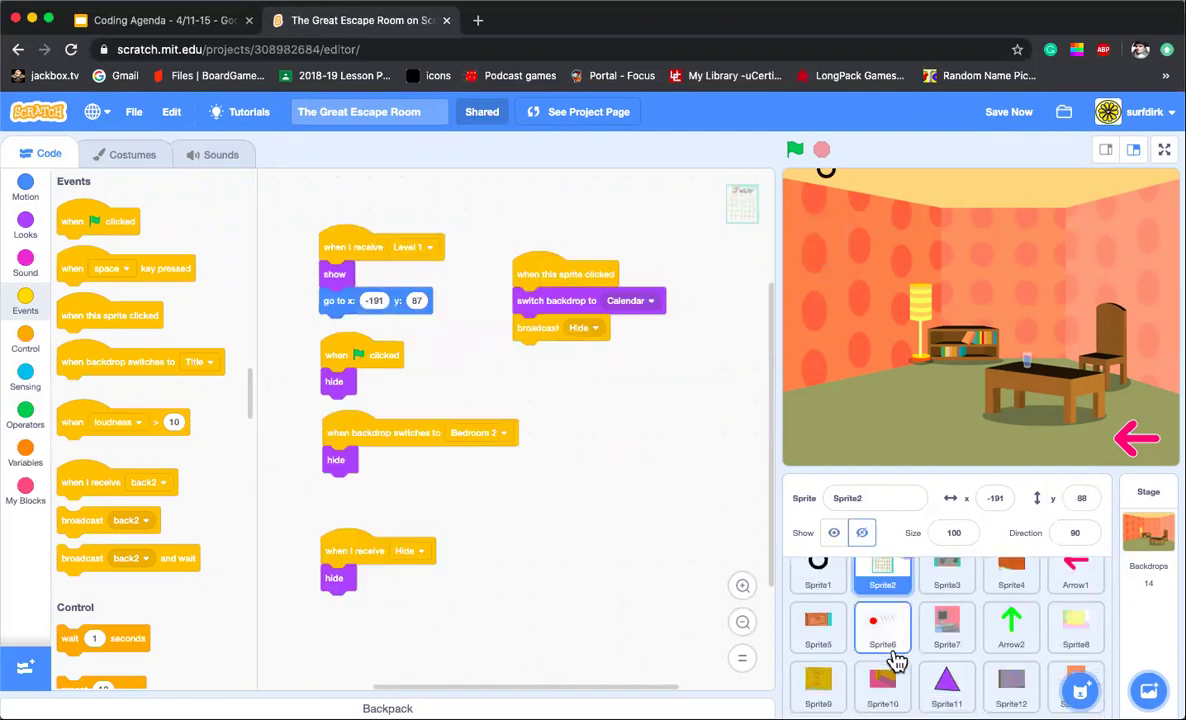
pyautogui.click(1065, 683)
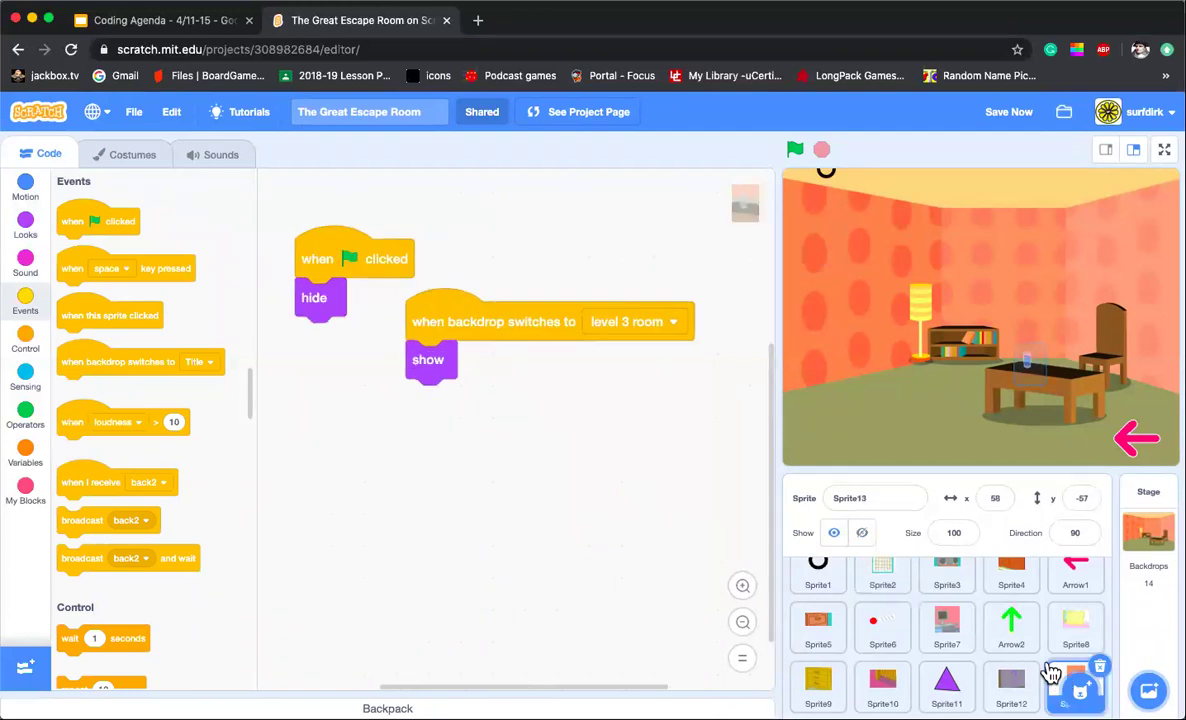
# Step: Check the glass sprite's costume, then reposition its green-flag and backdrop scripts in the workspace
pyautogui.click(131, 161)
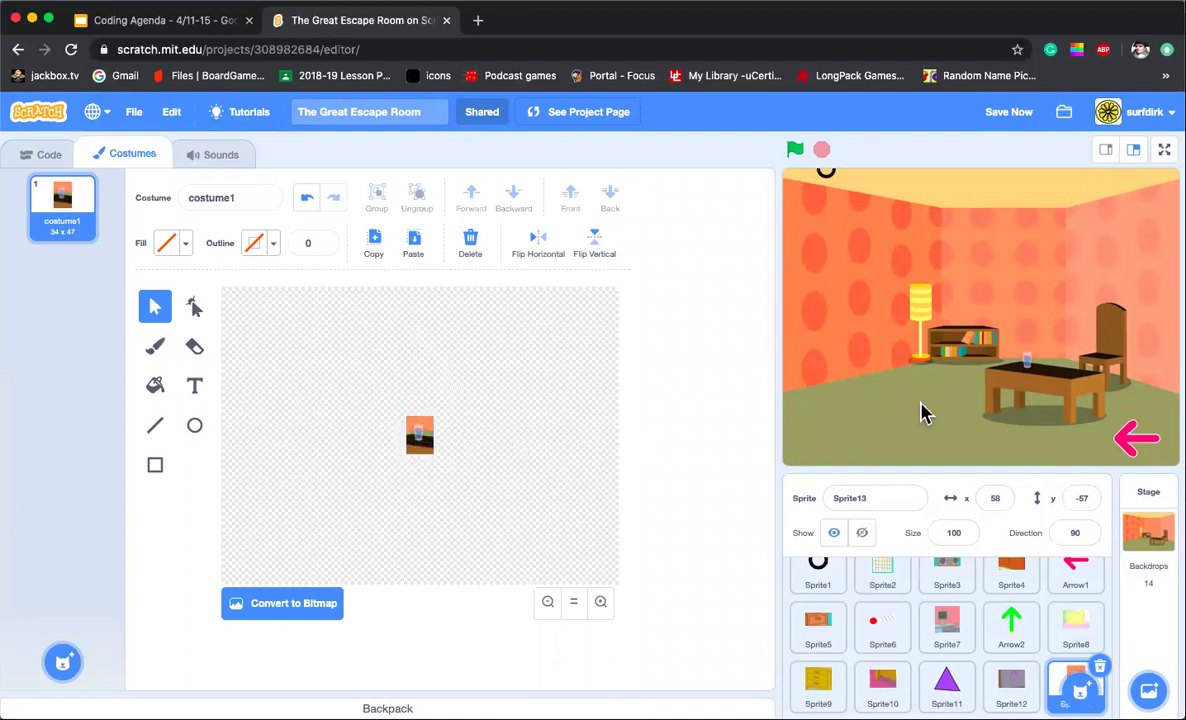
pyautogui.click(30, 160)
pyautogui.moveTo(344, 257); pyautogui.dragTo(344, 244)
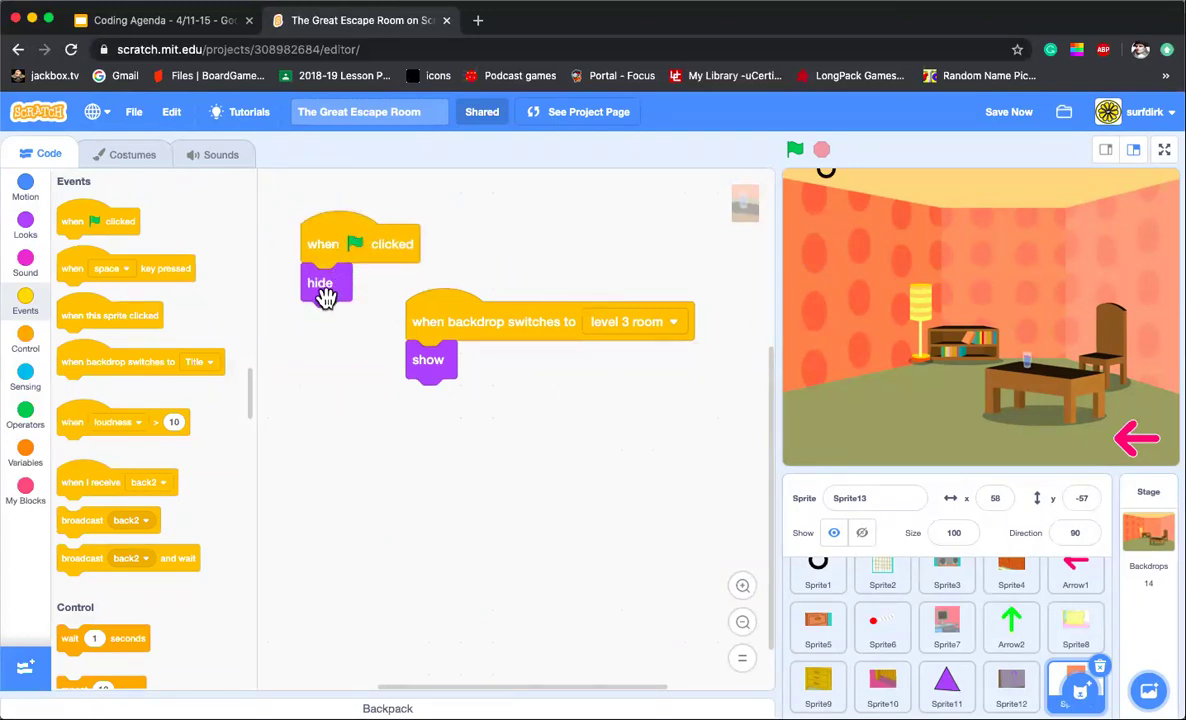
pyautogui.moveTo(416, 328); pyautogui.dragTo(392, 322)
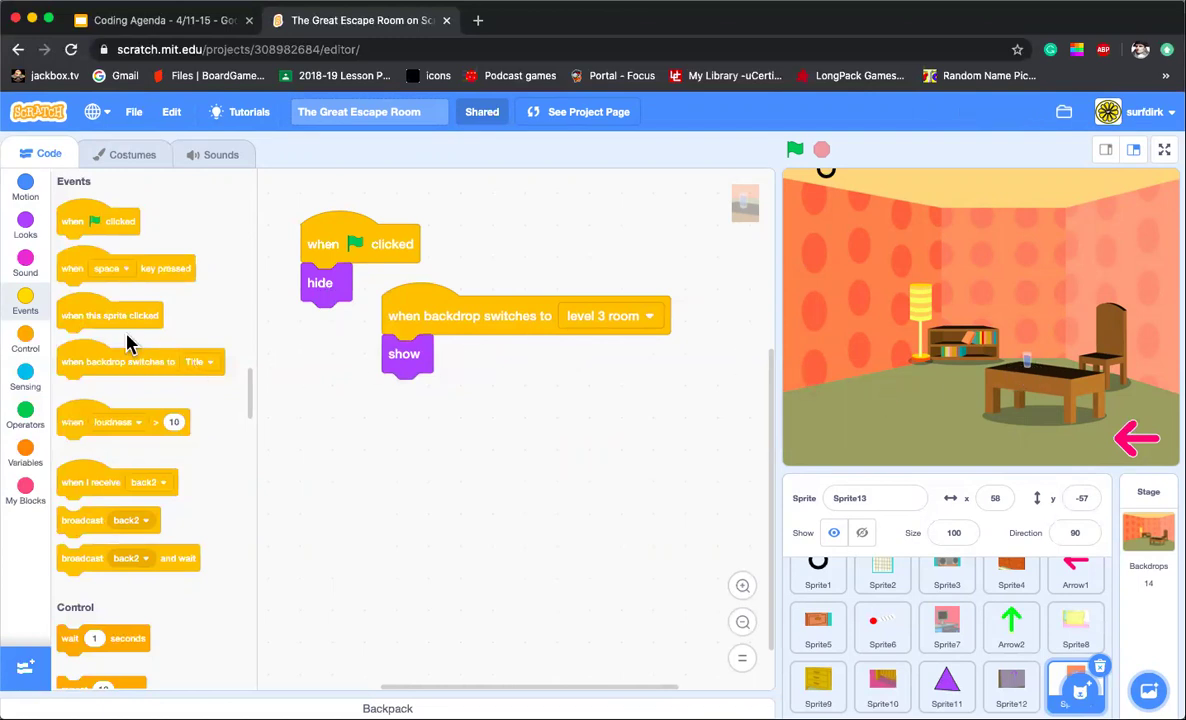
# Step: Add a script to the glass sprite that switches the backdrop to Level 4 when this sprite is clicked
pyautogui.moveTo(85, 317); pyautogui.dragTo(352, 446)
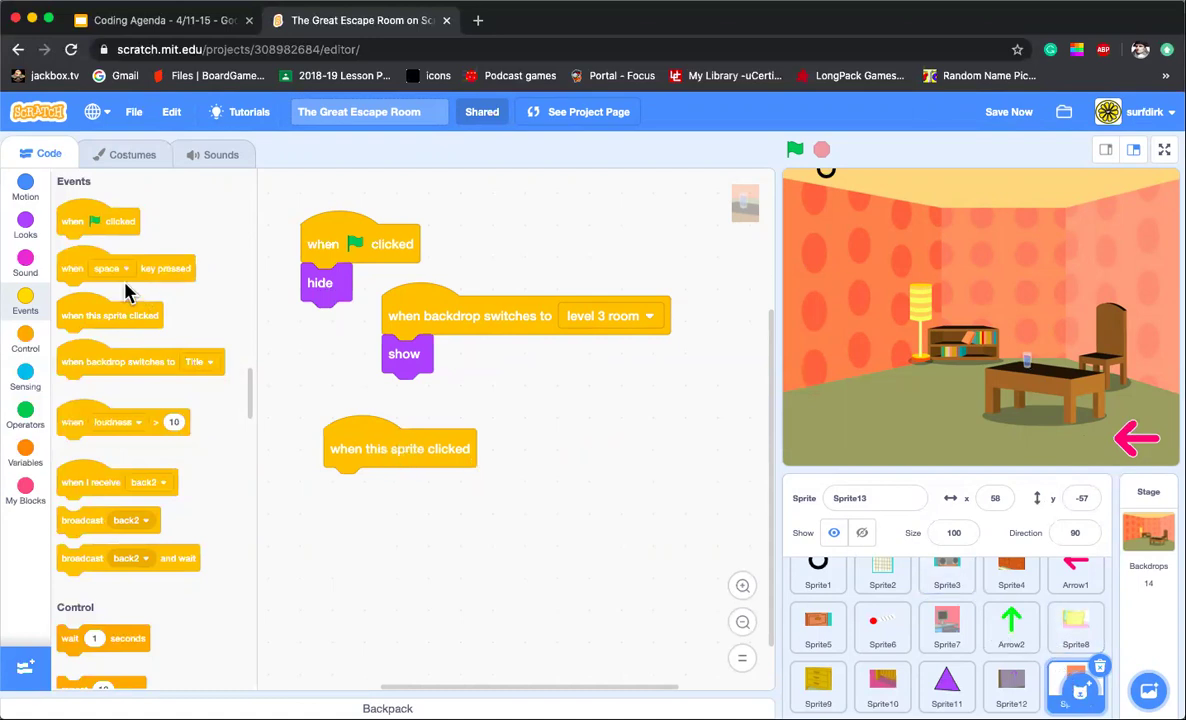
pyautogui.click(26, 224)
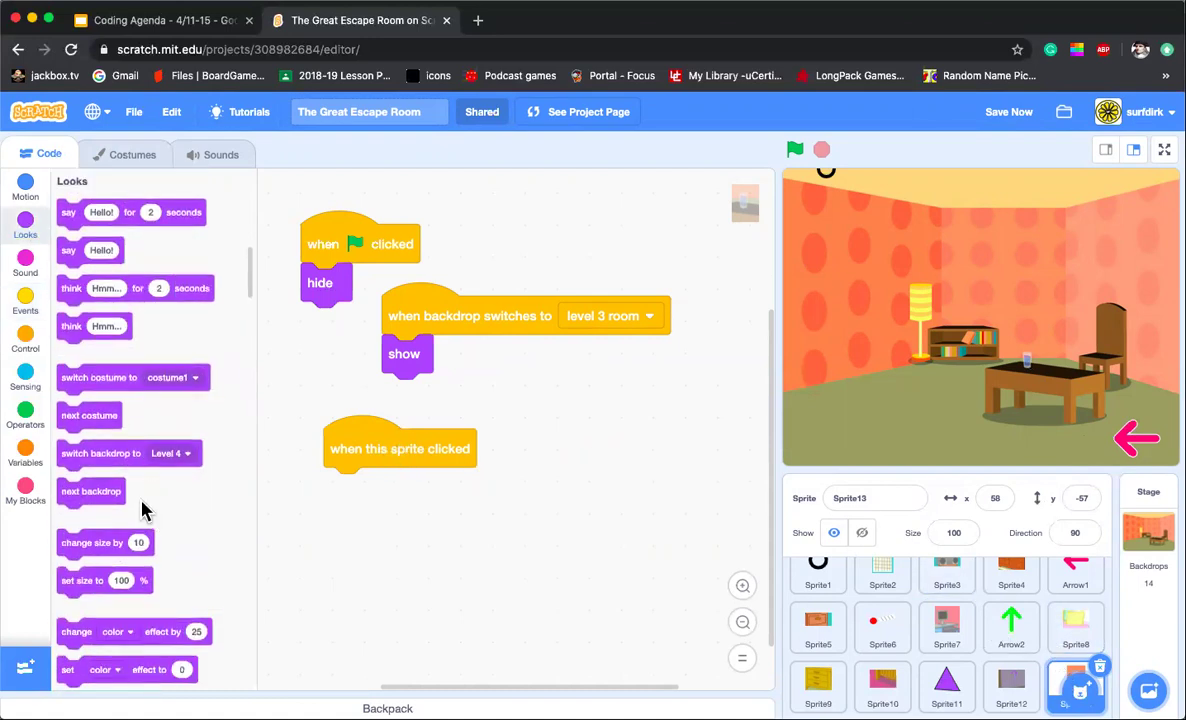
pyautogui.moveTo(86, 458); pyautogui.dragTo(335, 490)
pyautogui.moveTo(385, 452); pyautogui.dragTo(546, 409)
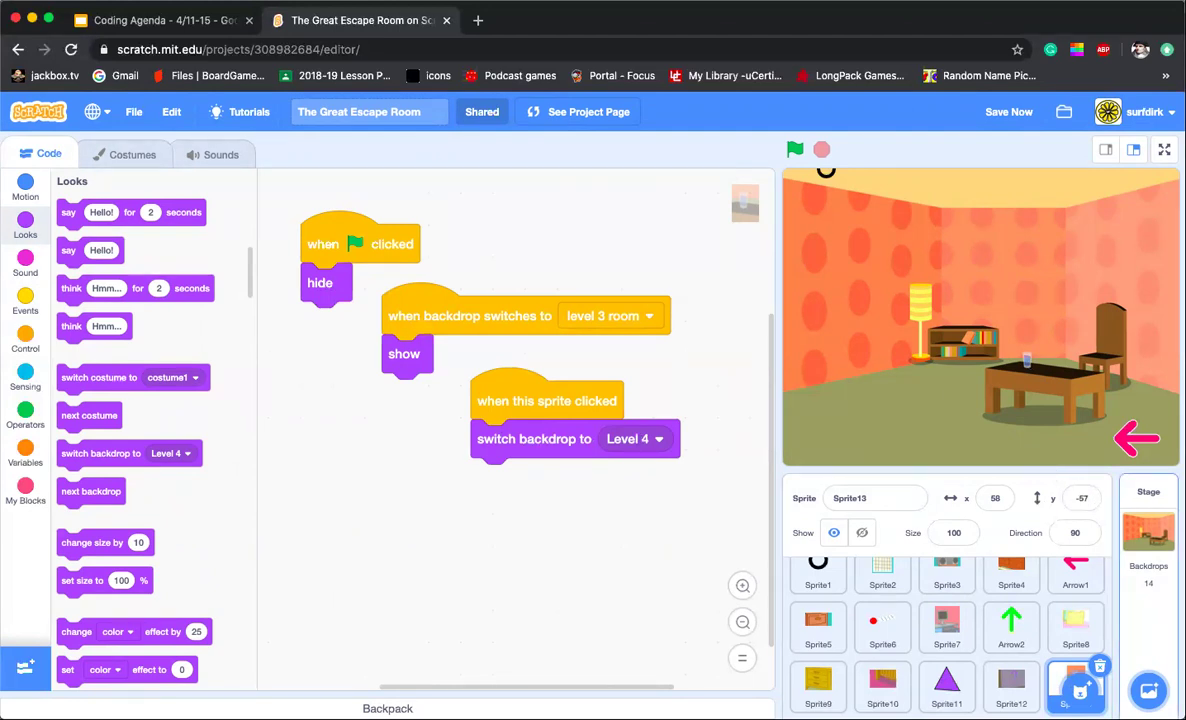
# Step: Duplicate the level 3 room backdrop in the stage's backdrop list
pyautogui.click(1148, 530)
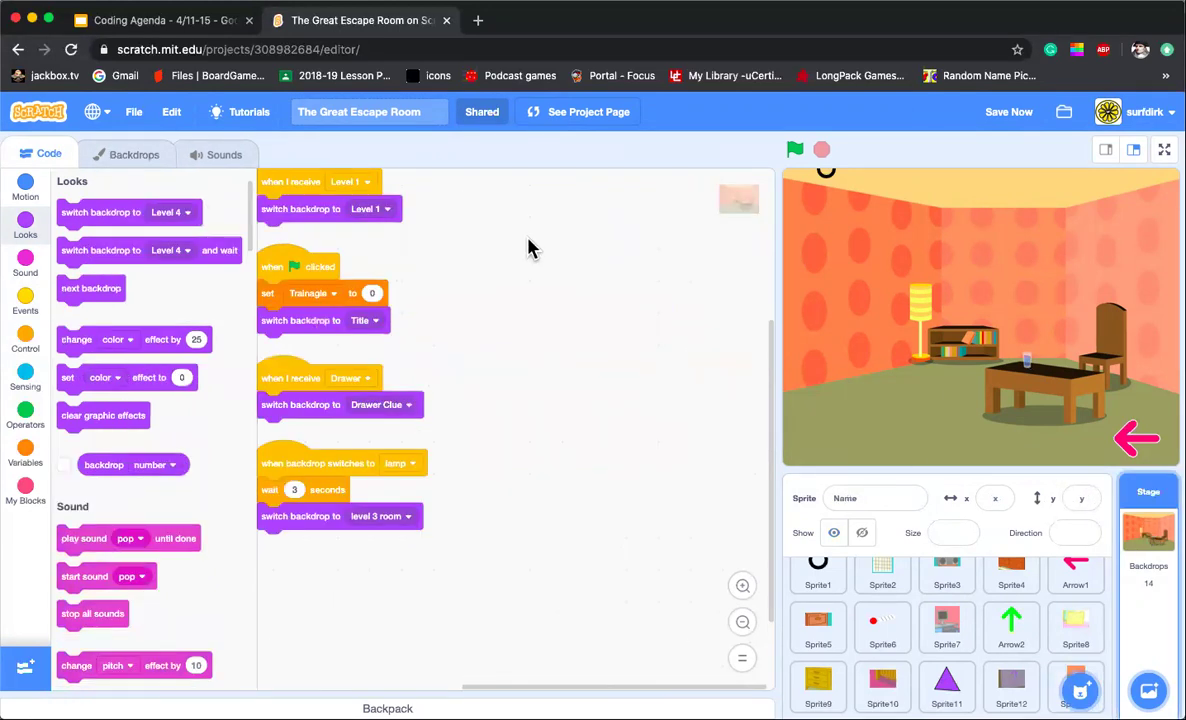
pyautogui.click(131, 158)
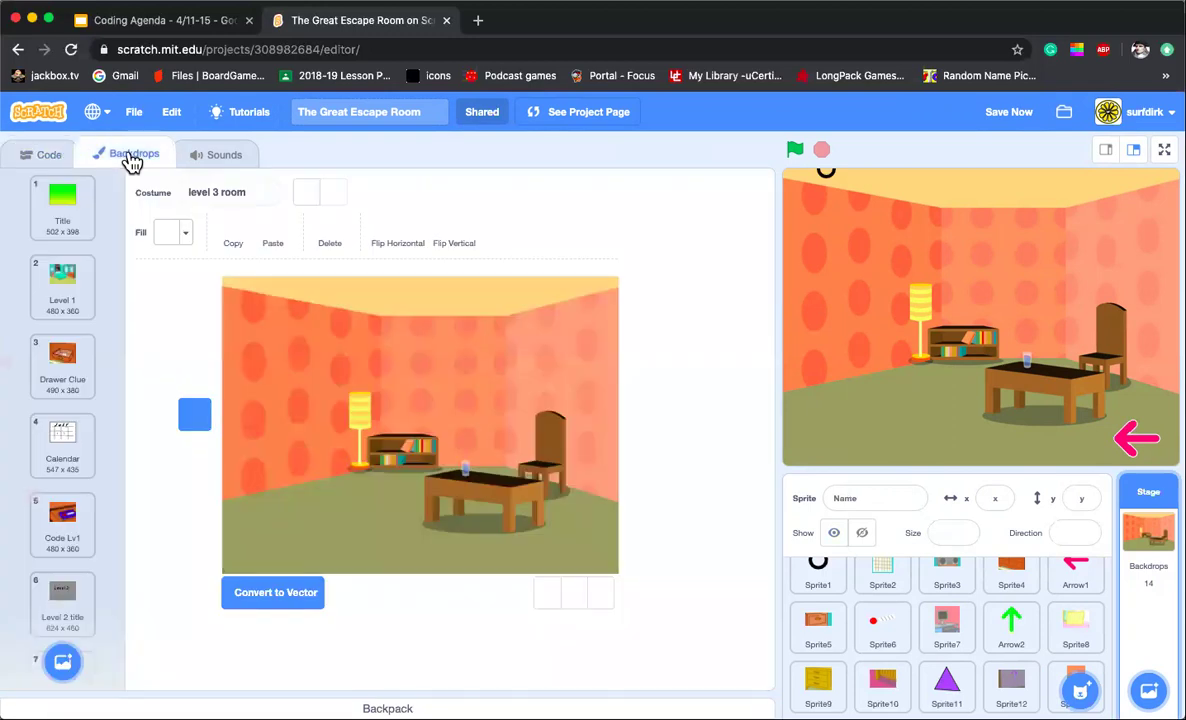
pyautogui.scroll(-2, 92, 510)
pyautogui.scroll(-8, 92, 510)
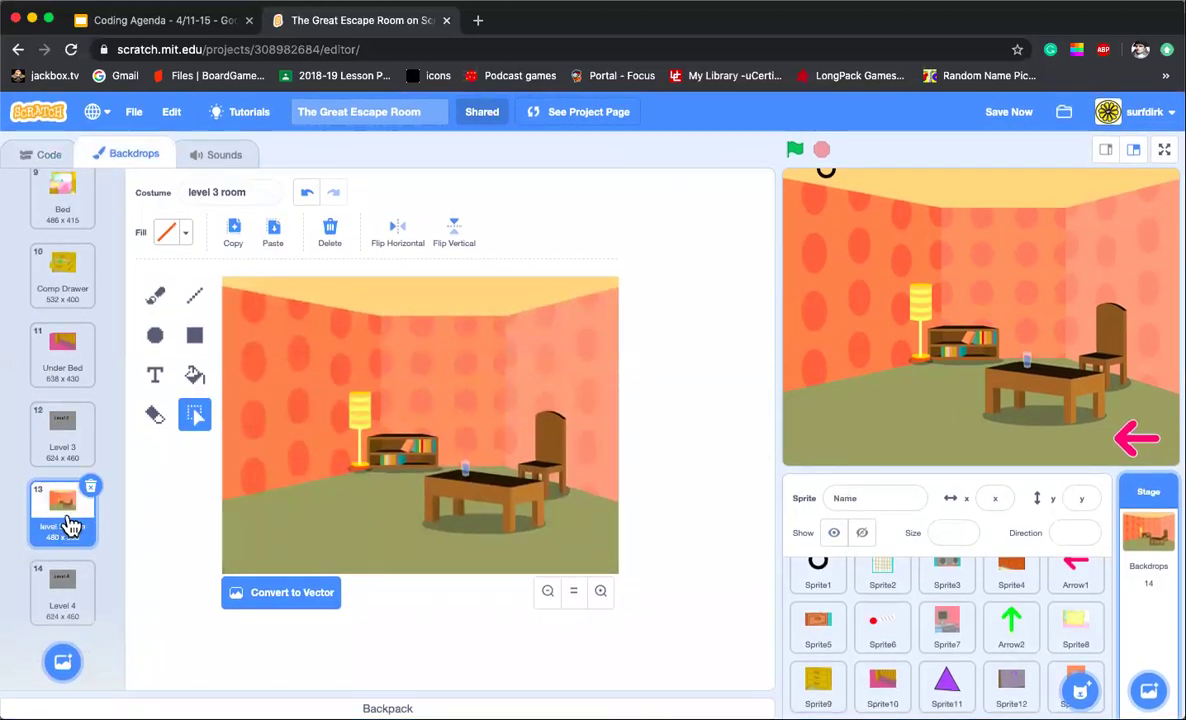
pyautogui.moveTo(66, 659)
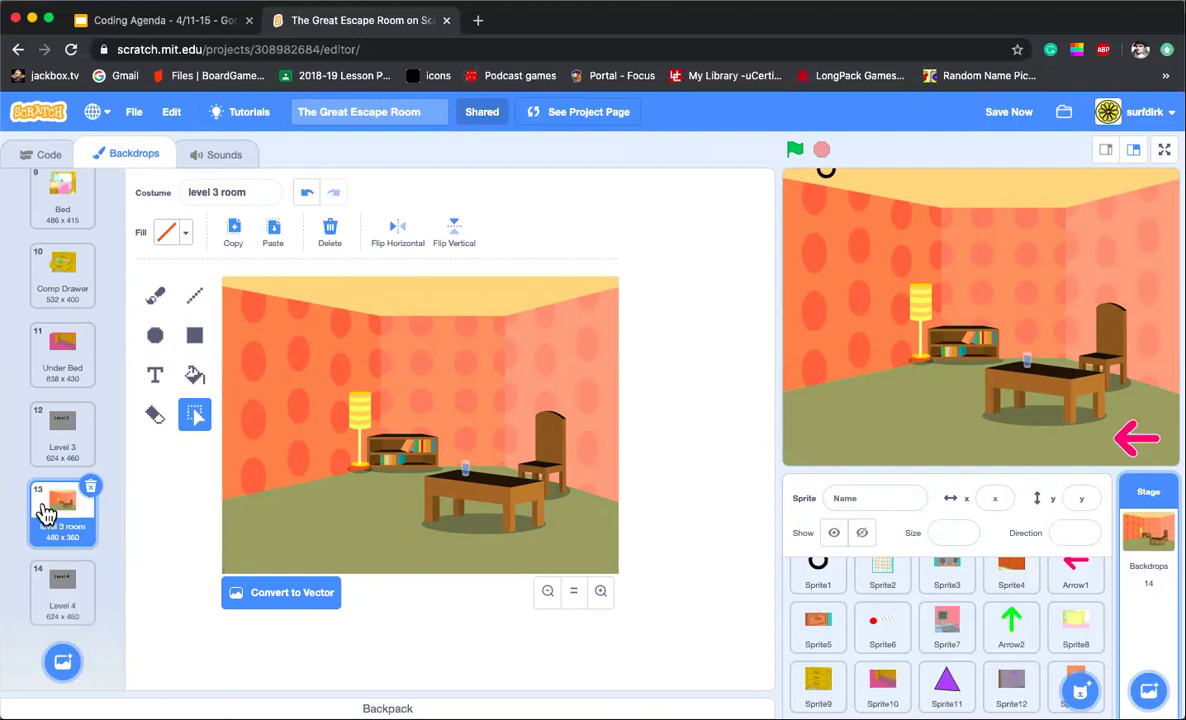
pyautogui.rightClick(45, 513)
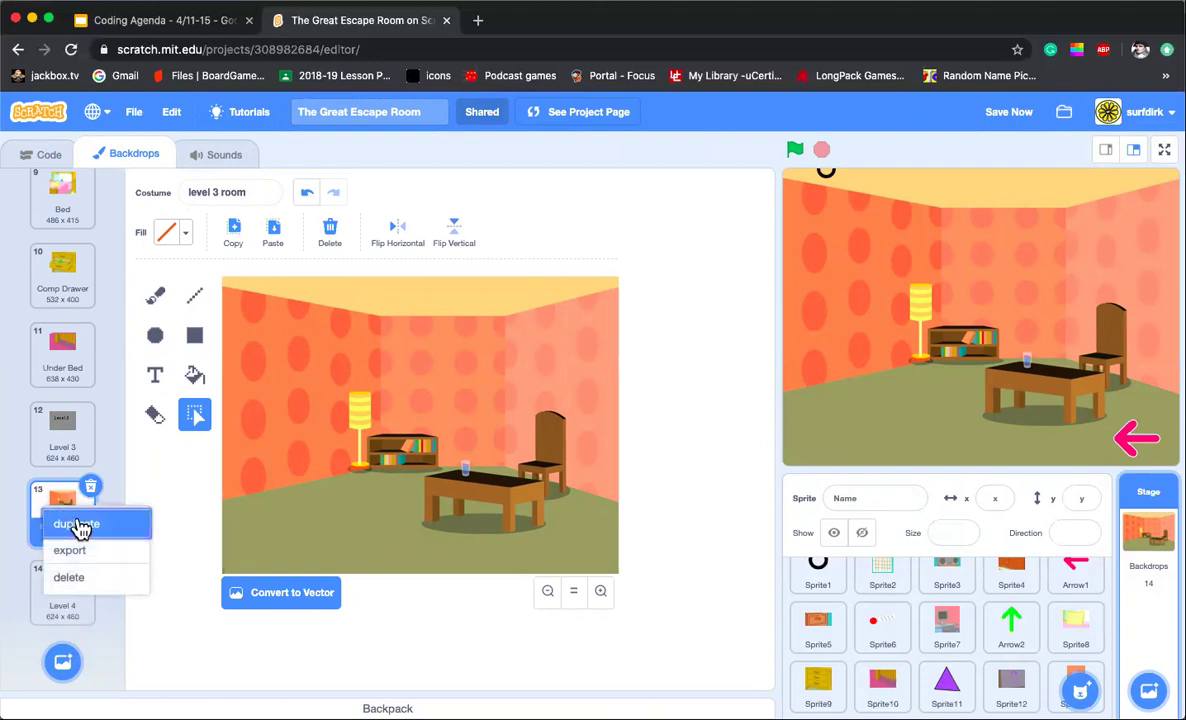
pyautogui.click(80, 527)
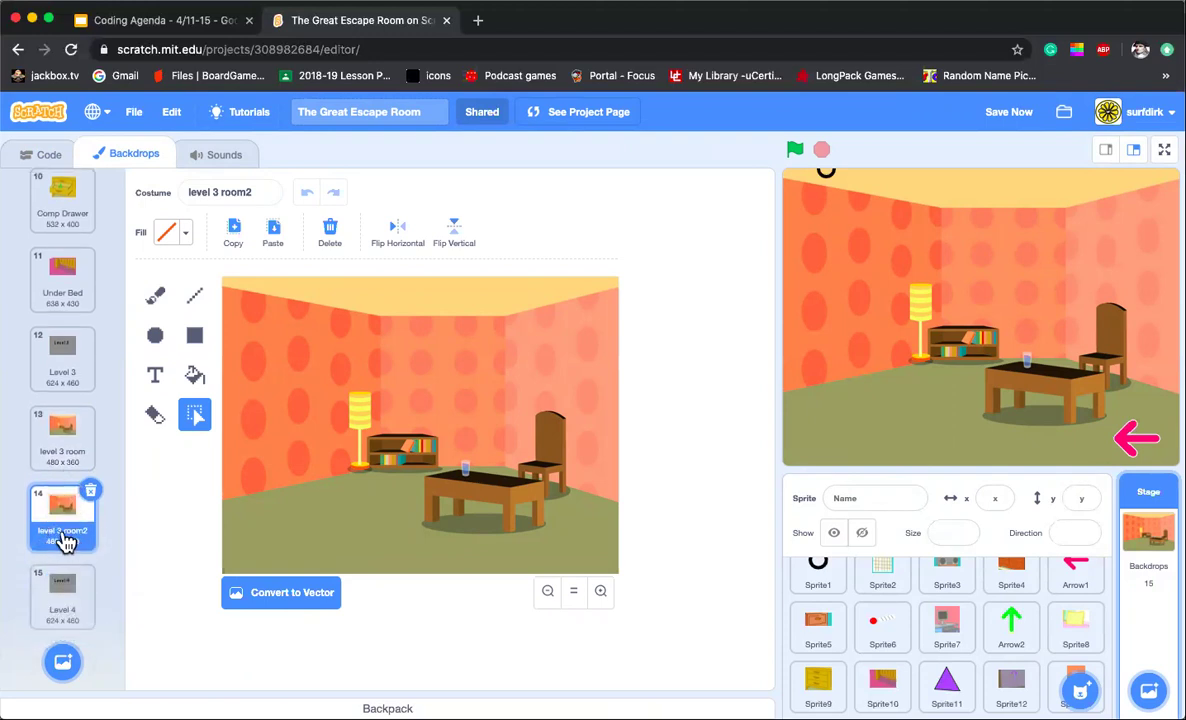
# Step: Rename the duplicated level 3 room backdrop as 3 Water Close
pyautogui.moveTo(268, 192); pyautogui.dragTo(181, 192)
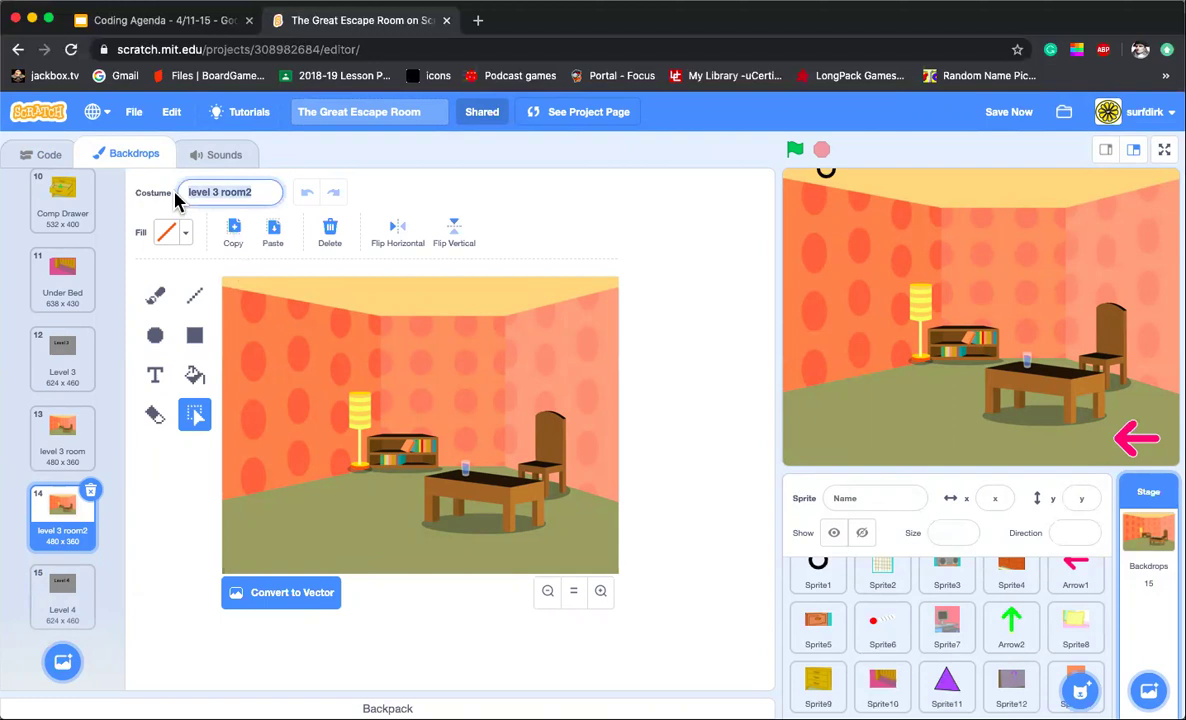
pyautogui.write('3 Water Close')
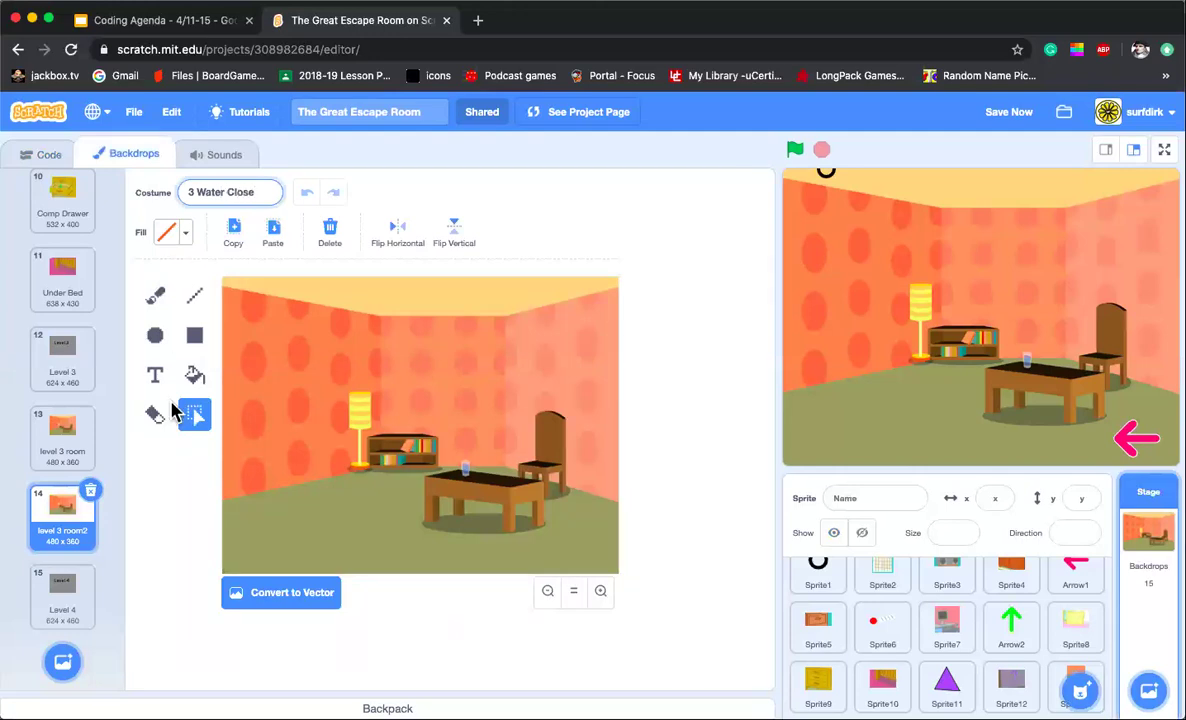
pyautogui.click(186, 500)
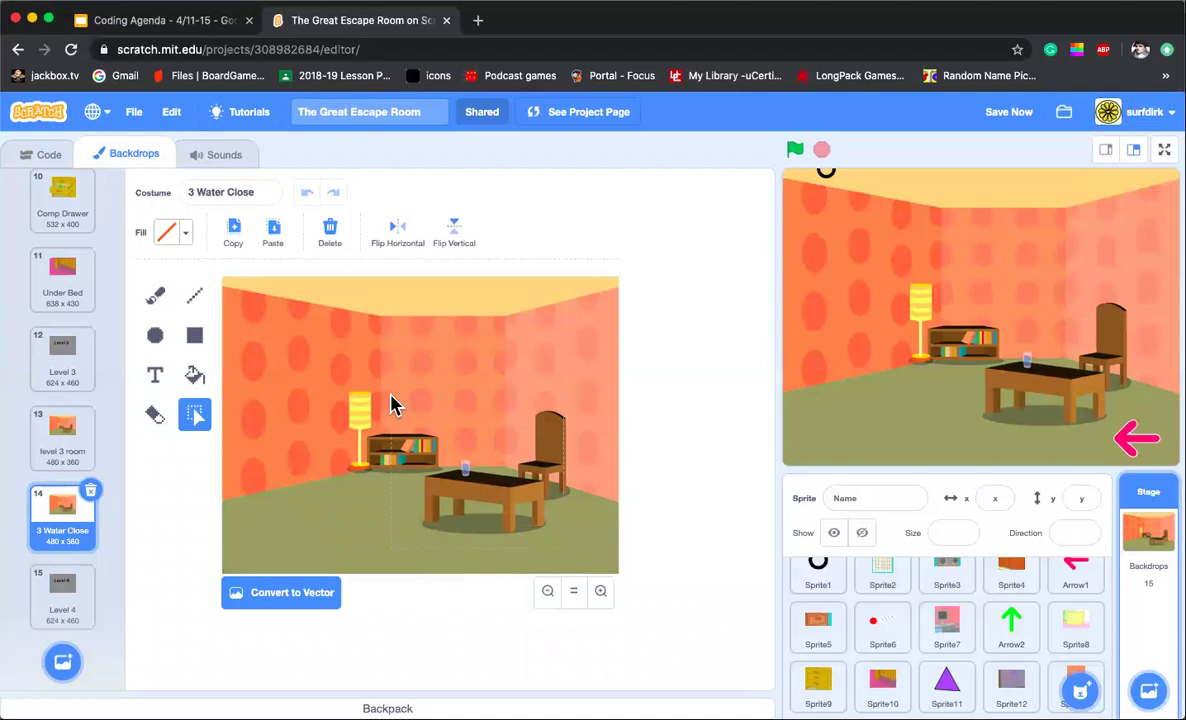
# Step: Select the area around the table, lamp and chair in the 3 Water Close backdrop and enlarge it to fill the canvas
pyautogui.moveTo(352, 373); pyautogui.dragTo(565, 549)
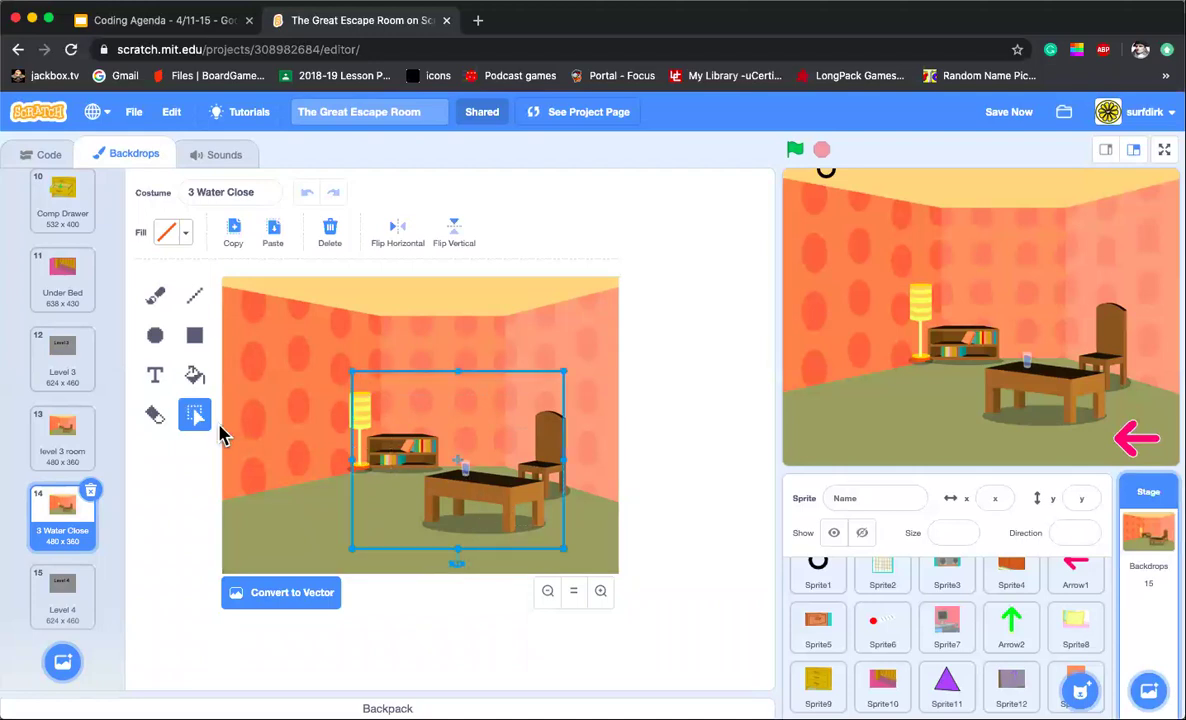
pyautogui.moveTo(352, 373); pyautogui.dragTo(209, 261)
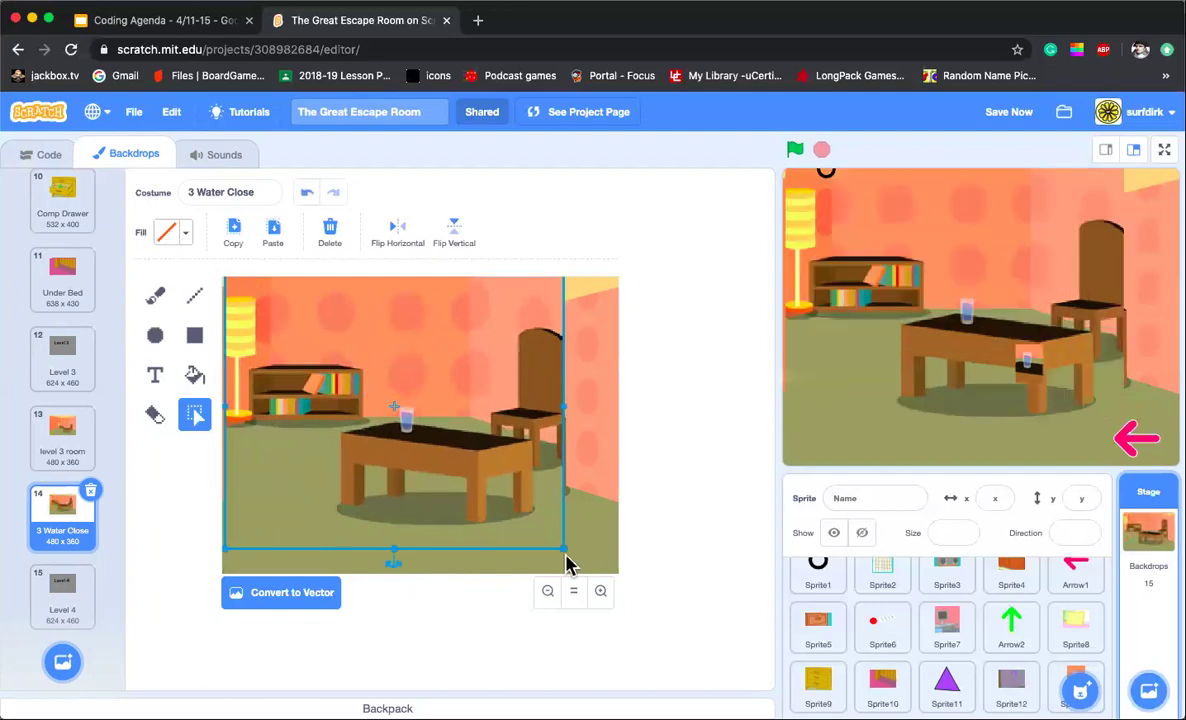
pyautogui.moveTo(566, 551); pyautogui.dragTo(618, 592)
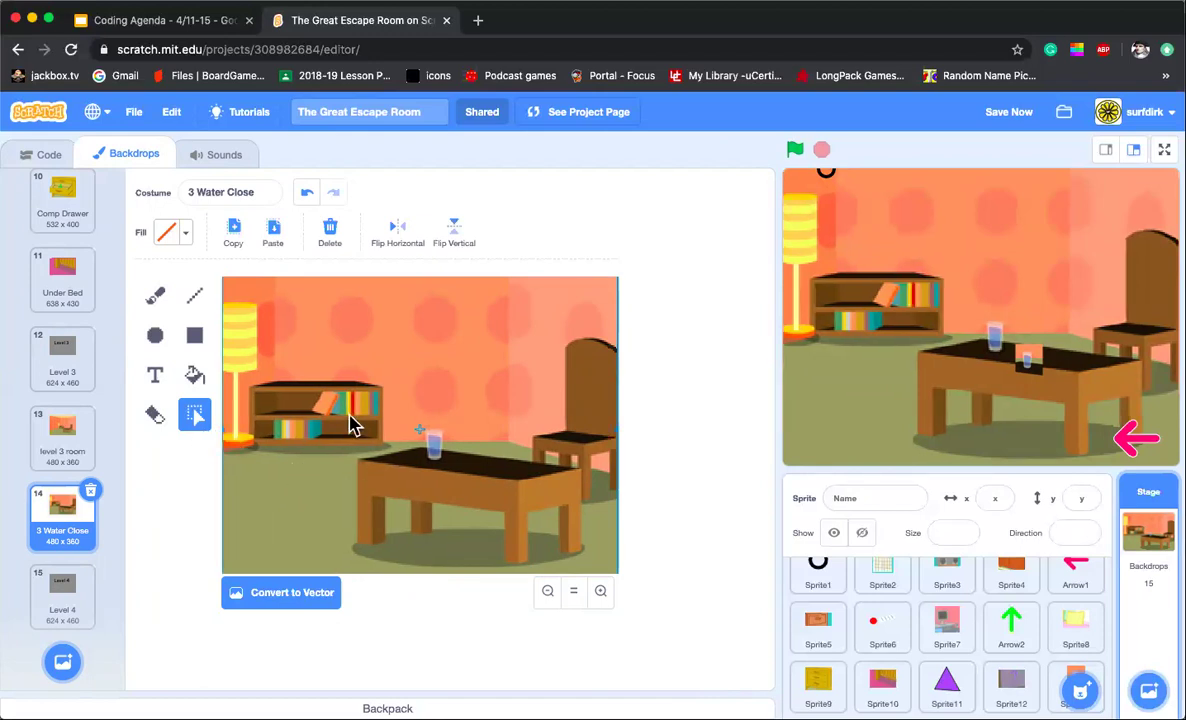
pyautogui.click(194, 377)
pyautogui.click(195, 415)
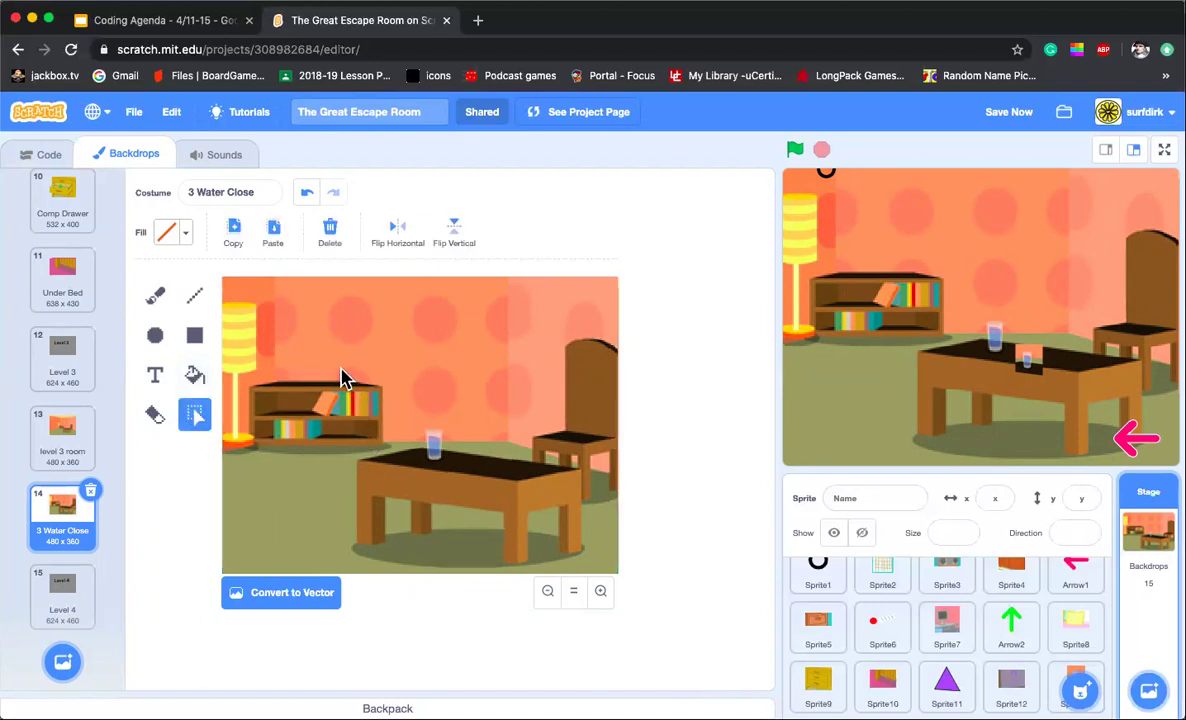
# Step: Select the area around the table and glass, stretch it to fill the whole canvas and shift the picture slightly down
pyautogui.moveTo(367, 490); pyautogui.dragTo(556, 574)
pyautogui.moveTo(337, 366); pyautogui.dragTo(167, 233)
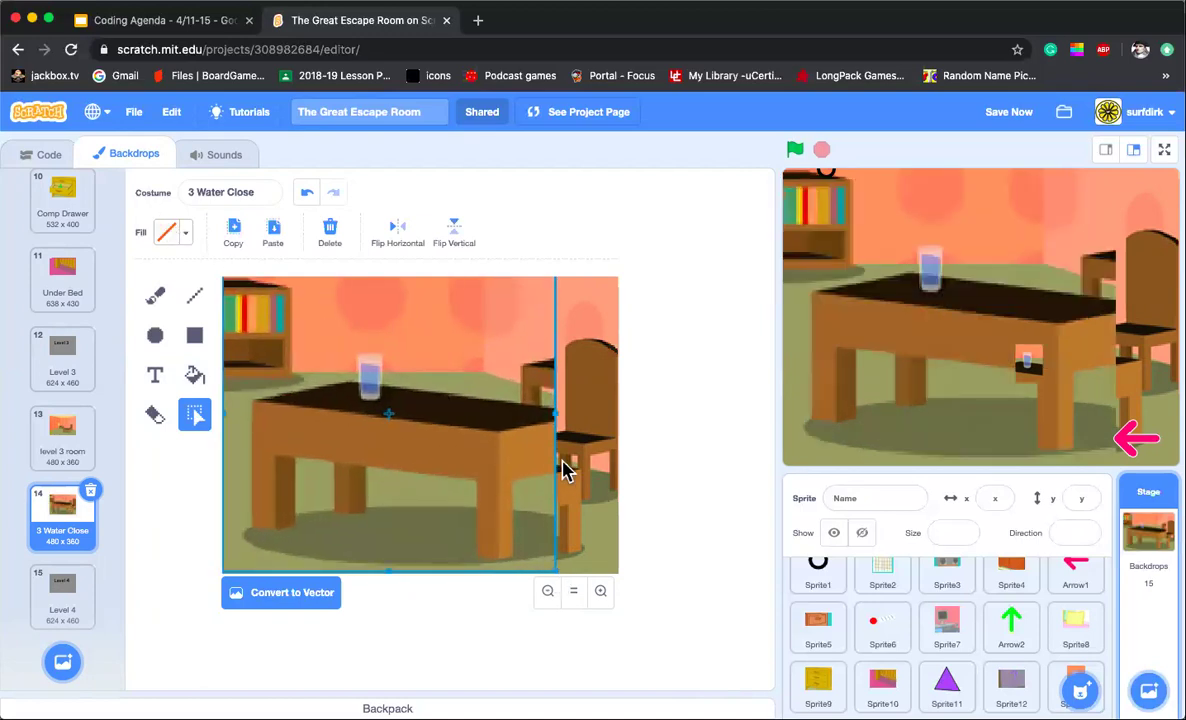
pyautogui.moveTo(555, 417); pyautogui.dragTo(701, 431)
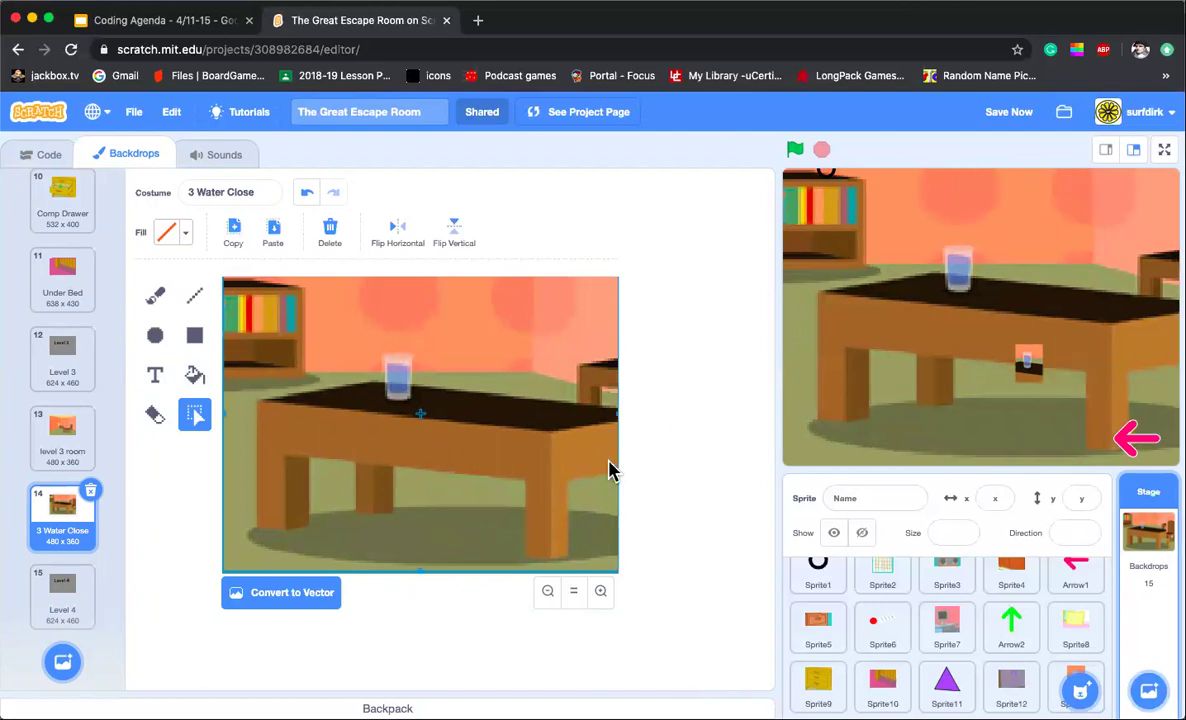
pyautogui.moveTo(420, 570); pyautogui.dragTo(420, 626)
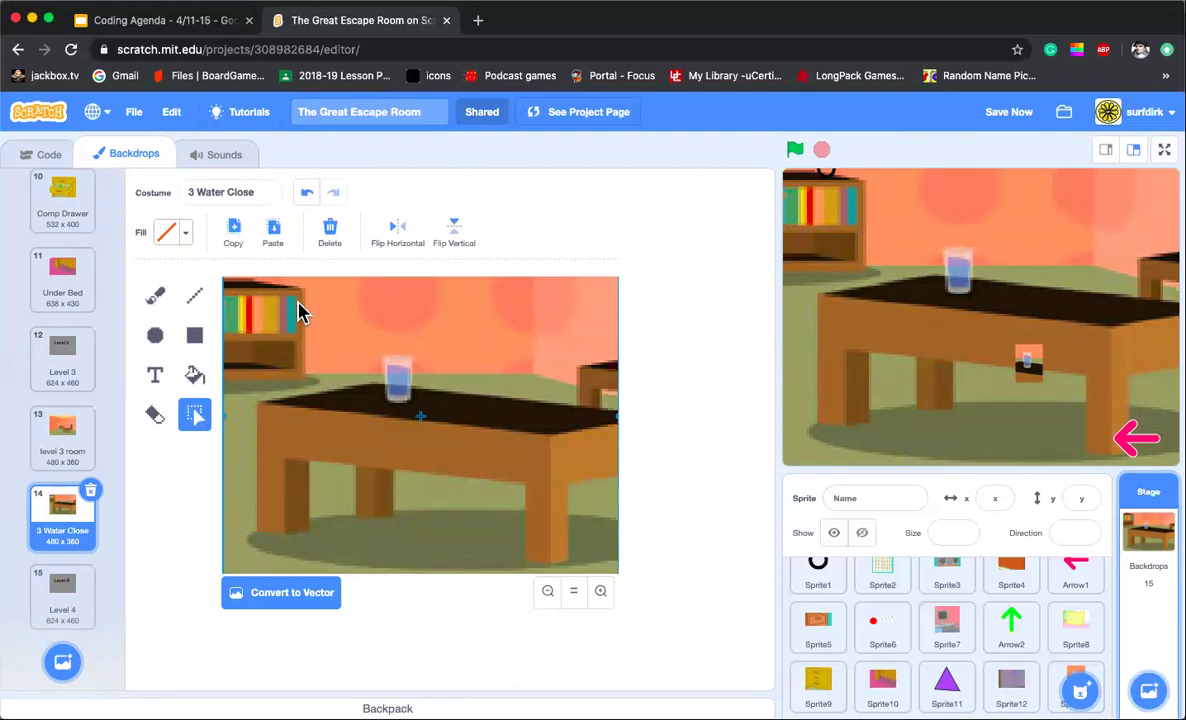
pyautogui.moveTo(312, 363); pyautogui.dragTo(300, 312)
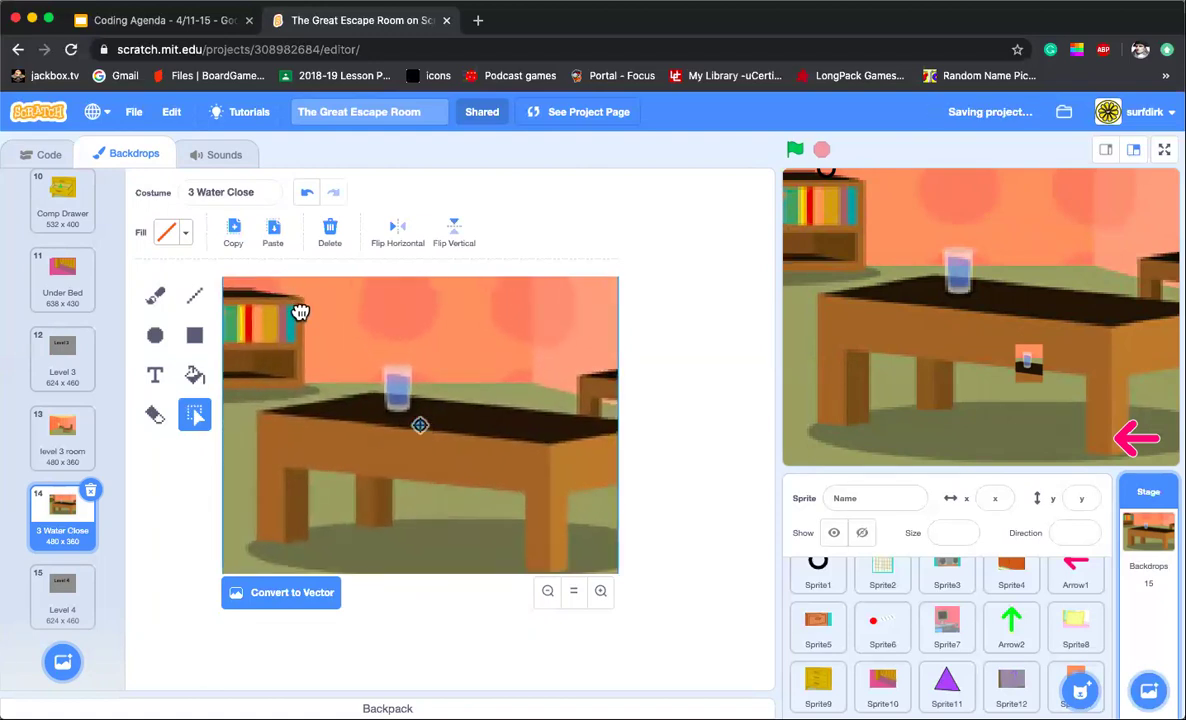
pyautogui.click(155, 414)
pyautogui.click(195, 414)
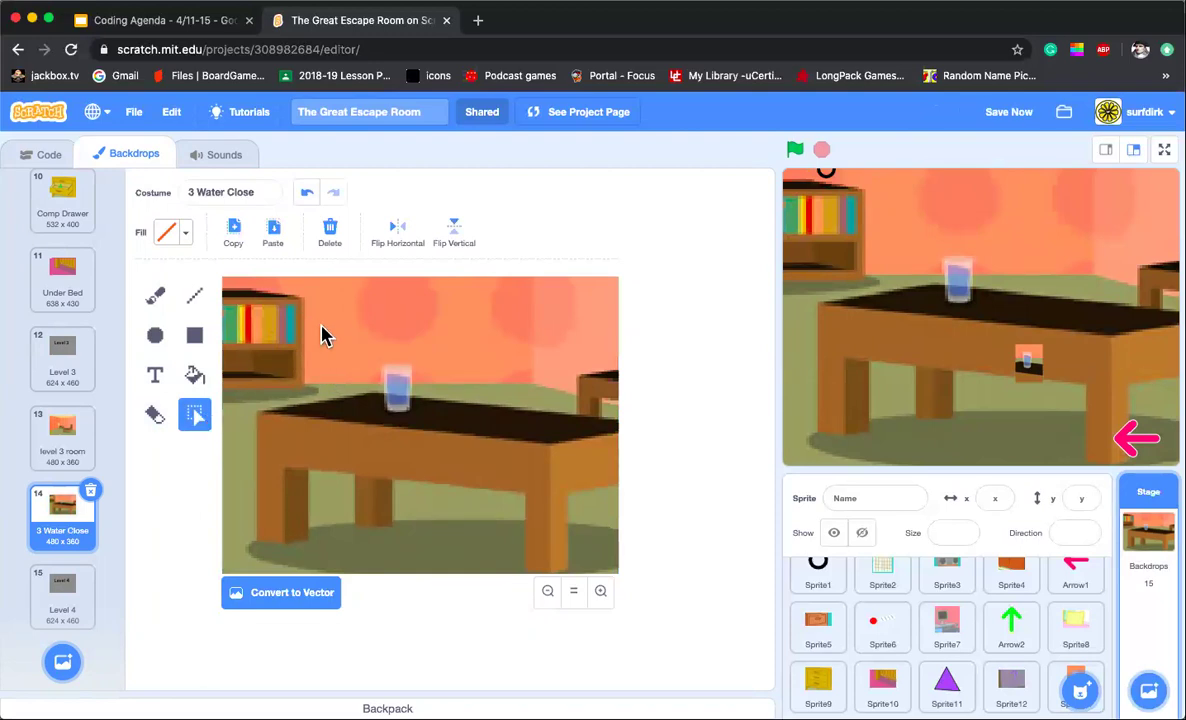
# Step: Select the area around the glass and tabletop in the 3 Water Close backdrop and enlarge it to fill the canvas
pyautogui.moveTo(303, 316); pyautogui.dragTo(523, 543)
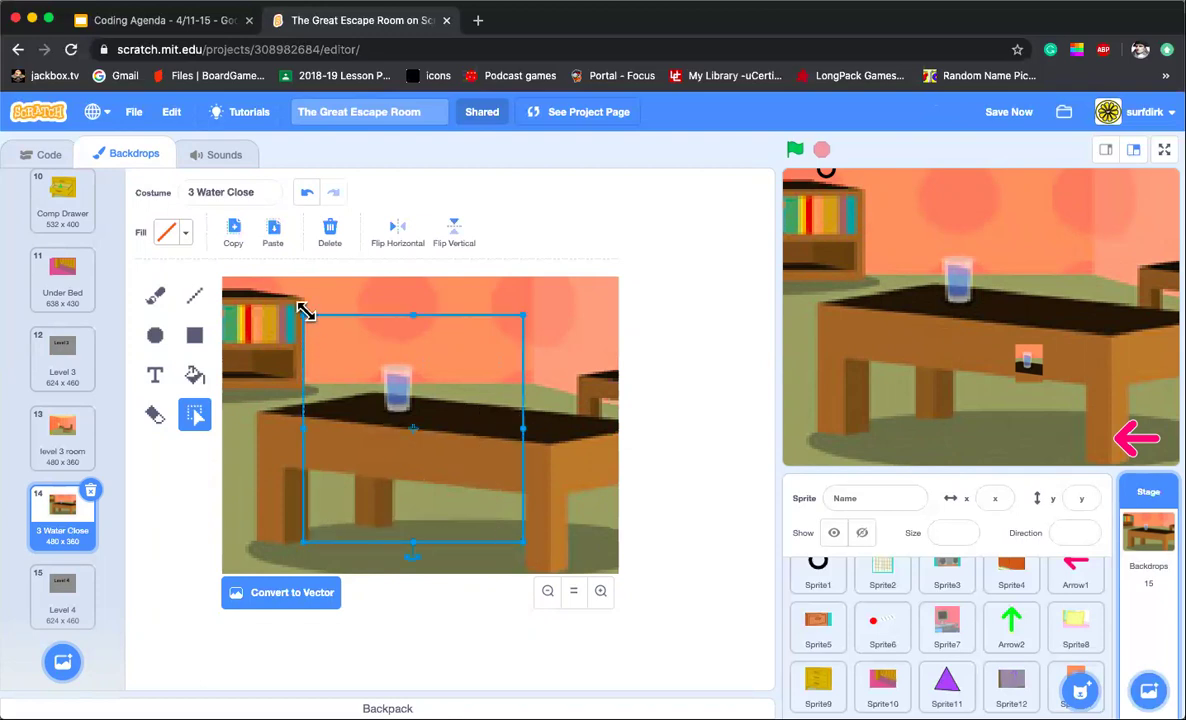
pyautogui.moveTo(303, 316); pyautogui.dragTo(145, 215)
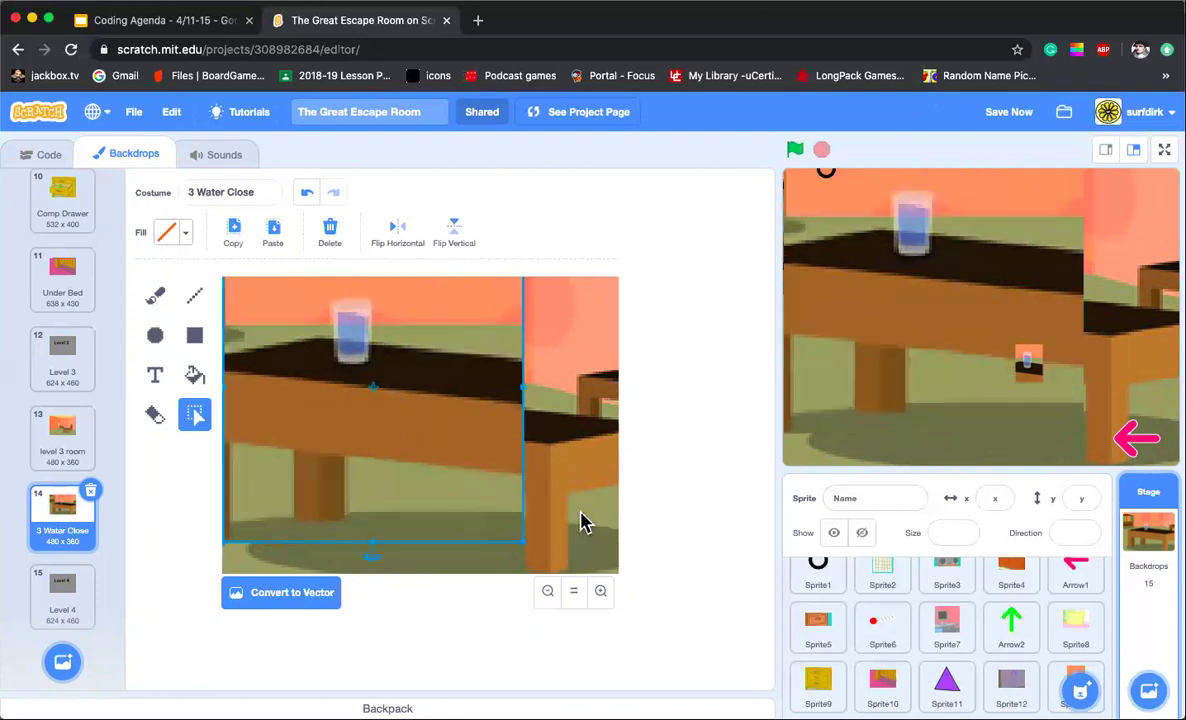
pyautogui.moveTo(524, 541); pyautogui.dragTo(643, 604)
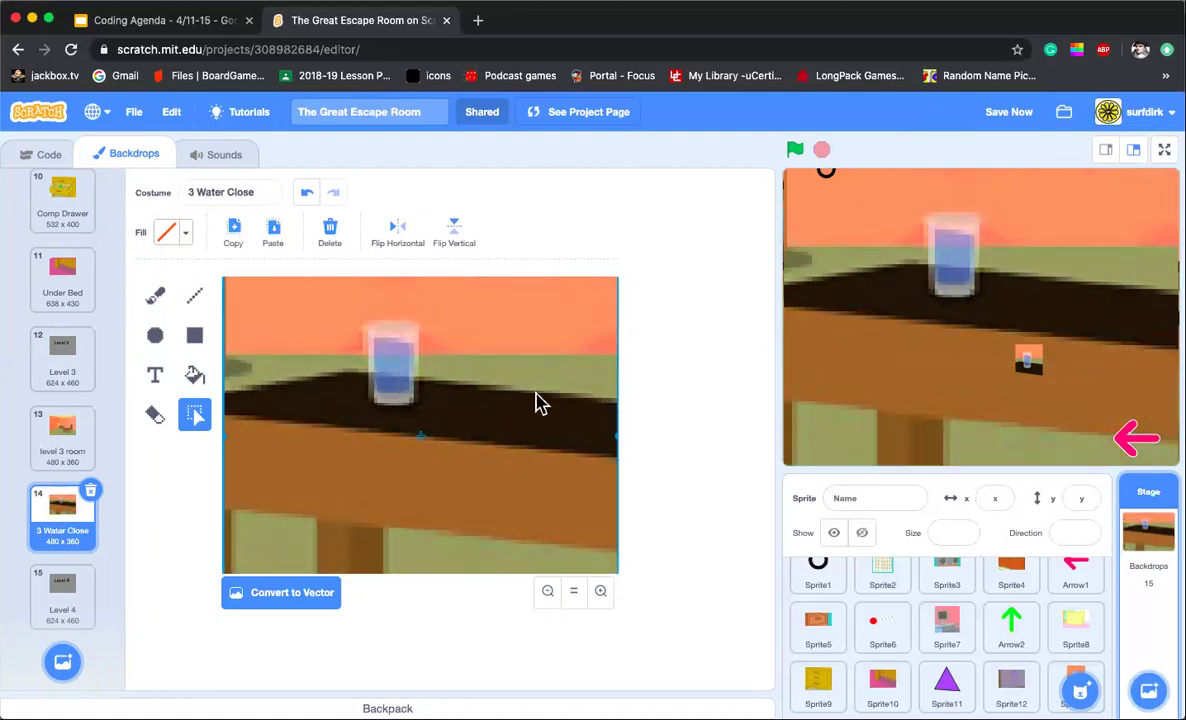
# Step: Convert the backdrop to vector and trace the tabletop's back edges on both sides of the glass with black lines of width 10
pyautogui.click(290, 594)
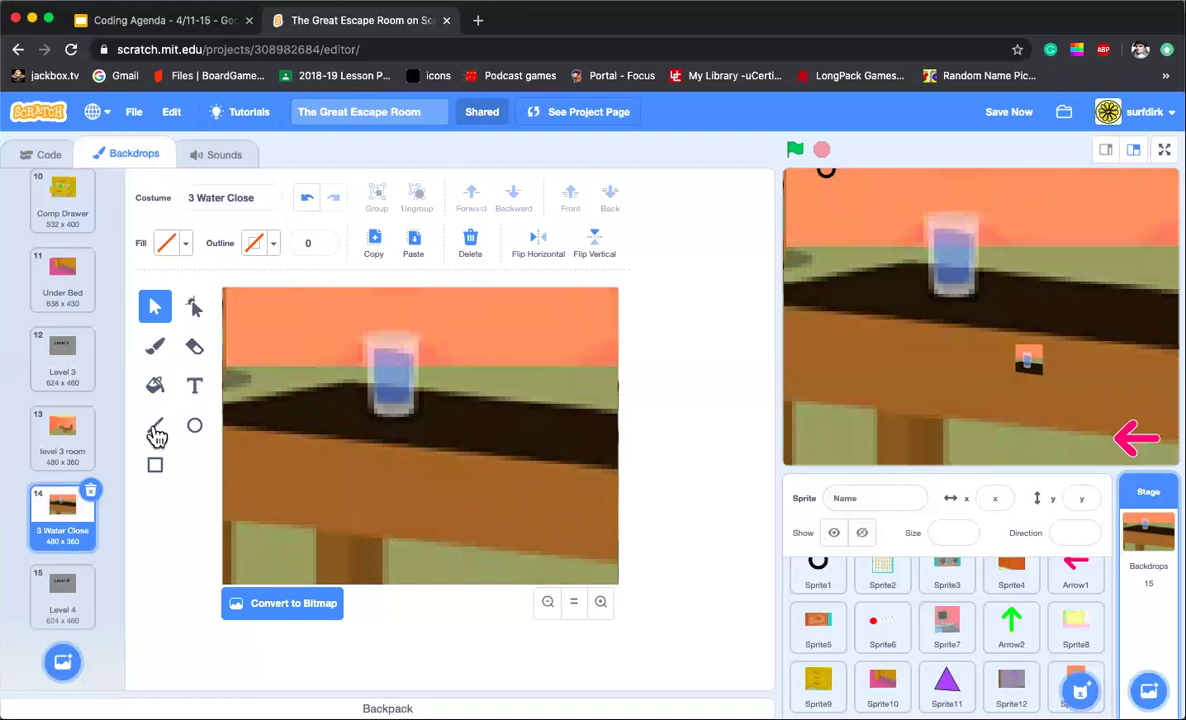
pyautogui.click(156, 427)
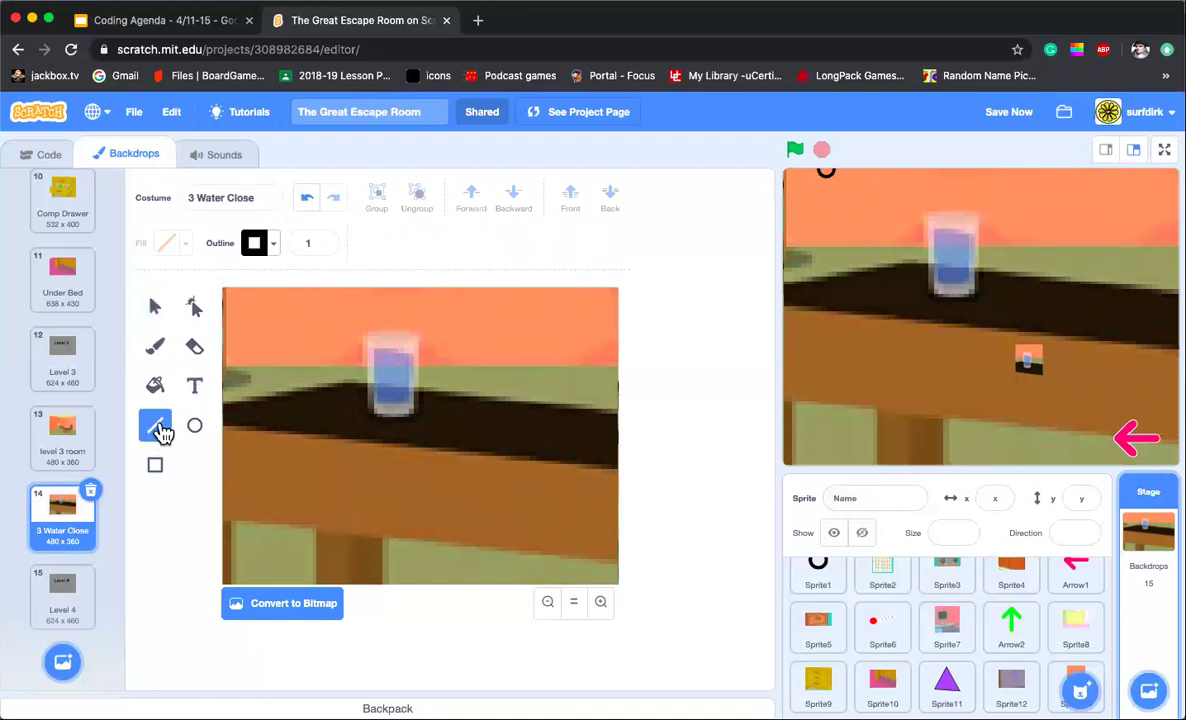
pyautogui.click(325, 243)
pyautogui.click(325, 243)
pyautogui.click(325, 243)
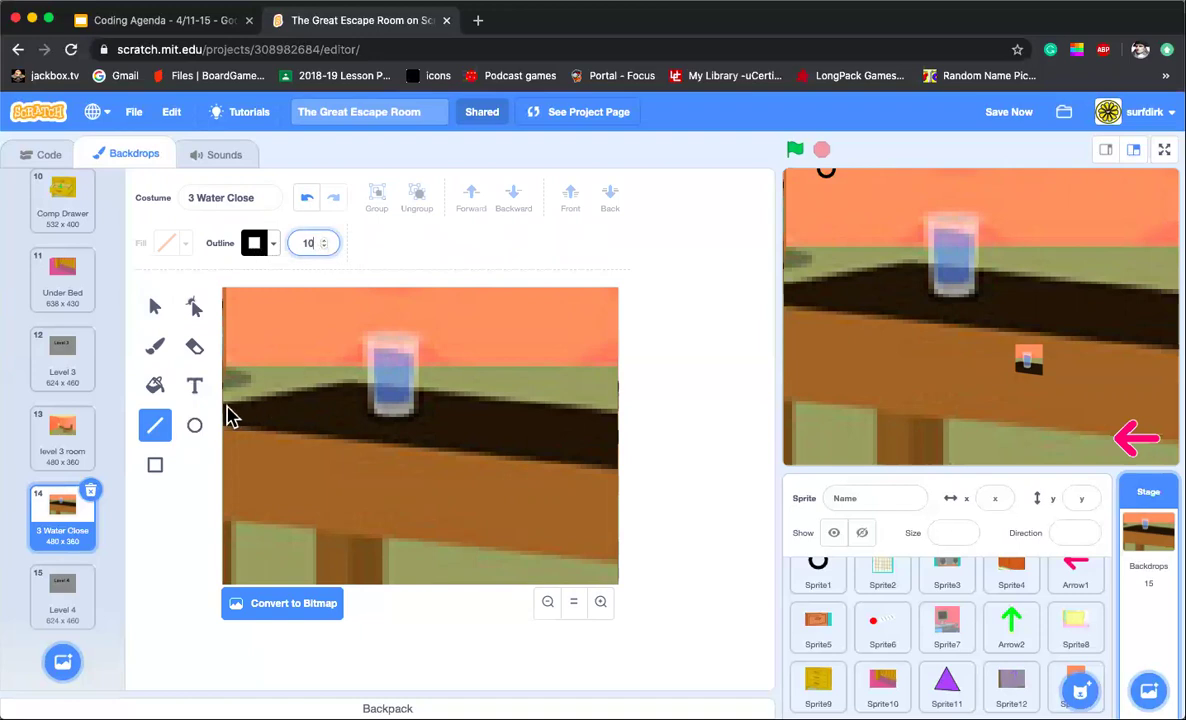
pyautogui.moveTo(228, 415)
pyautogui.mouseDown()
pyautogui.moveTo(349, 392)
pyautogui.moveTo(347, 380)
pyautogui.moveTo(349, 391)
pyautogui.mouseUp()
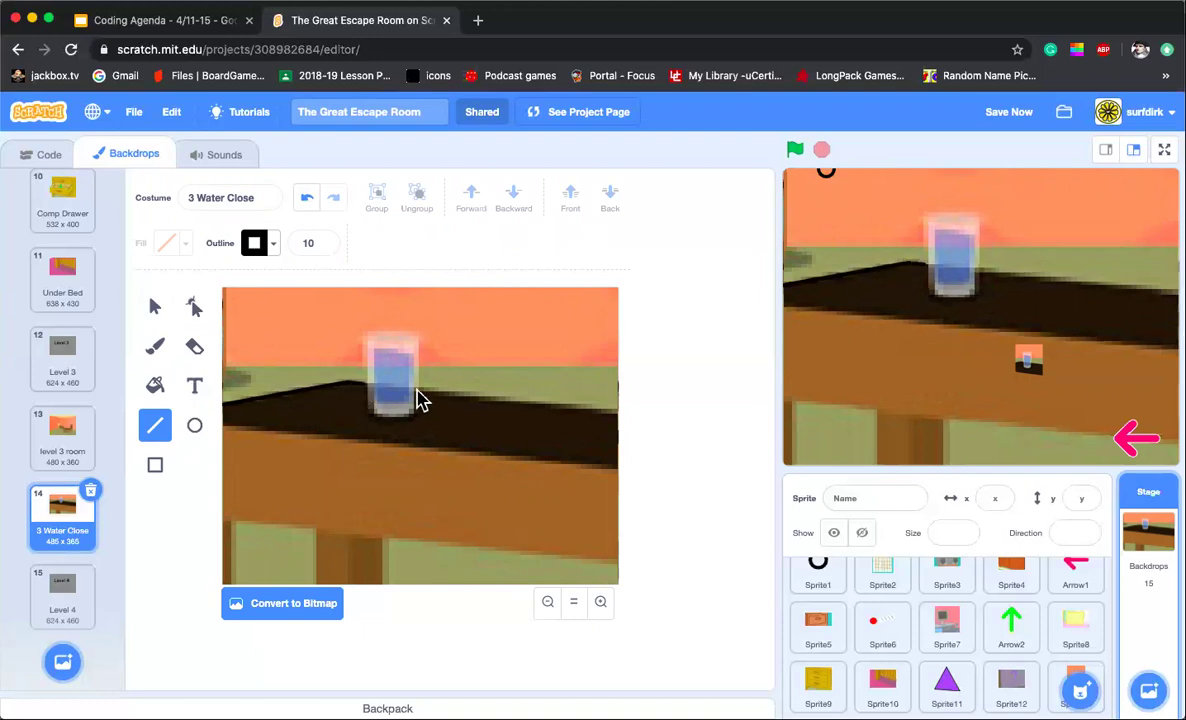
pyautogui.moveTo(418, 389); pyautogui.dragTo(610, 408)
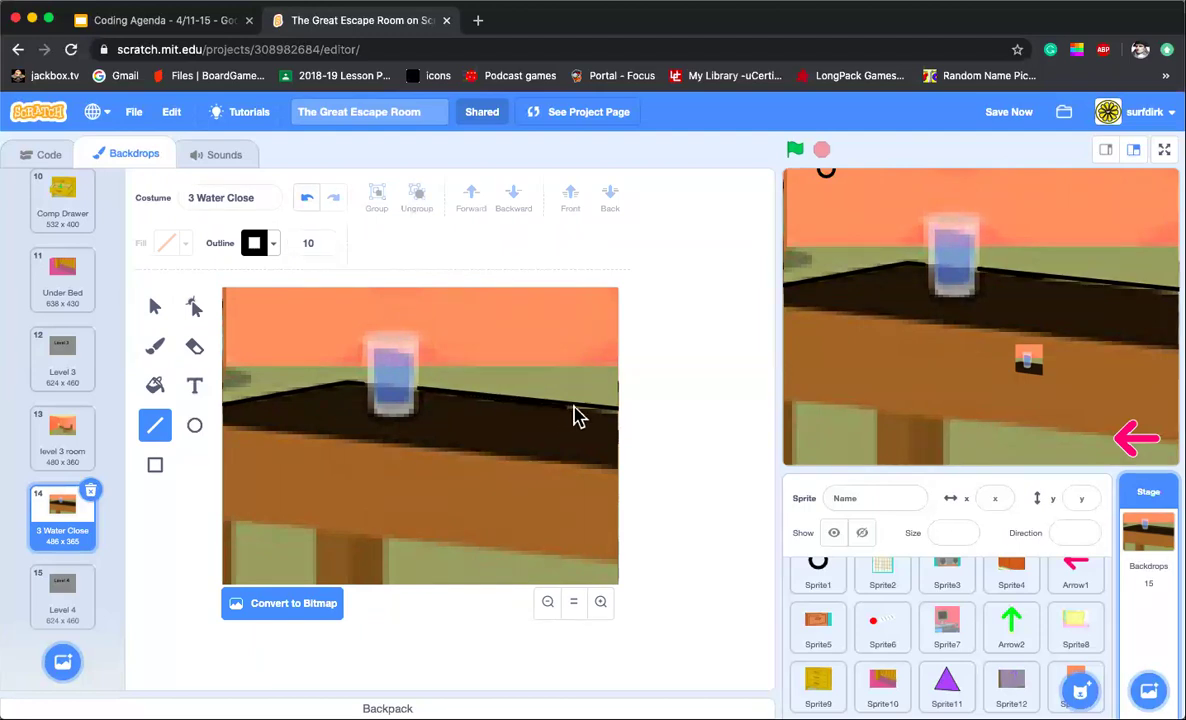
pyautogui.moveTo(597, 415); pyautogui.dragTo(615, 412)
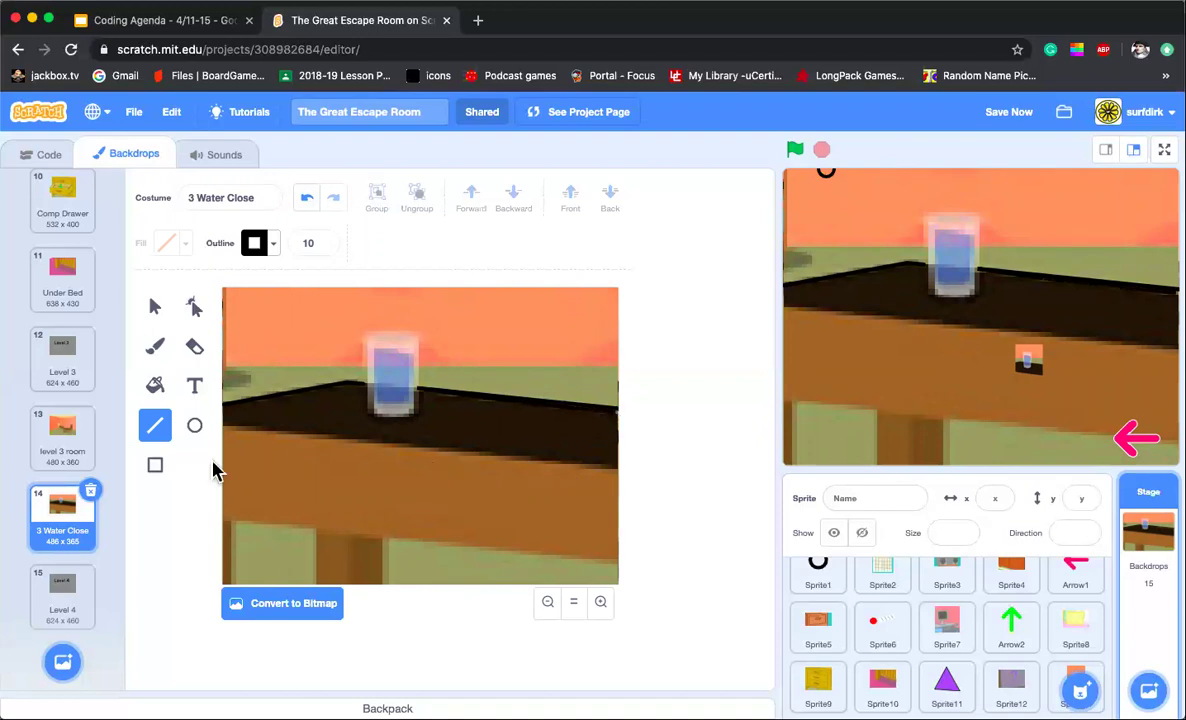
# Step: Draw a rectangle with black fill, brightness 0, across the tabletop just below the glass
pyautogui.click(158, 468)
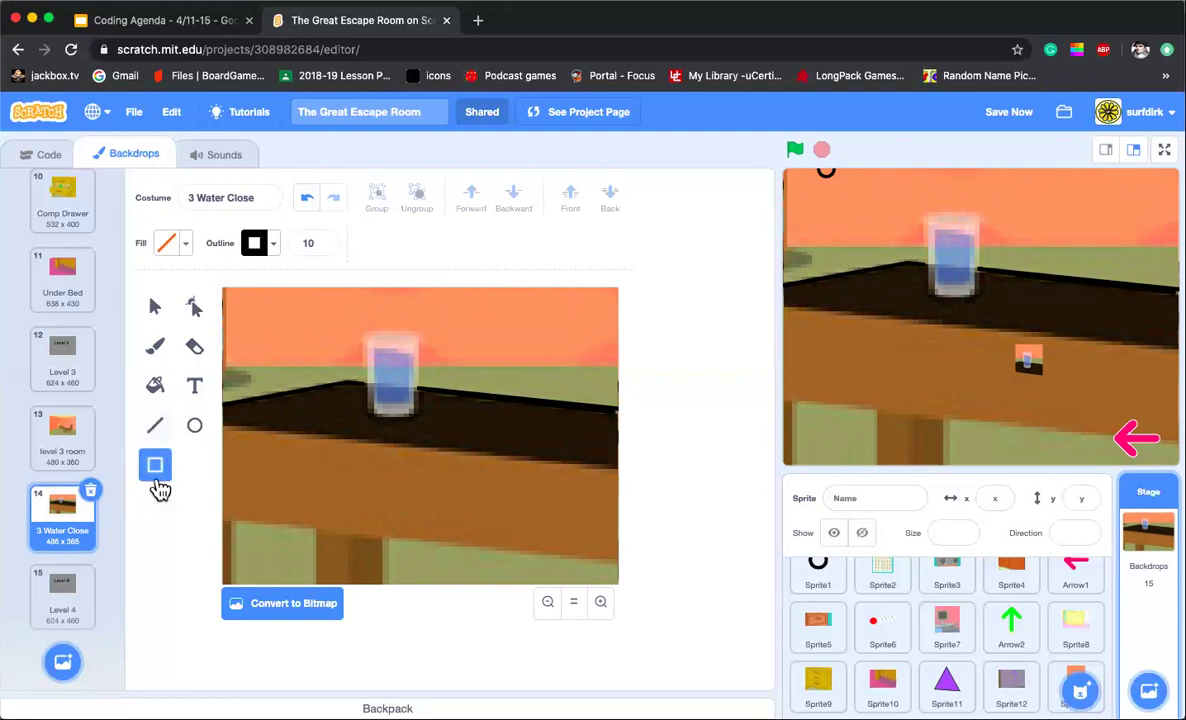
pyautogui.click(185, 244)
pyautogui.moveTo(208, 406); pyautogui.dragTo(55, 410)
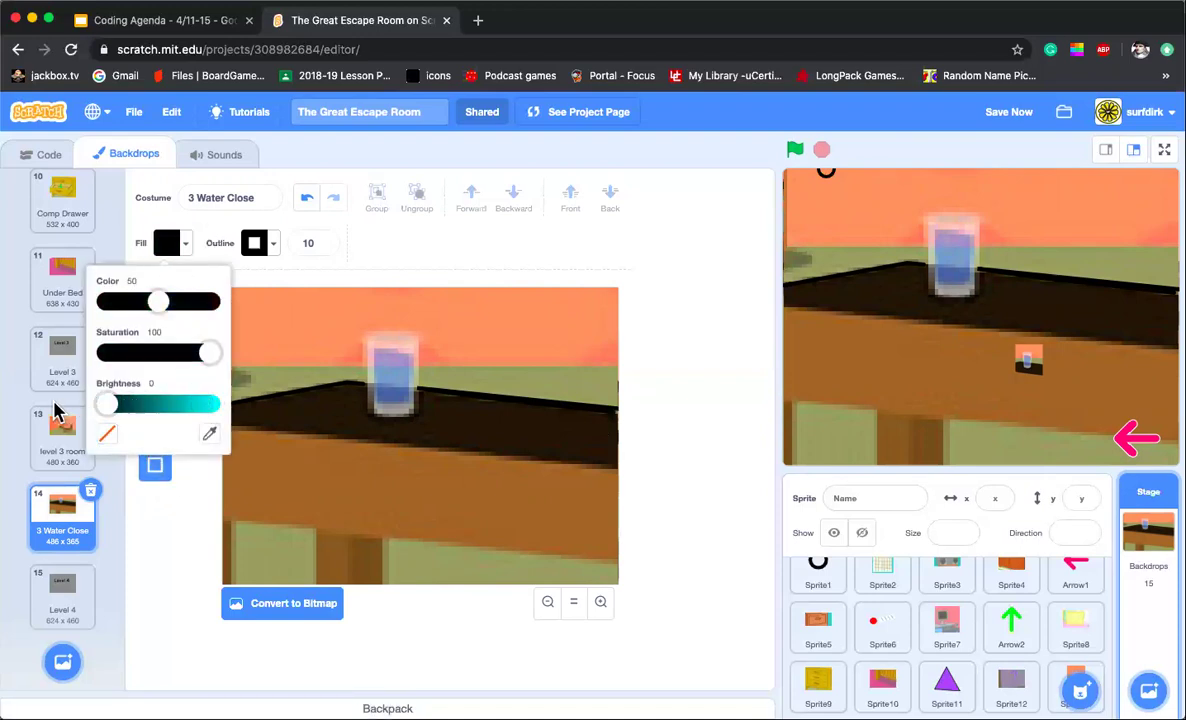
pyautogui.click(253, 420)
pyautogui.moveTo(248, 408)
pyautogui.mouseDown()
pyautogui.moveTo(553, 482)
pyautogui.moveTo(618, 467)
pyautogui.mouseUp()
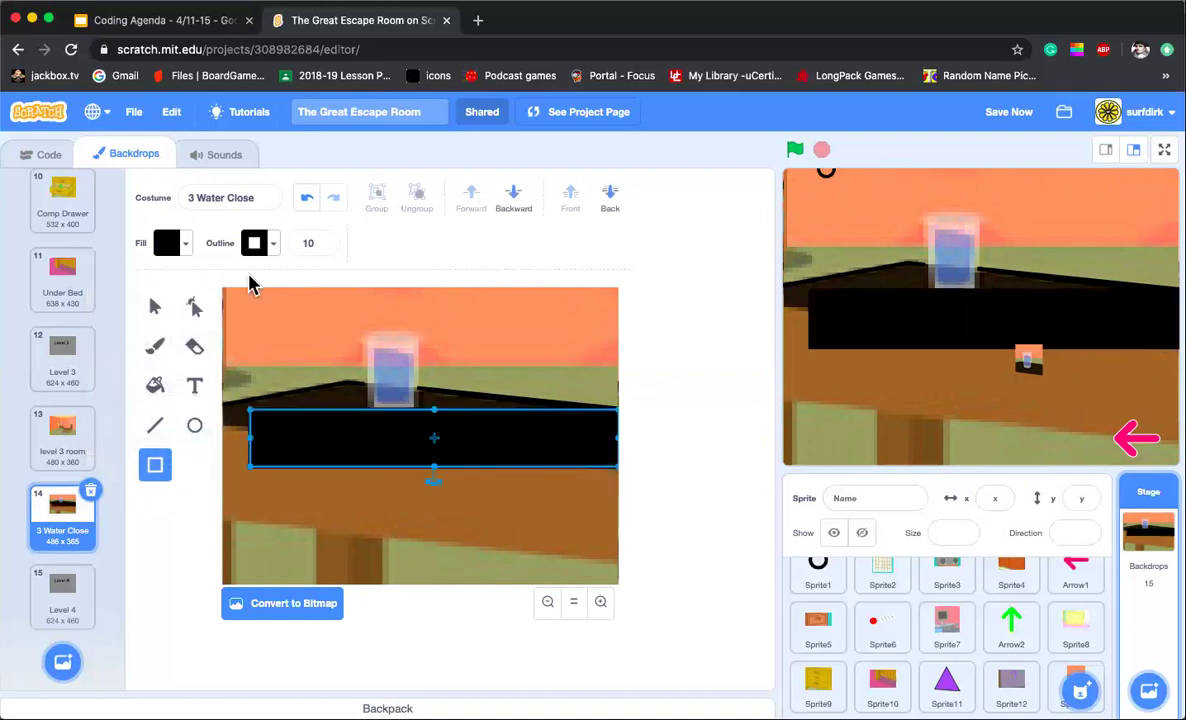
# Step: Reshape the black rectangle to follow the tabletop, curving its upper edge below the glass and moving its left corners to the table outline
pyautogui.click(195, 307)
pyautogui.moveTo(412, 409); pyautogui.dragTo(401, 420)
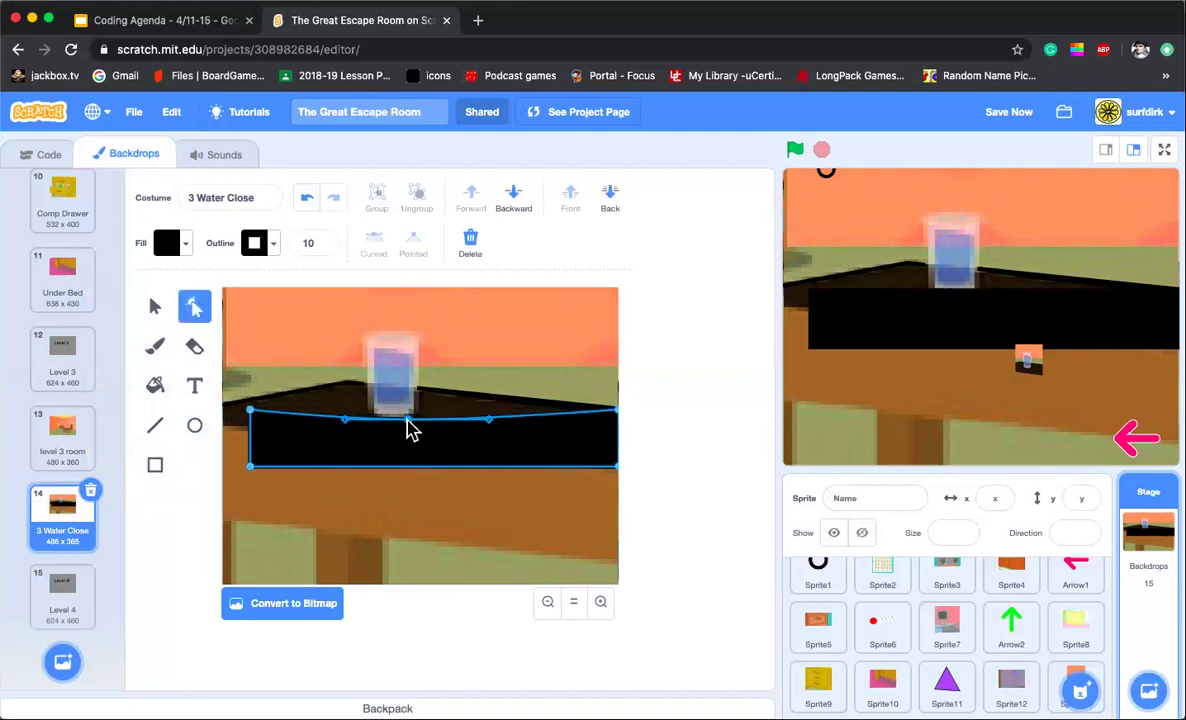
pyautogui.moveTo(255, 414); pyautogui.dragTo(303, 393)
pyautogui.moveTo(252, 476); pyautogui.dragTo(208, 436)
pyautogui.click(443, 414)
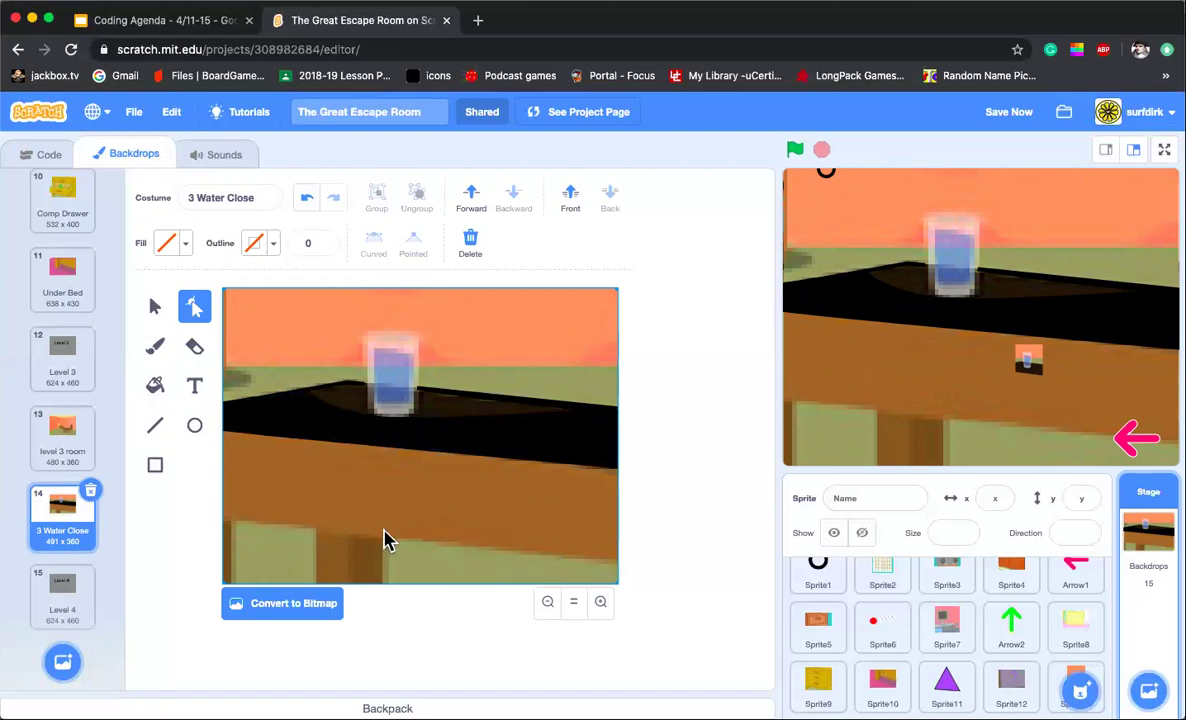
# Step: Draw a rectangle without outline over the table's front face, filled with the brown sampled from the table
pyautogui.click(157, 470)
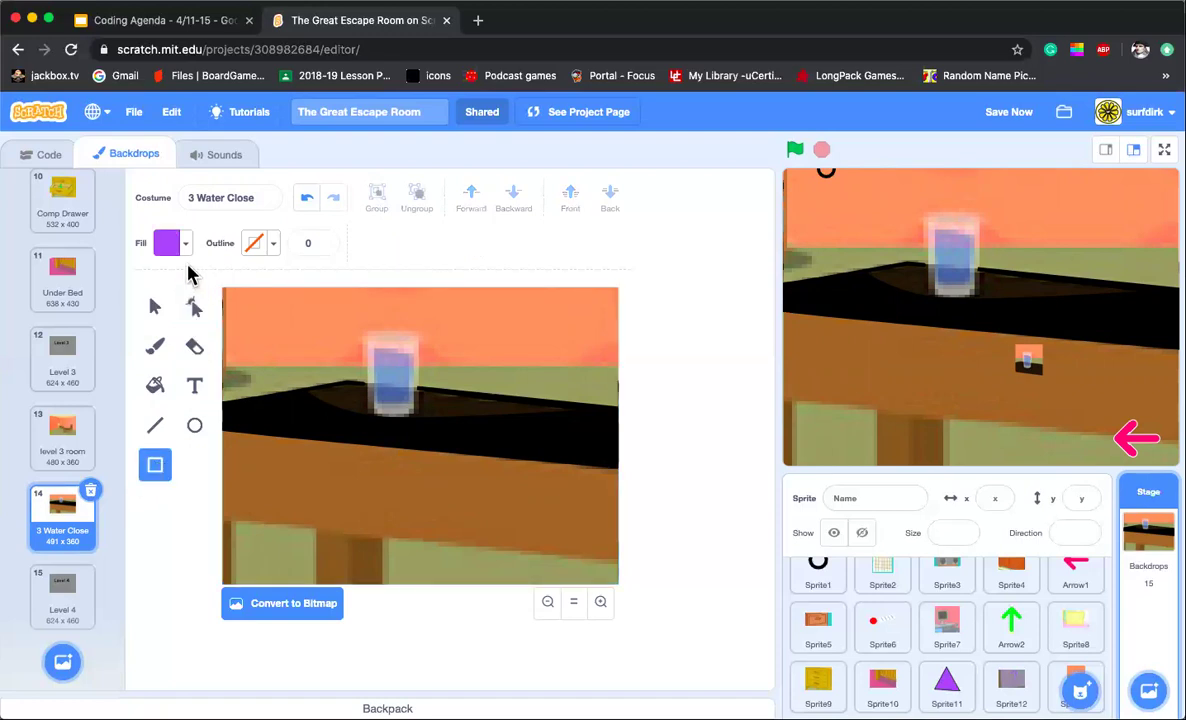
pyautogui.click(186, 244)
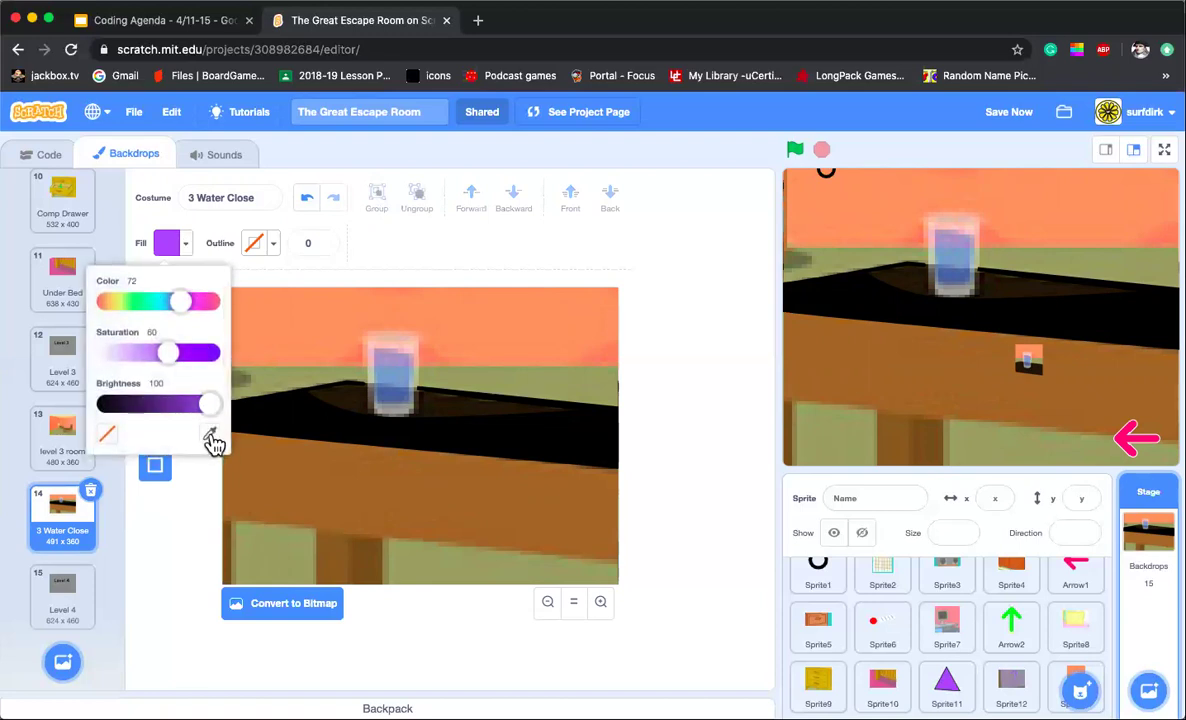
pyautogui.click(211, 437)
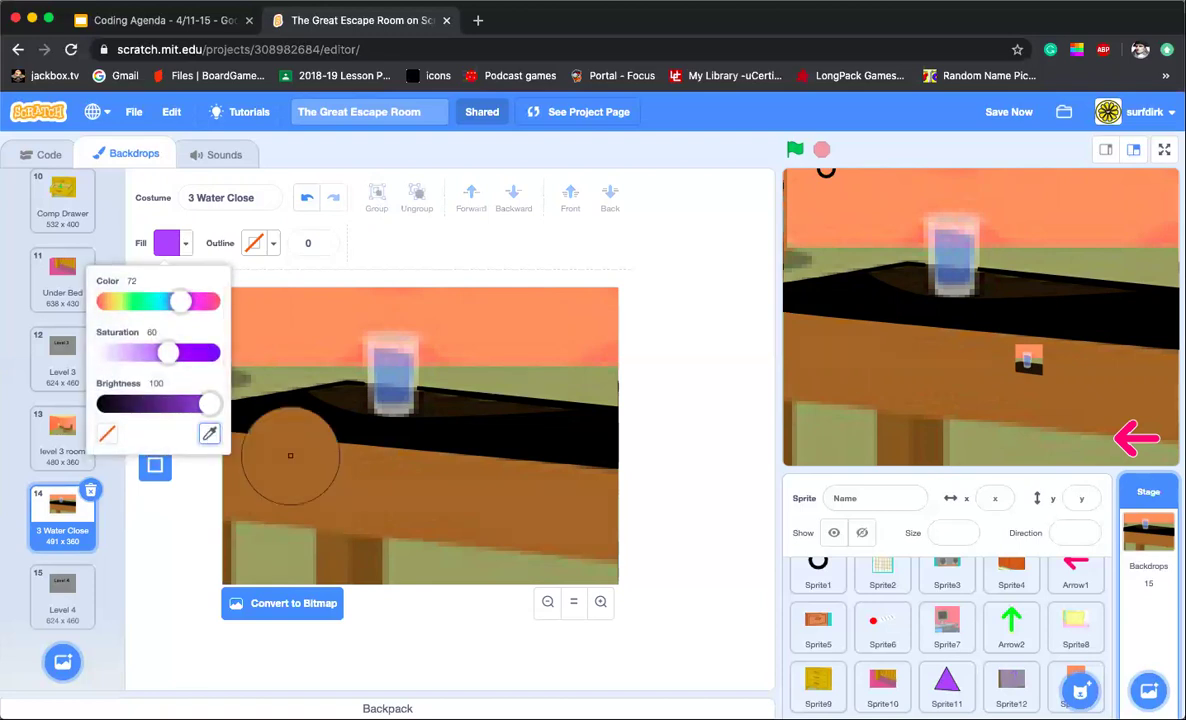
pyautogui.click(310, 495)
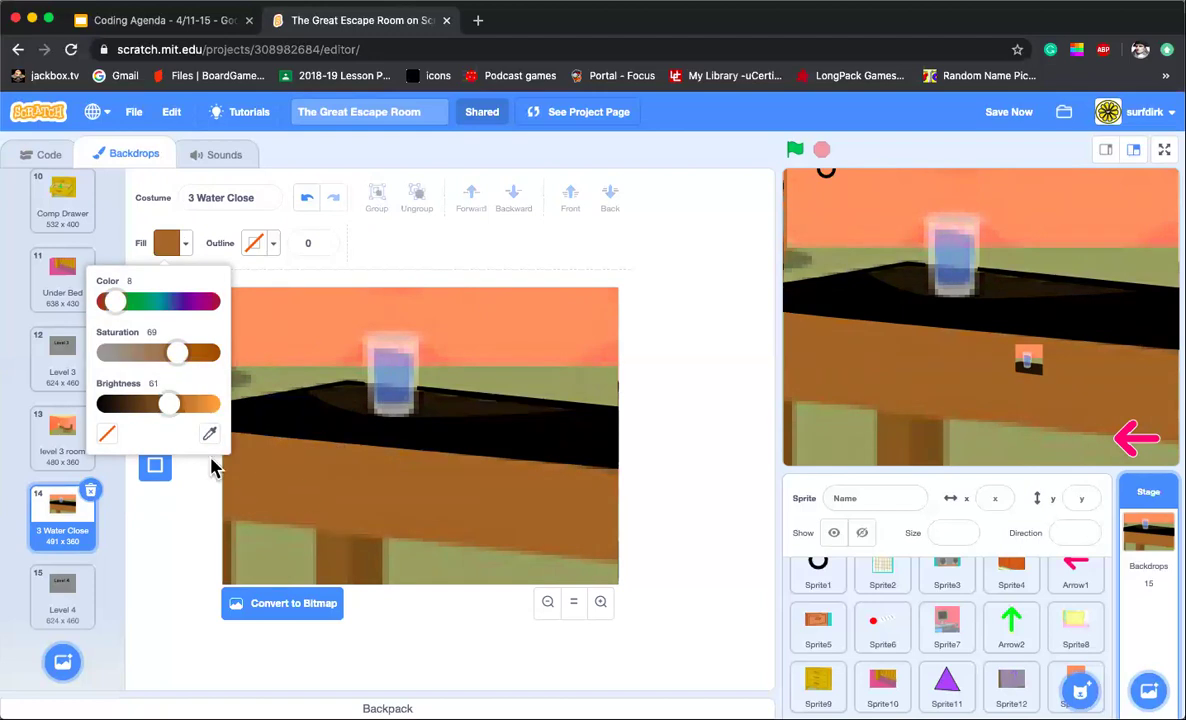
pyautogui.click(195, 495)
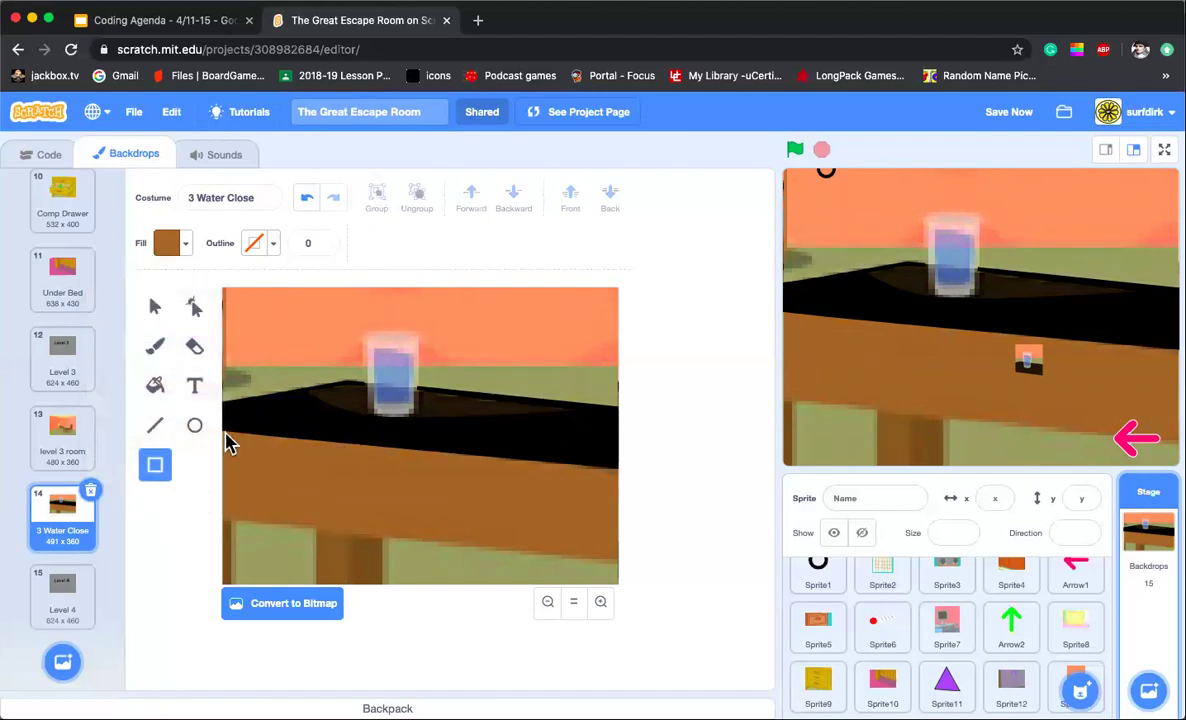
pyautogui.moveTo(222, 434); pyautogui.dragTo(620, 571)
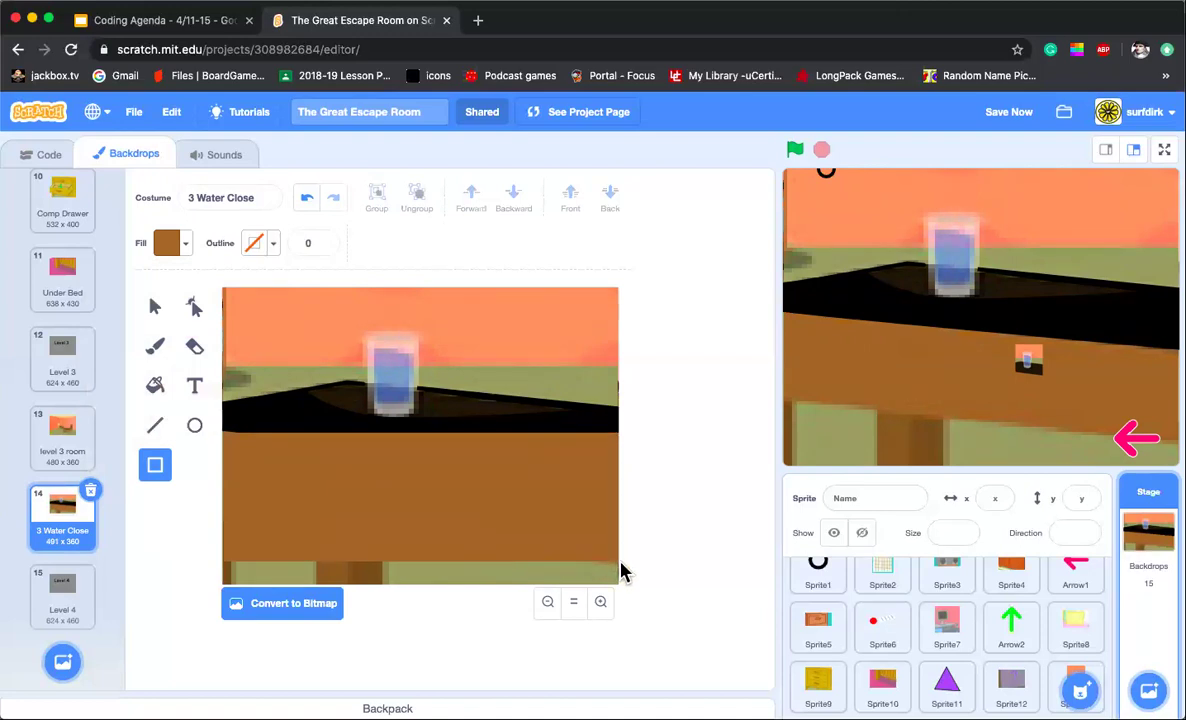
# Step: Reshape the brown rectangle's upper edge into a straight slope down to the right, removing the extra point added along it
pyautogui.click(196, 309)
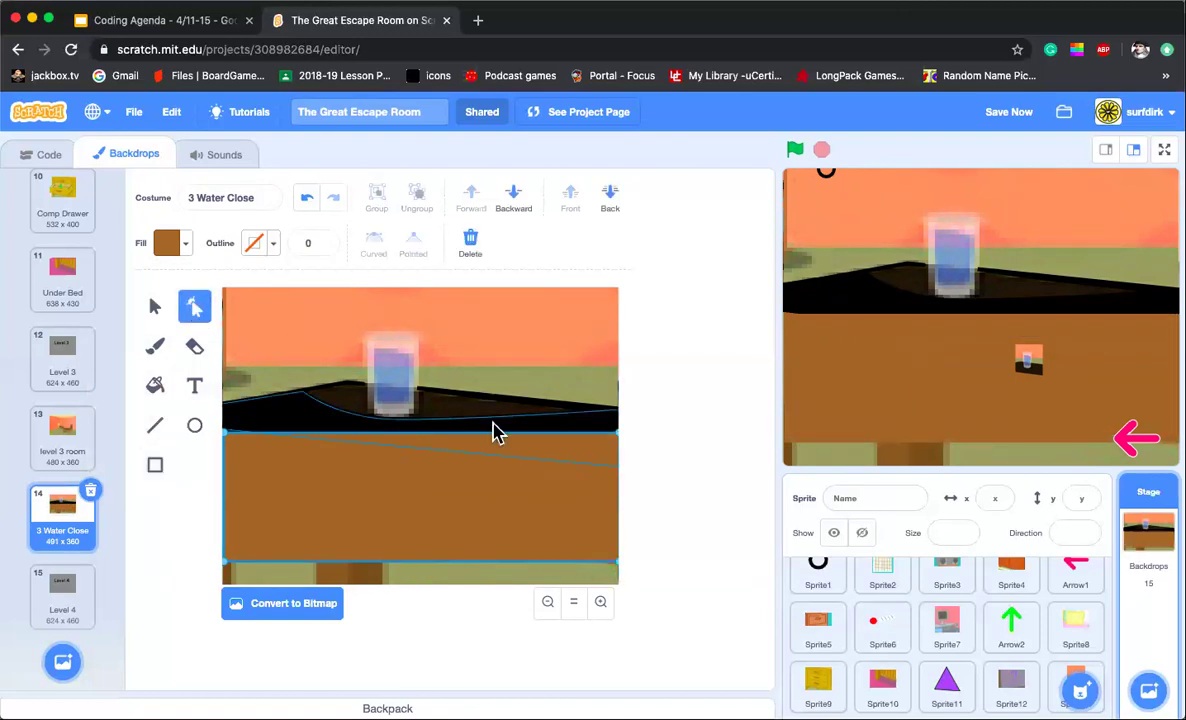
pyautogui.moveTo(504, 438); pyautogui.dragTo(535, 458)
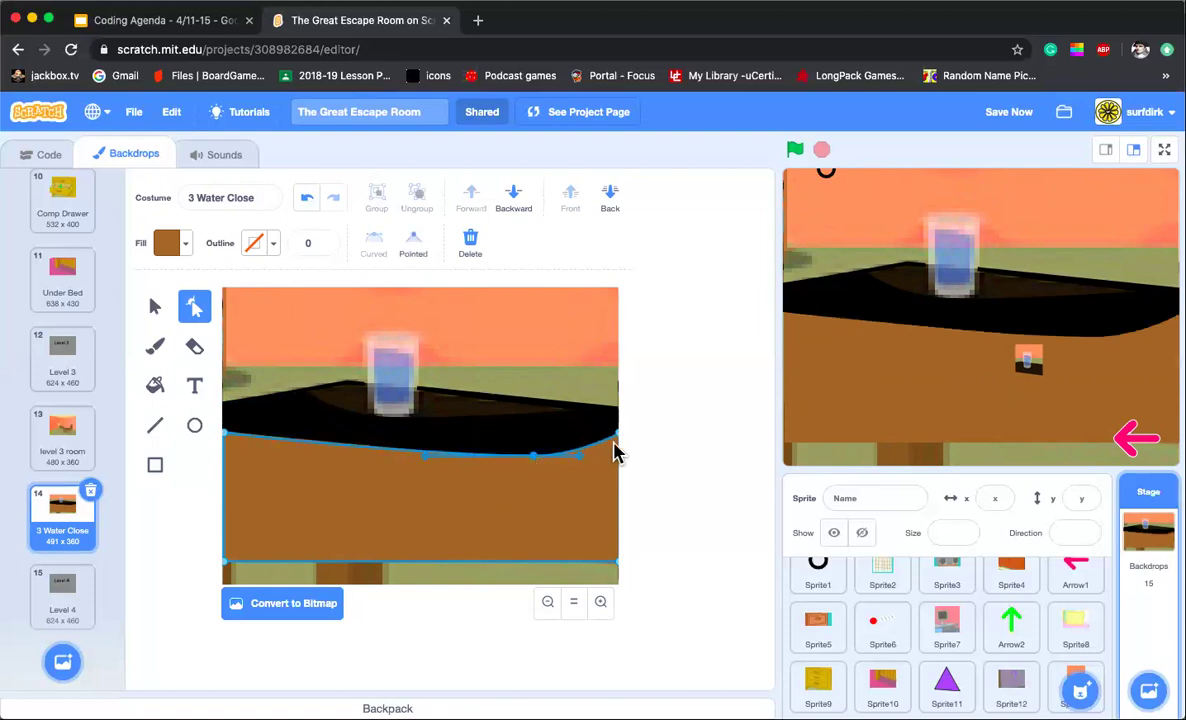
pyautogui.click(618, 441)
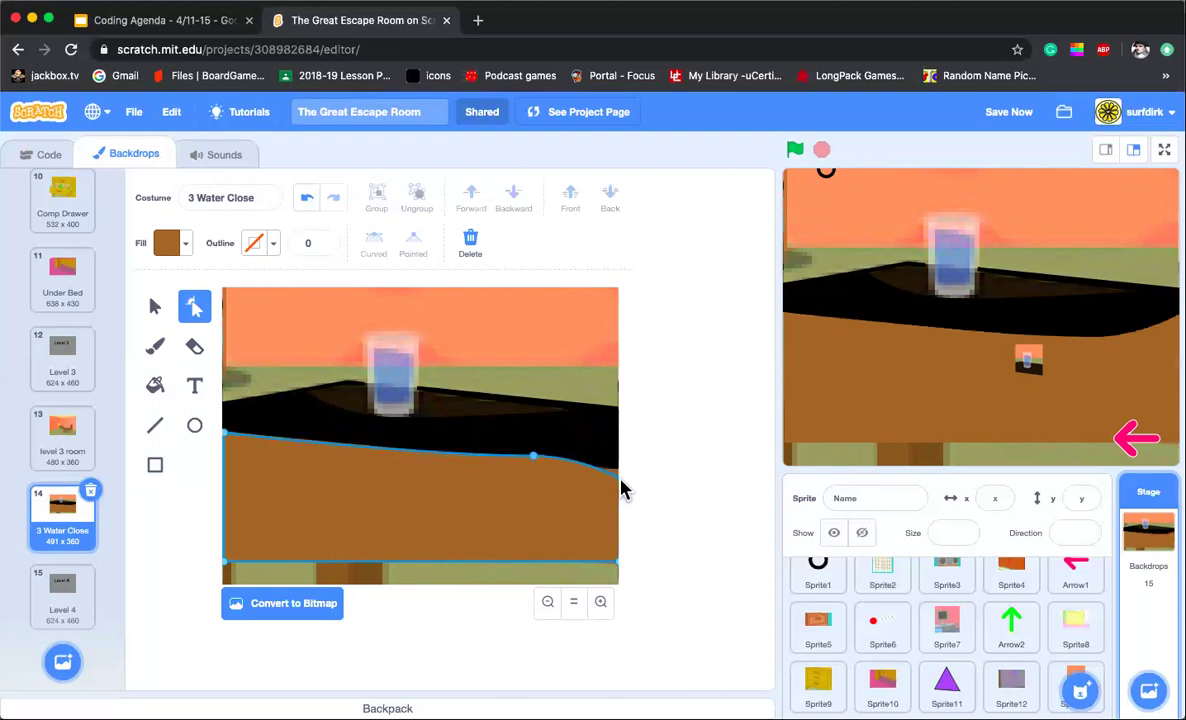
pyautogui.moveTo(622, 479); pyautogui.dragTo(624, 468)
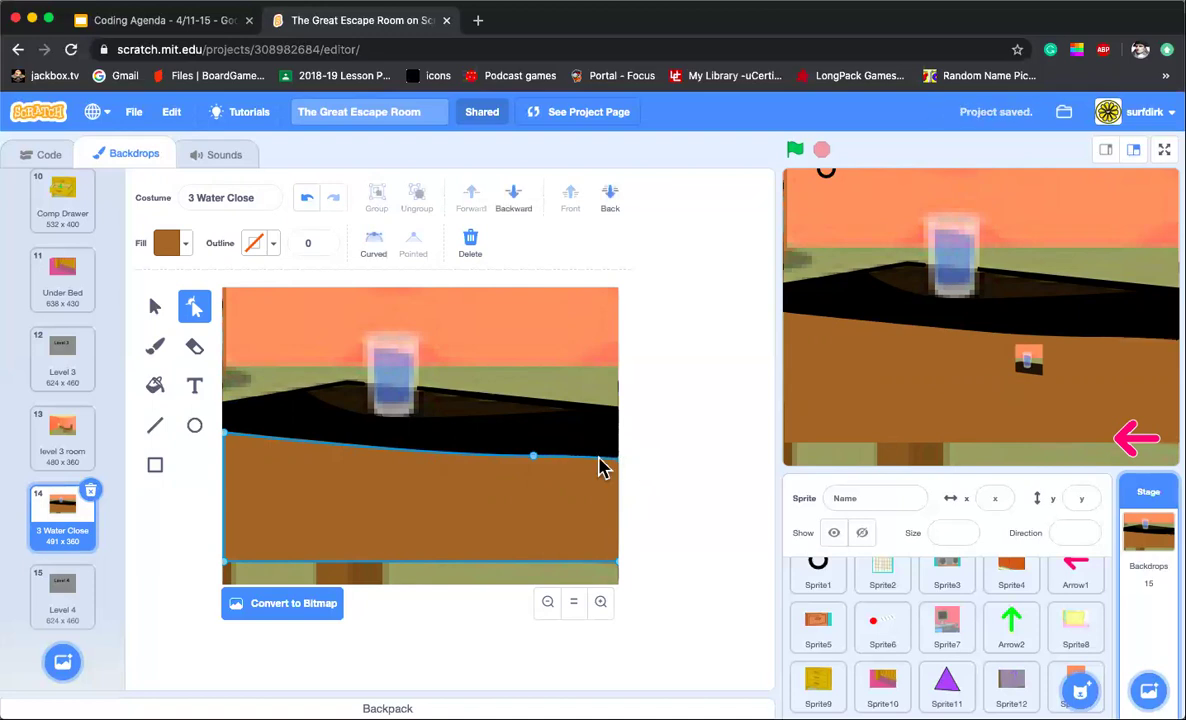
pyautogui.click(534, 461)
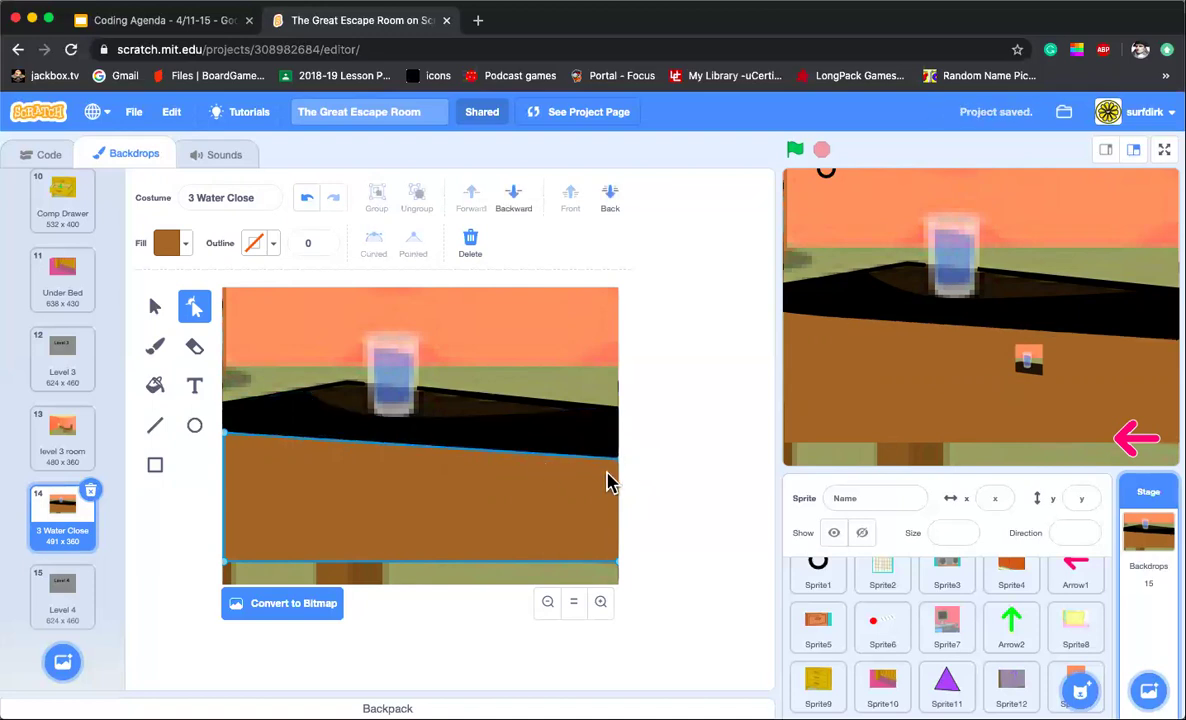
# Step: Raise the brown shape's lower left corner so its bottom edge follows the underside of the table front
pyautogui.moveTo(620, 571)
pyautogui.mouseDown()
pyautogui.moveTo(598, 527)
pyautogui.moveTo(617, 569)
pyautogui.mouseUp()
pyautogui.click(231, 570)
pyautogui.moveTo(226, 571); pyautogui.dragTo(222, 533)
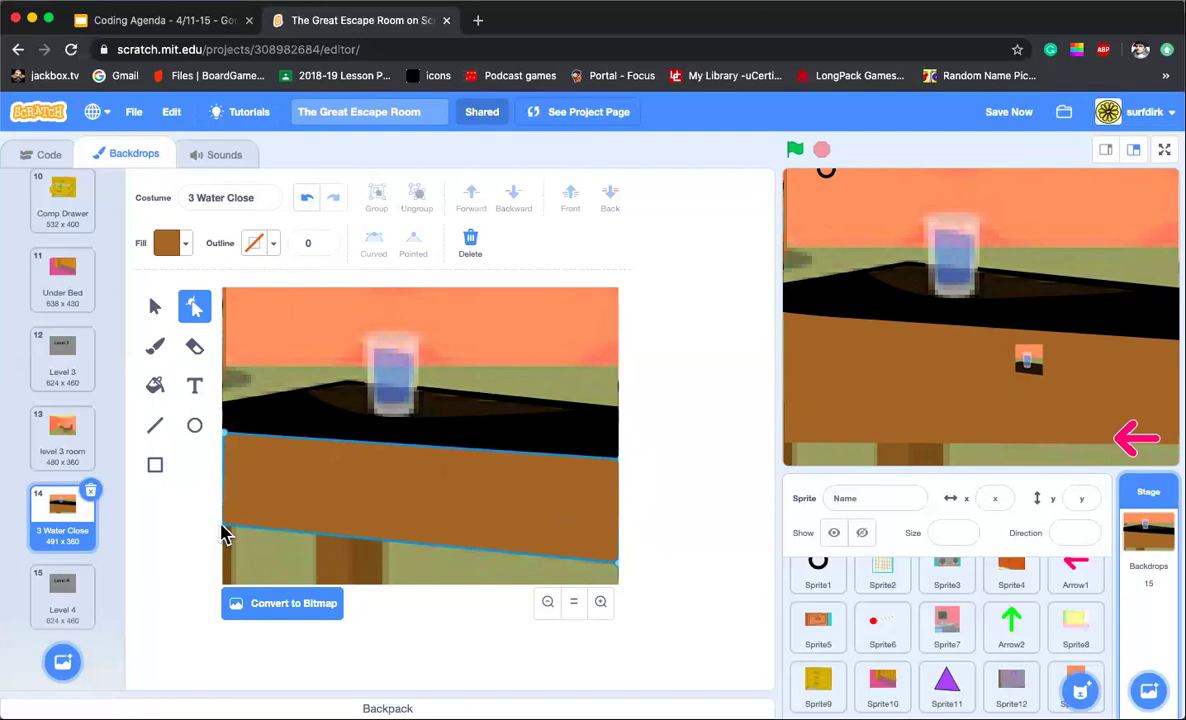
pyautogui.click(278, 562)
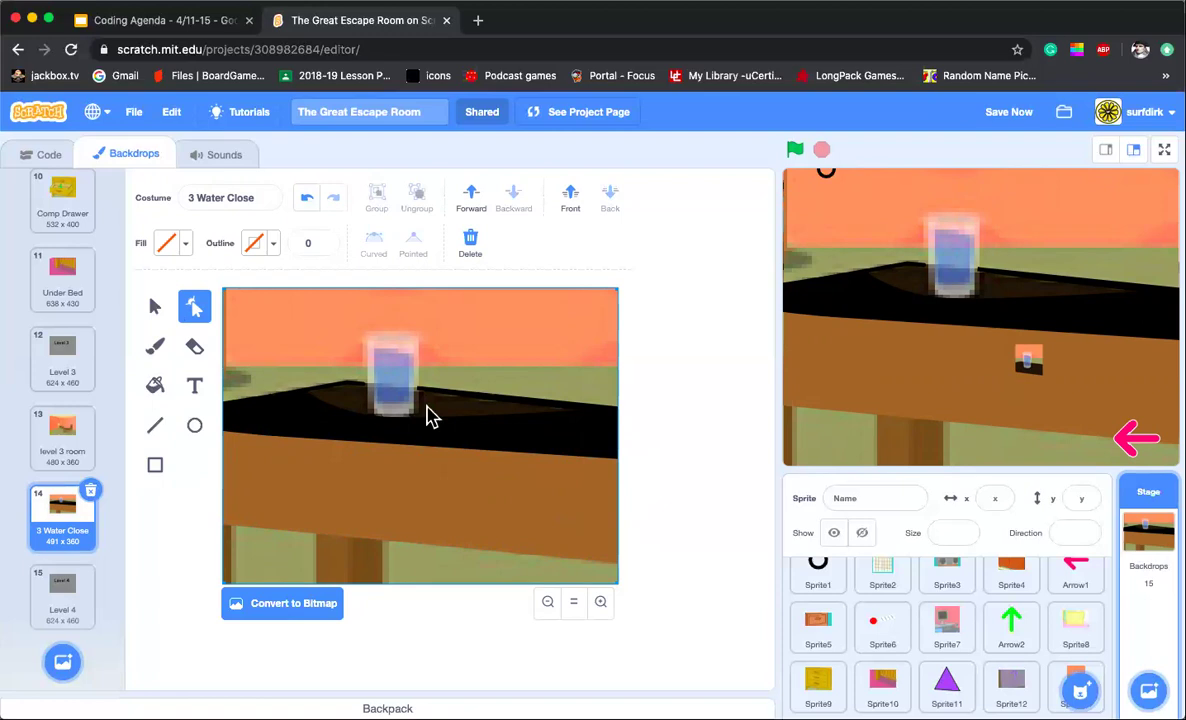
# Step: Add a point midway along the brown shape's upper edge and lower its upper right corner to match the tabletop's front edge
pyautogui.click(461, 461)
pyautogui.moveTo(460, 451)
pyautogui.mouseDown()
pyautogui.moveTo(459, 465)
pyautogui.moveTo(463, 456)
pyautogui.mouseUp()
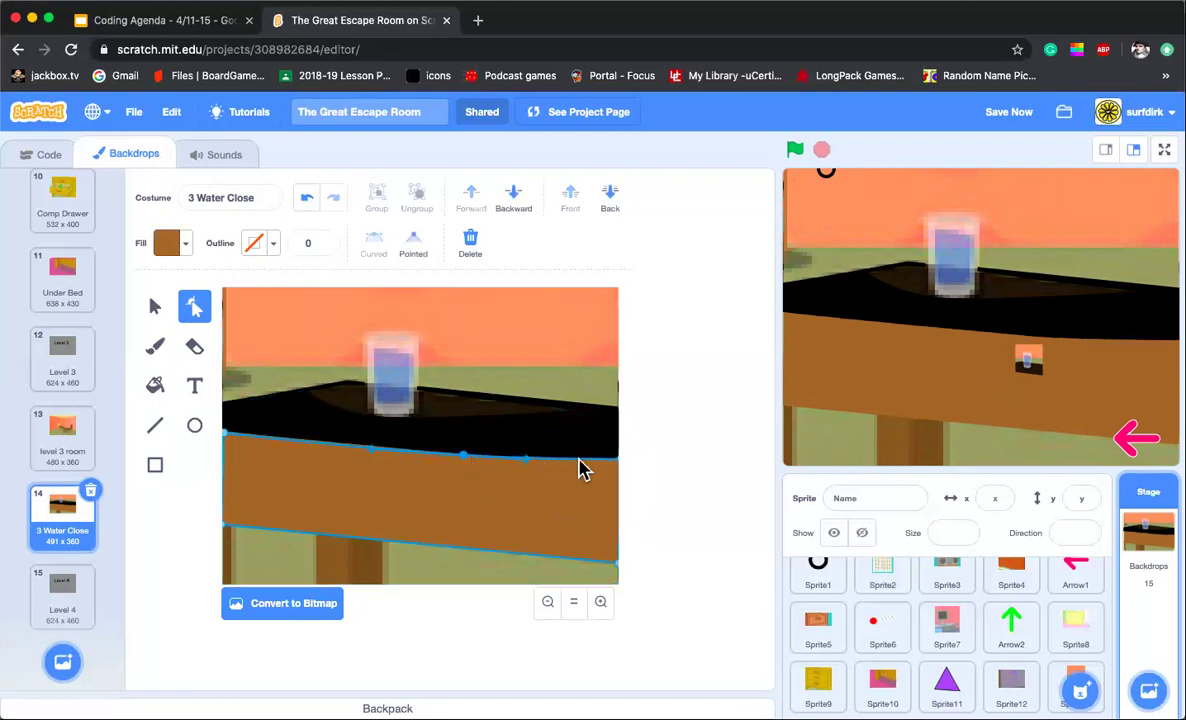
pyautogui.moveTo(619, 462); pyautogui.dragTo(619, 476)
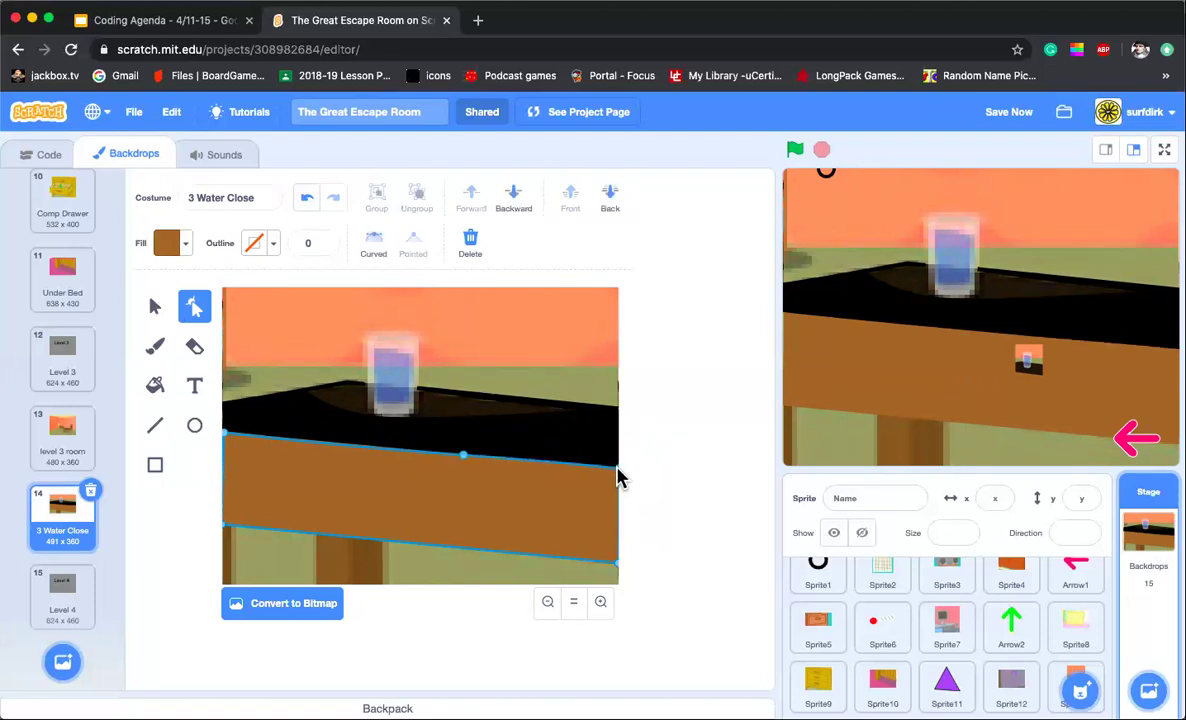
pyautogui.click(553, 458)
pyautogui.click(520, 535)
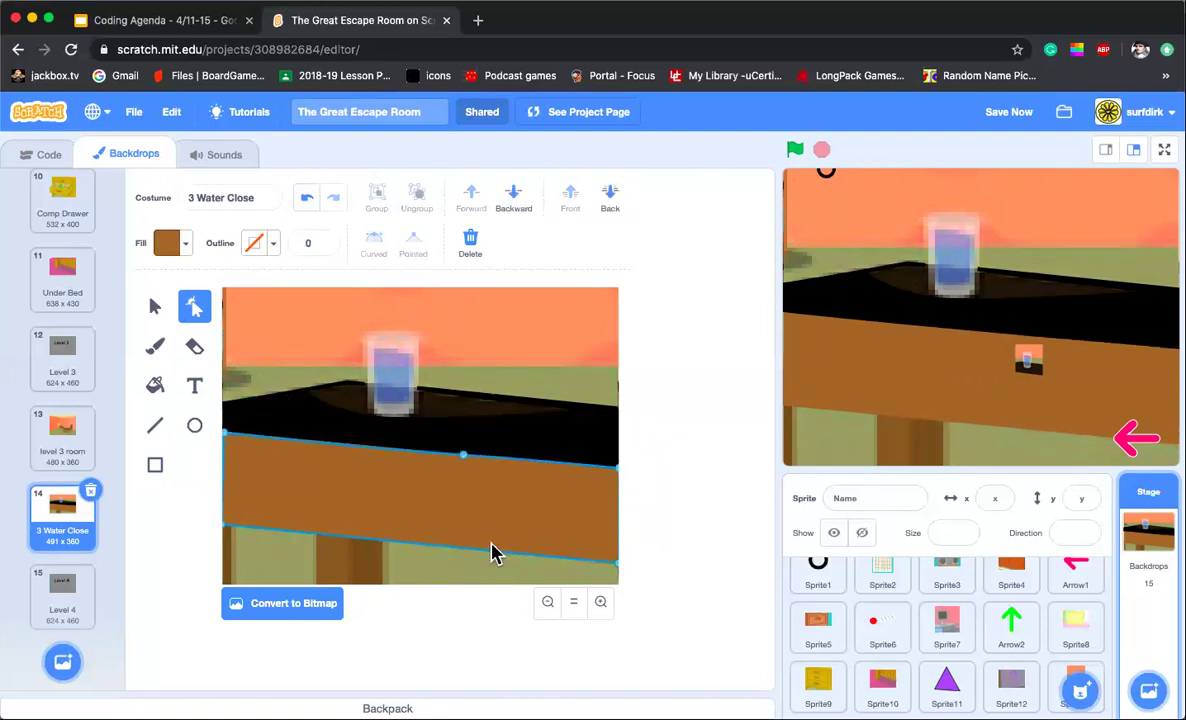
pyautogui.click(485, 424)
pyautogui.click(477, 400)
pyautogui.click(527, 383)
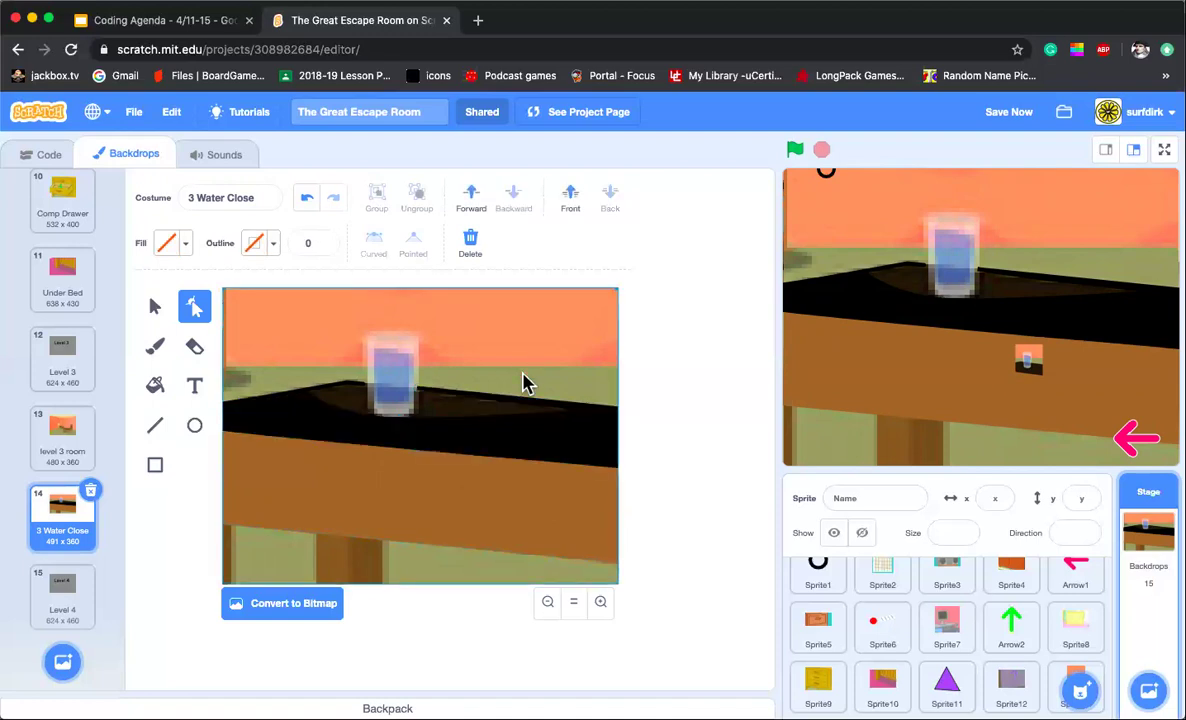
pyautogui.click(297, 399)
# Step: Draw a rectangle without outline over the glass, filled with sampled wall green lightened to color 17, saturation 13 and brightness 91
pyautogui.click(157, 468)
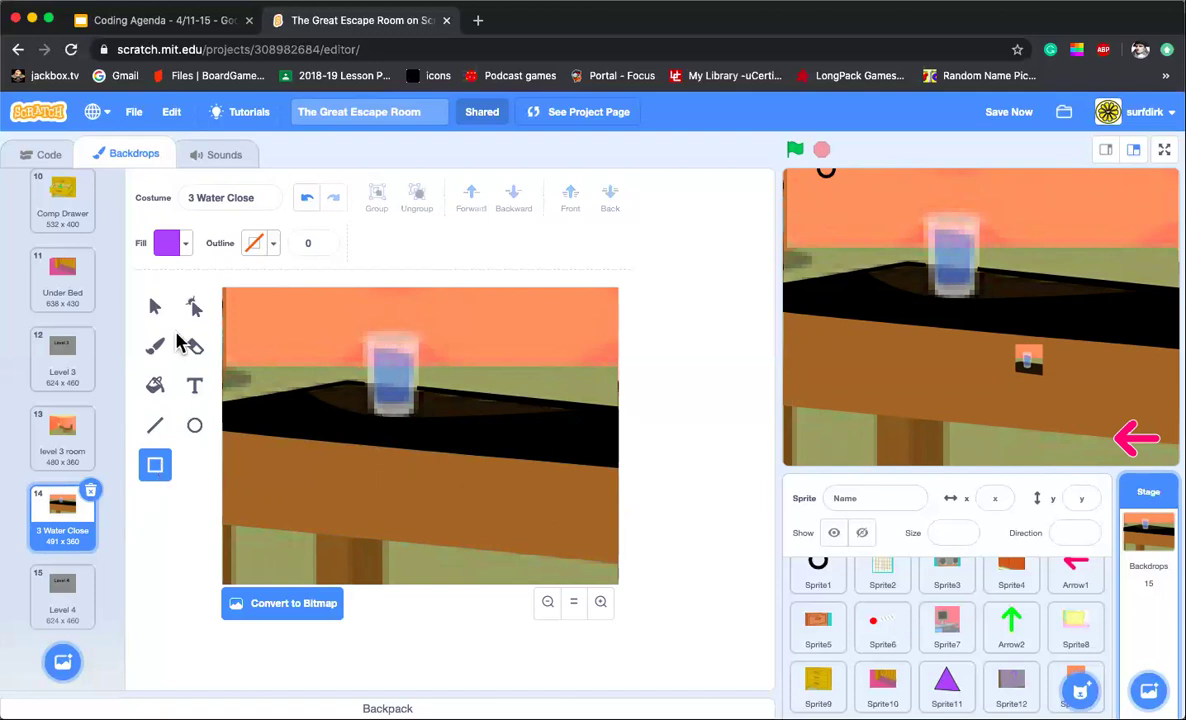
pyautogui.click(180, 243)
pyautogui.click(209, 434)
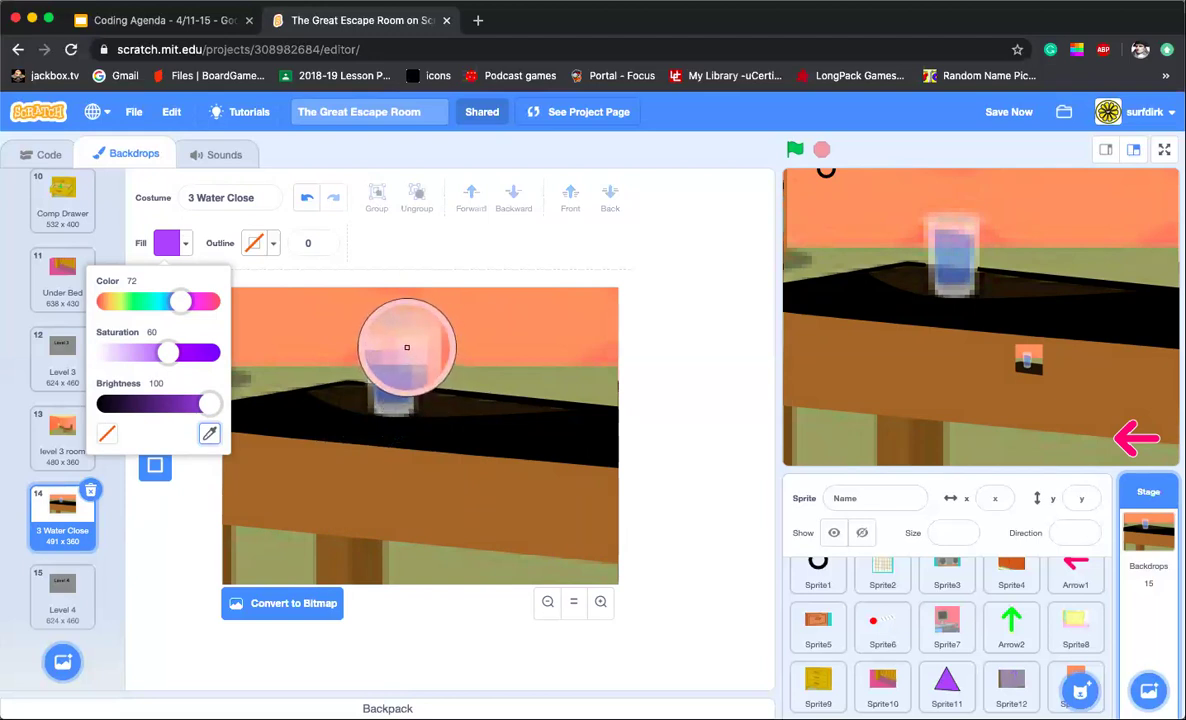
pyautogui.click(372, 385)
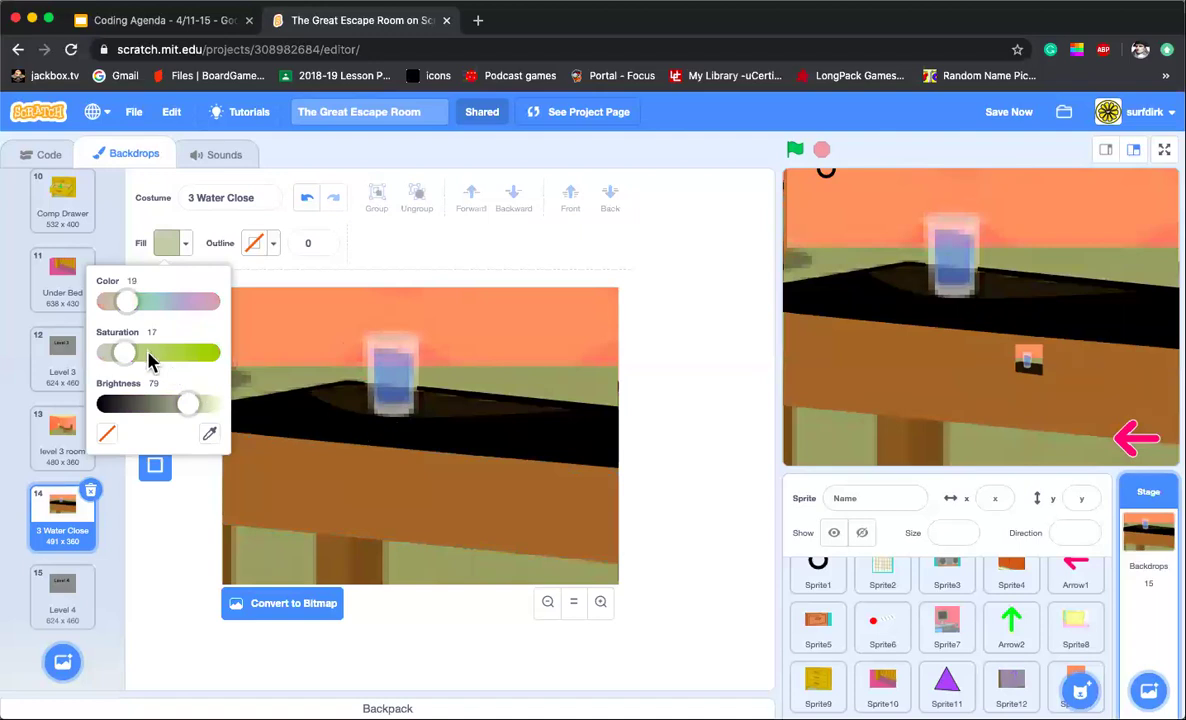
pyautogui.moveTo(127, 357); pyautogui.dragTo(113, 358)
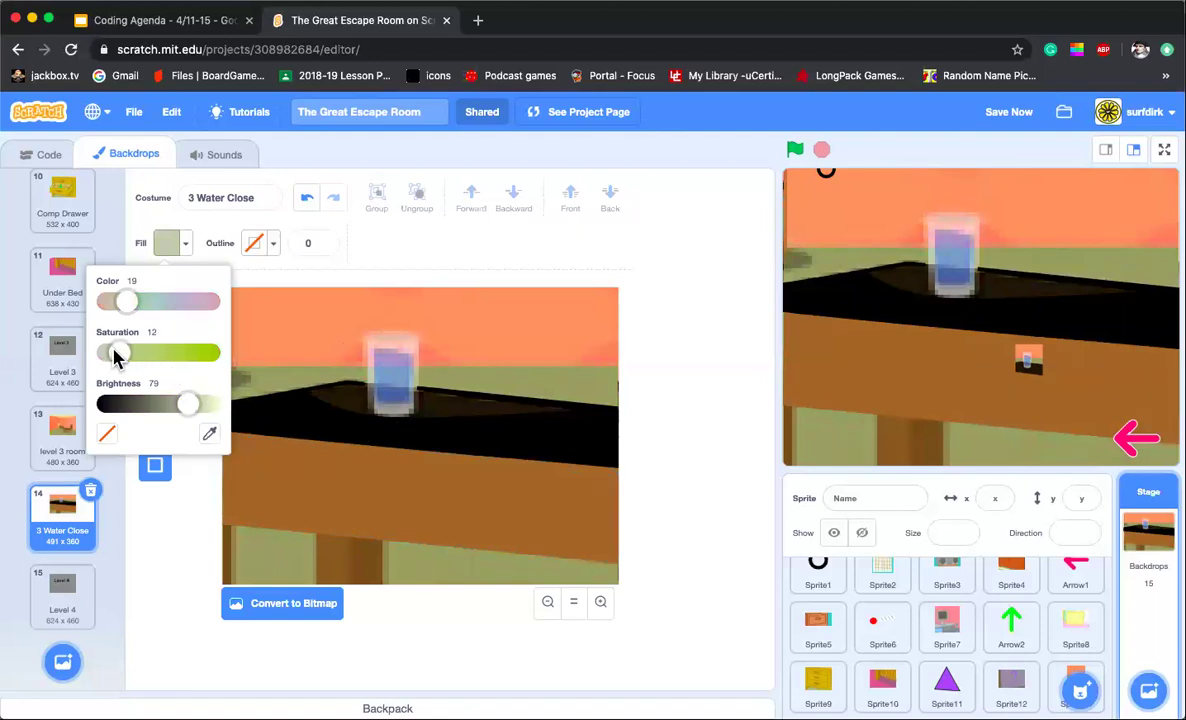
pyautogui.moveTo(124, 302)
pyautogui.mouseDown()
pyautogui.moveTo(108, 303)
pyautogui.moveTo(123, 305)
pyautogui.mouseUp()
pyautogui.moveTo(189, 403); pyautogui.dragTo(210, 408)
pyautogui.click(185, 519)
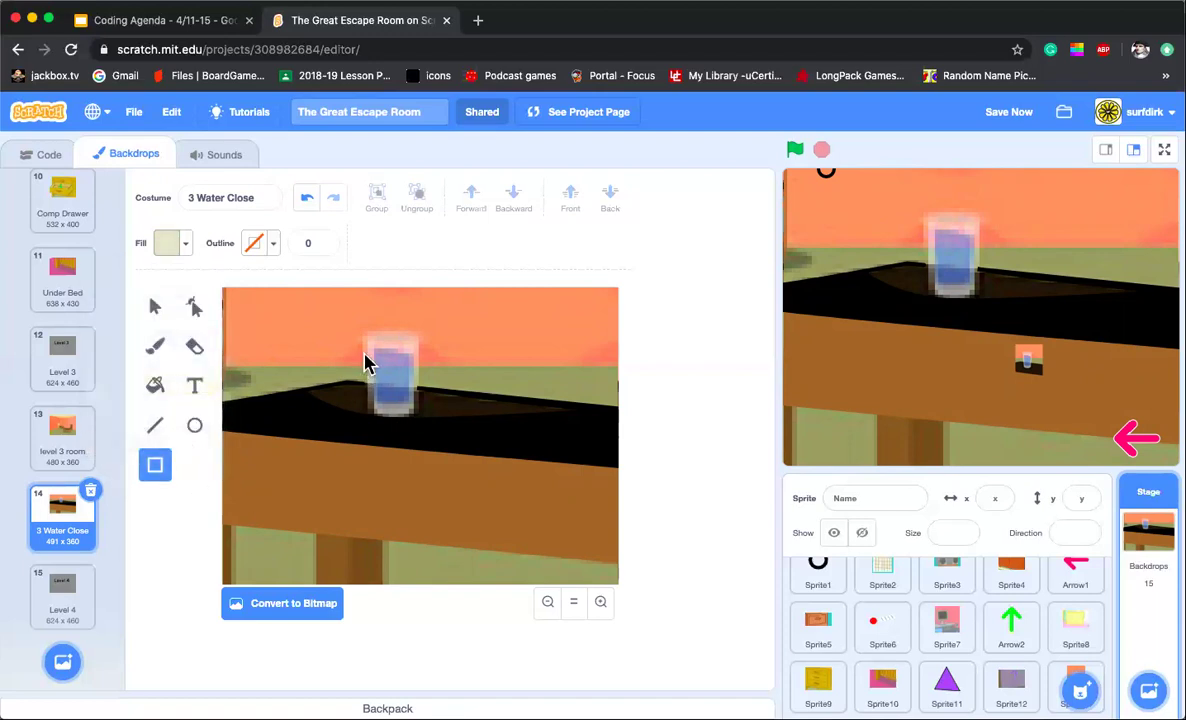
pyautogui.moveTo(367, 334); pyautogui.dragTo(420, 425)
# Step: Reshape the pale rectangle into a glass by narrowing its base, curving the bottom edge downward and dipping the top edge
pyautogui.click(194, 306)
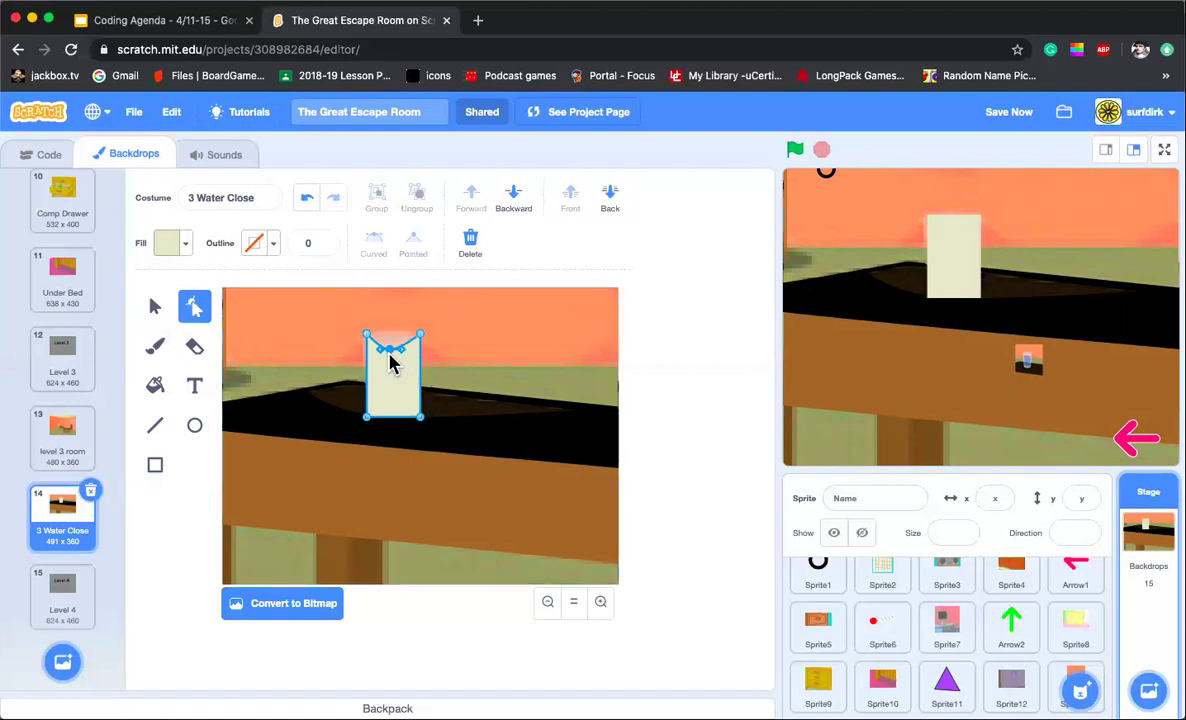
pyautogui.click(392, 334)
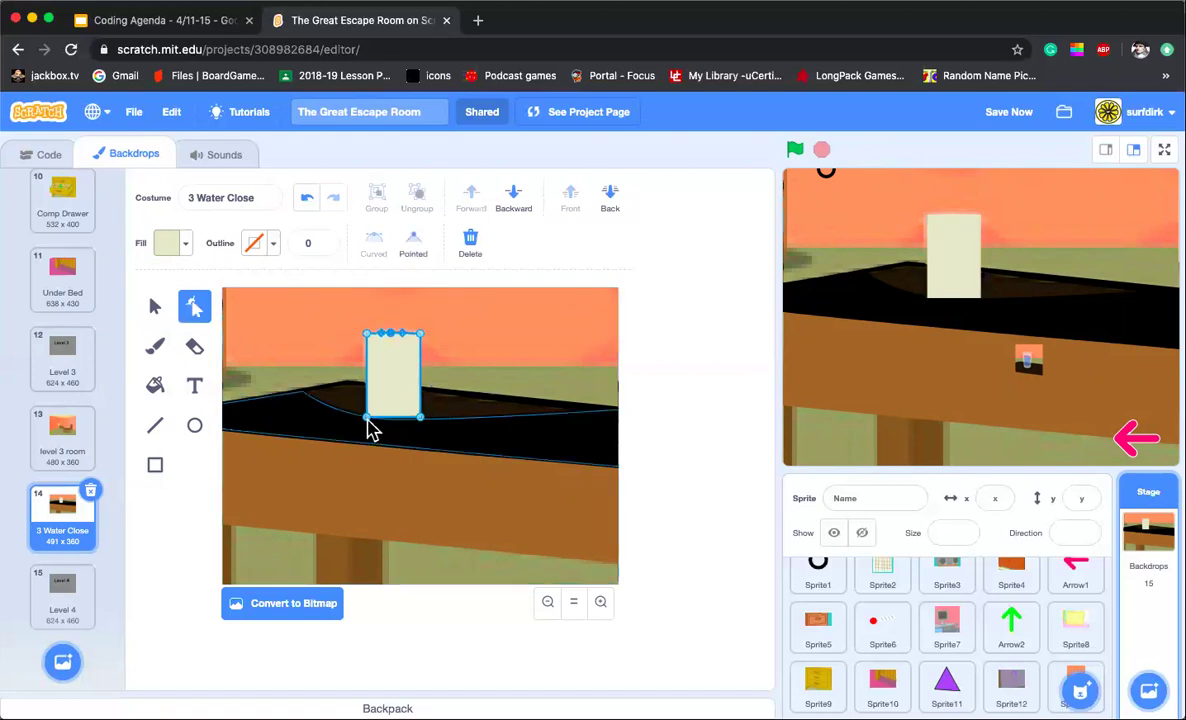
pyautogui.moveTo(367, 417); pyautogui.dragTo(414, 417)
pyautogui.moveTo(422, 334); pyautogui.dragTo(419, 333)
pyautogui.click(390, 412)
pyautogui.moveTo(388, 412); pyautogui.dragTo(390, 418)
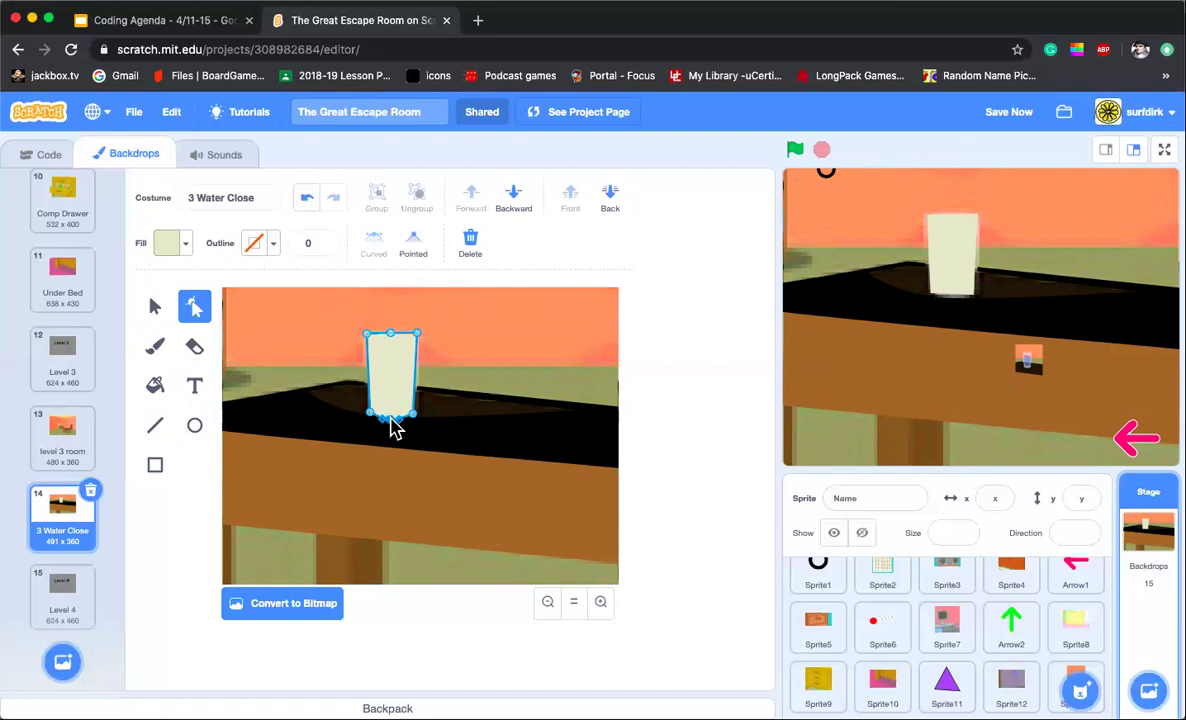
pyautogui.moveTo(392, 335); pyautogui.dragTo(393, 341)
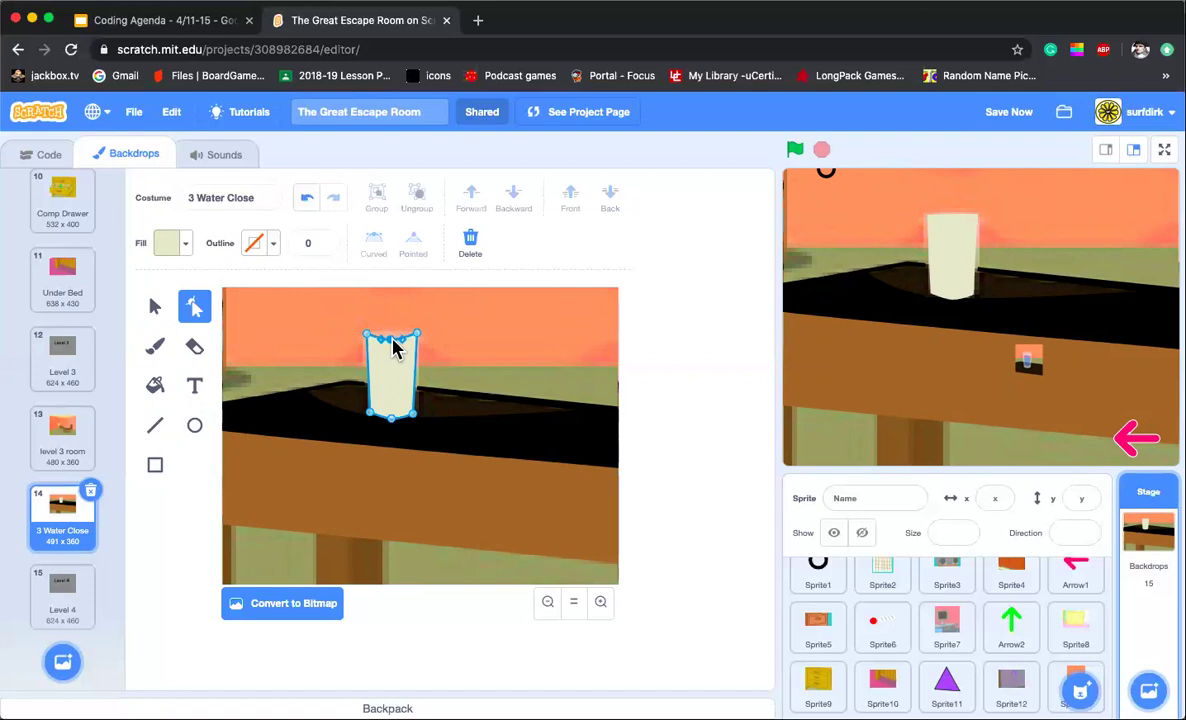
pyautogui.click(240, 408)
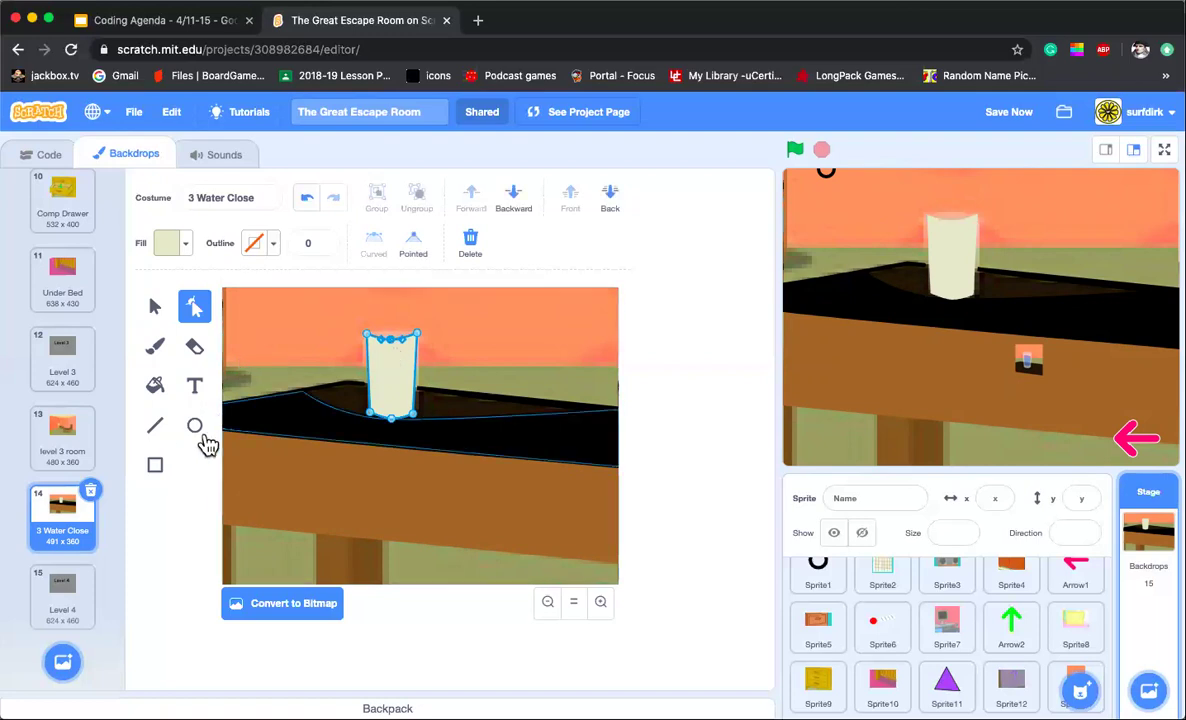
# Step: Draw an ellipse in the same pale fill over the glass's rim and stretch it to span the full rim width
pyautogui.click(197, 428)
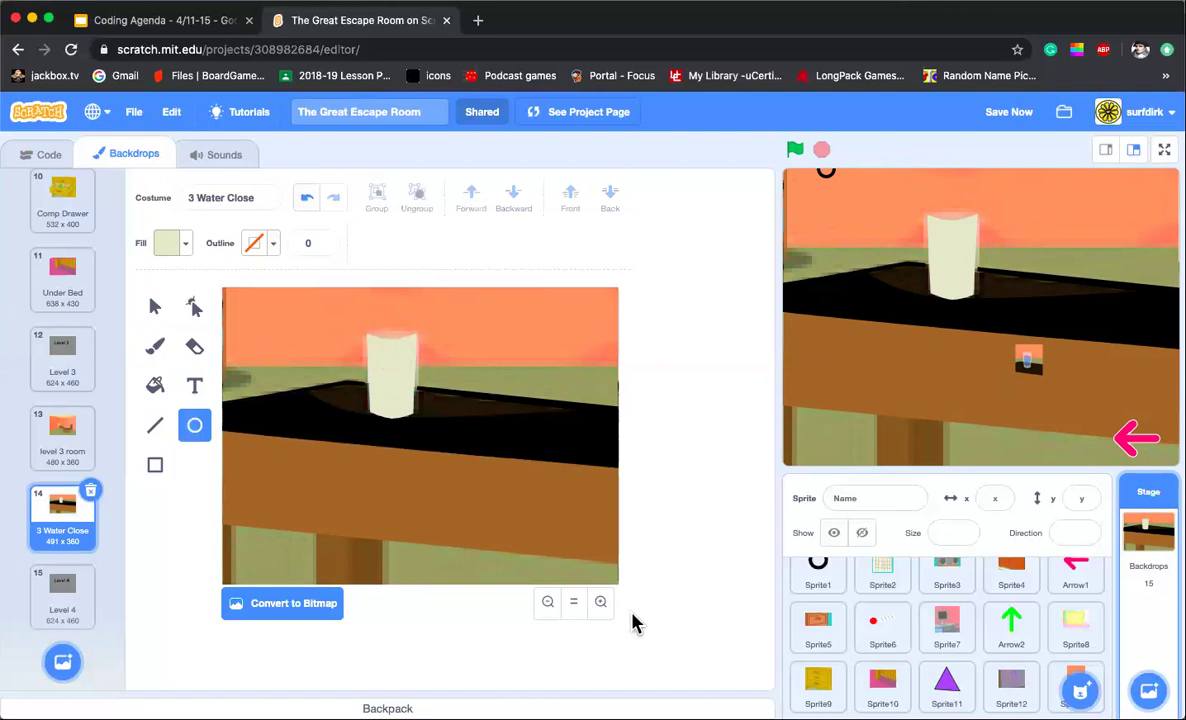
pyautogui.click(600, 602)
pyautogui.click(600, 602)
pyautogui.click(600, 602)
pyautogui.click(600, 602)
pyautogui.scroll(10, 395, 435)
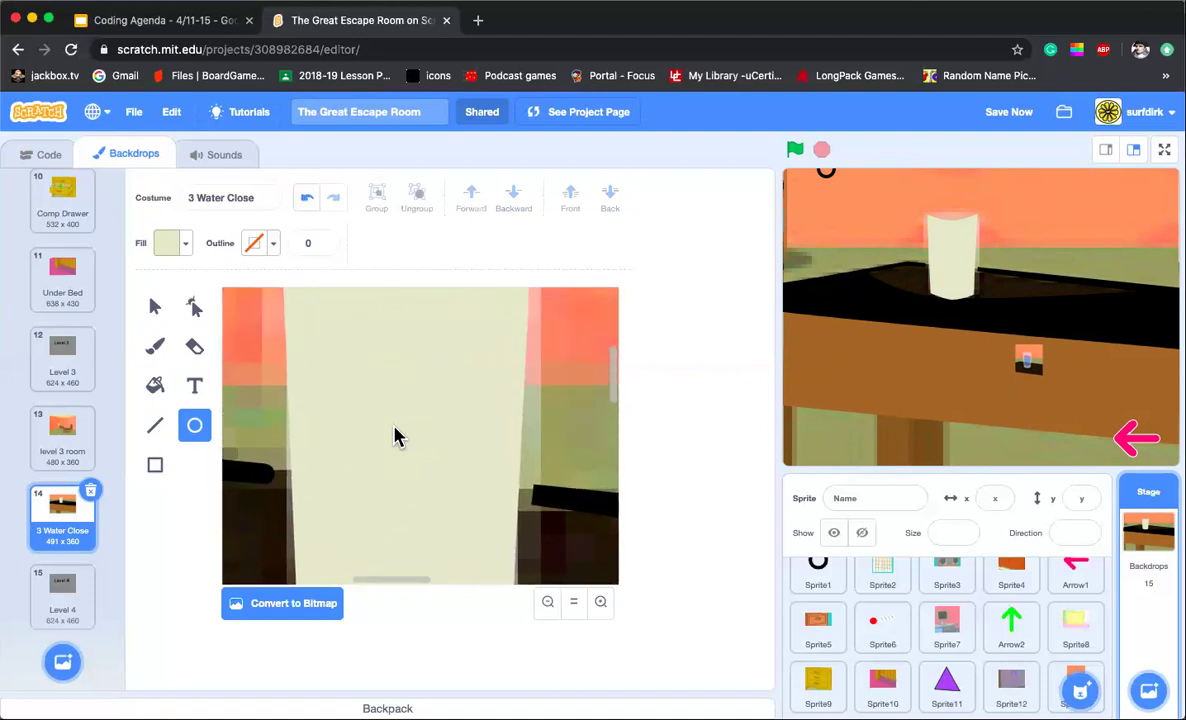
pyautogui.scroll(4, 395, 435)
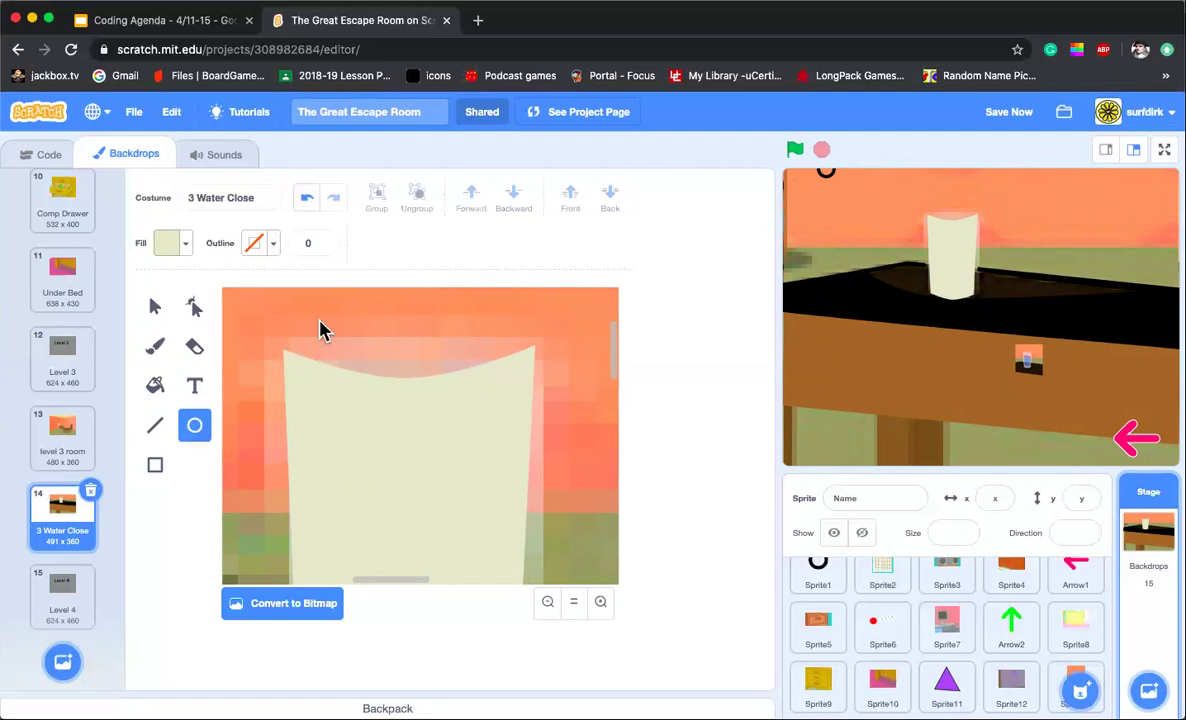
pyautogui.moveTo(319, 321); pyautogui.dragTo(553, 460)
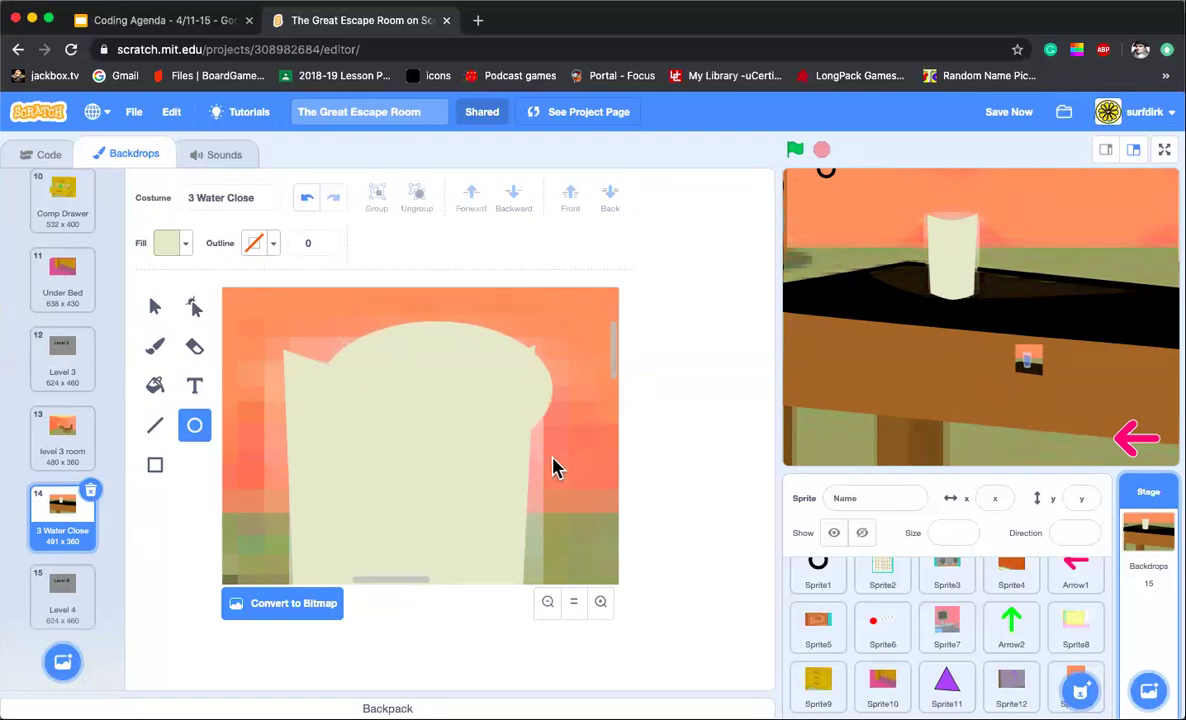
pyautogui.click(195, 308)
pyautogui.moveTo(443, 360); pyautogui.dragTo(405, 318)
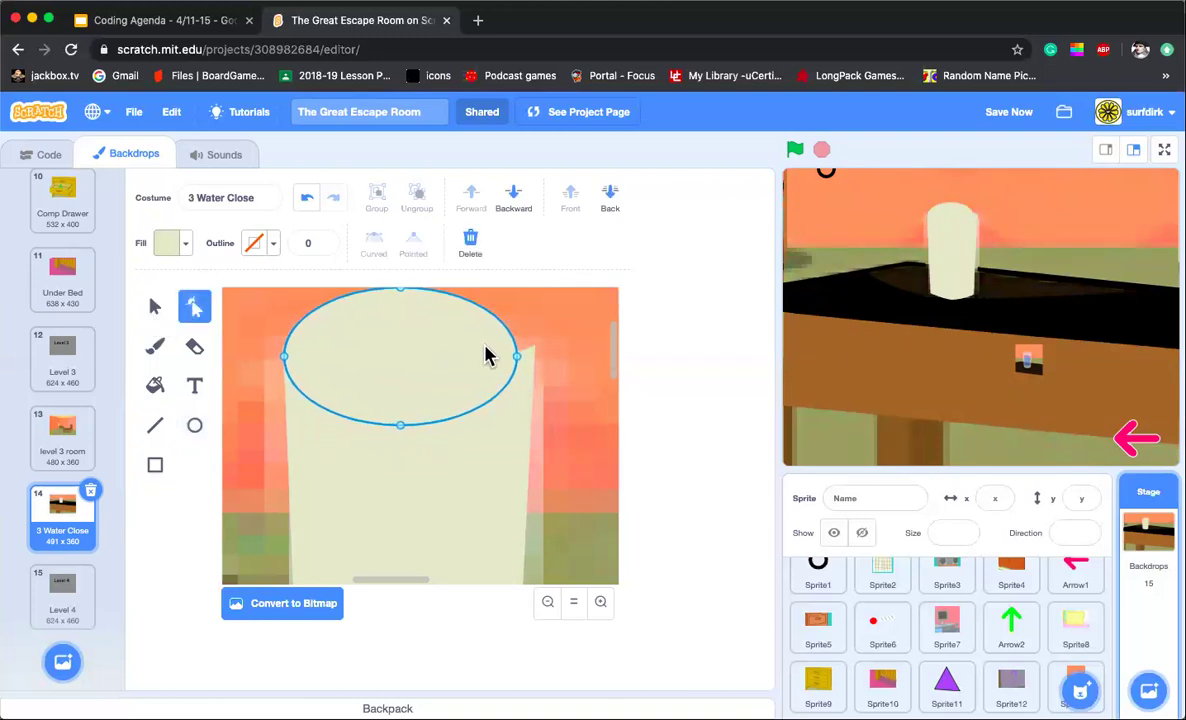
pyautogui.click(517, 356)
pyautogui.moveTo(520, 363); pyautogui.dragTo(535, 351)
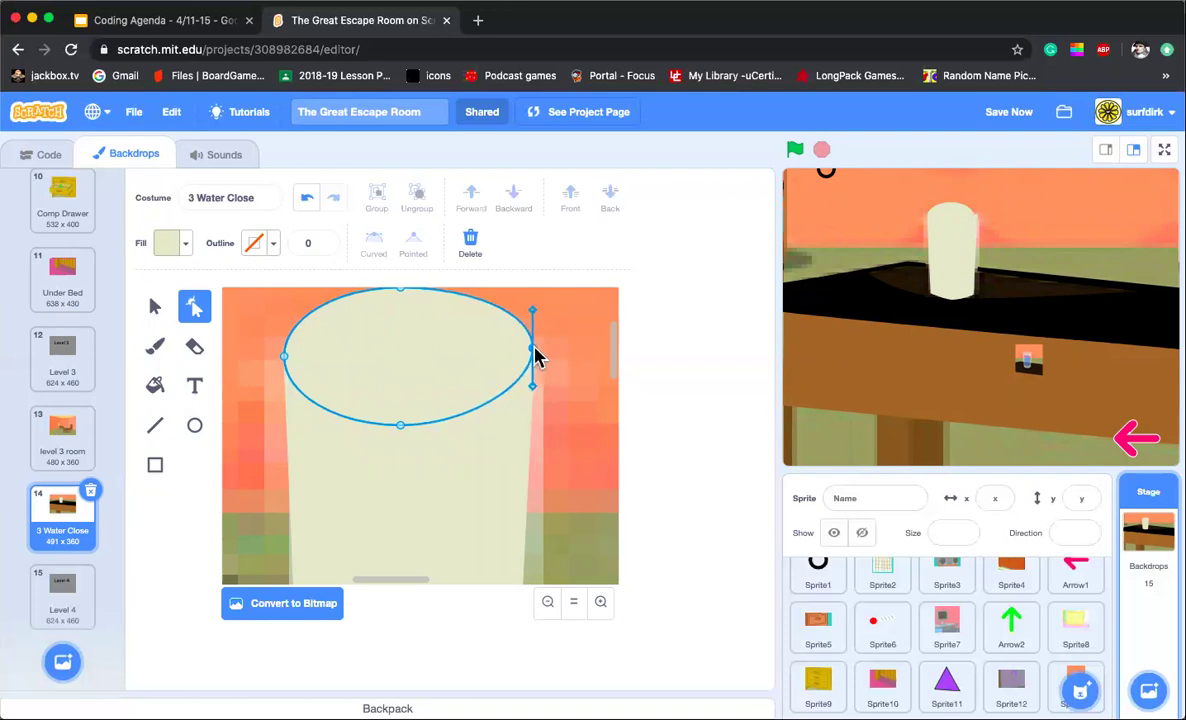
# Step: Flatten the ellipse into a shallow rim opening by lowering its upper points and raising its lower curve
pyautogui.scroll(1, 480, 332)
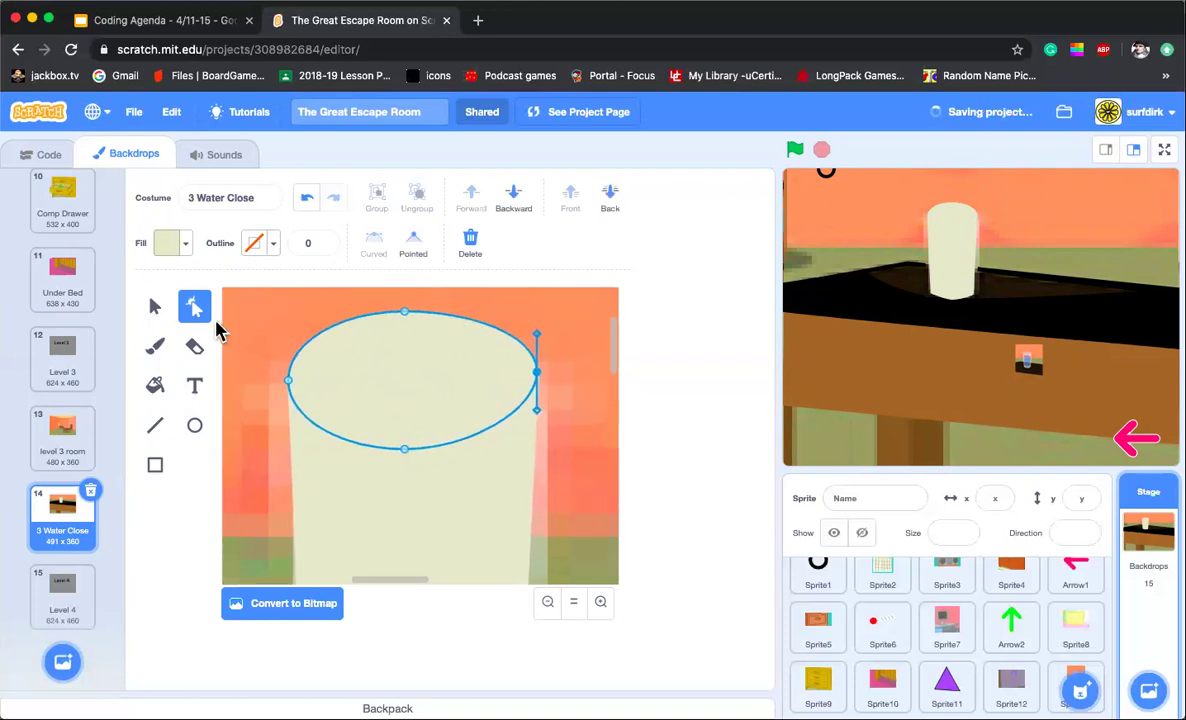
pyautogui.moveTo(407, 318); pyautogui.dragTo(409, 362)
pyautogui.click(537, 377)
pyautogui.moveTo(540, 337); pyautogui.dragTo(533, 369)
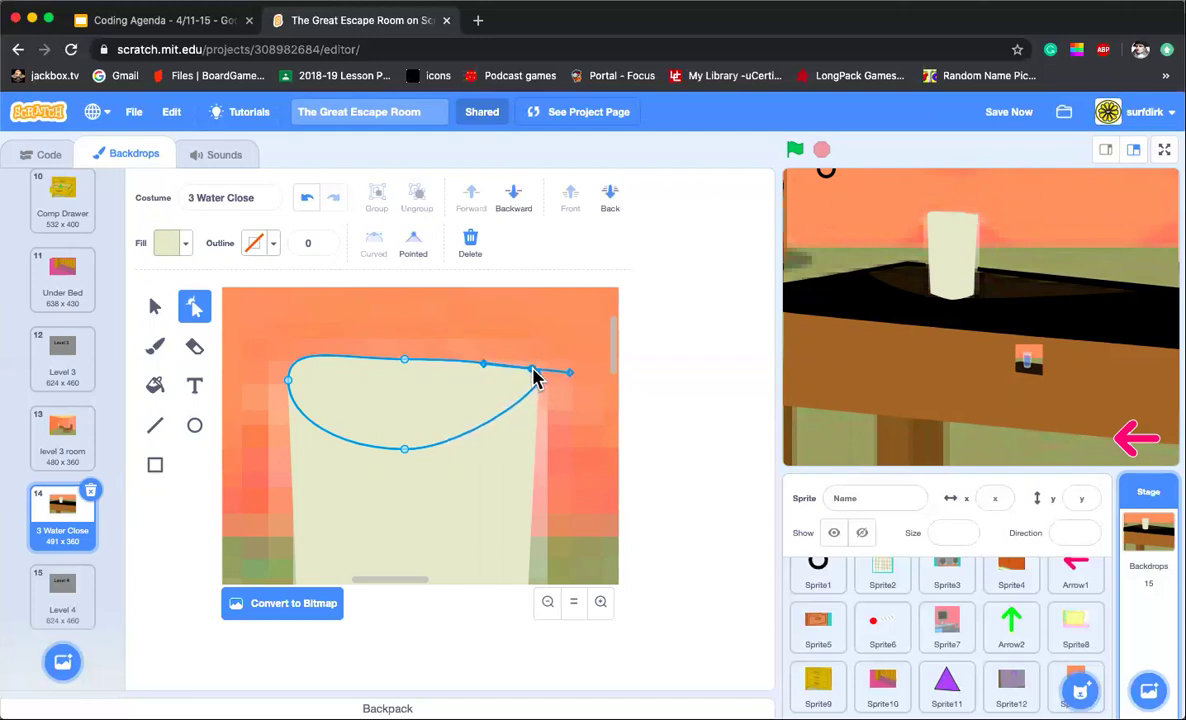
pyautogui.click(405, 366)
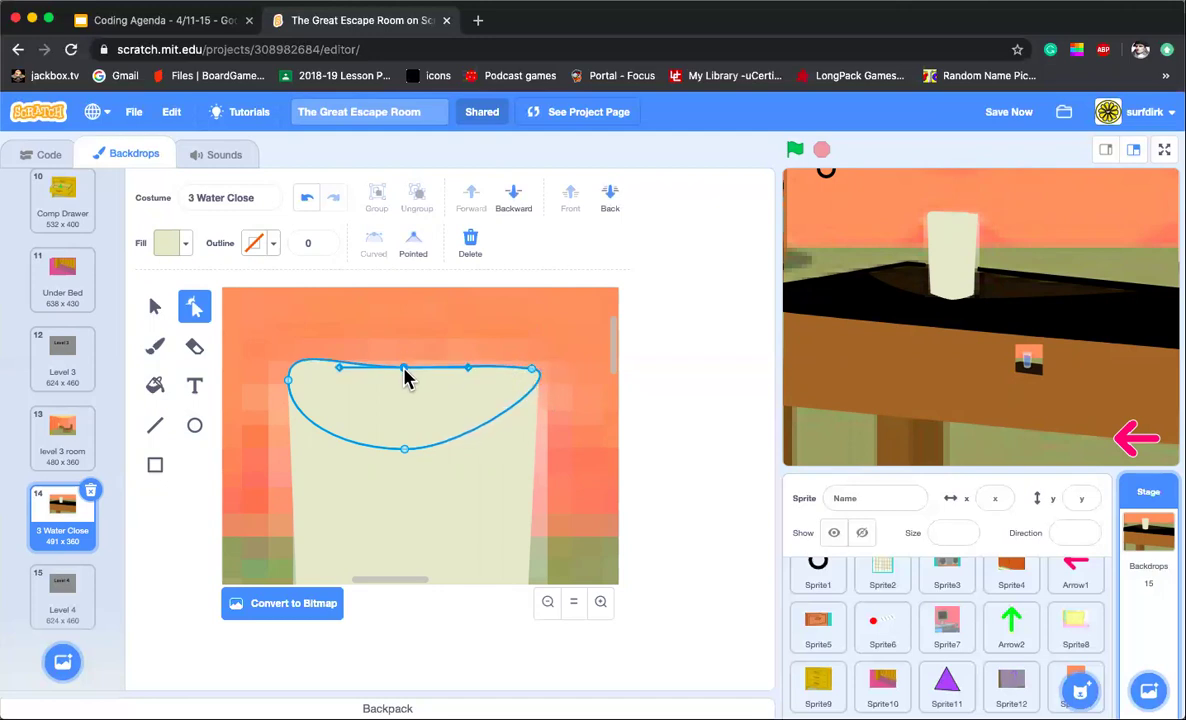
pyautogui.click(290, 377)
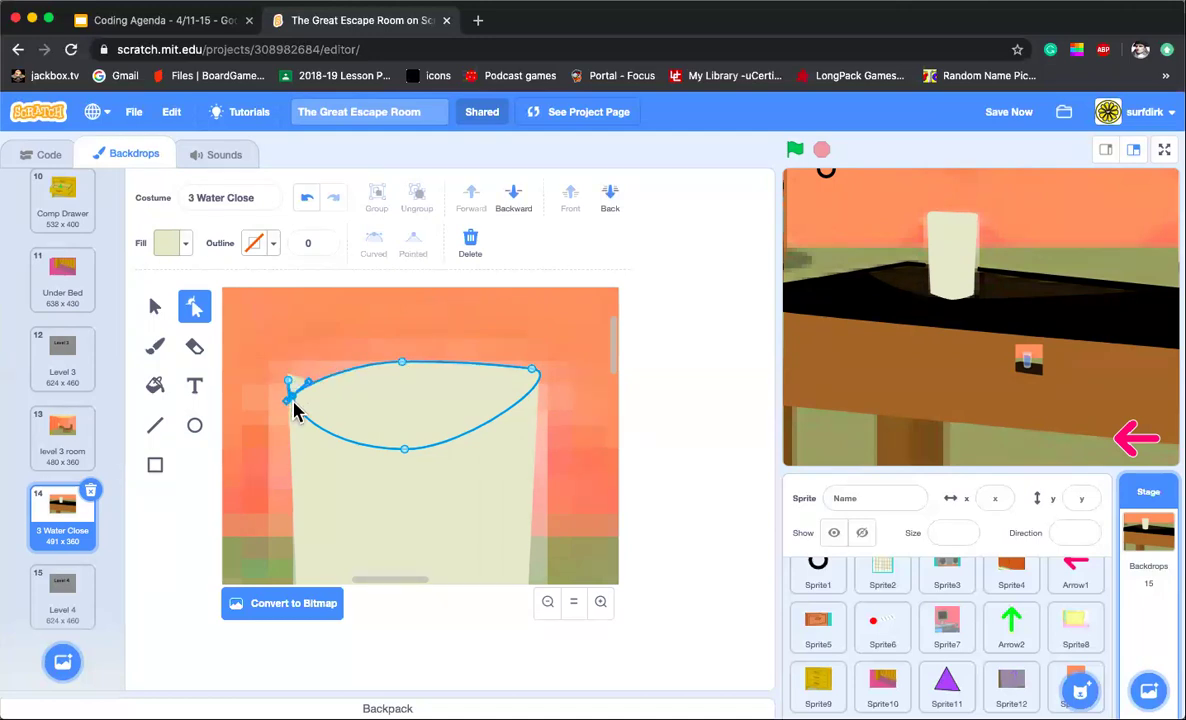
pyautogui.moveTo(290, 375); pyautogui.dragTo(316, 373)
pyautogui.moveTo(405, 449); pyautogui.dragTo(444, 417)
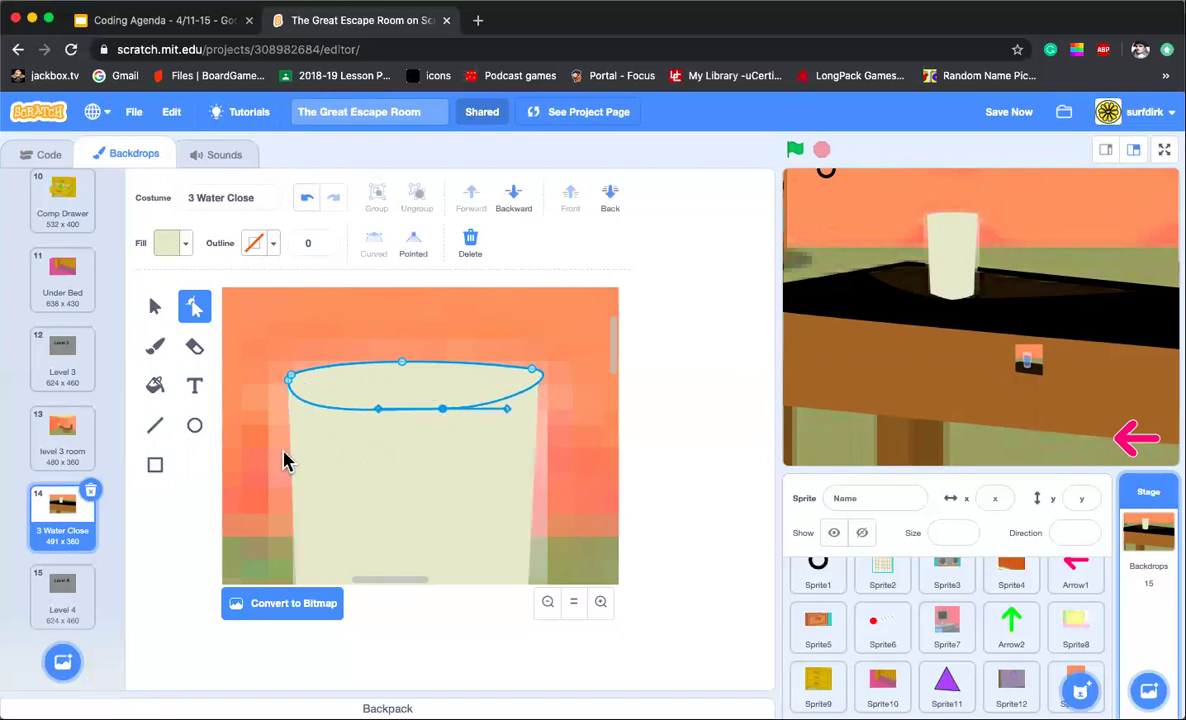
# Step: Recolor the rim ellipse light blue with color 51 and saturation 10
pyautogui.click(170, 245)
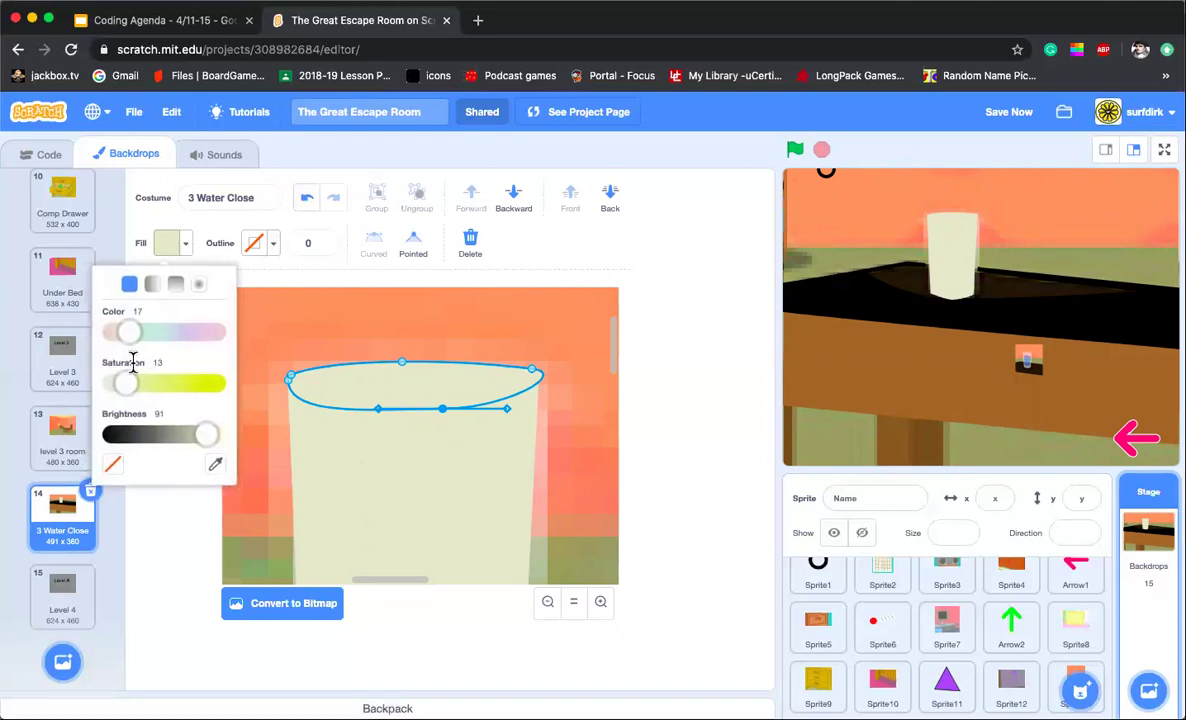
pyautogui.moveTo(135, 338); pyautogui.dragTo(167, 338)
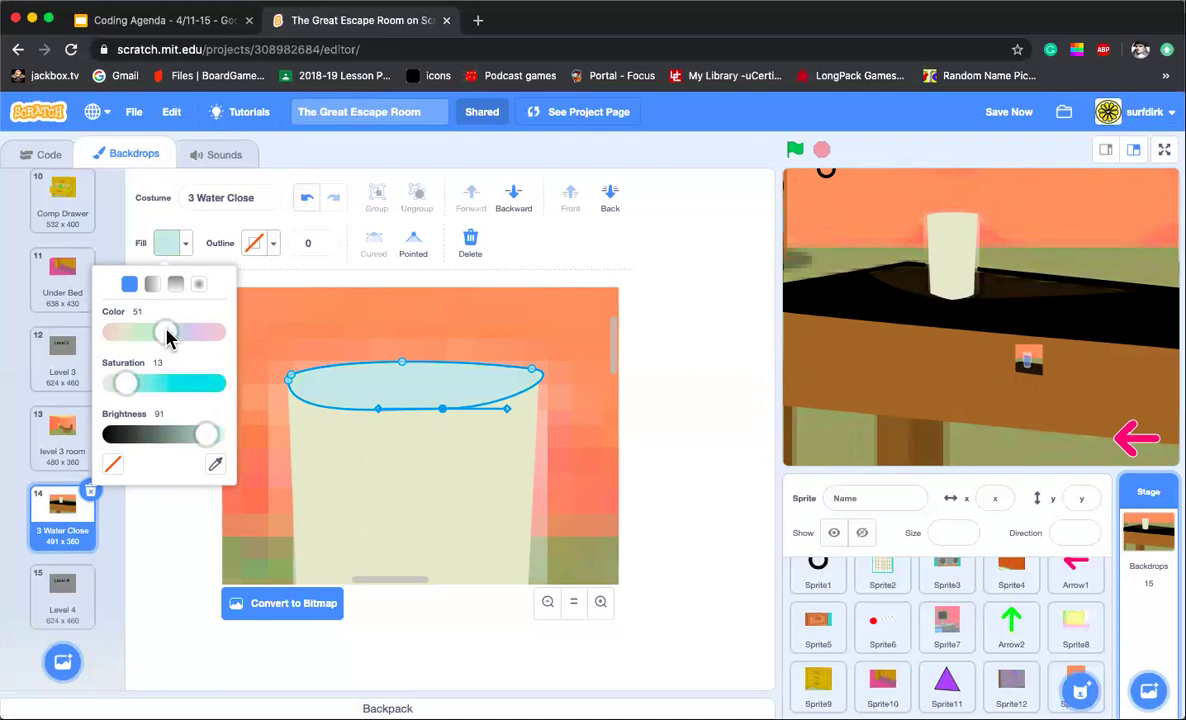
pyautogui.moveTo(122, 380); pyautogui.dragTo(117, 381)
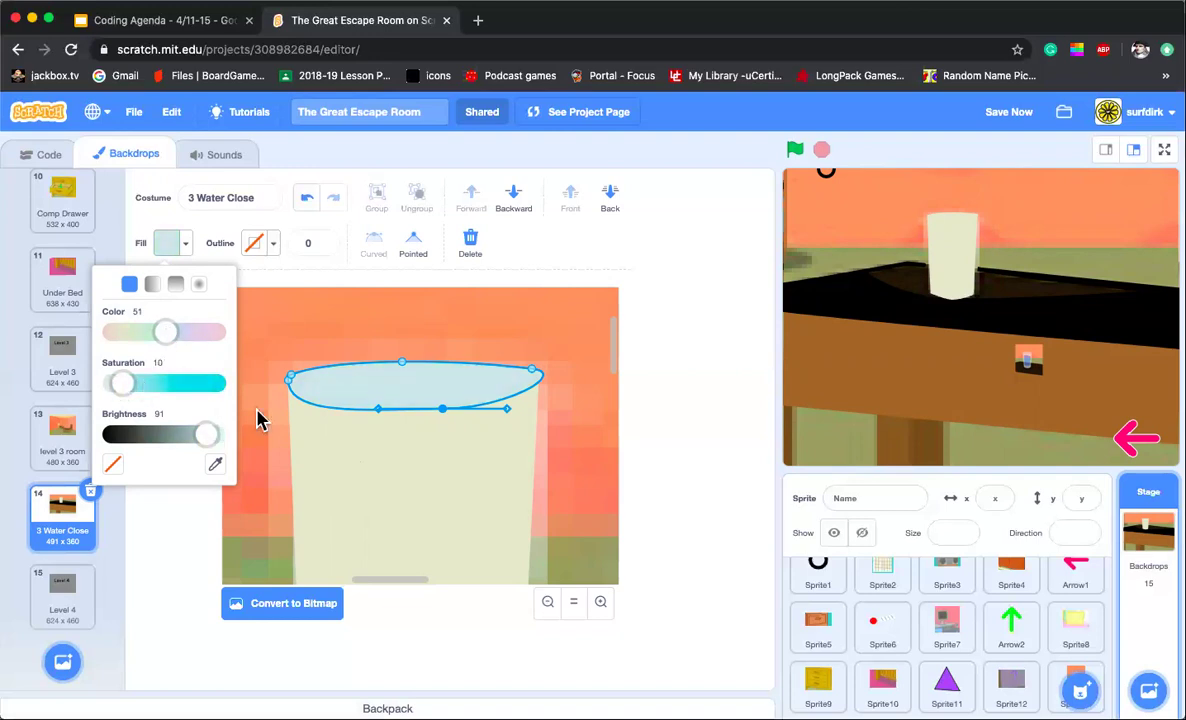
pyautogui.click(405, 450)
# Step: Duplicate the pale glass body, shrink the copy slightly and place it inside the glass below the rim
pyautogui.click(548, 602)
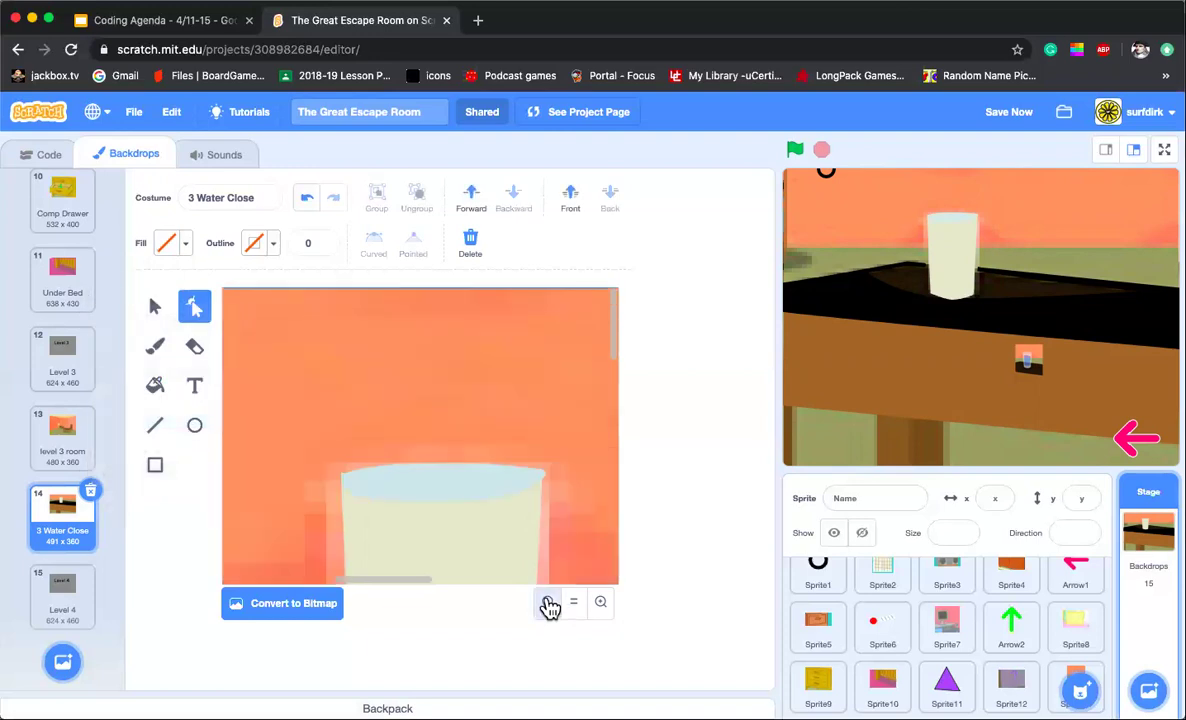
pyautogui.click(548, 602)
pyautogui.scroll(-5, 535, 466)
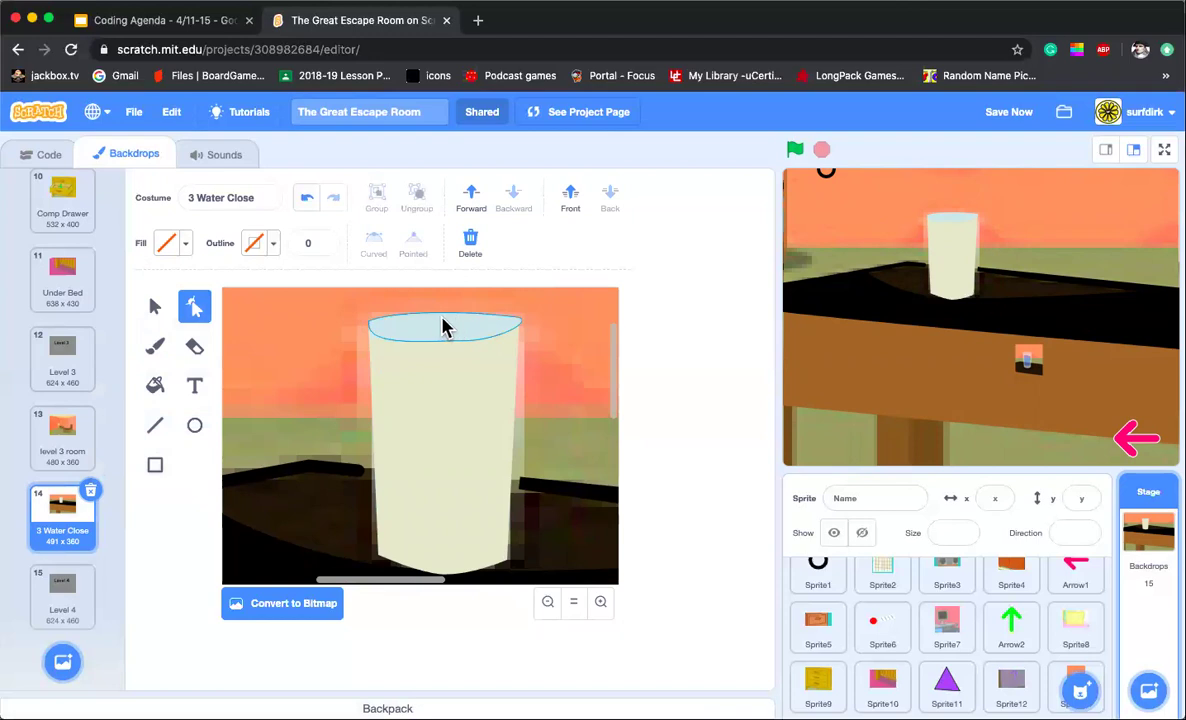
pyautogui.click(451, 360)
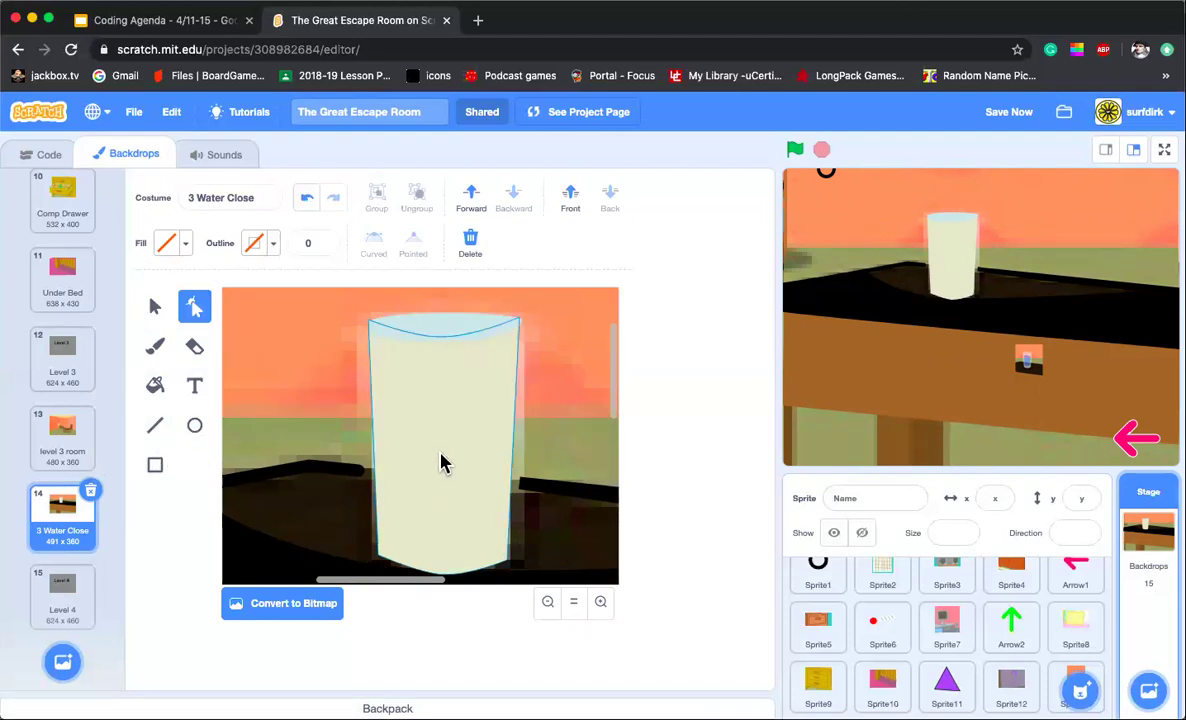
pyautogui.click(441, 462)
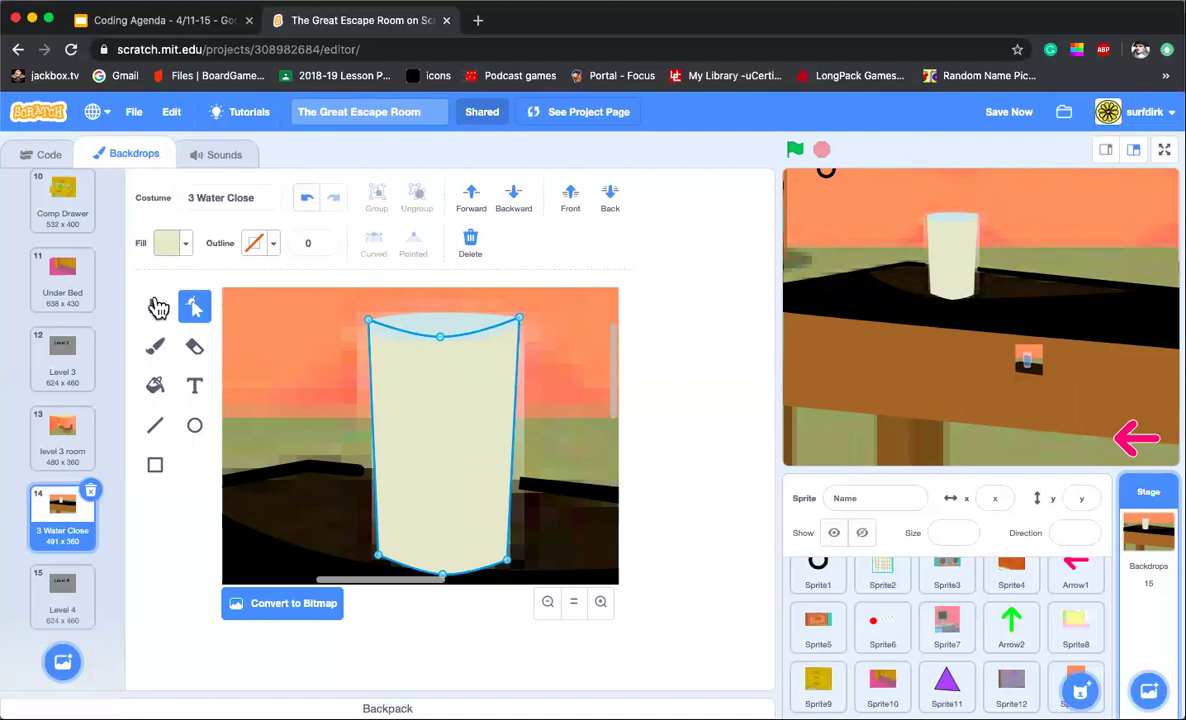
pyautogui.click(157, 307)
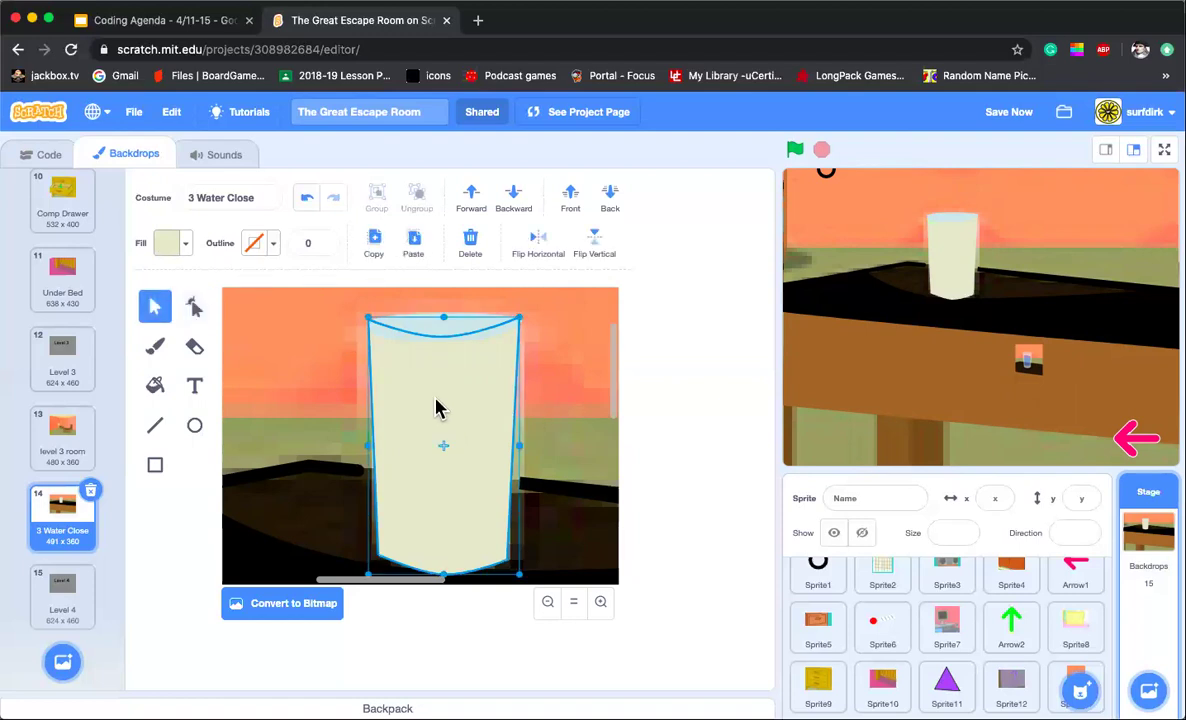
pyautogui.click(416, 246)
pyautogui.moveTo(380, 330); pyautogui.dragTo(401, 364)
pyautogui.moveTo(447, 413); pyautogui.dragTo(424, 389)
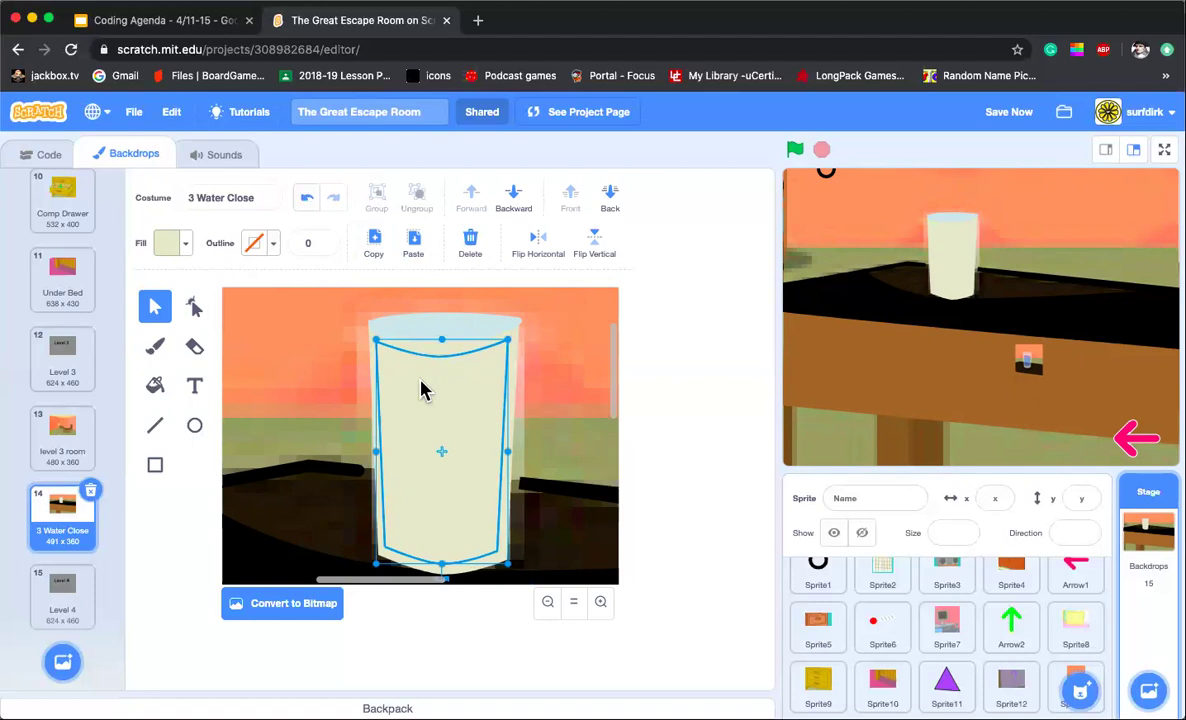
# Step: Recolor the inner glass copy light blue by setting its fill color to about 49
pyautogui.click(188, 245)
pyautogui.moveTo(122, 332); pyautogui.dragTo(159, 342)
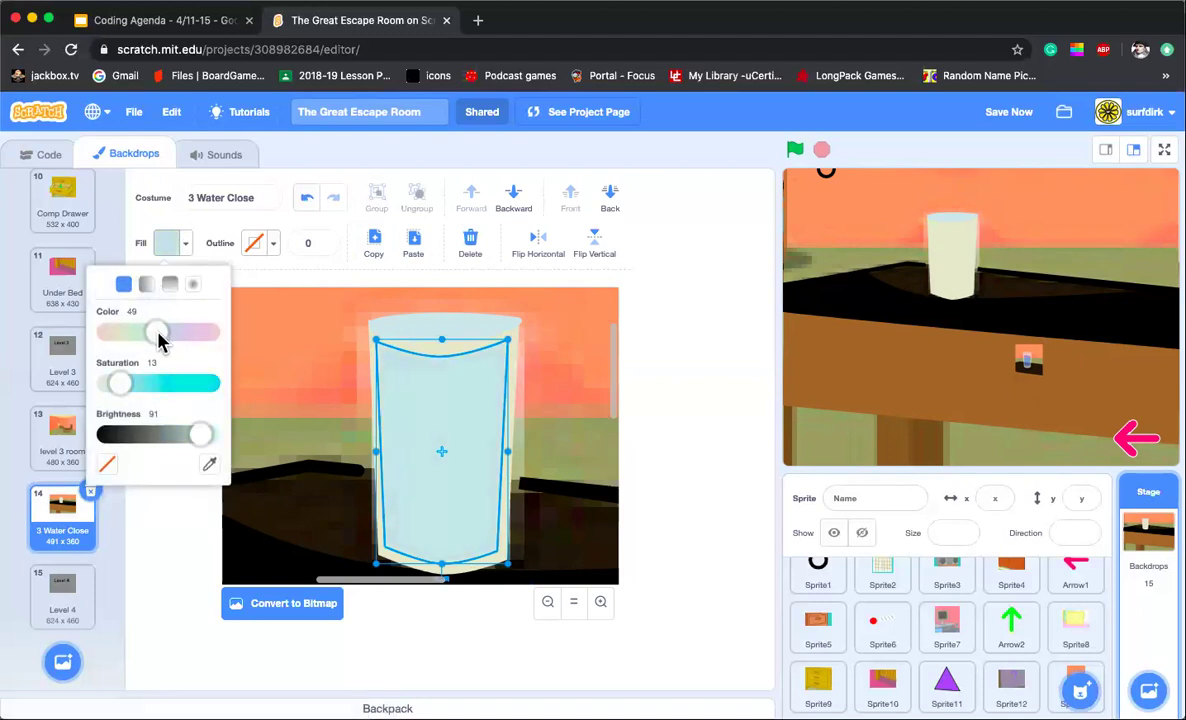
pyautogui.click(185, 518)
# Step: Reshape the light blue water by lowering its top edge and stretching its corner points out toward the glass outline
pyautogui.click(196, 308)
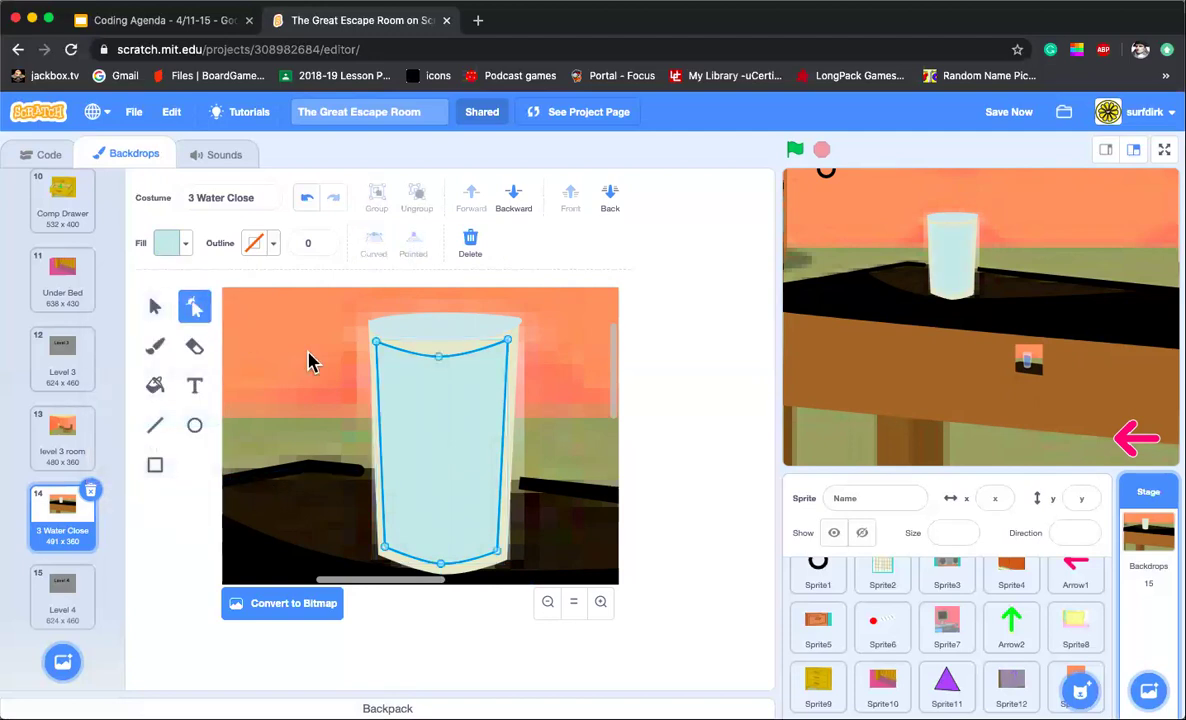
pyautogui.click(440, 358)
pyautogui.moveTo(378, 345); pyautogui.dragTo(436, 372)
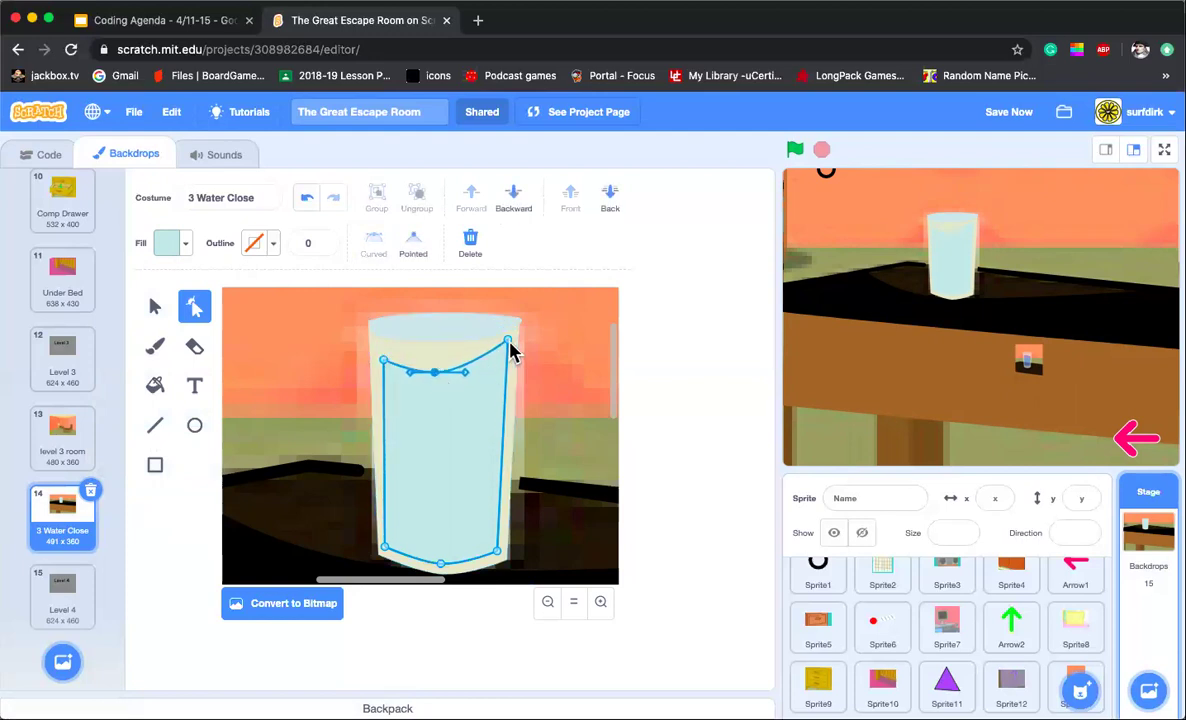
pyautogui.moveTo(510, 347); pyautogui.dragTo(511, 370)
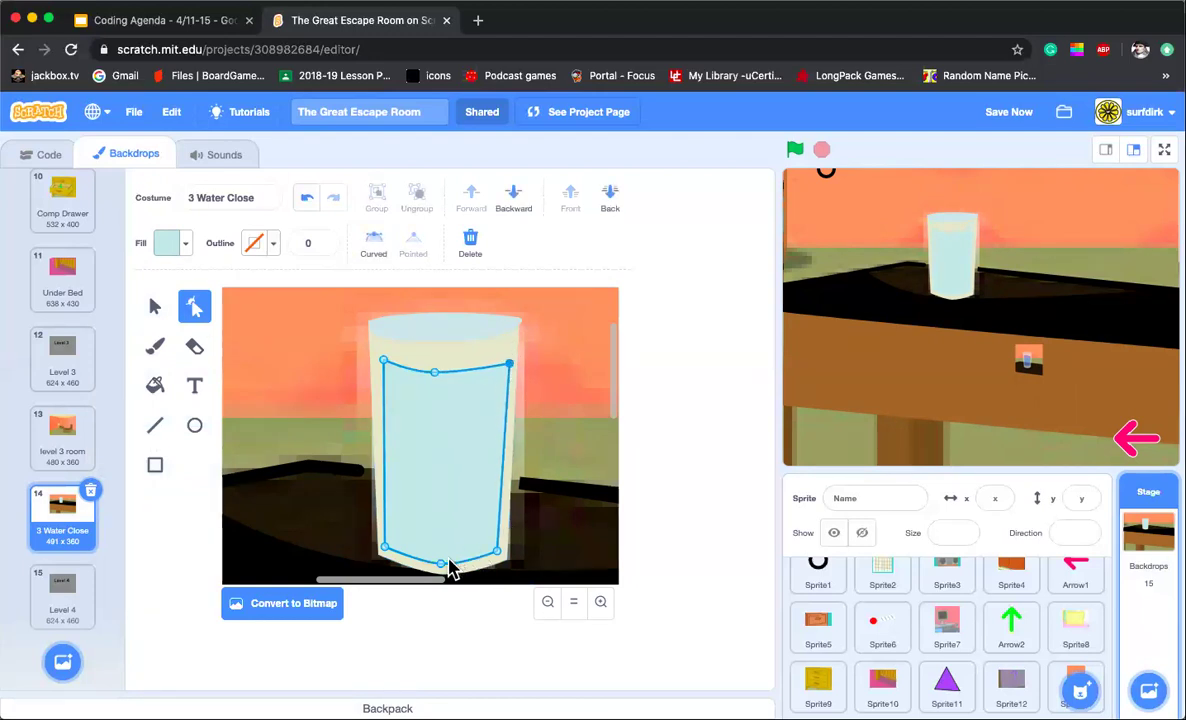
pyautogui.moveTo(443, 570); pyautogui.dragTo(505, 566)
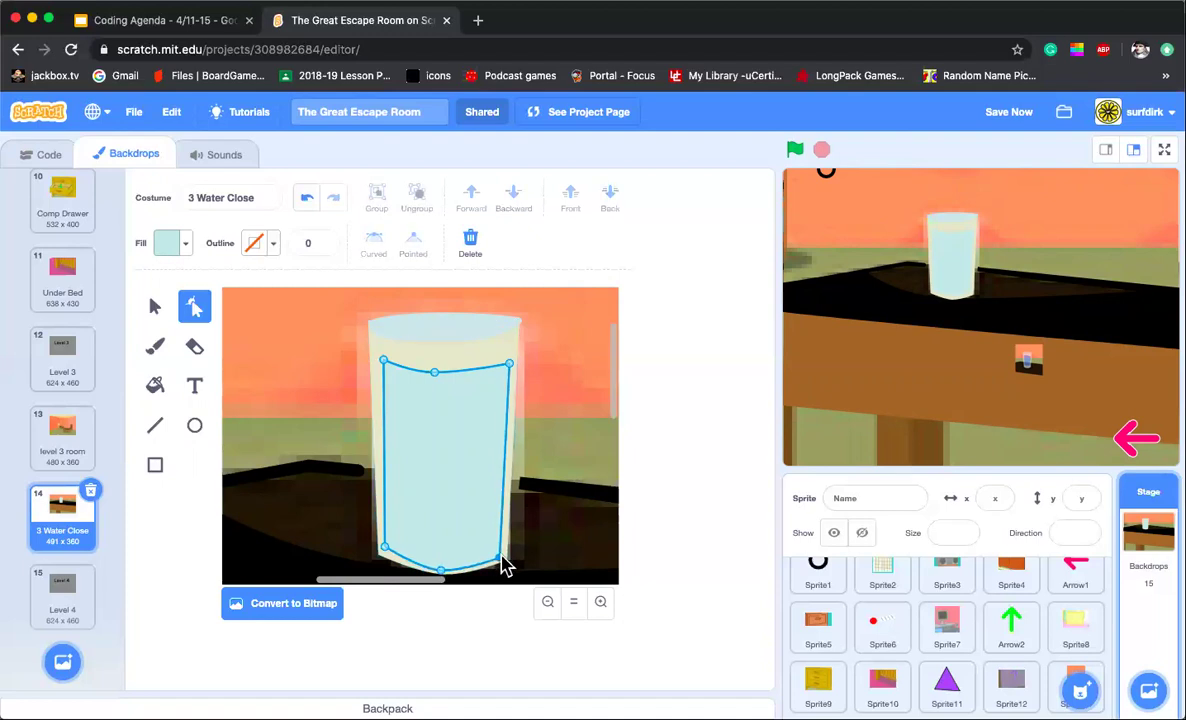
pyautogui.moveTo(386, 548); pyautogui.dragTo(389, 556)
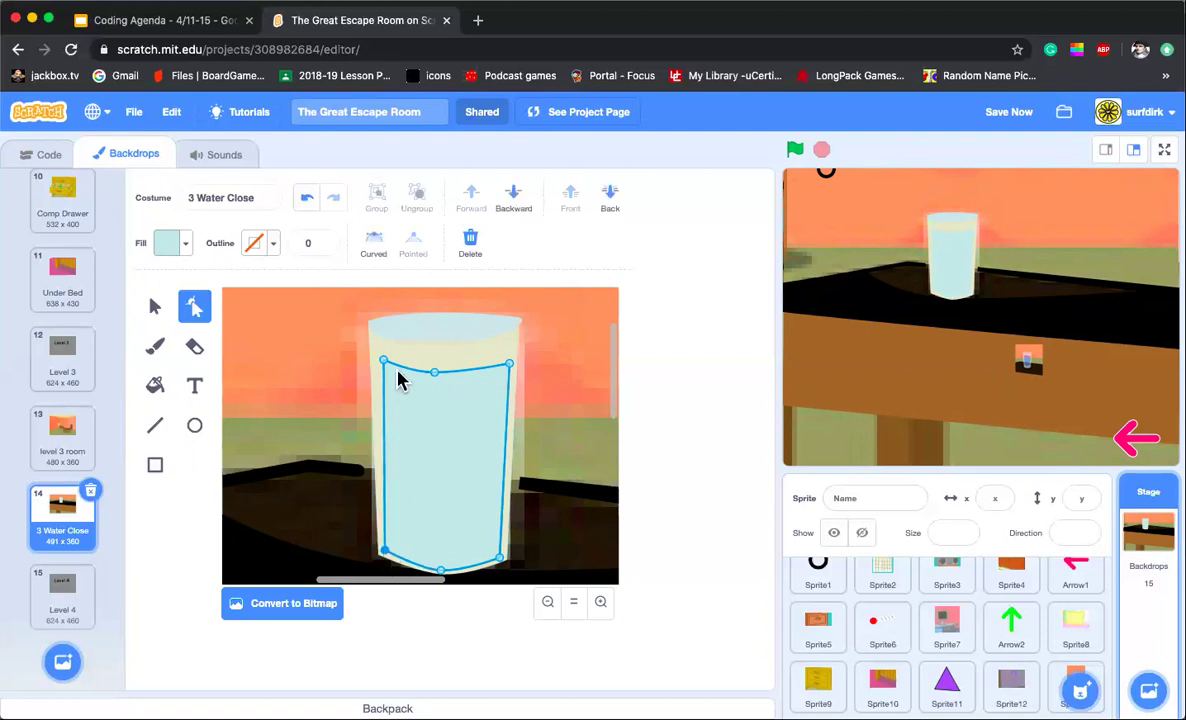
pyautogui.moveTo(386, 361); pyautogui.dragTo(377, 353)
pyautogui.moveTo(510, 366); pyautogui.dragTo(512, 357)
# Step: Move the rim ellipse down onto the water's top edge and pull its side points inward to fit the water's width
pyautogui.moveTo(443, 329); pyautogui.dragTo(446, 366)
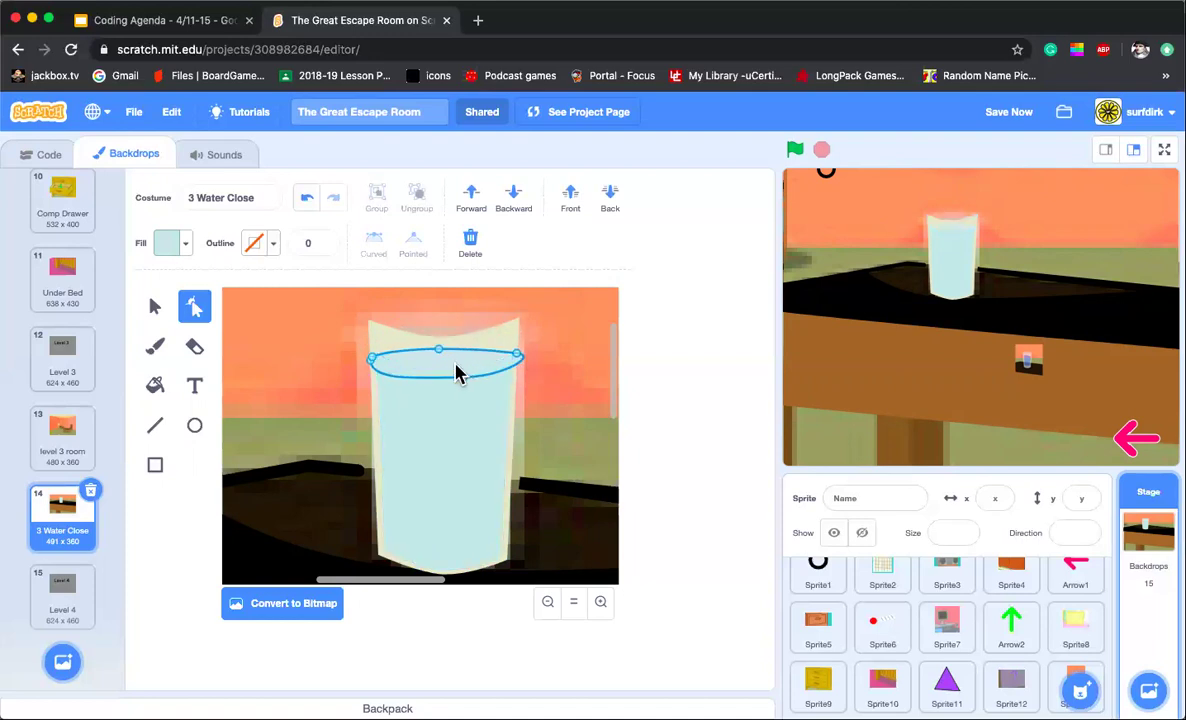
pyautogui.click(385, 367)
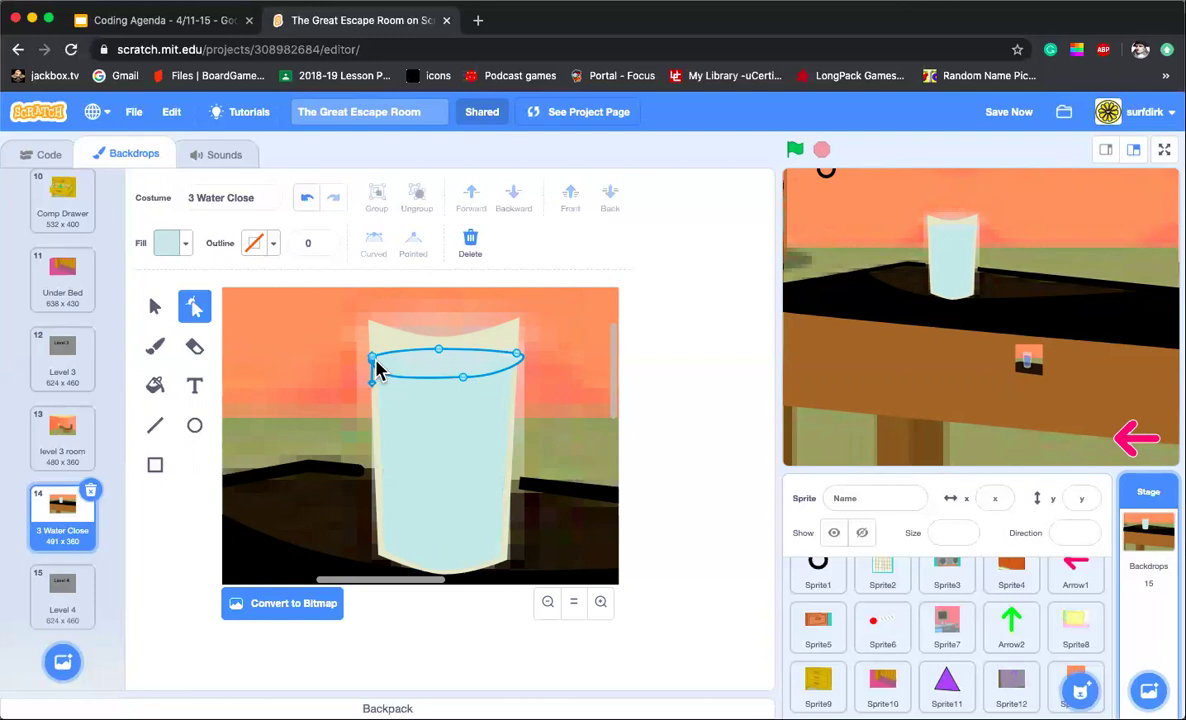
pyautogui.click(376, 367)
pyautogui.moveTo(374, 357); pyautogui.dragTo(378, 358)
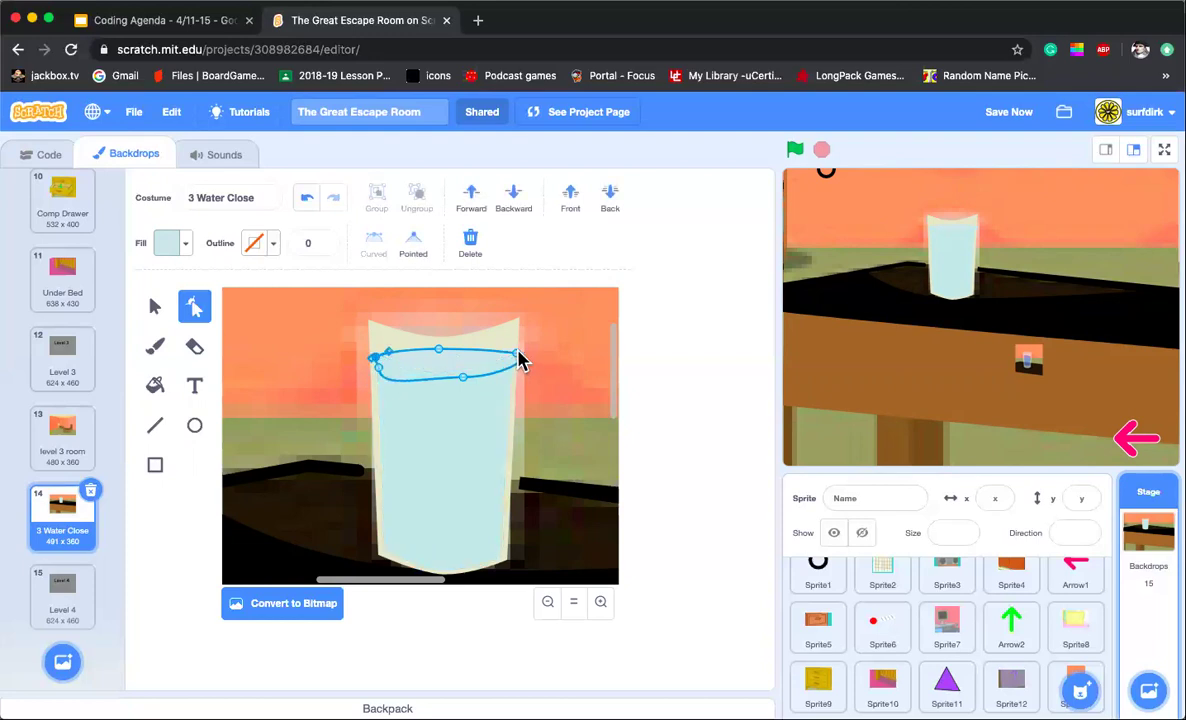
pyautogui.moveTo(519, 362); pyautogui.dragTo(503, 363)
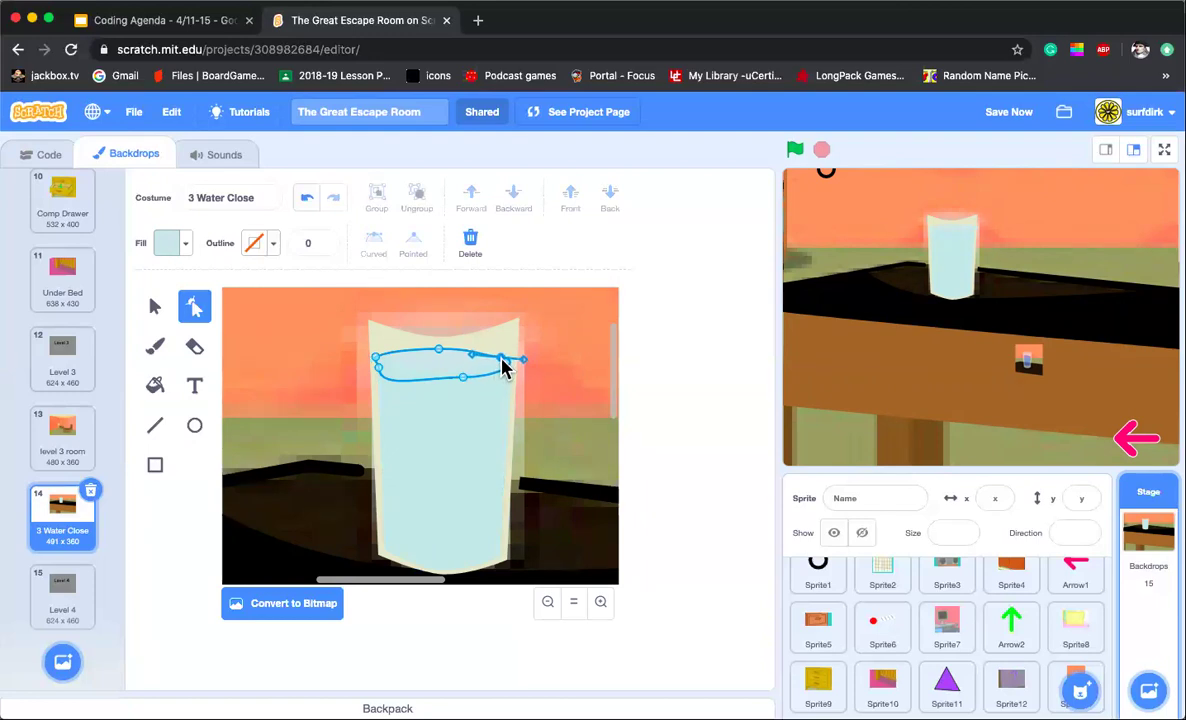
pyautogui.click(500, 395)
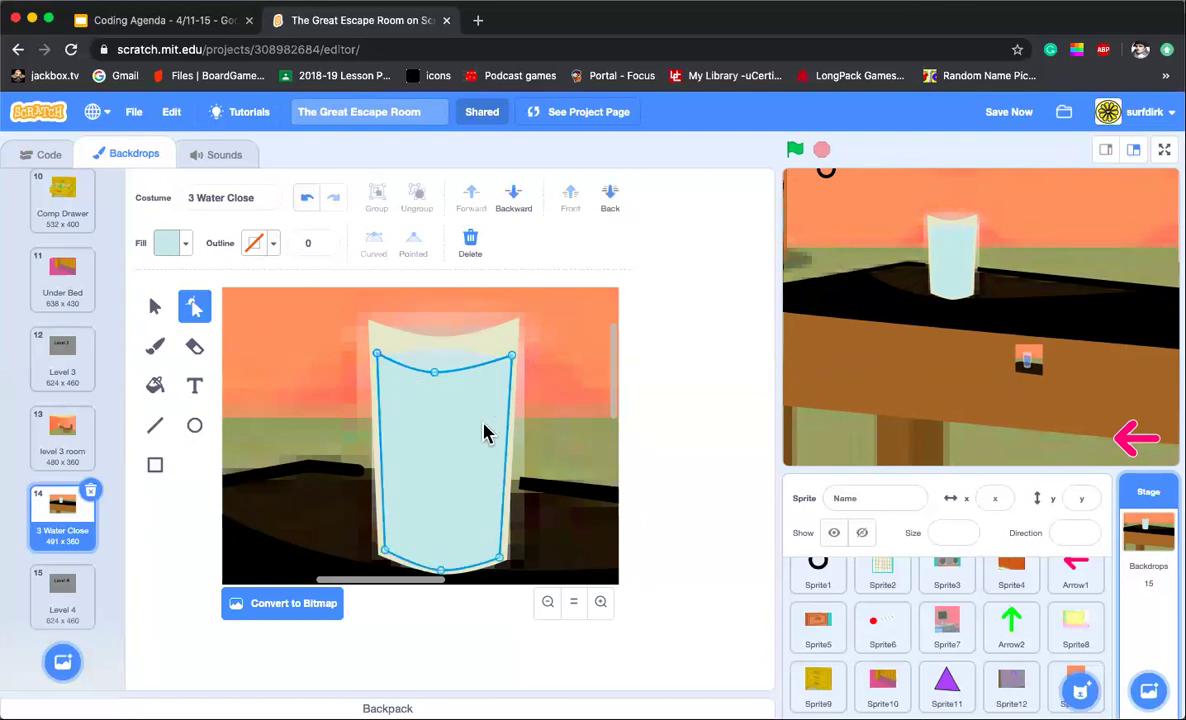
pyautogui.click(579, 417)
# Step: Darken the water-surface ellipse slightly by lowering its fill brightness to about 85
pyautogui.click(455, 363)
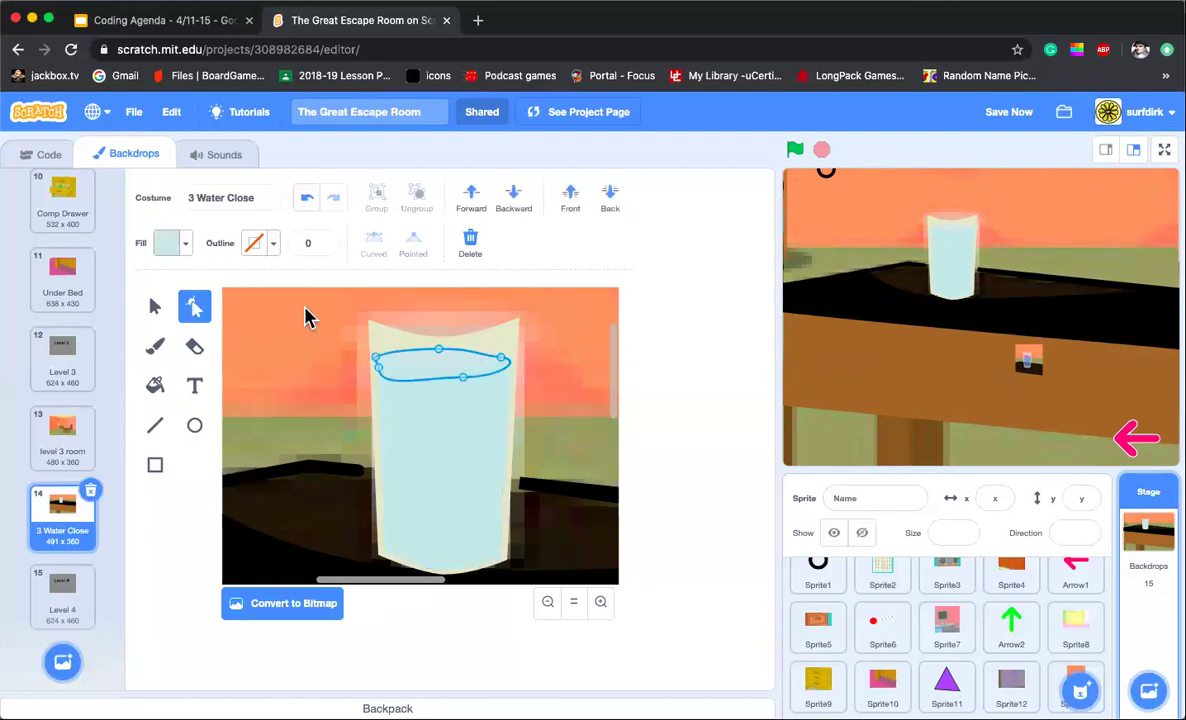
pyautogui.click(190, 246)
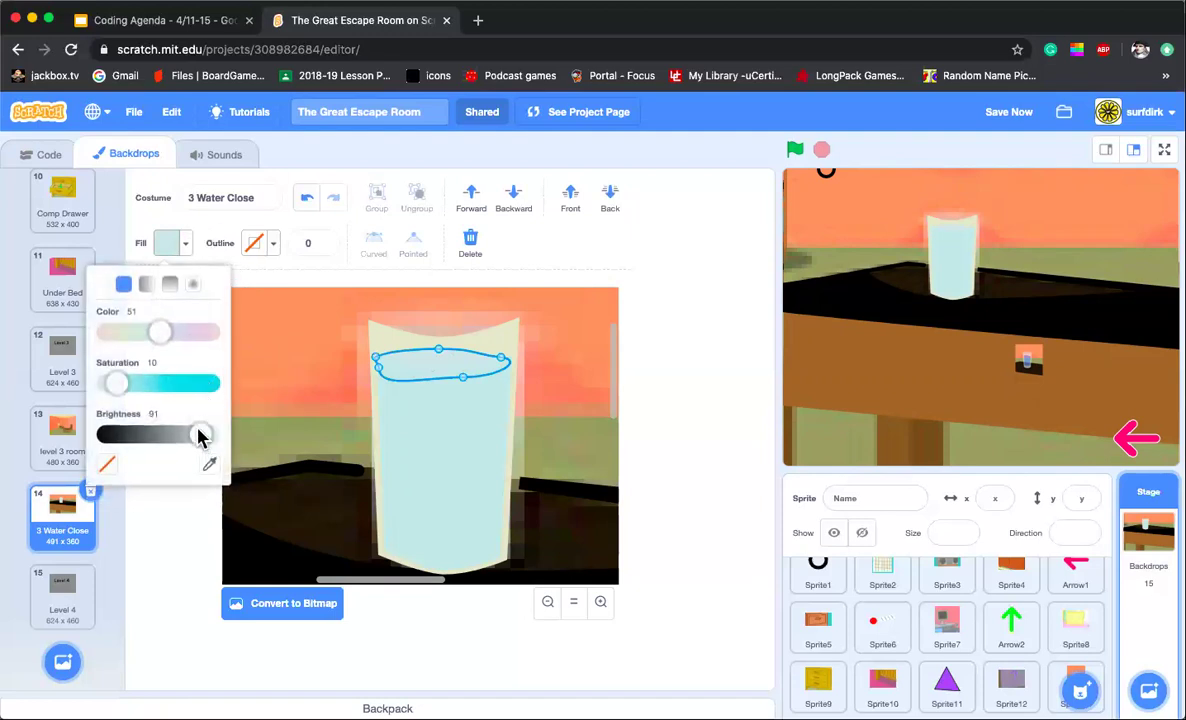
pyautogui.moveTo(199, 436); pyautogui.dragTo(201, 436)
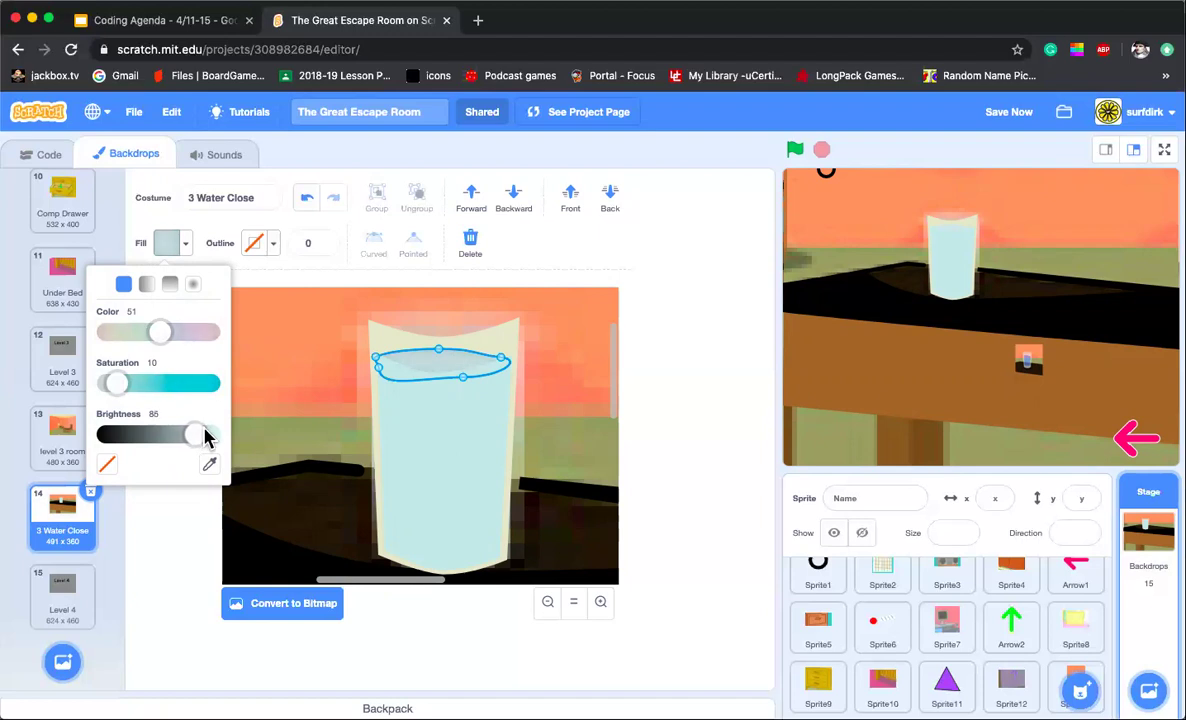
pyautogui.click(567, 372)
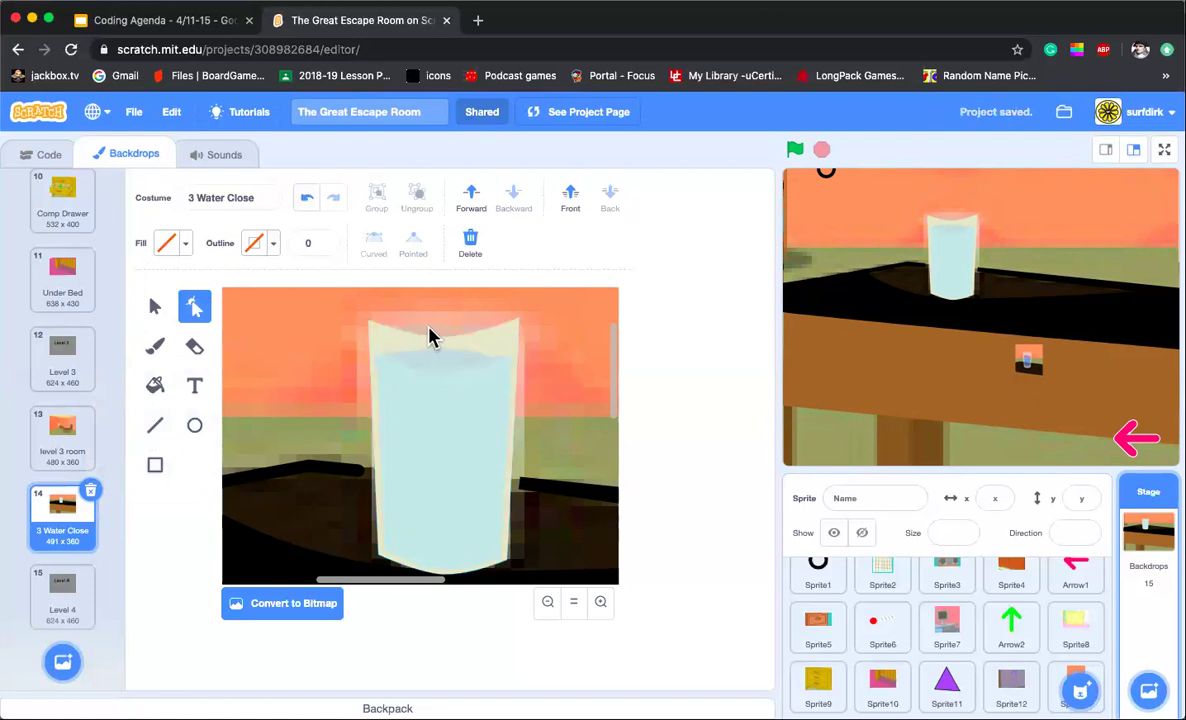
# Step: Draw a thin rectangle across the gap at the glass's upper edge, filled with the pale color sampled from the glass
pyautogui.click(157, 467)
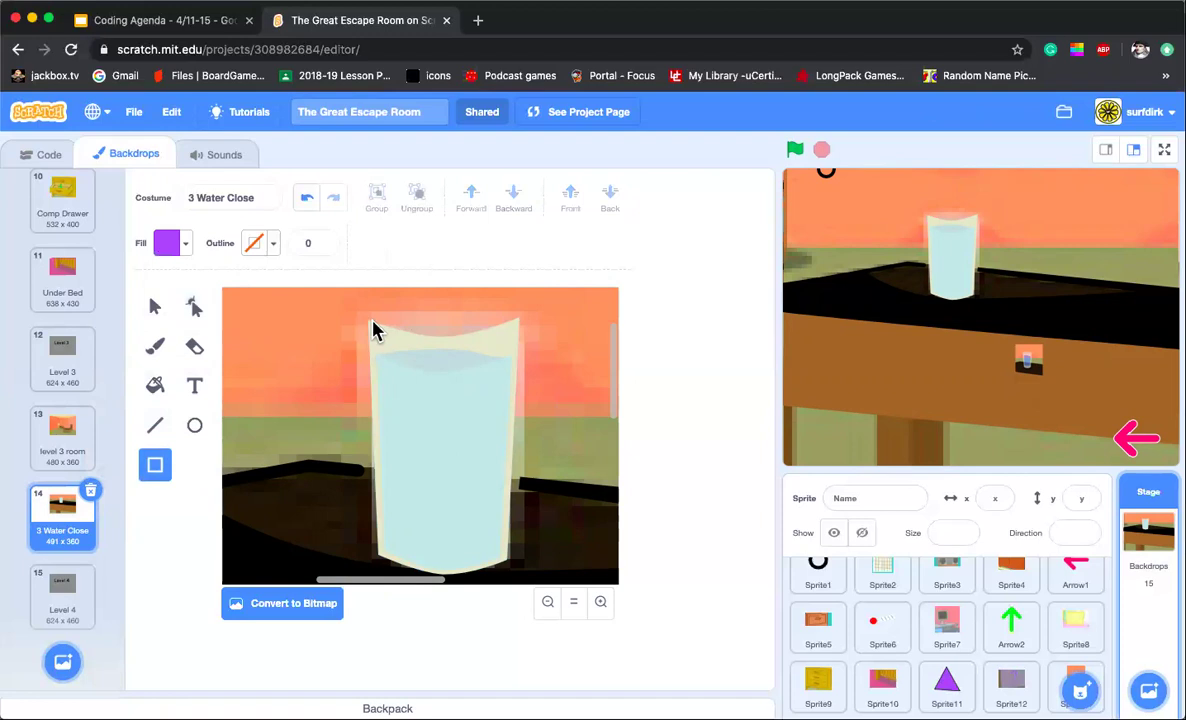
pyautogui.click(180, 243)
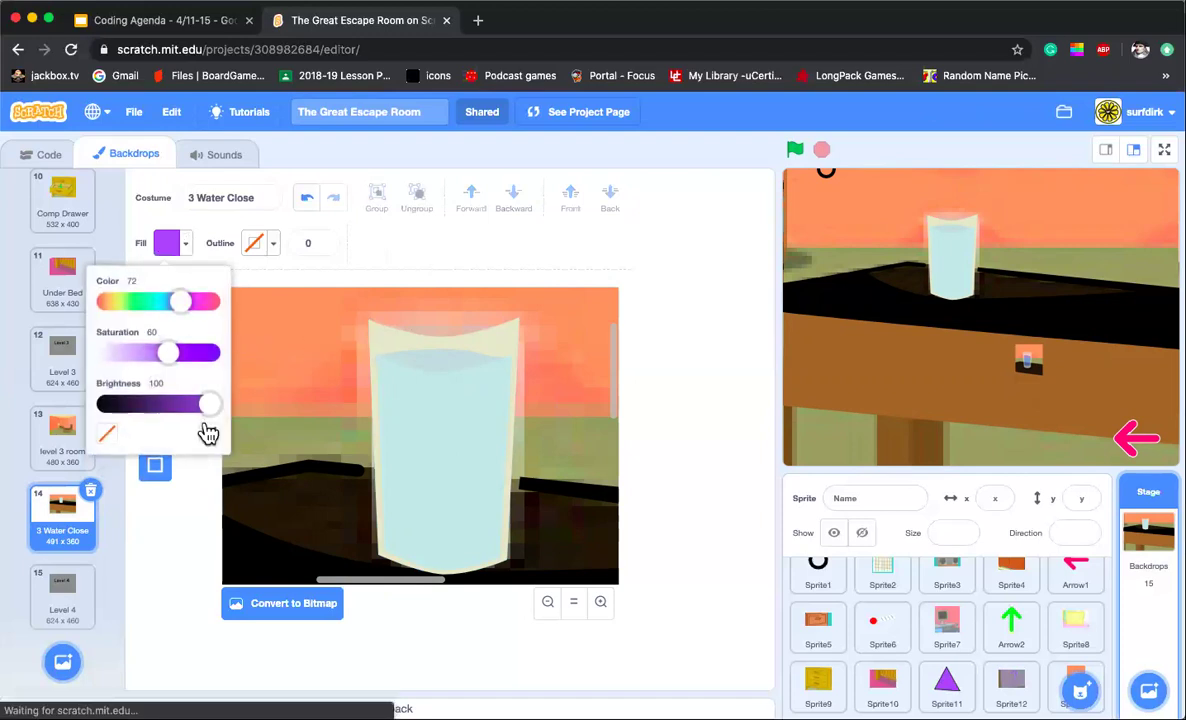
pyautogui.click(212, 437)
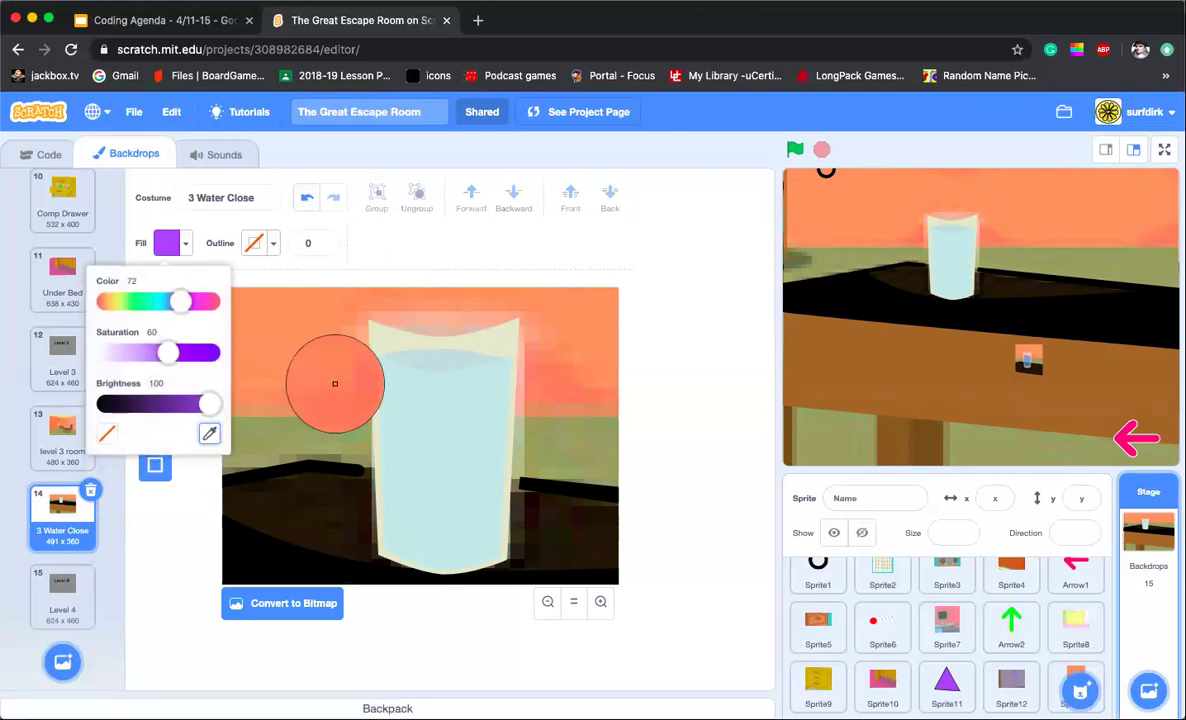
pyautogui.click(384, 336)
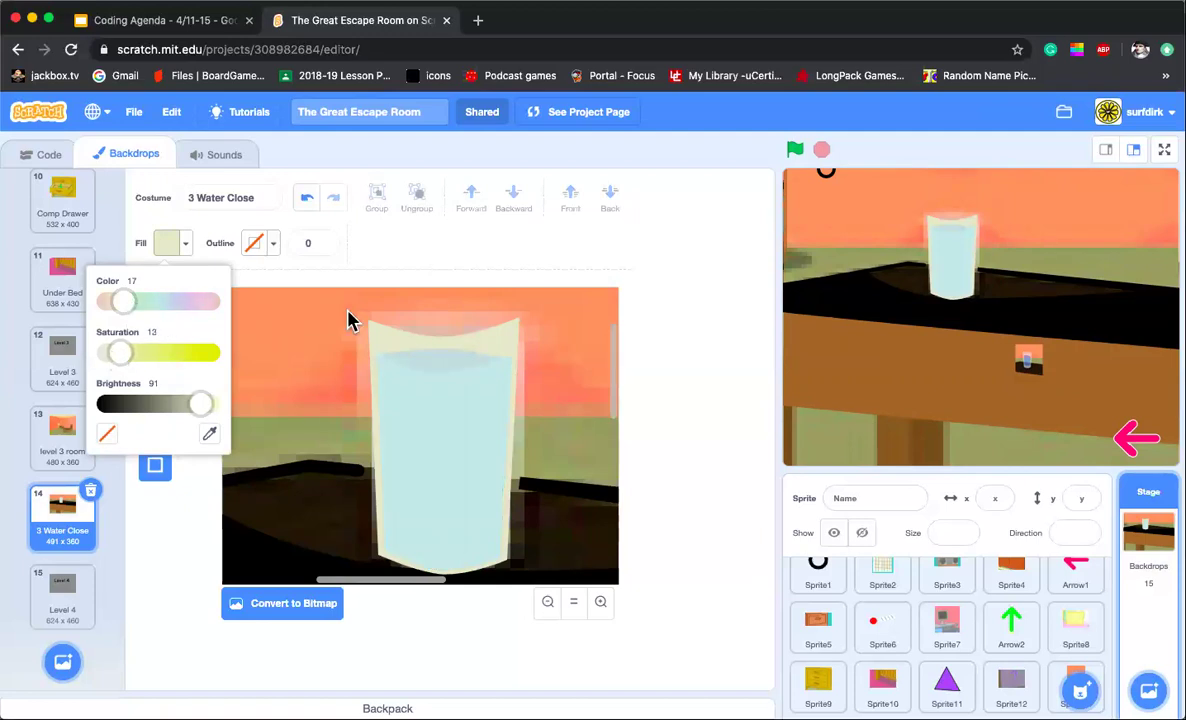
pyautogui.moveTo(370, 333)
pyautogui.mouseDown()
pyautogui.moveTo(520, 325)
pyautogui.moveTo(514, 338)
pyautogui.mouseUp()
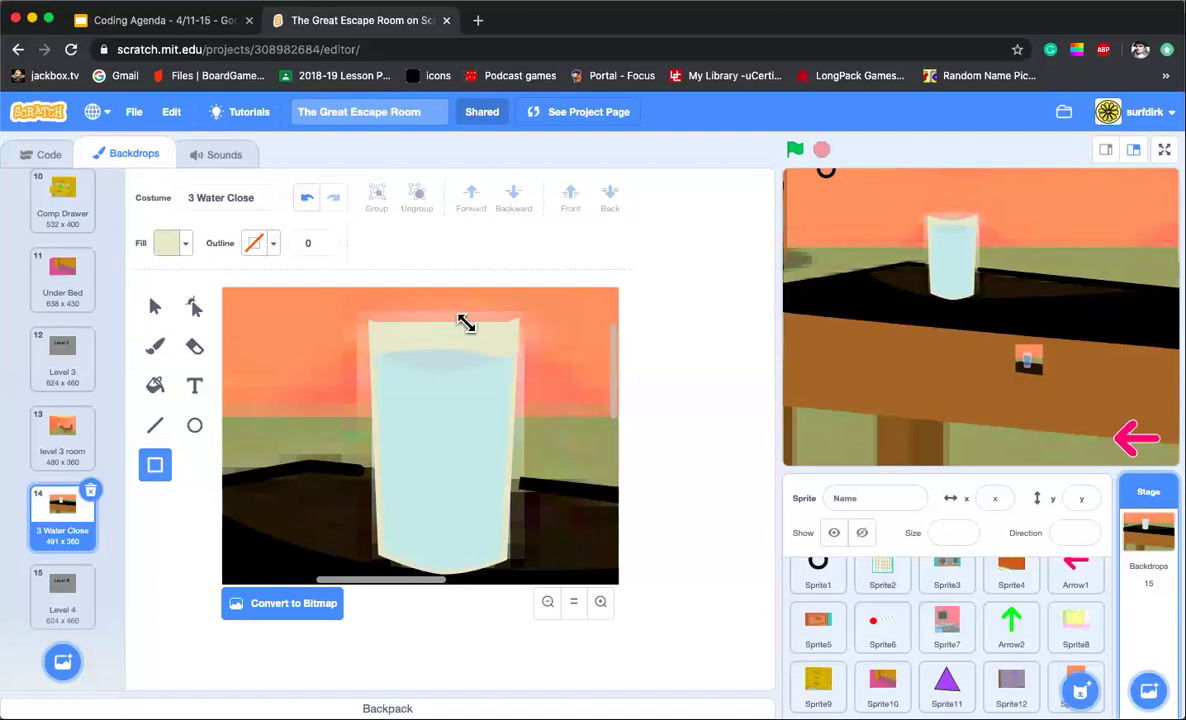
# Step: Bow the pale rectangle's top edge slightly upward with a new middle point and send the shape one layer backward
pyautogui.click(194, 307)
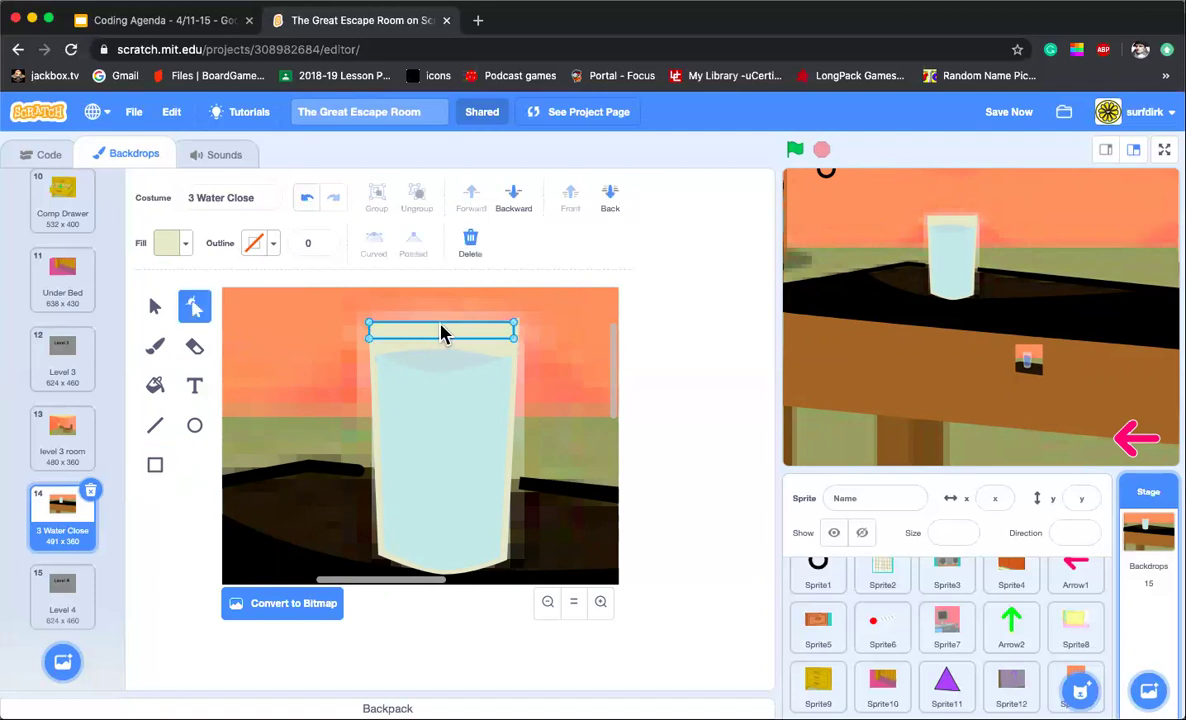
pyautogui.moveTo(441, 326); pyautogui.dragTo(441, 323)
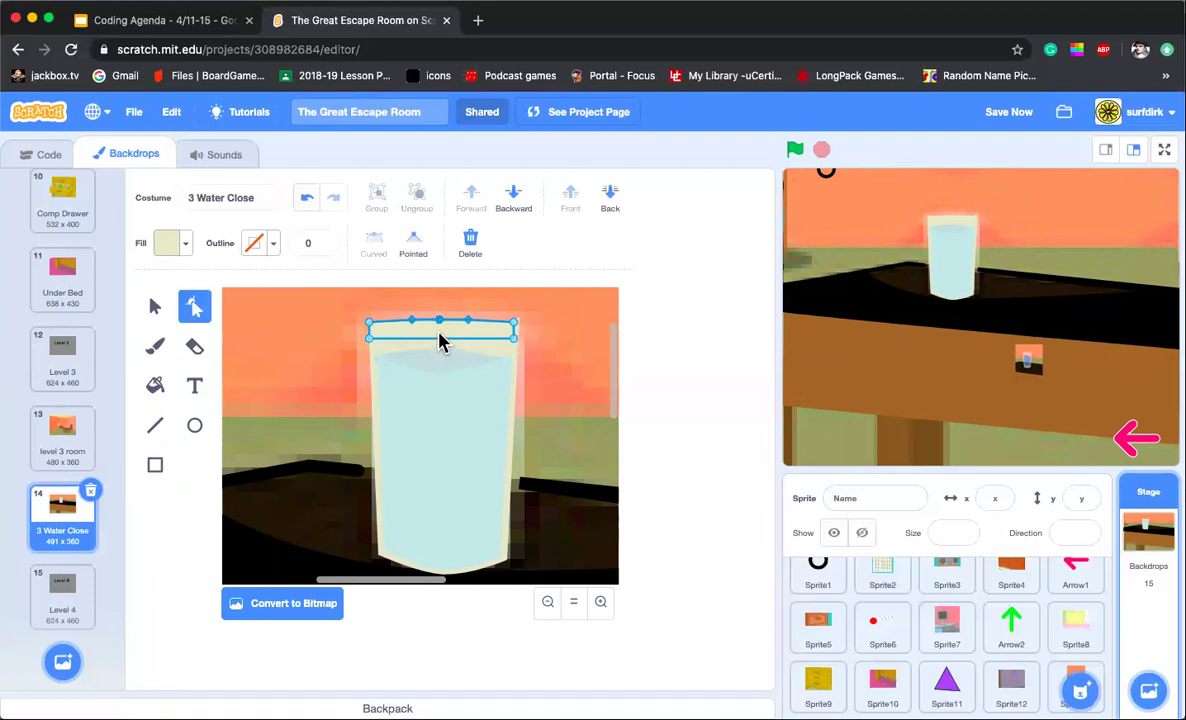
pyautogui.click(516, 202)
pyautogui.click(336, 362)
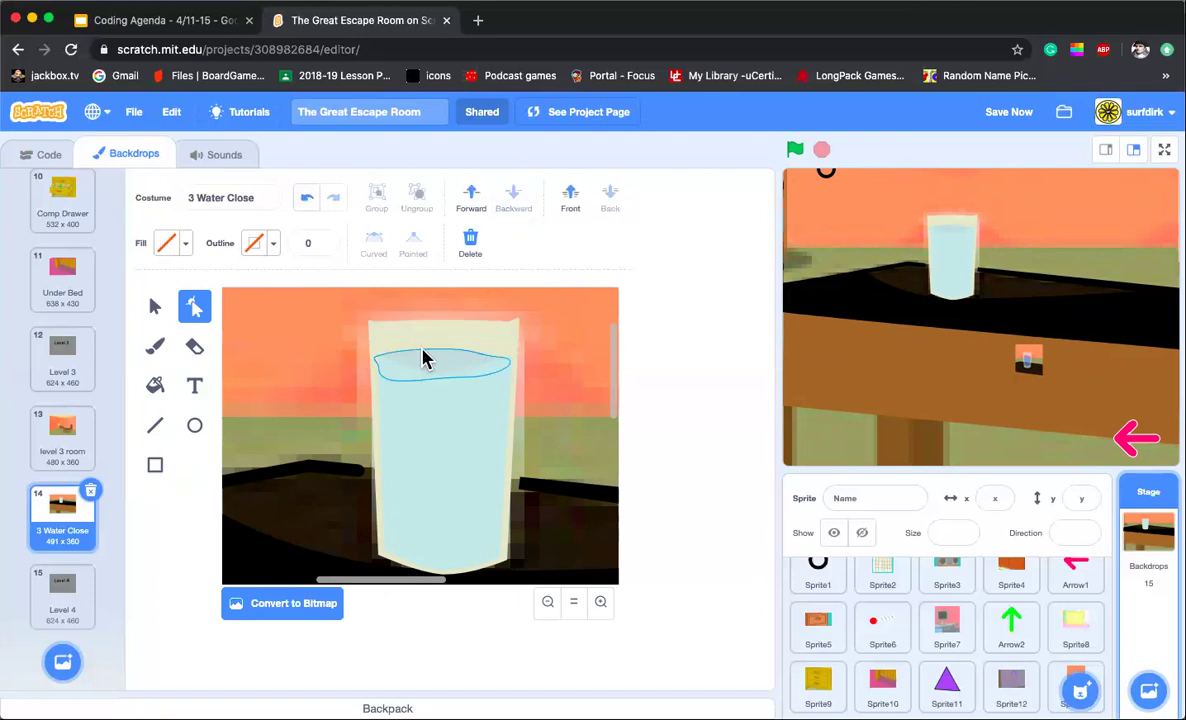
# Step: Move the pale rectangle up slightly so it sits above the glass body's upper edge
pyautogui.click(440, 334)
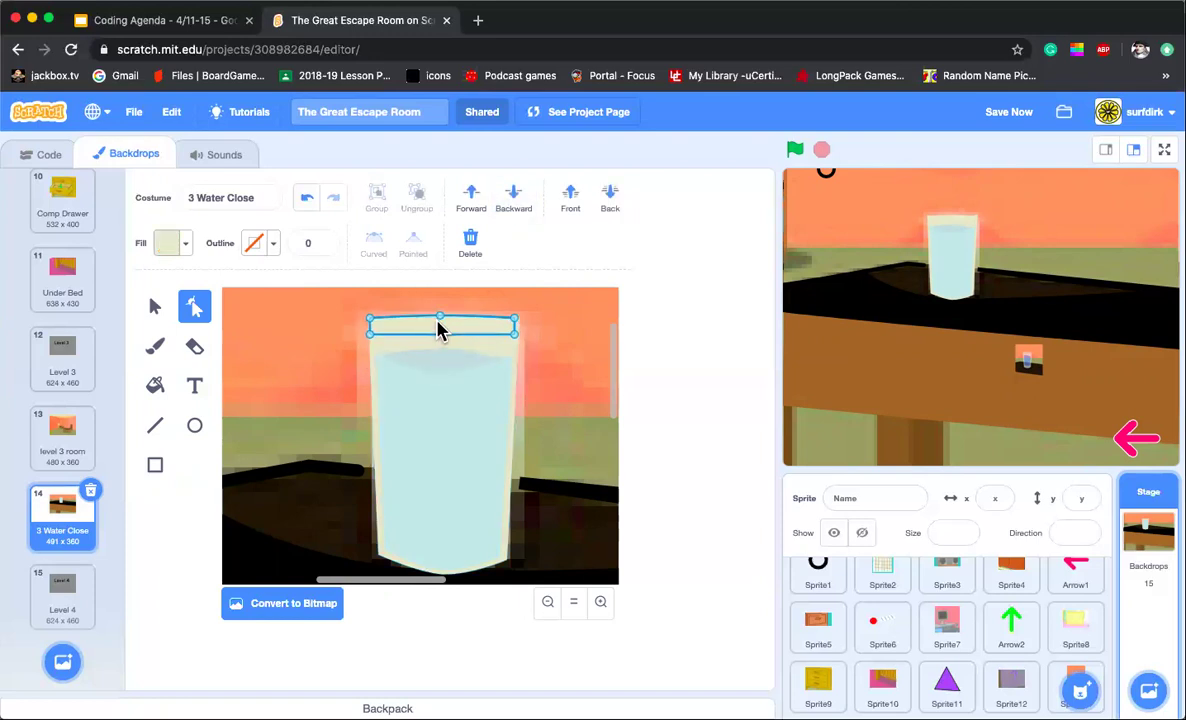
pyautogui.moveTo(437, 328); pyautogui.dragTo(440, 326)
pyautogui.click(347, 361)
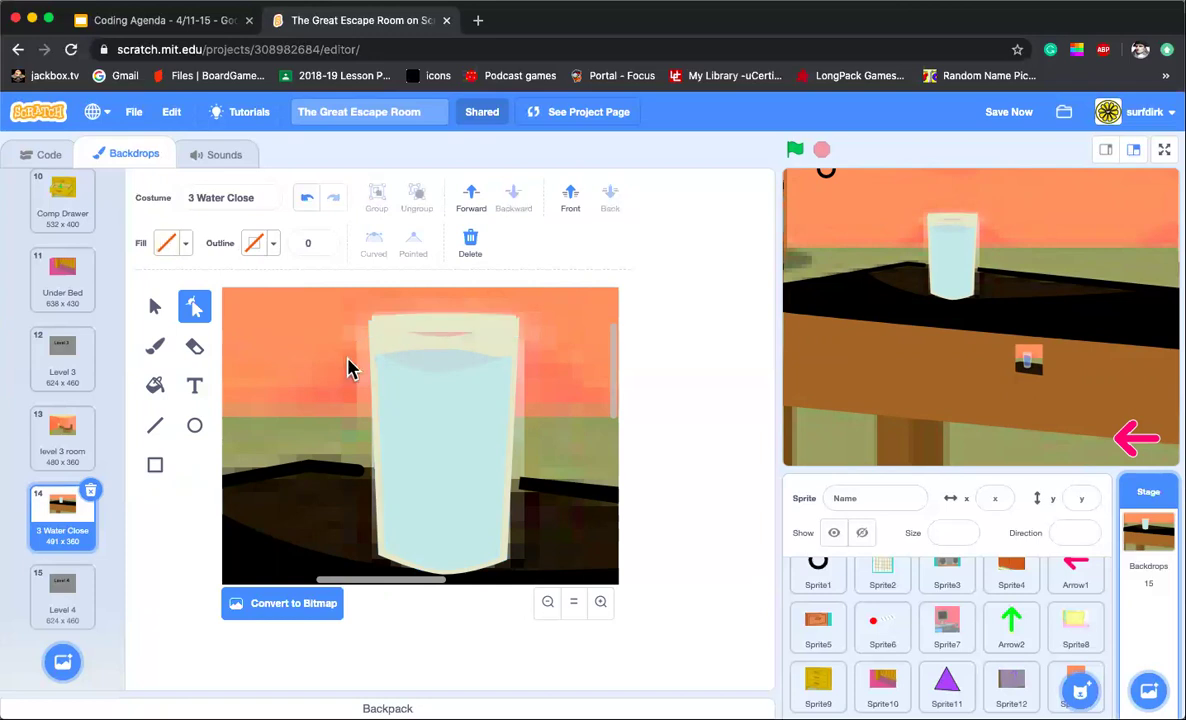
# Step: Bow the pale rectangle's bottom edge downward and adjust its upper corners and top middle point into a curved rim
pyautogui.click(437, 318)
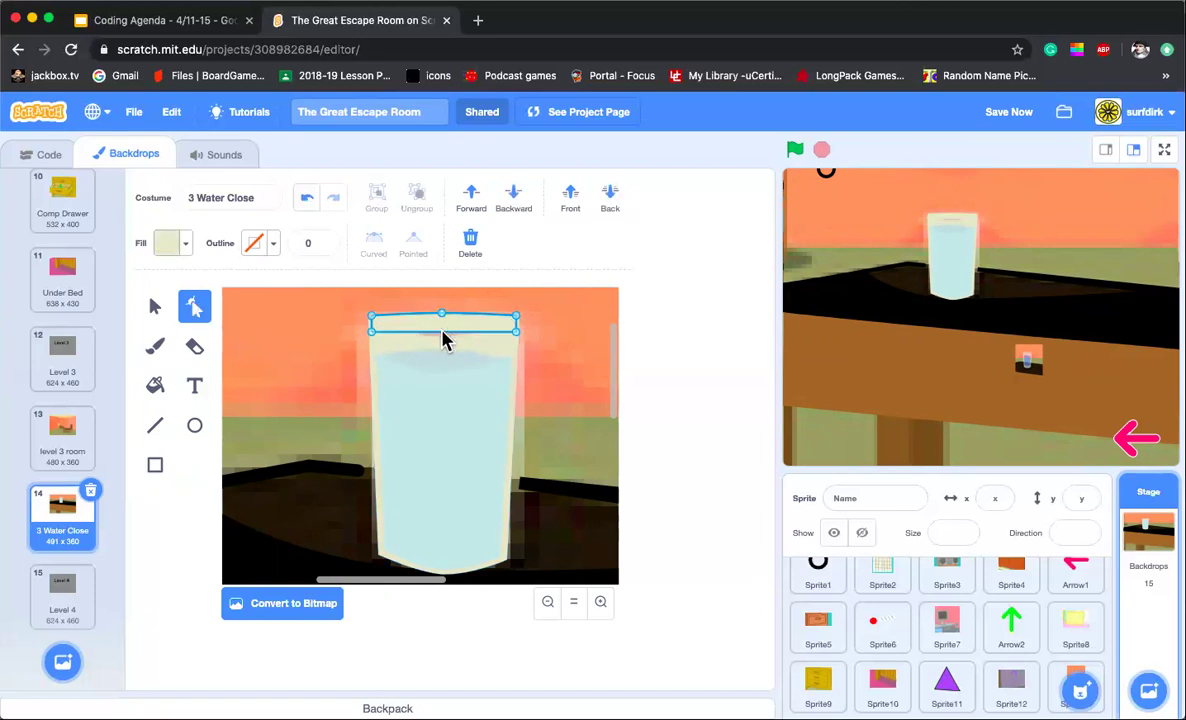
pyautogui.moveTo(443, 340); pyautogui.dragTo(437, 348)
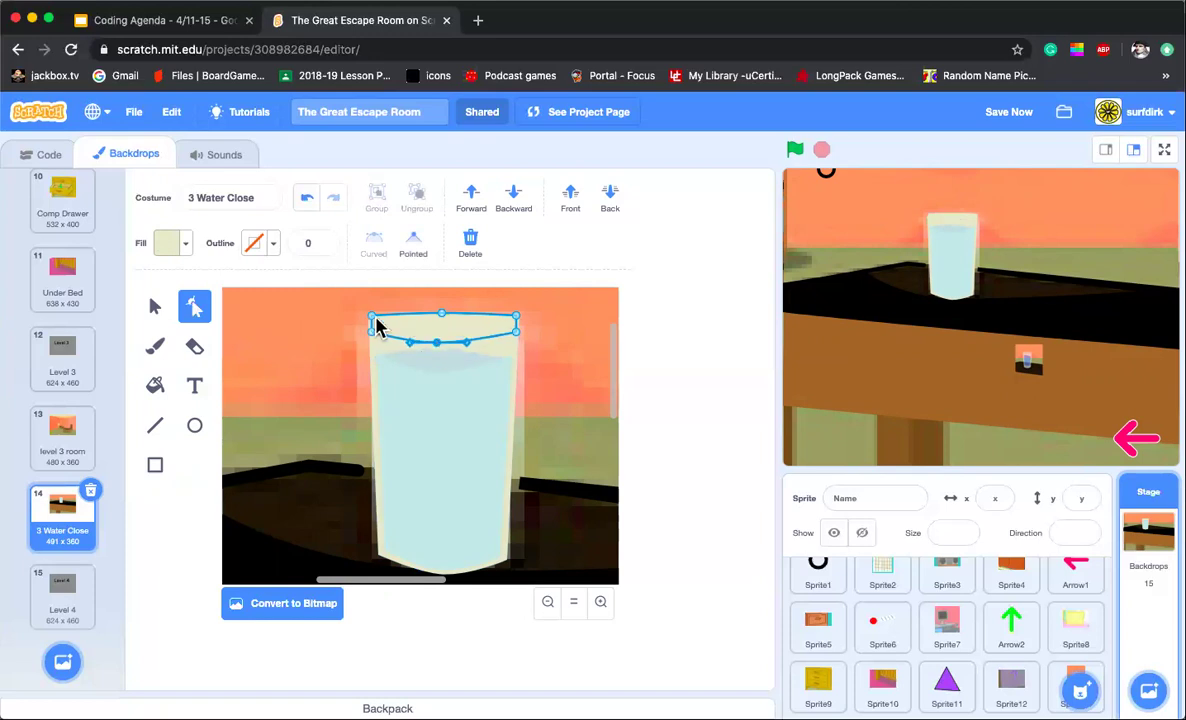
pyautogui.moveTo(372, 316); pyautogui.dragTo(371, 326)
pyautogui.moveTo(443, 314); pyautogui.dragTo(438, 318)
pyautogui.moveTo(514, 320); pyautogui.dragTo(517, 320)
pyautogui.moveTo(438, 317); pyautogui.dragTo(437, 322)
pyautogui.click(569, 352)
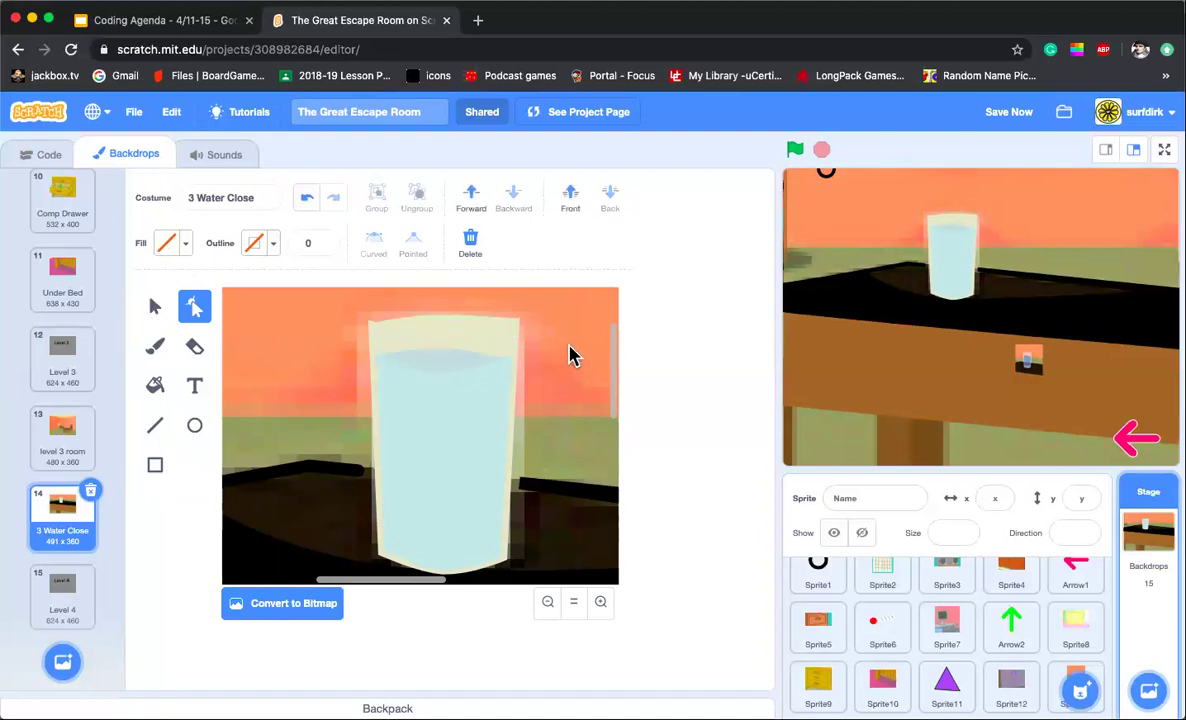
# Step: Nudge the curved rim shape up slightly and shift its upper right corner outward to the glass's edge
pyautogui.click(407, 331)
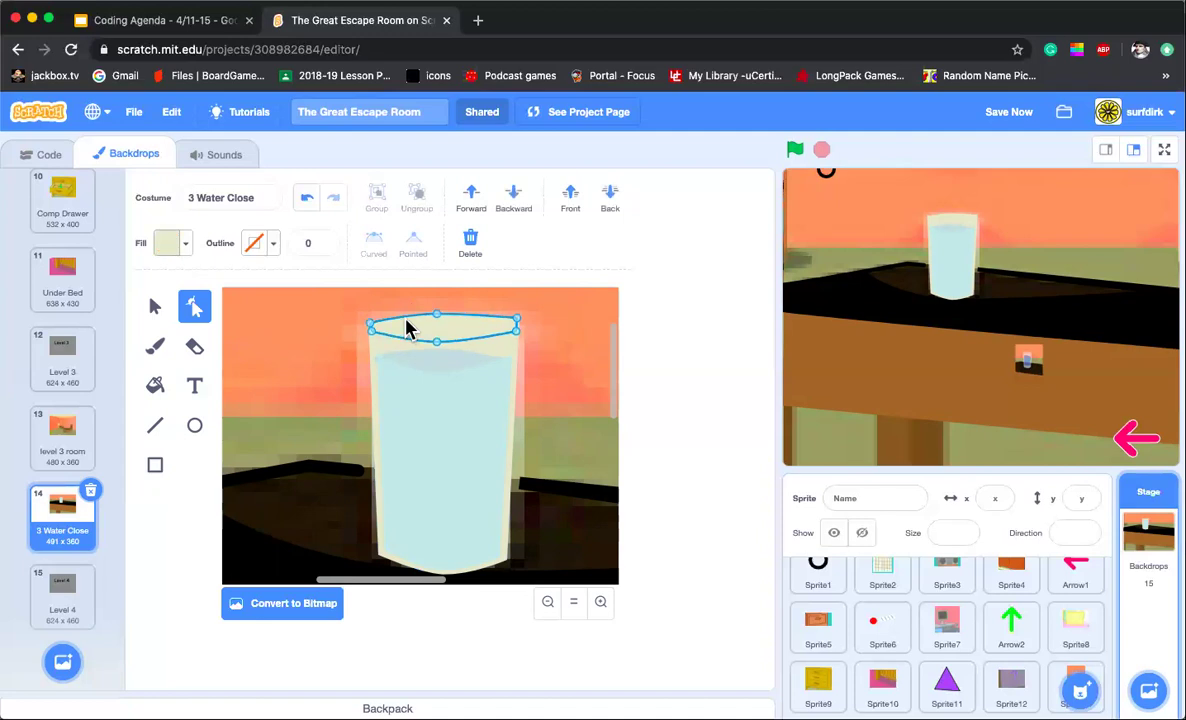
pyautogui.click(560, 350)
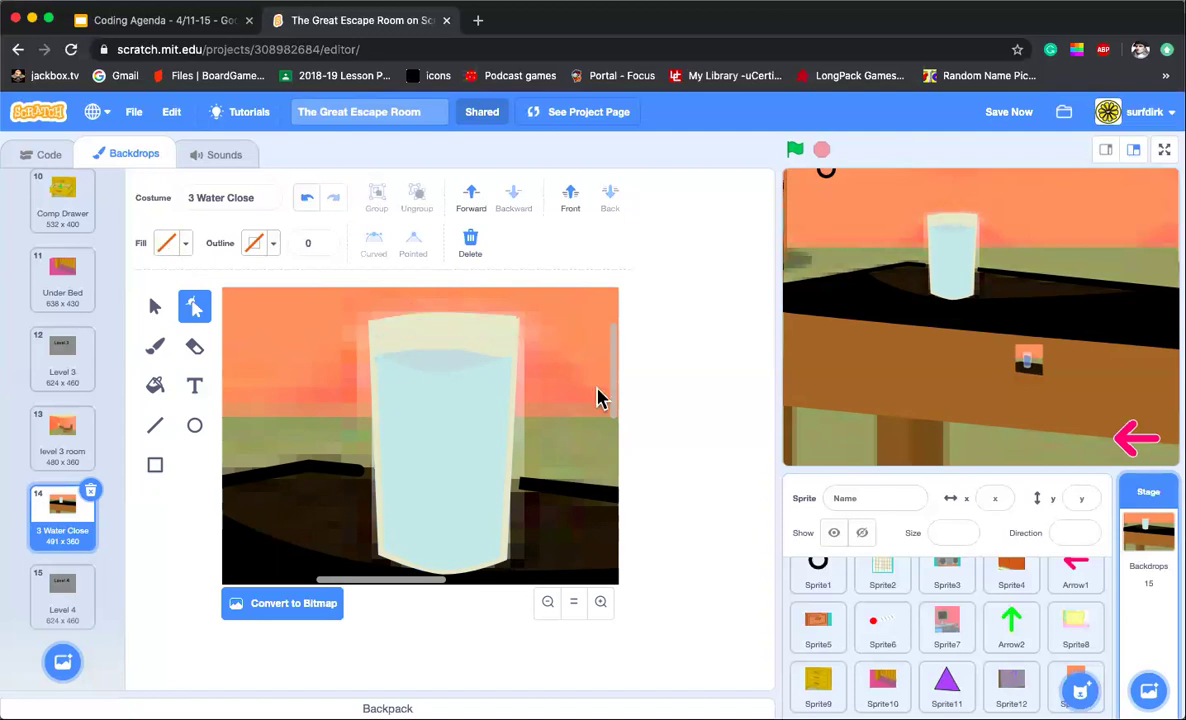
pyautogui.click(425, 325)
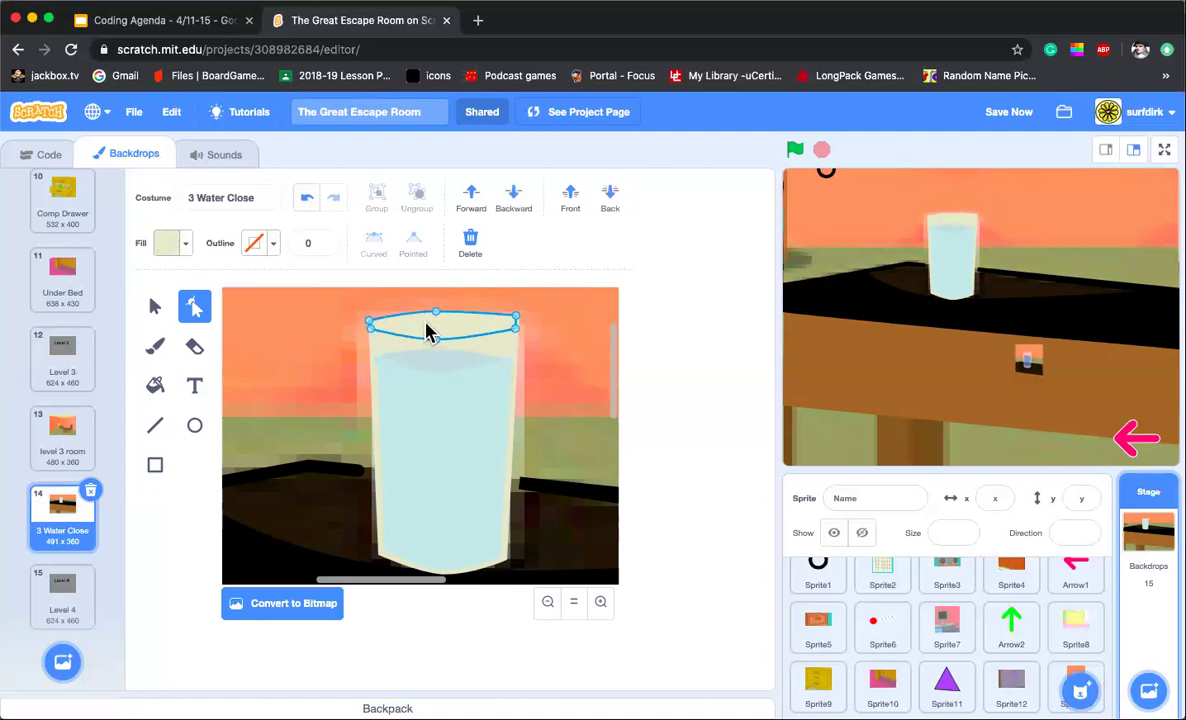
pyautogui.click(519, 329)
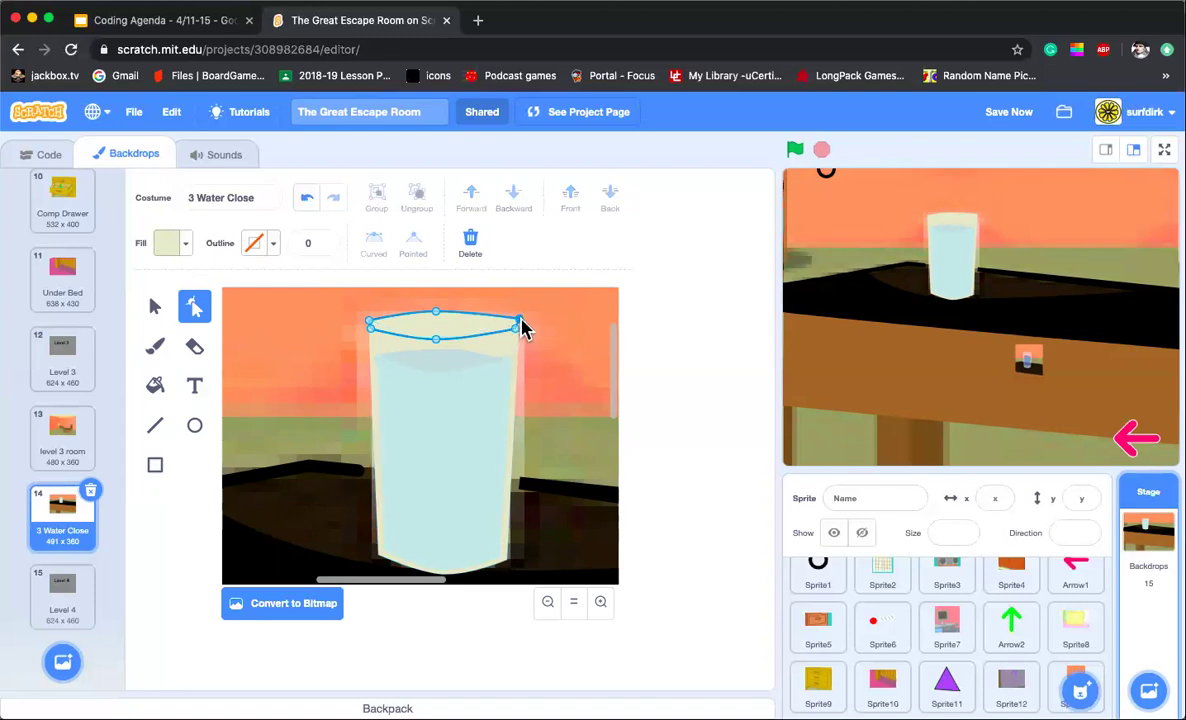
pyautogui.click(574, 367)
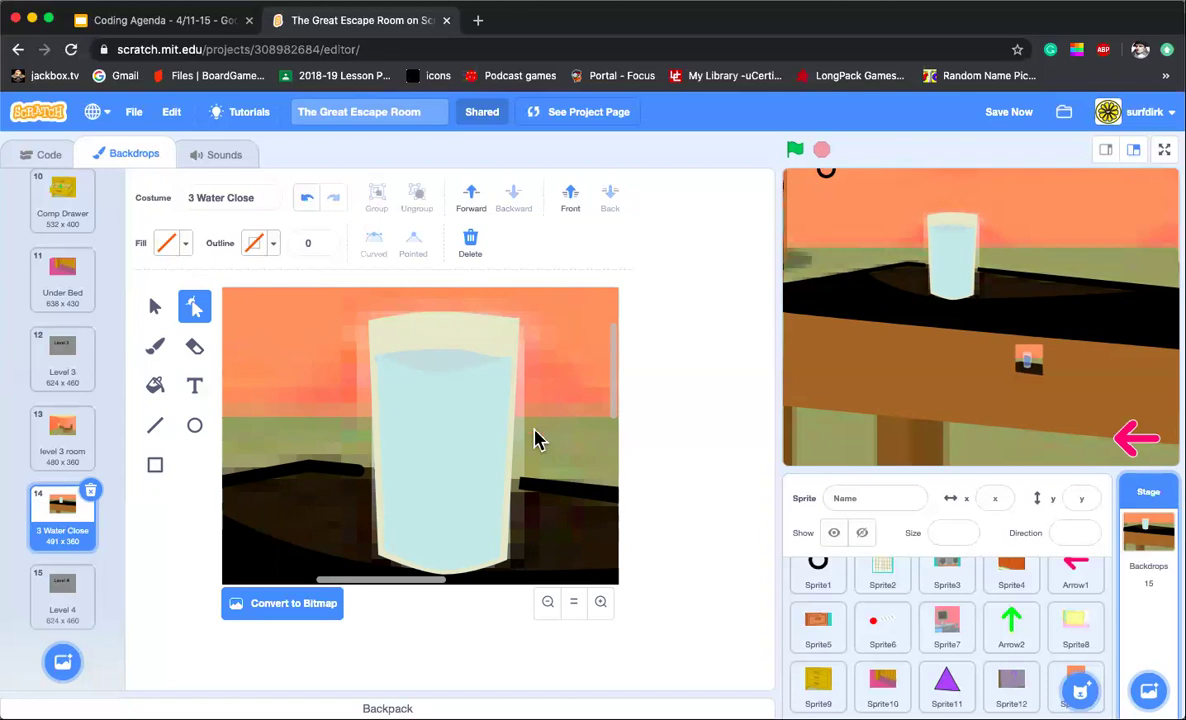
pyautogui.click(547, 602)
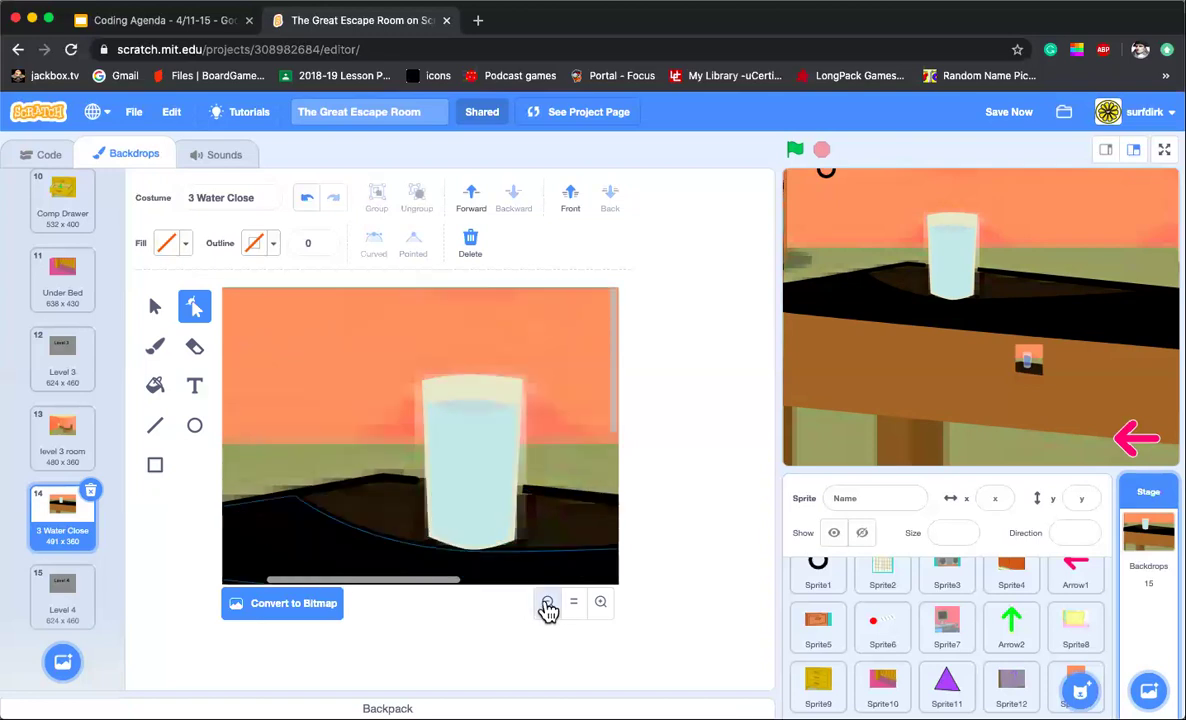
pyautogui.click(547, 602)
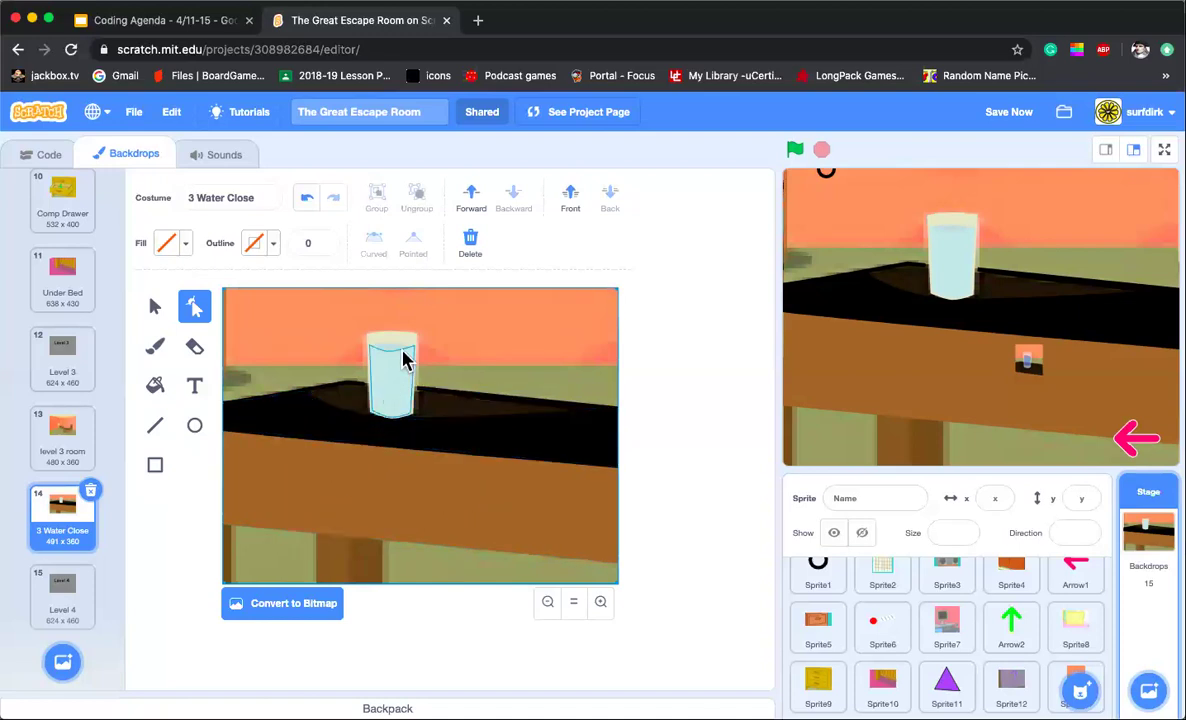
pyautogui.click(605, 605)
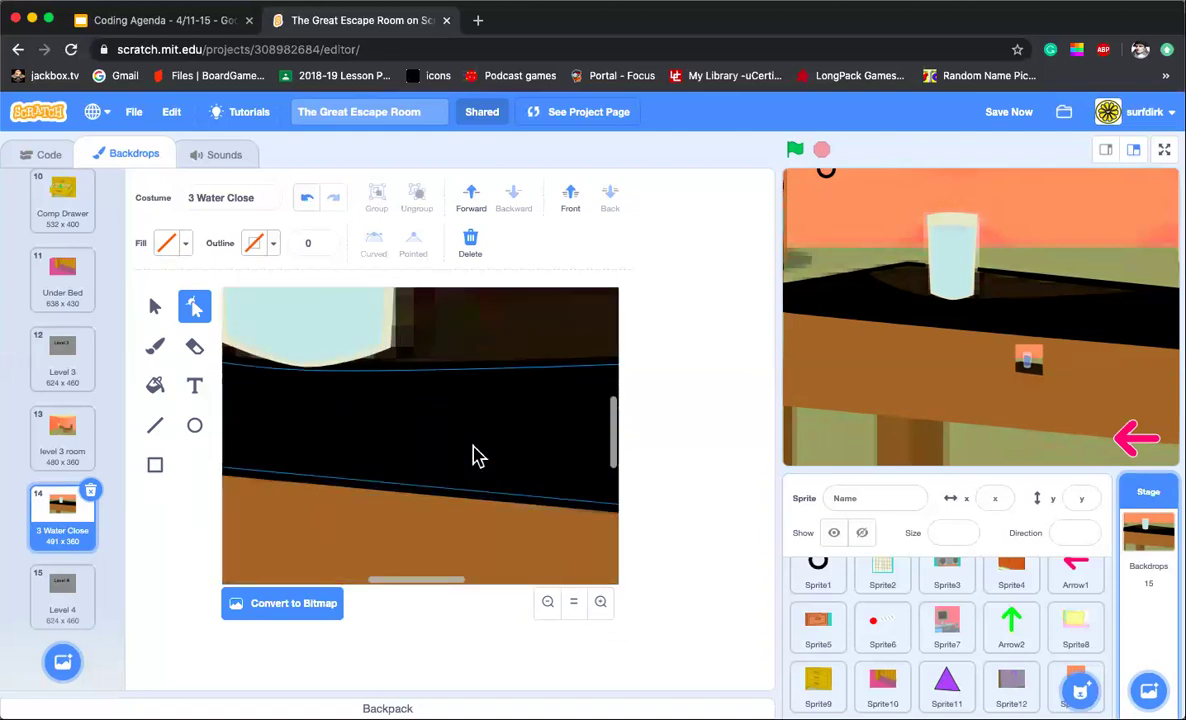
# Step: Draw a round fish body in the left half of the glass's water with an orange fill of color 8 and no outline
pyautogui.scroll(5, 471, 455)
pyautogui.scroll(2, 475, 455)
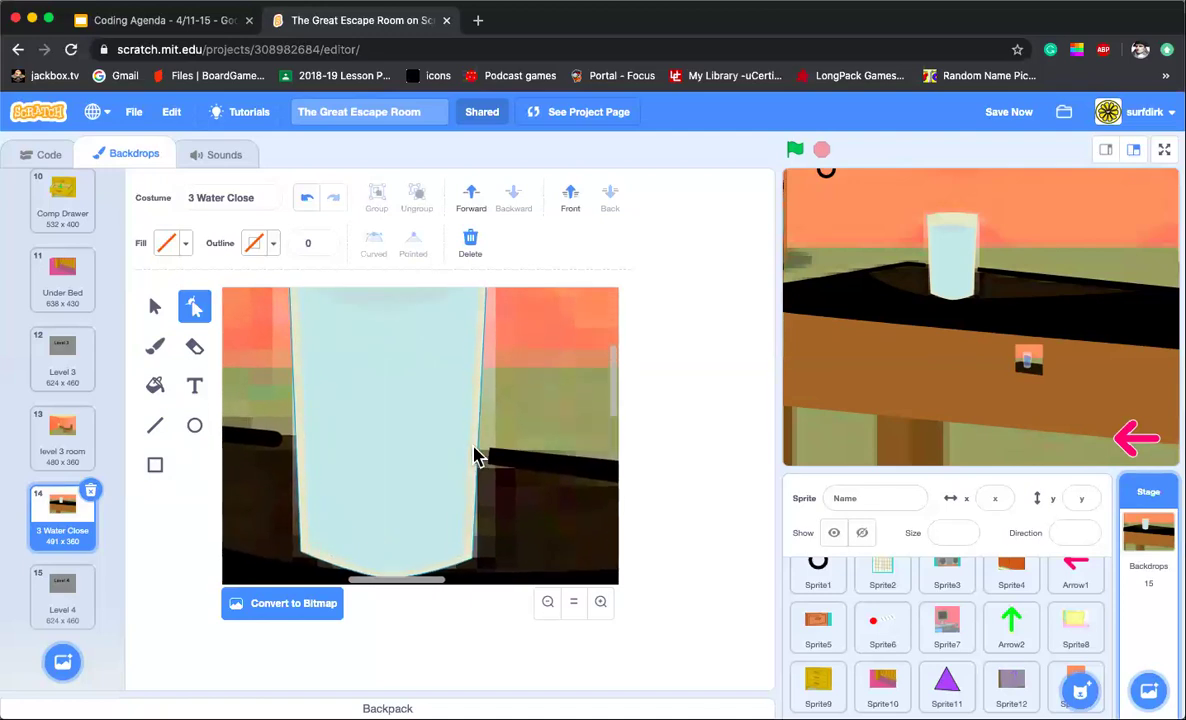
pyautogui.click(197, 430)
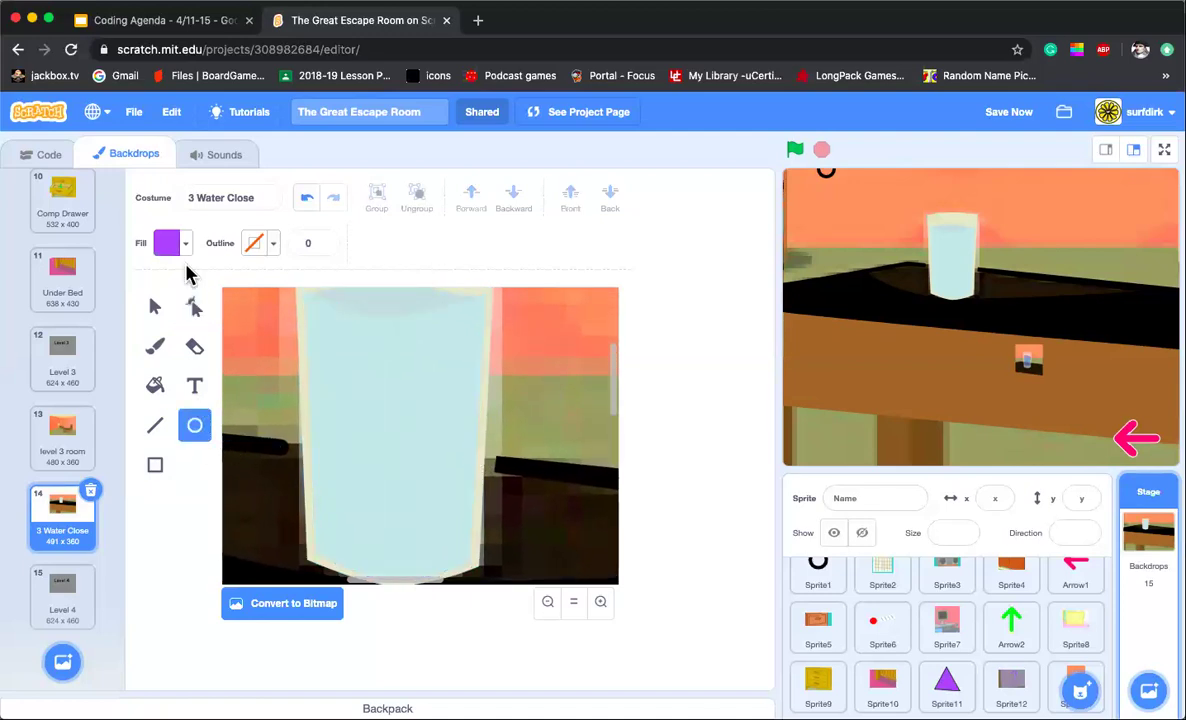
pyautogui.click(183, 243)
pyautogui.moveTo(178, 309); pyautogui.dragTo(113, 305)
pyautogui.moveTo(170, 353); pyautogui.dragTo(187, 357)
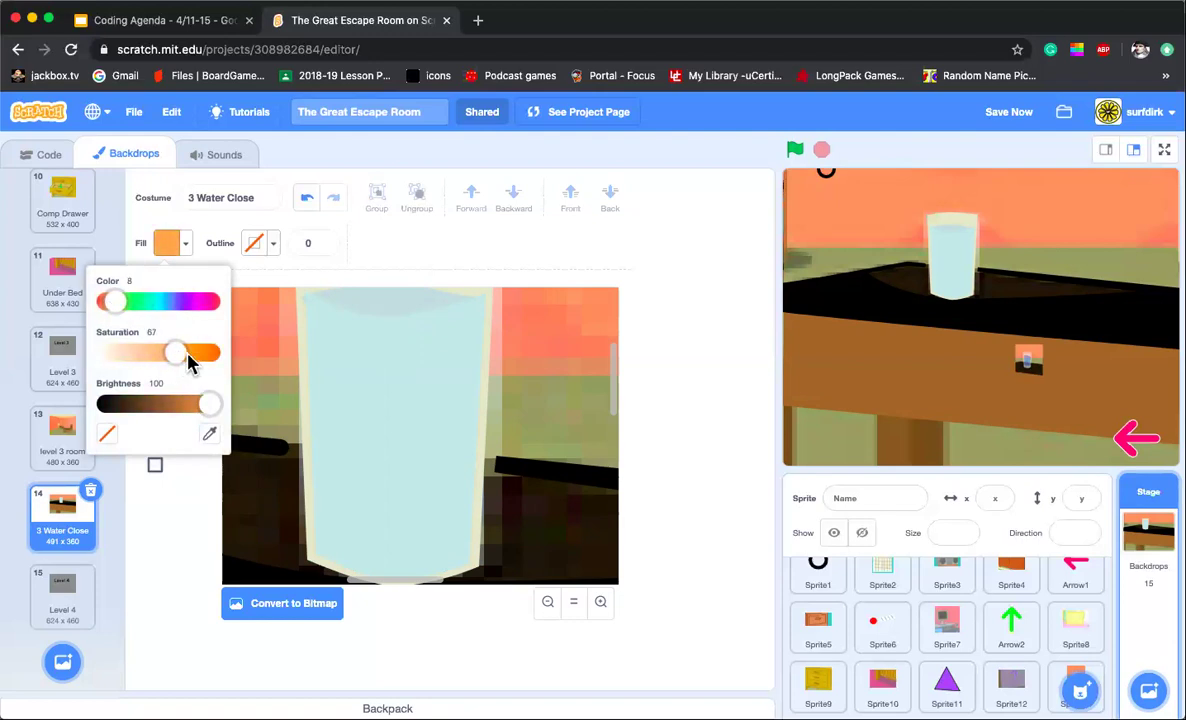
pyautogui.click(343, 397)
pyautogui.moveTo(343, 388)
pyautogui.mouseDown()
pyautogui.moveTo(410, 462)
pyautogui.moveTo(357, 409)
pyautogui.mouseUp()
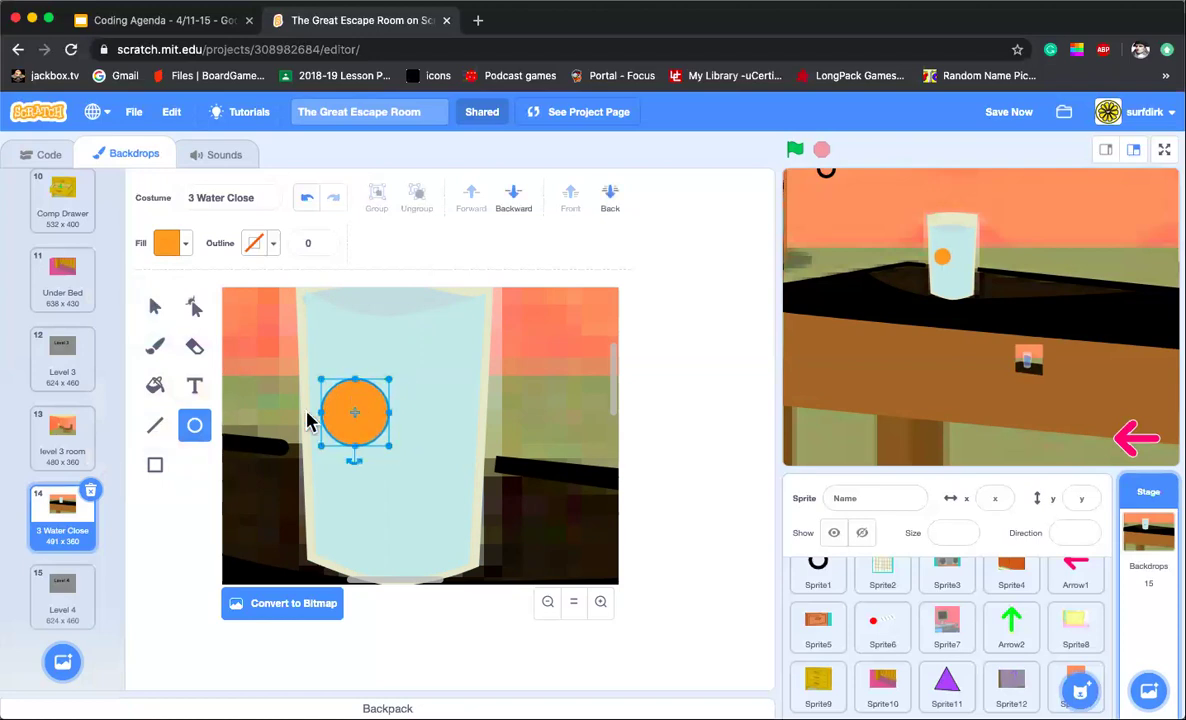
# Step: Add a small orange rectangle beside the round body and reshape its two corners nearest the body into one point, forming a fish tail
pyautogui.click(156, 466)
pyautogui.moveTo(381, 399); pyautogui.dragTo(445, 432)
pyautogui.click(196, 310)
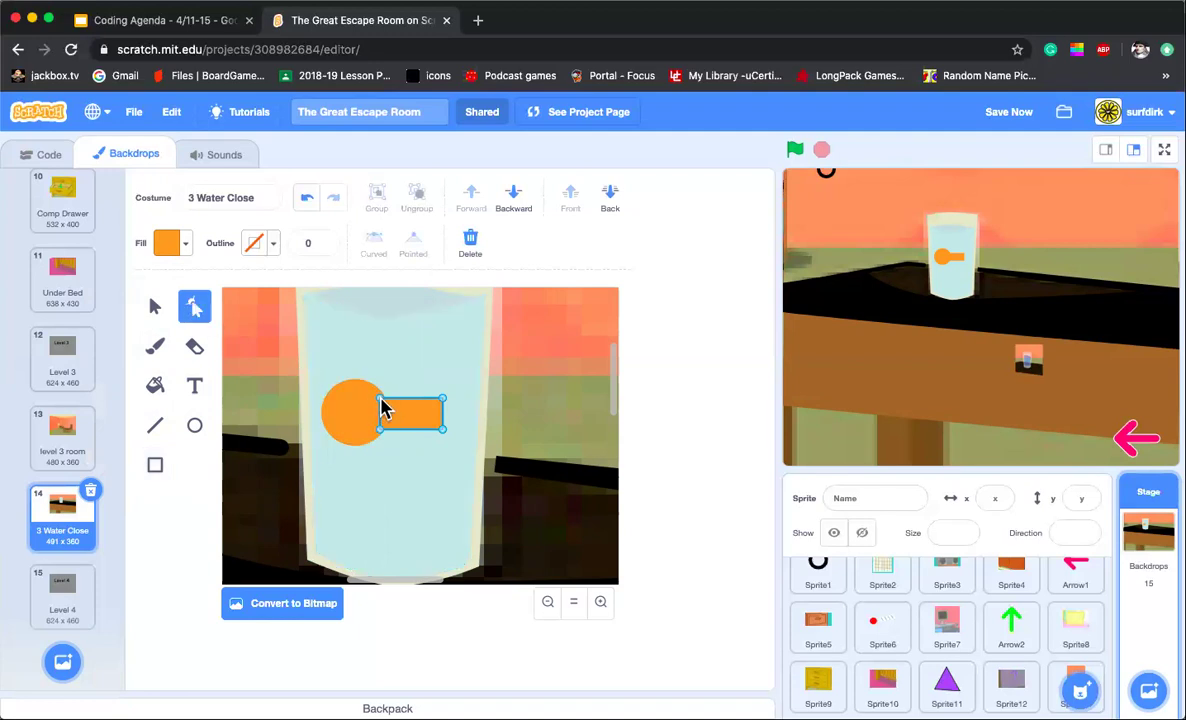
pyautogui.moveTo(381, 400); pyautogui.dragTo(380, 430)
pyautogui.click(156, 308)
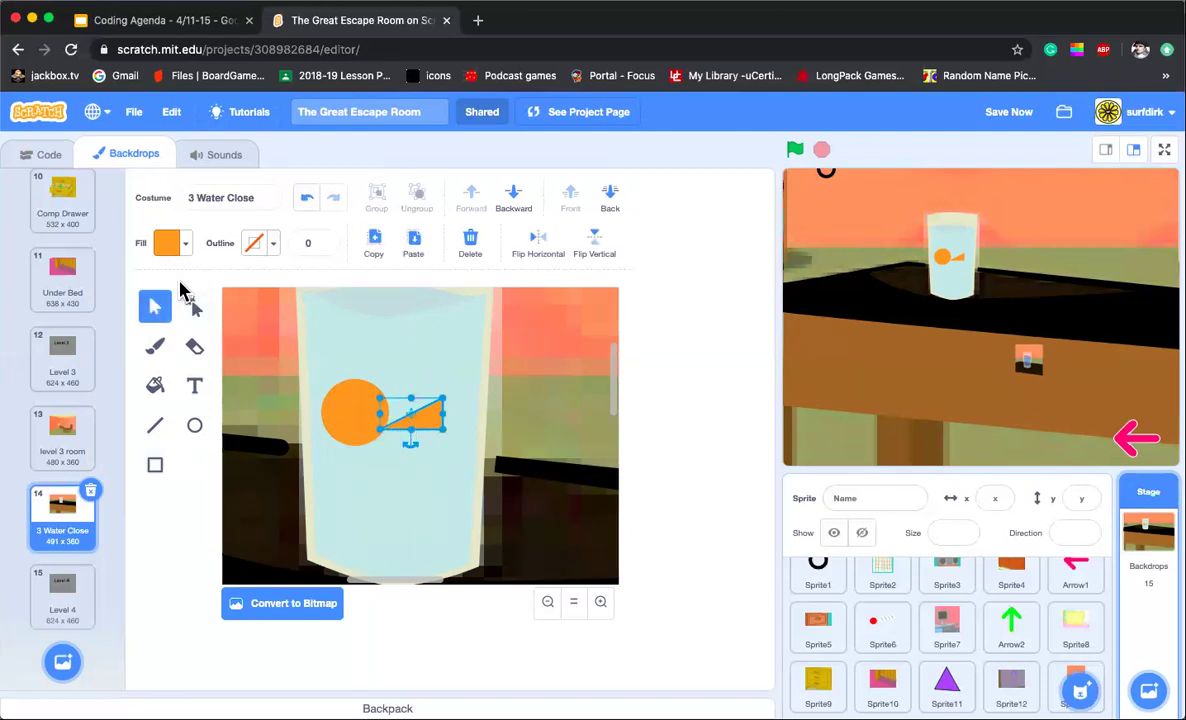
pyautogui.click(194, 307)
pyautogui.click(380, 433)
pyautogui.moveTo(380, 433); pyautogui.dragTo(365, 415)
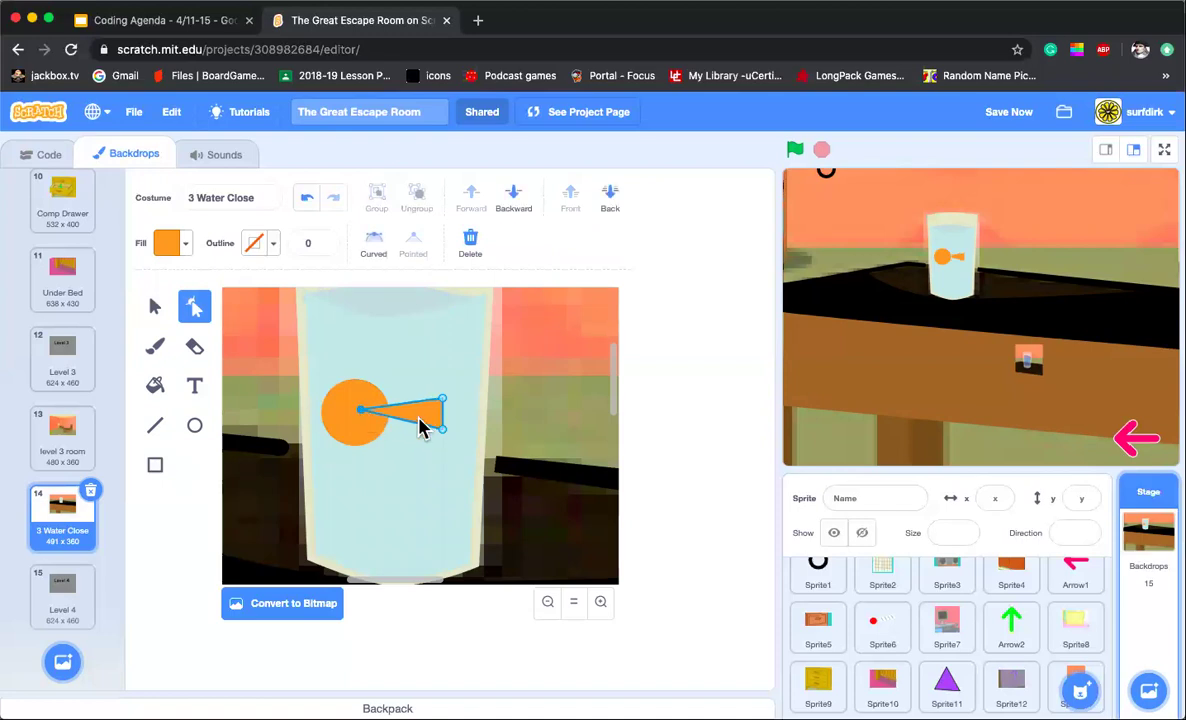
# Step: Move the tail shape slightly toward the round body so that its point overlaps the body
pyautogui.click(155, 307)
pyautogui.click(420, 432)
pyautogui.moveTo(424, 413); pyautogui.dragTo(406, 413)
pyautogui.click(393, 498)
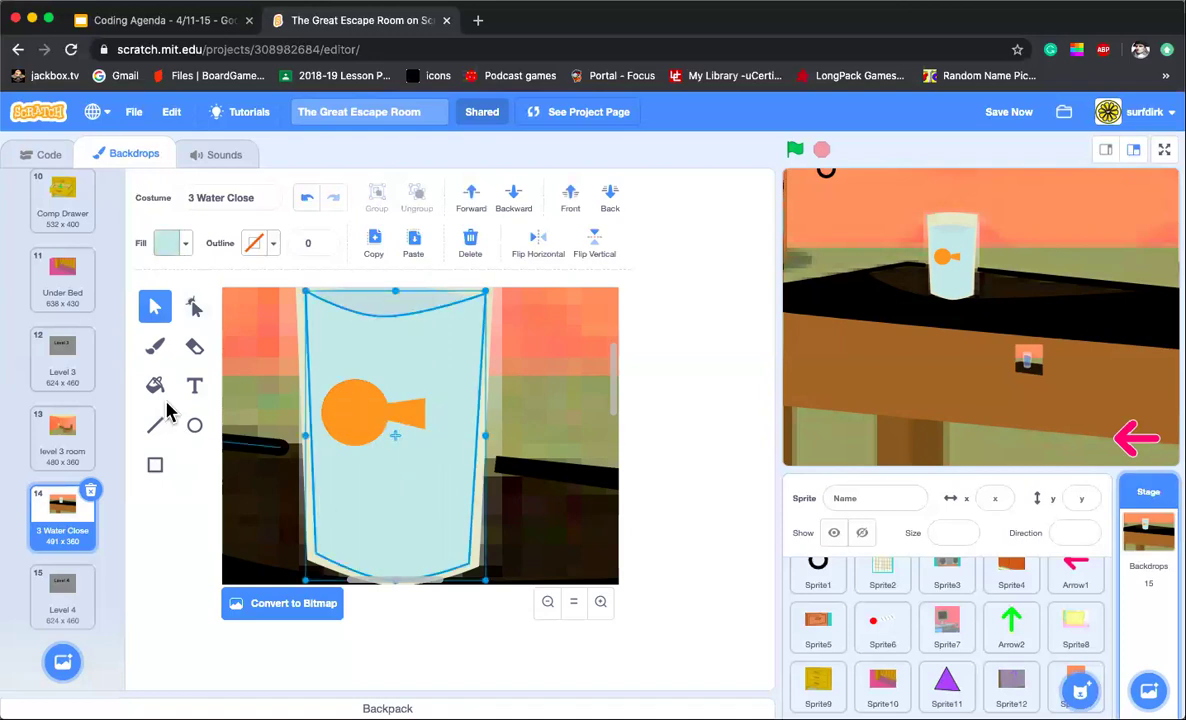
# Step: Paint an eye and a small curved mouth on the fish with a black brush of size 5
pyautogui.click(156, 348)
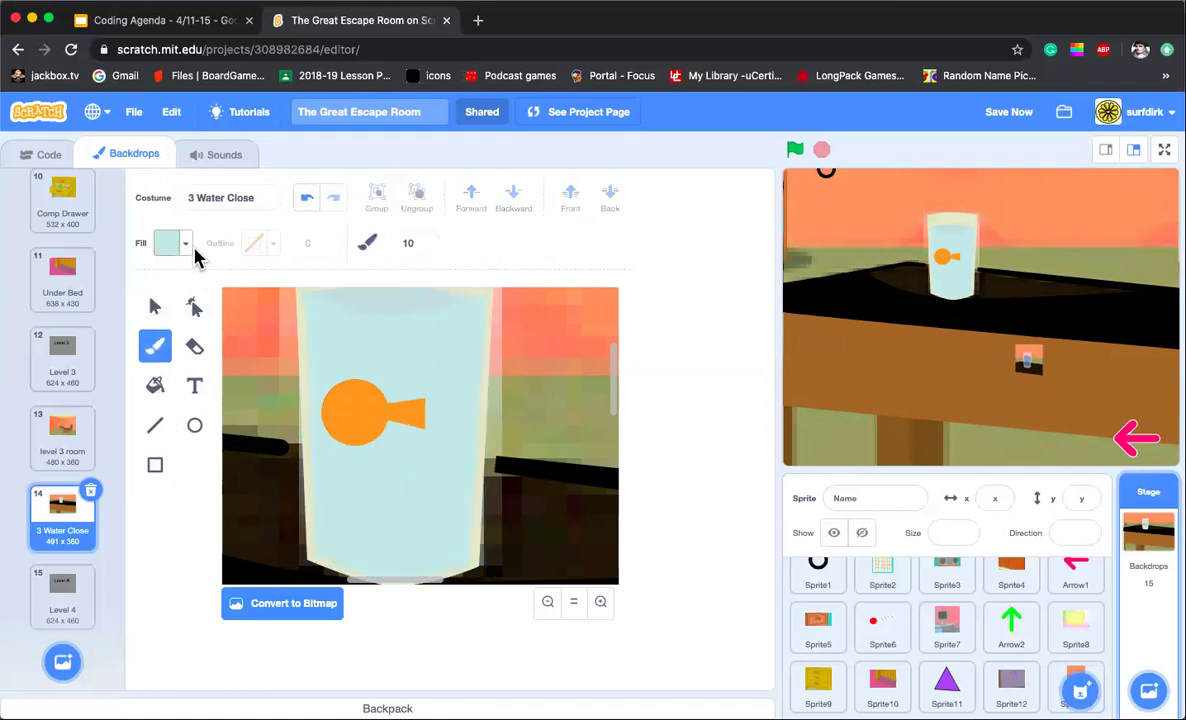
pyautogui.click(191, 251)
pyautogui.moveTo(203, 402); pyautogui.dragTo(90, 402)
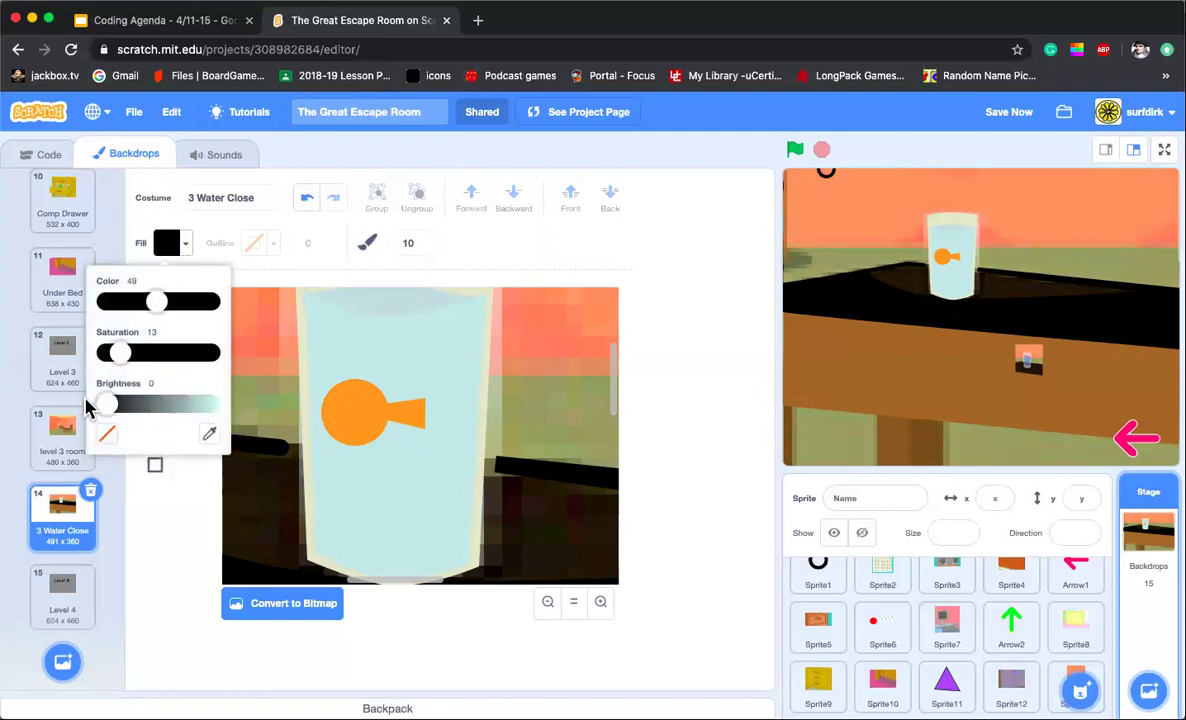
pyautogui.doubleClick(425, 246)
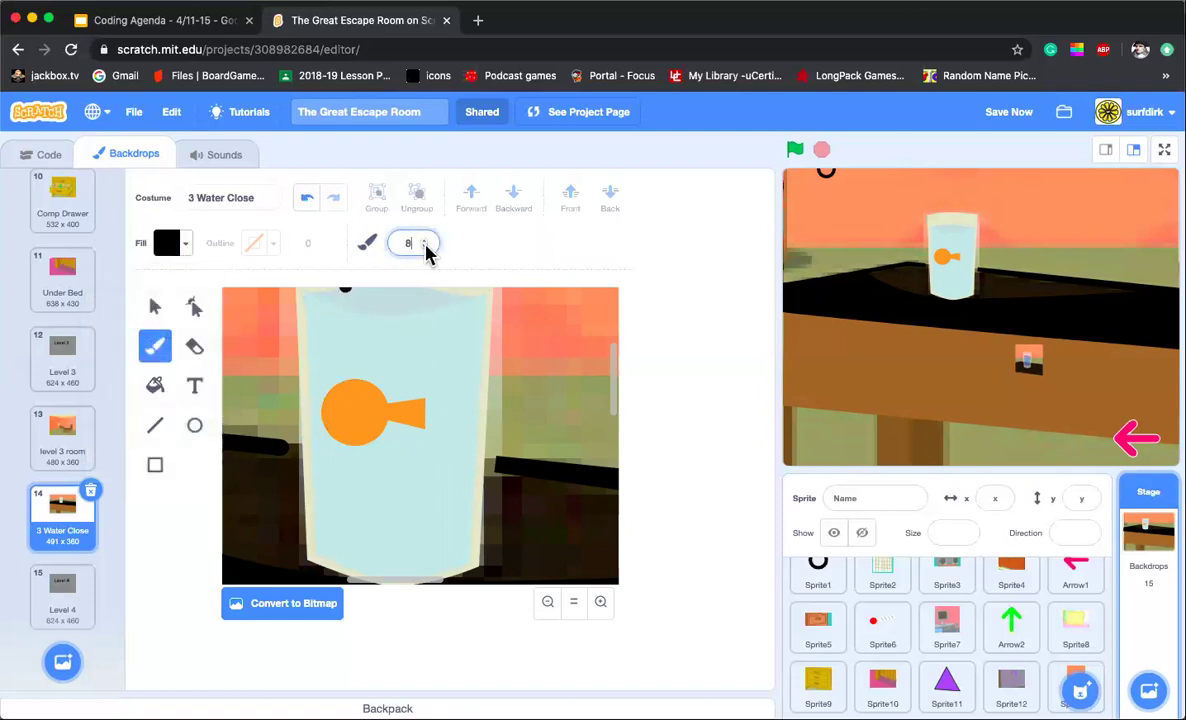
pyautogui.click(425, 246)
pyautogui.click(341, 399)
pyautogui.click(341, 410)
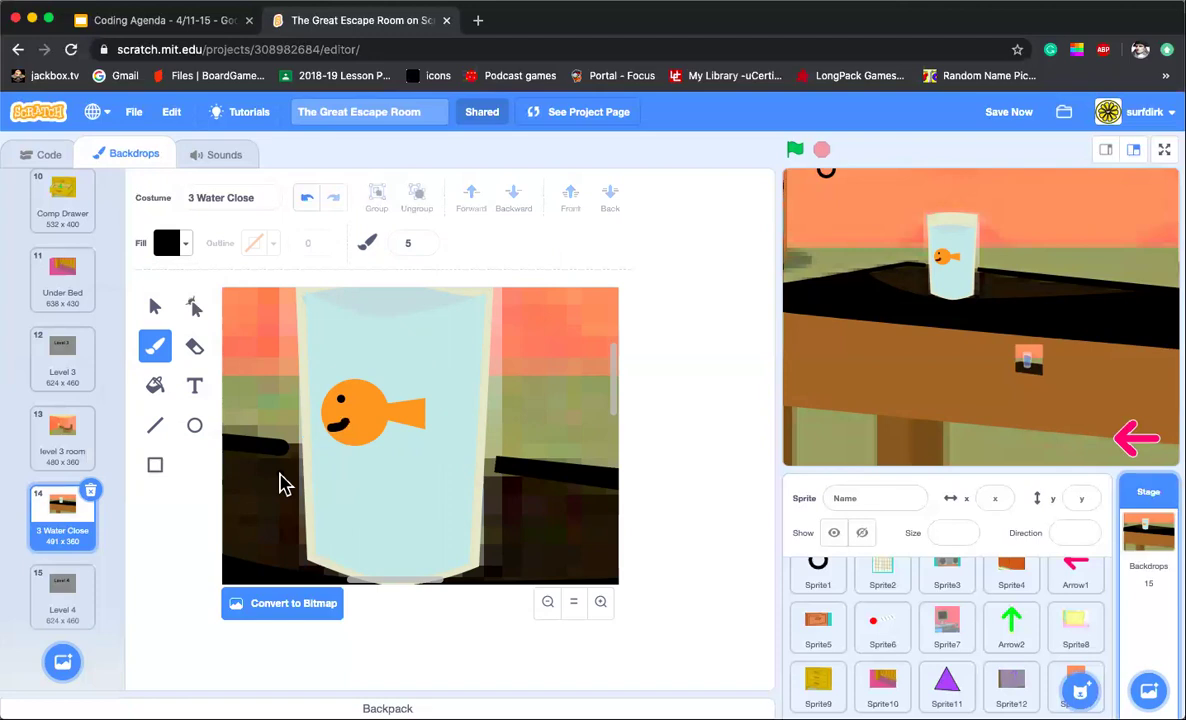
# Step: Run the game, start playing and pass the first room by opening the bedside drawer and submitting the code on the code box
pyautogui.click(548, 602)
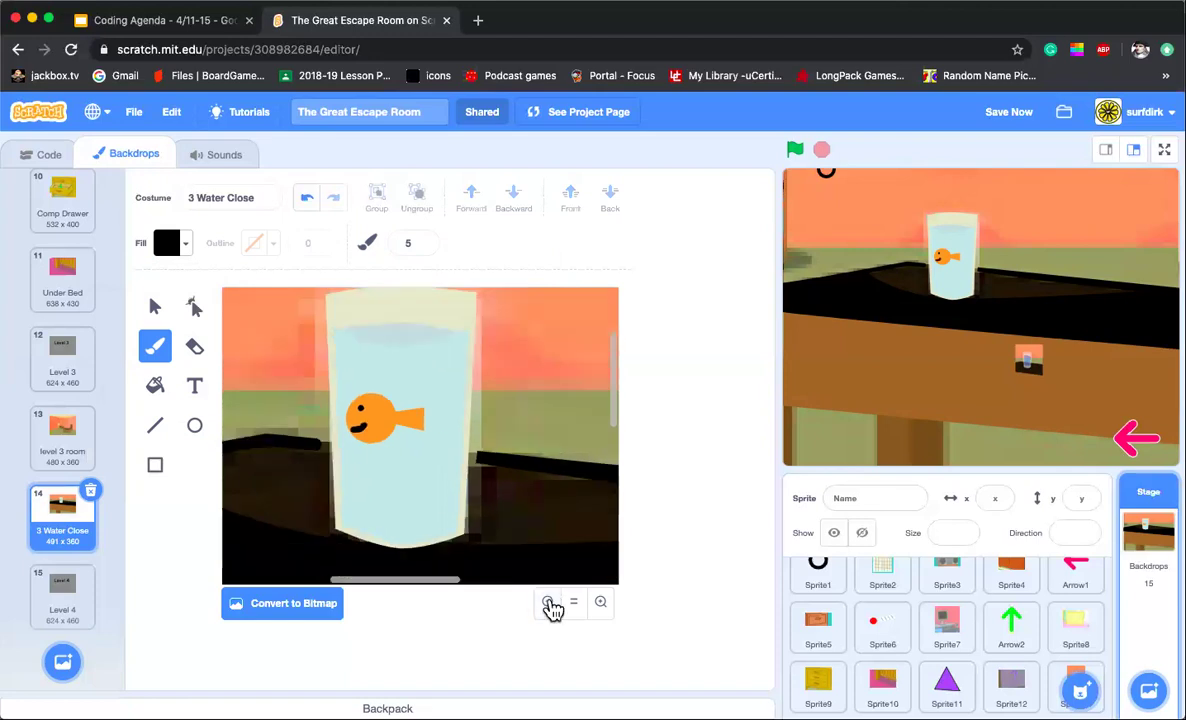
pyautogui.click(548, 602)
pyautogui.click(548, 602)
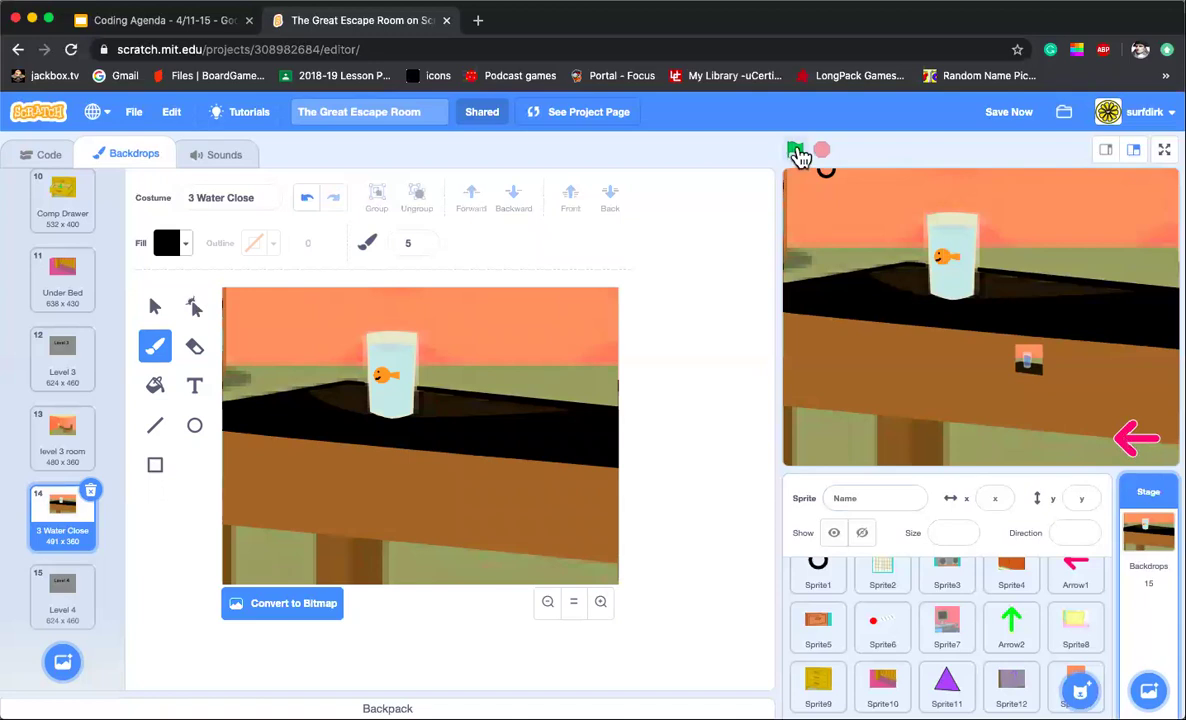
pyautogui.click(796, 151)
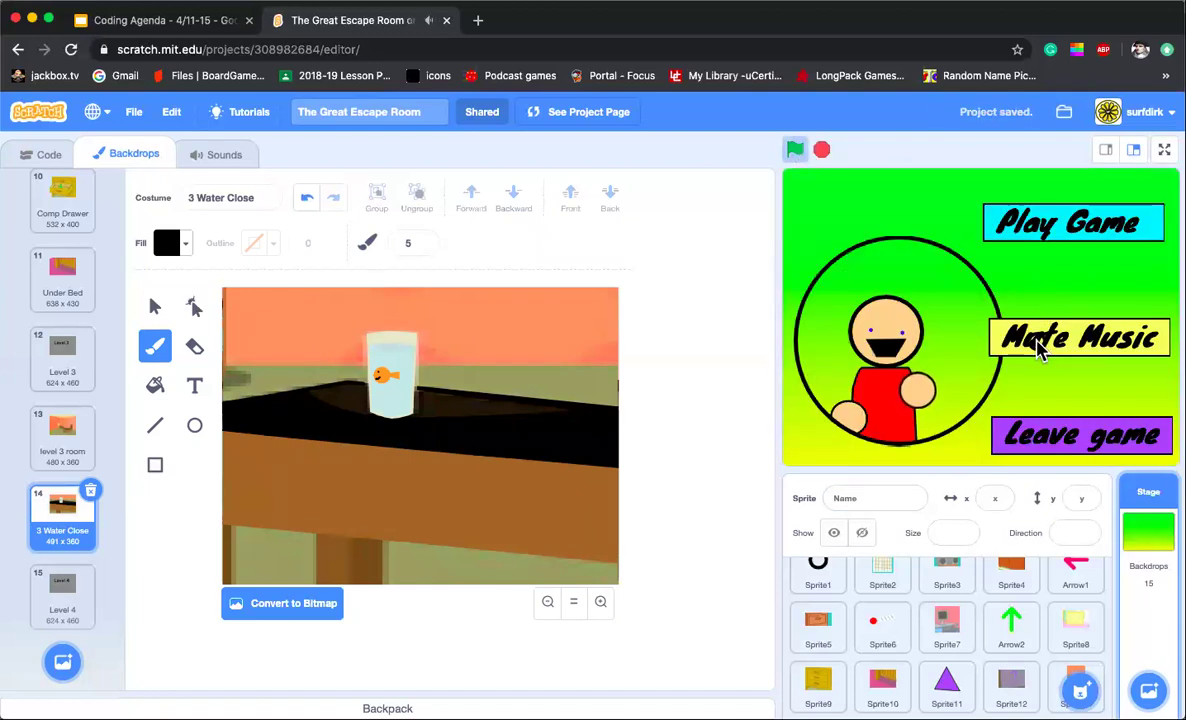
pyautogui.click(1004, 216)
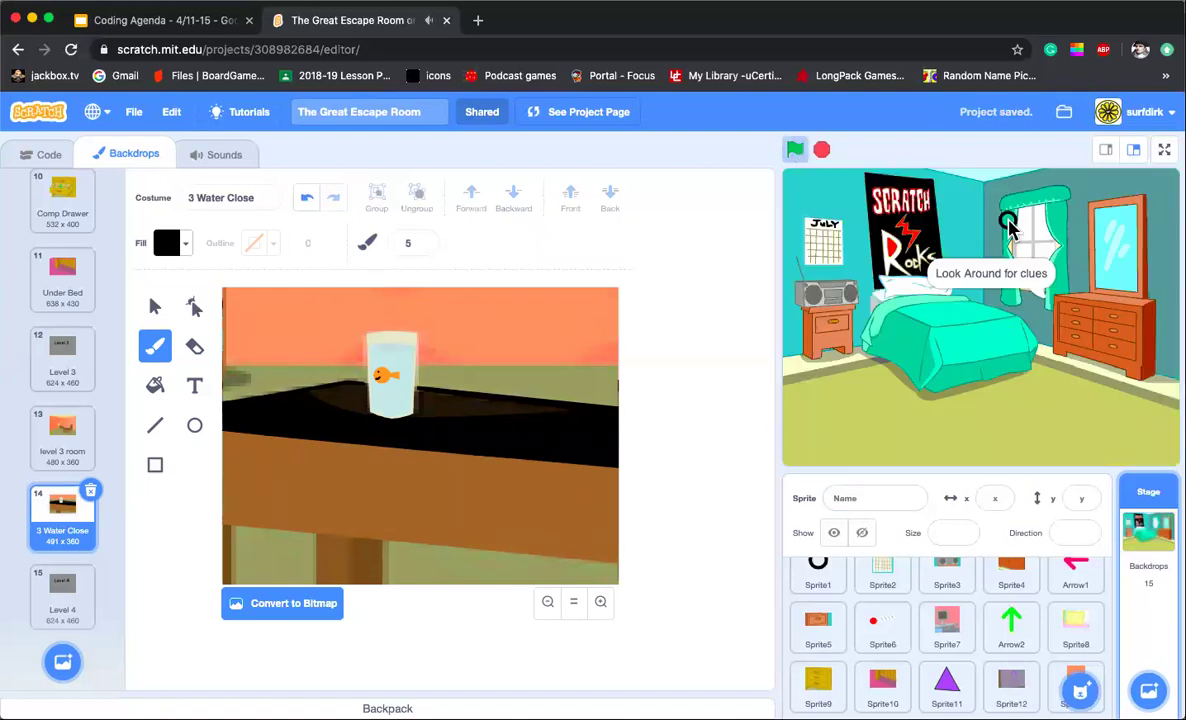
pyautogui.click(832, 335)
pyautogui.click(1010, 362)
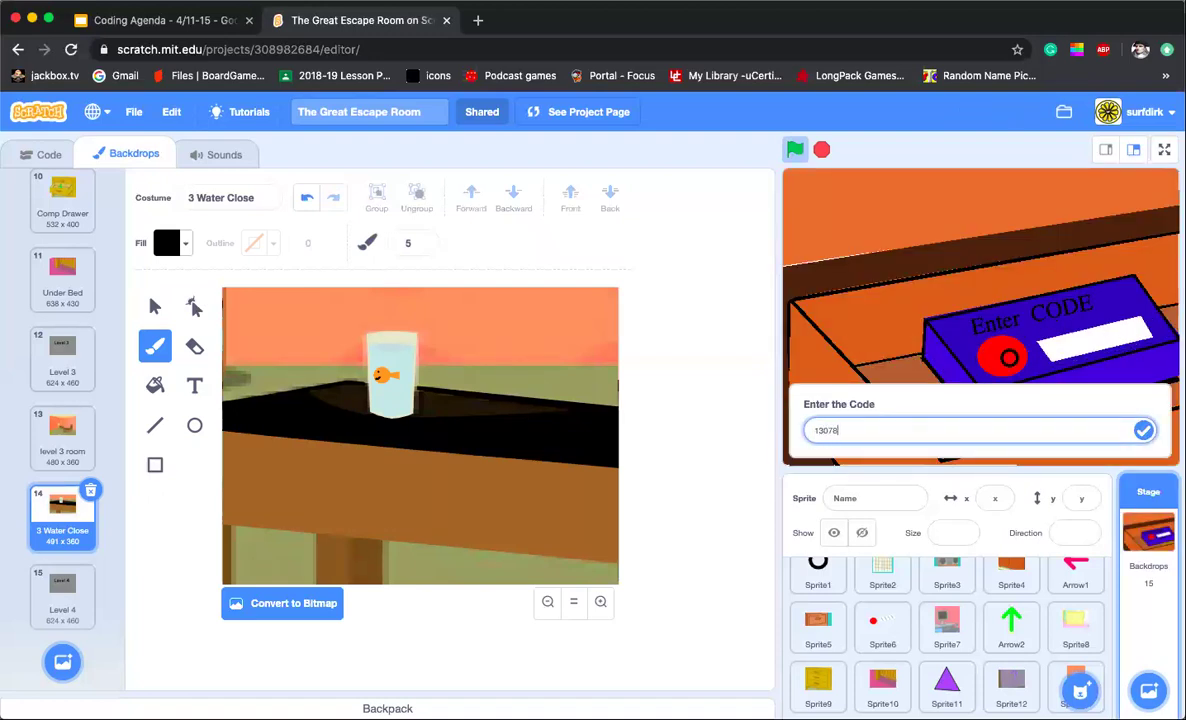
pyautogui.press('Return')
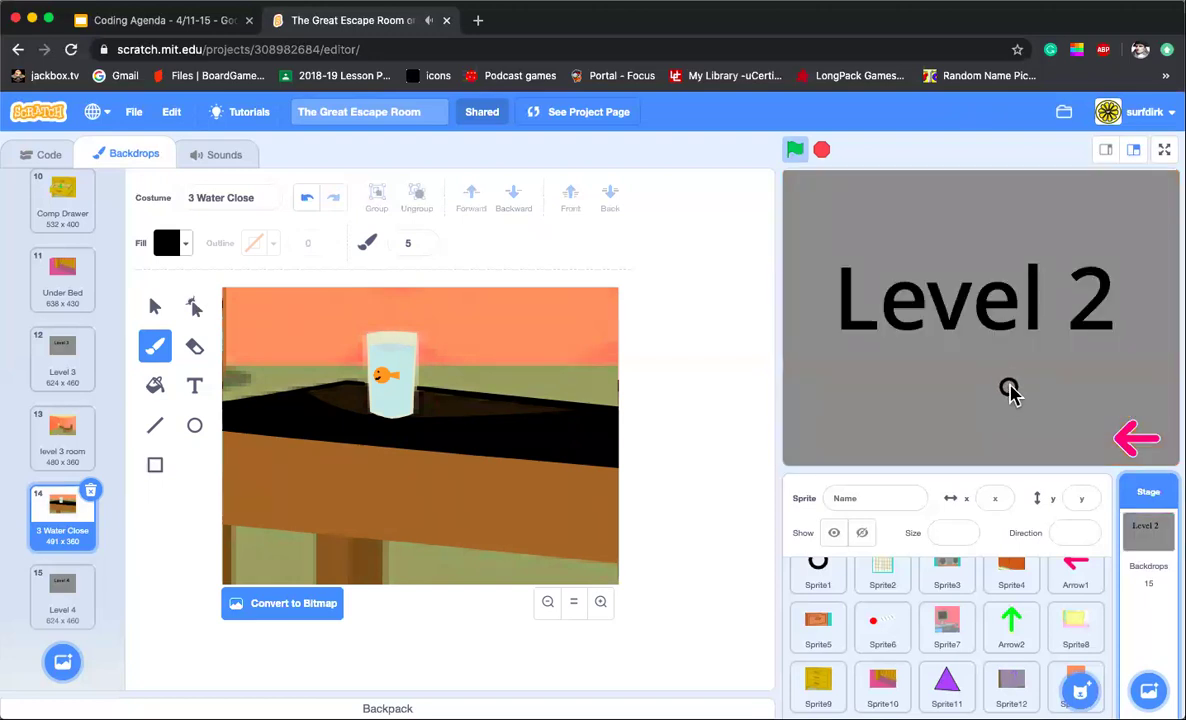
# Step: Play through the level 2 room using the space under the bed, the purple triangle and the computer, and test the level 3 water glass
pyautogui.click(920, 357)
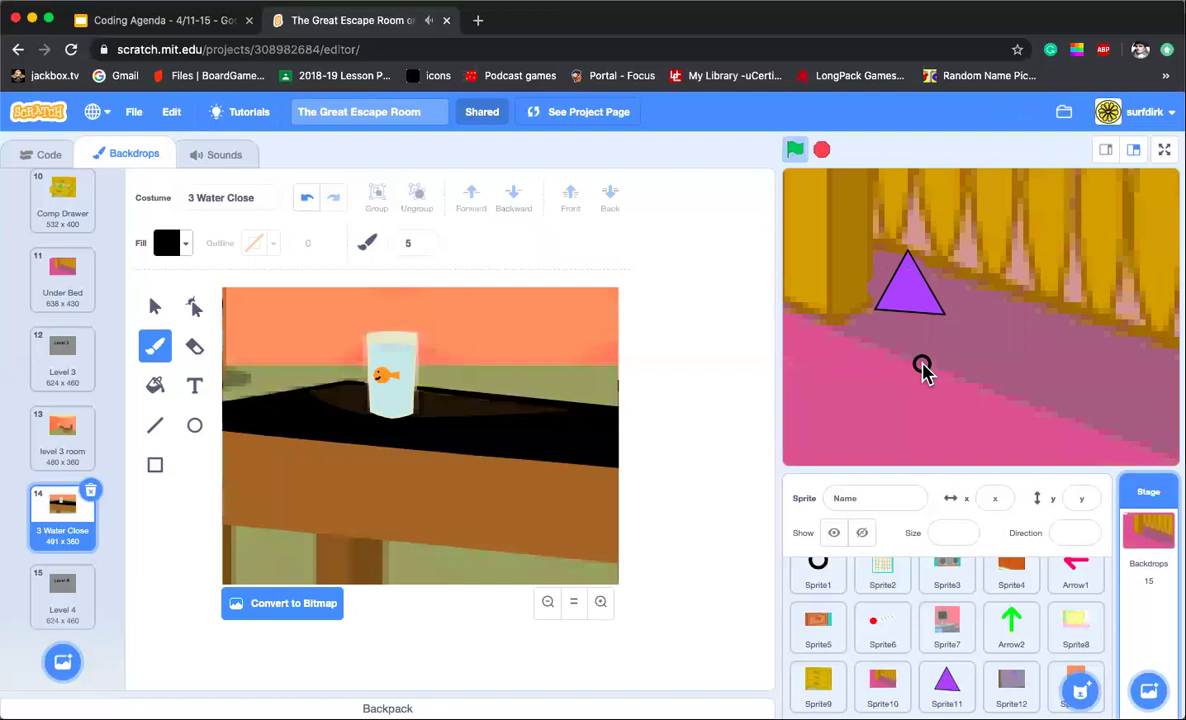
pyautogui.click(910, 290)
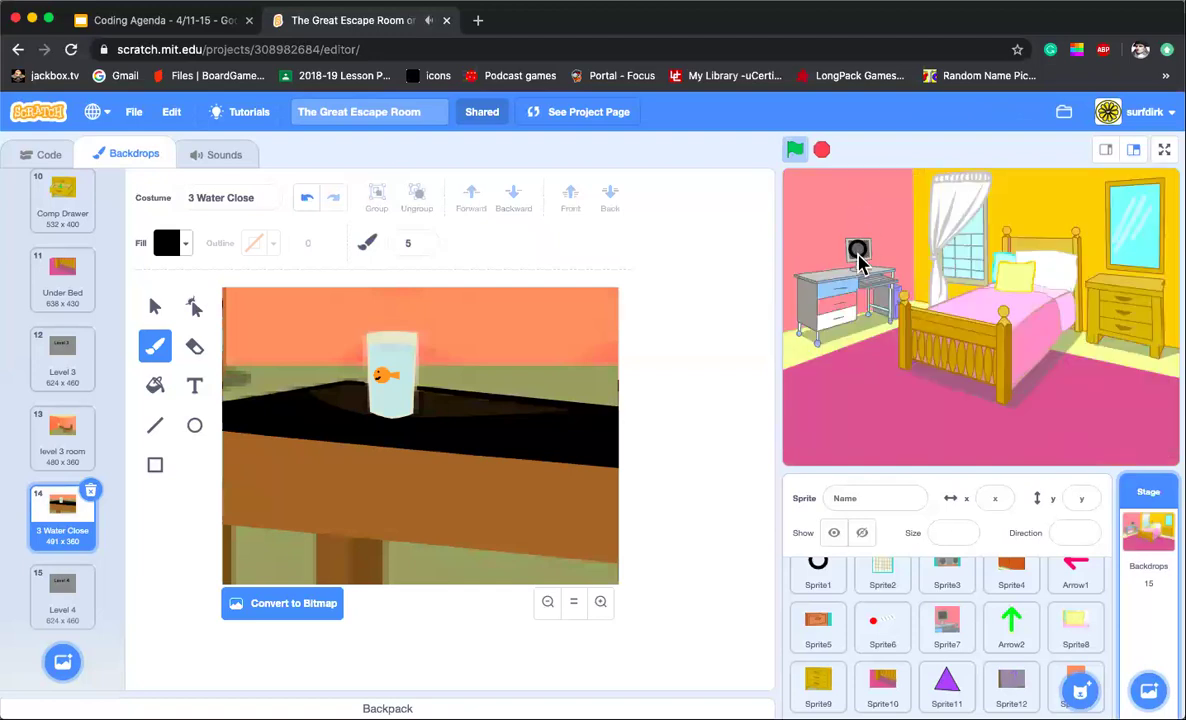
pyautogui.click(855, 251)
pyautogui.click(875, 334)
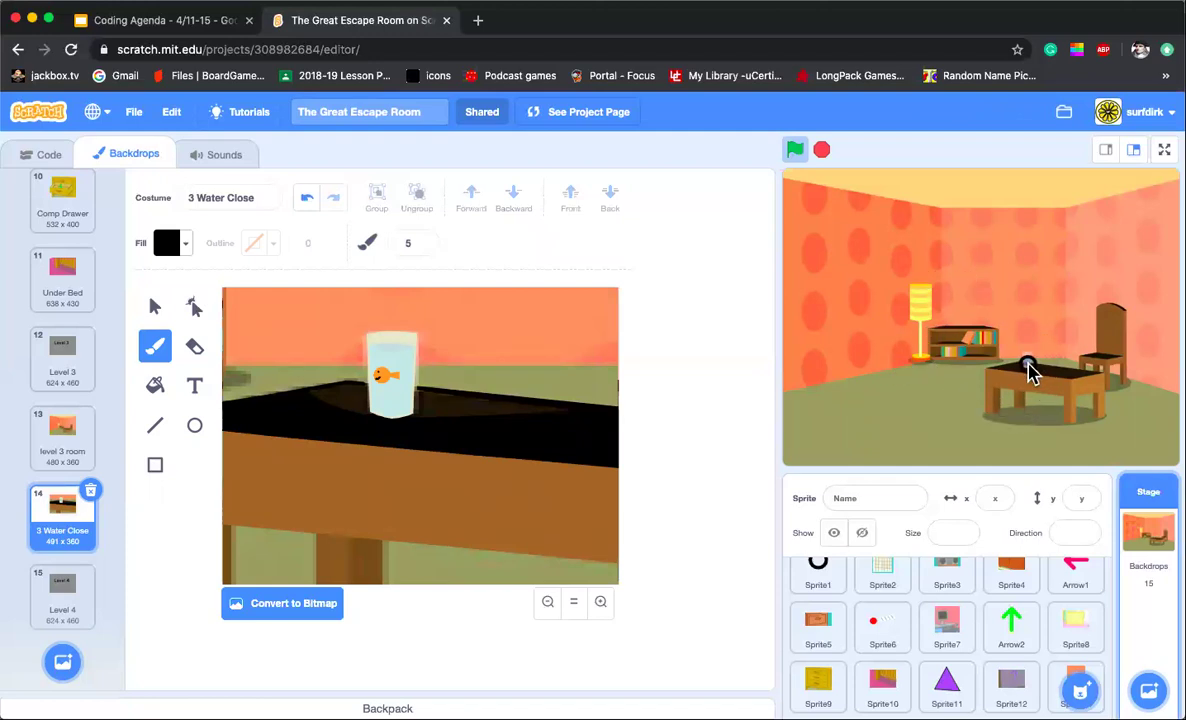
pyautogui.click(1030, 368)
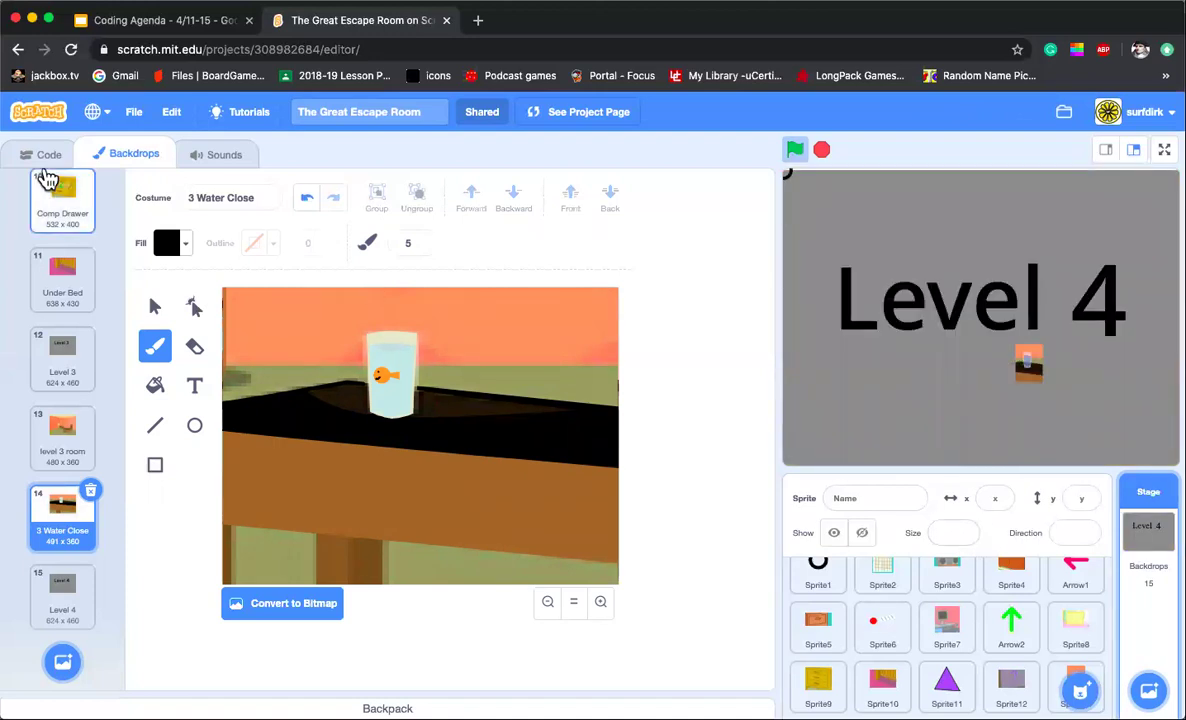
# Step: Change the water glass sprite's click script so it switches the backdrop to 3 Water Close
pyautogui.click(47, 157)
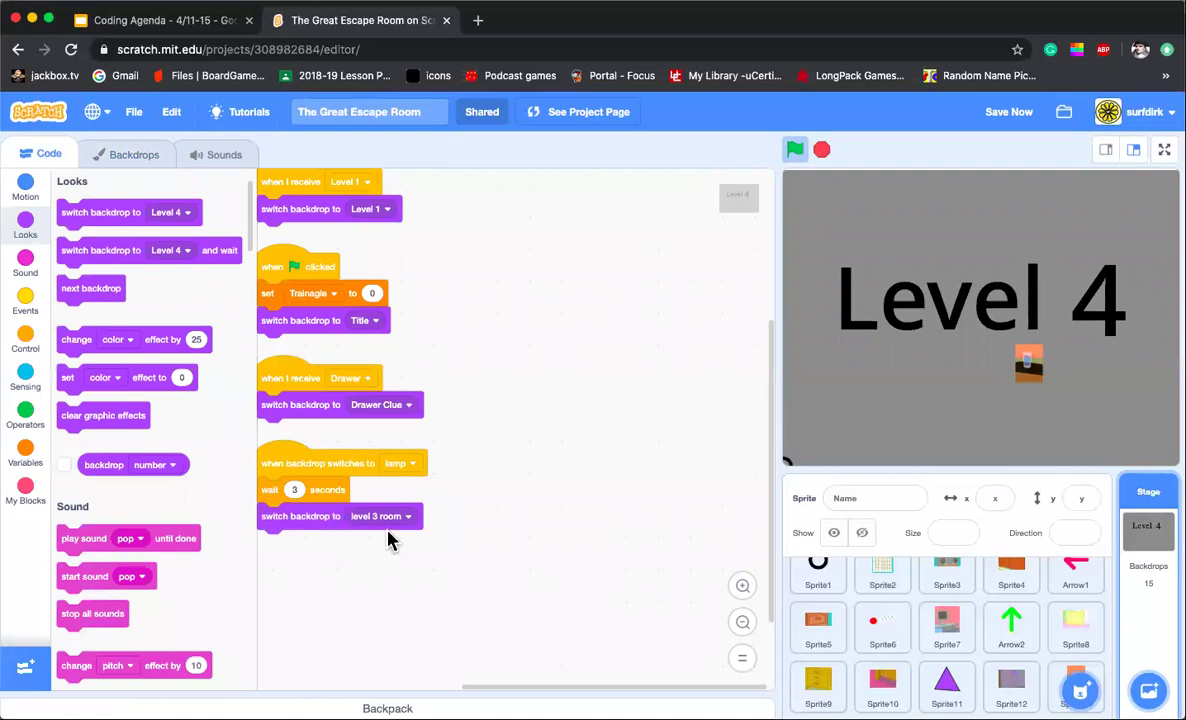
pyautogui.click(1059, 680)
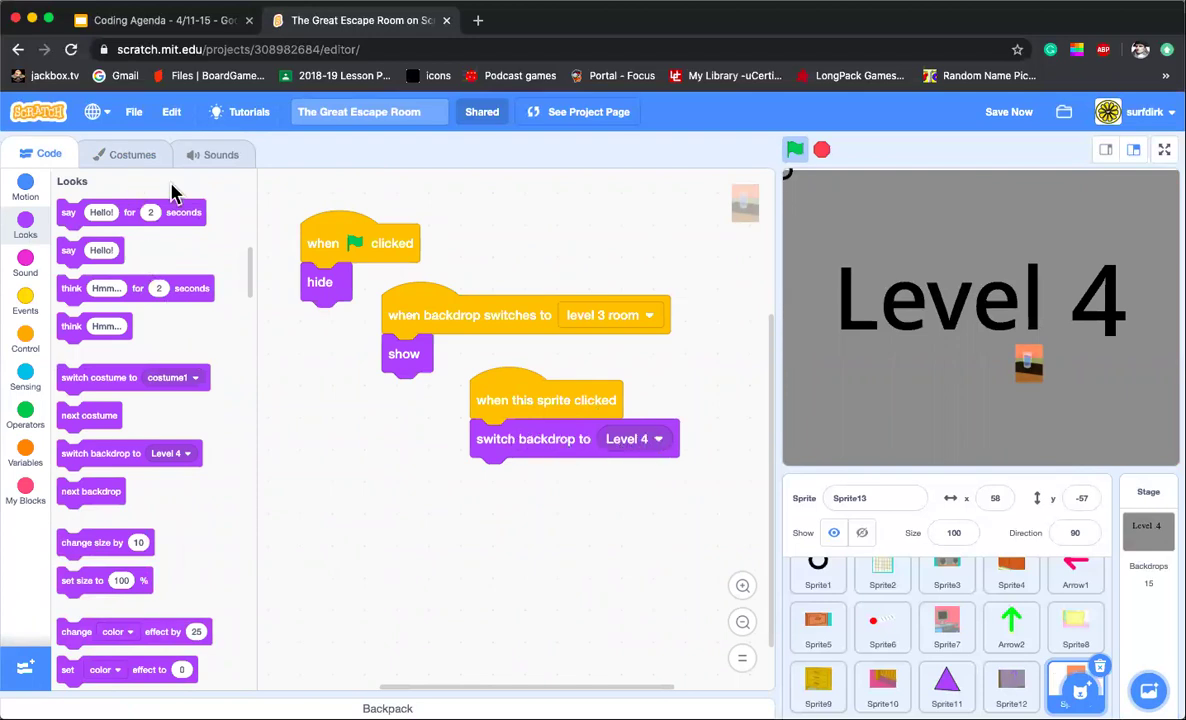
pyautogui.click(1146, 538)
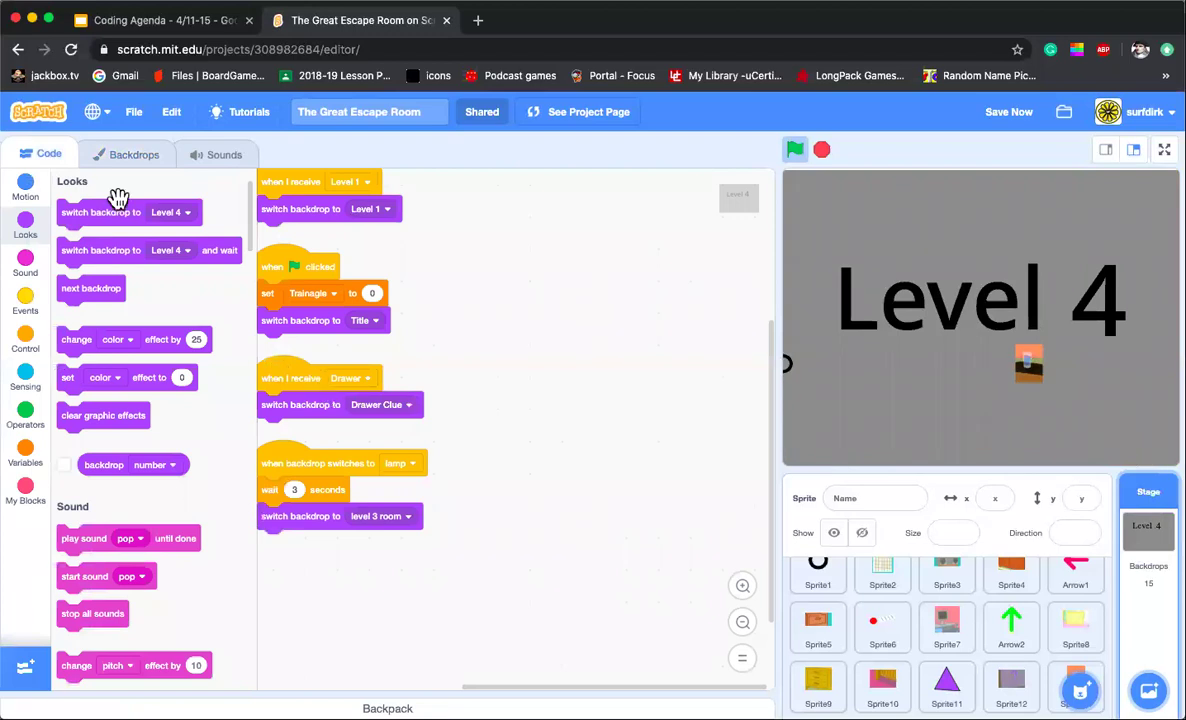
pyautogui.click(136, 158)
pyautogui.scroll(-8, 70, 555)
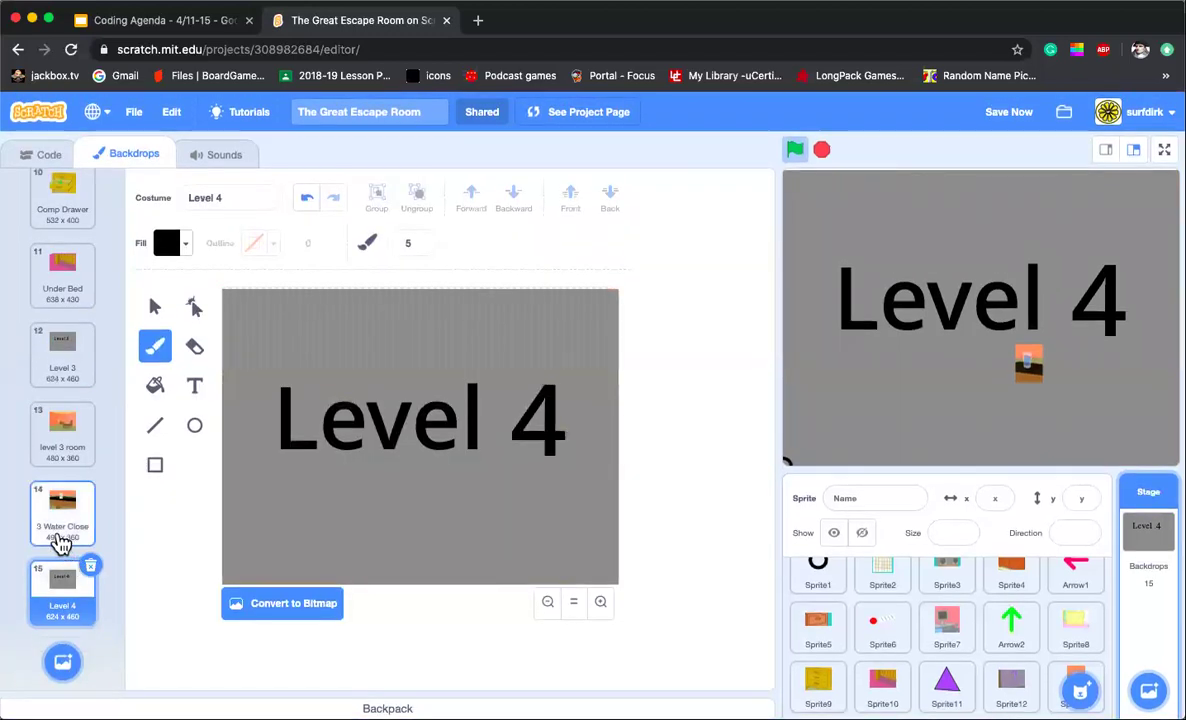
pyautogui.click(1064, 680)
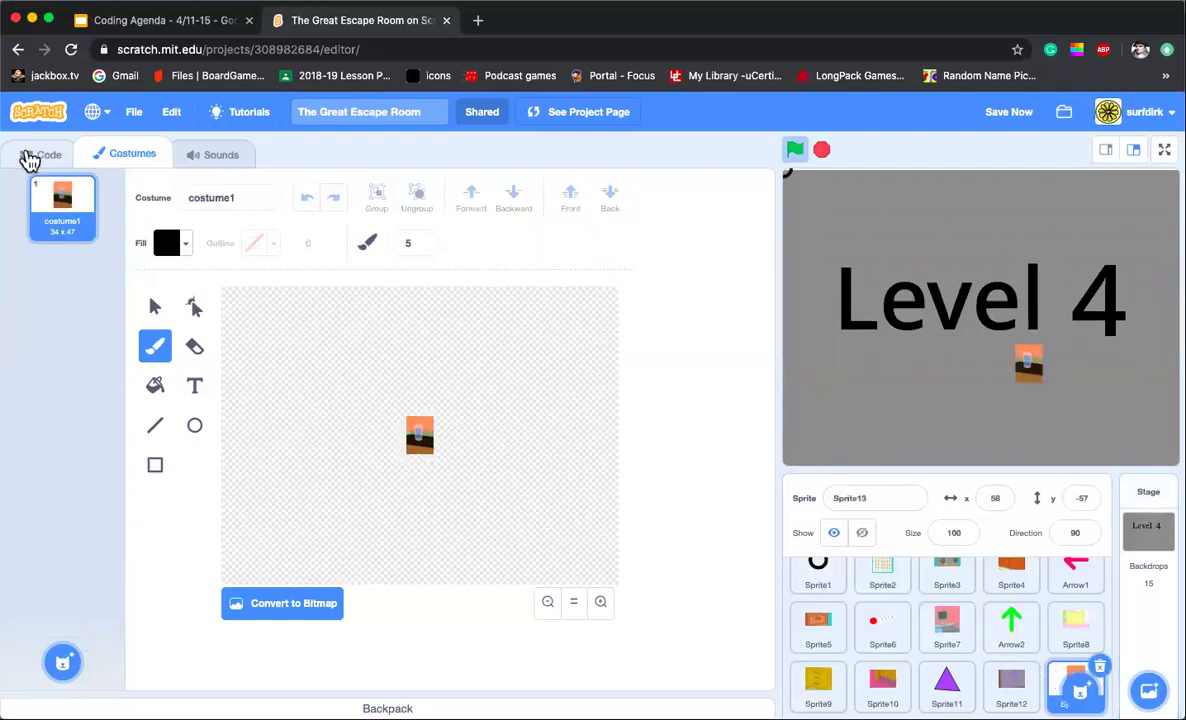
pyautogui.click(30, 157)
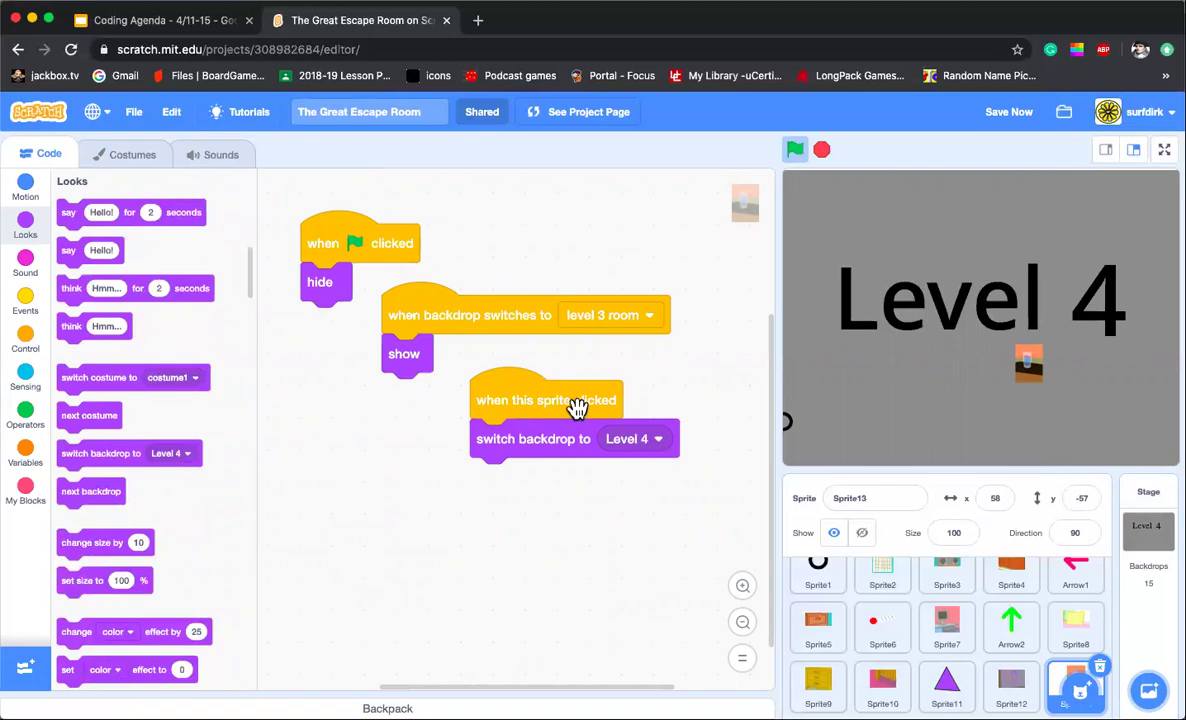
pyautogui.click(645, 439)
pyautogui.scroll(-4, 636, 385)
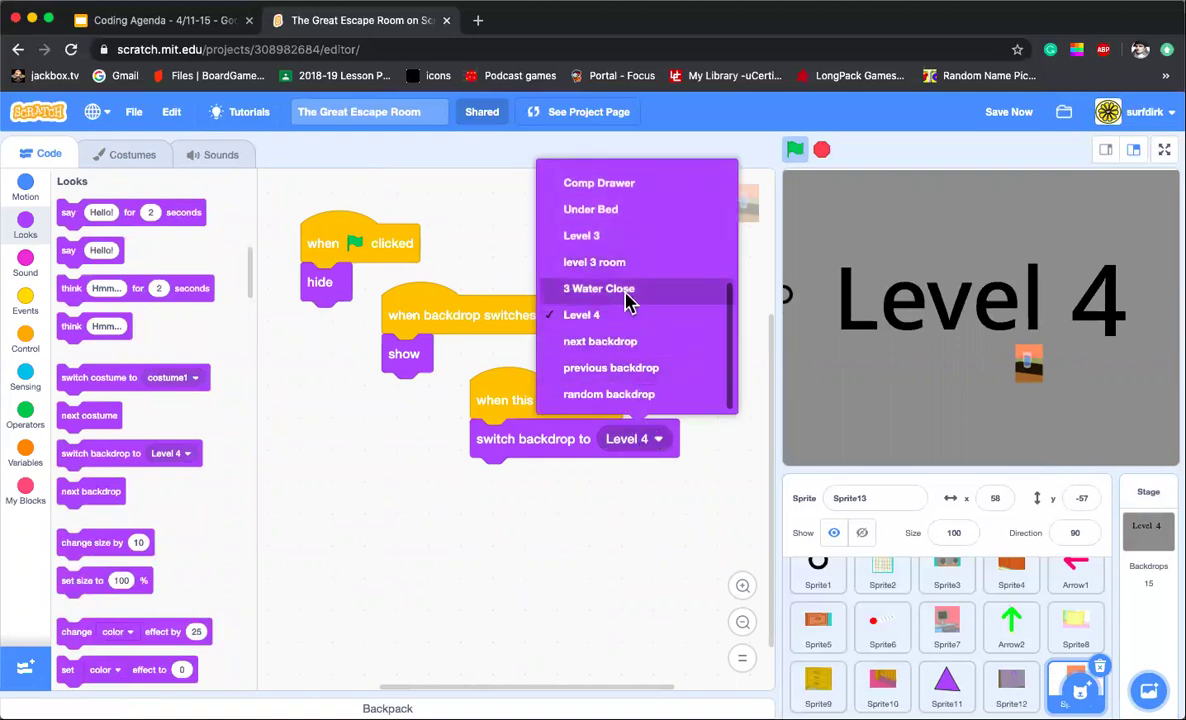
pyautogui.click(628, 298)
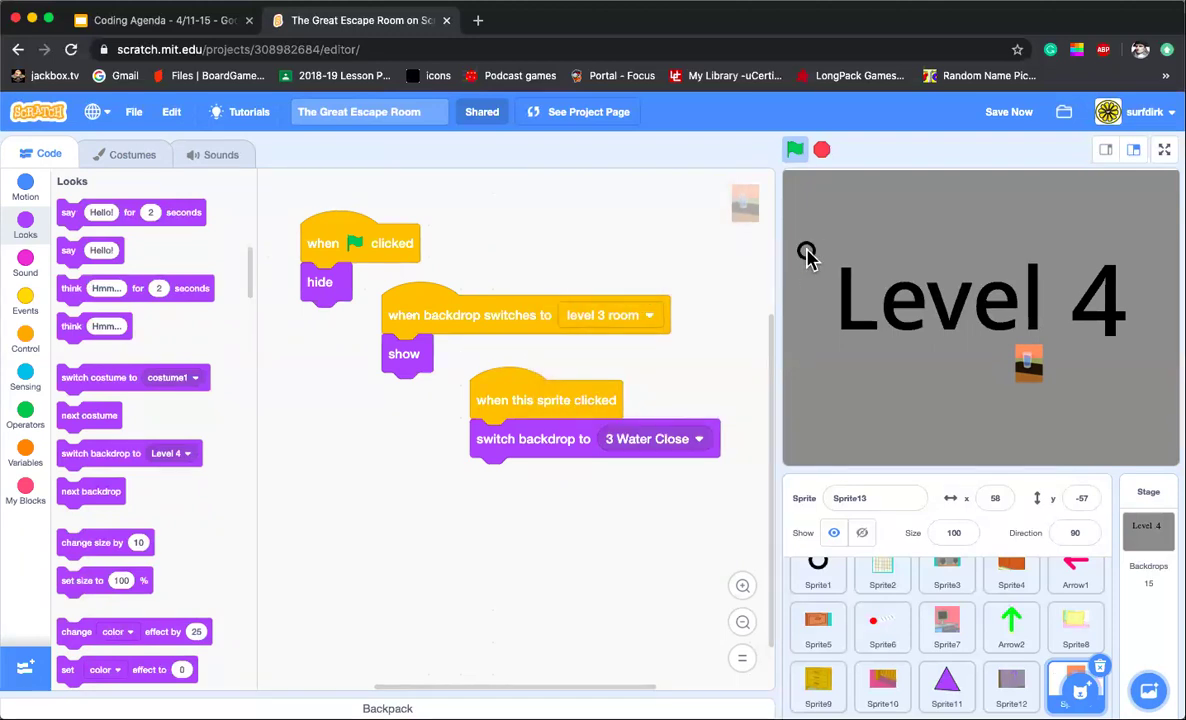
# Step: Restart the game to test the changed script and get past the first room again by submitting the drawer's code
pyautogui.click(795, 152)
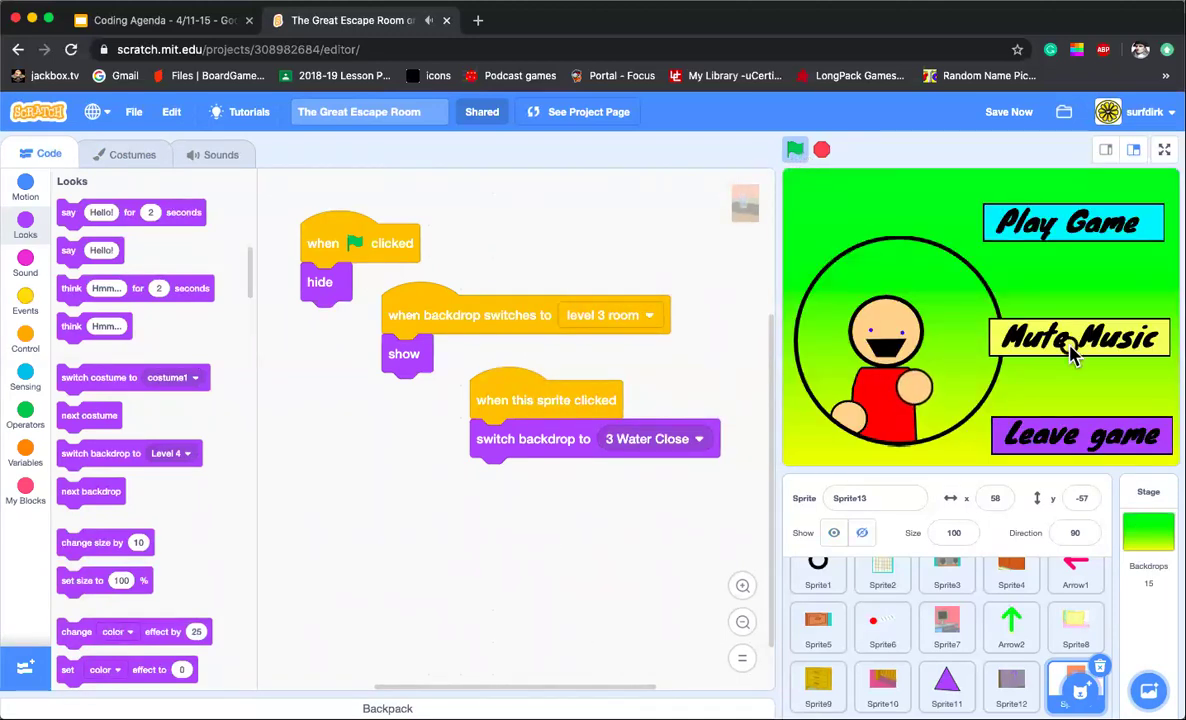
pyautogui.click(1018, 230)
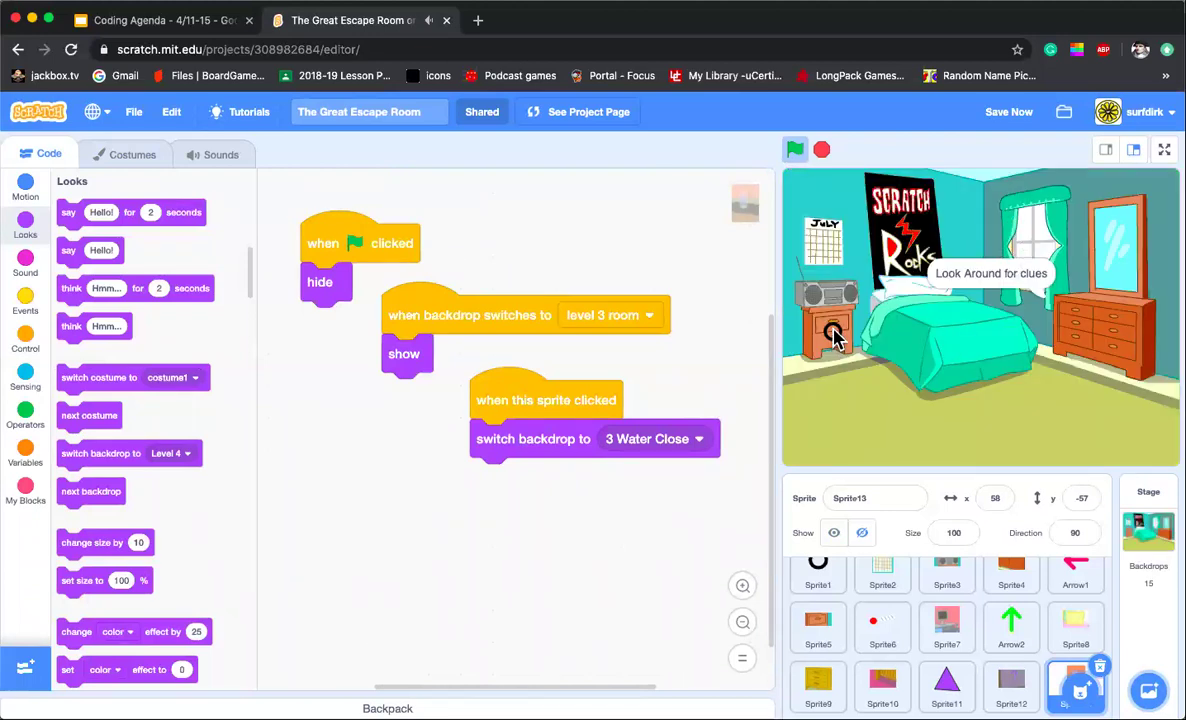
pyautogui.click(862, 315)
pyautogui.click(993, 366)
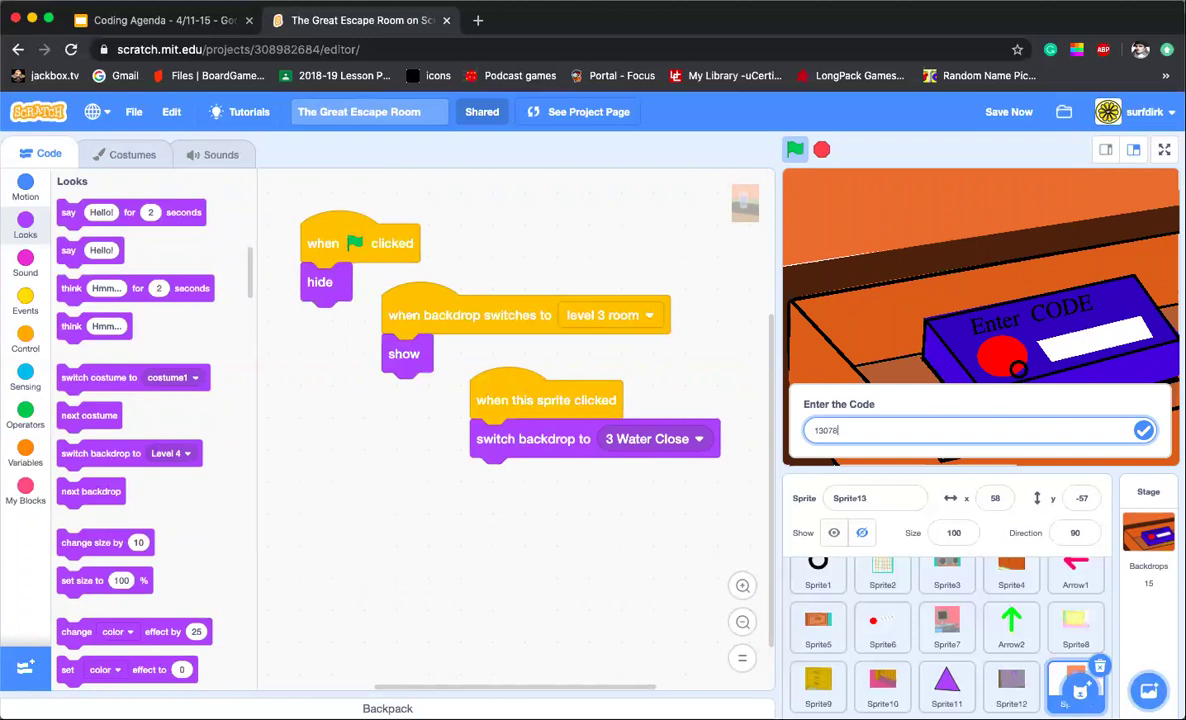
pyautogui.write('13078')
pyautogui.press('Return')
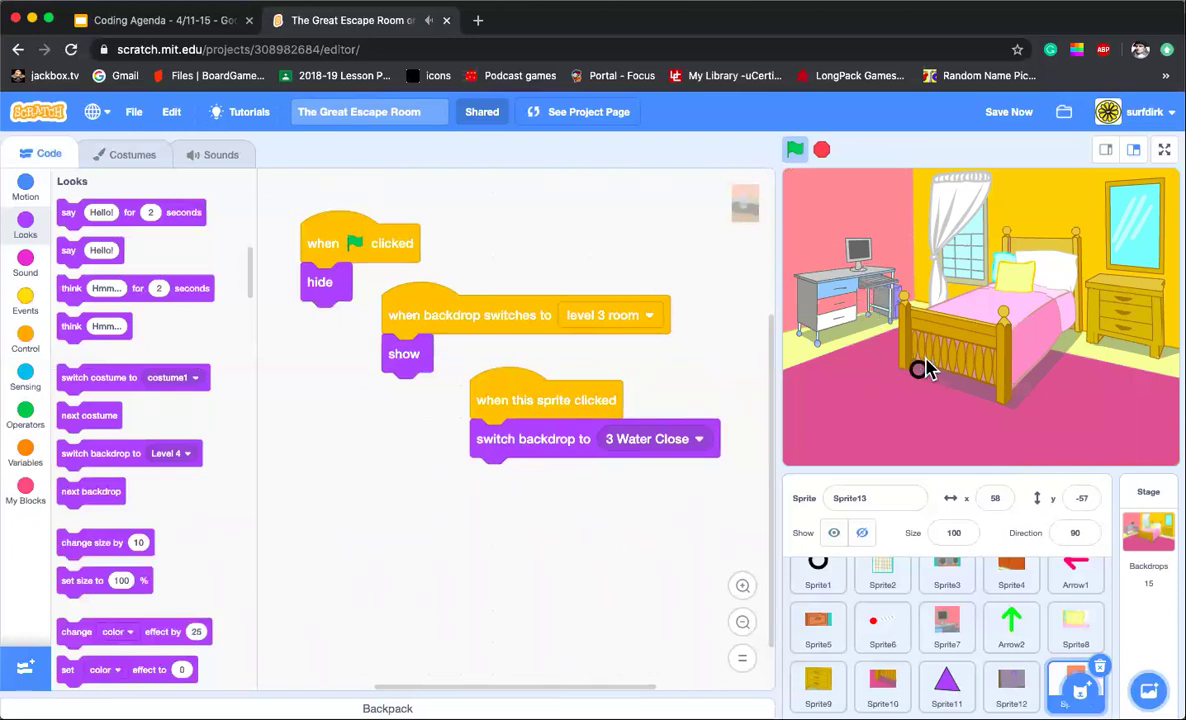
# Step: Play through the level 2 room using the space under the bed and the computer, and test the level 3 water glass's close-up
pyautogui.click(924, 367)
pyautogui.click(908, 297)
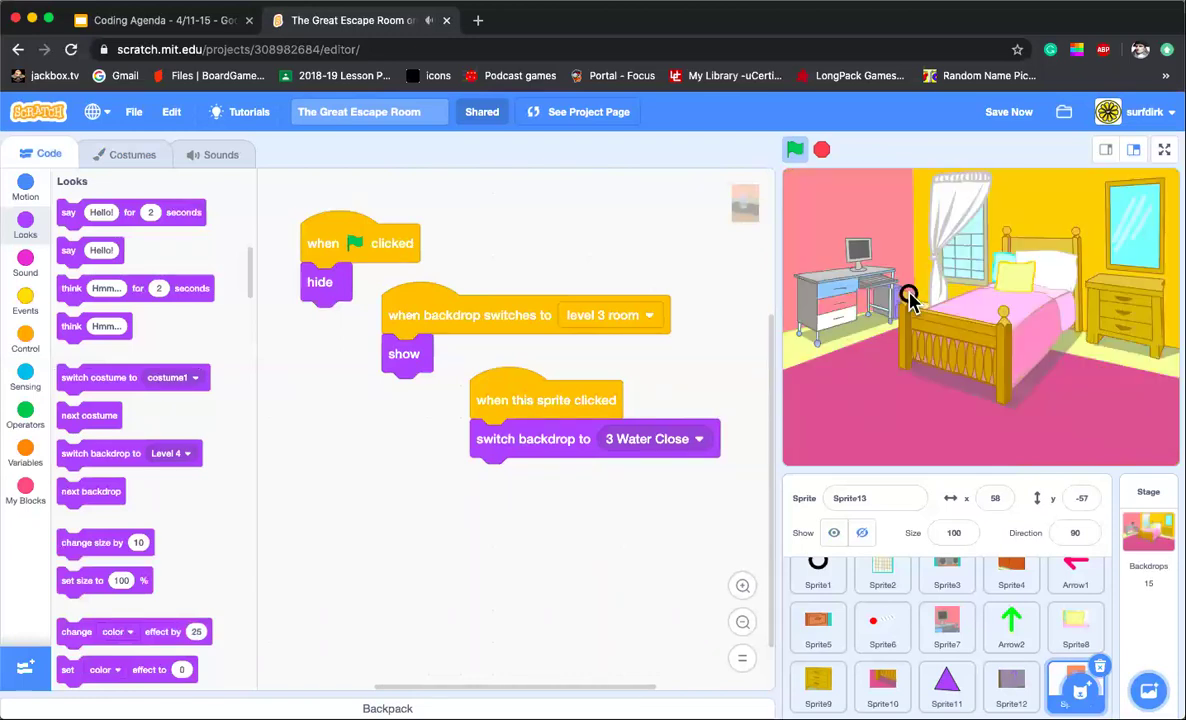
pyautogui.click(860, 256)
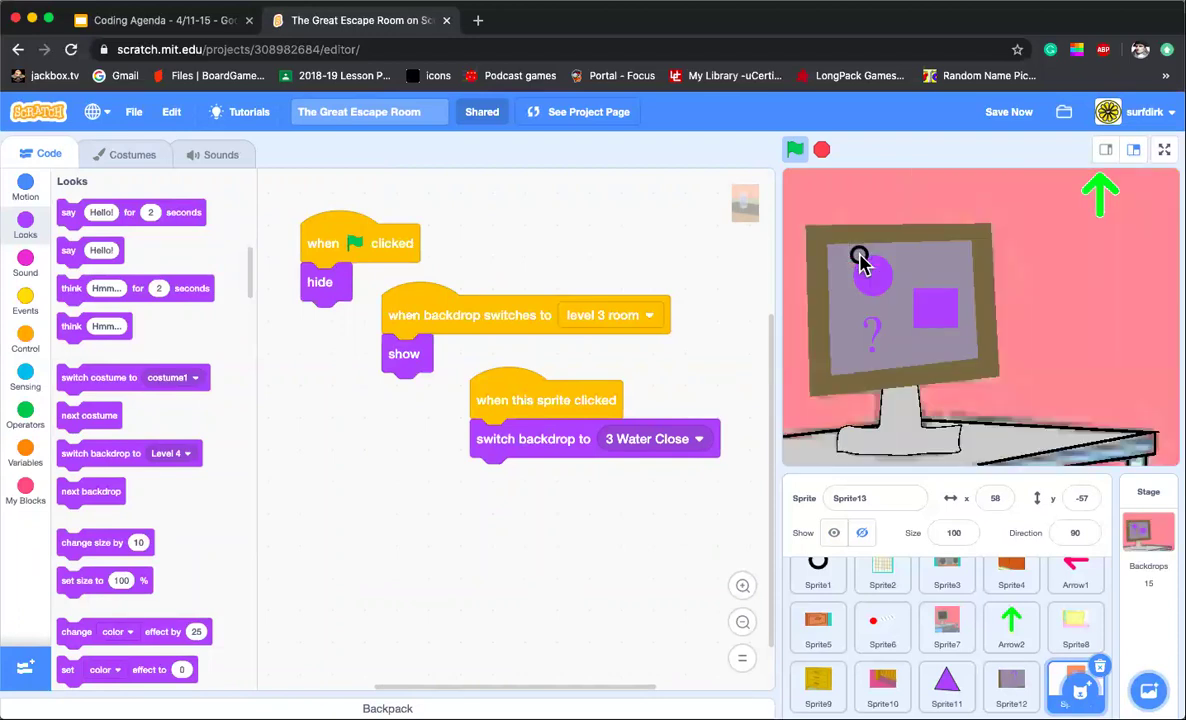
pyautogui.click(874, 333)
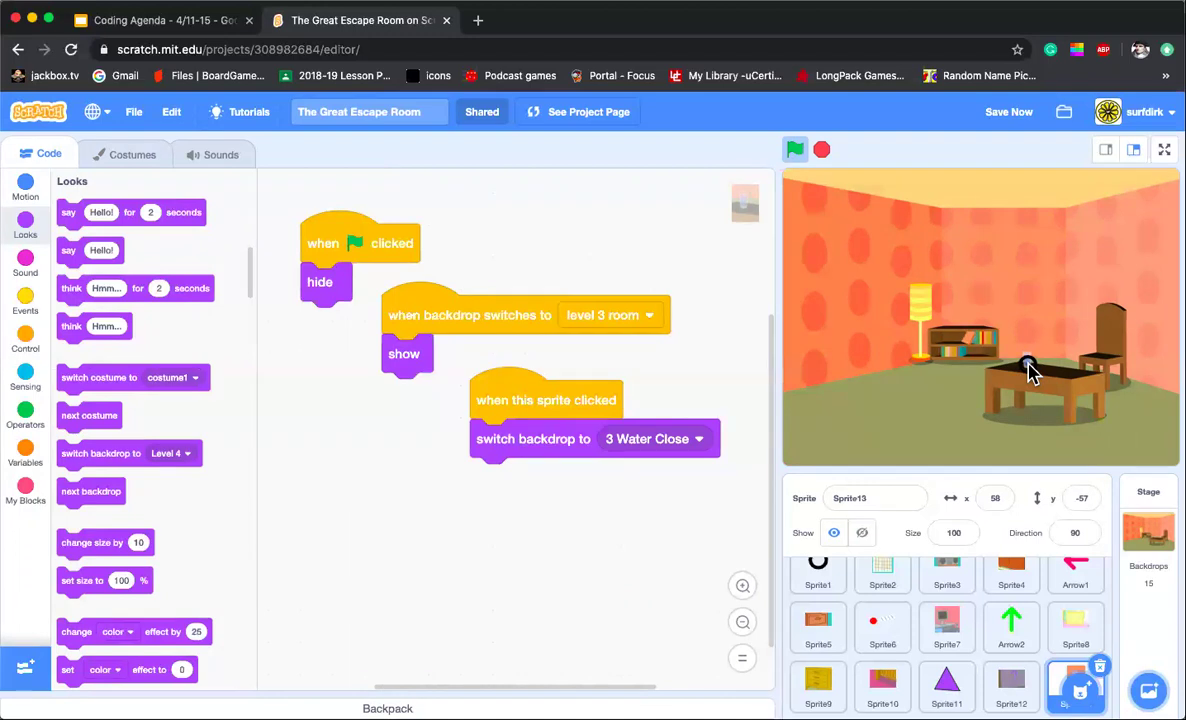
pyautogui.click(1029, 366)
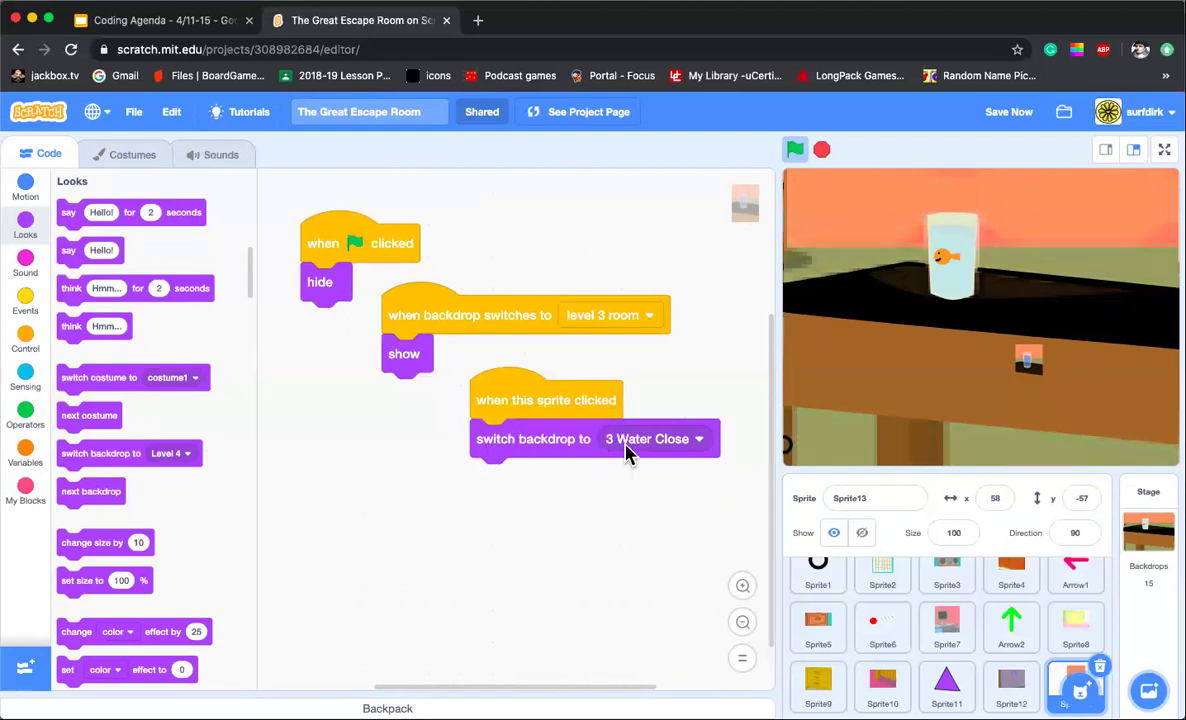
# Step: Add a hide block to the end of the water glass sprite's click script and shift that script aside
pyautogui.scroll(-5, 88, 558)
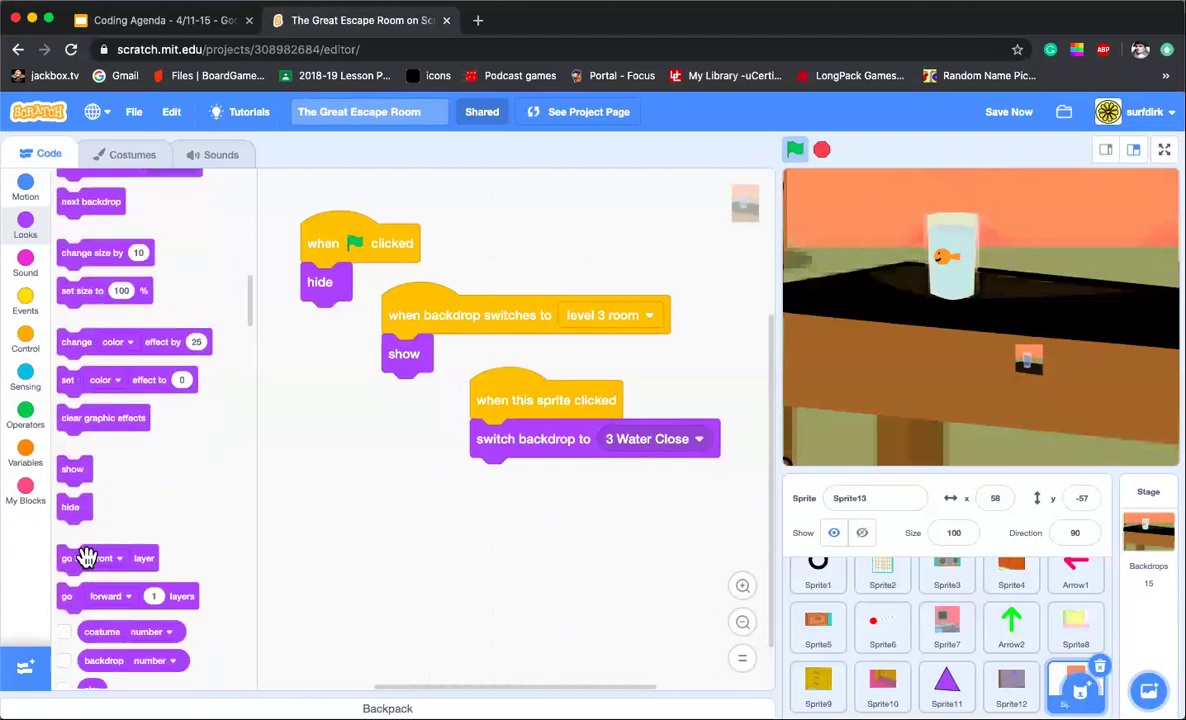
pyautogui.scroll(-1, 88, 558)
pyautogui.moveTo(72, 500); pyautogui.dragTo(511, 484)
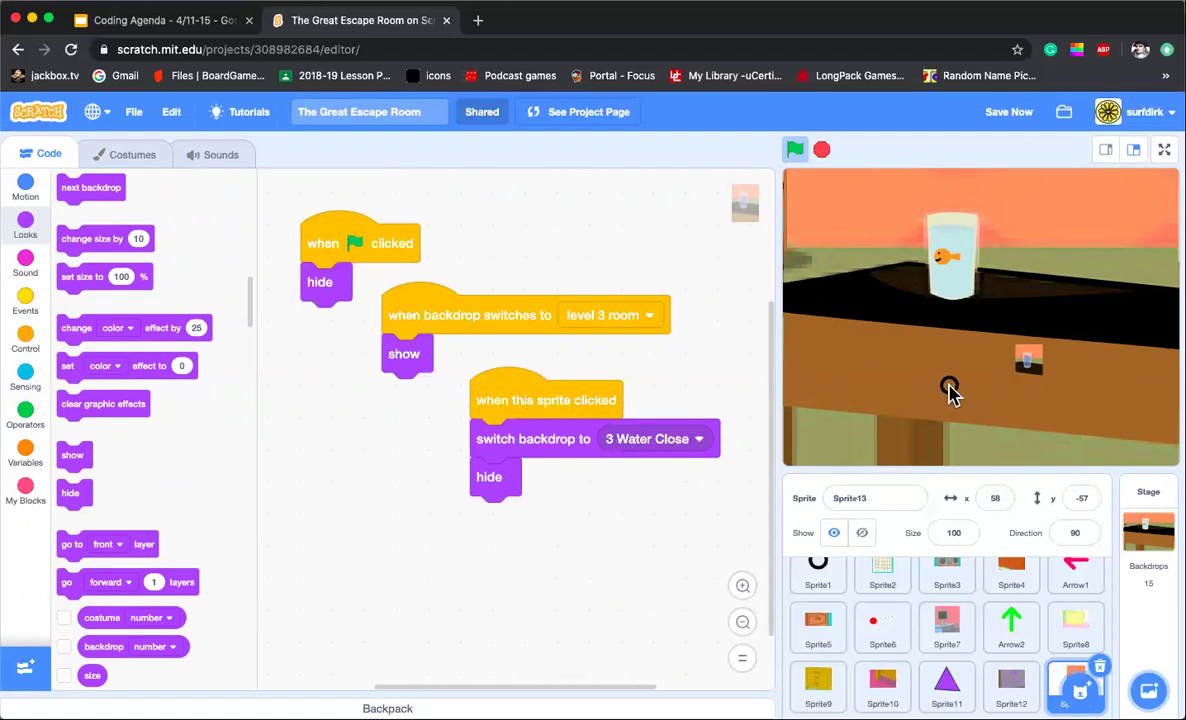
pyautogui.moveTo(583, 391); pyautogui.dragTo(624, 374)
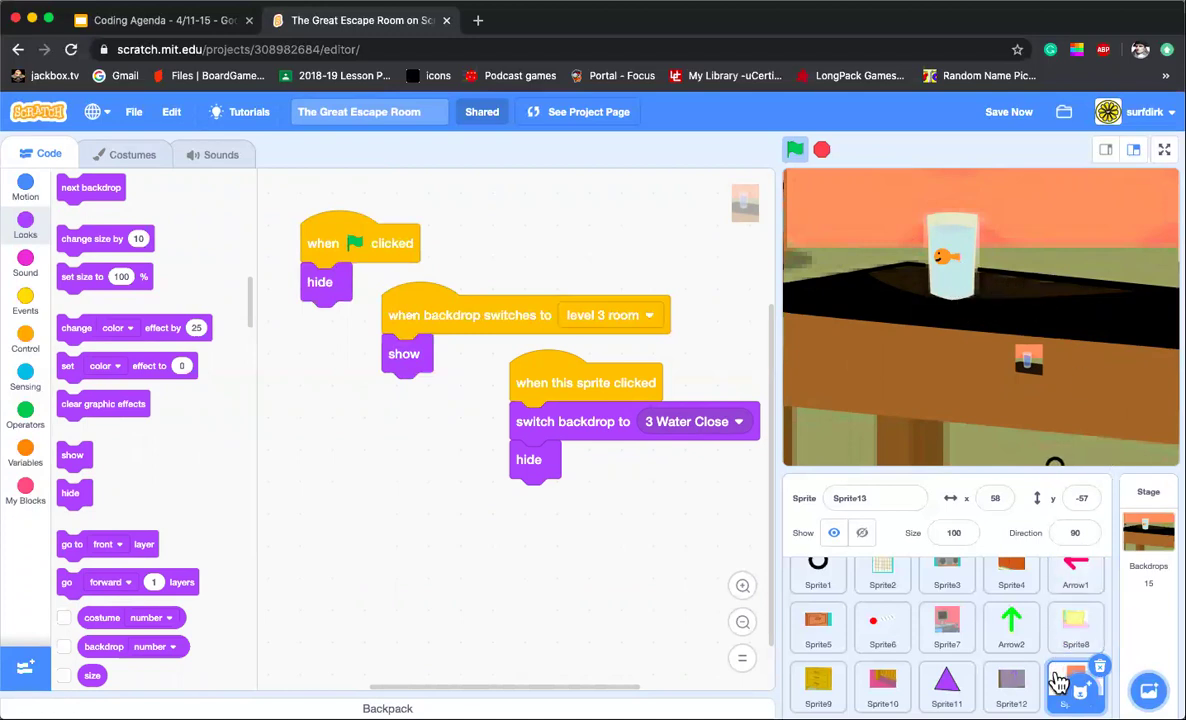
# Step: Add the Arrow1 sprite from the sprite library to the project
pyautogui.moveTo(1080, 690)
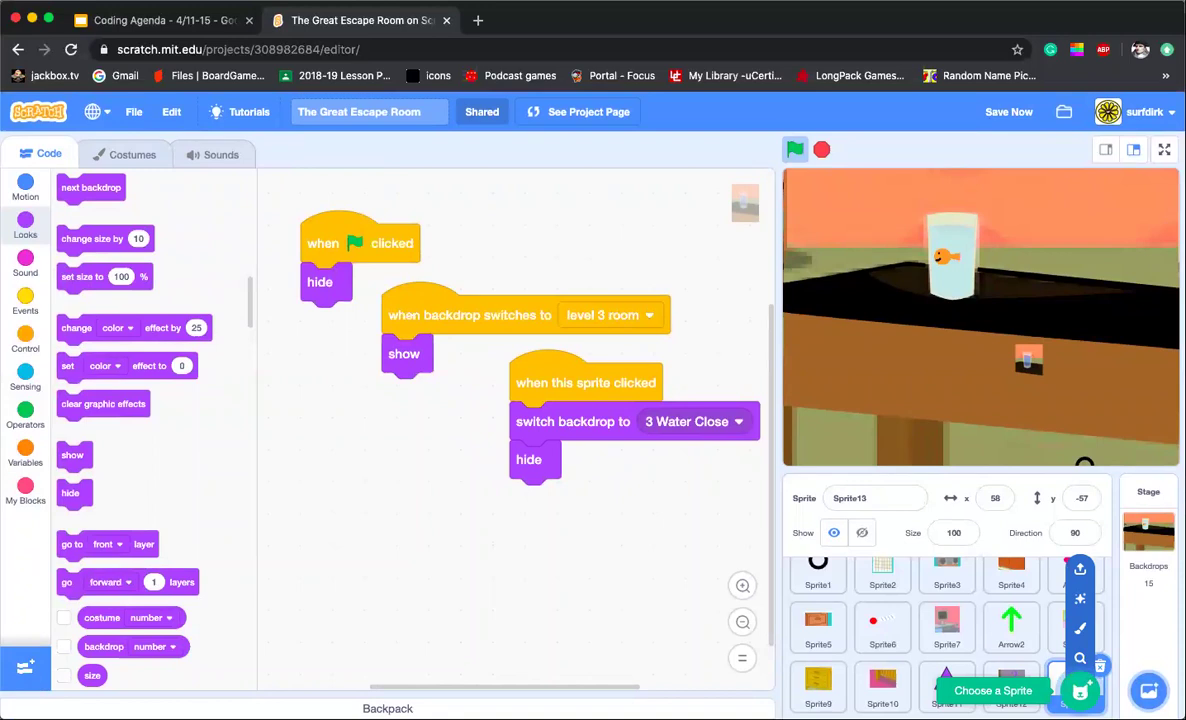
pyautogui.click(1080, 661)
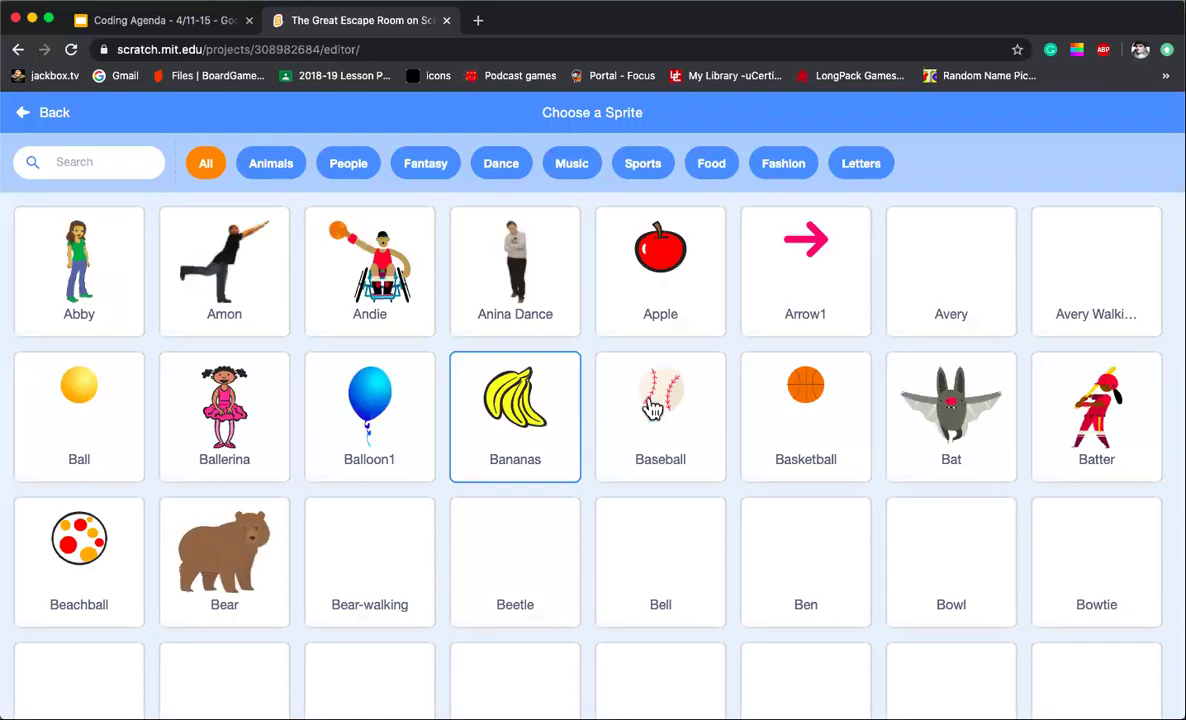
pyautogui.click(807, 276)
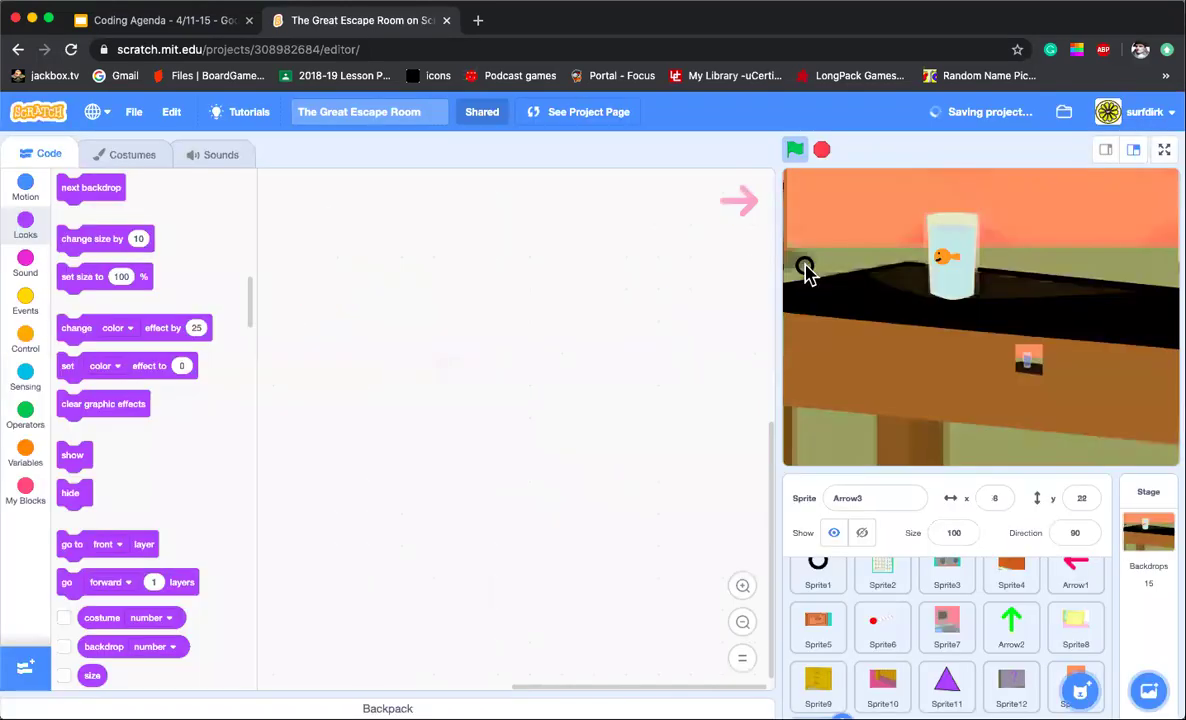
# Step: Fill the new arrow's arrow1-a costume with yellow, using color 17, saturation 100 and brightness 100
pyautogui.click(126, 157)
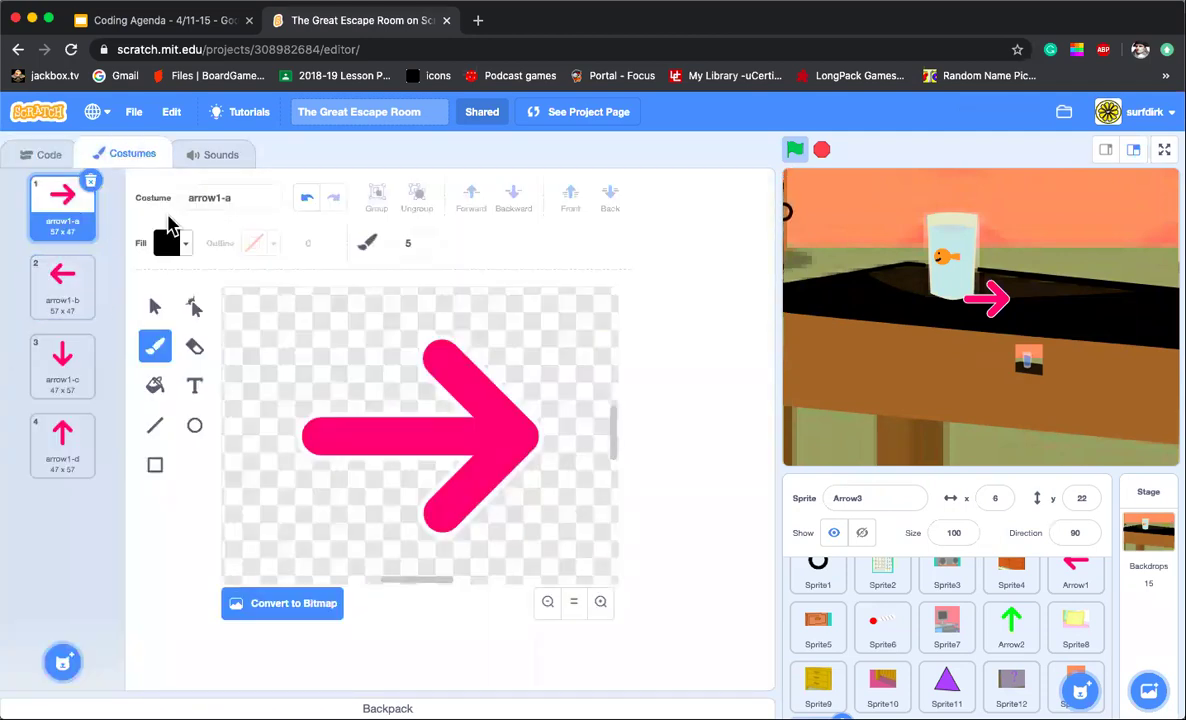
pyautogui.click(188, 245)
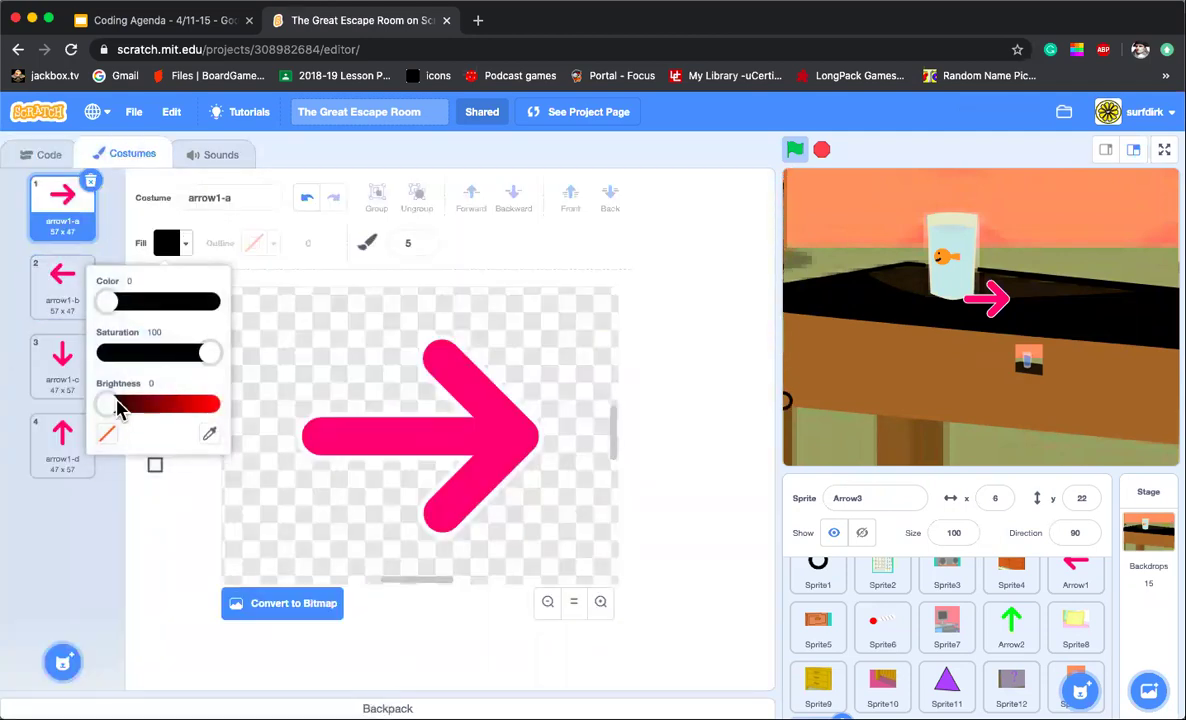
pyautogui.moveTo(108, 404); pyautogui.dragTo(255, 418)
pyautogui.moveTo(116, 311); pyautogui.dragTo(120, 310)
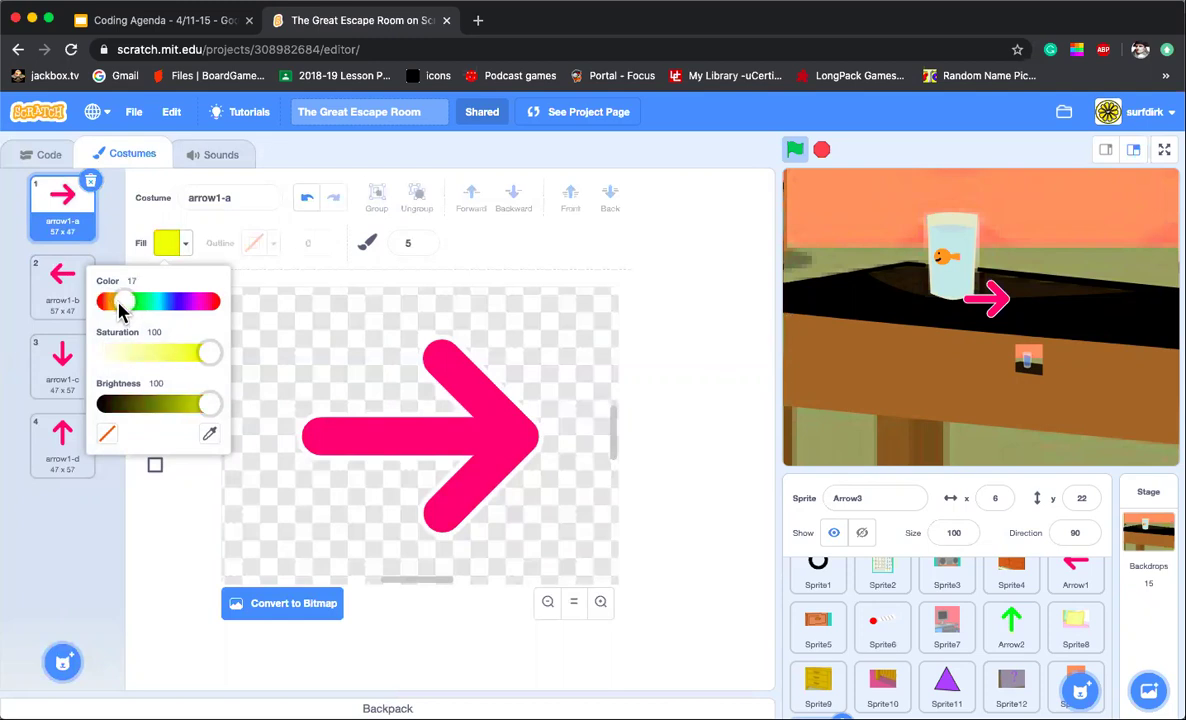
pyautogui.click(178, 522)
pyautogui.click(170, 390)
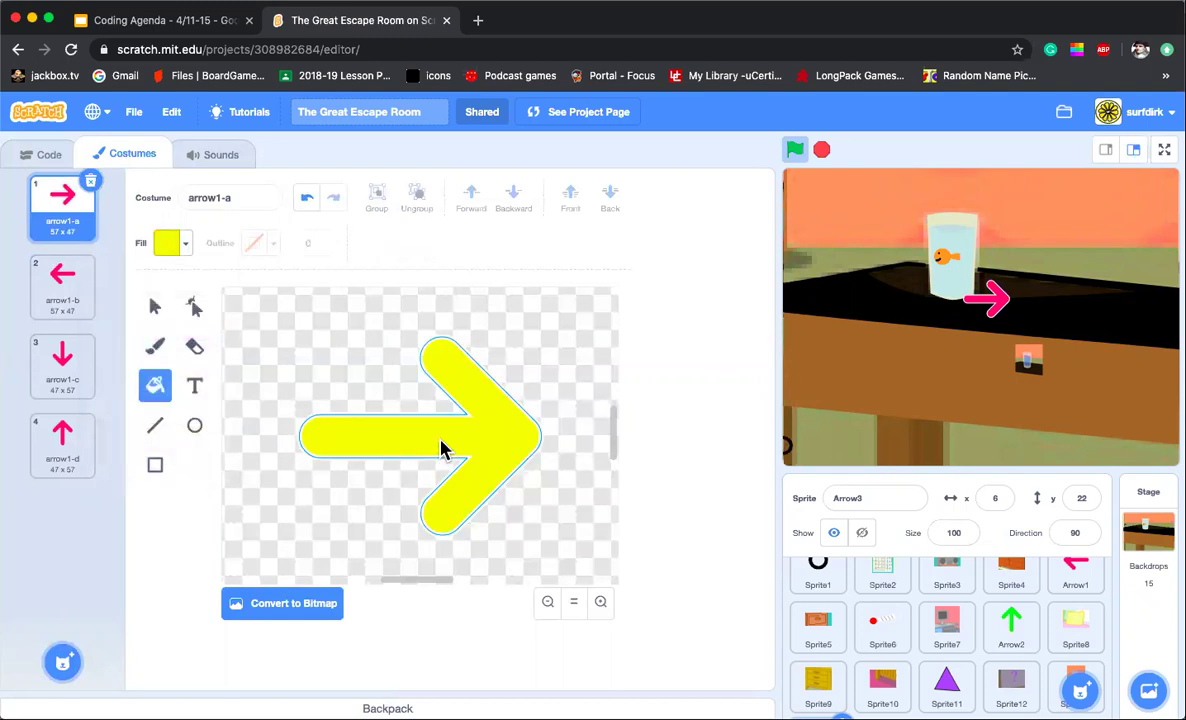
pyautogui.click(437, 445)
# Step: Fill the arrow1-b costume with the same yellow and place the arrow in the stage's lower-right corner at x 206, y -134
pyautogui.click(74, 302)
pyautogui.click(446, 437)
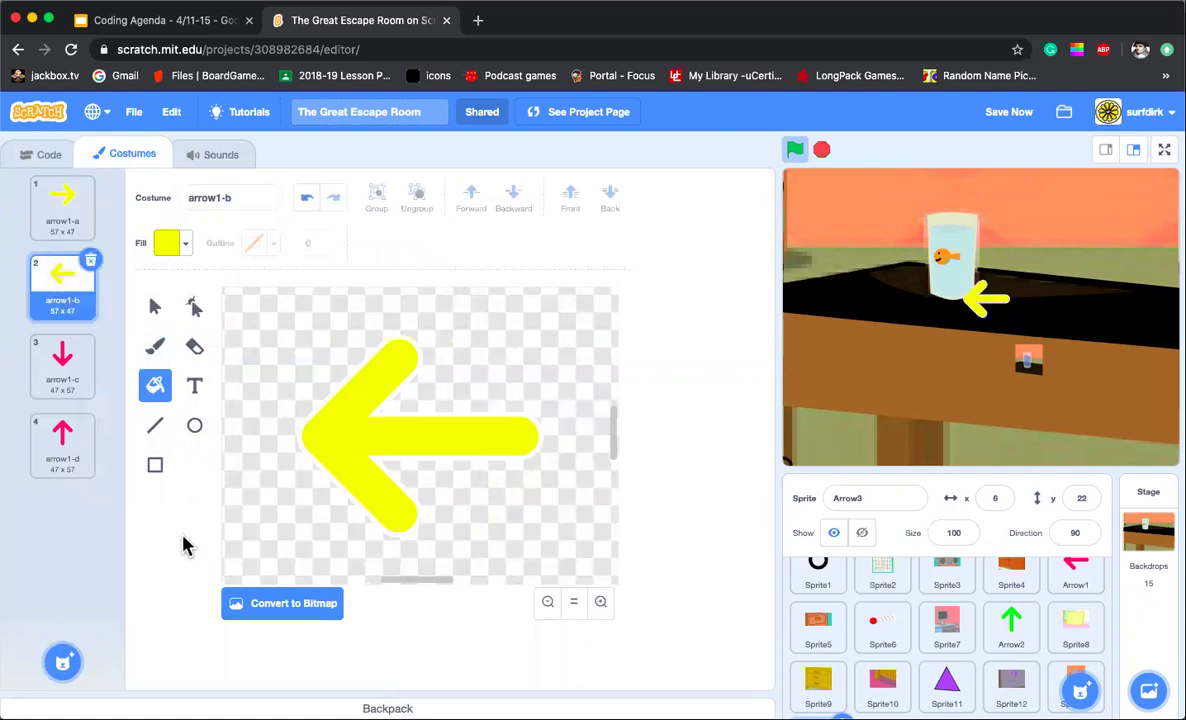
pyautogui.scroll(-2, 996, 641)
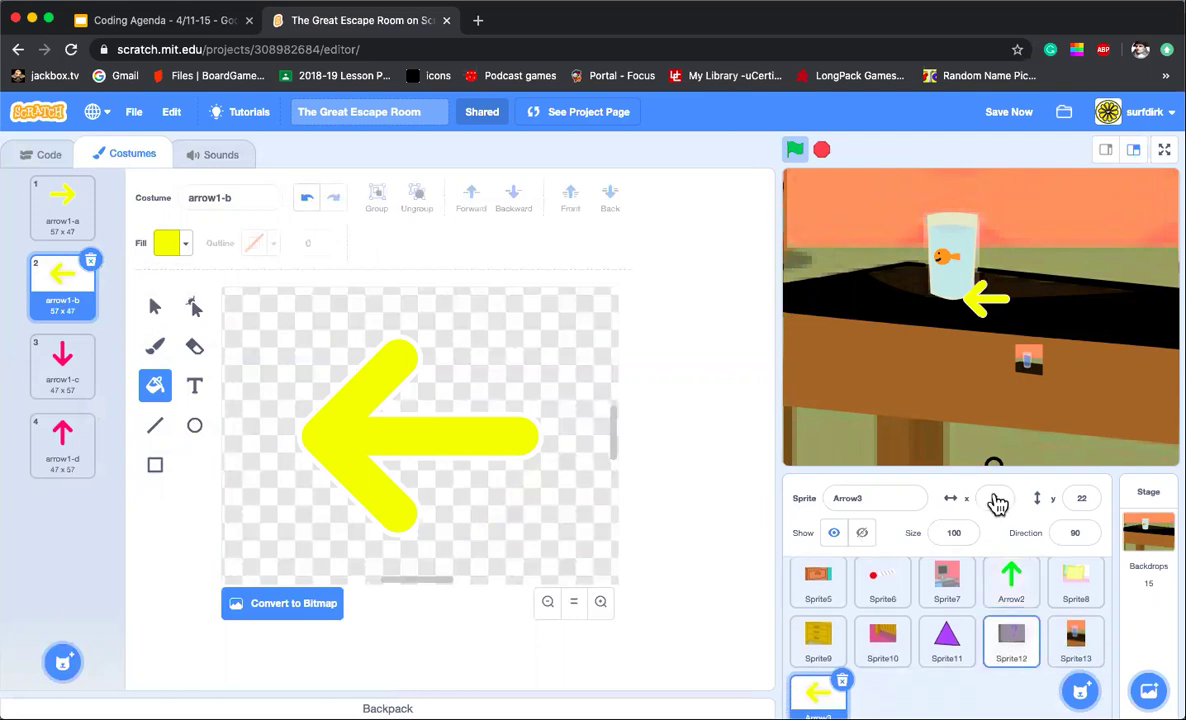
pyautogui.moveTo(978, 310); pyautogui.dragTo(1145, 432)
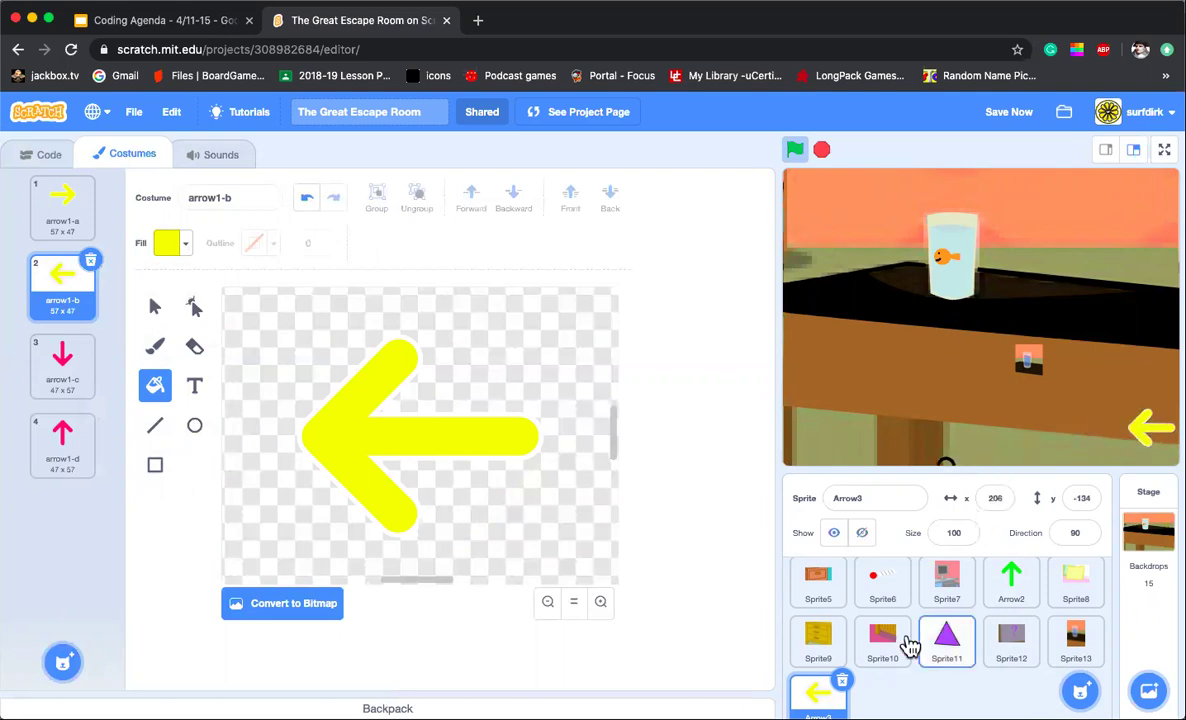
# Step: Build a script that hides the yellow arrow when the green flag is clicked, and set out a separate show block
pyautogui.click(37, 160)
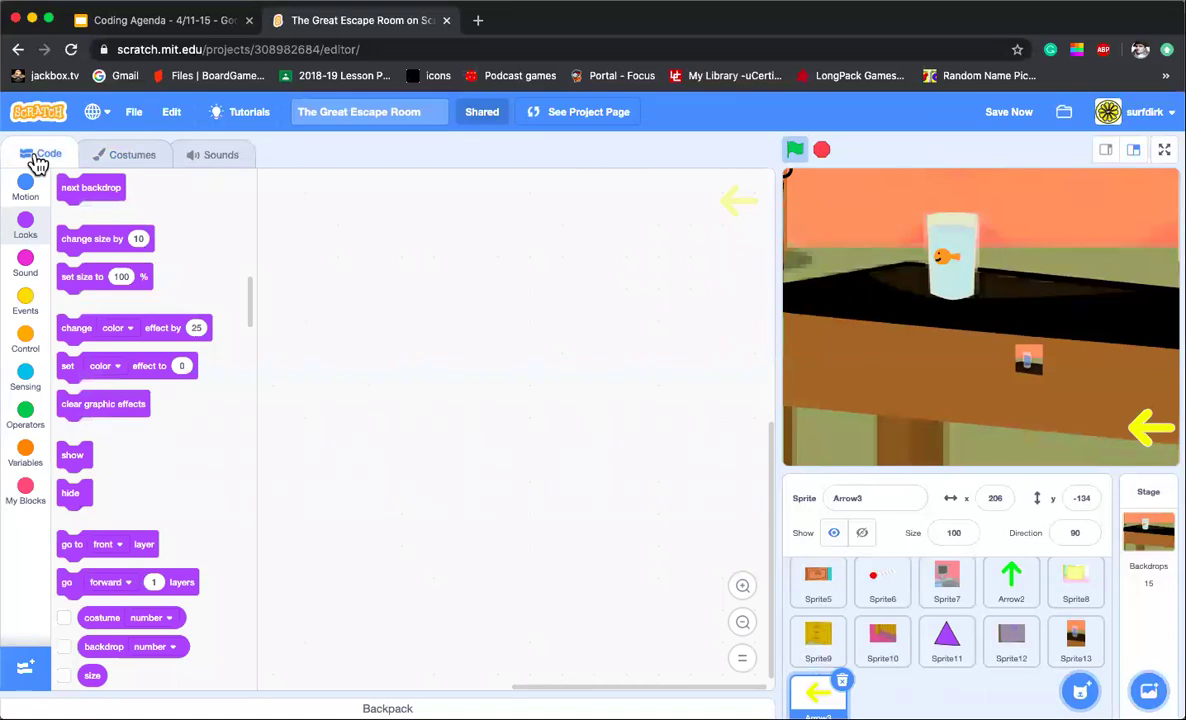
pyautogui.moveTo(75, 457); pyautogui.dragTo(347, 350)
pyautogui.moveTo(70, 493); pyautogui.dragTo(452, 352)
pyautogui.click(27, 302)
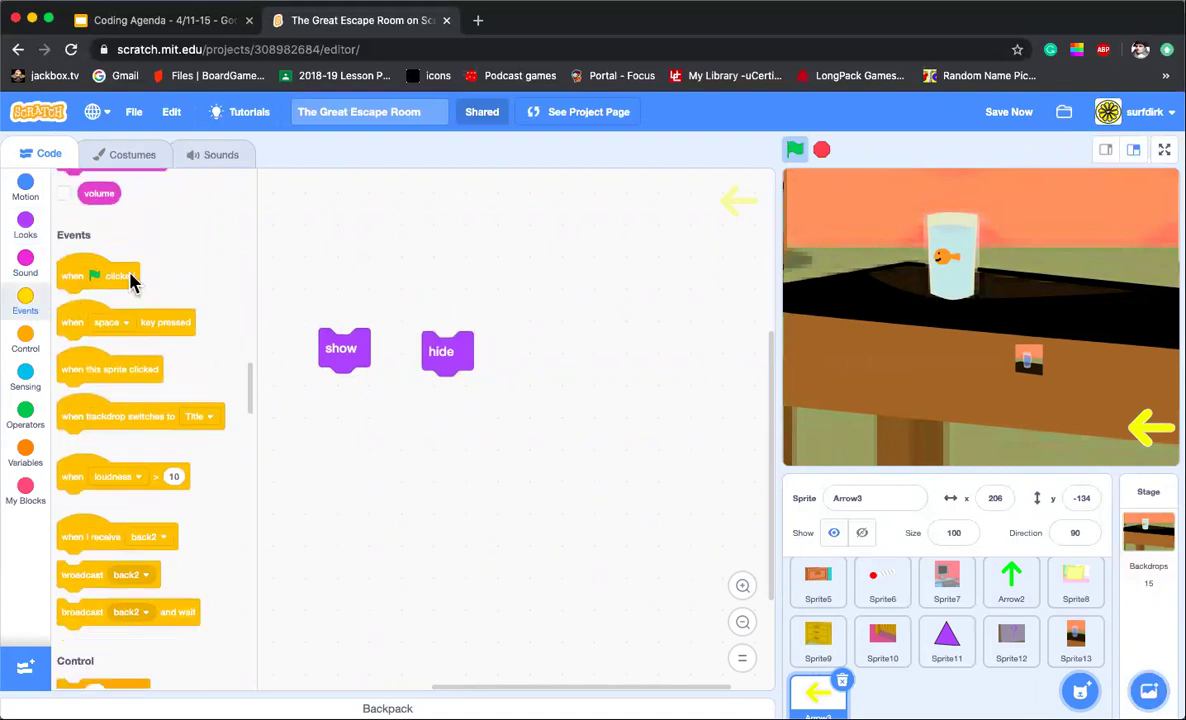
pyautogui.moveTo(113, 224); pyautogui.dragTo(450, 304)
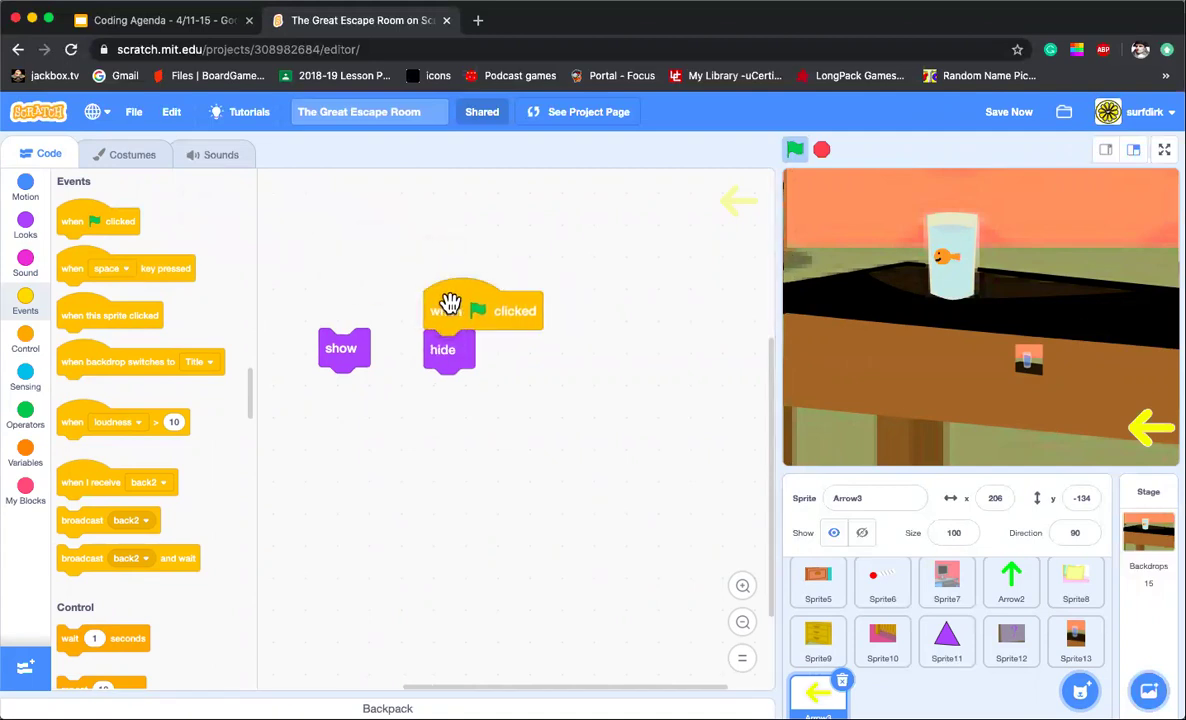
# Step: Build a script that shows the yellow arrow when the backdrop switches to 3 Water Close
pyautogui.moveTo(111, 358); pyautogui.dragTo(425, 478)
pyautogui.moveTo(313, 433); pyautogui.dragTo(463, 466)
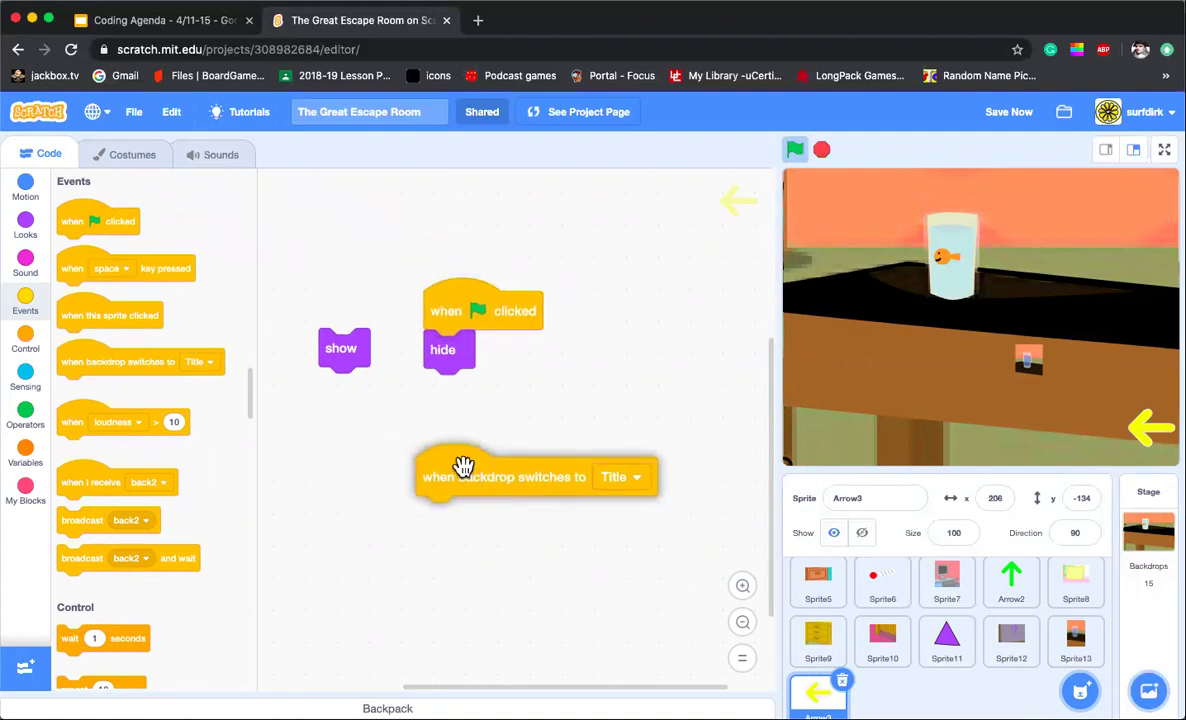
pyautogui.moveTo(344, 344); pyautogui.dragTo(442, 521)
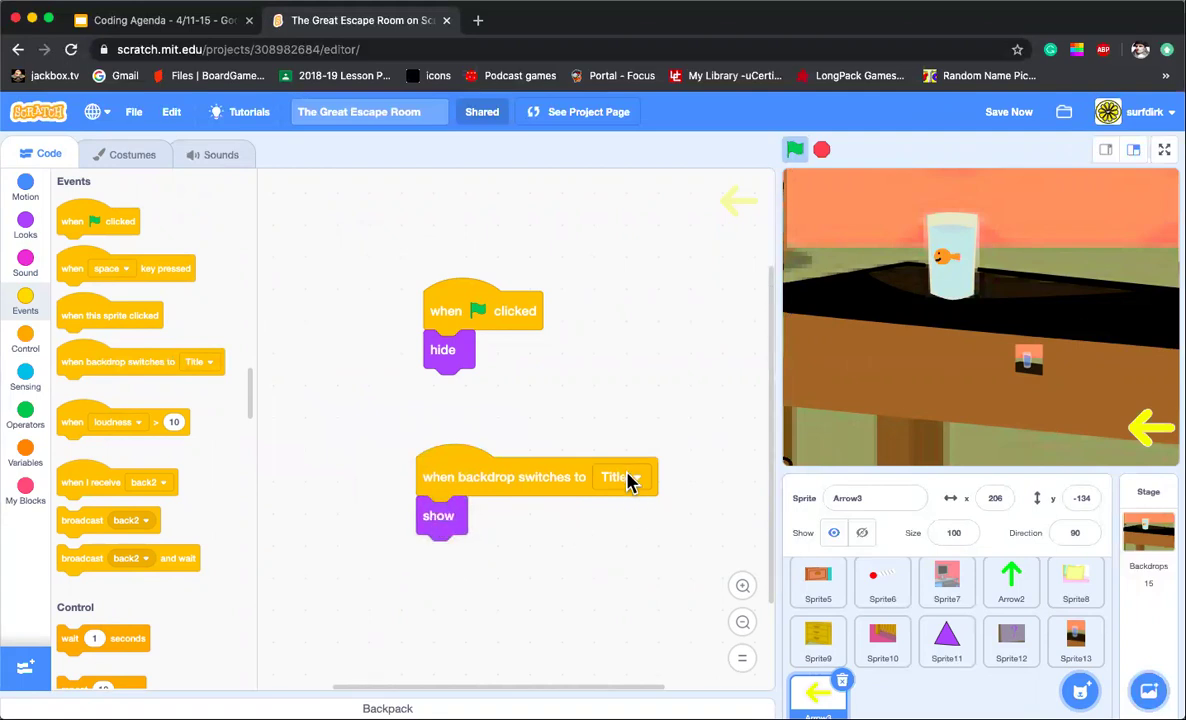
pyautogui.click(627, 478)
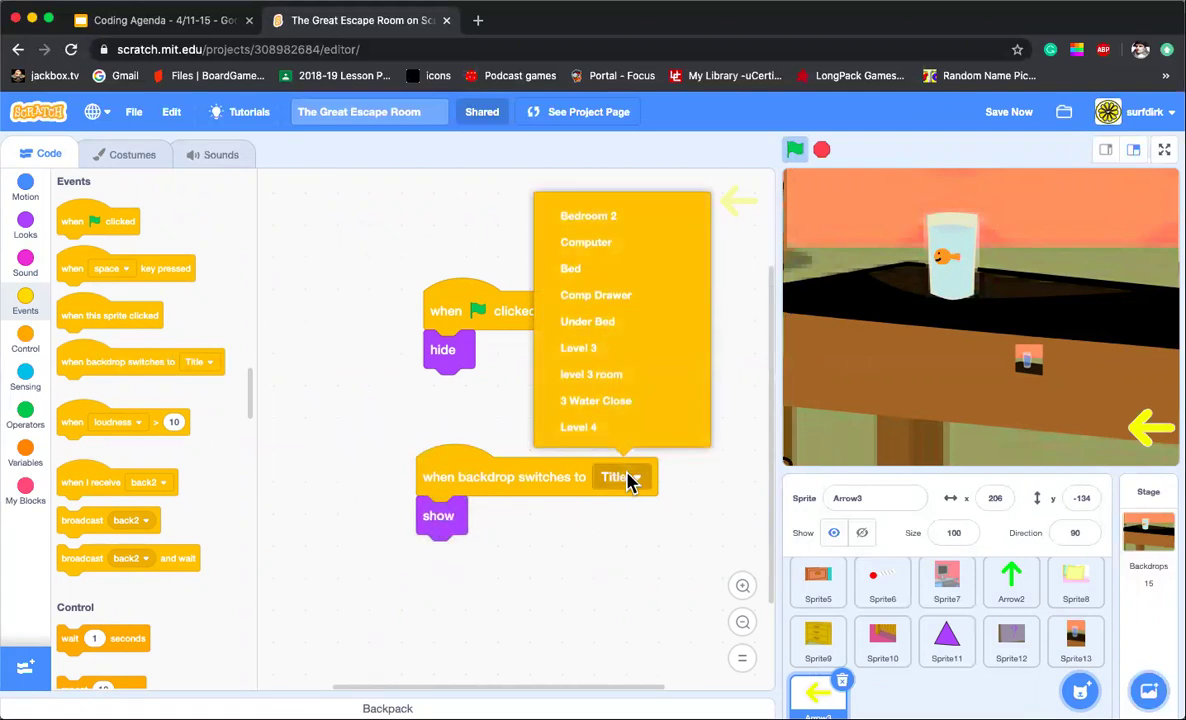
pyautogui.click(633, 404)
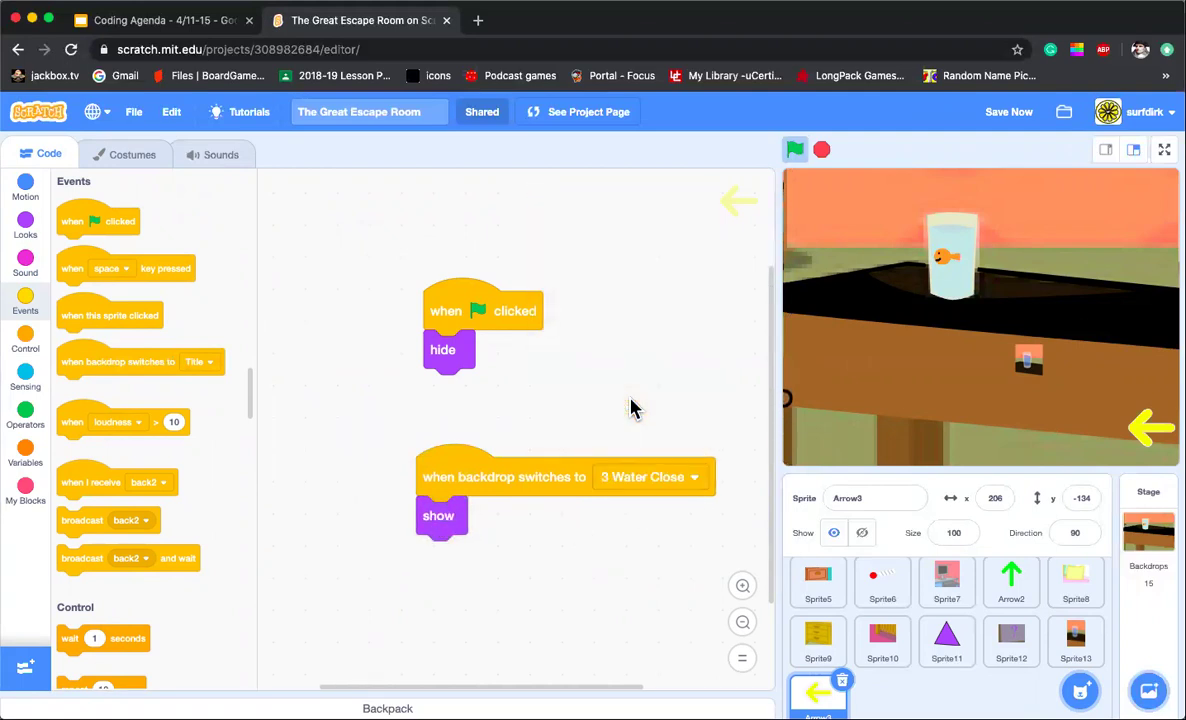
pyautogui.moveTo(472, 477); pyautogui.dragTo(386, 426)
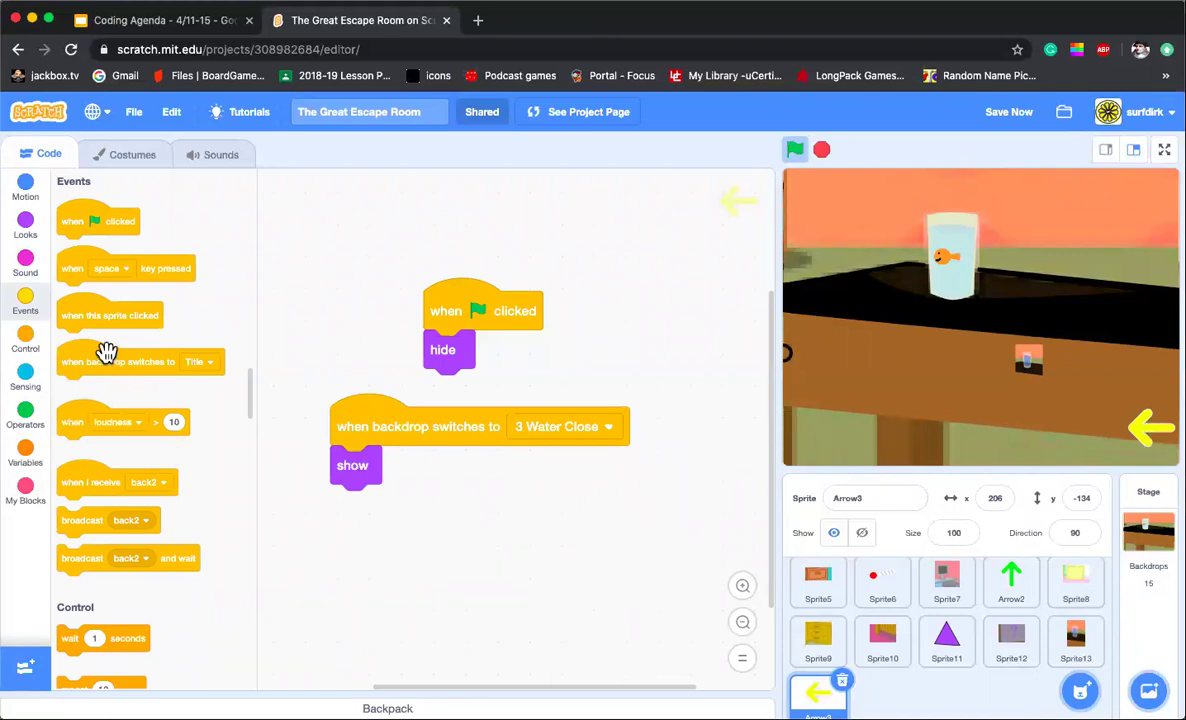
# Step: Build a click script for the yellow arrow that hides it and switches the backdrop to level 3 room
pyautogui.moveTo(80, 315); pyautogui.dragTo(468, 511)
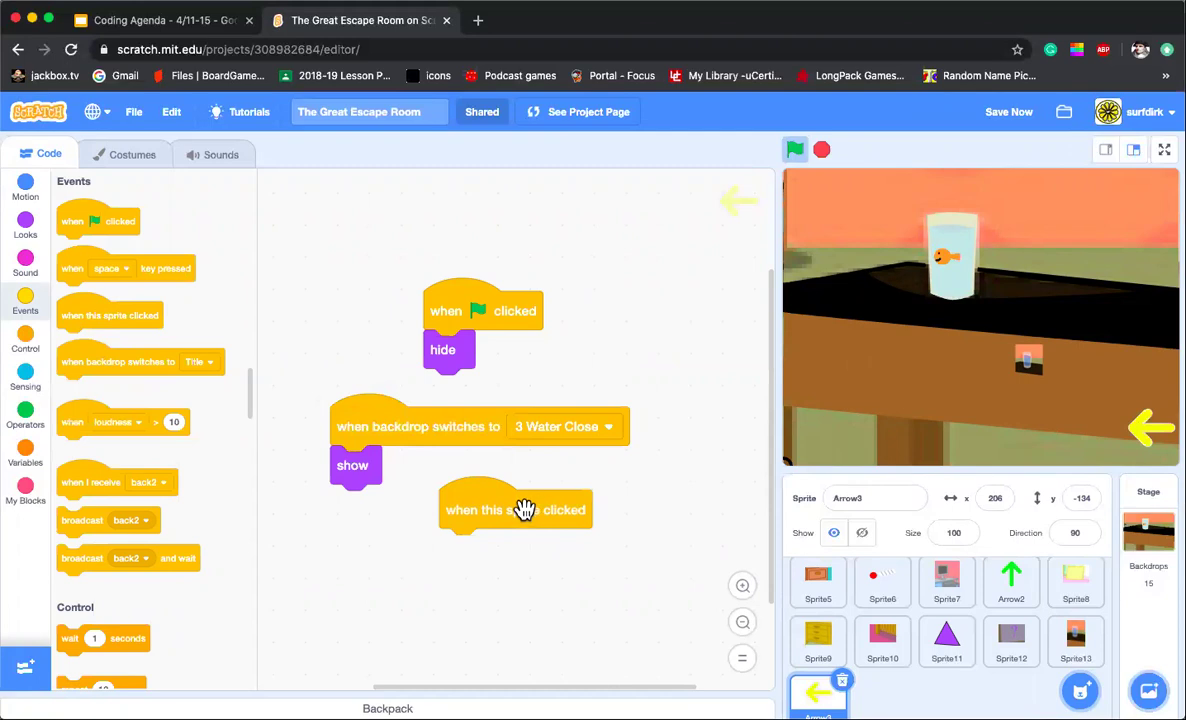
pyautogui.click(26, 222)
pyautogui.scroll(-5, 148, 535)
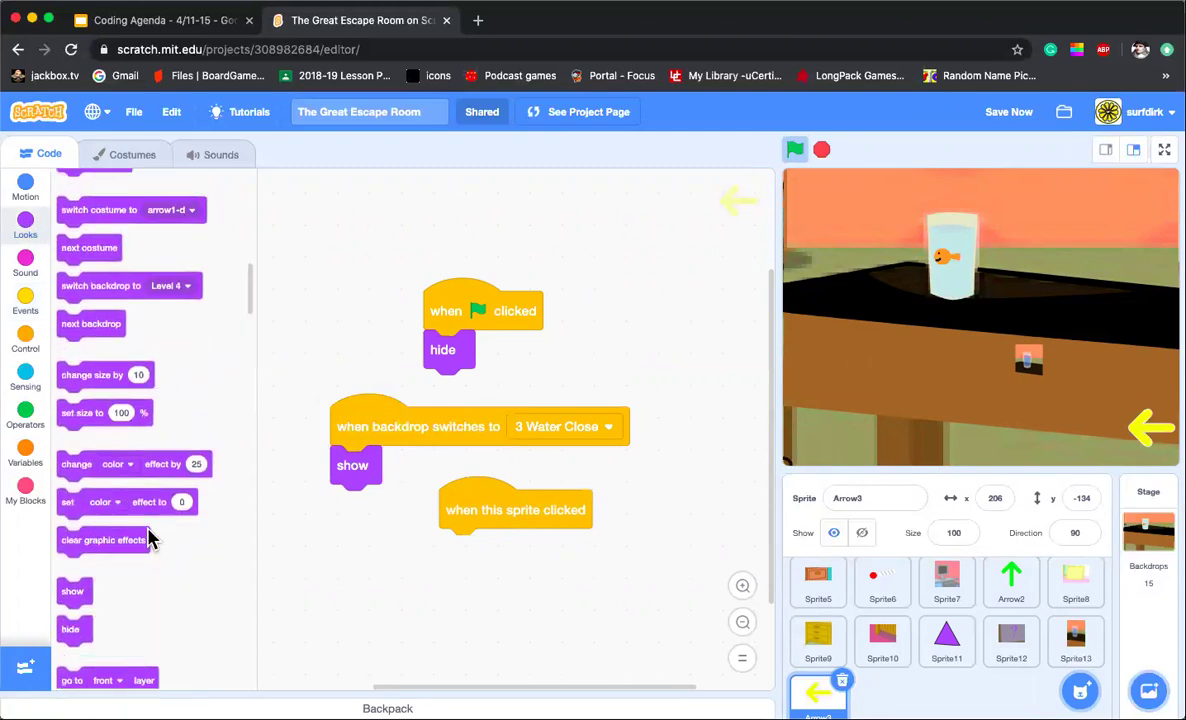
pyautogui.moveTo(72, 483); pyautogui.dragTo(462, 546)
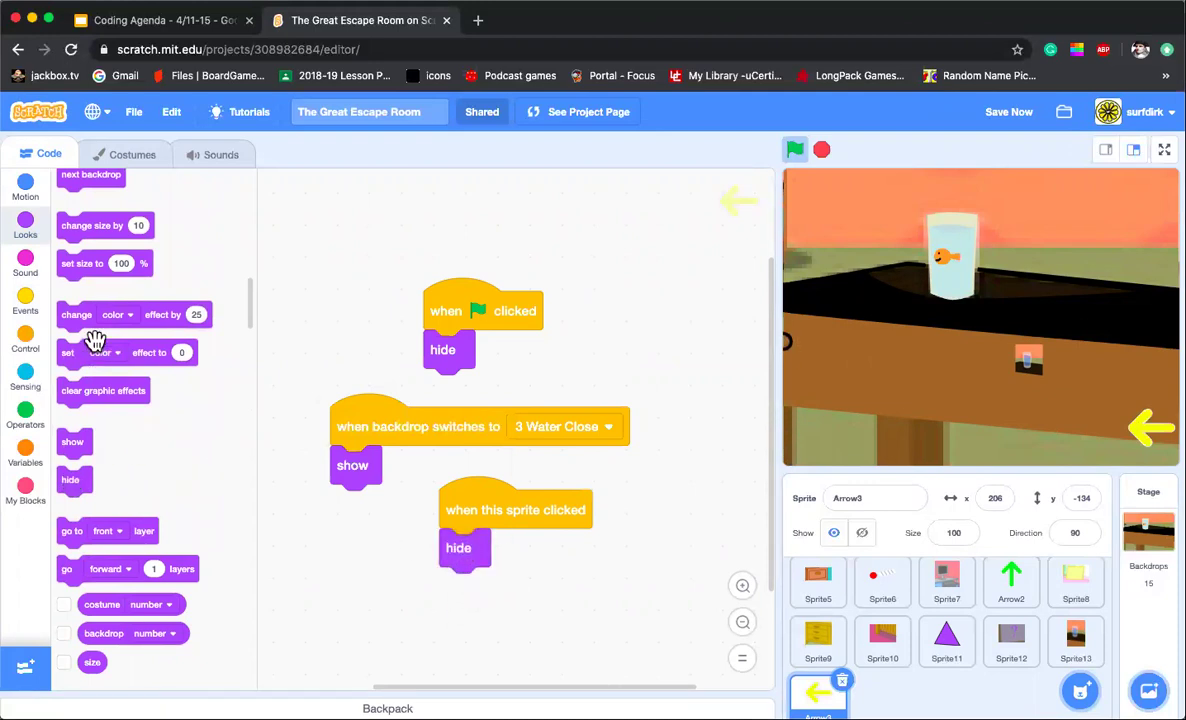
pyautogui.scroll(3, 95, 338)
pyautogui.moveTo(88, 300); pyautogui.dragTo(482, 585)
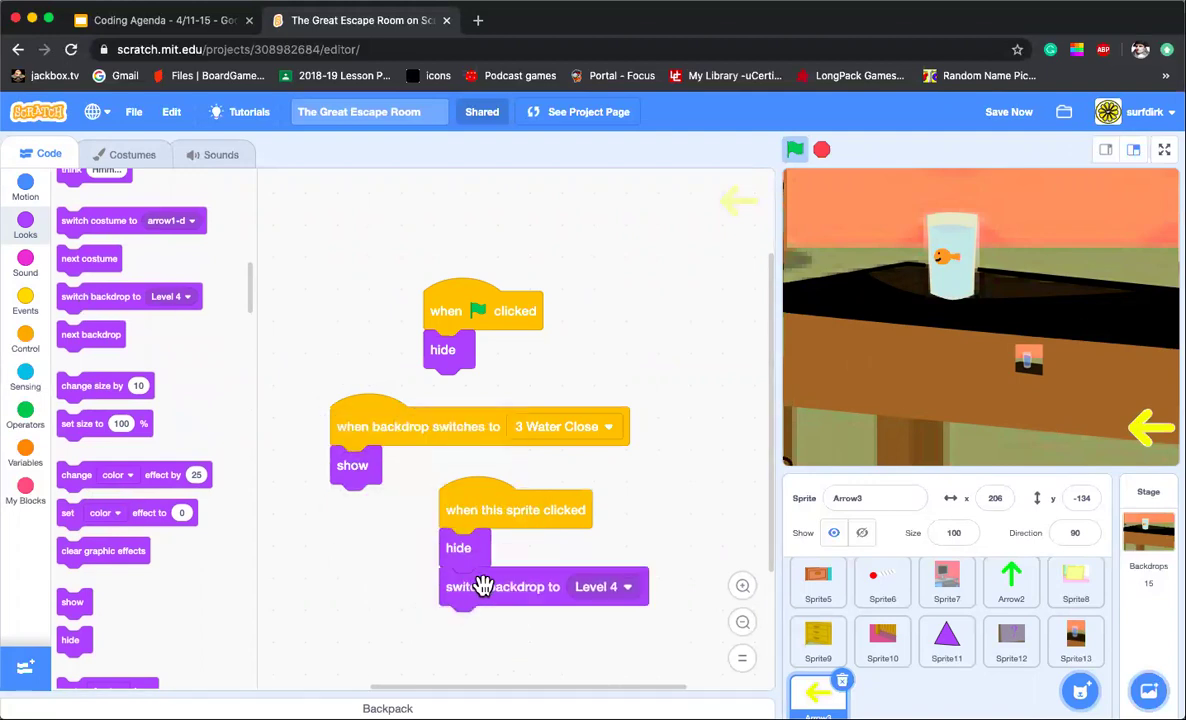
pyautogui.click(618, 588)
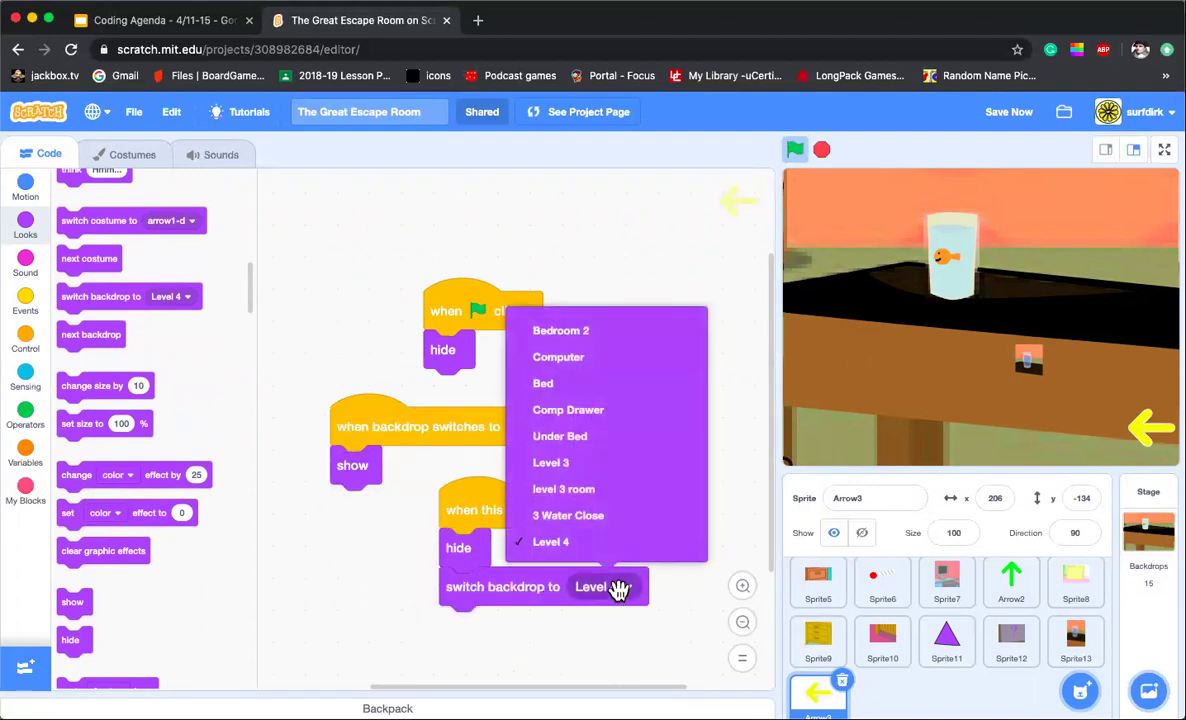
pyautogui.click(587, 495)
# Step: Rearrange the yellow arrow's three scripts compactly in the upper part of the scripting area
pyautogui.moveTo(466, 304); pyautogui.dragTo(324, 245)
pyautogui.moveTo(375, 427); pyautogui.dragTo(461, 274)
pyautogui.moveTo(474, 510); pyautogui.dragTo(328, 370)
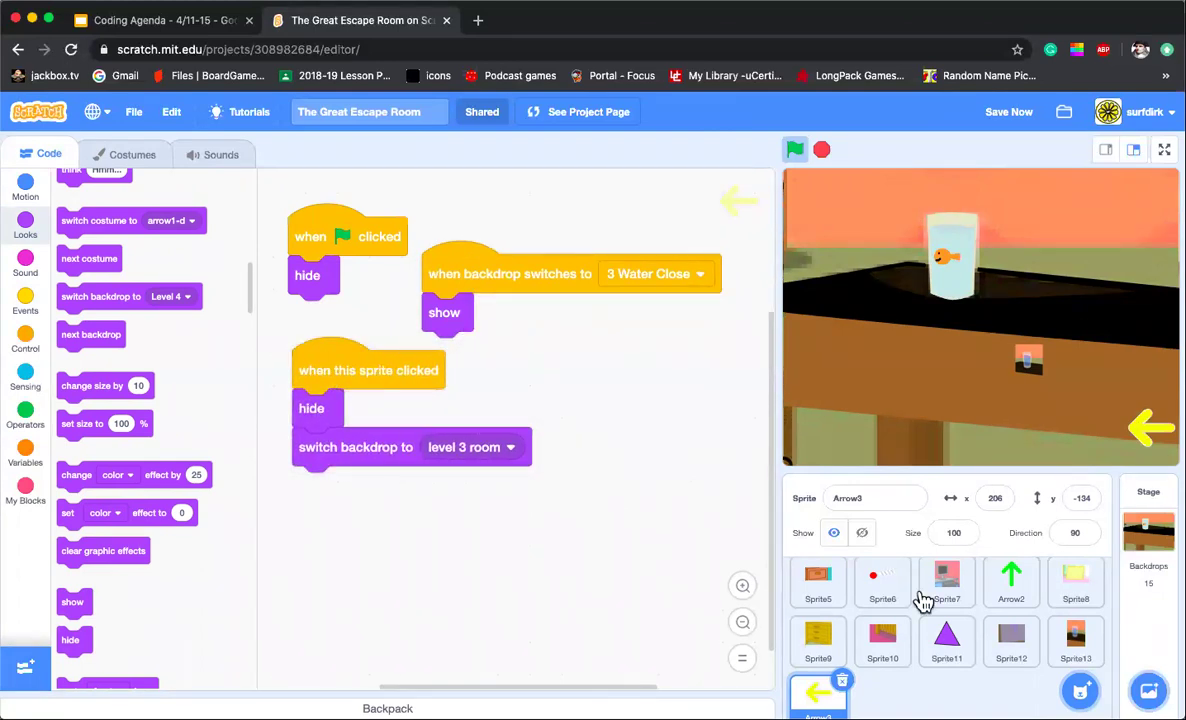
# Step: Test the yellow arrow on the stage to return to the level 3 room, and reopen the water glass close-up
pyautogui.click(1146, 430)
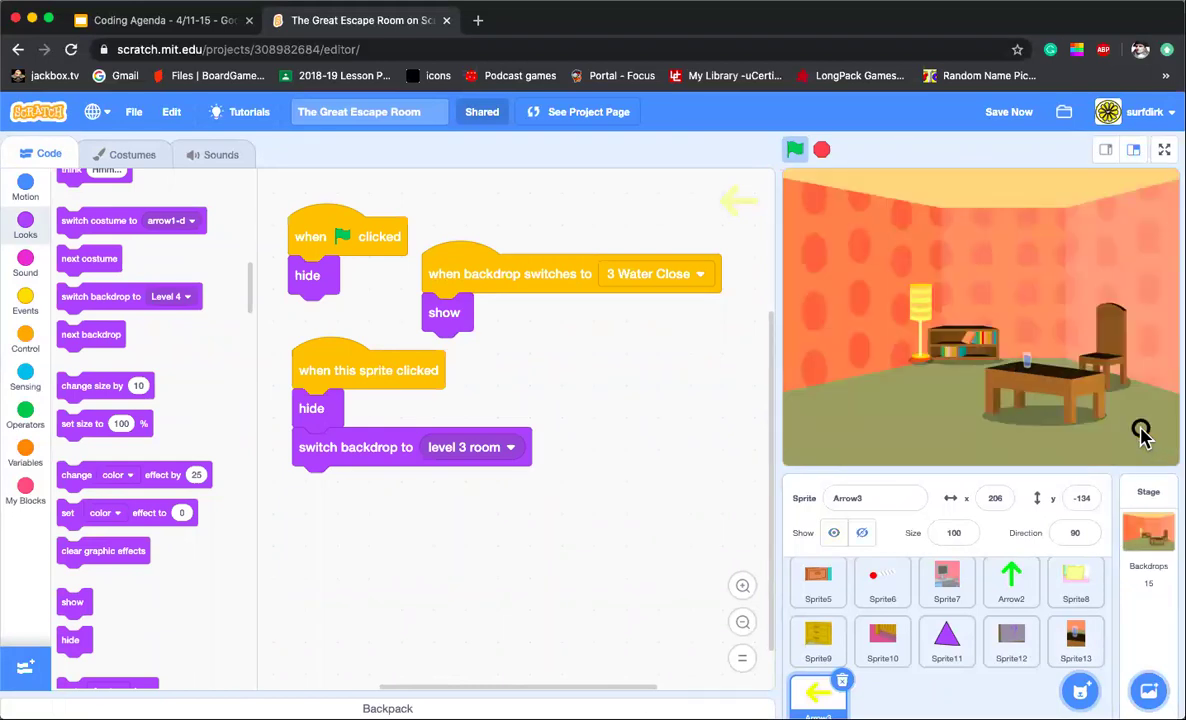
pyautogui.click(1028, 366)
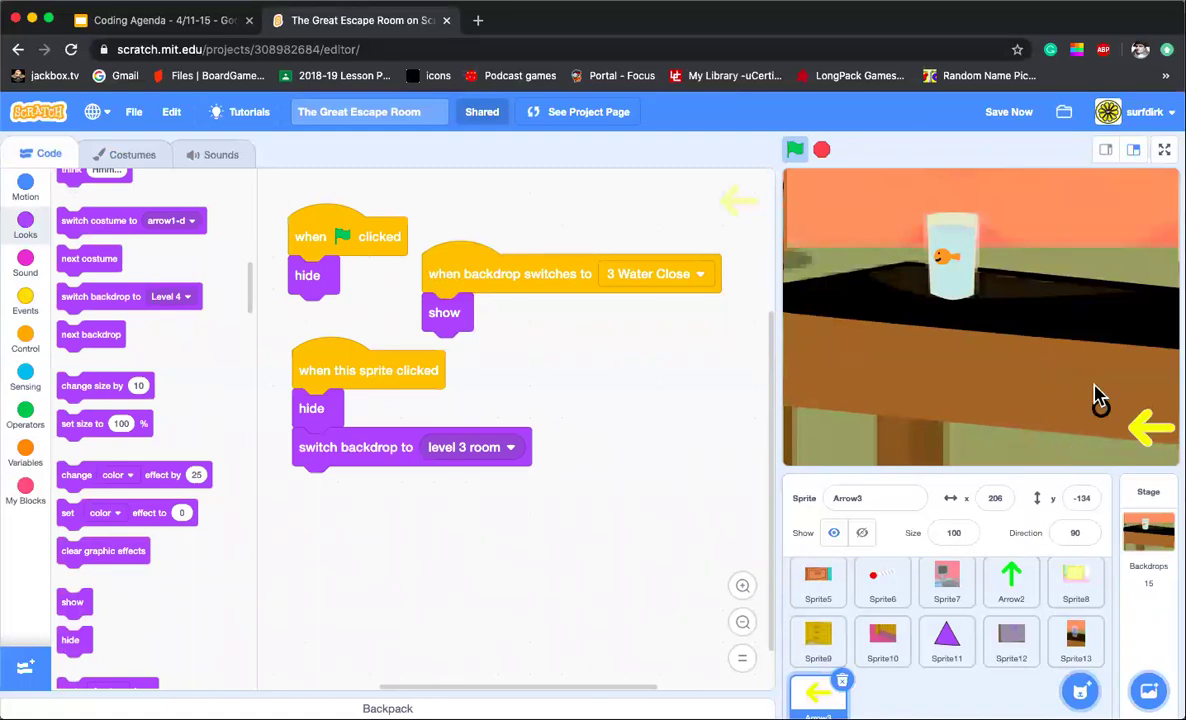
# Step: Rename the water glass sprite as close up water
pyautogui.click(1077, 640)
pyautogui.click(880, 497)
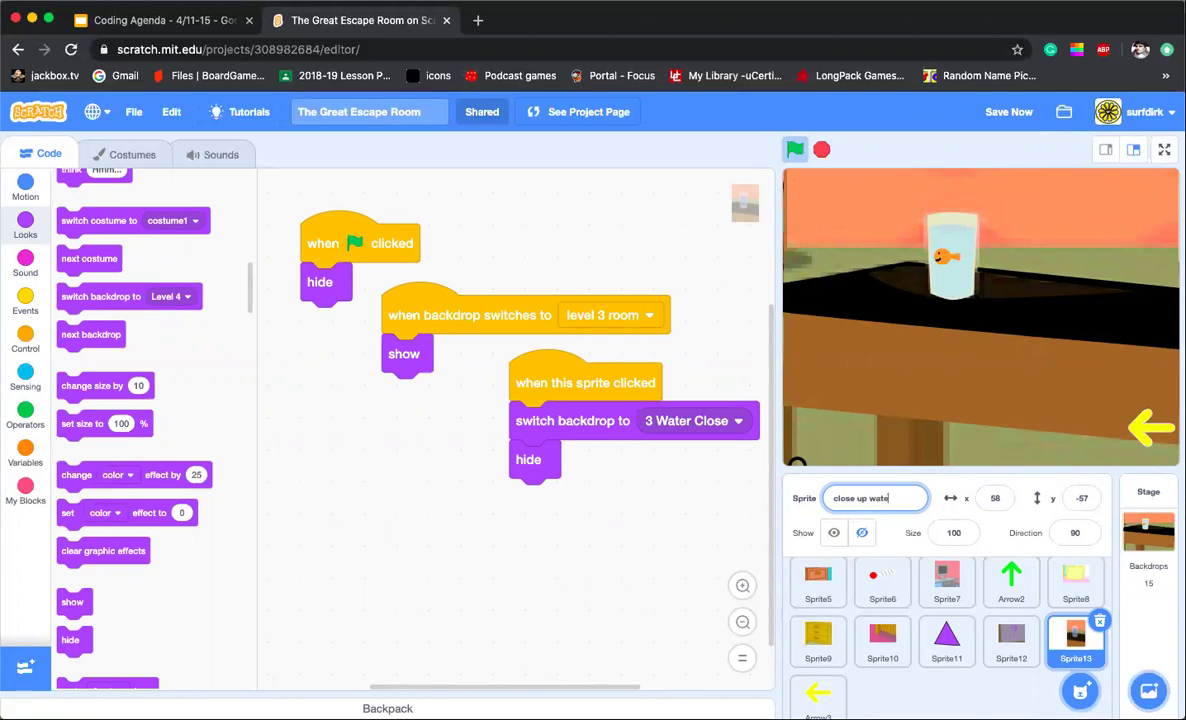
pyautogui.write('close up water')
pyautogui.press('Return')
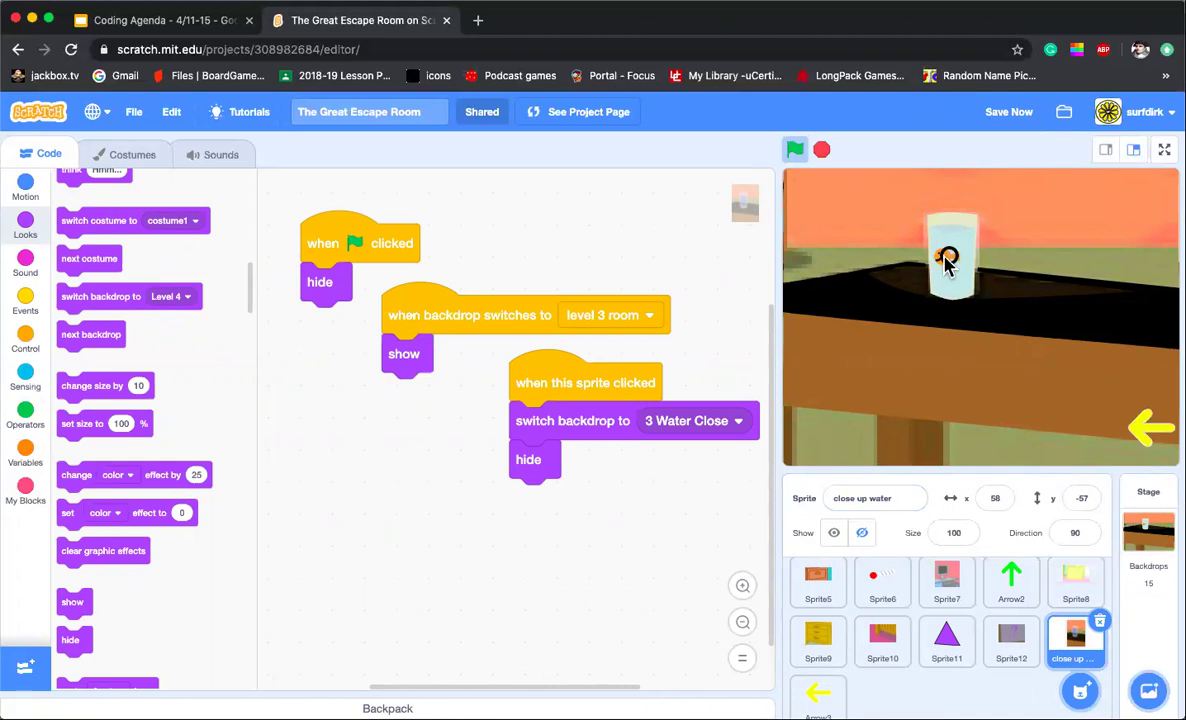
# Step: Return the stage to the level 3 room with the yellow arrow, and copy the bookshelf's right-hand section from the level 3 room backdrop
pyautogui.click(1144, 433)
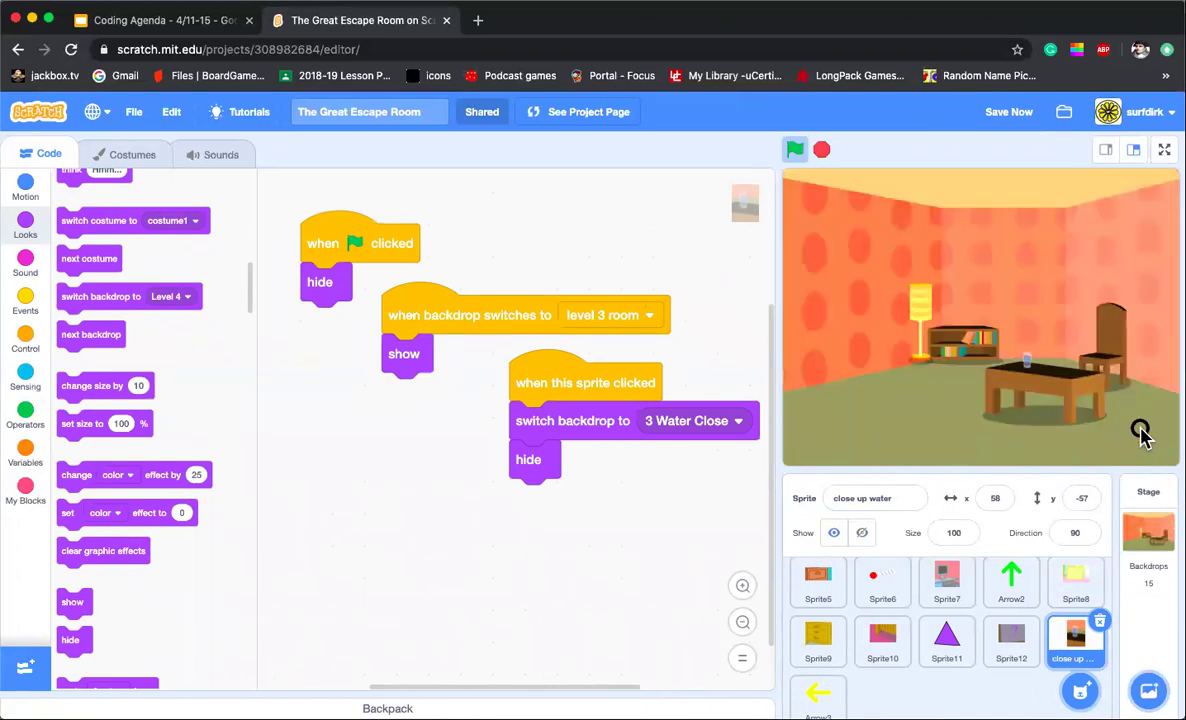
pyautogui.click(1034, 400)
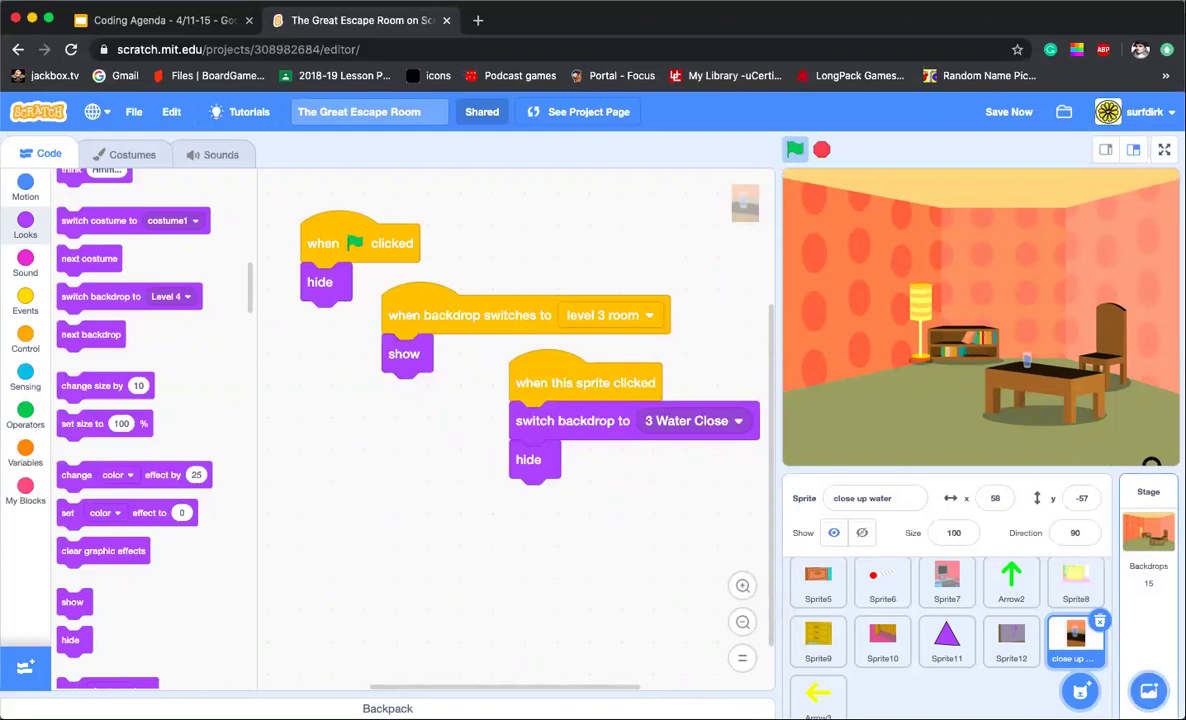
pyautogui.click(1149, 485)
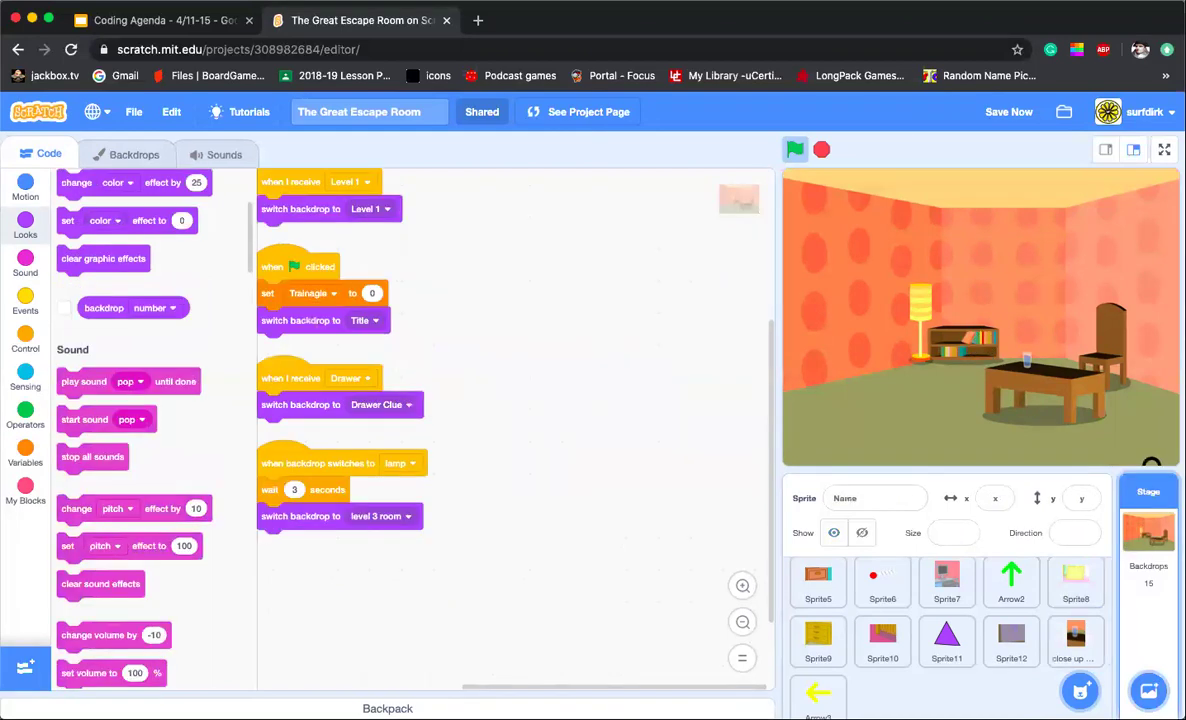
pyautogui.click(140, 156)
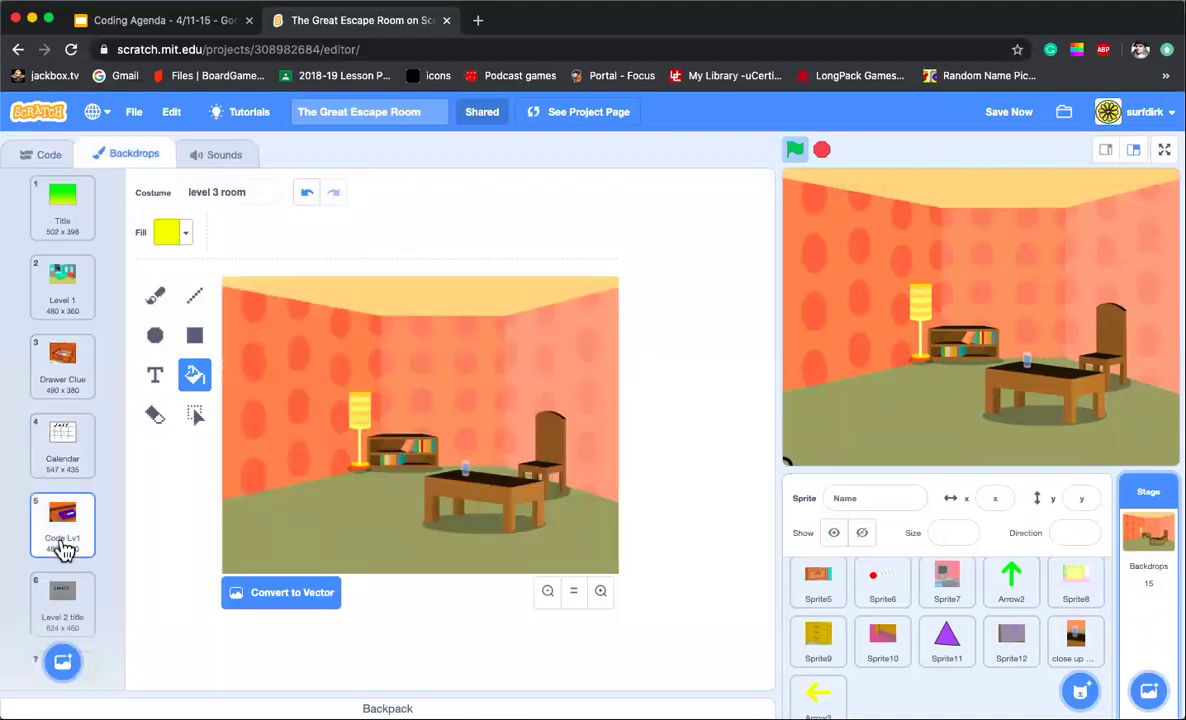
pyautogui.scroll(-5, 65, 545)
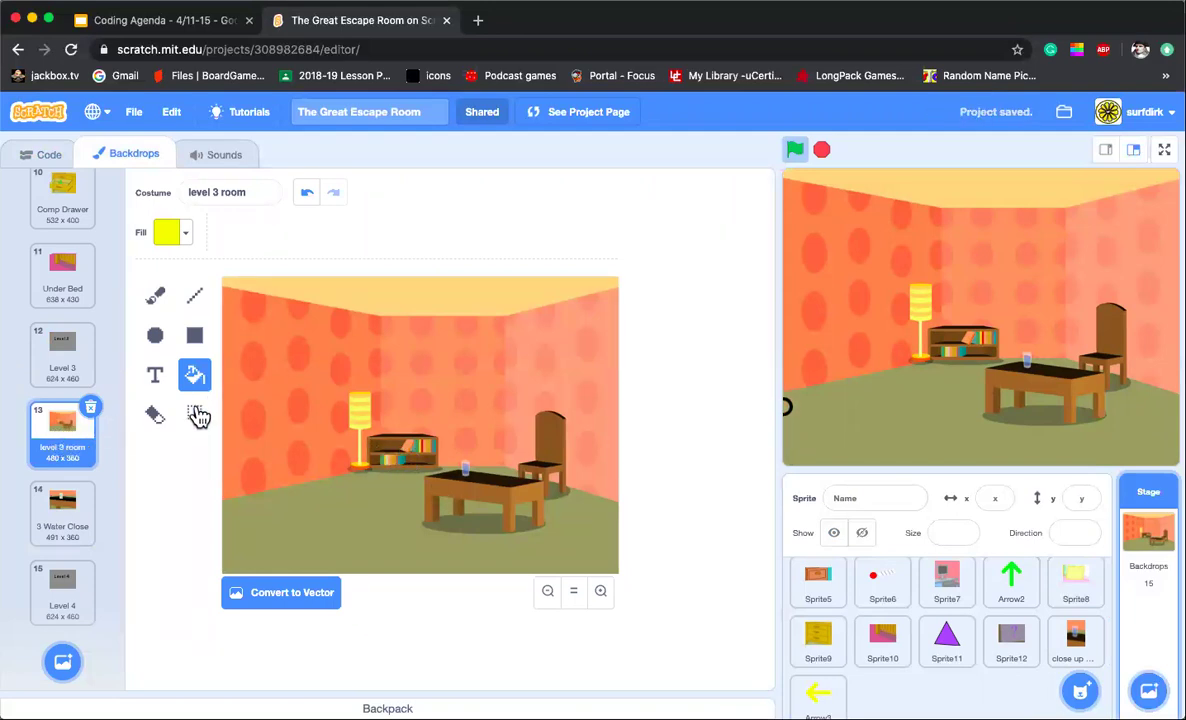
pyautogui.click(197, 416)
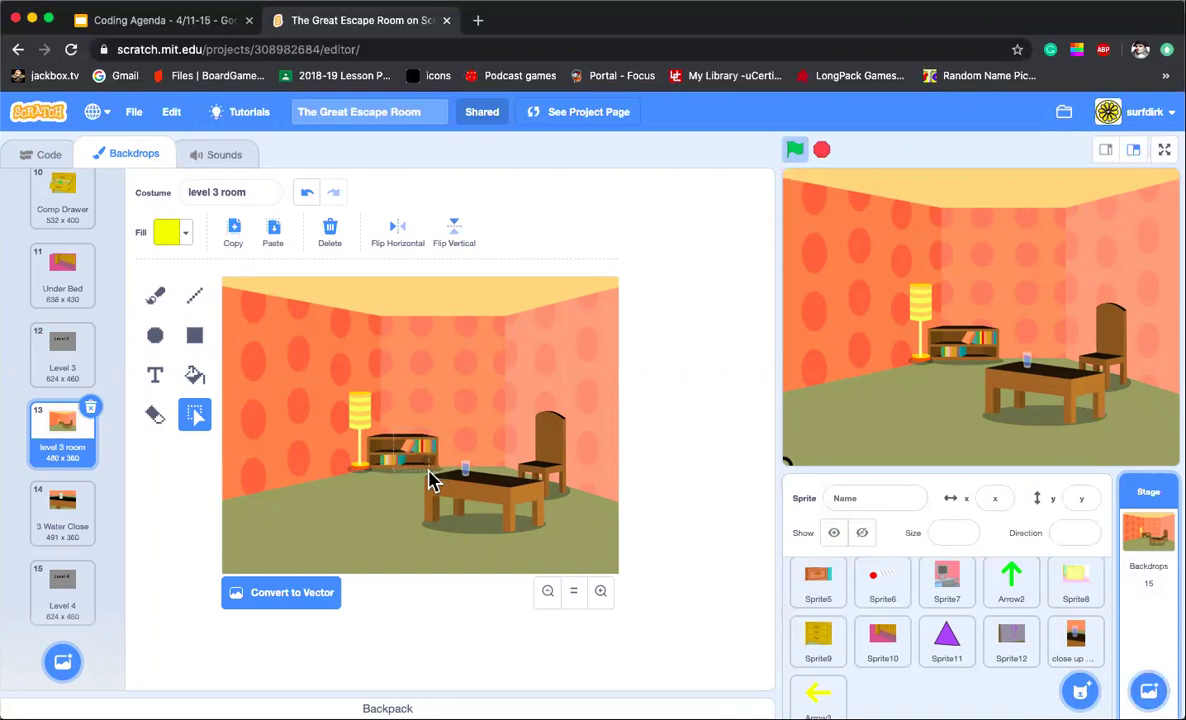
pyautogui.click(432, 480)
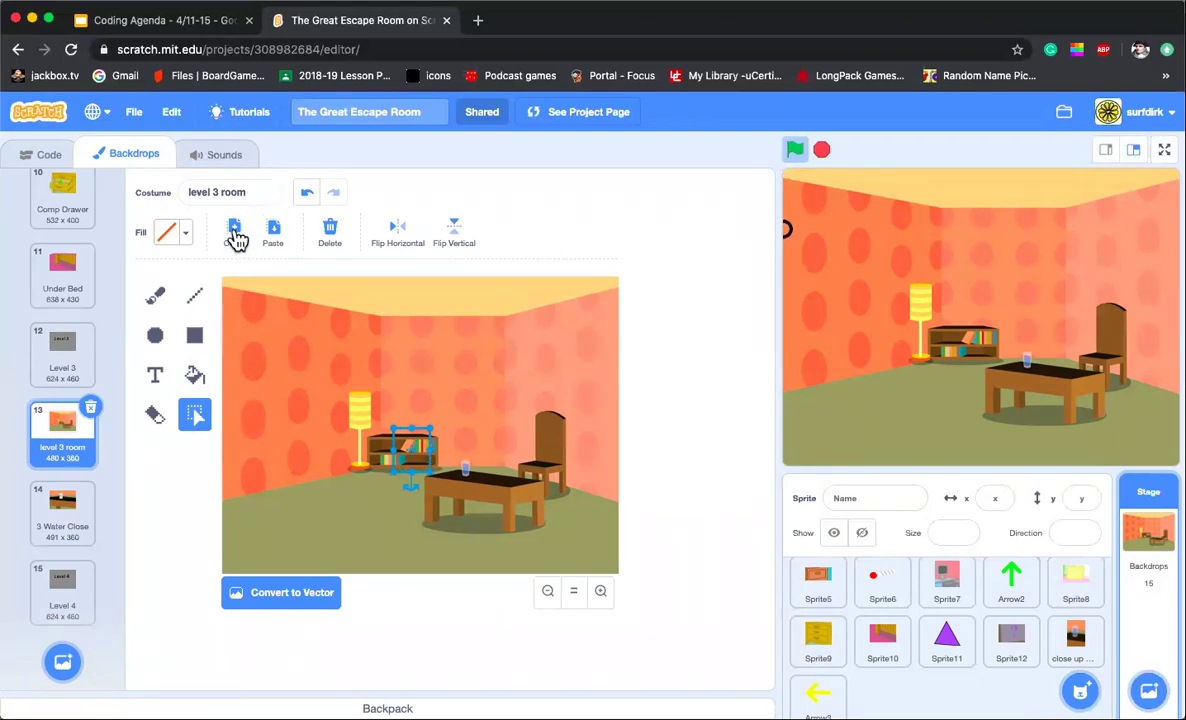
# Step: Create a new blank painted sprite and paste the copied bookshelf section into its costume
pyautogui.moveTo(1080, 690)
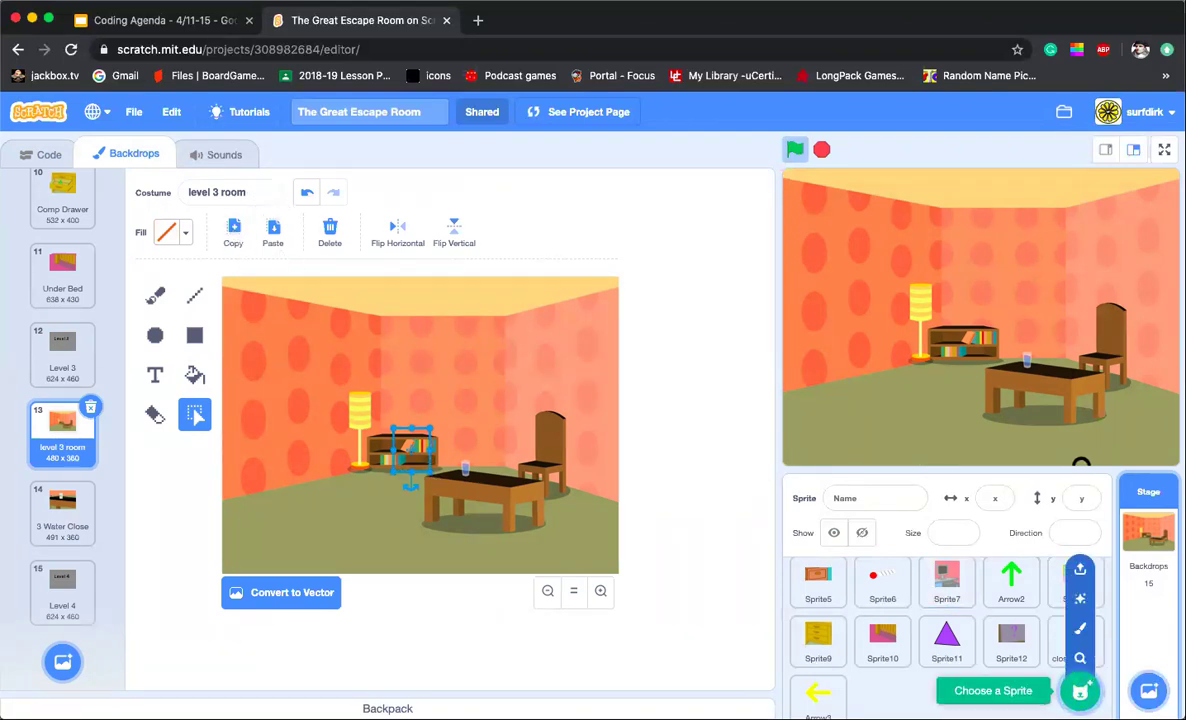
pyautogui.click(1082, 632)
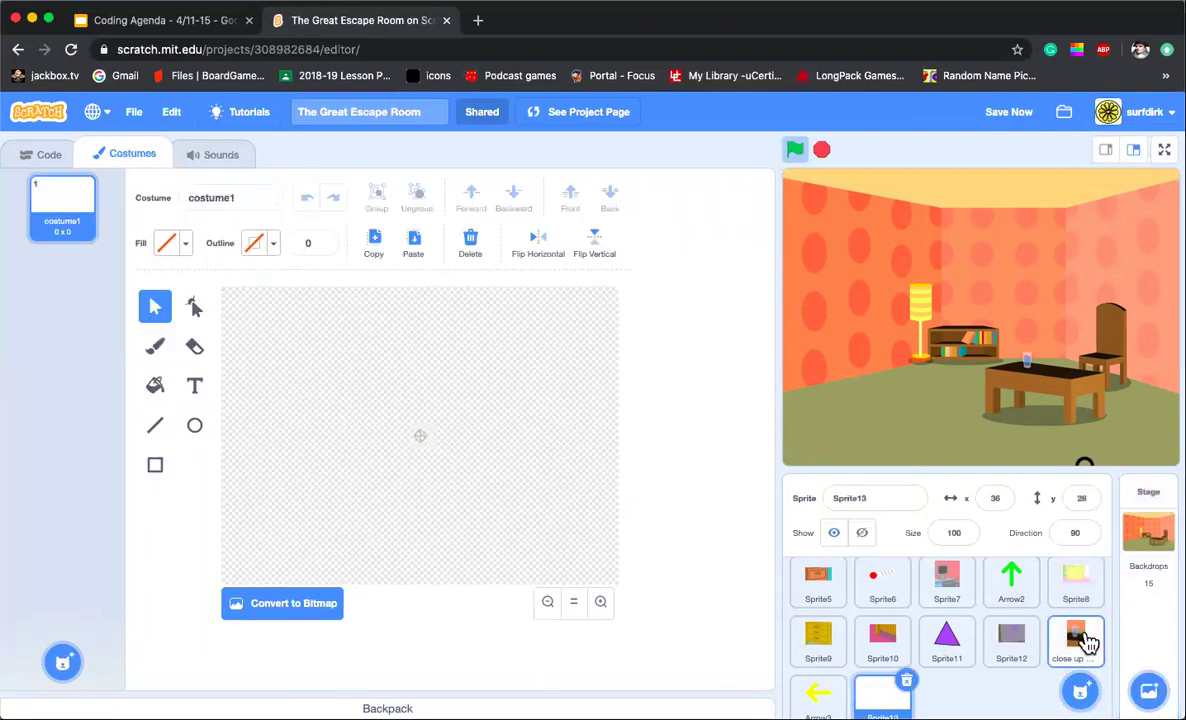
pyautogui.click(415, 245)
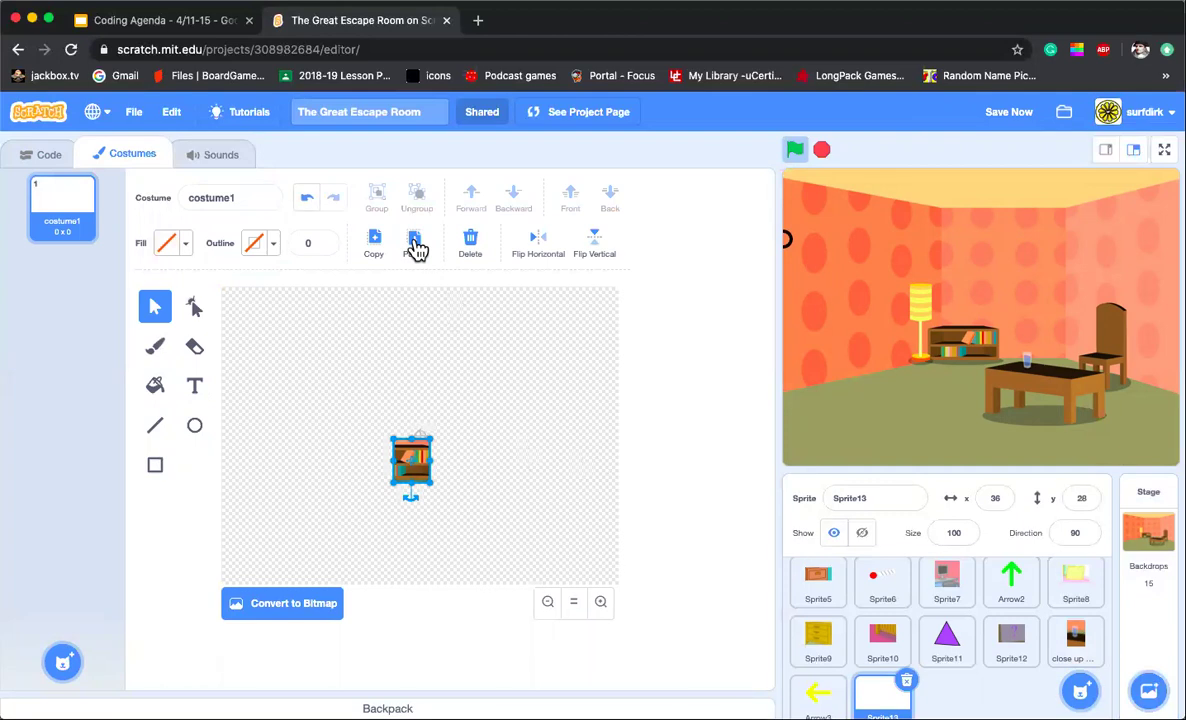
# Step: Centre the bookshelf image in the costume and place its sprite over the room's bookcase at x -15, y -31
pyautogui.click(387, 403)
pyautogui.moveTo(411, 460); pyautogui.dragTo(420, 437)
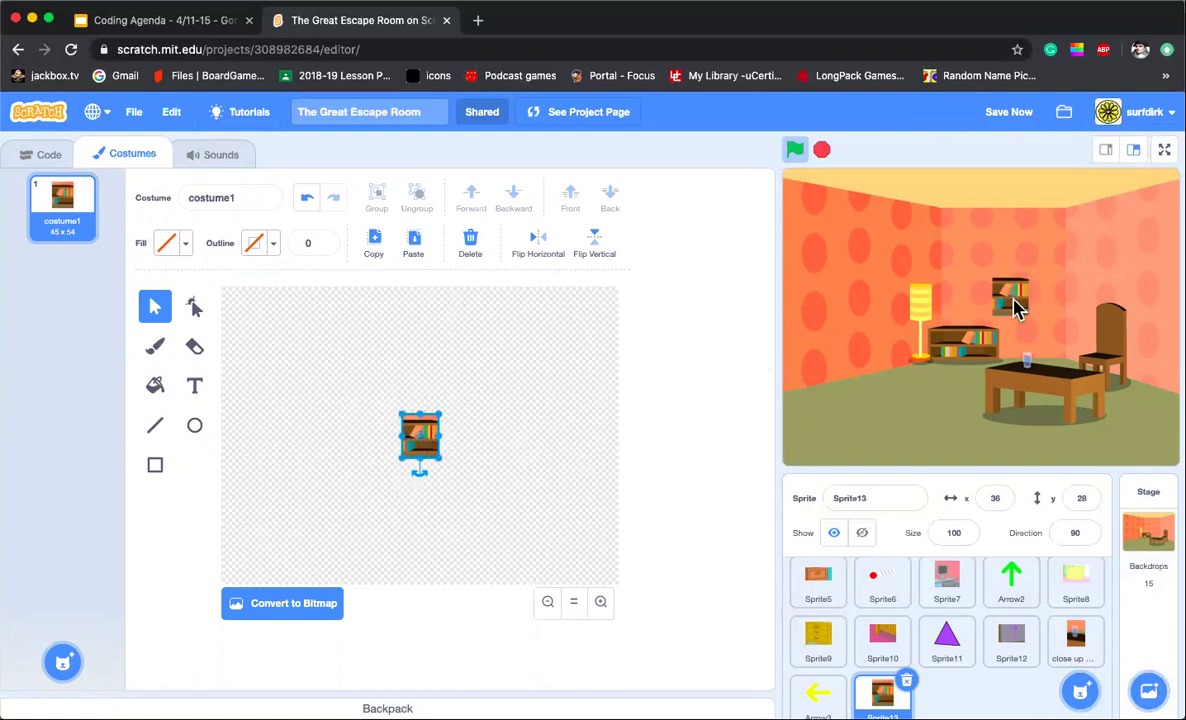
pyautogui.click(1012, 300)
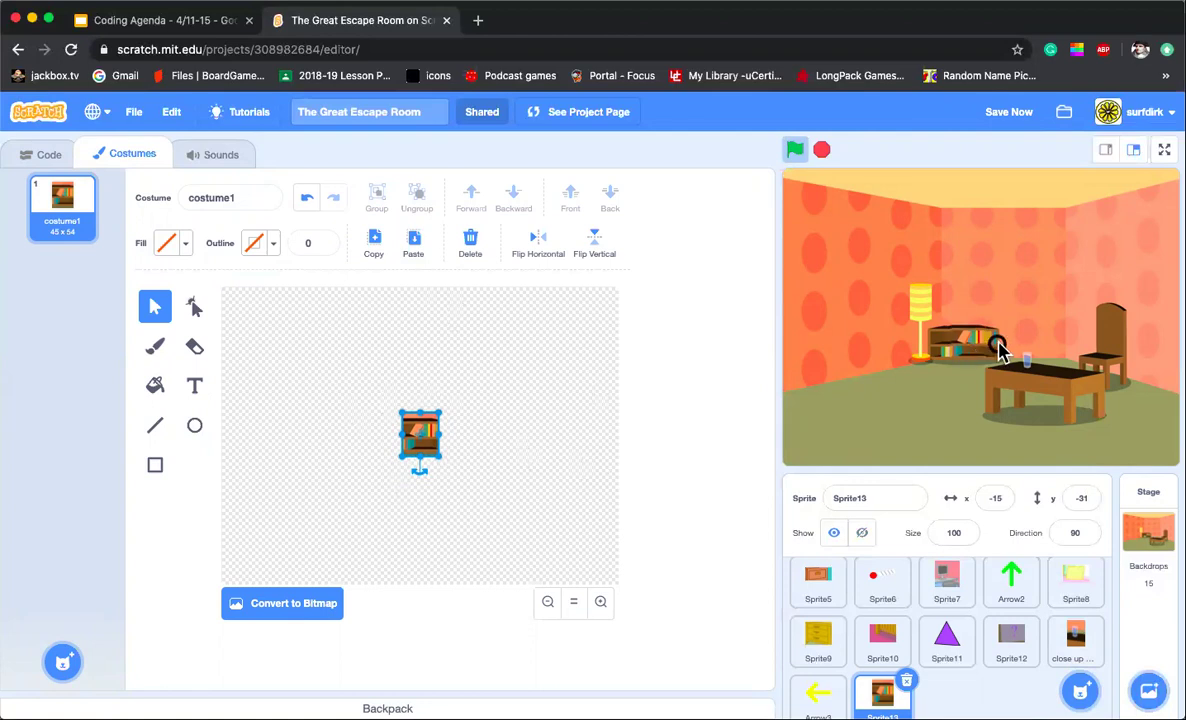
pyautogui.scroll(5, 990, 351)
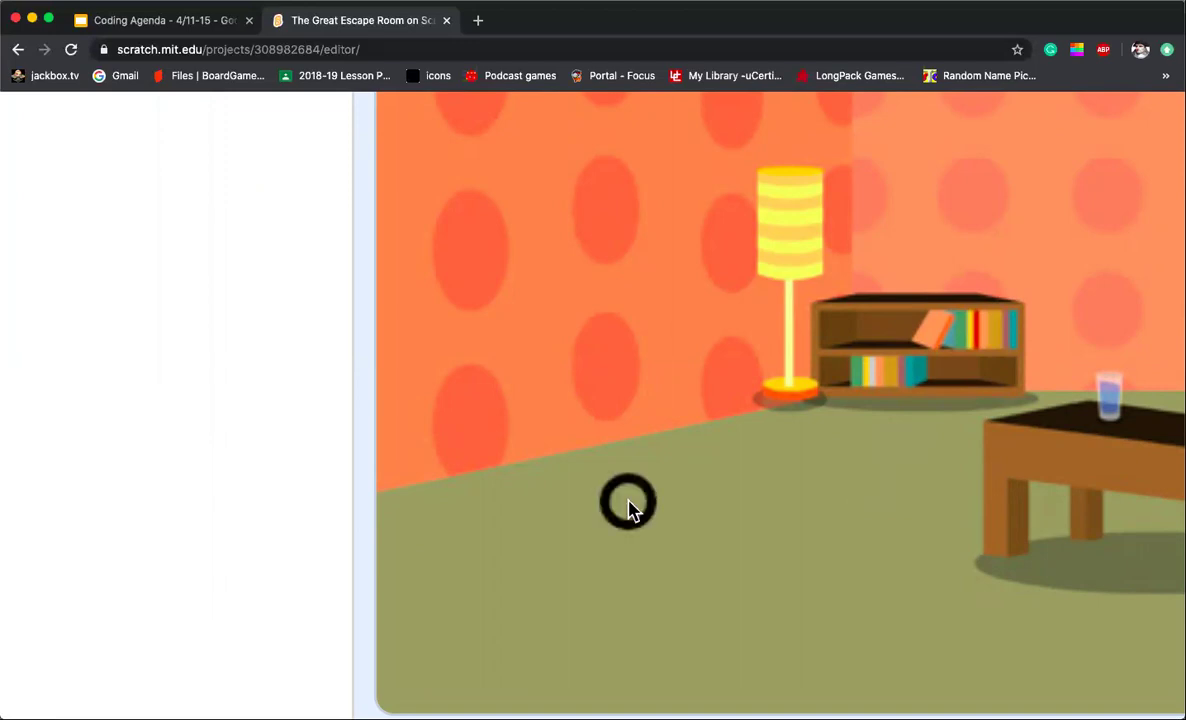
pyautogui.scroll(-5, 621, 465)
pyautogui.scroll(-5, 620, 463)
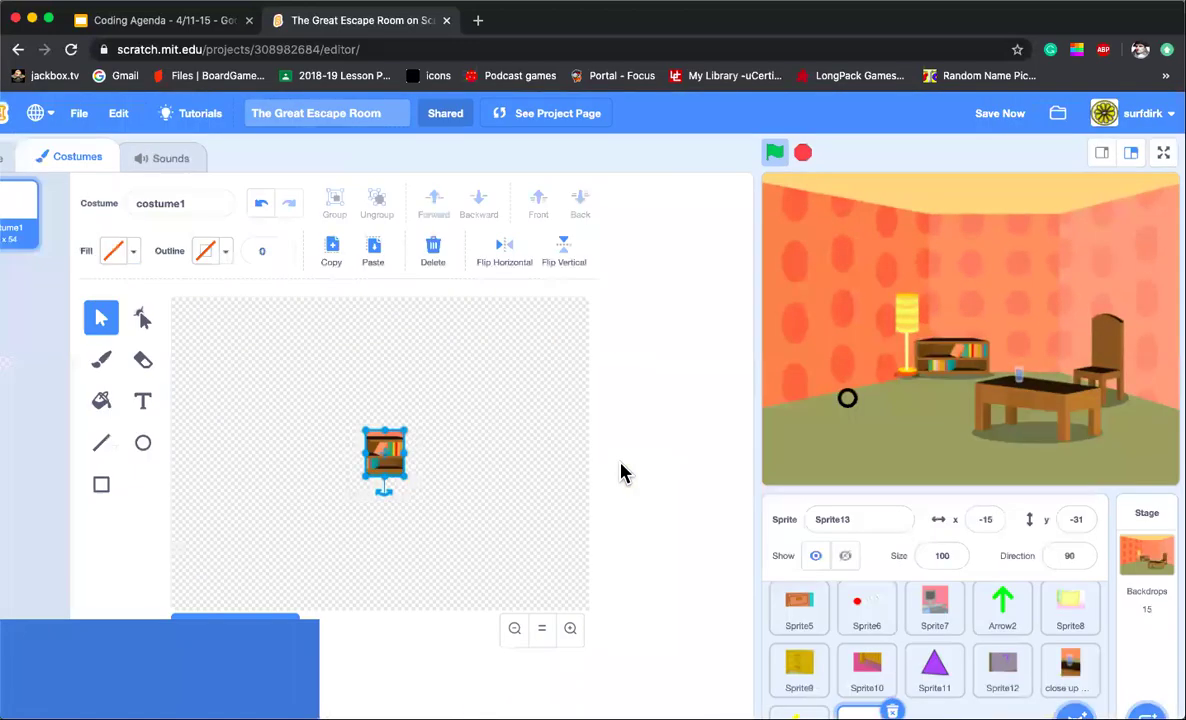
pyautogui.click(355, 413)
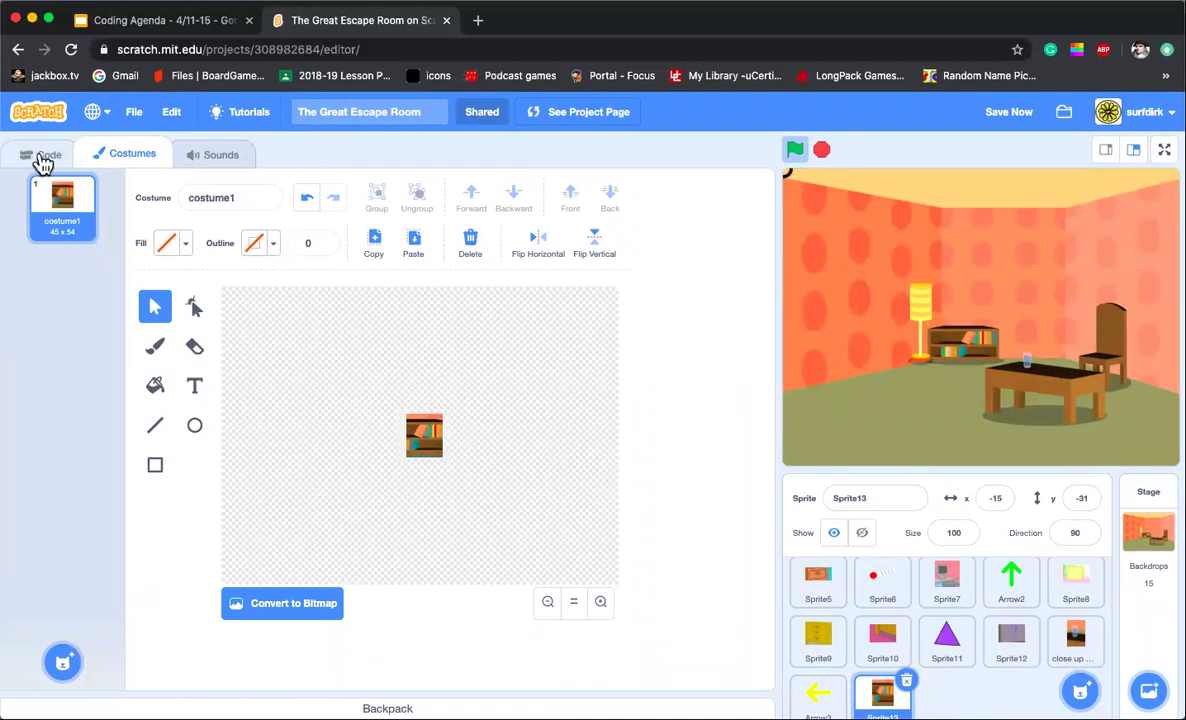
# Step: Copy the green-flag hide script from the close up water sprite to the bookshelf sprite and rename that sprite close up books
pyautogui.click(1077, 643)
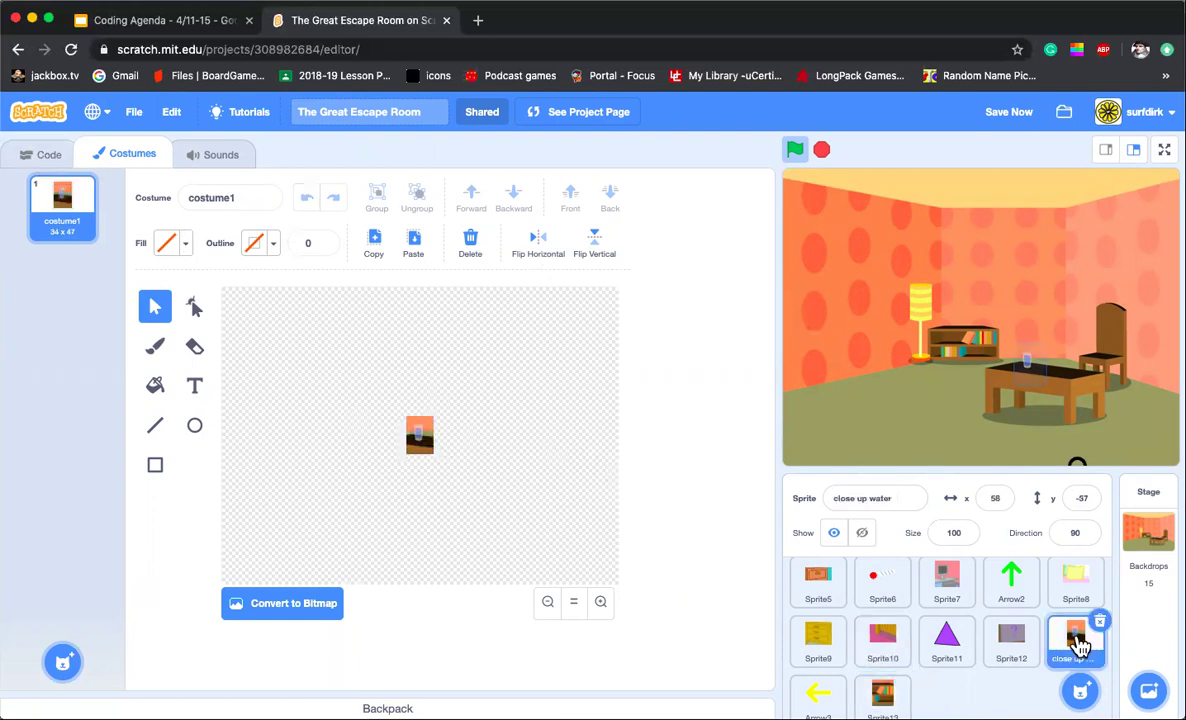
pyautogui.click(28, 163)
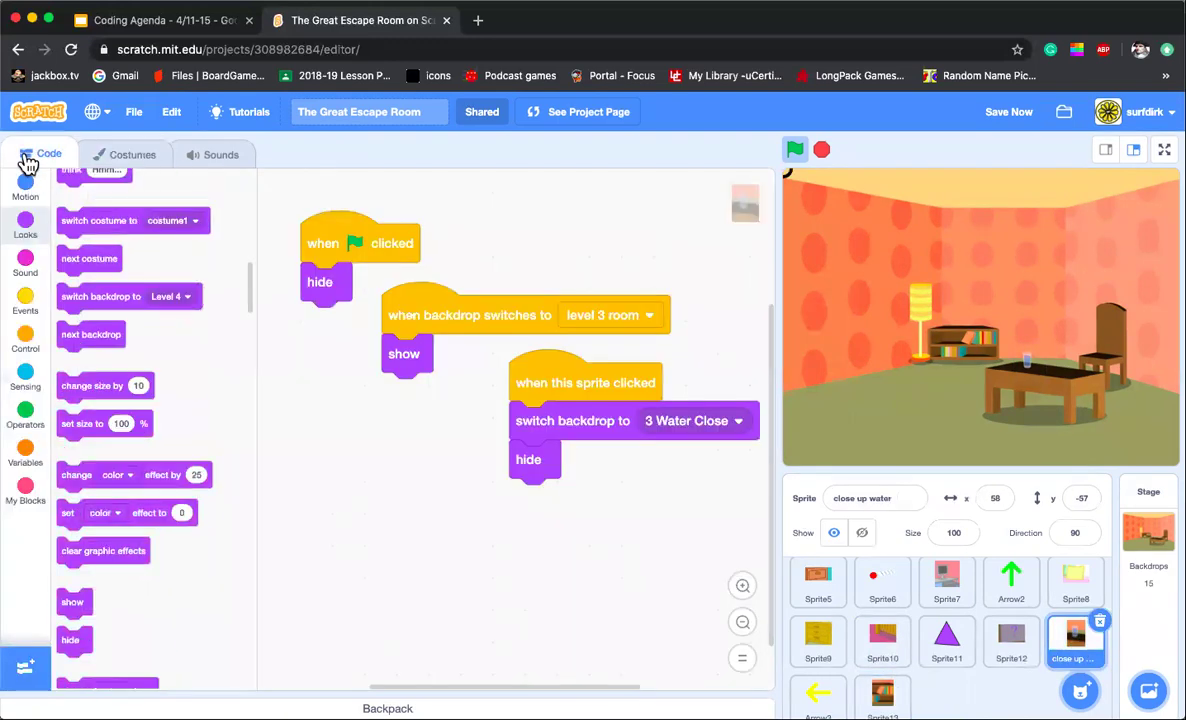
pyautogui.moveTo(329, 259); pyautogui.dragTo(882, 698)
pyautogui.click(882, 693)
pyautogui.click(878, 498)
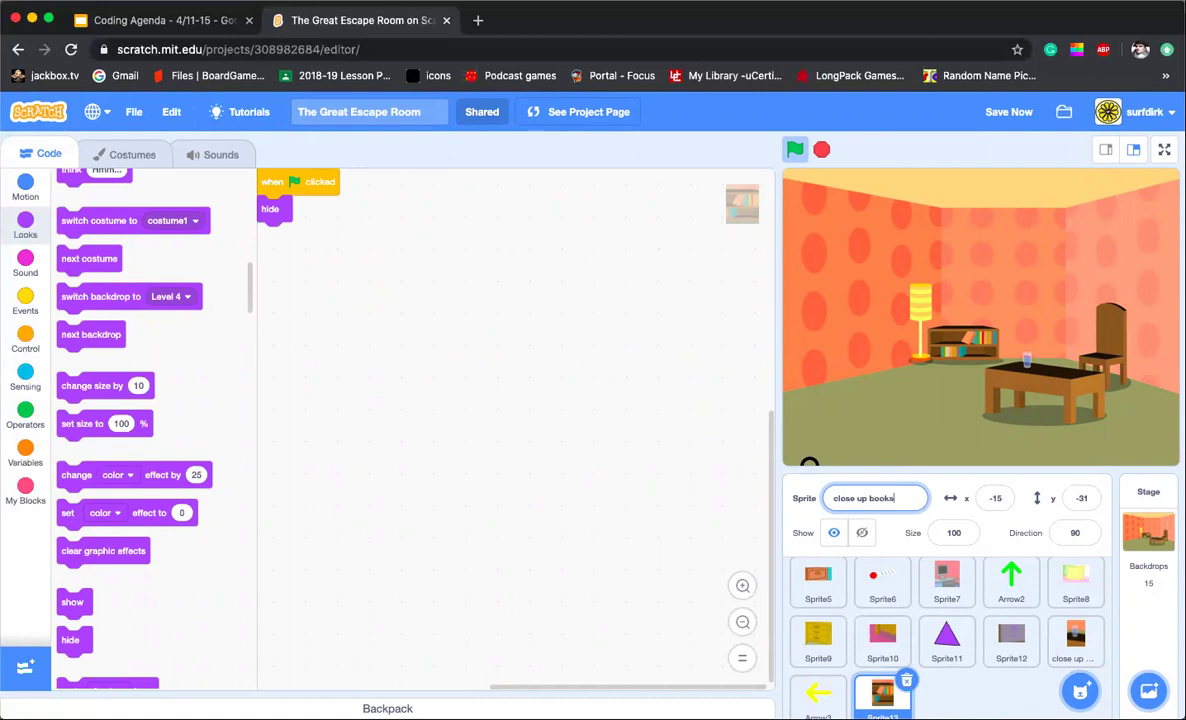
pyautogui.click(658, 514)
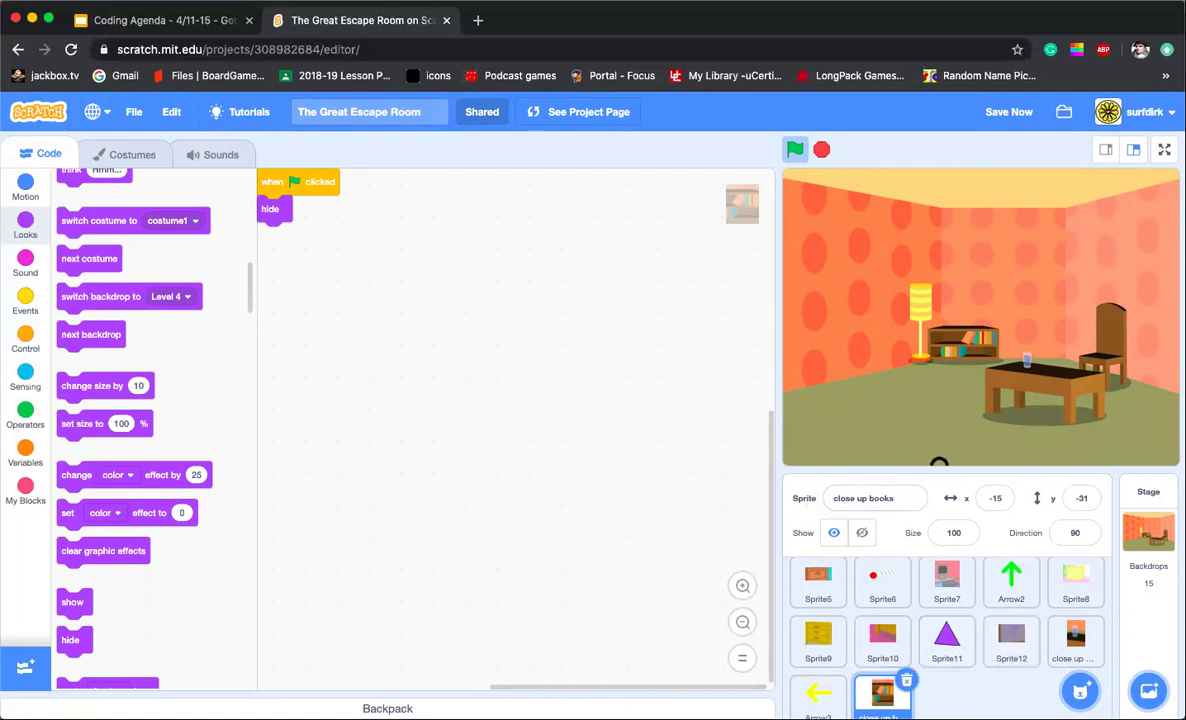
# Step: Copy the script that shows the sprite when the backdrop switches to level 3 room from close up water to close up books
pyautogui.click(1078, 640)
pyautogui.moveTo(418, 312); pyautogui.dragTo(884, 700)
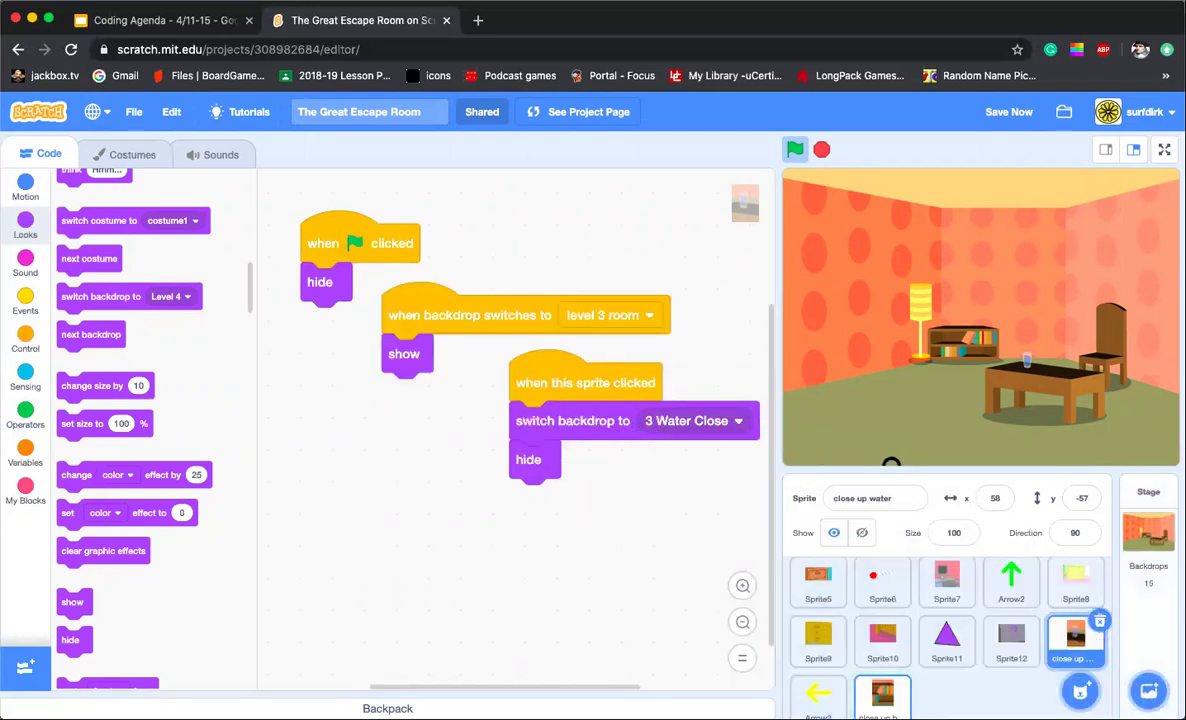
pyautogui.moveTo(556, 381); pyautogui.dragTo(519, 386)
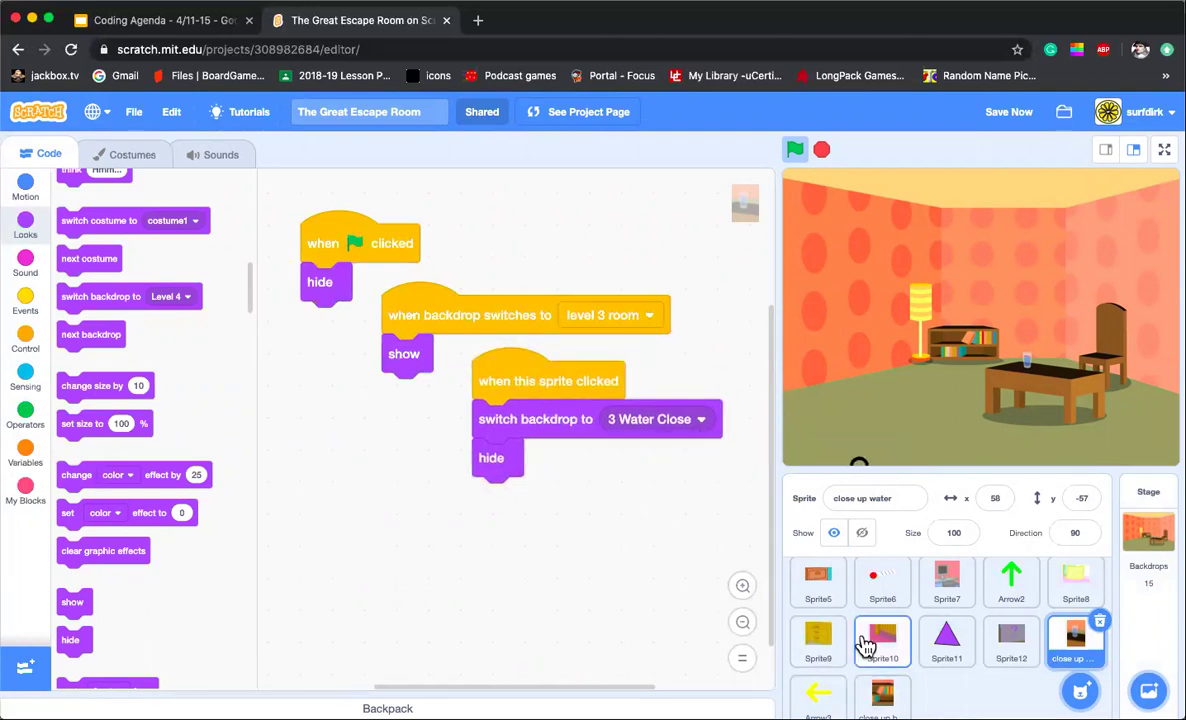
pyautogui.click(881, 693)
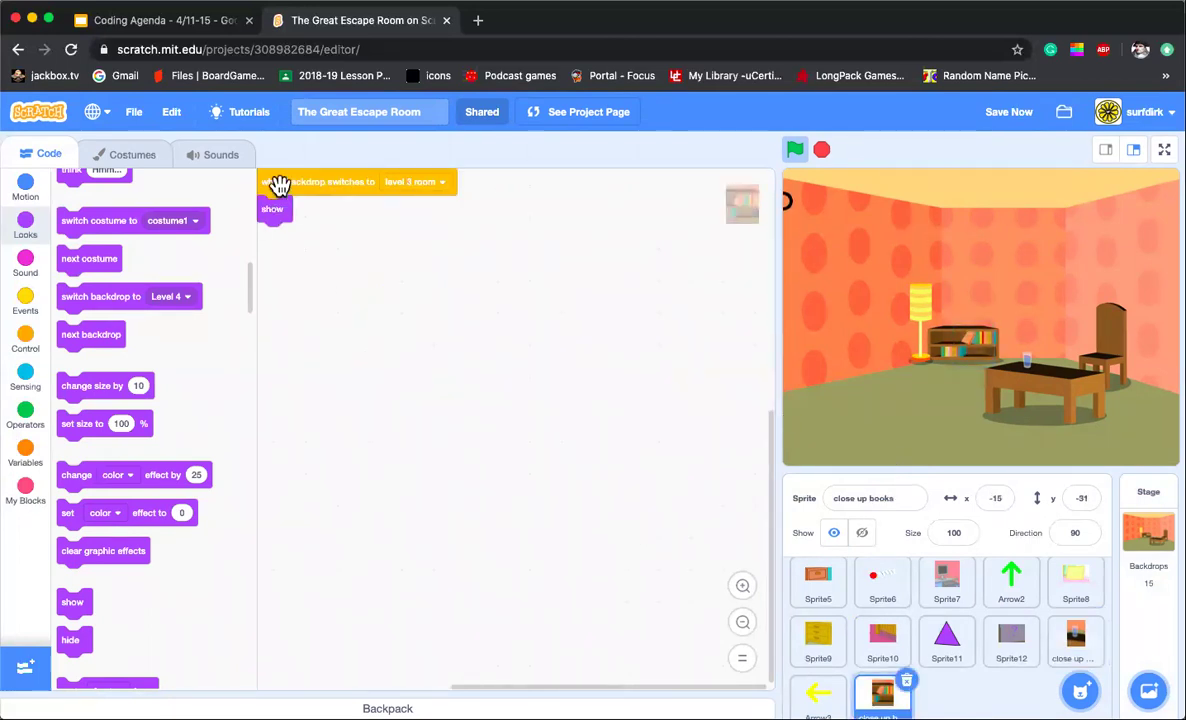
# Step: Arrange the level 3 room script below the green-flag script and run the green-flag script to hide the sprite
pyautogui.moveTo(283, 185); pyautogui.dragTo(329, 240)
pyautogui.click(742, 586)
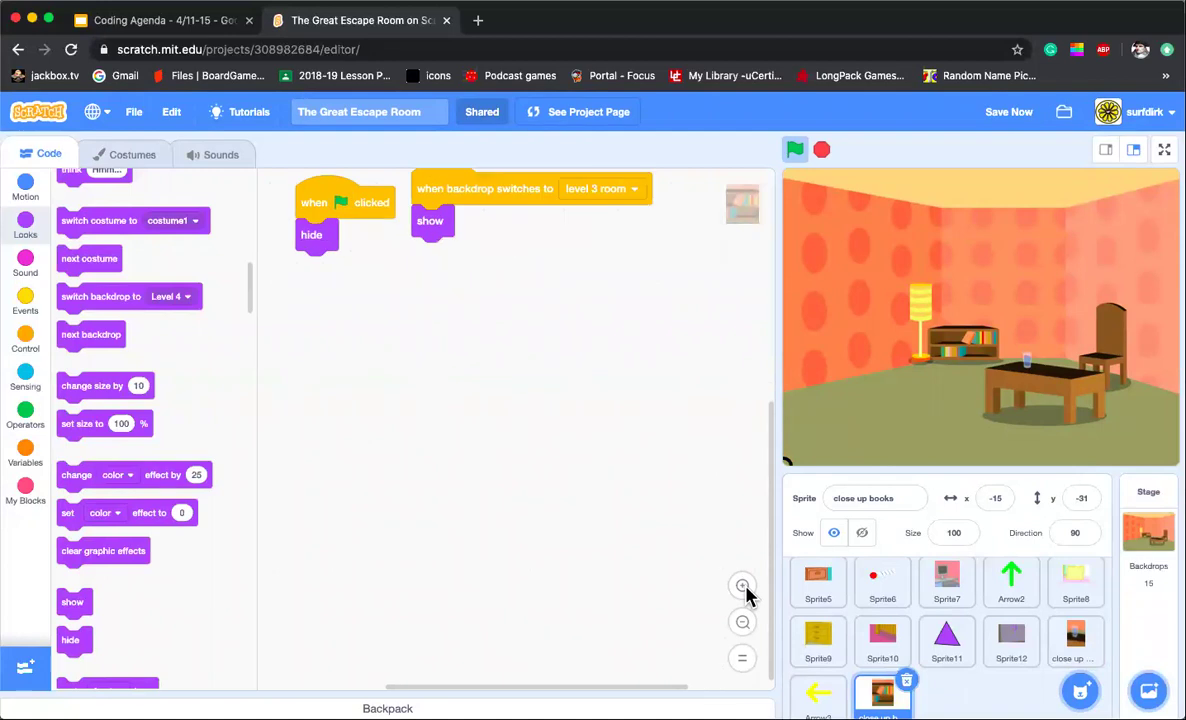
pyautogui.click(742, 586)
pyautogui.click(742, 586)
pyautogui.click(742, 586)
pyautogui.moveTo(609, 204); pyautogui.dragTo(397, 372)
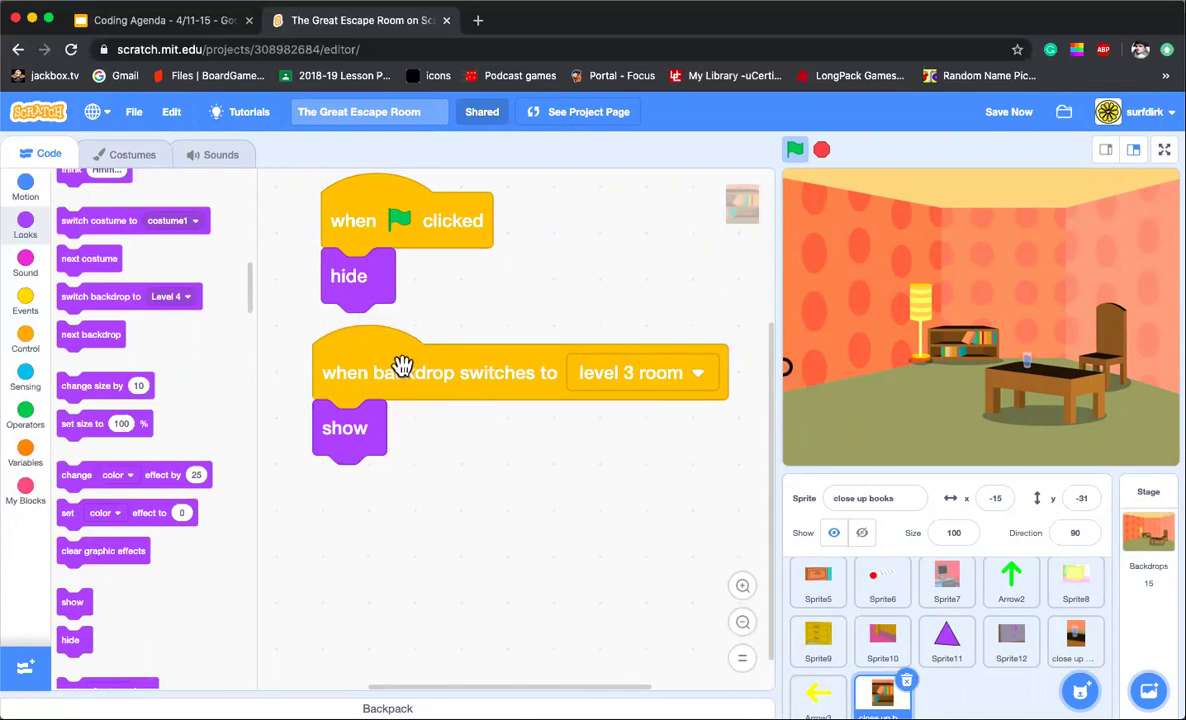
pyautogui.click(373, 215)
# Step: Add a when this sprite clicked script with a switch backdrop block below the show script of close up books
pyautogui.scroll(-2, 395, 525)
pyautogui.hscroll(2, 395, 525)
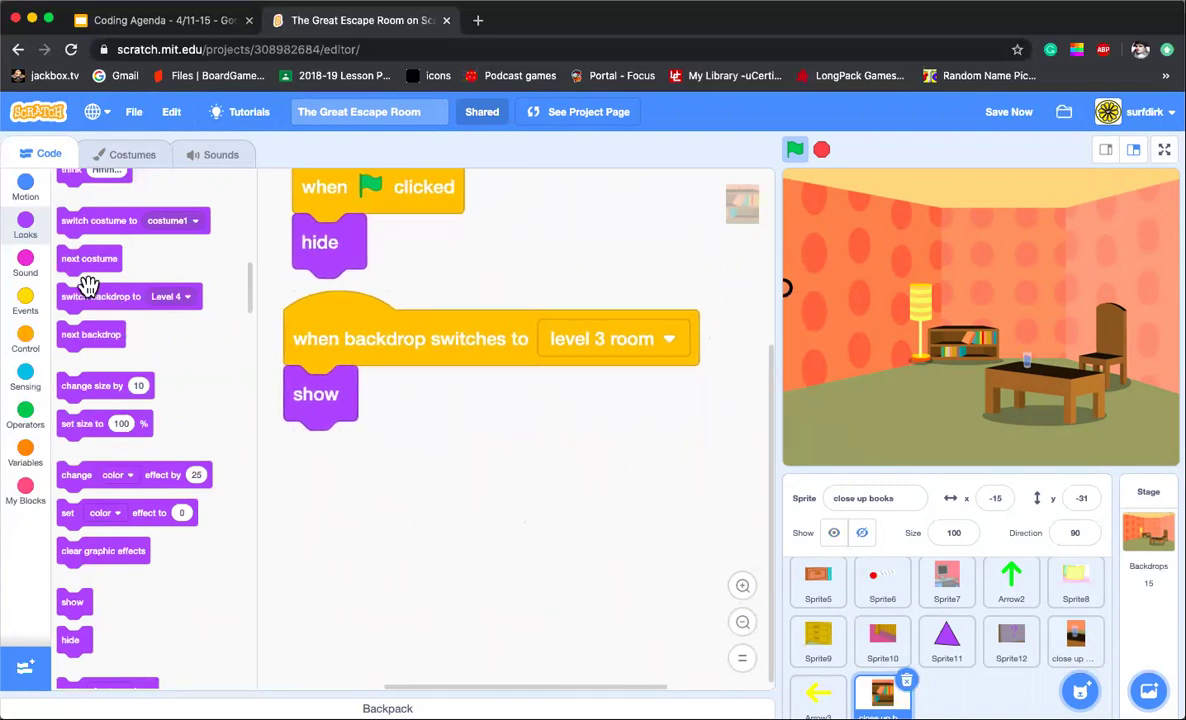
pyautogui.scroll(5, 88, 290)
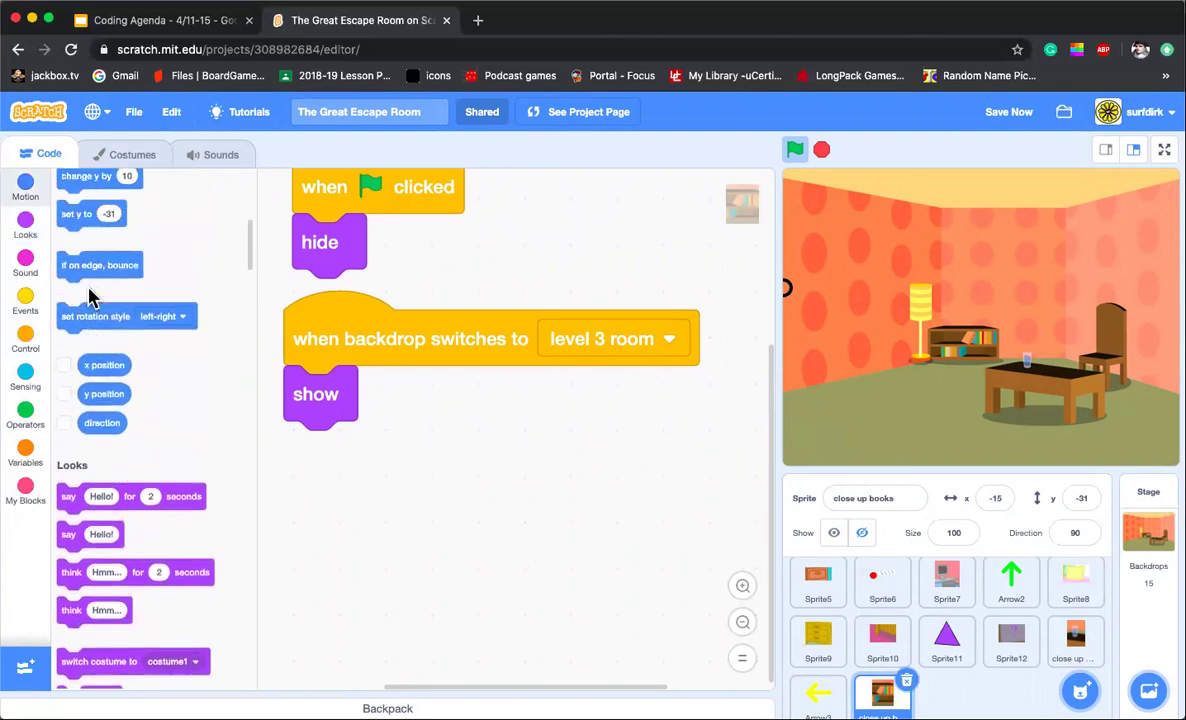
pyautogui.scroll(-10, 88, 290)
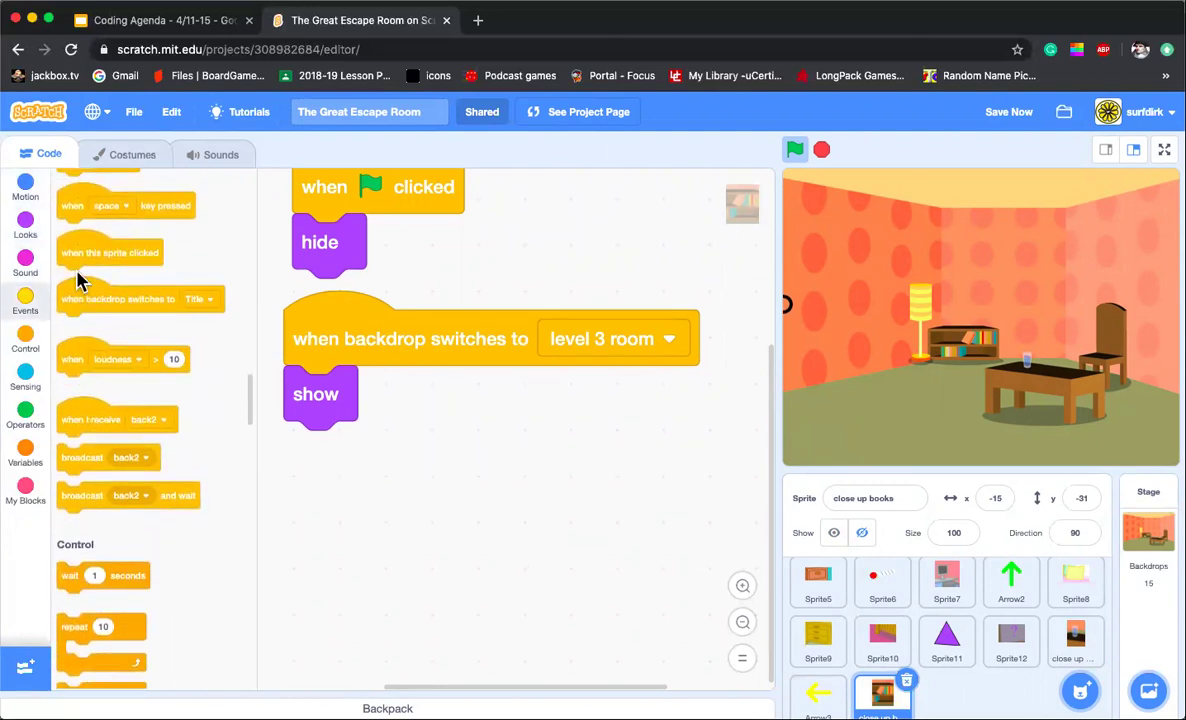
pyautogui.moveTo(76, 252); pyautogui.dragTo(447, 424)
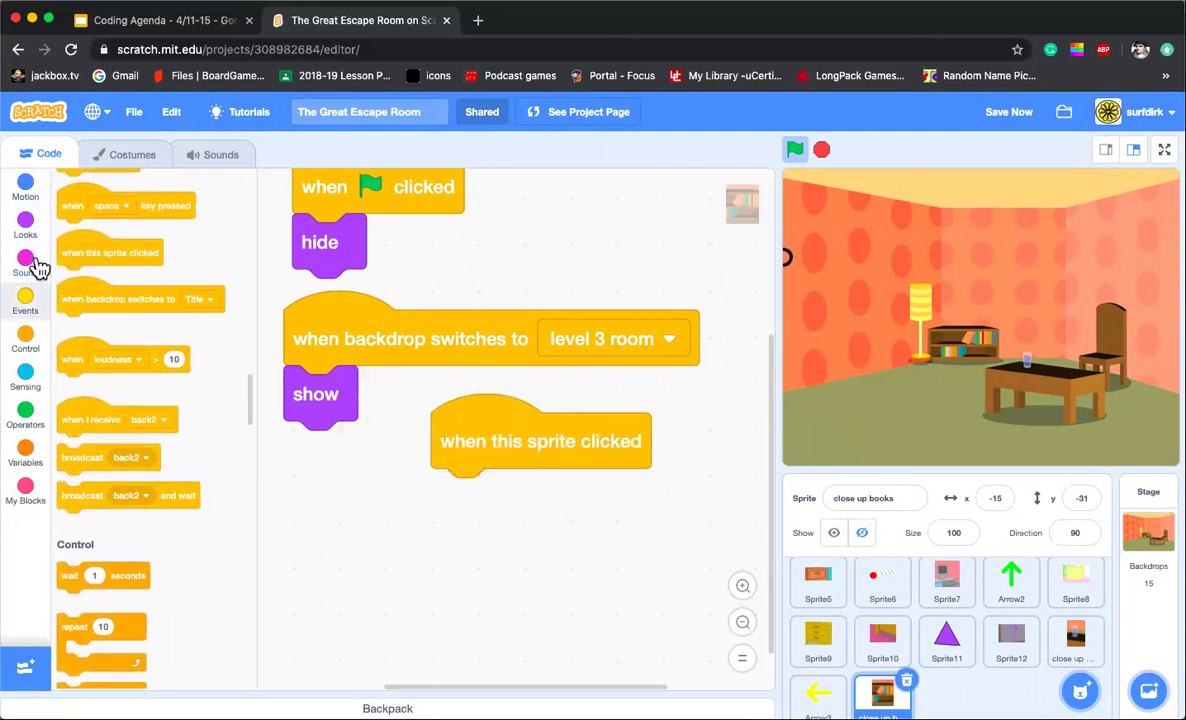
pyautogui.click(26, 222)
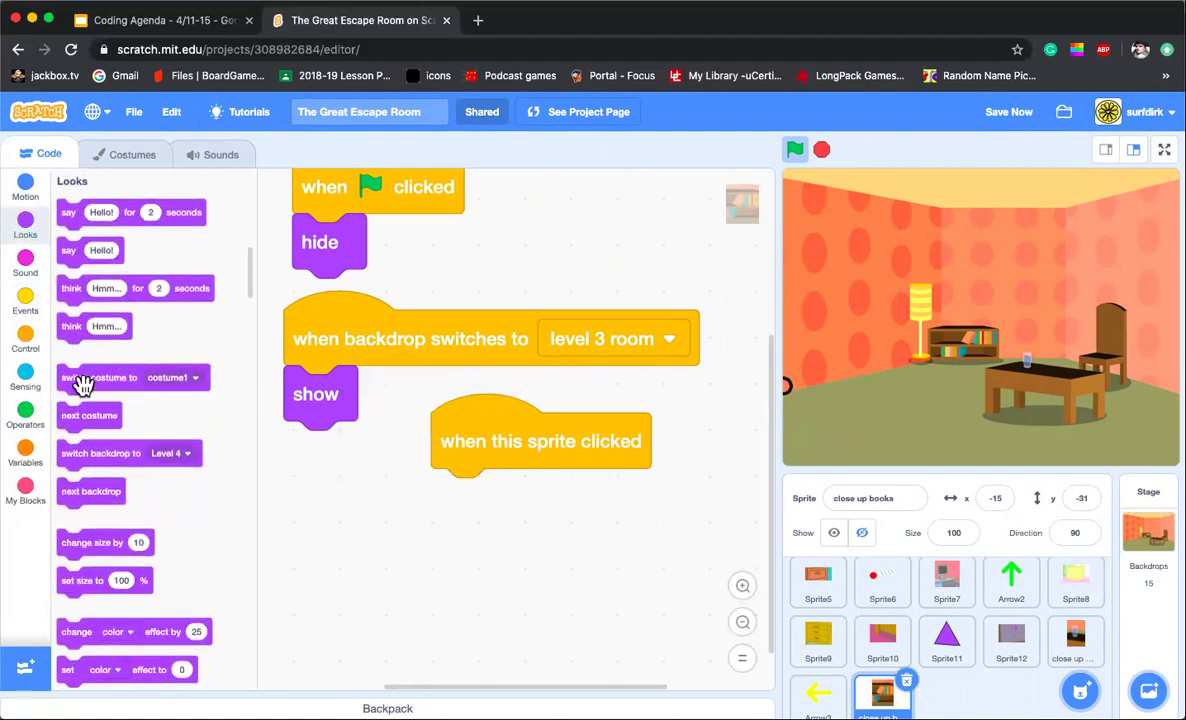
pyautogui.moveTo(88, 455); pyautogui.dragTo(472, 485)
pyautogui.moveTo(478, 438); pyautogui.dragTo(418, 481)
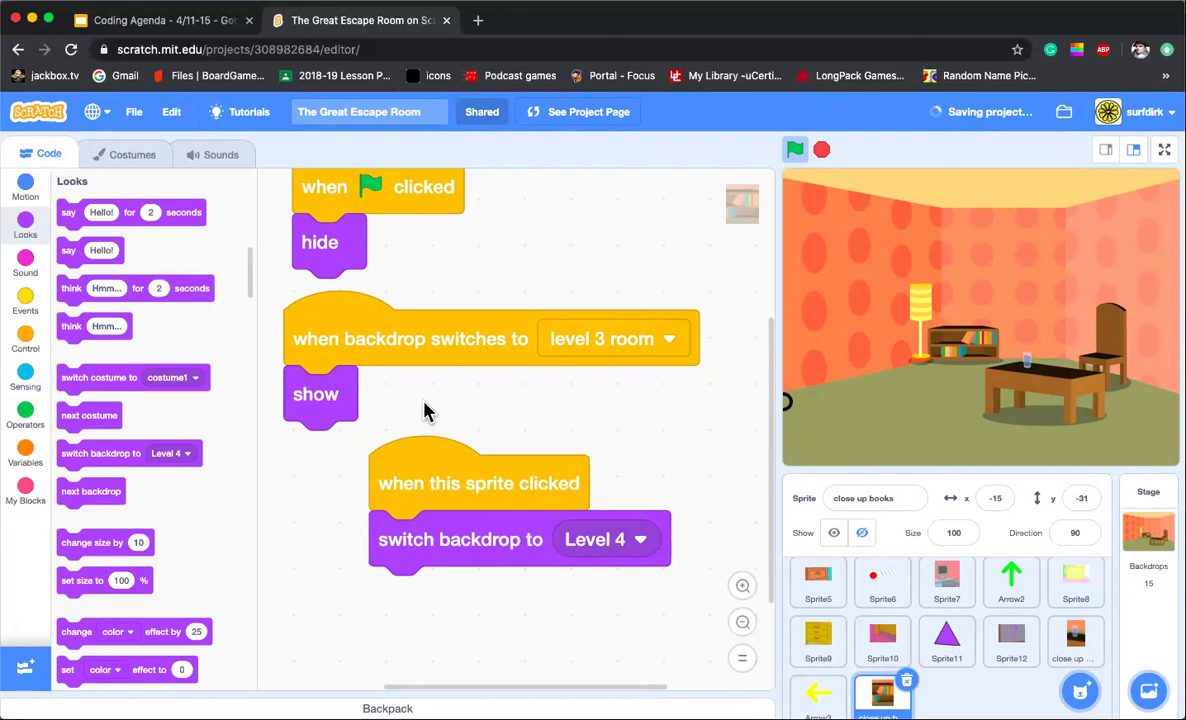
# Step: Duplicate the level 3 room backdrop of the stage
pyautogui.click(1148, 530)
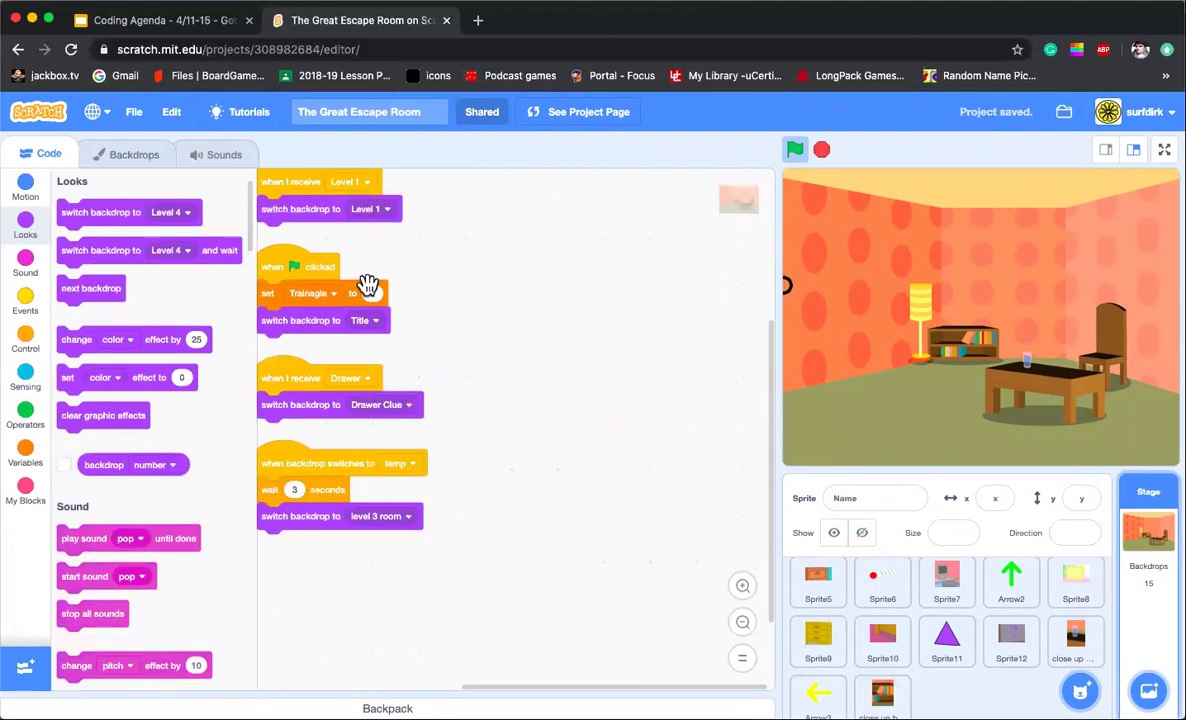
pyautogui.click(128, 156)
pyautogui.scroll(-5, 82, 541)
pyautogui.scroll(-3, 83, 541)
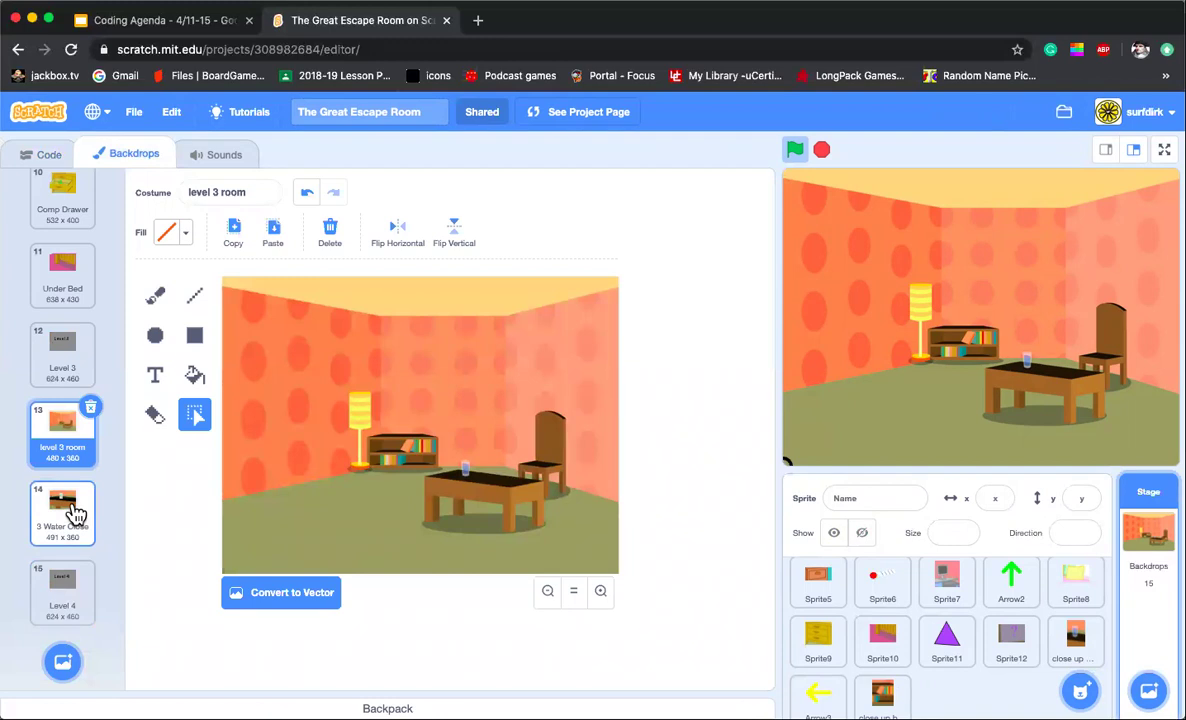
pyautogui.rightClick(70, 438)
pyautogui.click(92, 448)
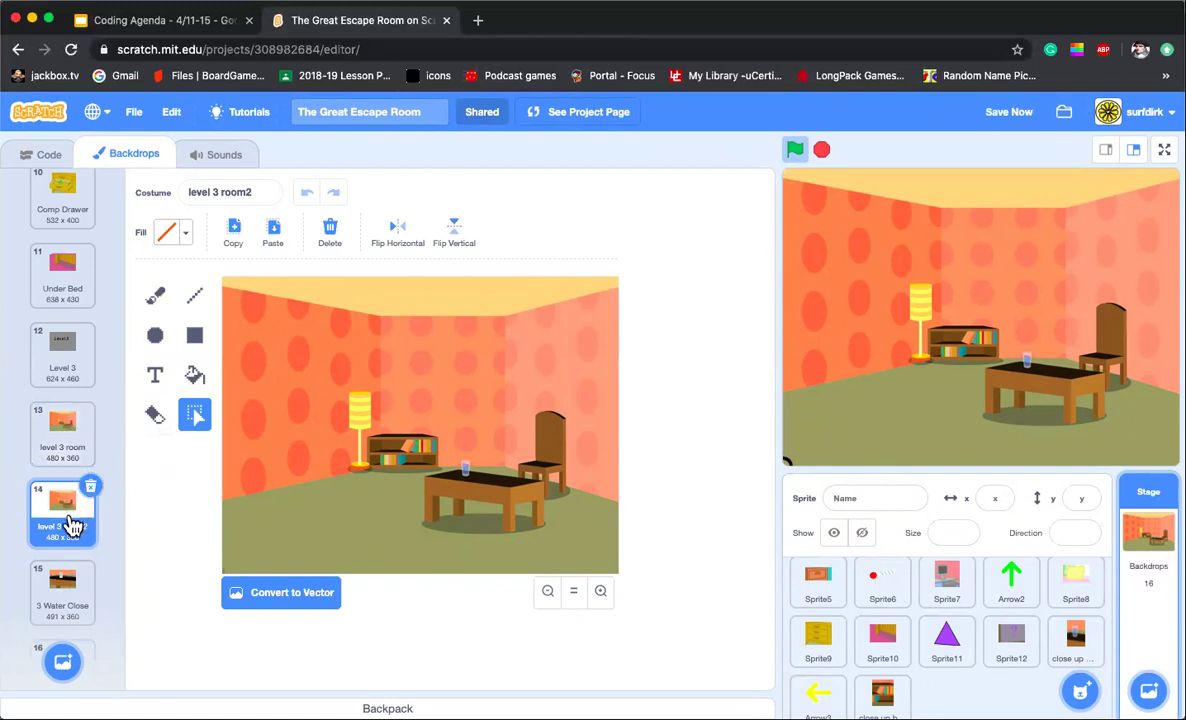
# Step: Rename the duplicated level 3 room backdrop as books
pyautogui.scroll(-2, 70, 522)
pyautogui.click(264, 192)
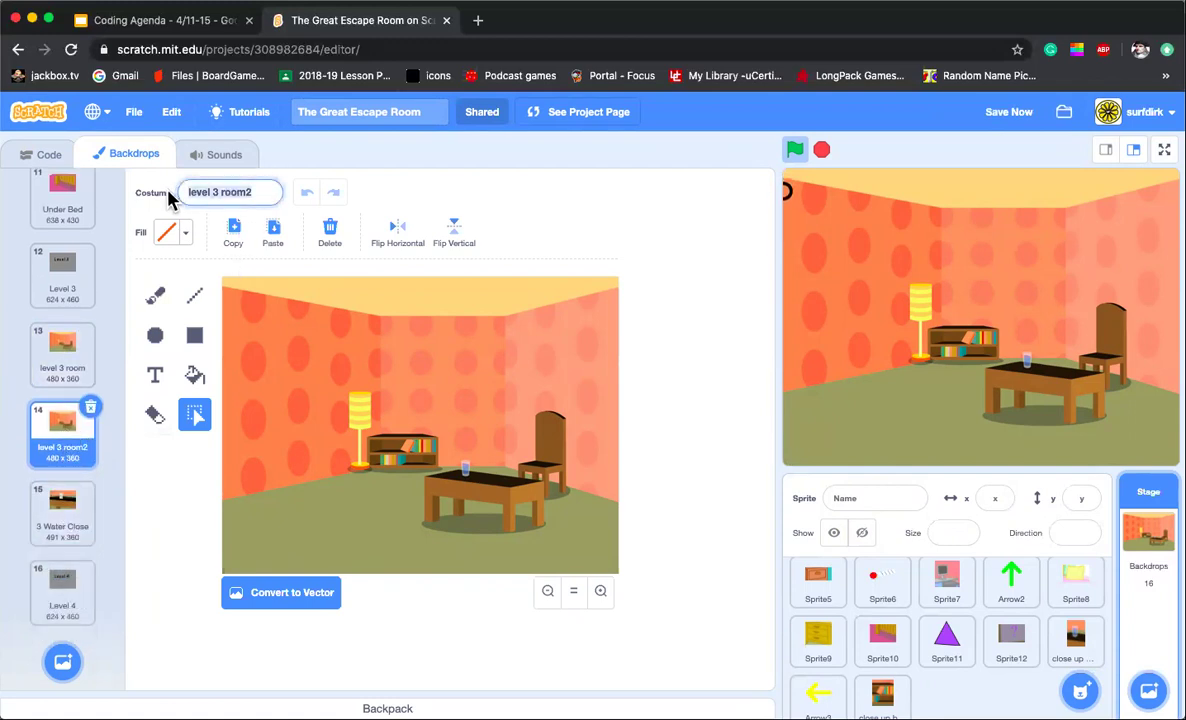
pyautogui.write('books')
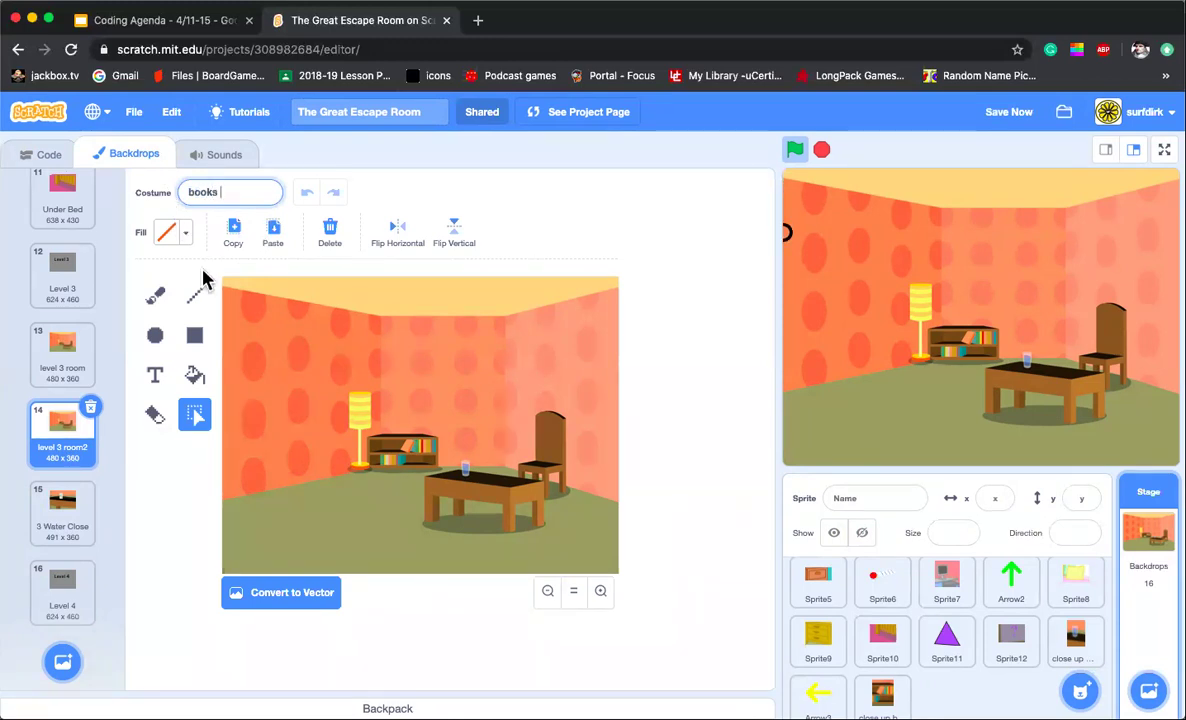
pyautogui.click(142, 482)
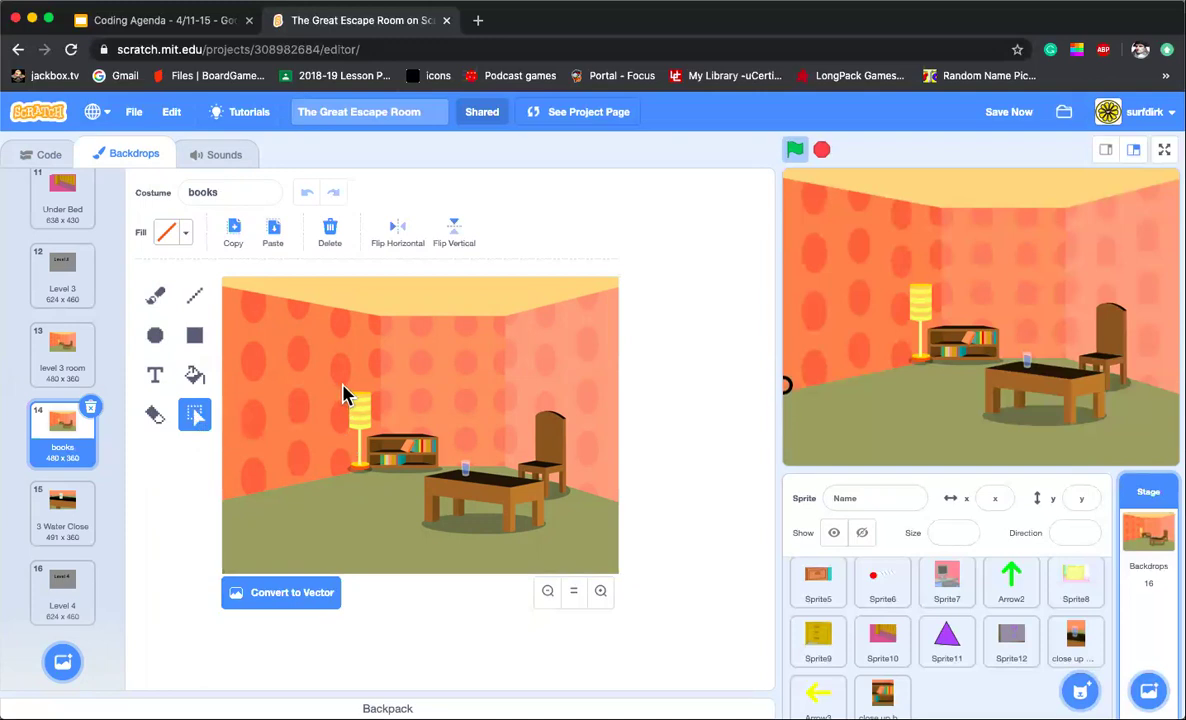
# Step: Select the lamp and bookcase area of the books backdrop and enlarge it to fill the canvas
pyautogui.moveTo(342, 386); pyautogui.dragTo(458, 486)
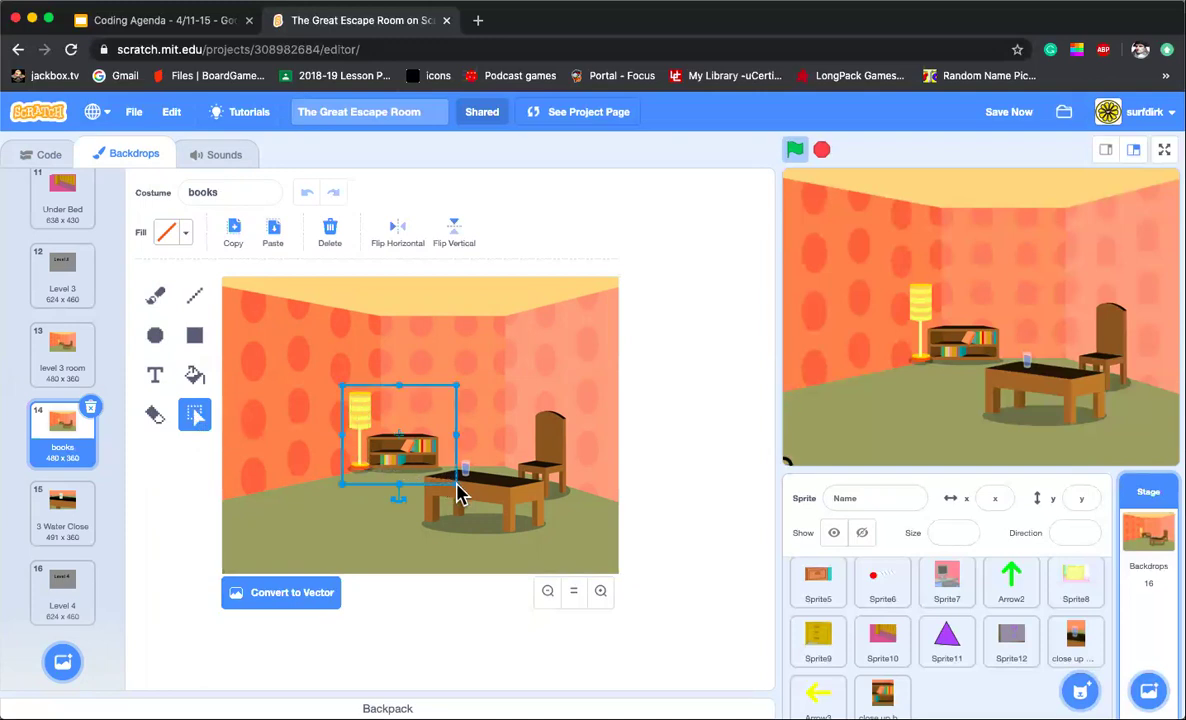
pyautogui.moveTo(339, 379); pyautogui.dragTo(226, 276)
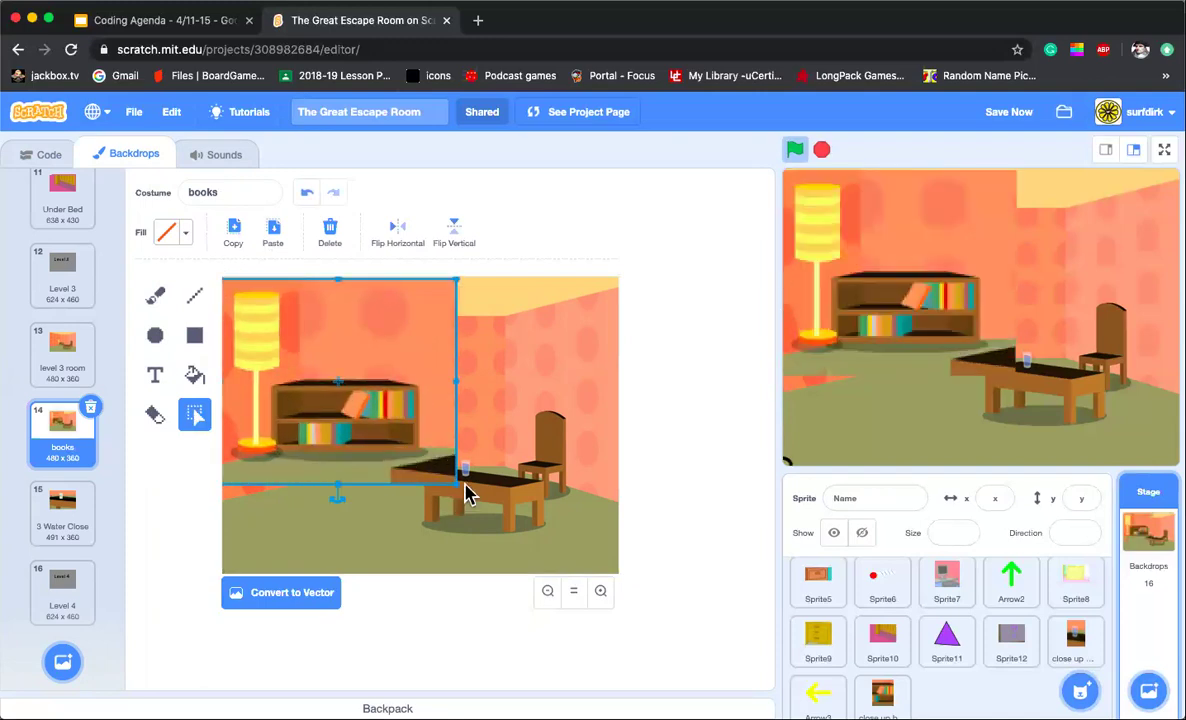
pyautogui.moveTo(456, 484); pyautogui.dragTo(690, 622)
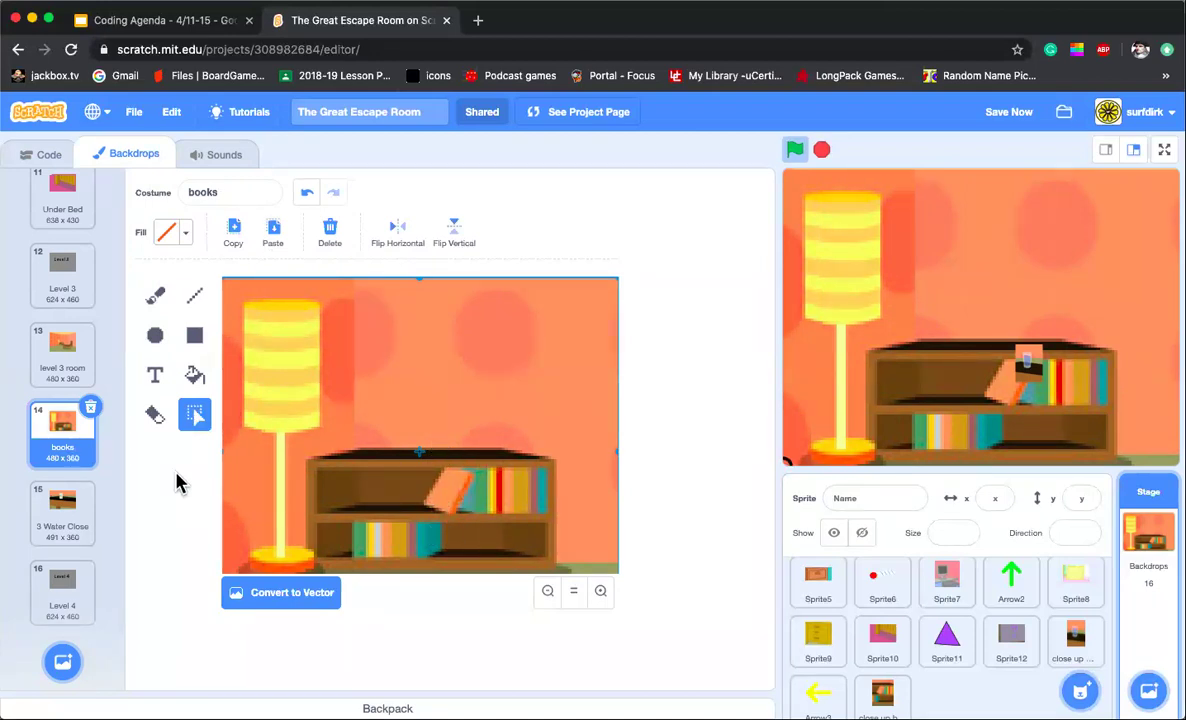
# Step: Select the bookcase area without the lamp and enlarge it across the canvas for a closer view of the shelves
pyautogui.click(157, 414)
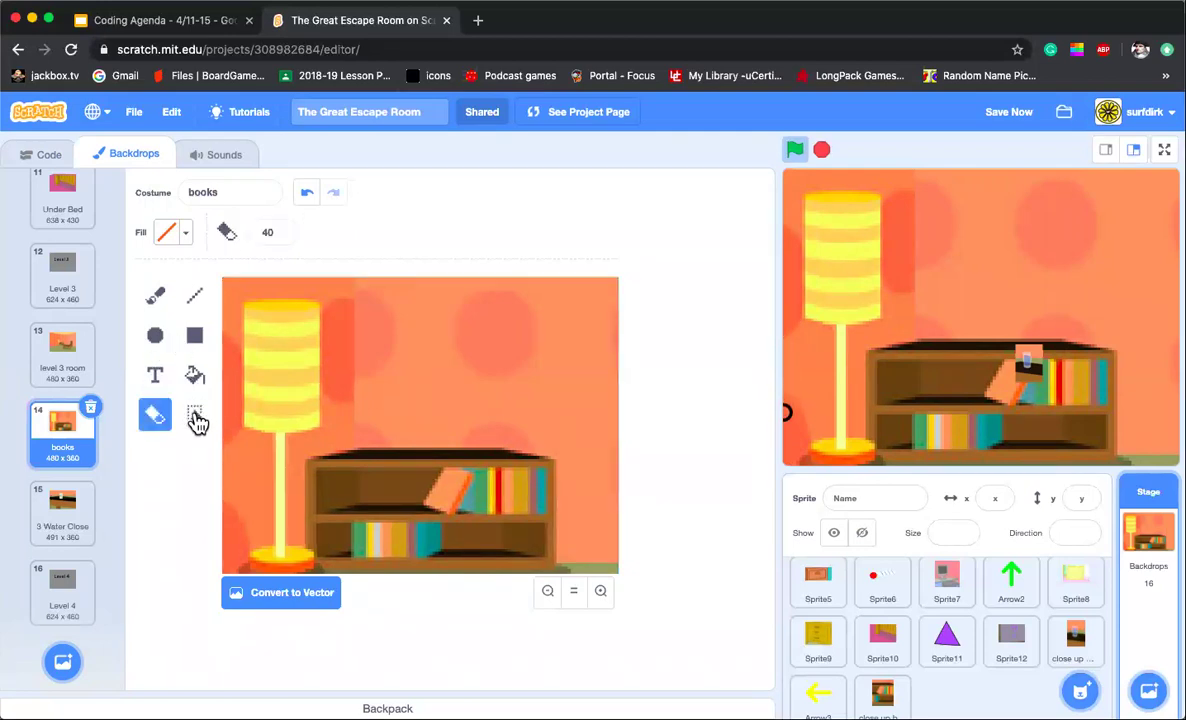
pyautogui.click(197, 414)
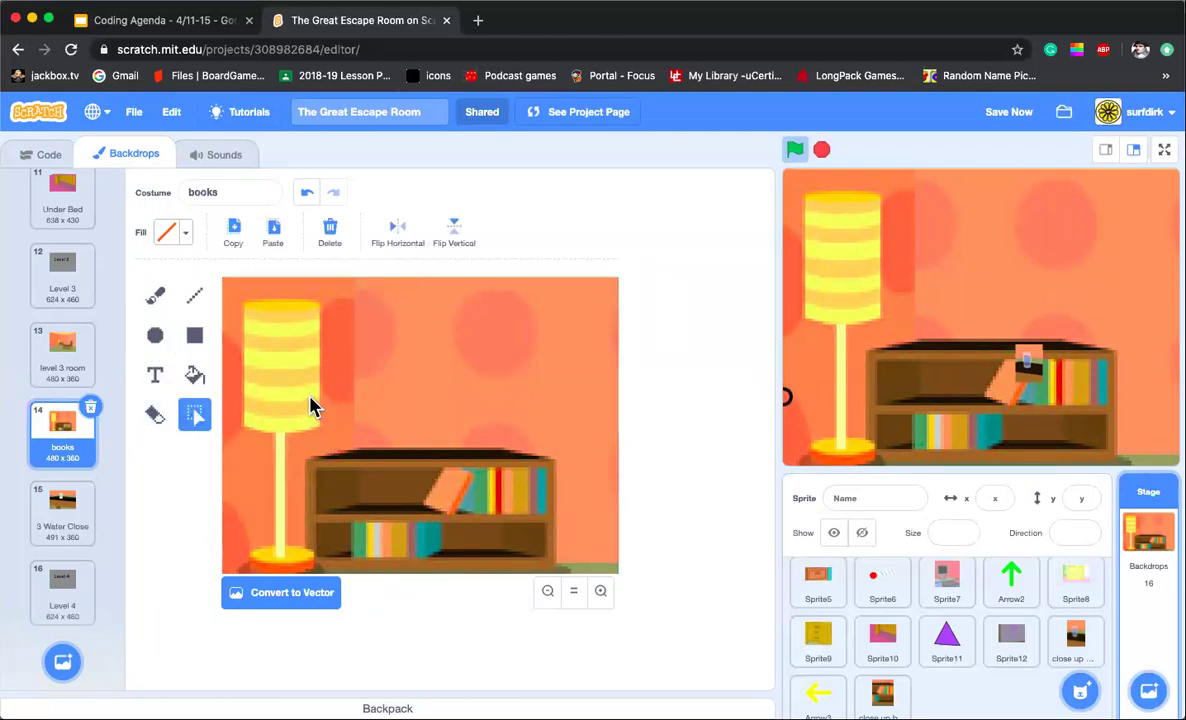
pyautogui.moveTo(310, 412); pyautogui.dragTo(535, 565)
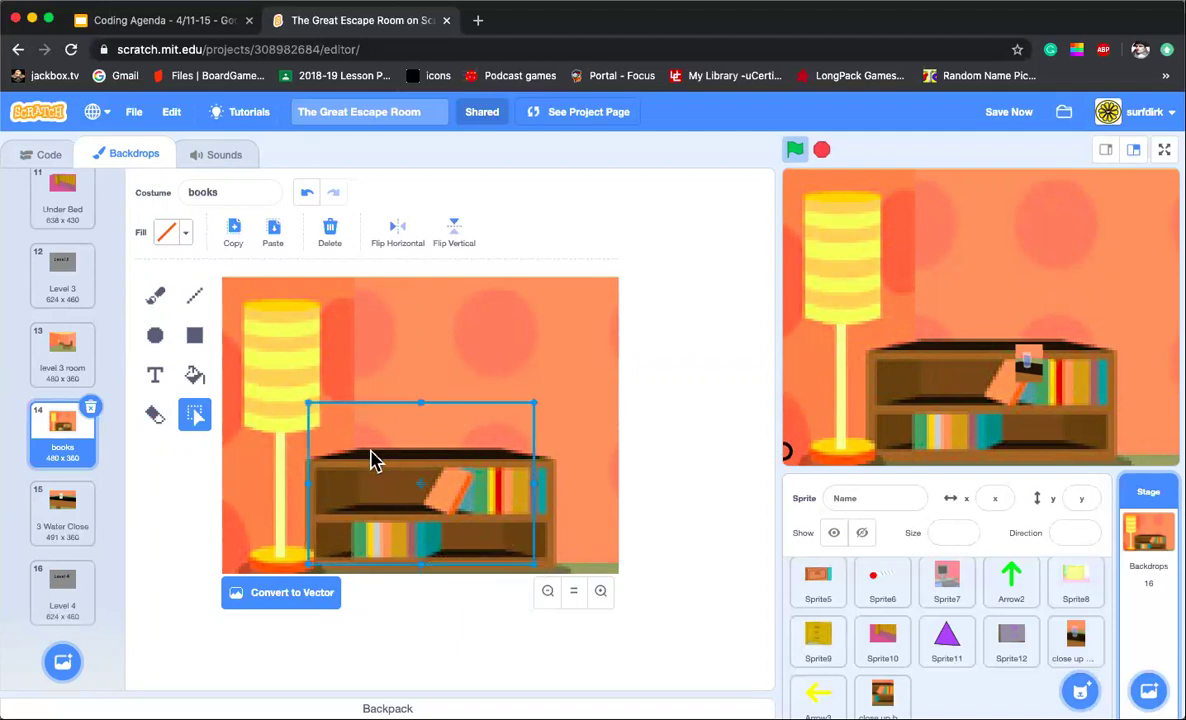
pyautogui.moveTo(309, 404); pyautogui.dragTo(222, 278)
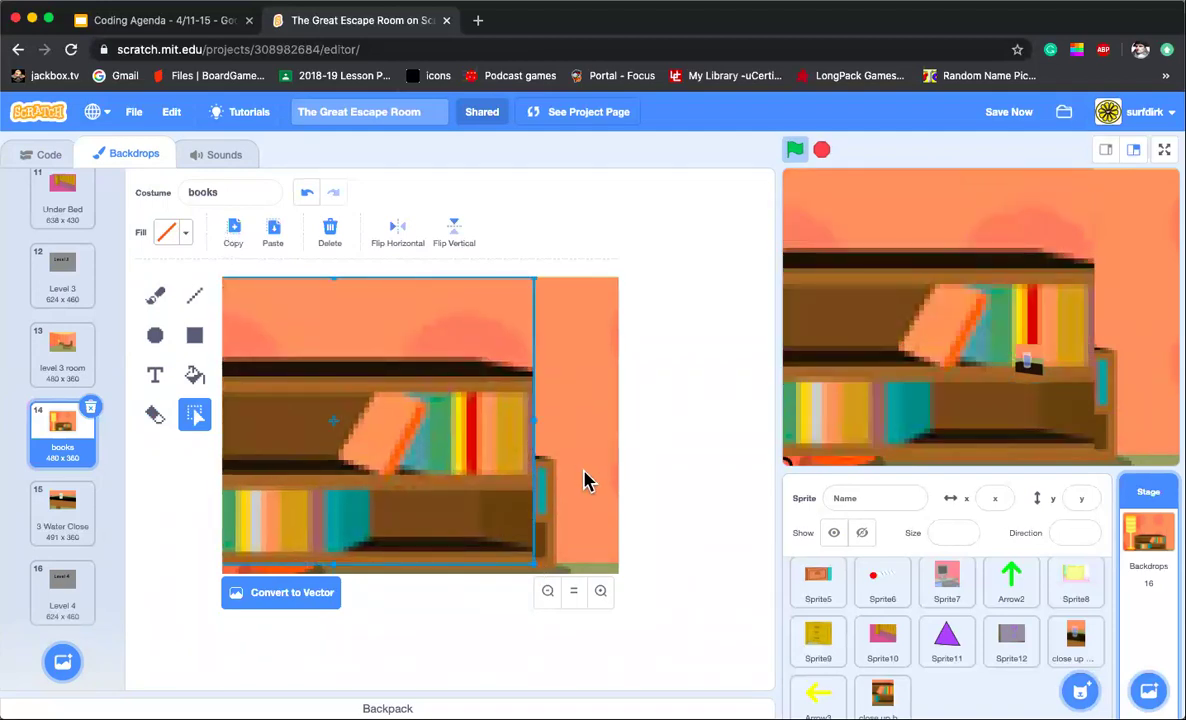
pyautogui.moveTo(533, 565); pyautogui.dragTo(648, 630)
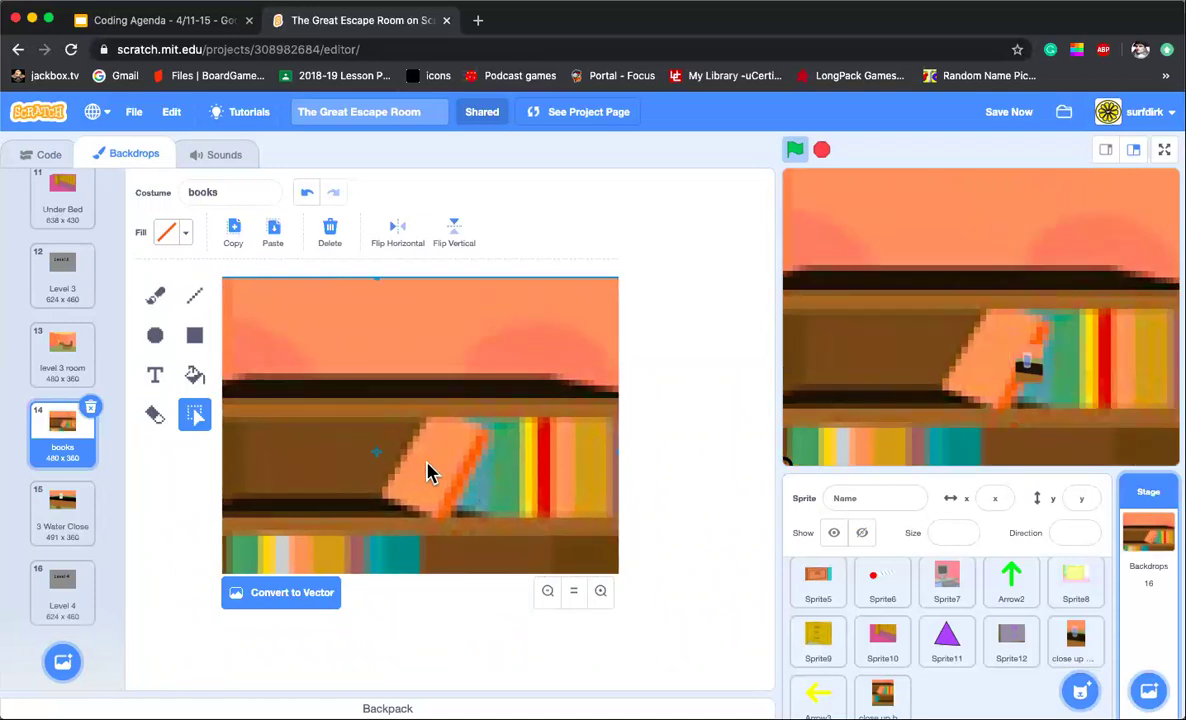
pyautogui.click(275, 233)
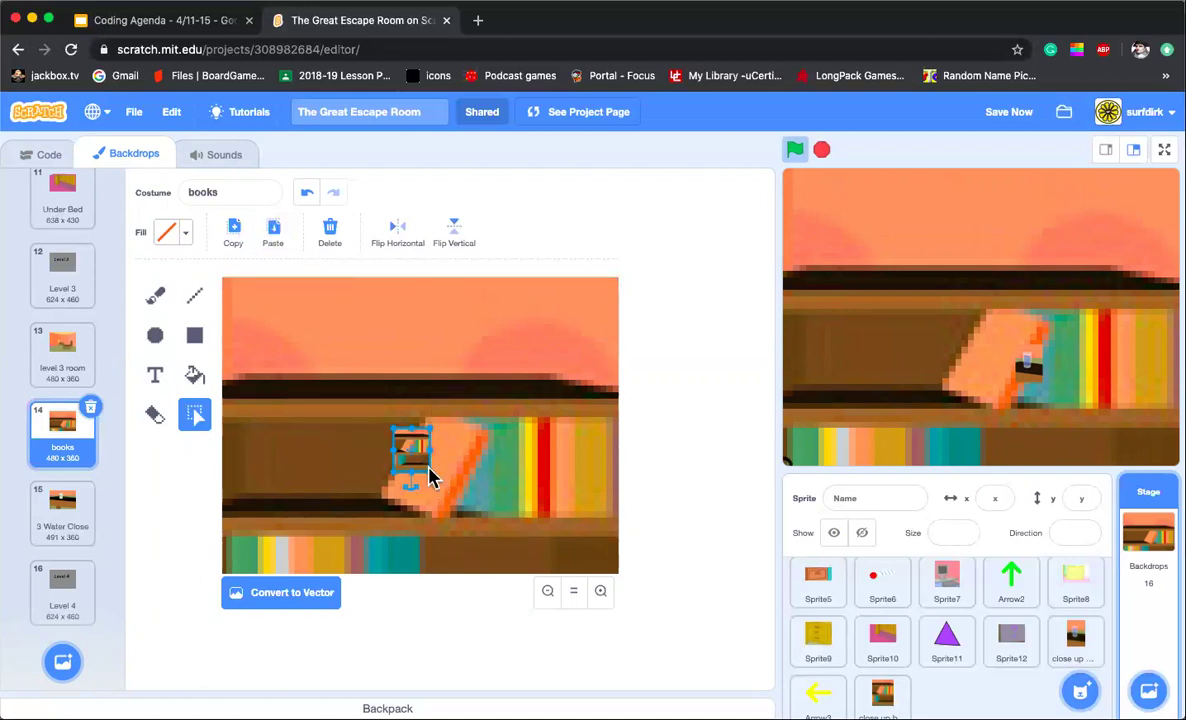
pyautogui.moveTo(433, 474); pyautogui.dragTo(536, 570)
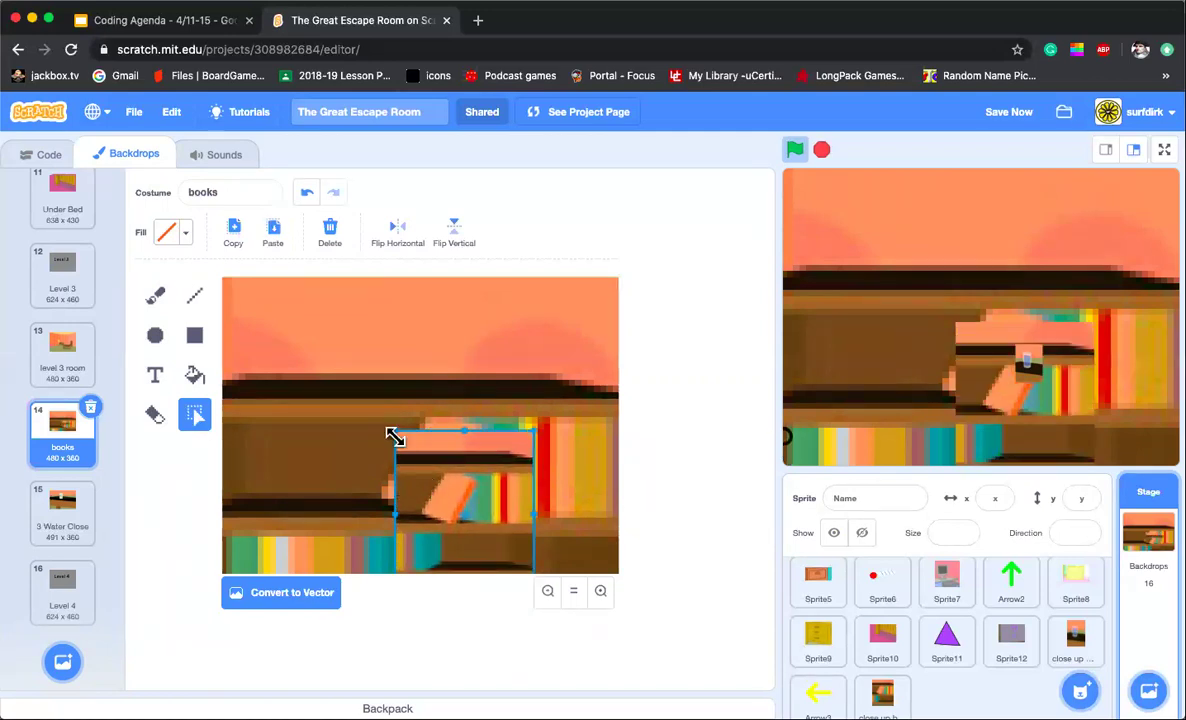
pyautogui.moveTo(394, 434); pyautogui.dragTo(285, 299)
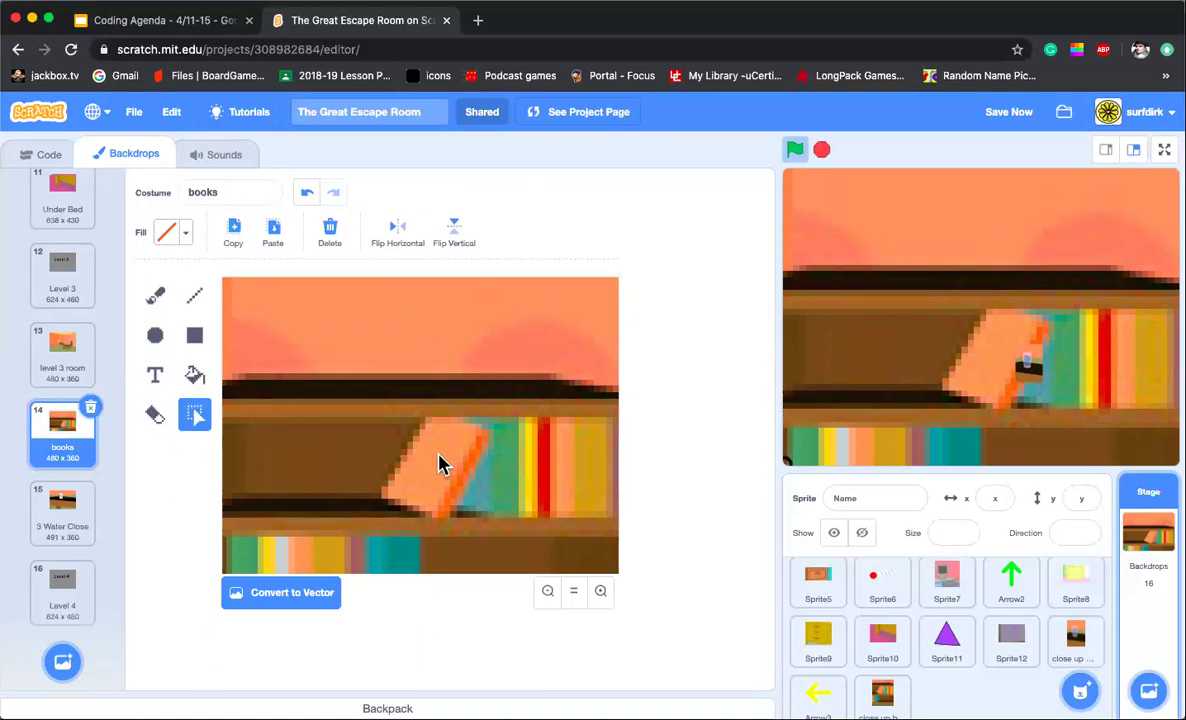
# Step: Convert the books backdrop to vector and trace the bookcase's top edge with black lines of width 15
pyautogui.click(290, 597)
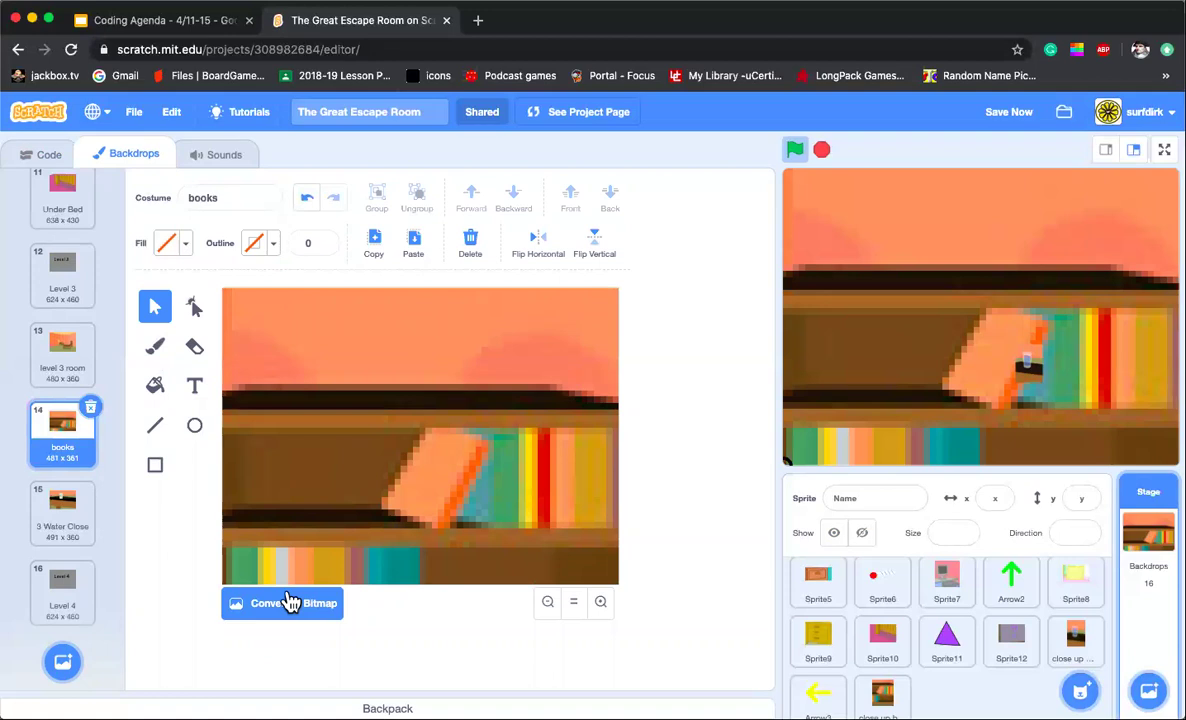
pyautogui.click(157, 426)
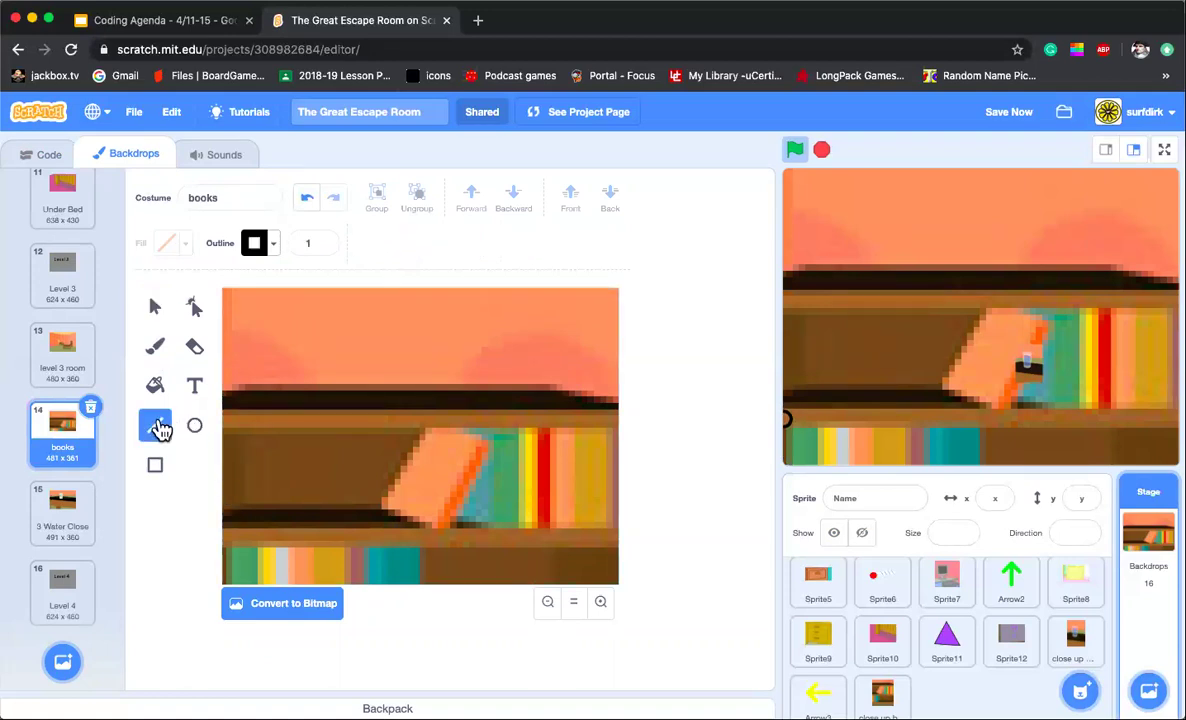
pyautogui.click(325, 241)
pyautogui.click(325, 241)
pyautogui.click(325, 241)
pyautogui.click(325, 241)
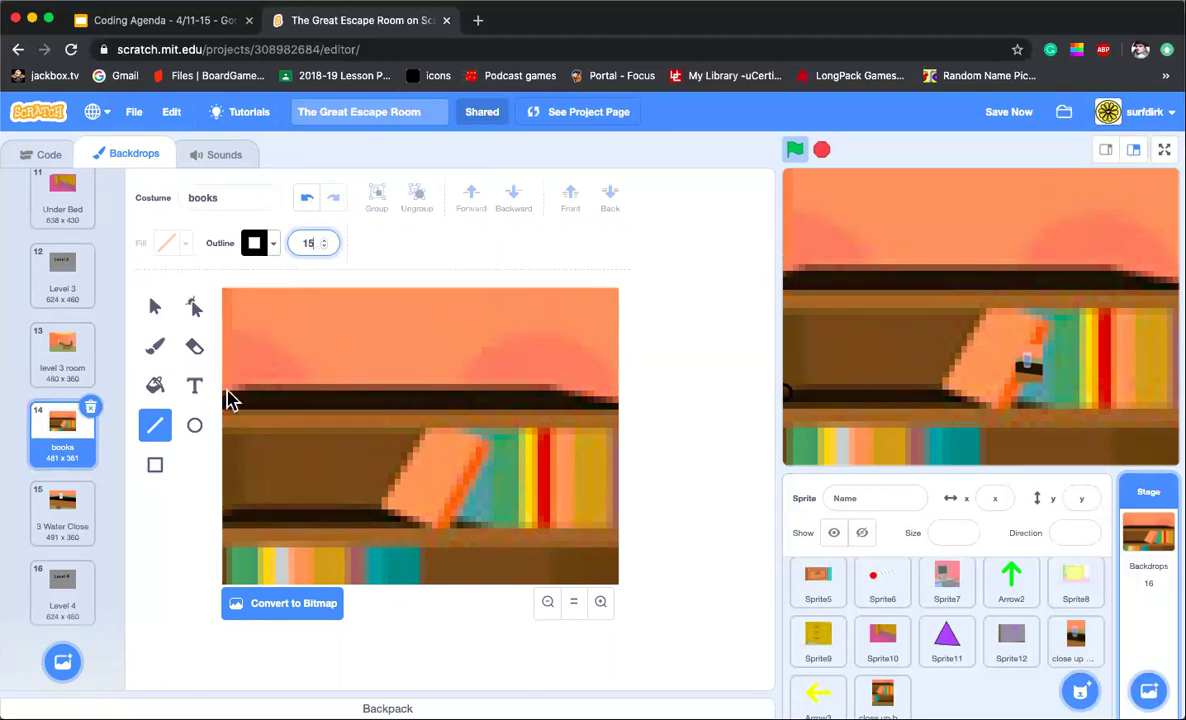
pyautogui.moveTo(228, 396); pyautogui.dragTo(612, 410)
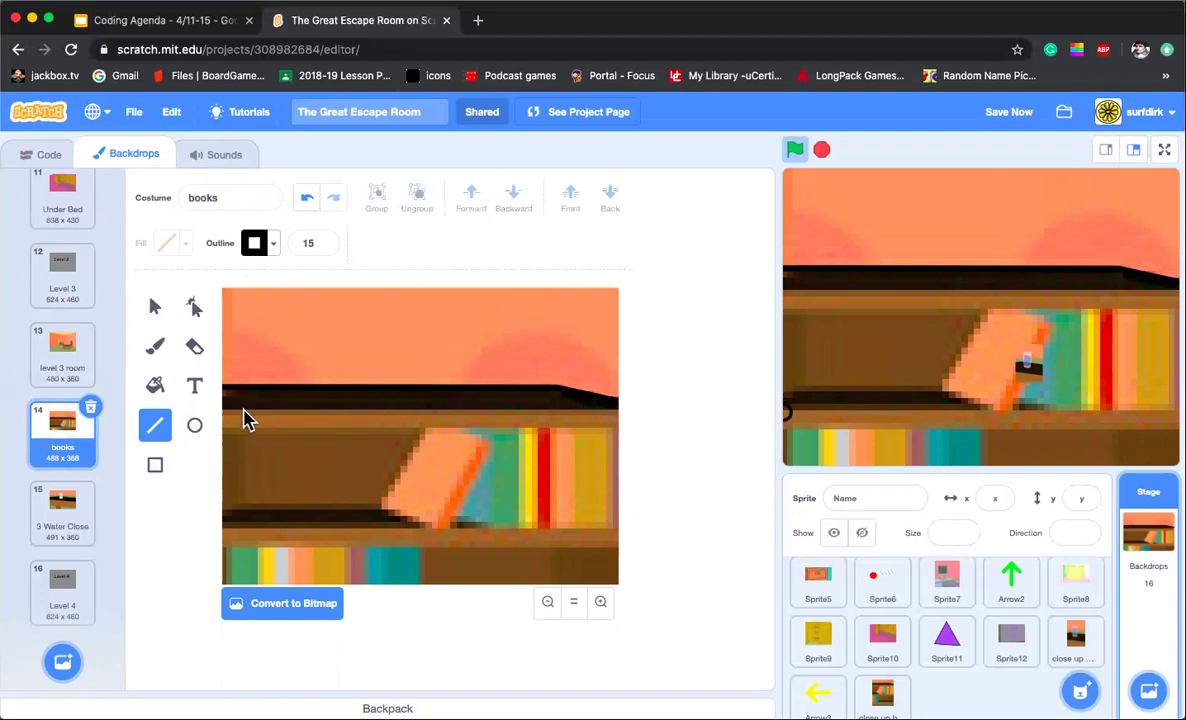
pyautogui.moveTo(250, 392); pyautogui.dragTo(214, 394)
# Step: Paint over patches of the bookcase's dark top board with a black brush of size 22
pyautogui.click(156, 347)
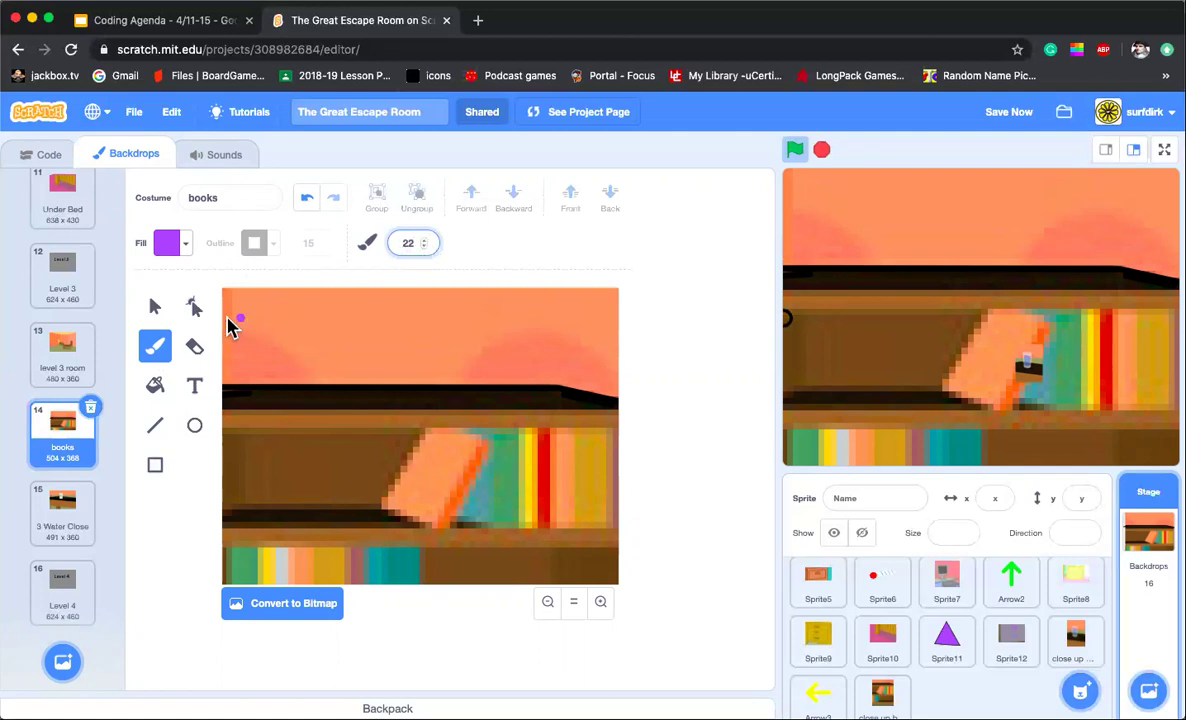
pyautogui.click(182, 247)
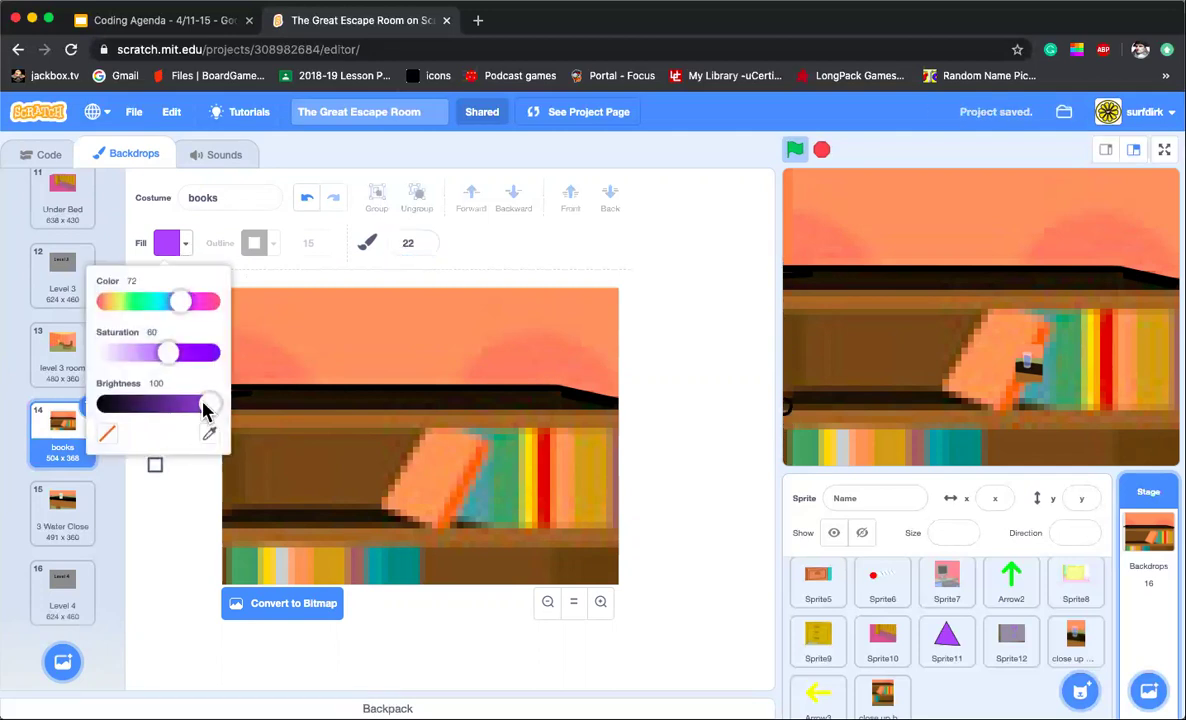
pyautogui.moveTo(208, 403); pyautogui.dragTo(100, 403)
pyautogui.click(160, 505)
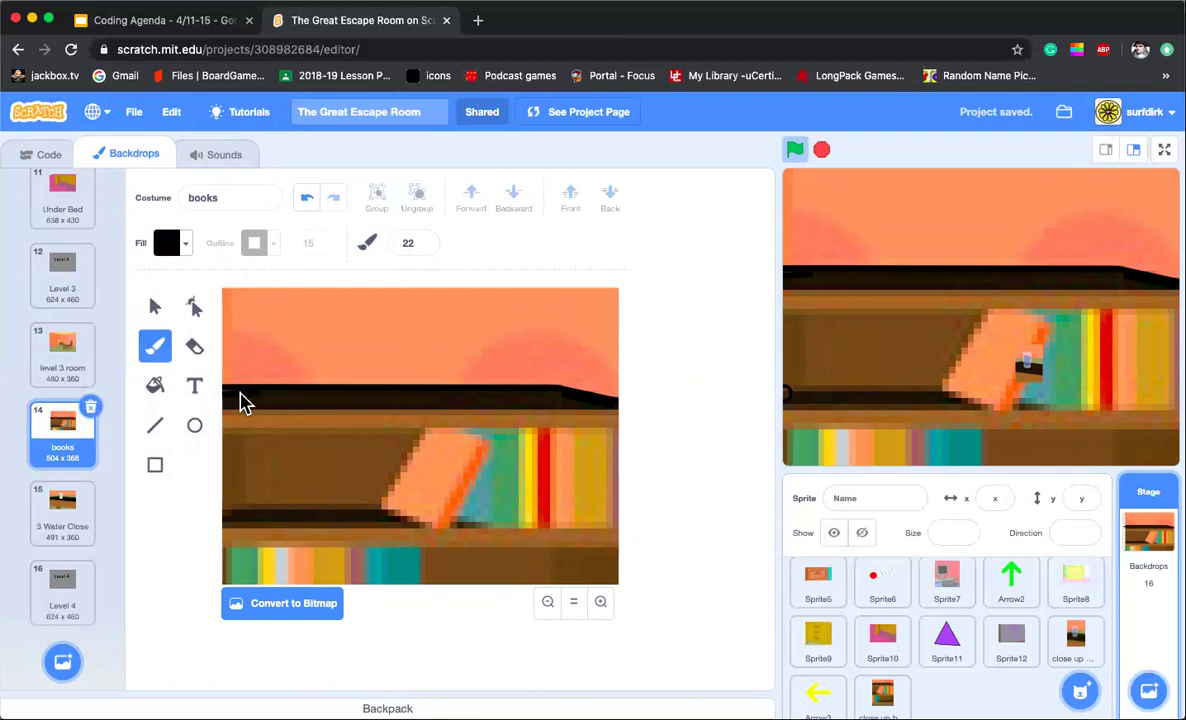
pyautogui.moveTo(229, 400); pyautogui.dragTo(248, 399)
pyautogui.moveTo(558, 399)
pyautogui.mouseDown()
pyautogui.moveTo(513, 398)
pyautogui.moveTo(538, 399)
pyautogui.mouseUp()
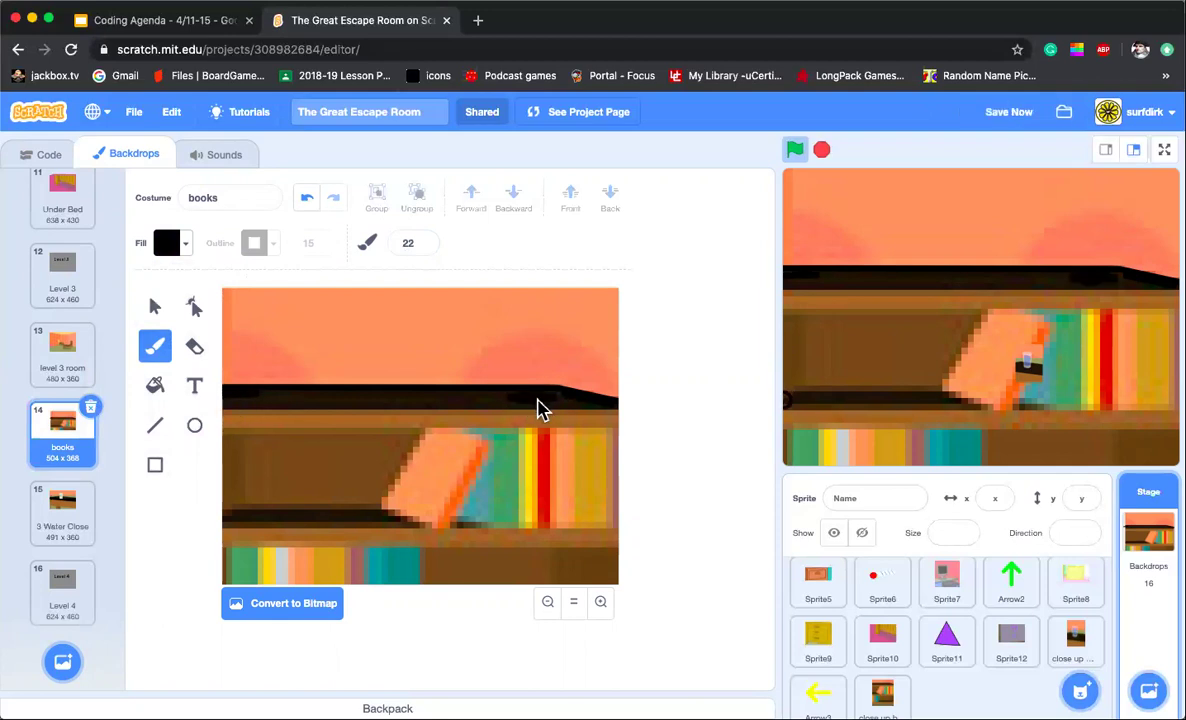
pyautogui.click(188, 244)
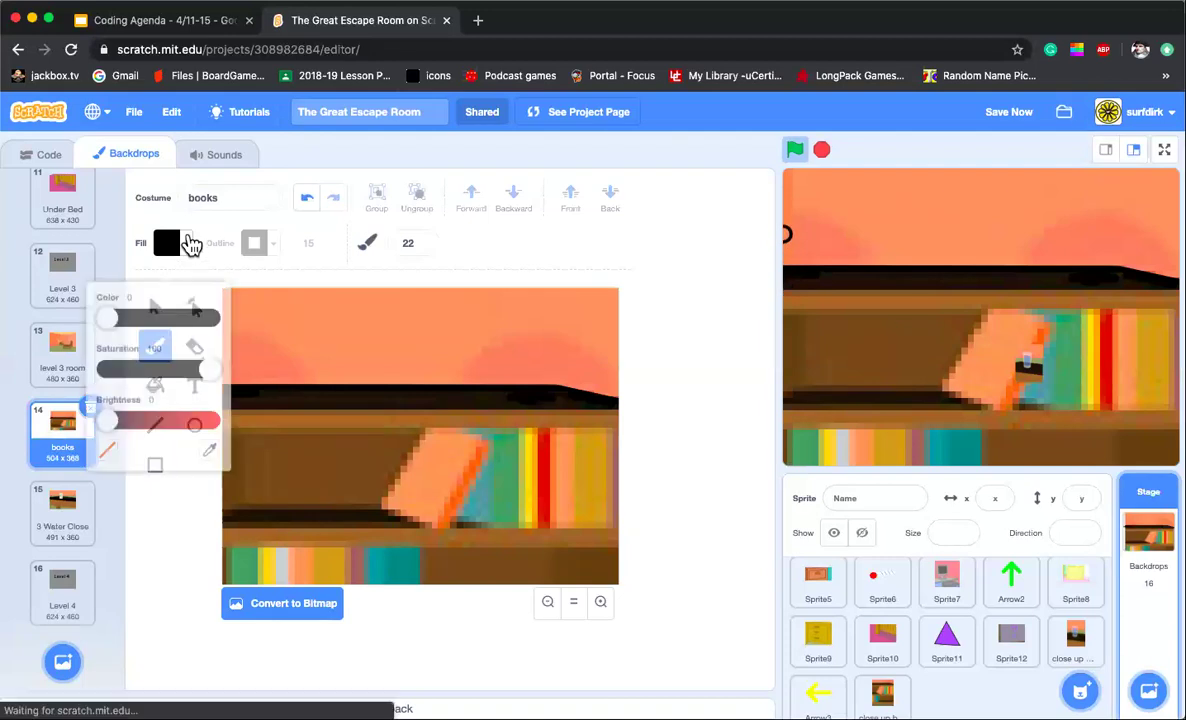
pyautogui.click(209, 433)
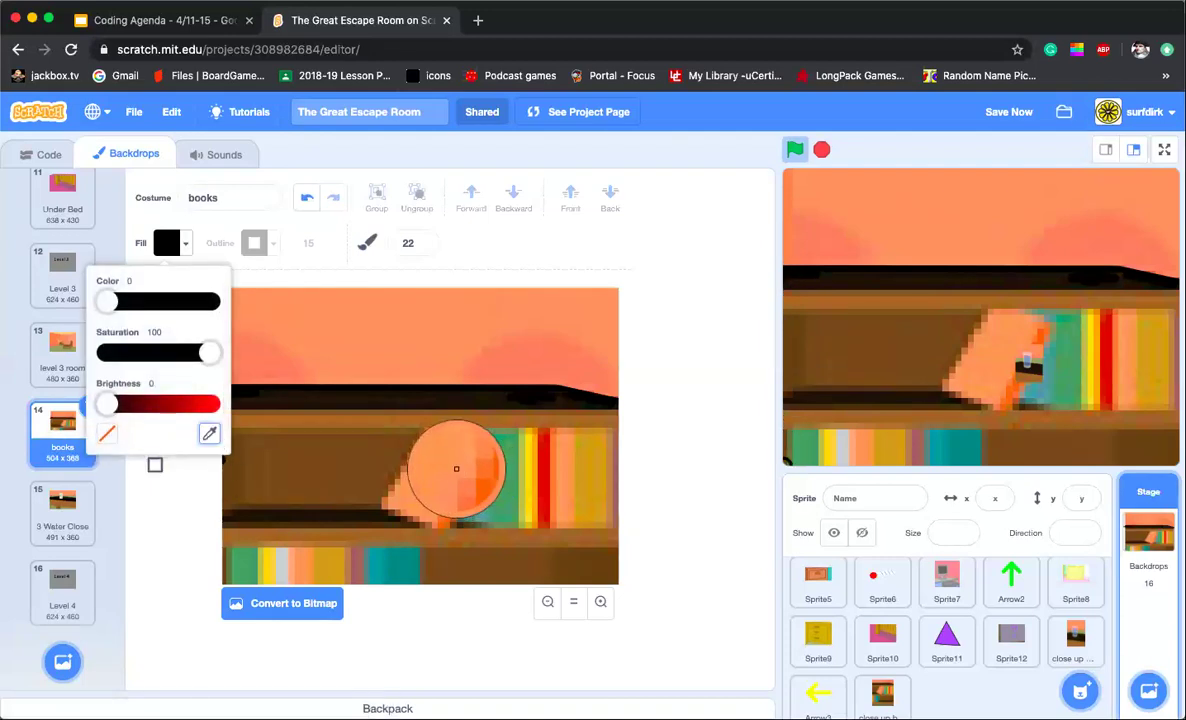
pyautogui.click(465, 472)
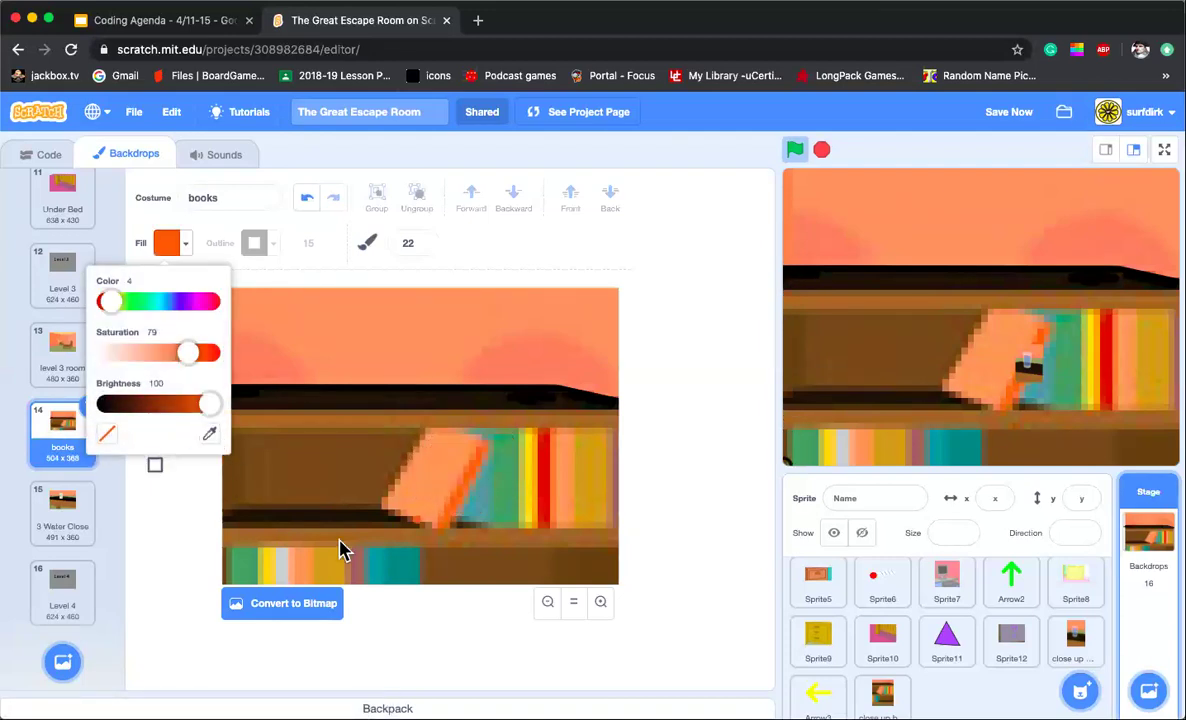
pyautogui.click(180, 500)
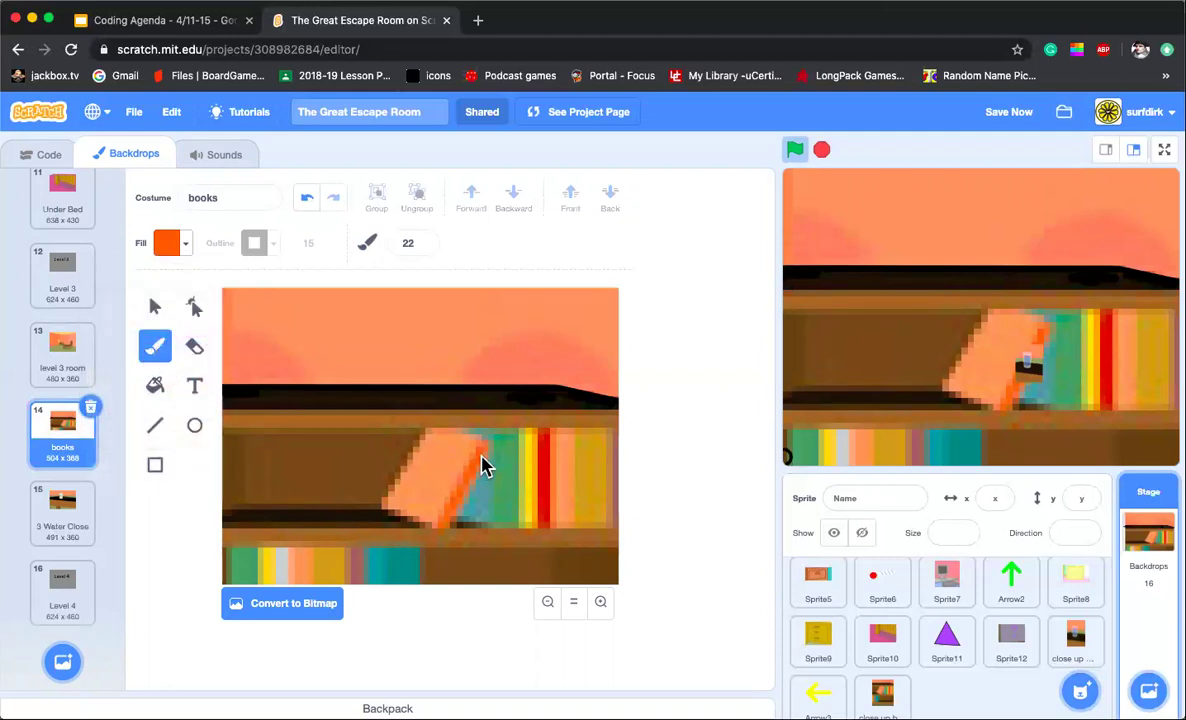
pyautogui.moveTo(483, 457)
pyautogui.mouseDown()
pyautogui.moveTo(453, 512)
pyautogui.moveTo(484, 446)
pyautogui.moveTo(479, 479)
pyautogui.moveTo(442, 521)
pyautogui.mouseUp()
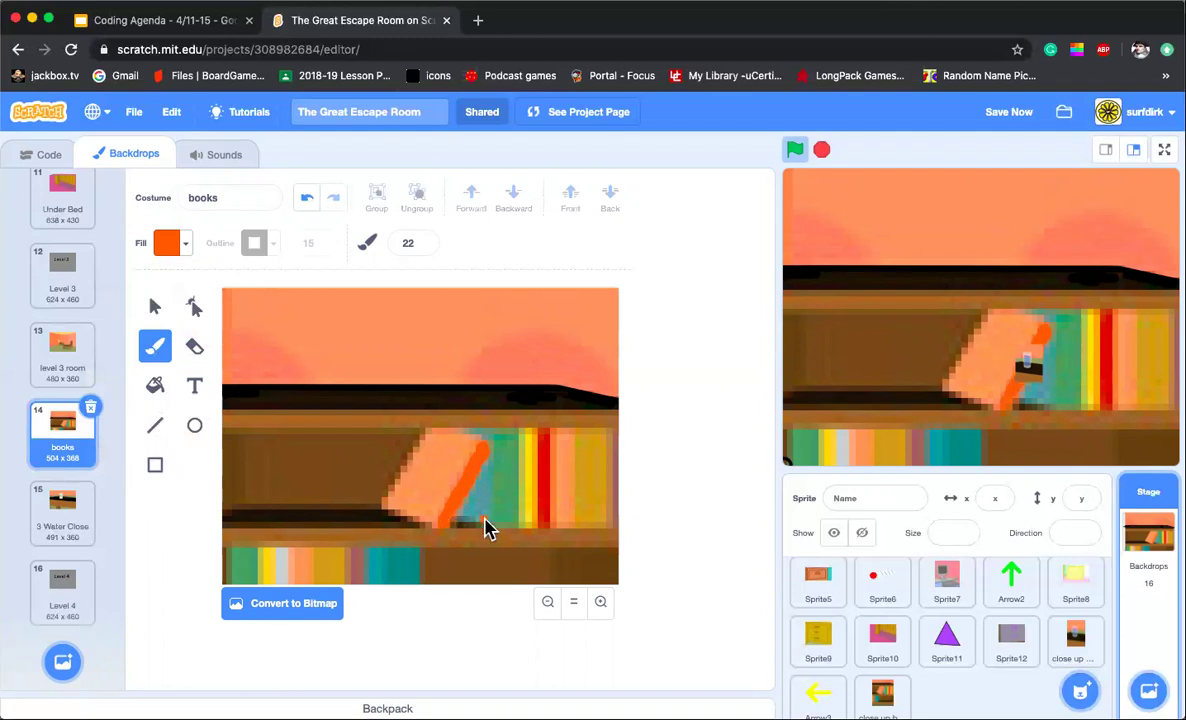
pyautogui.click(155, 306)
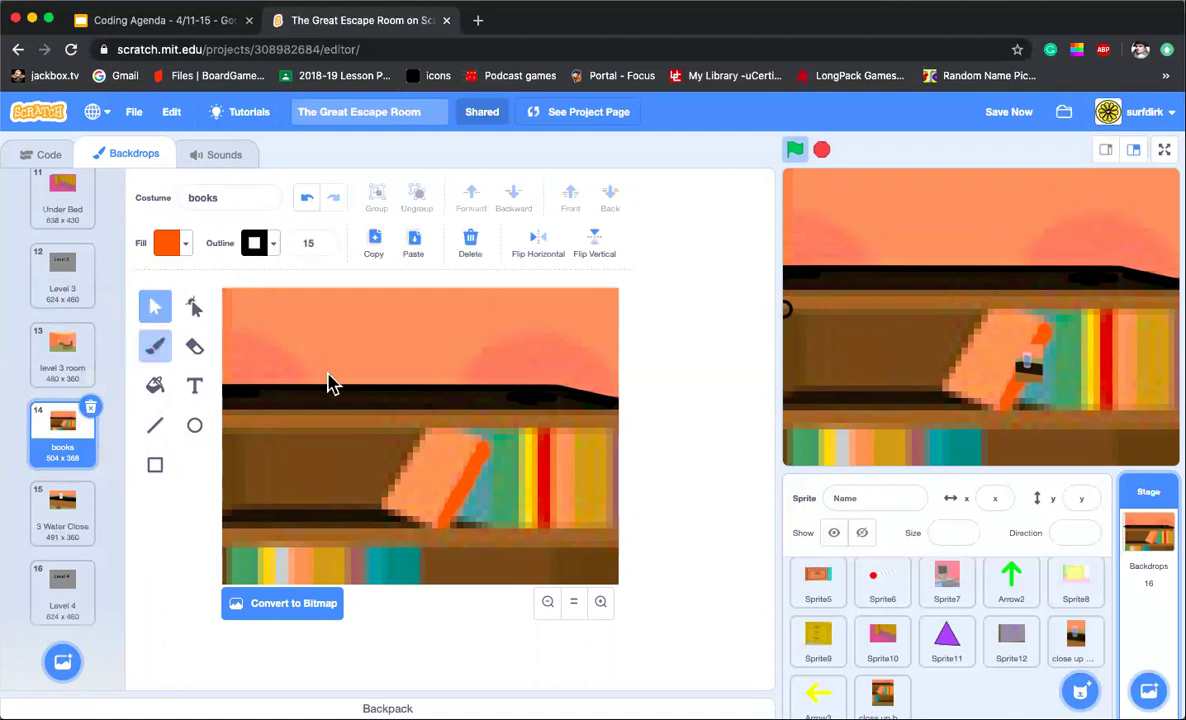
pyautogui.click(477, 483)
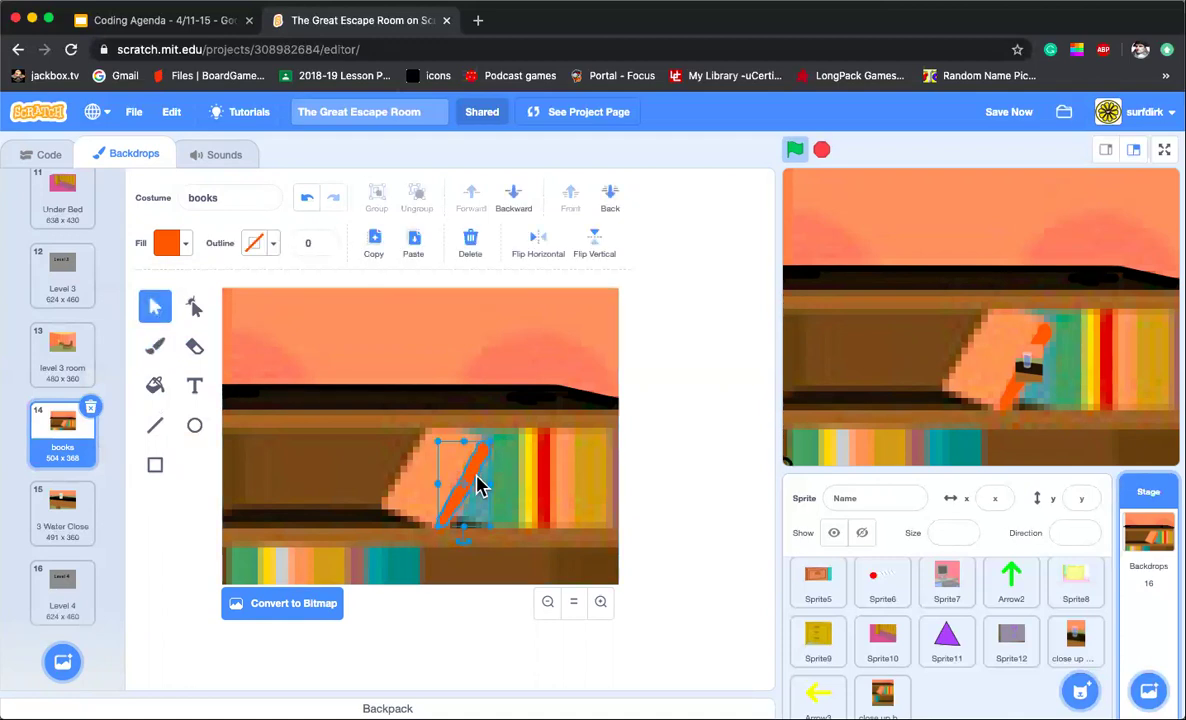
pyautogui.press('Delete')
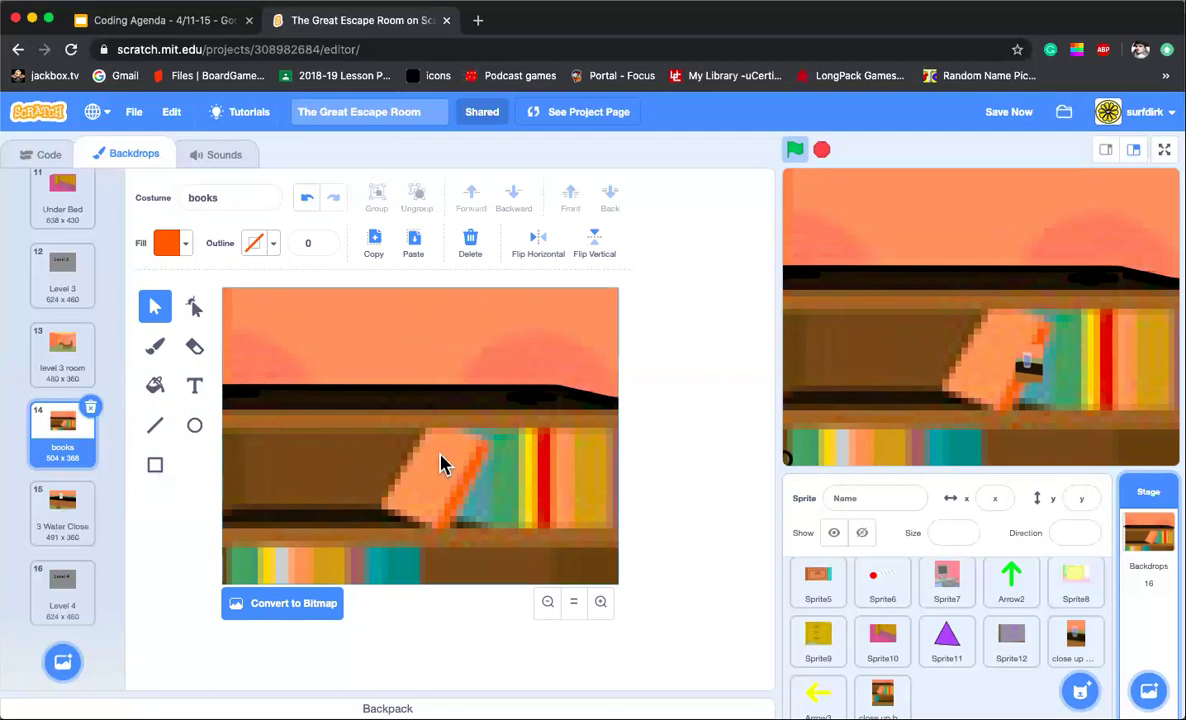
# Step: Draw vertical black lines of width 10 between the upright books on the middle shelf
pyautogui.click(157, 428)
pyautogui.click(325, 240)
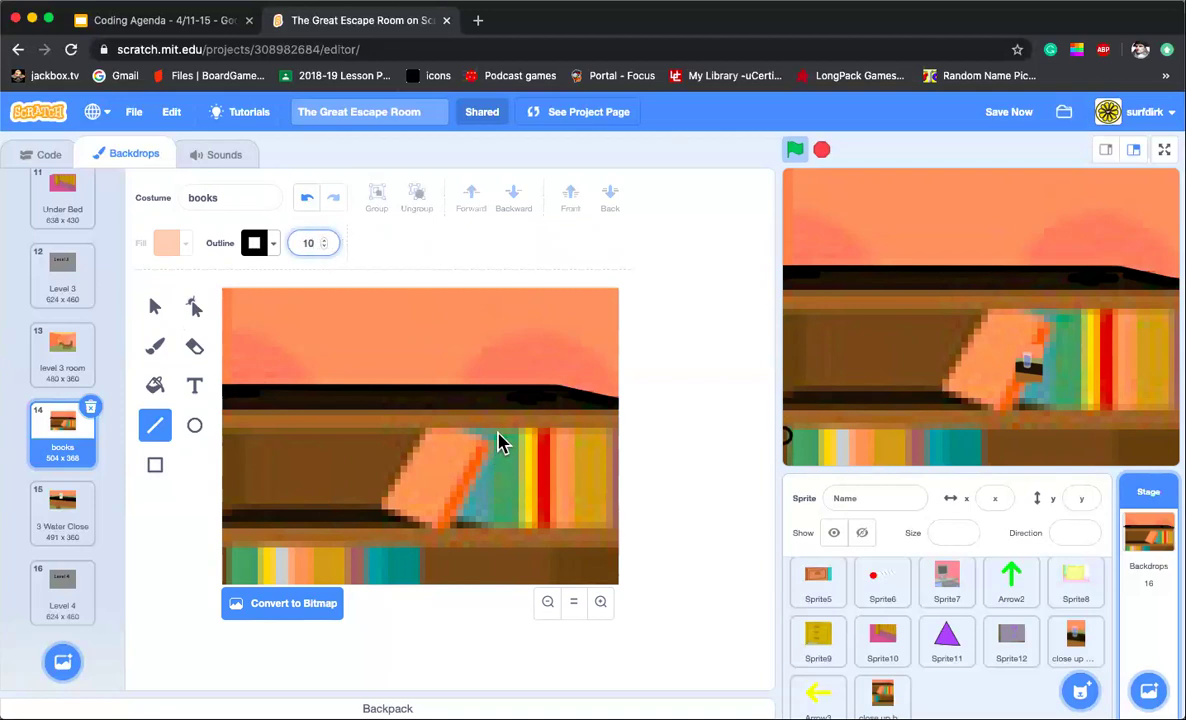
pyautogui.moveTo(495, 432); pyautogui.dragTo(497, 530)
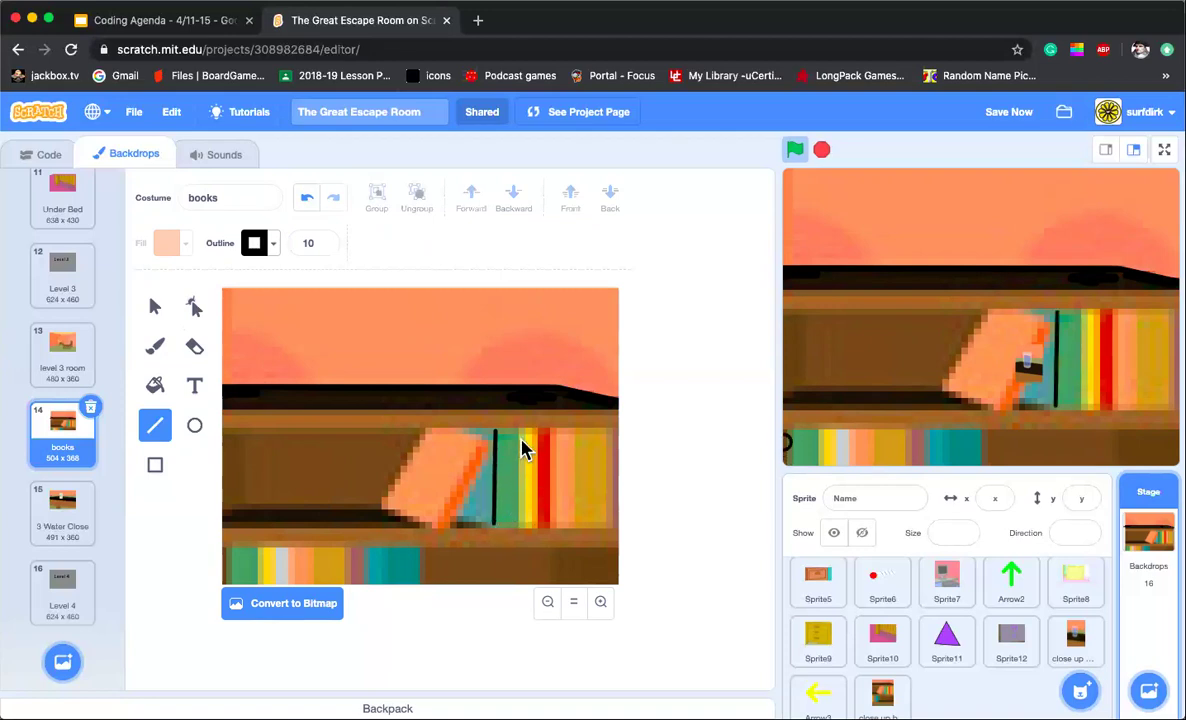
pyautogui.moveTo(519, 433); pyautogui.dragTo(520, 525)
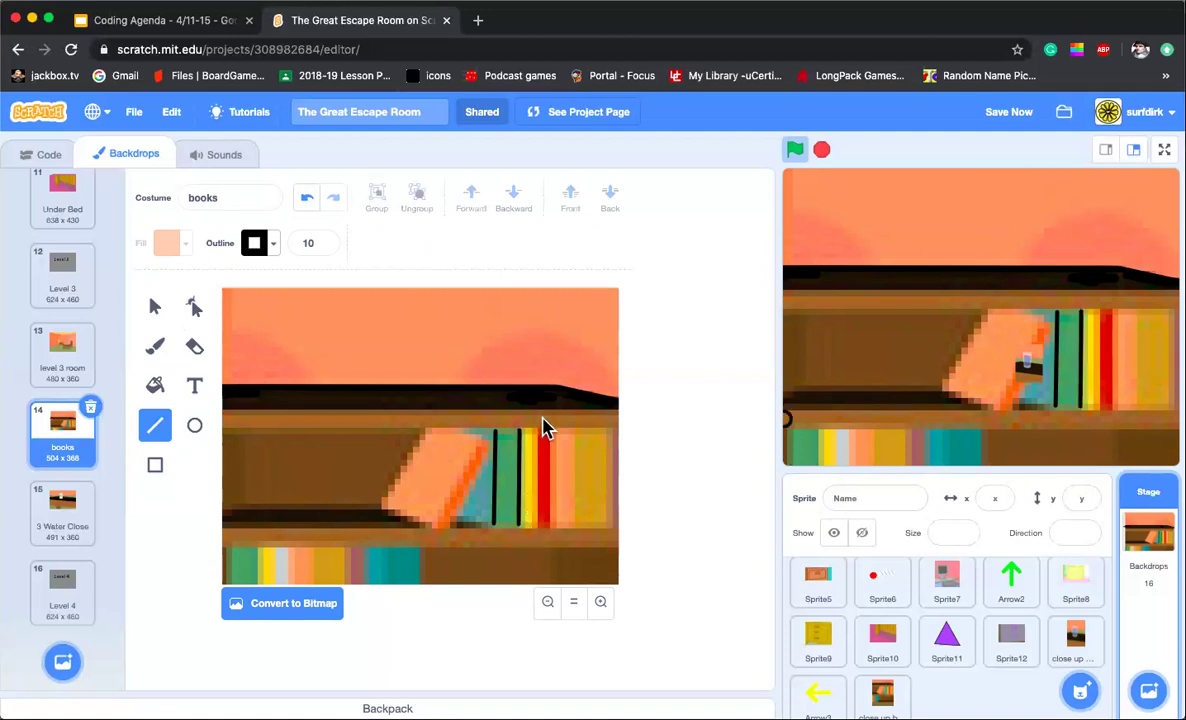
pyautogui.moveTo(537, 440); pyautogui.dragTo(537, 522)
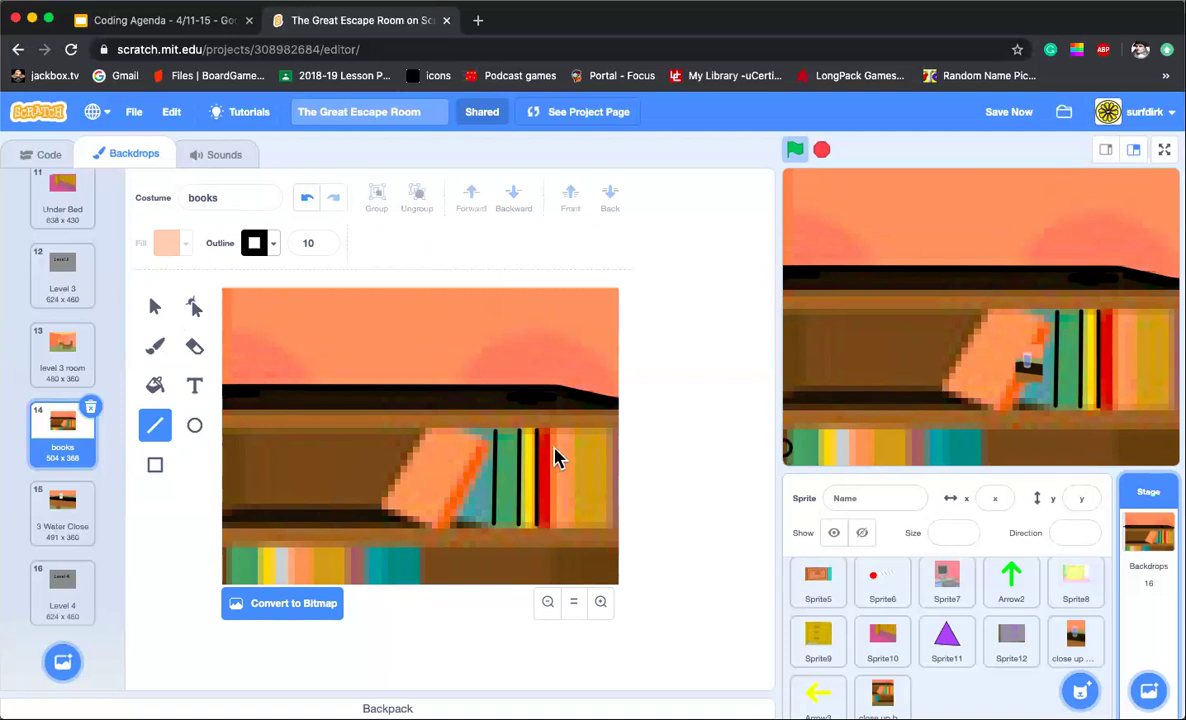
pyautogui.moveTo(555, 442); pyautogui.dragTo(557, 536)
pyautogui.moveTo(575, 438); pyautogui.dragTo(577, 535)
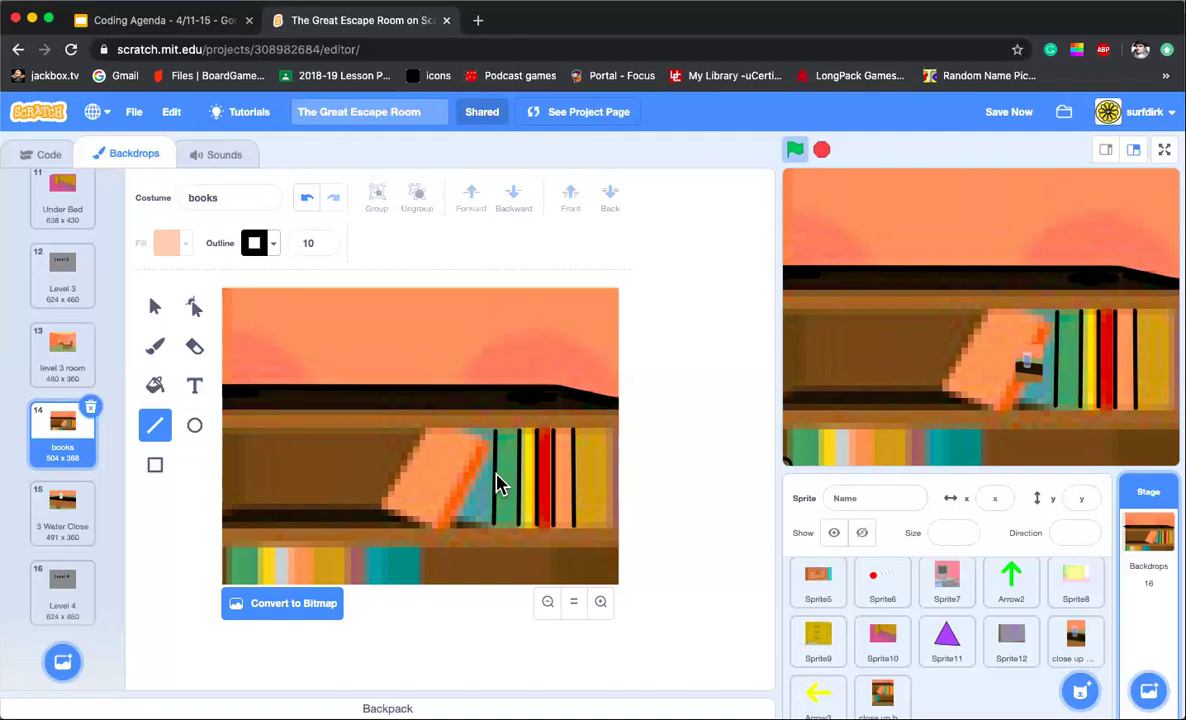
# Step: Outline the leaning orange book and its spine with black lines of width 10
pyautogui.moveTo(487, 452); pyautogui.dragTo(448, 528)
pyautogui.moveTo(432, 530)
pyautogui.mouseDown()
pyautogui.moveTo(480, 438)
pyautogui.moveTo(490, 445)
pyautogui.mouseUp()
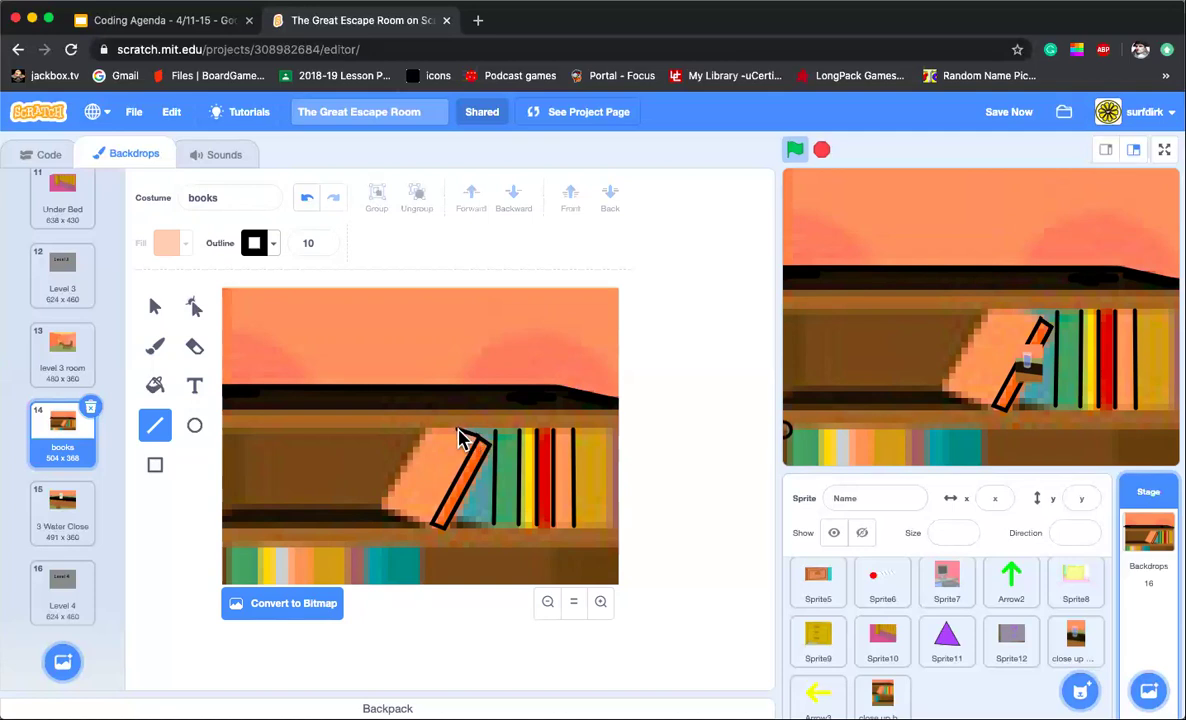
pyautogui.moveTo(429, 430); pyautogui.dragTo(384, 503)
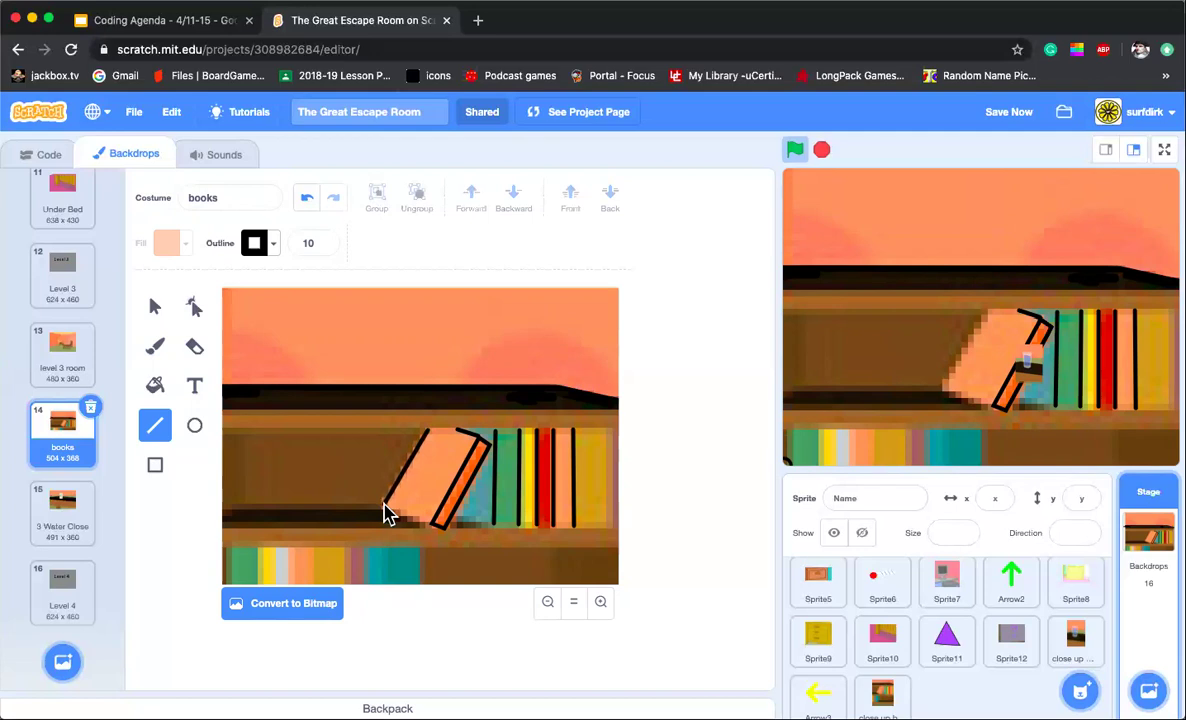
pyautogui.moveTo(384, 502); pyautogui.dragTo(432, 526)
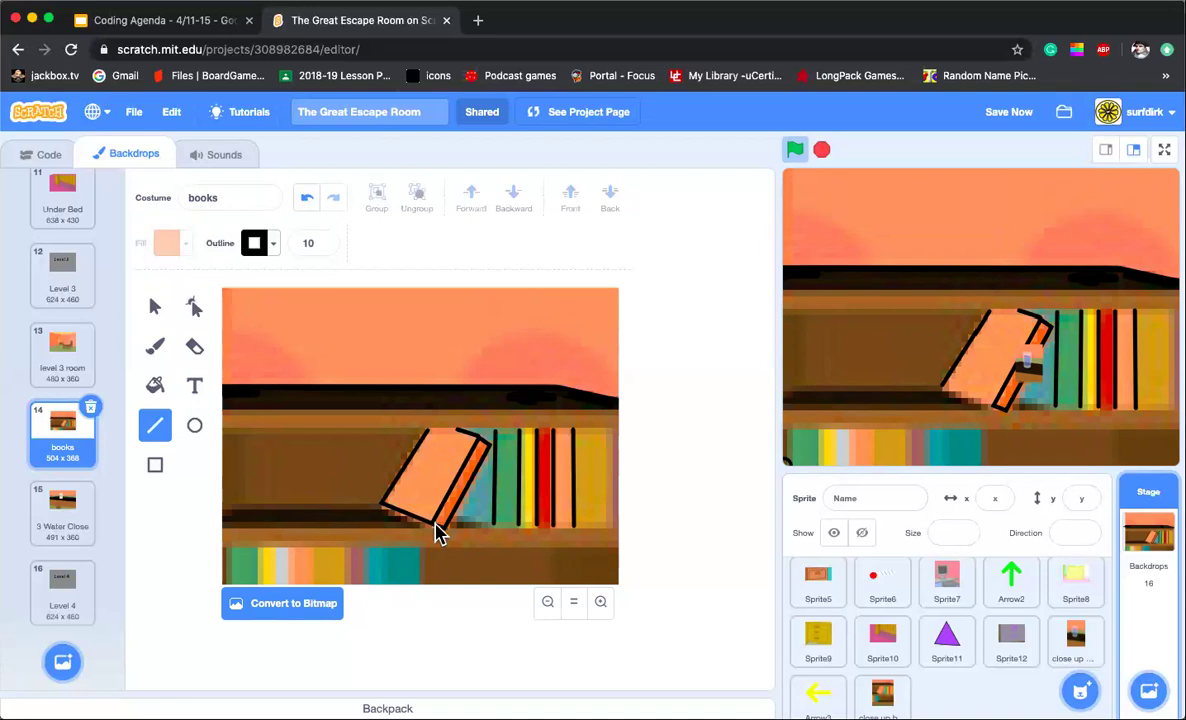
# Step: Reshape the leaning book's outline by moving its outer corner points slightly away from the spine
pyautogui.click(193, 307)
pyautogui.click(365, 455)
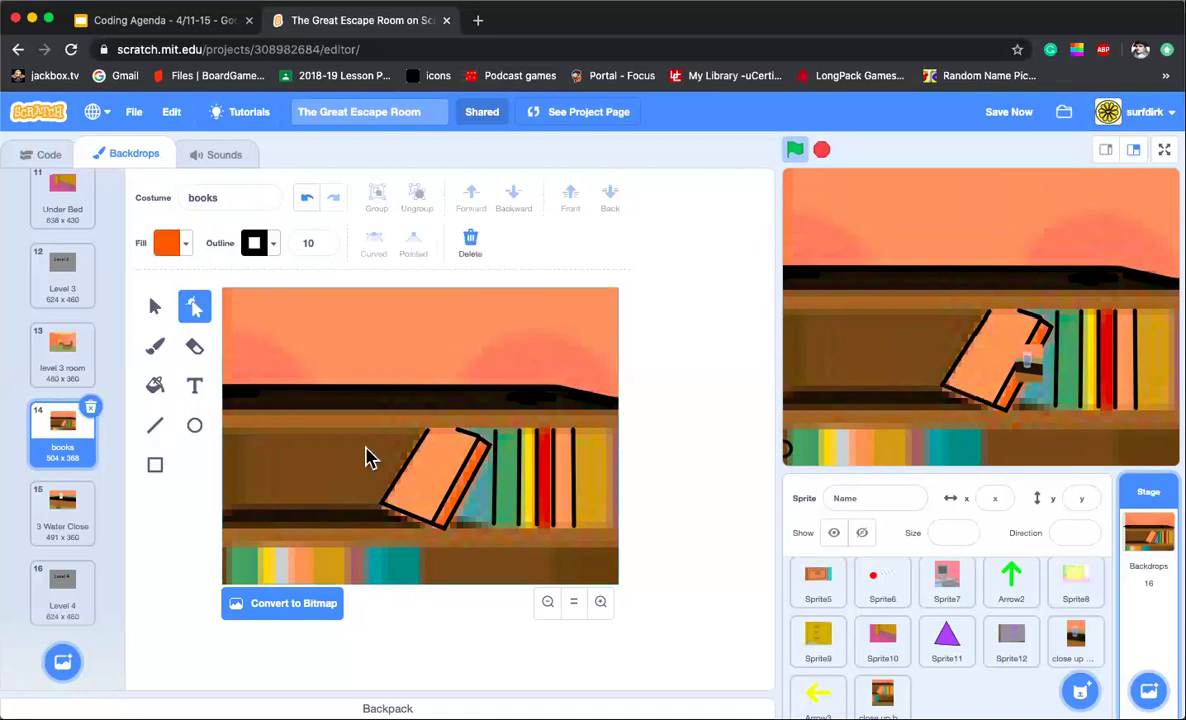
pyautogui.click(405, 522)
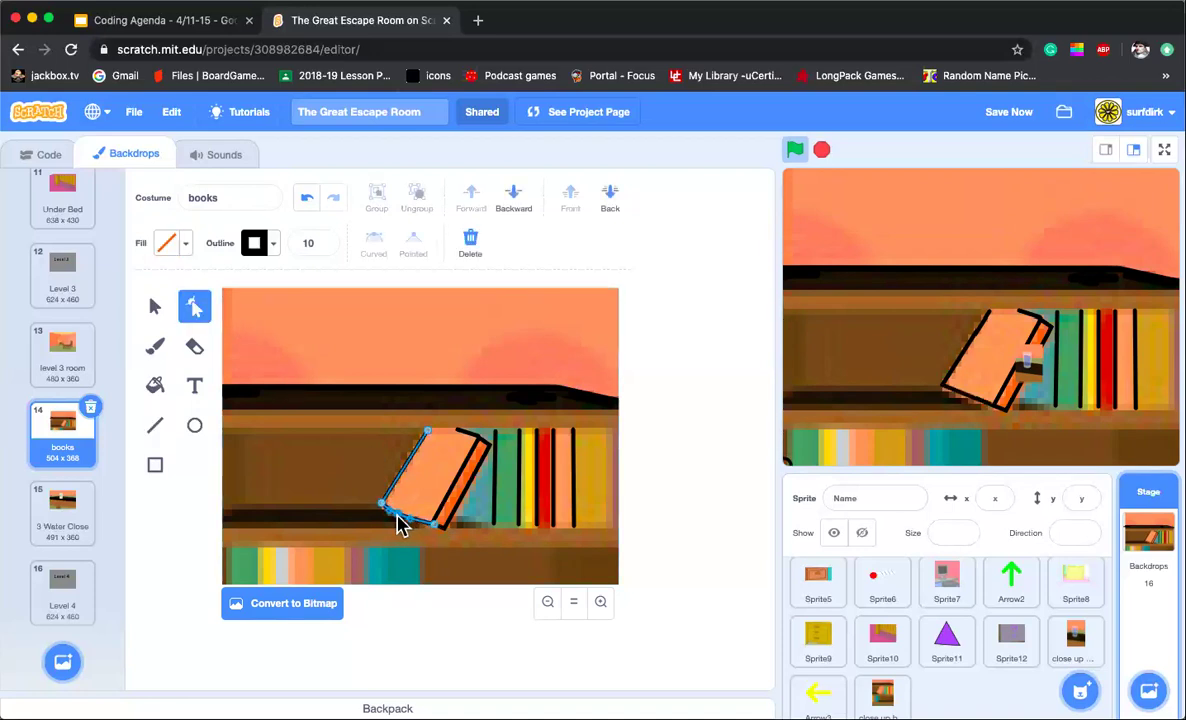
pyautogui.click(393, 518)
pyautogui.click(382, 503)
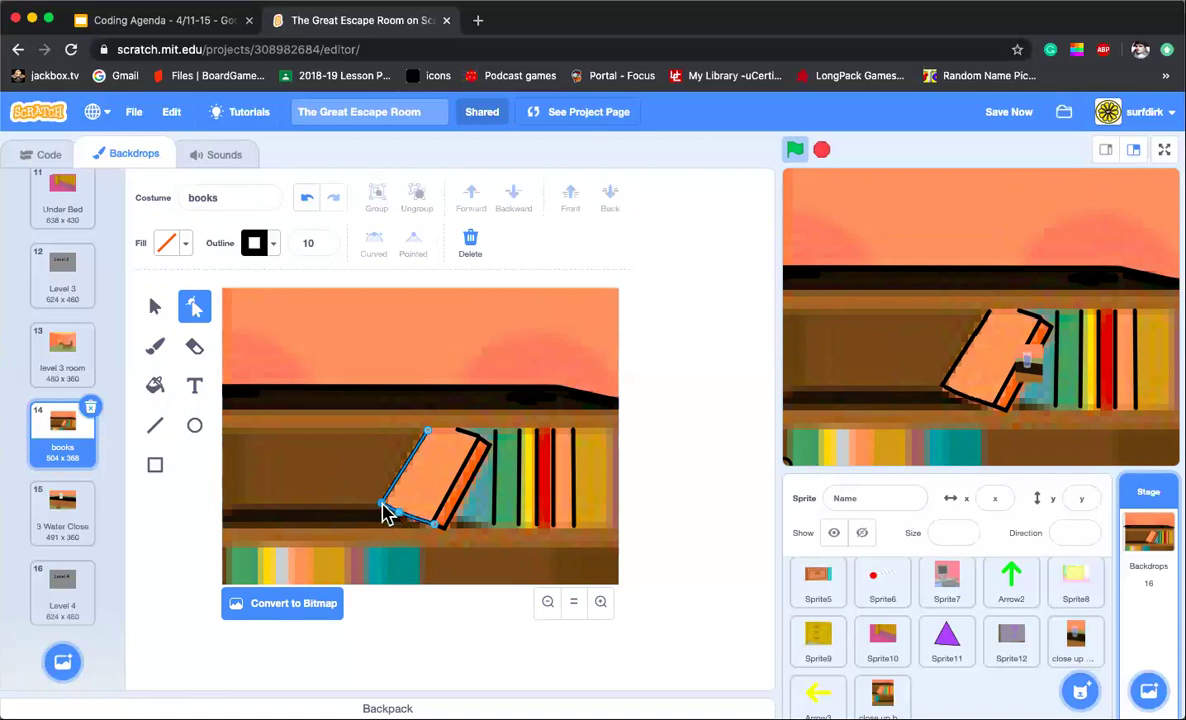
pyautogui.click(428, 435)
pyautogui.moveTo(429, 433); pyautogui.dragTo(421, 434)
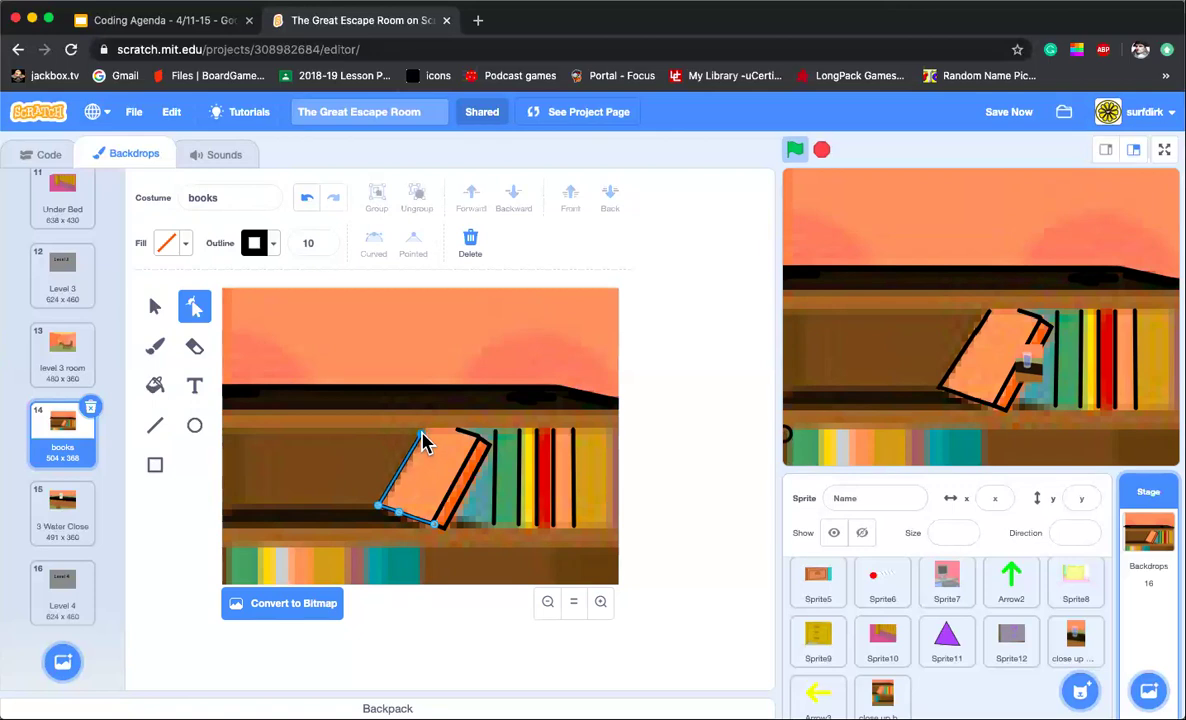
pyautogui.click(355, 500)
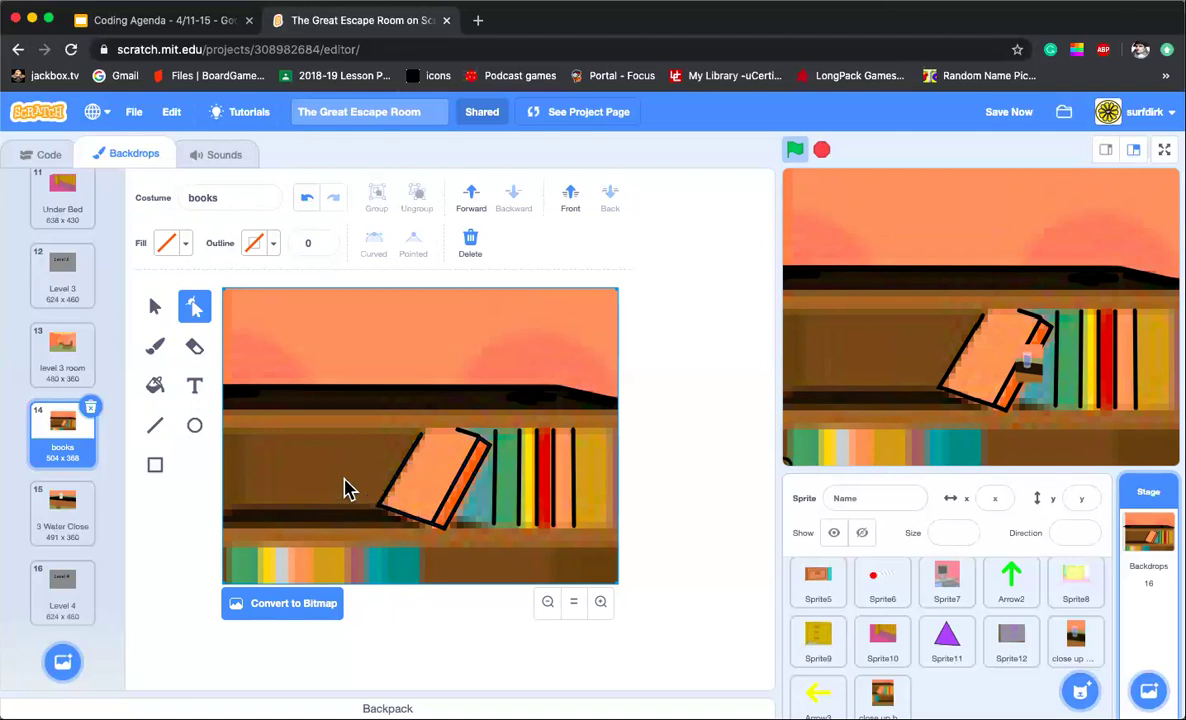
# Step: Add the black text title "Fish" and place it tilted along the spine of the leaning orange book
pyautogui.click(196, 388)
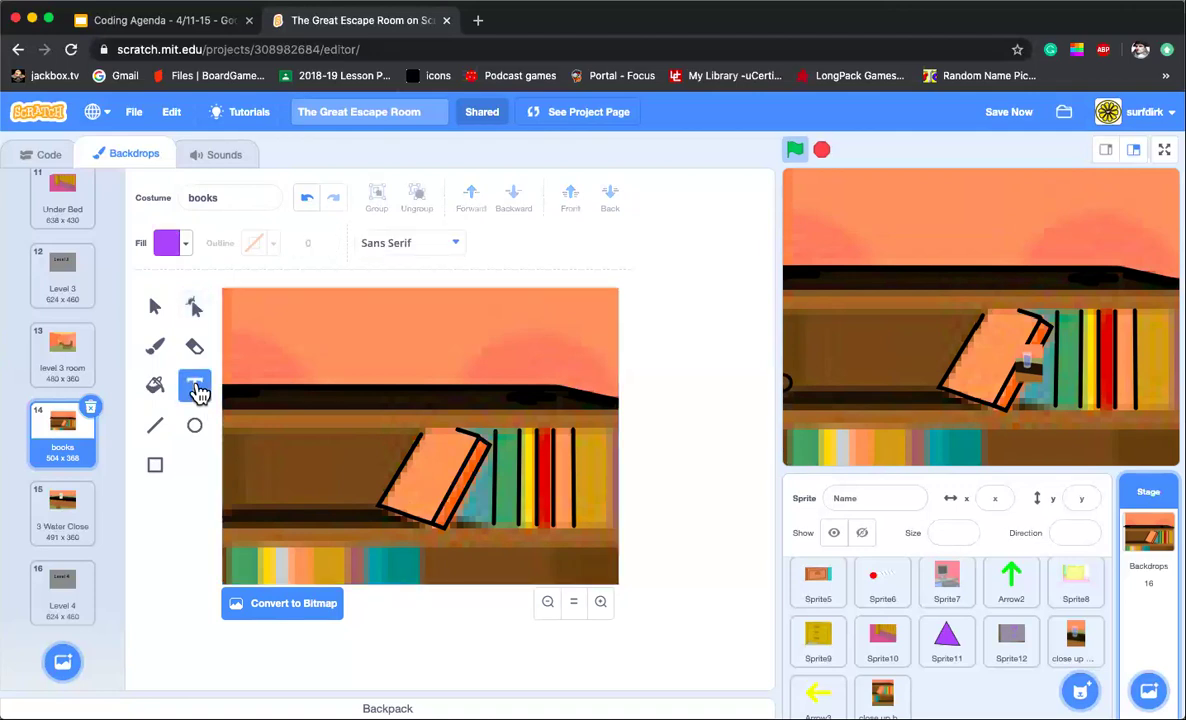
pyautogui.click(186, 244)
pyautogui.moveTo(208, 404); pyautogui.dragTo(106, 404)
pyautogui.click(414, 496)
pyautogui.click(155, 308)
pyautogui.moveTo(427, 507); pyautogui.dragTo(462, 500)
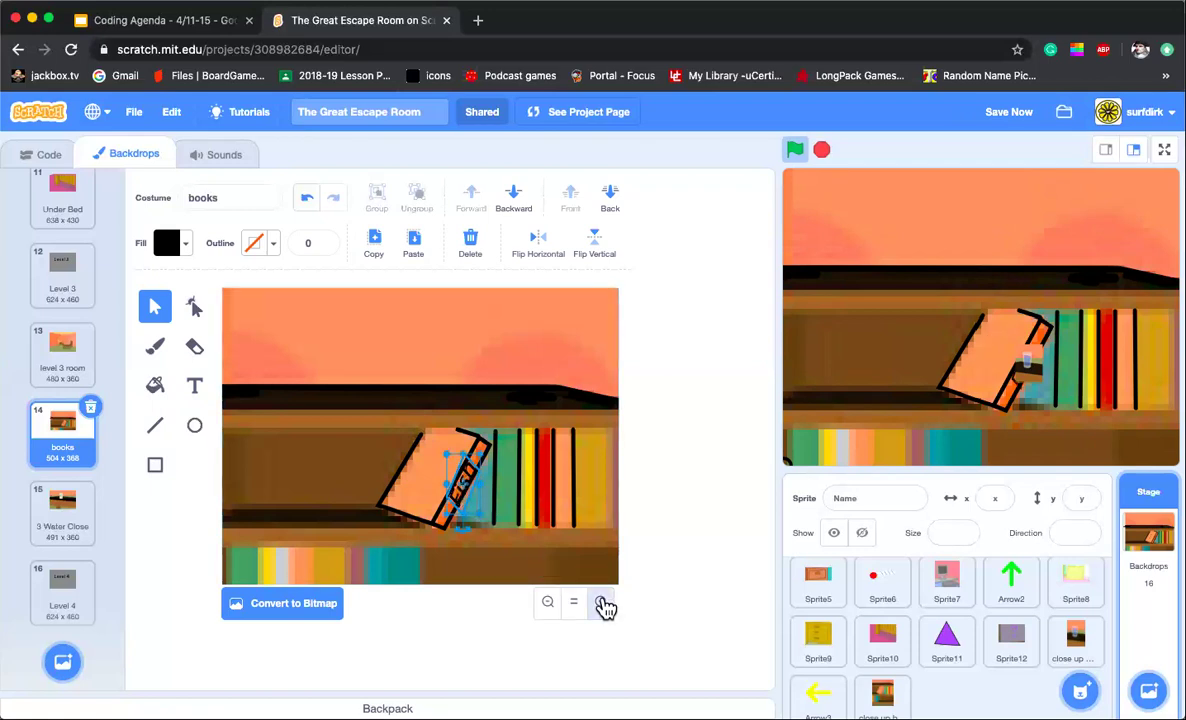
# Step: Narrow the "Fish" title and position it so the letters fit between the spine's outlines
pyautogui.click(601, 603)
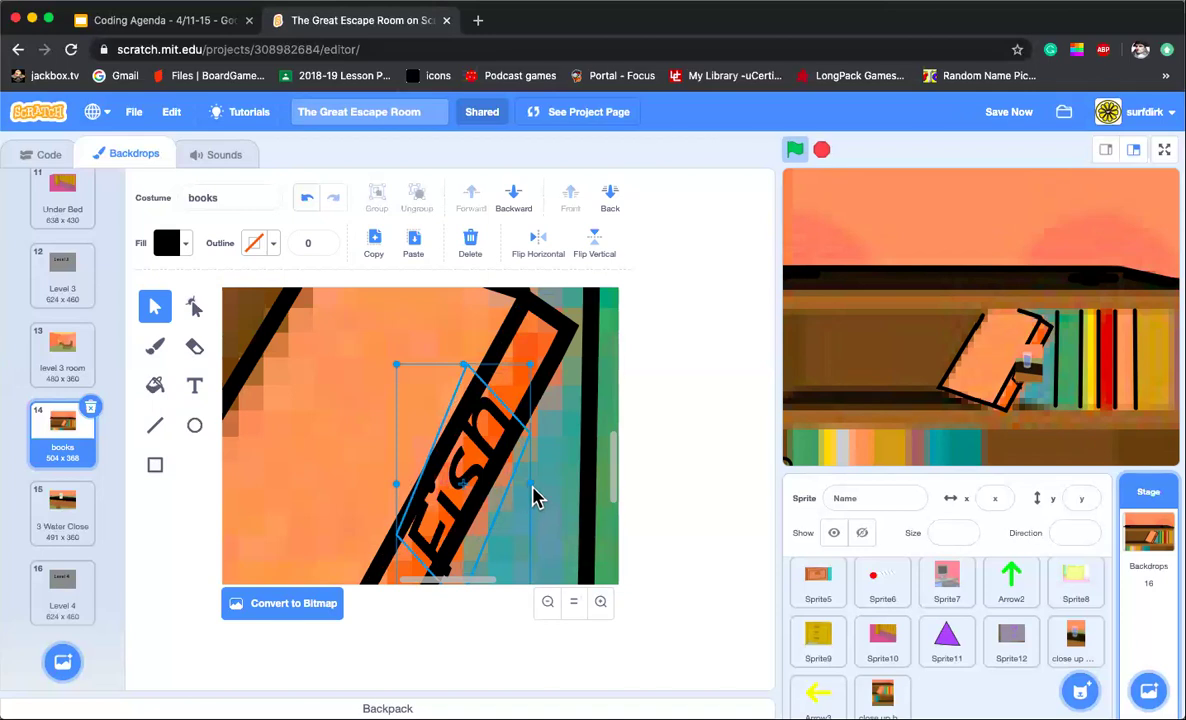
pyautogui.moveTo(532, 486); pyautogui.dragTo(486, 477)
pyautogui.moveTo(395, 486); pyautogui.dragTo(396, 519)
pyautogui.scroll(-3, 447, 476)
pyautogui.click(427, 419)
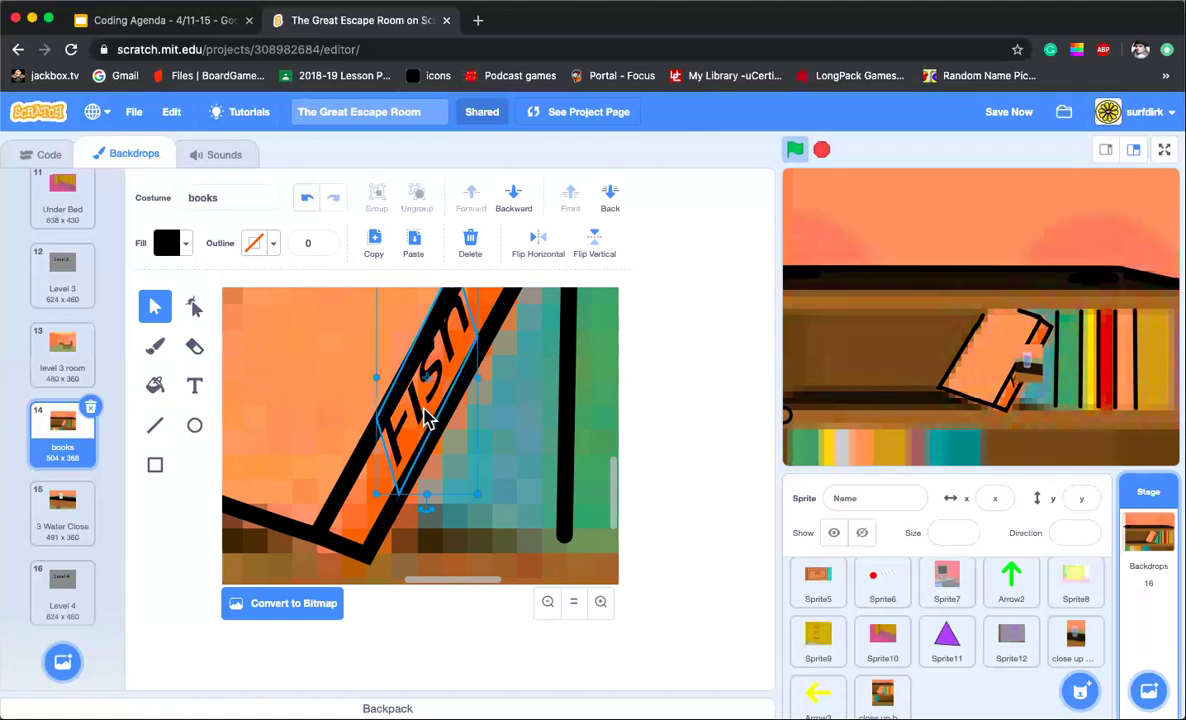
pyautogui.moveTo(419, 408); pyautogui.dragTo(424, 420)
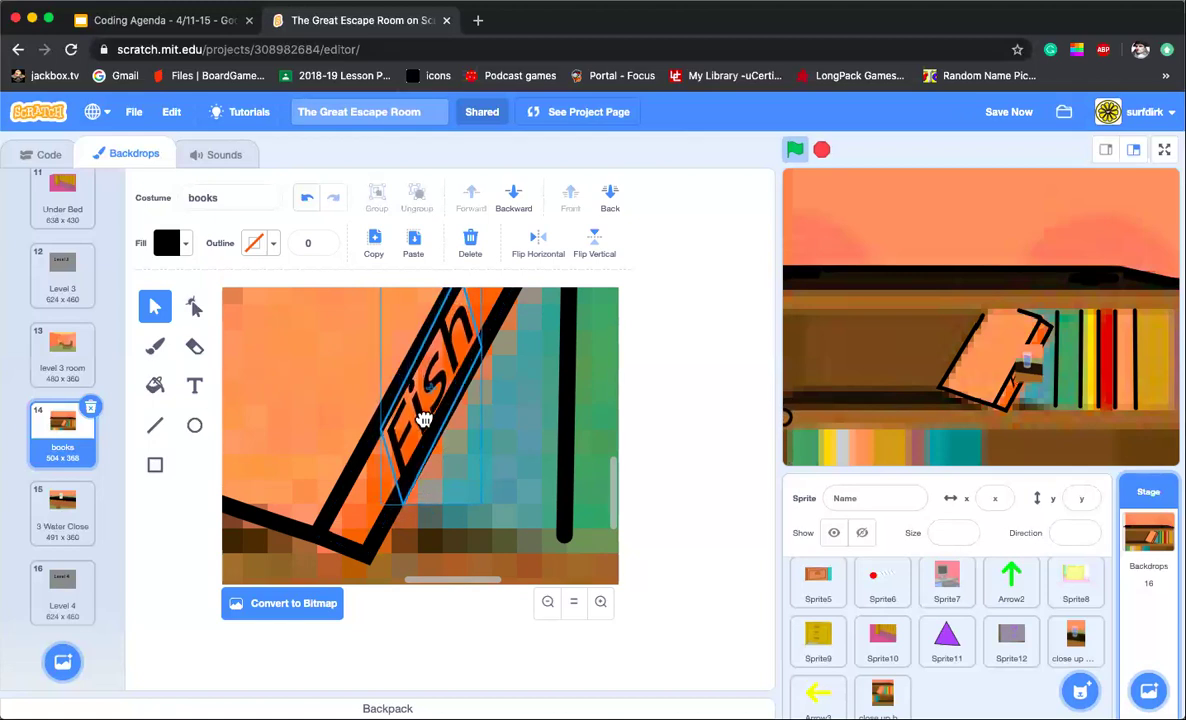
pyautogui.click(344, 416)
pyautogui.scroll(-2, 483, 502)
pyautogui.scroll(-3, 483, 502)
pyautogui.scroll(-1, 483, 502)
pyautogui.click(548, 603)
pyautogui.click(551, 604)
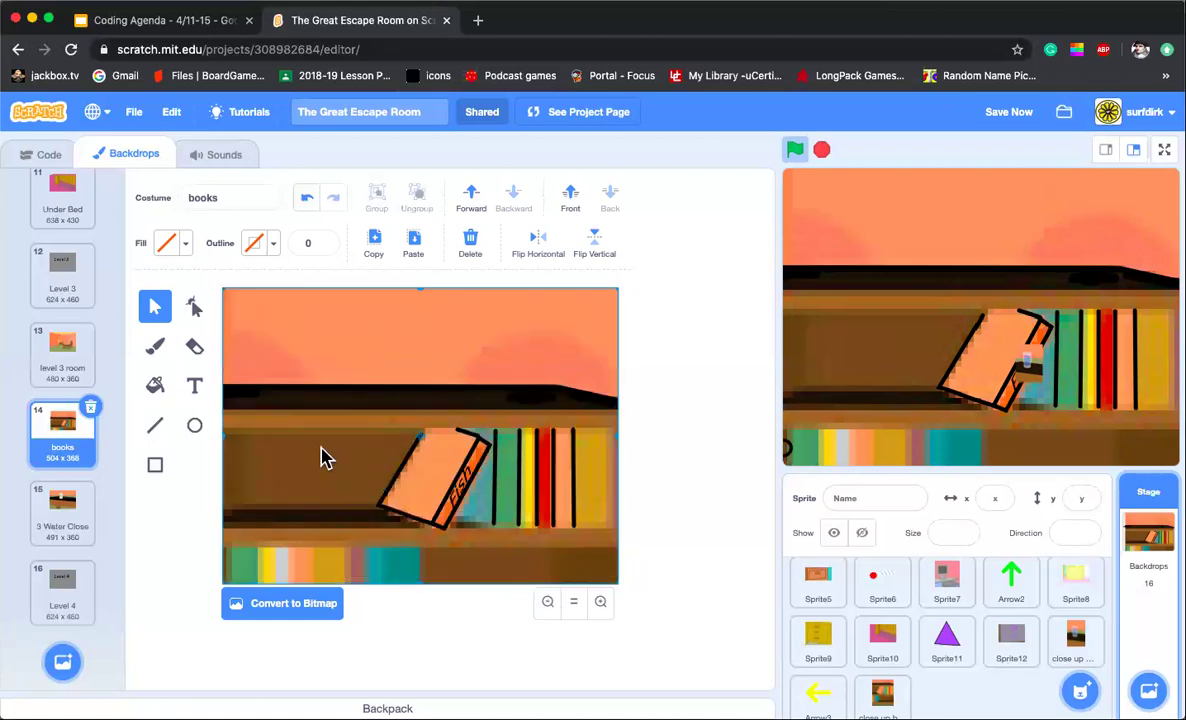
# Step: Draw a small circle without outline on the leaning book's cover, filled orange with color 5, saturation 79 and brightness 100
pyautogui.click(194, 425)
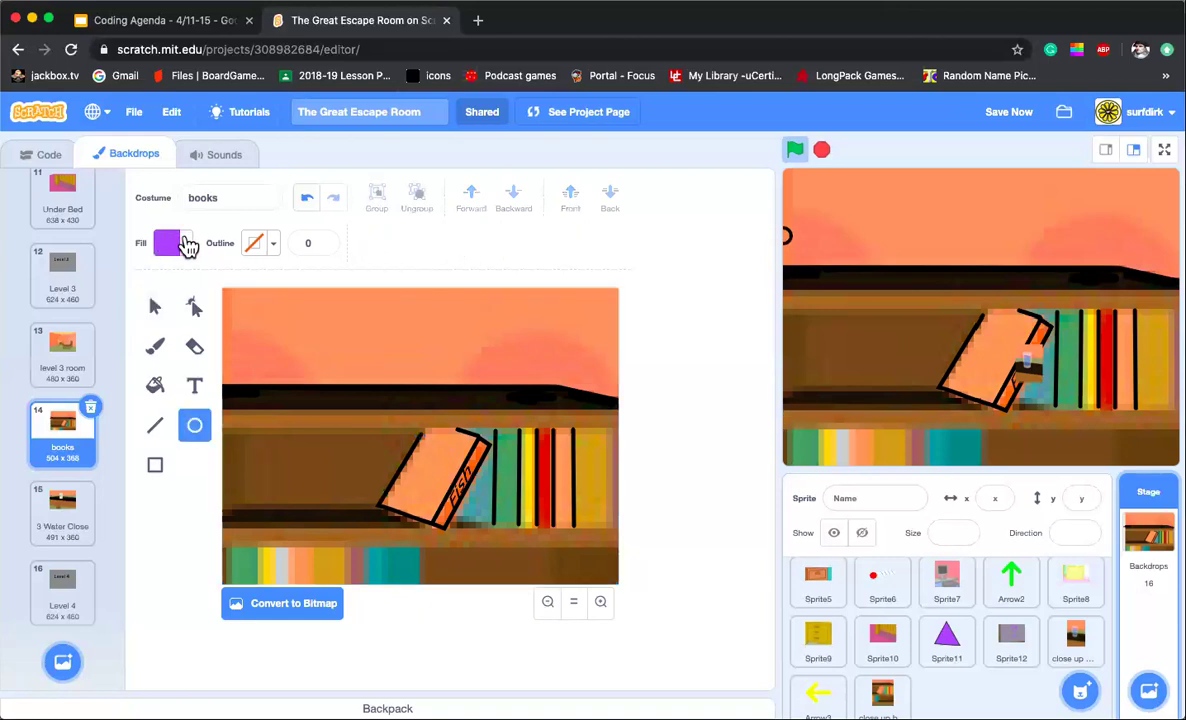
pyautogui.click(187, 244)
pyautogui.moveTo(185, 301); pyautogui.dragTo(107, 300)
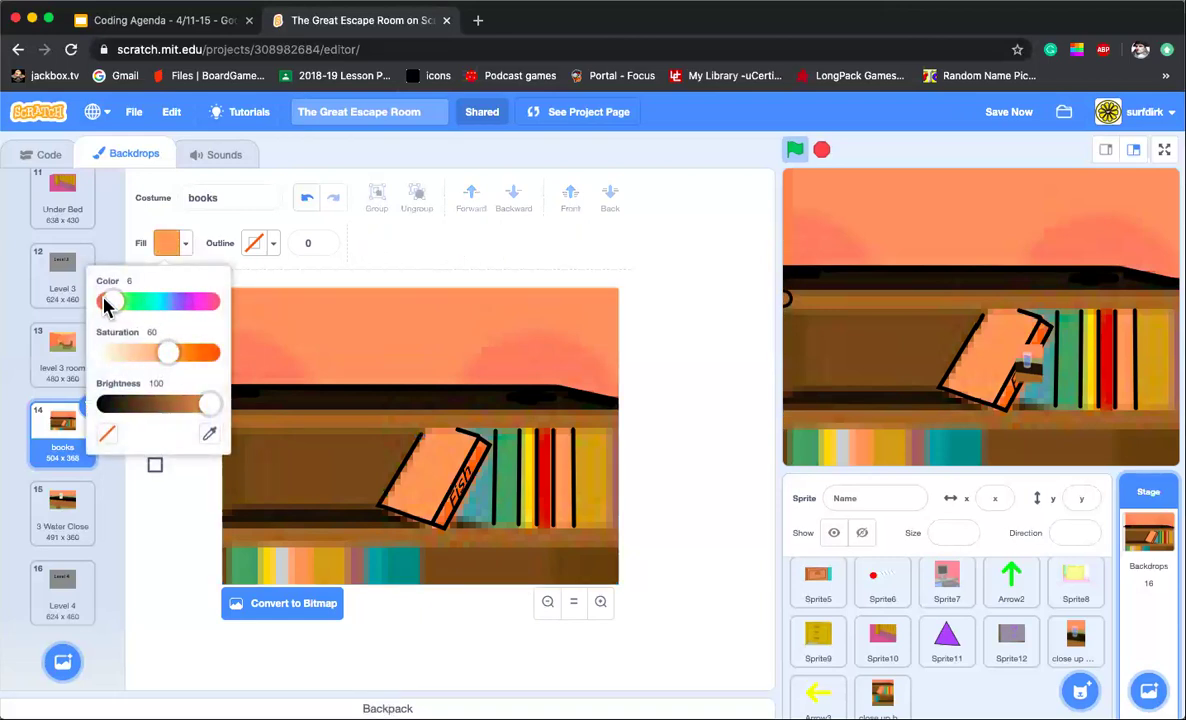
pyautogui.click(425, 483)
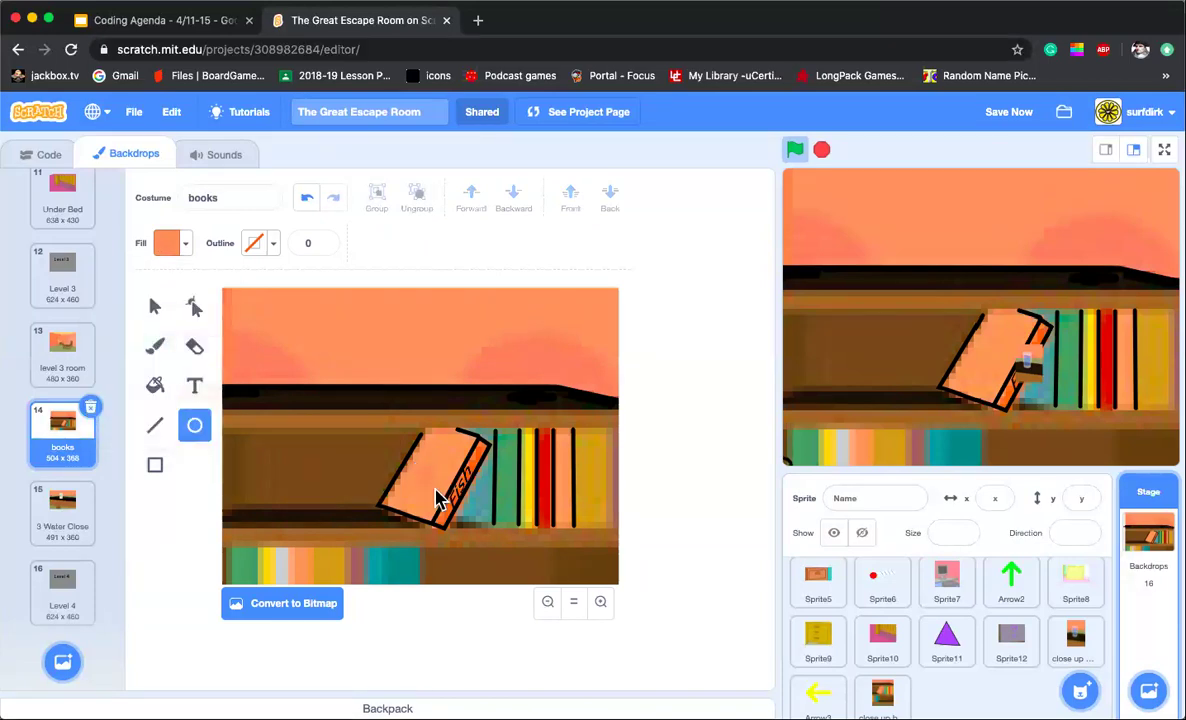
pyautogui.moveTo(442, 493); pyautogui.dragTo(416, 469)
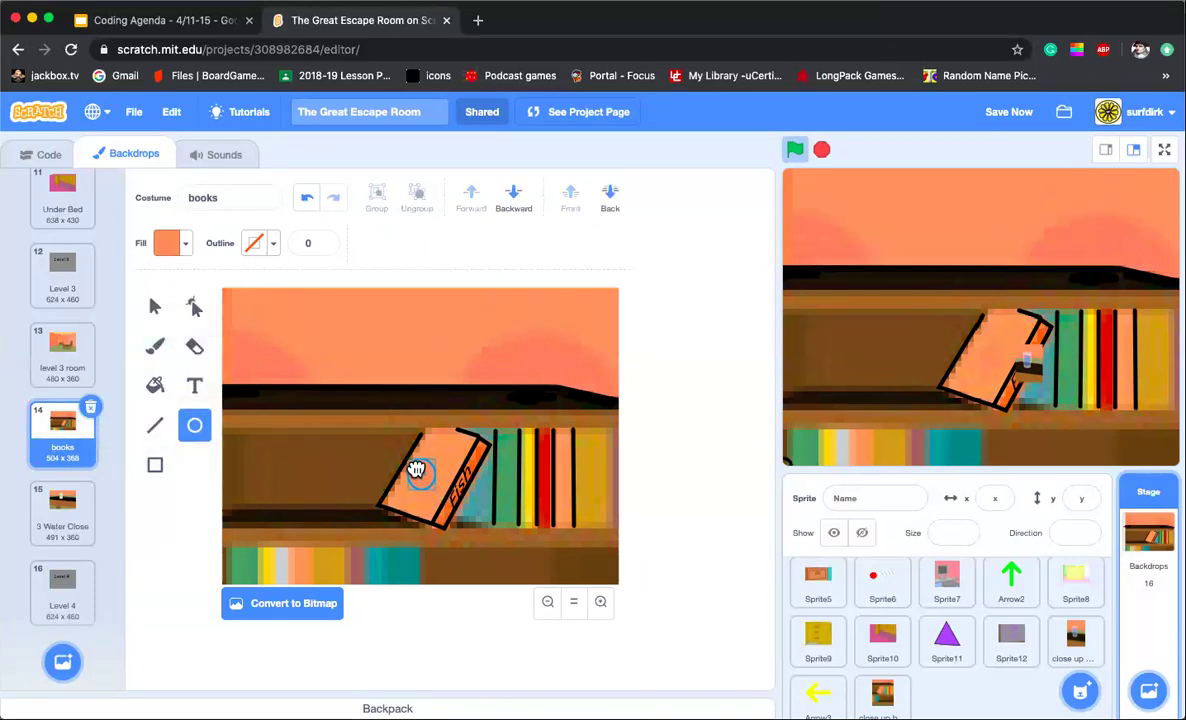
pyautogui.click(185, 243)
pyautogui.moveTo(170, 353); pyautogui.dragTo(194, 356)
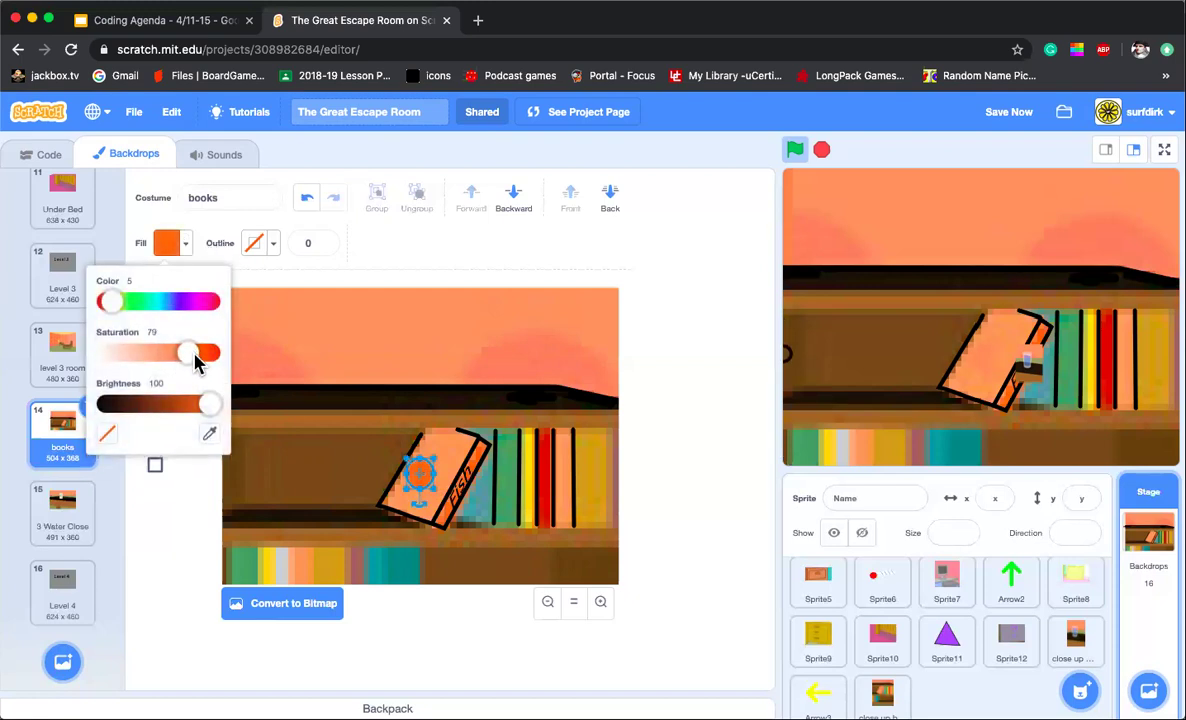
# Step: Add an orange rectangle beside the circle and reshape its corner points into a flared fish tail
pyautogui.click(163, 463)
pyautogui.click(155, 465)
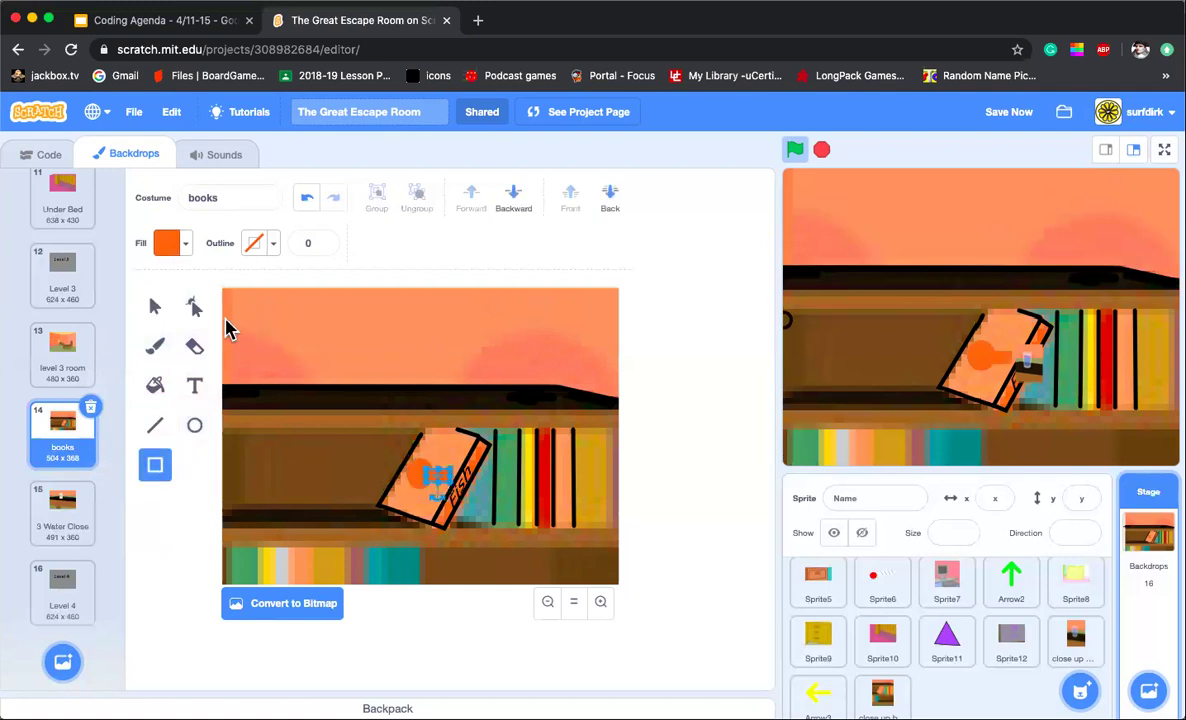
pyautogui.click(194, 307)
pyautogui.click(440, 478)
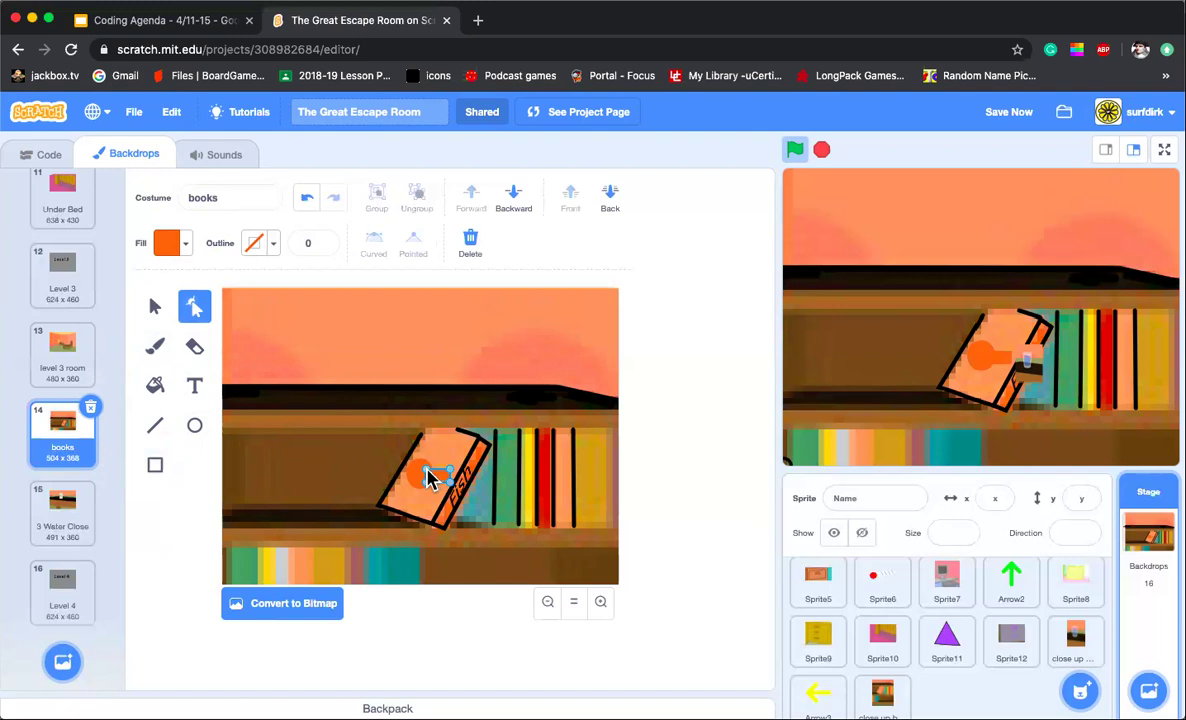
pyautogui.moveTo(428, 478)
pyautogui.mouseDown()
pyautogui.moveTo(417, 475)
pyautogui.moveTo(441, 481)
pyautogui.moveTo(442, 471)
pyautogui.mouseUp()
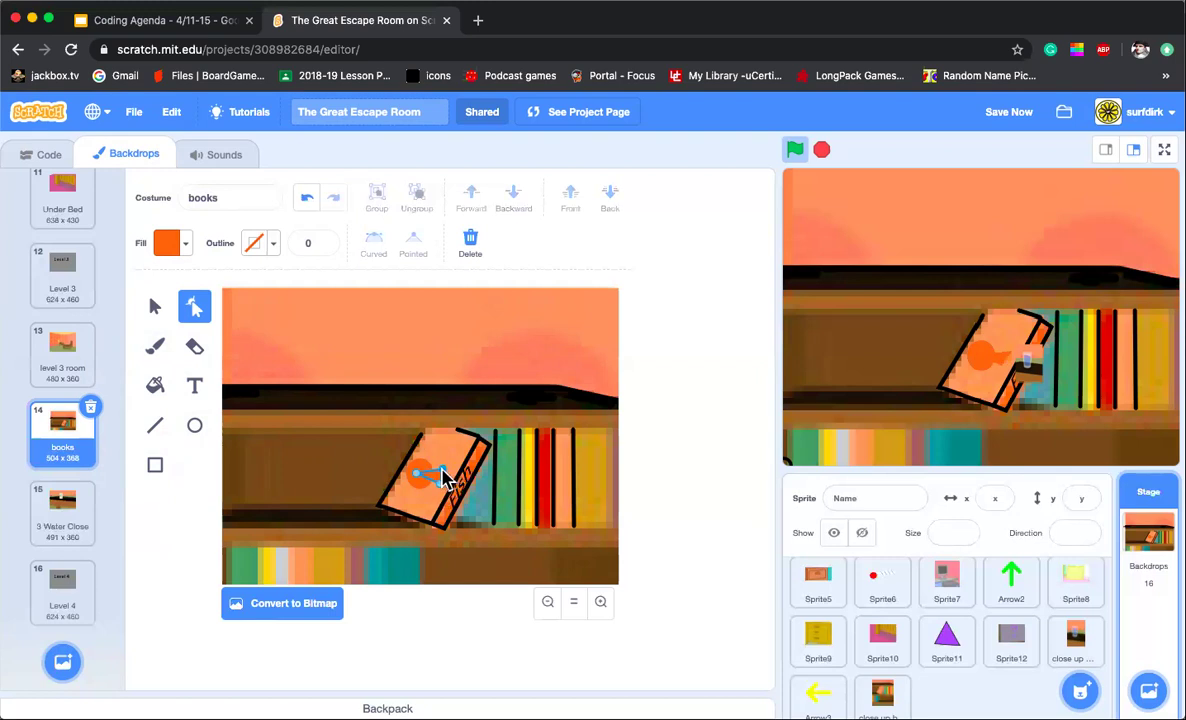
pyautogui.click(413, 541)
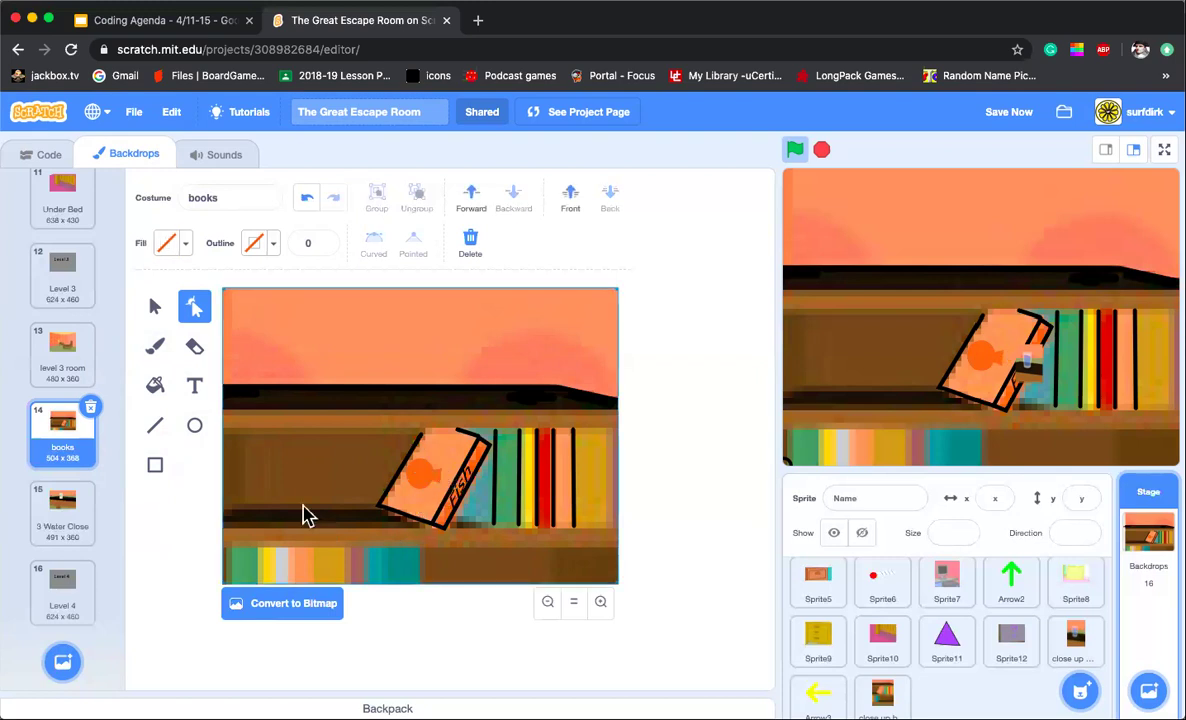
# Step: Paint black eyes and a smile on the cover's orange fish with a brush of size 11
pyautogui.click(157, 343)
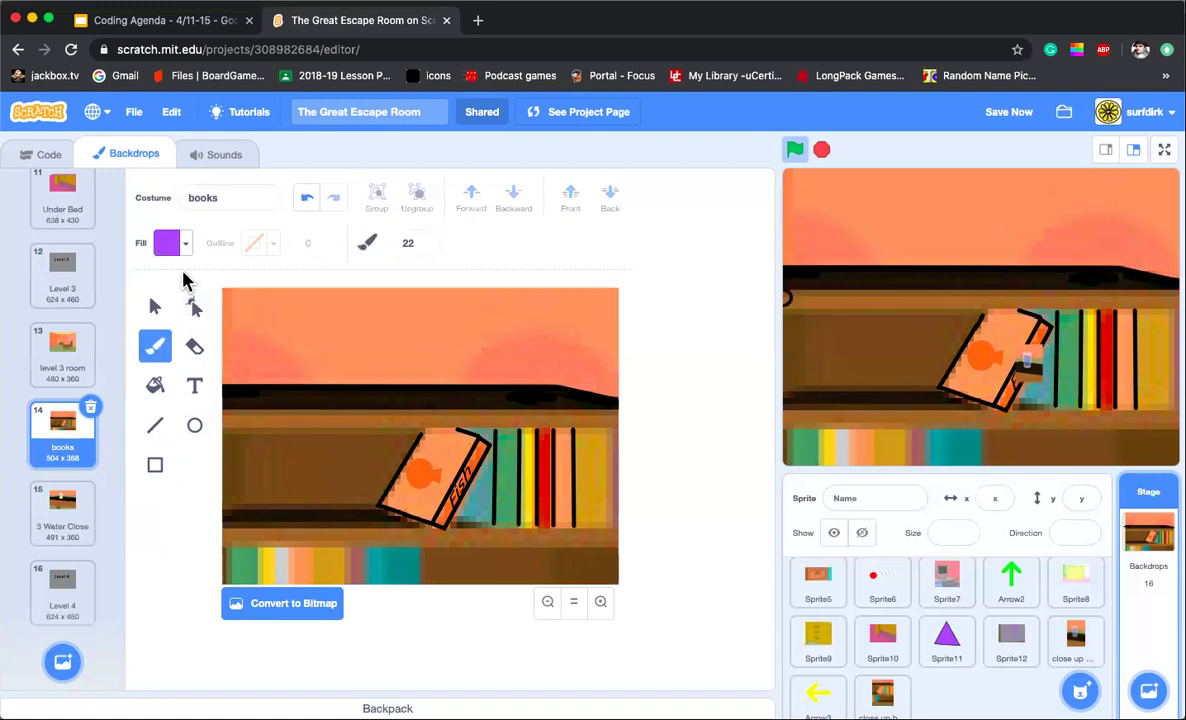
pyautogui.click(168, 243)
pyautogui.moveTo(209, 404); pyautogui.dragTo(90, 405)
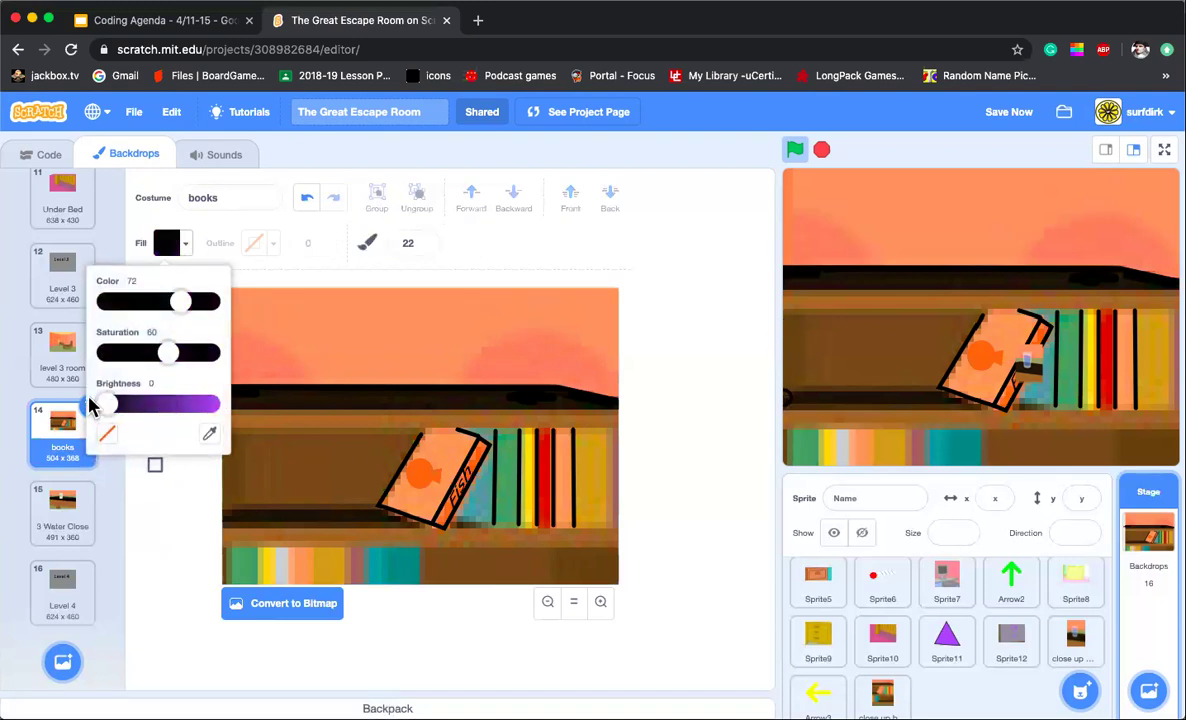
pyautogui.click(424, 247)
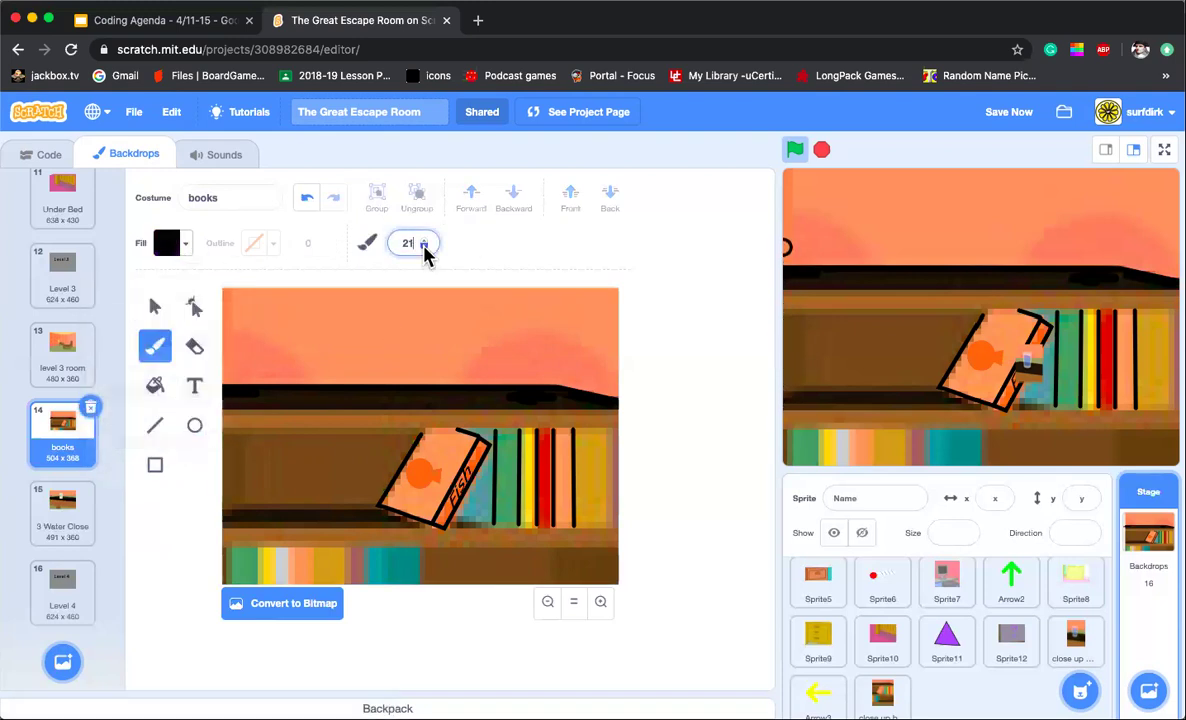
pyautogui.click(424, 247)
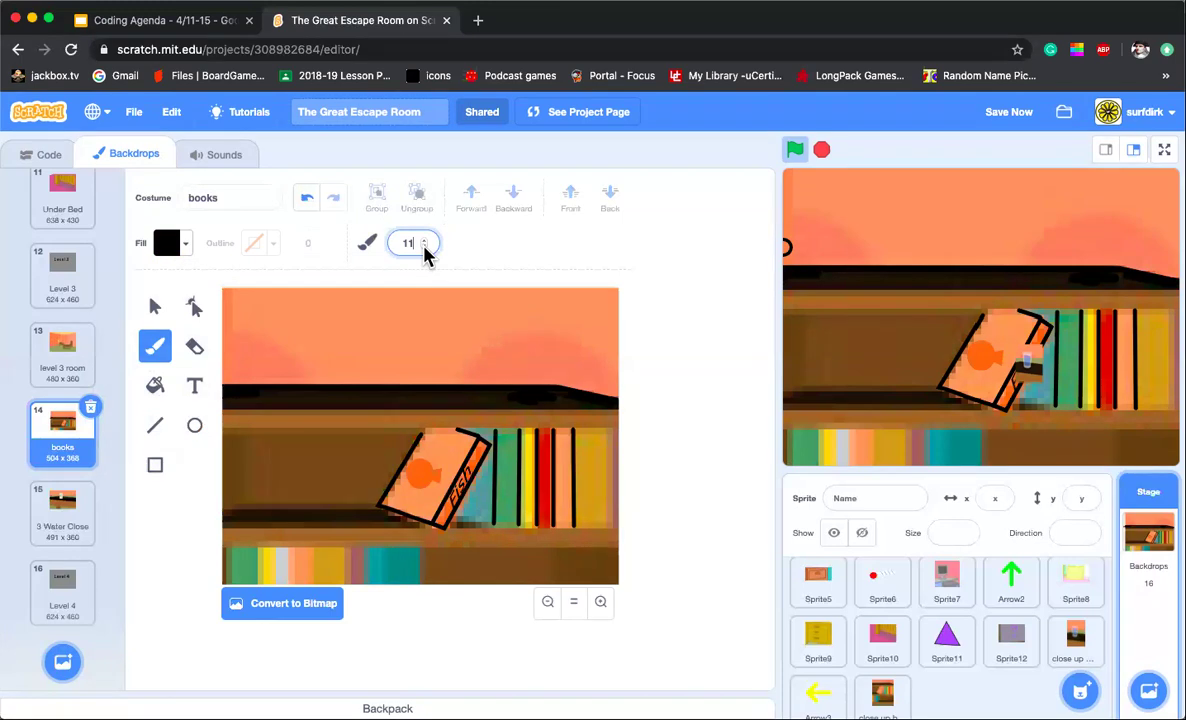
pyautogui.click(415, 467)
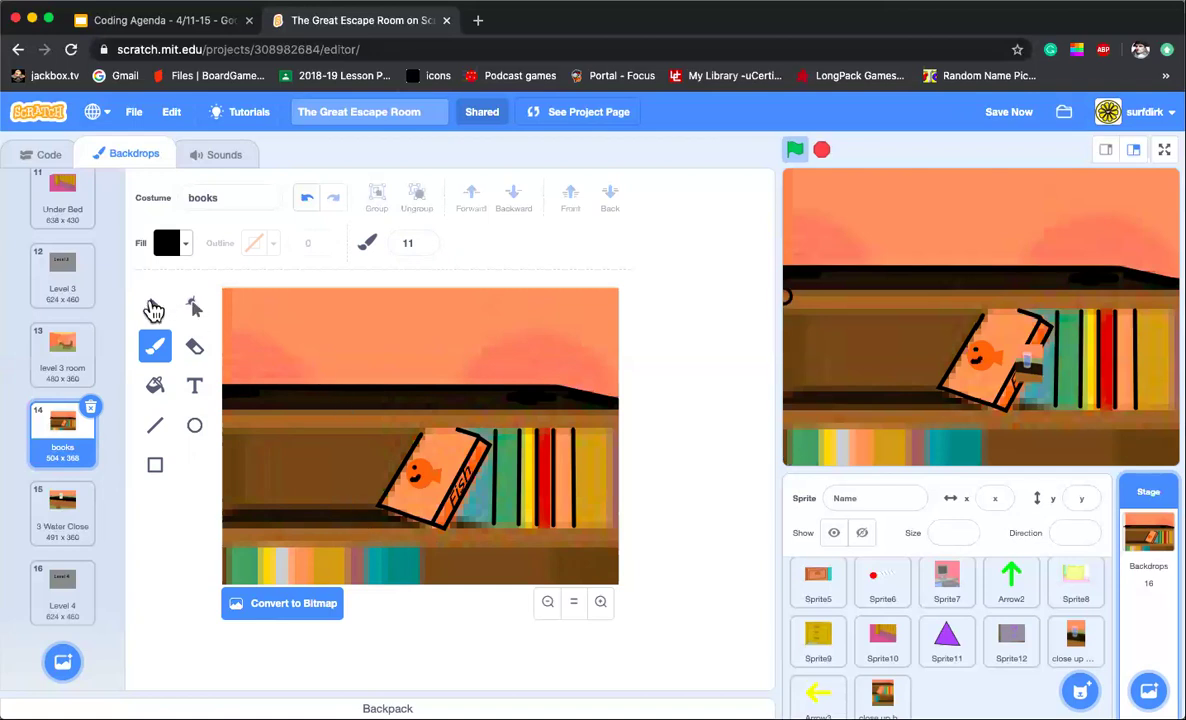
pyautogui.click(156, 310)
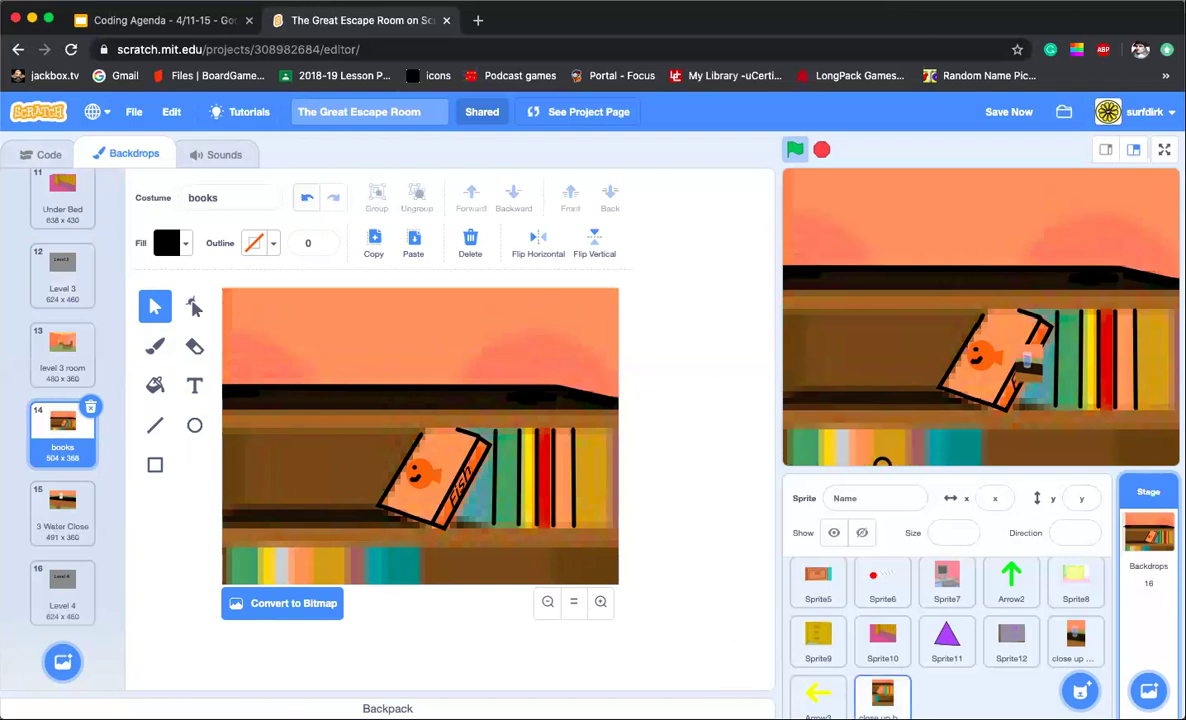
# Step: Set the close up books sprite's click script to switch the backdrop to books
pyautogui.scroll(-1, 946, 620)
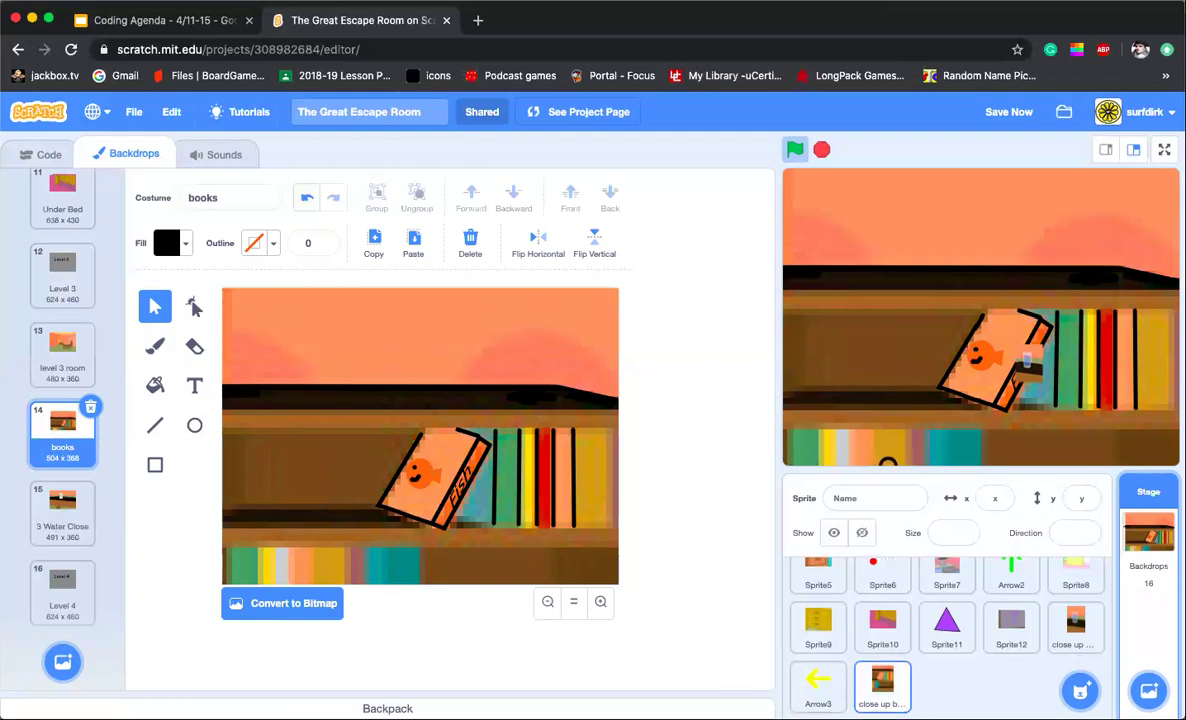
pyautogui.click(886, 688)
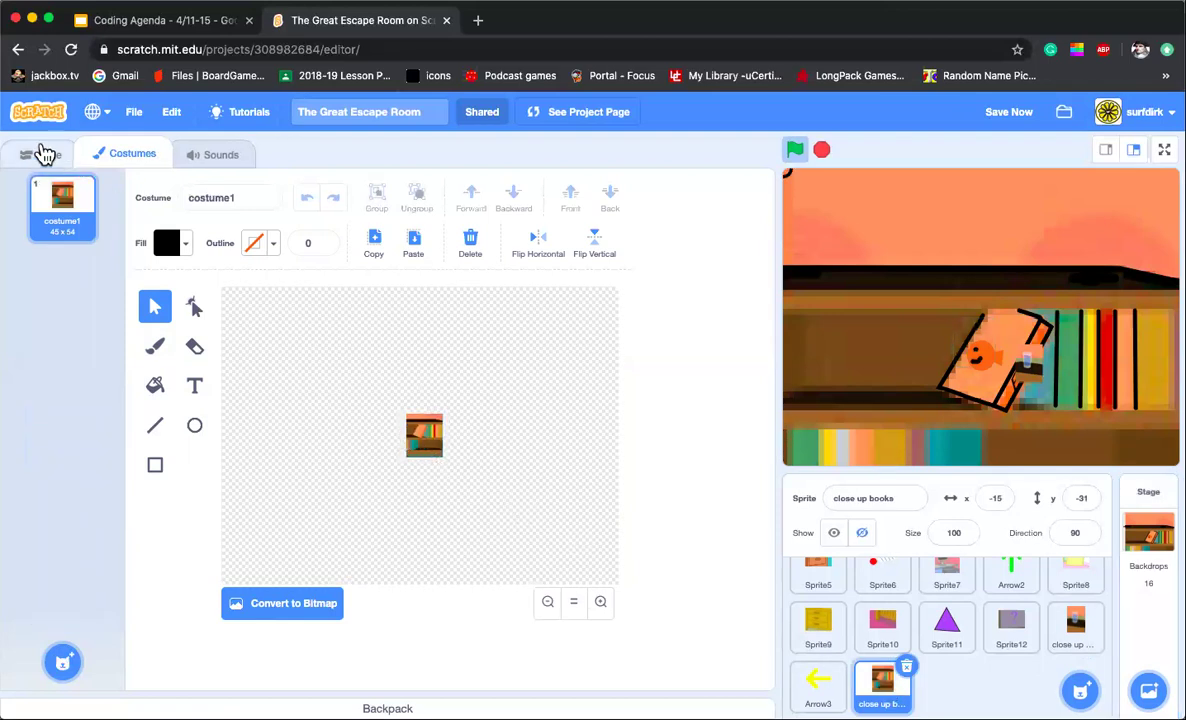
pyautogui.click(42, 156)
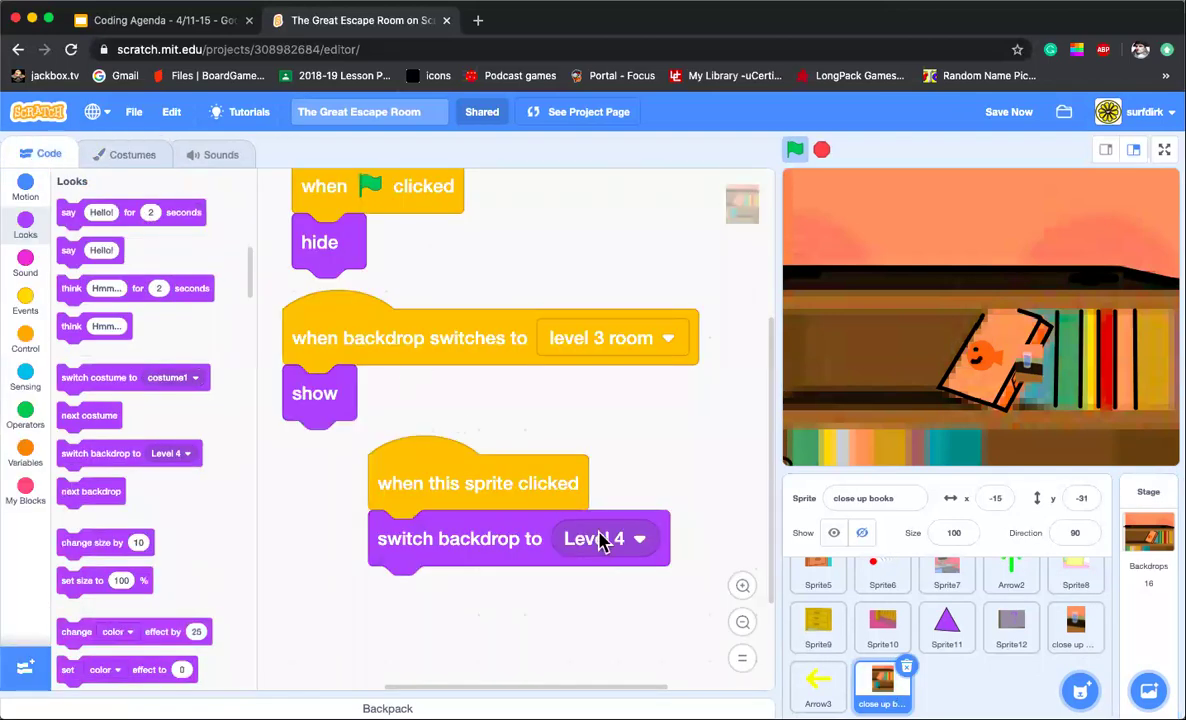
pyautogui.click(642, 546)
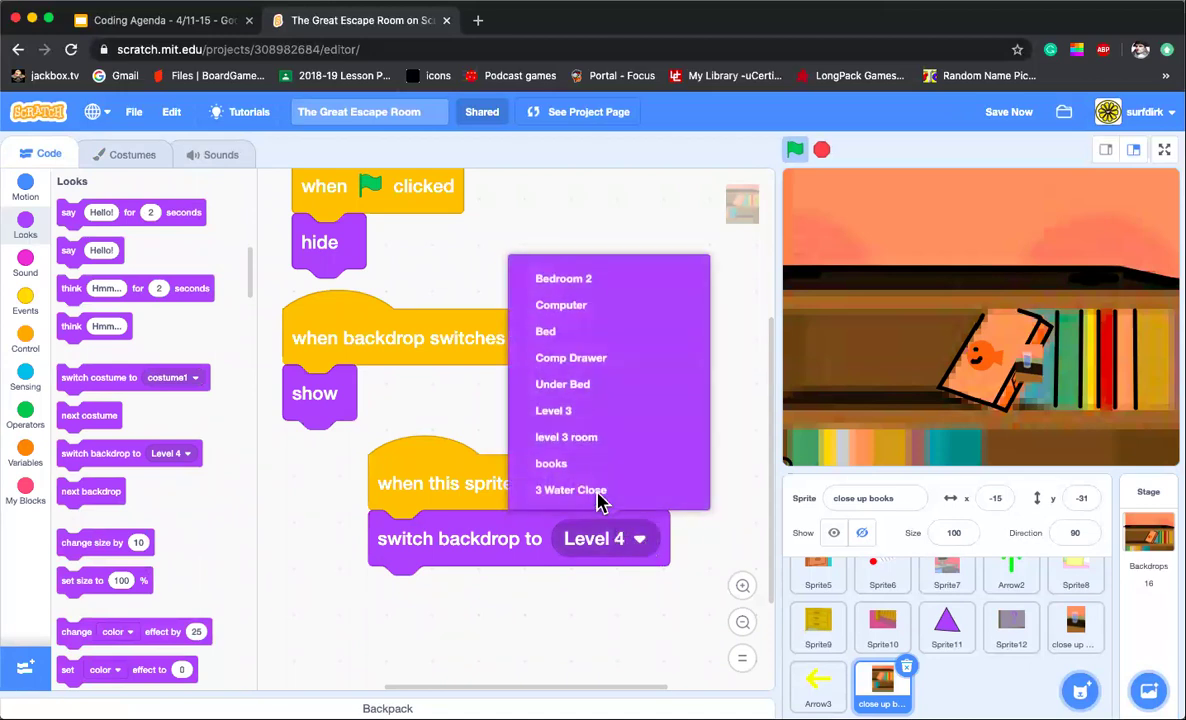
pyautogui.scroll(-3, 594, 487)
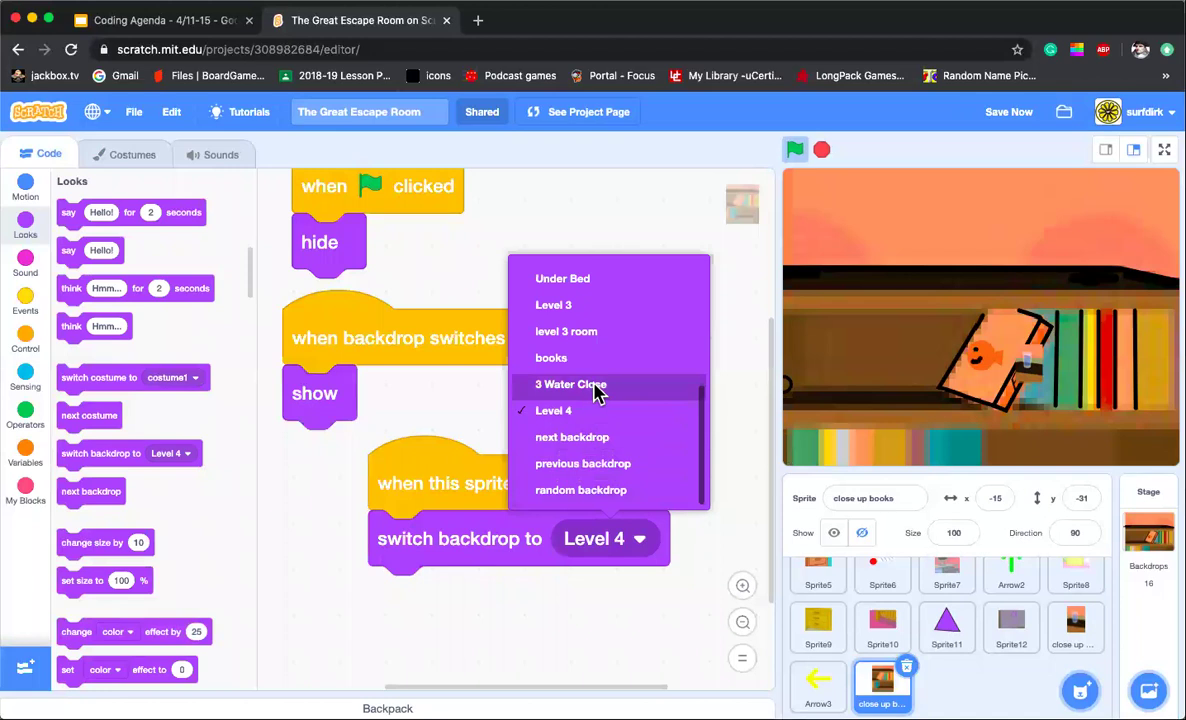
pyautogui.click(552, 358)
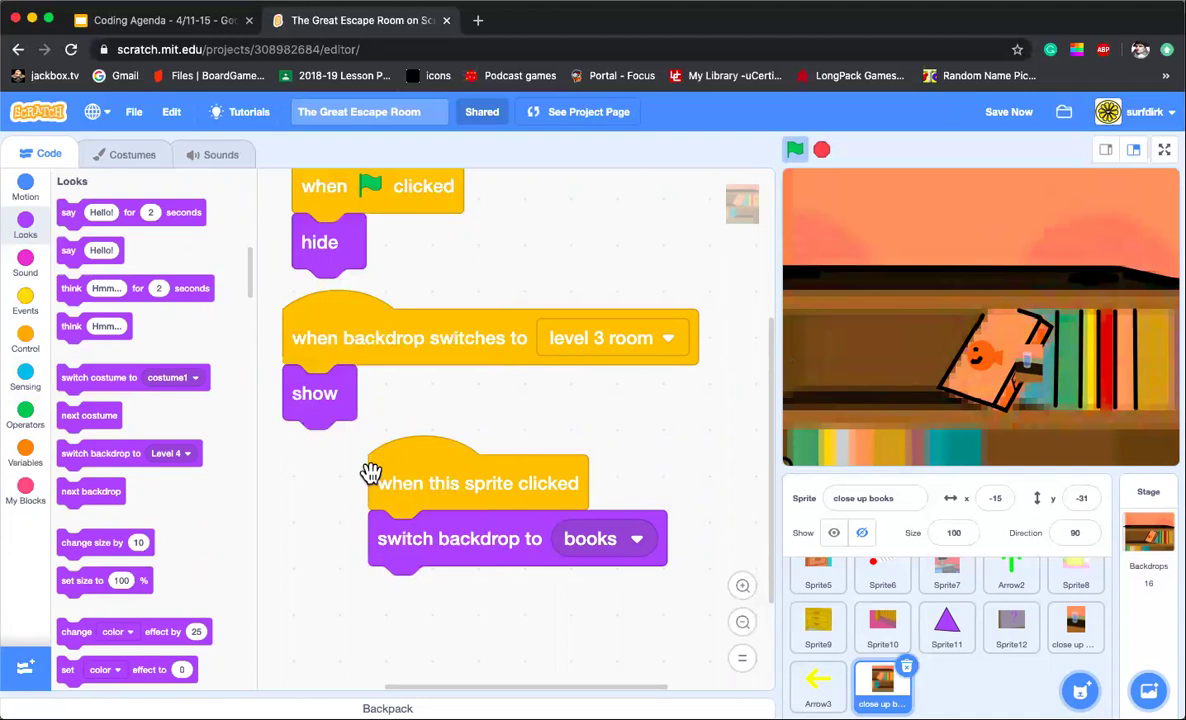
# Step: Add a hide block beneath the backdrop switch in the close up books sprite's click script
pyautogui.scroll(-5, 107, 515)
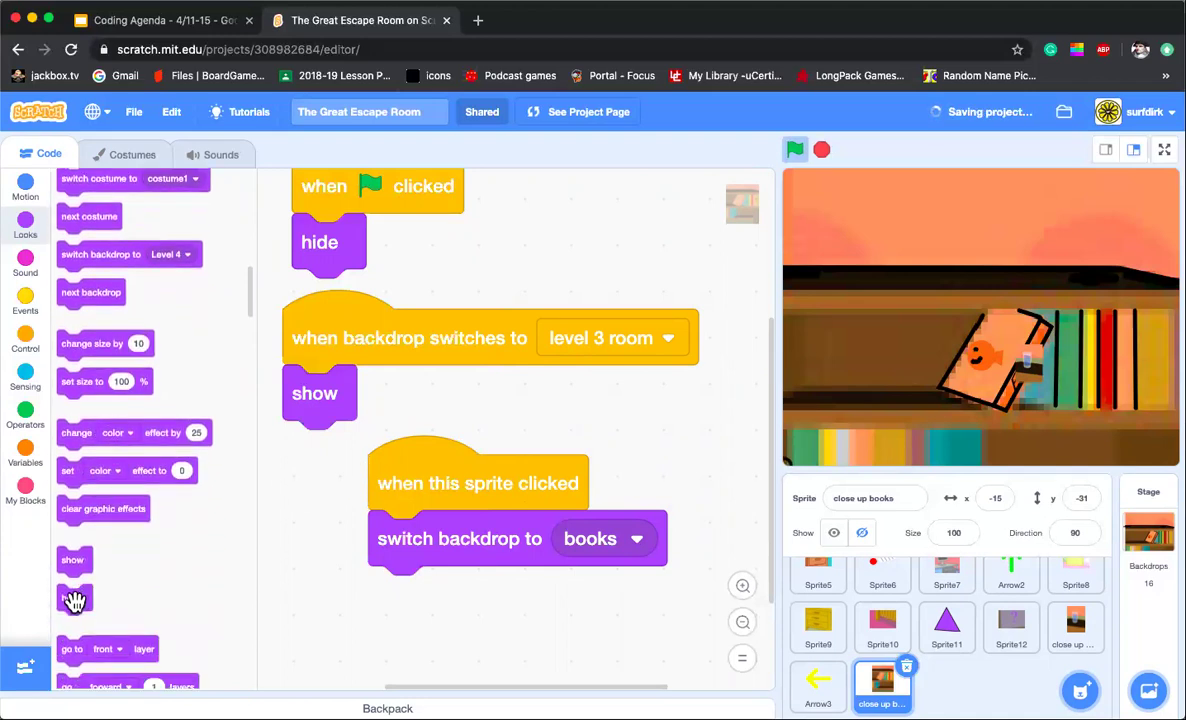
pyautogui.moveTo(74, 594); pyautogui.dragTo(398, 592)
pyautogui.moveTo(420, 486); pyautogui.dragTo(356, 492)
pyautogui.click(744, 624)
pyautogui.click(744, 624)
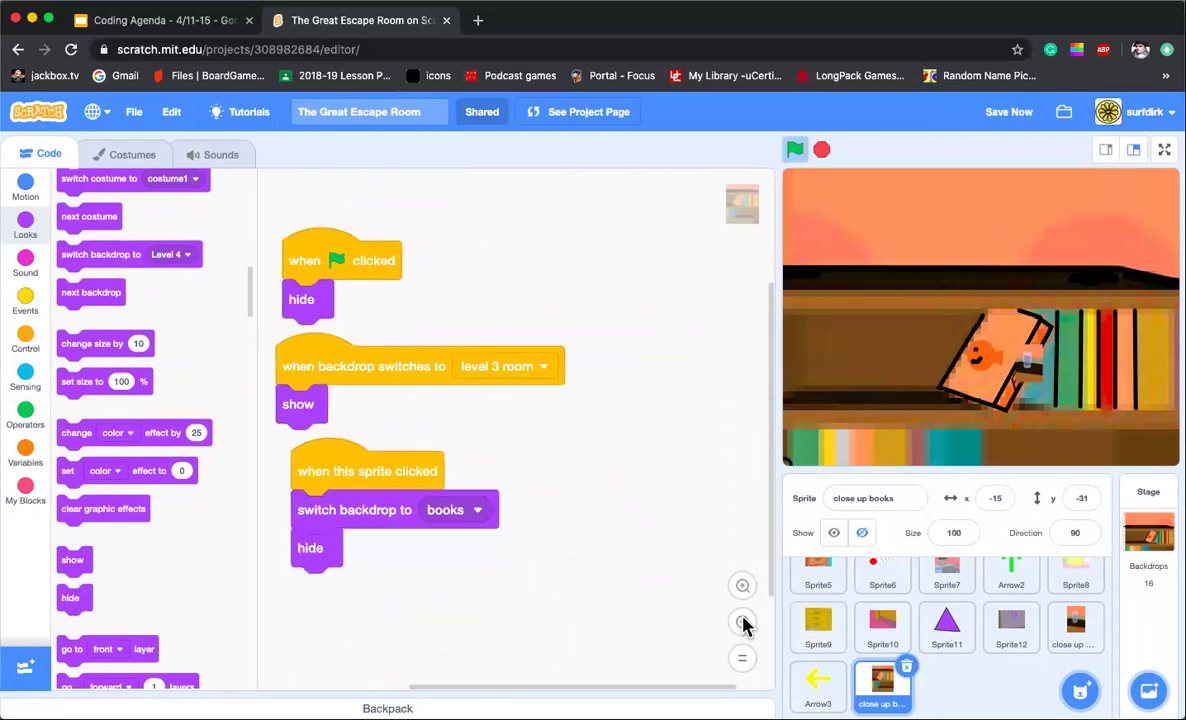
pyautogui.click(744, 624)
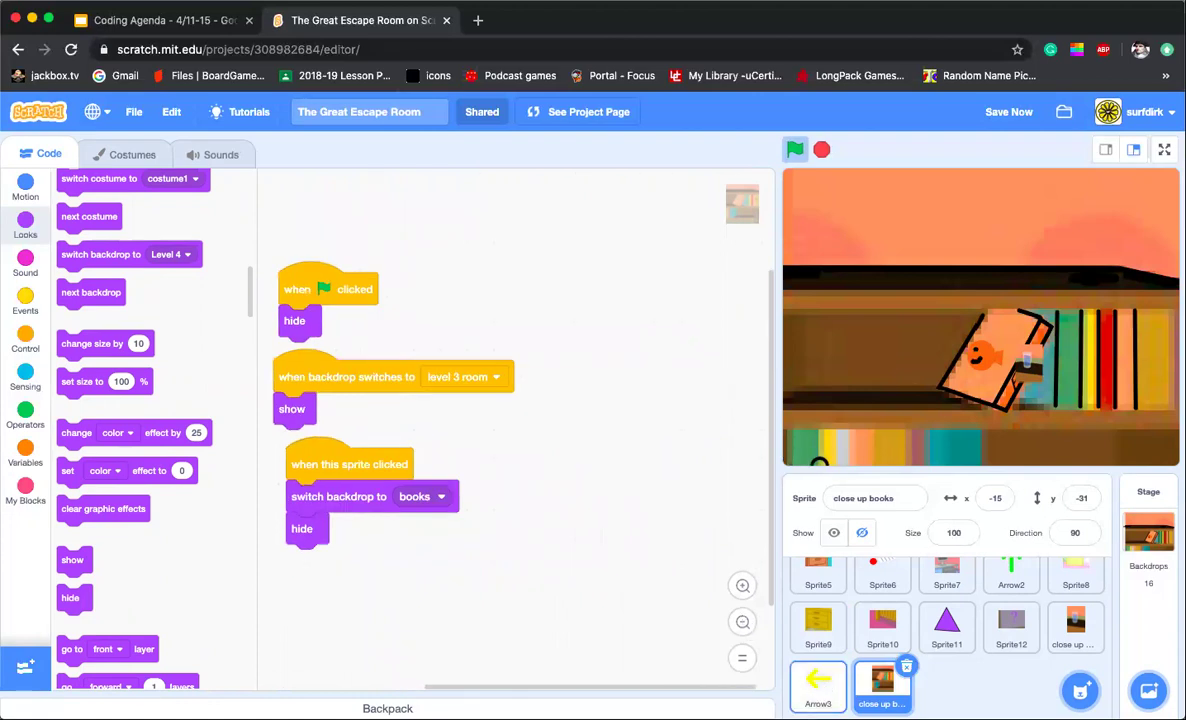
# Step: Duplicate Arrow3's backdrop-triggered show script and set the copy to respond to the books backdrop
pyautogui.click(818, 686)
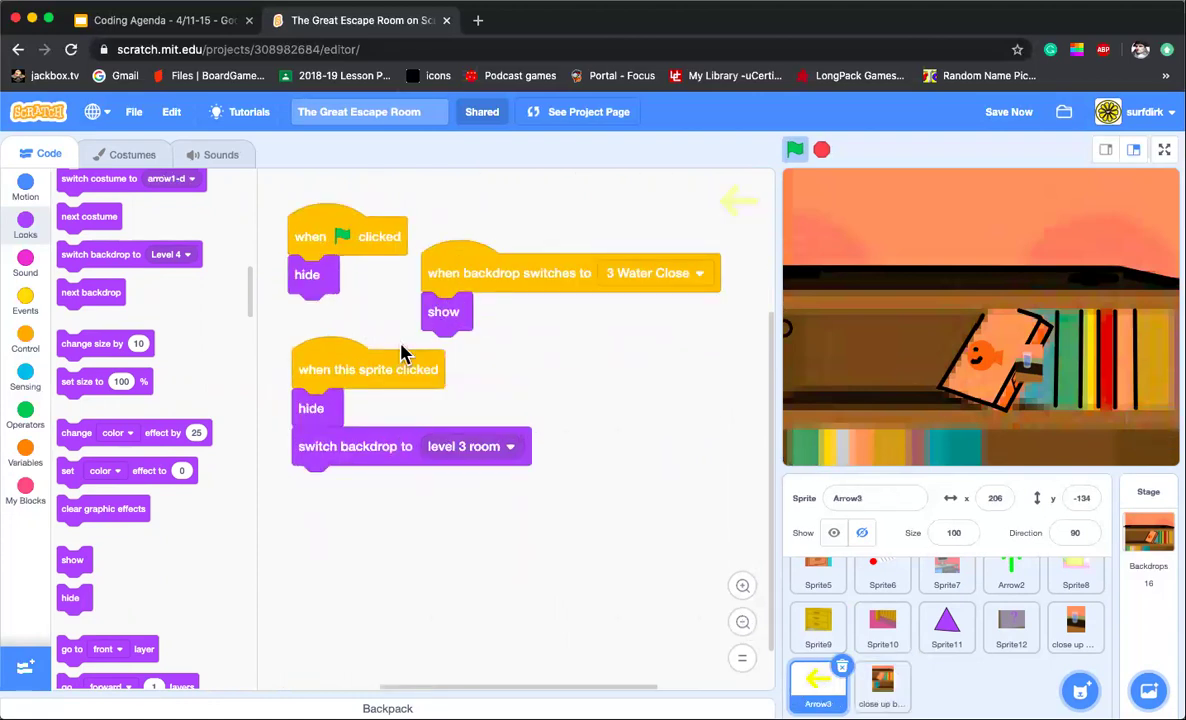
pyautogui.moveTo(365, 363); pyautogui.dragTo(353, 450)
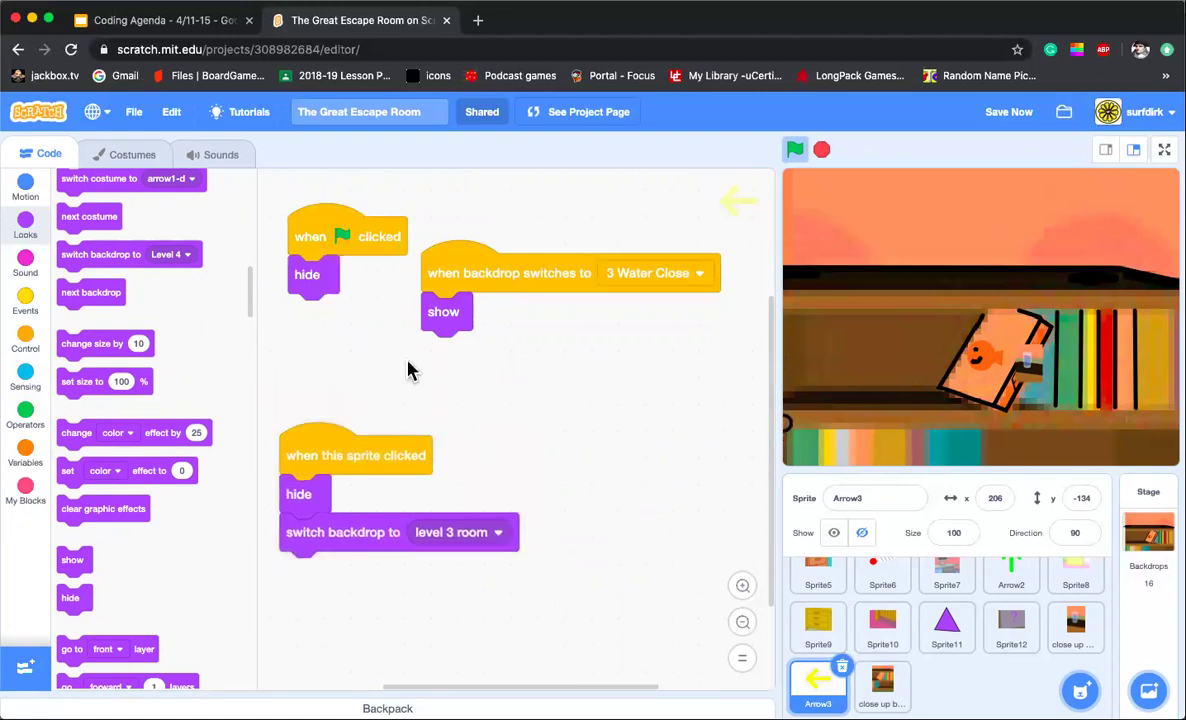
pyautogui.rightClick(452, 273)
pyautogui.click(480, 286)
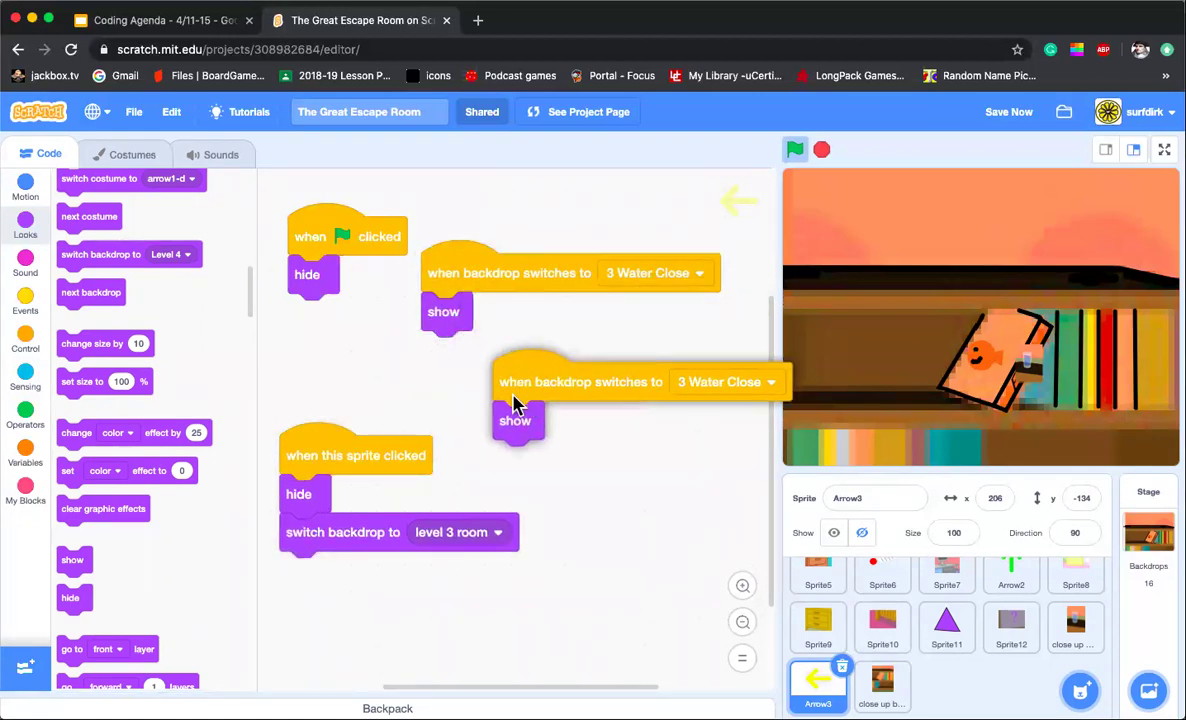
pyautogui.click(482, 394)
pyautogui.click(675, 383)
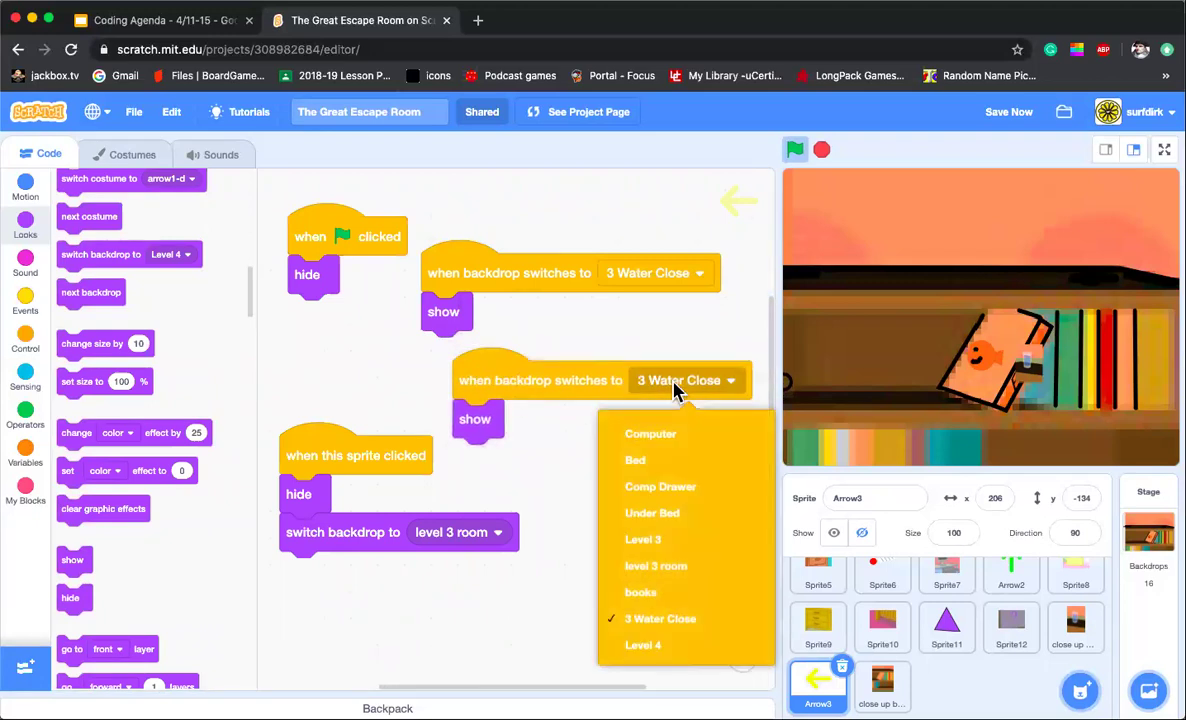
pyautogui.click(641, 593)
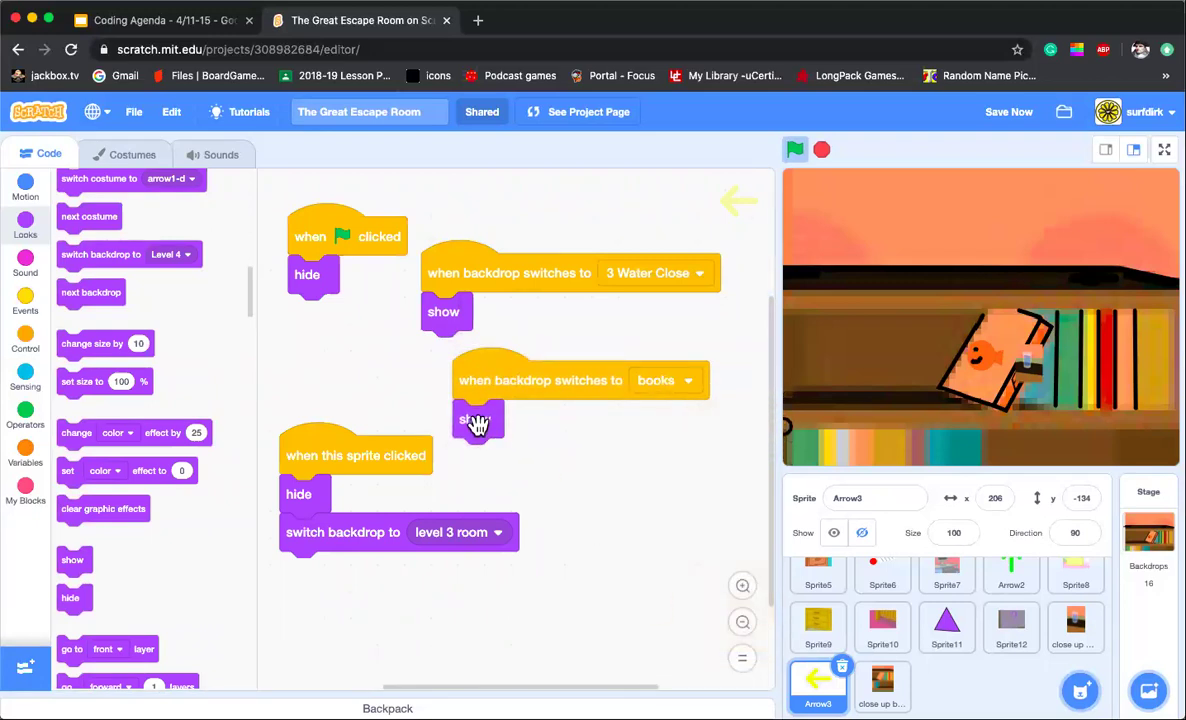
# Step: Test the back arrow by entering and leaving the books and water glass close-ups from the level 3 room
pyautogui.click(510, 380)
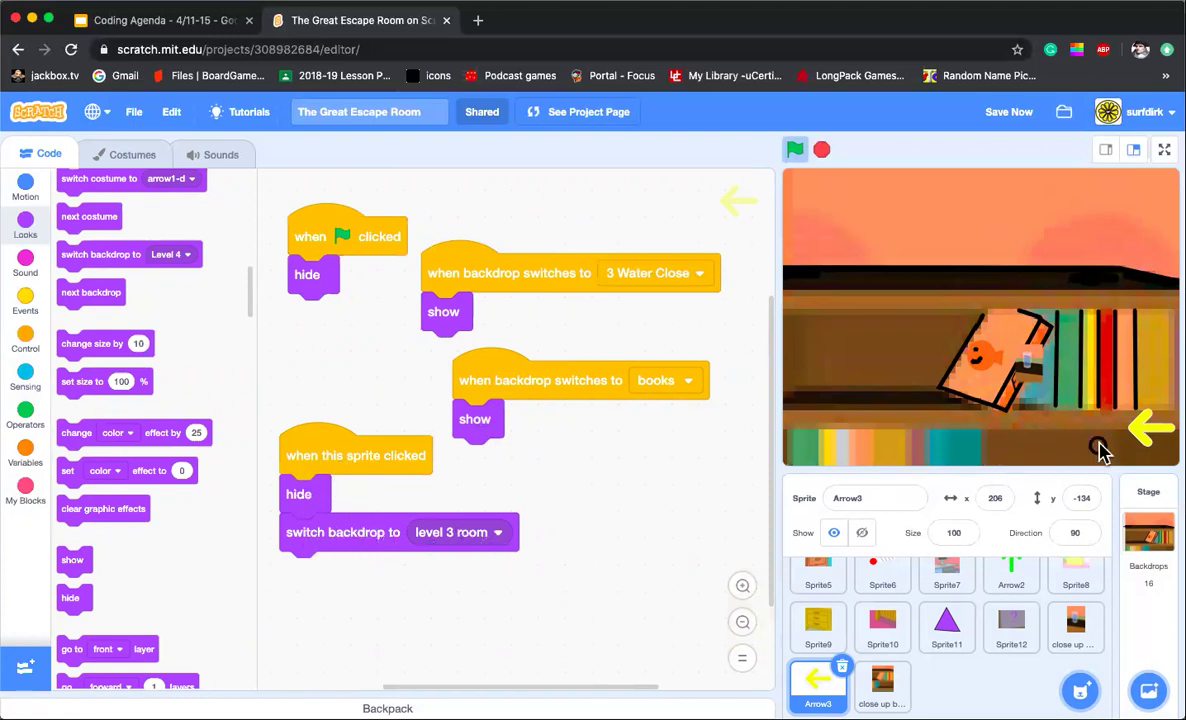
pyautogui.click(1143, 430)
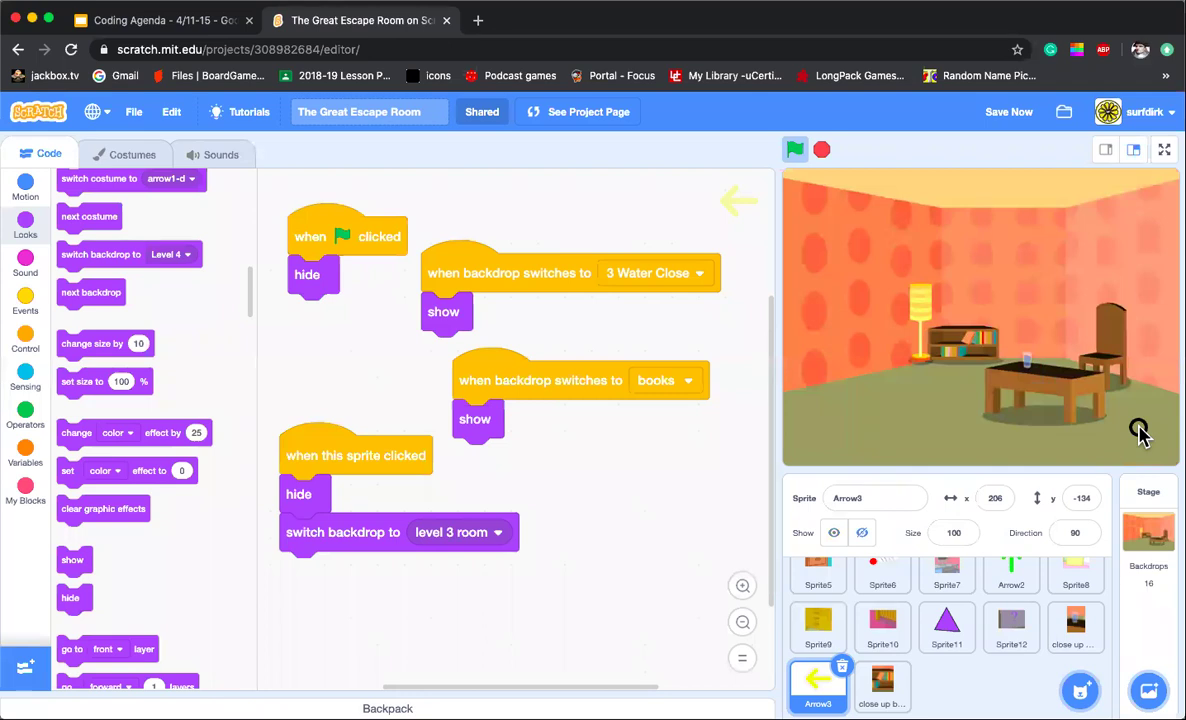
pyautogui.click(1031, 372)
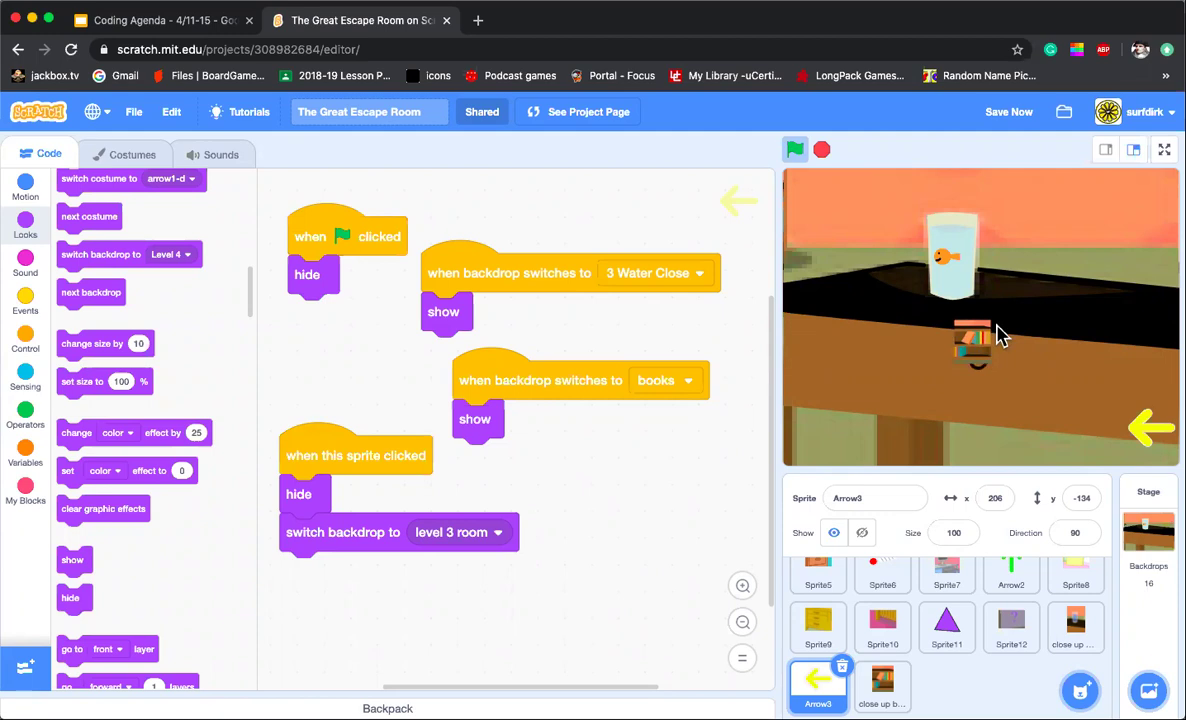
pyautogui.click(1145, 430)
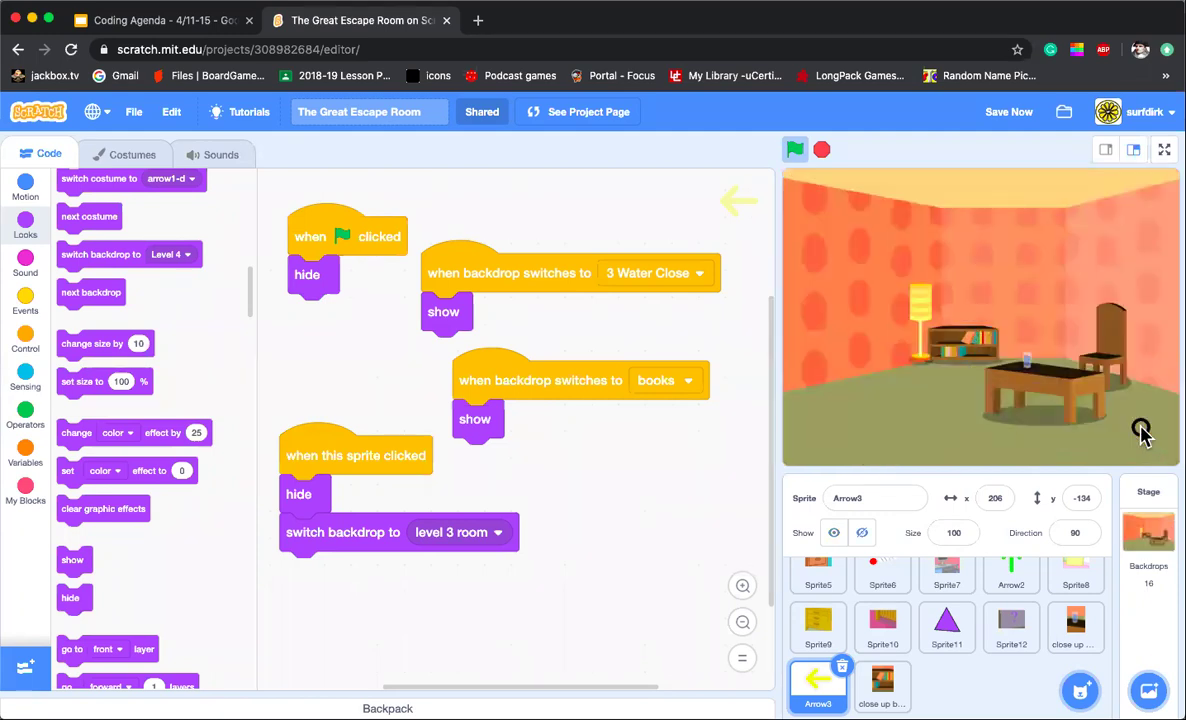
pyautogui.click(973, 348)
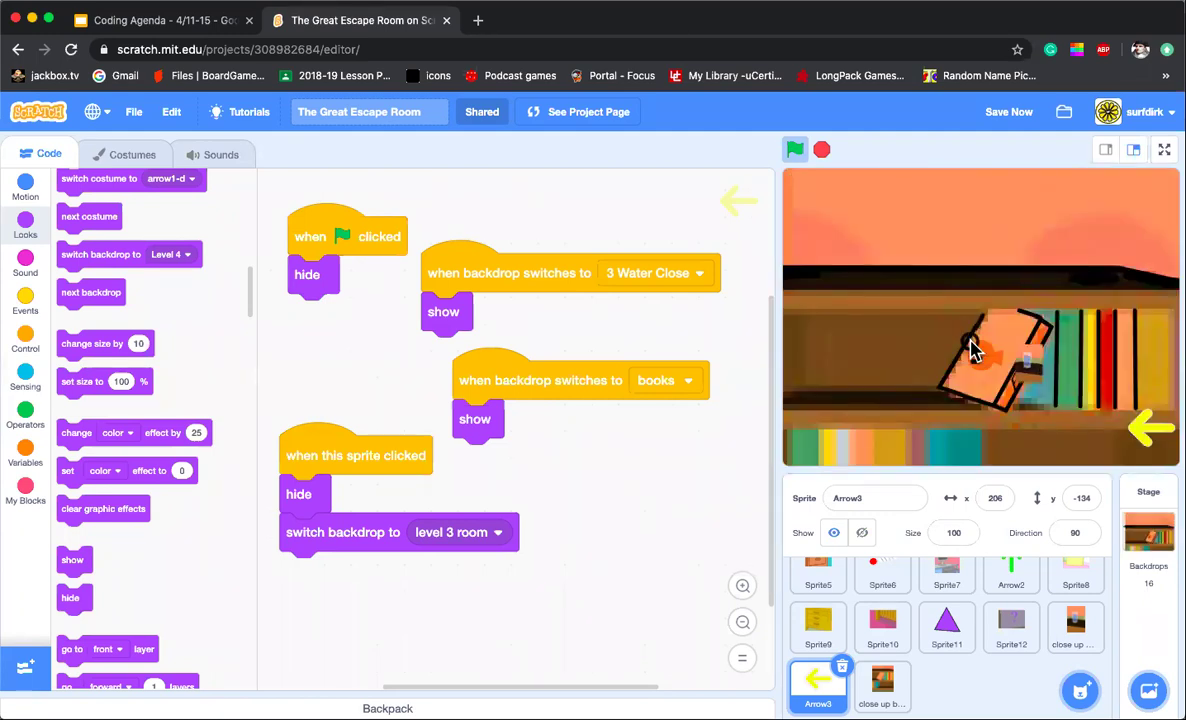
pyautogui.click(1142, 430)
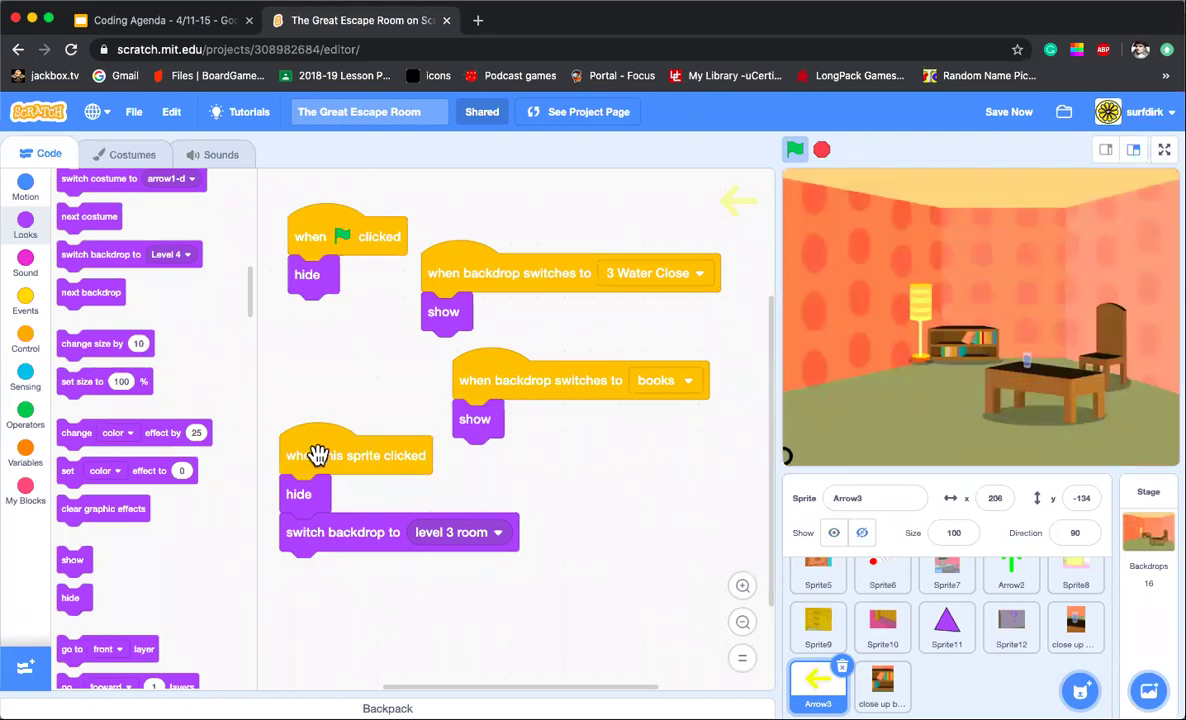
# Step: Reposition Arrow3's click script and books show script closer to the other scripts to free workspace beneath them
pyautogui.moveTo(320, 450); pyautogui.dragTo(320, 376)
pyautogui.moveTo(482, 373); pyautogui.dragTo(506, 350)
pyautogui.scroll(-2, 493, 507)
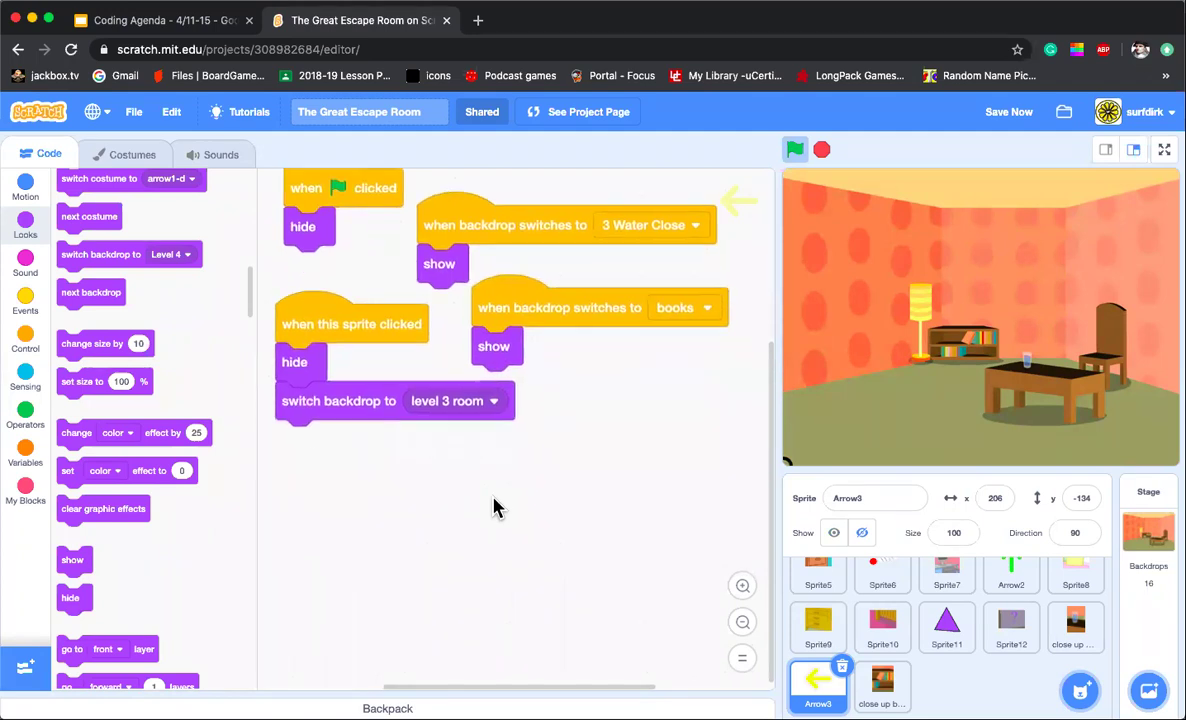
pyautogui.hscroll(-1, 493, 507)
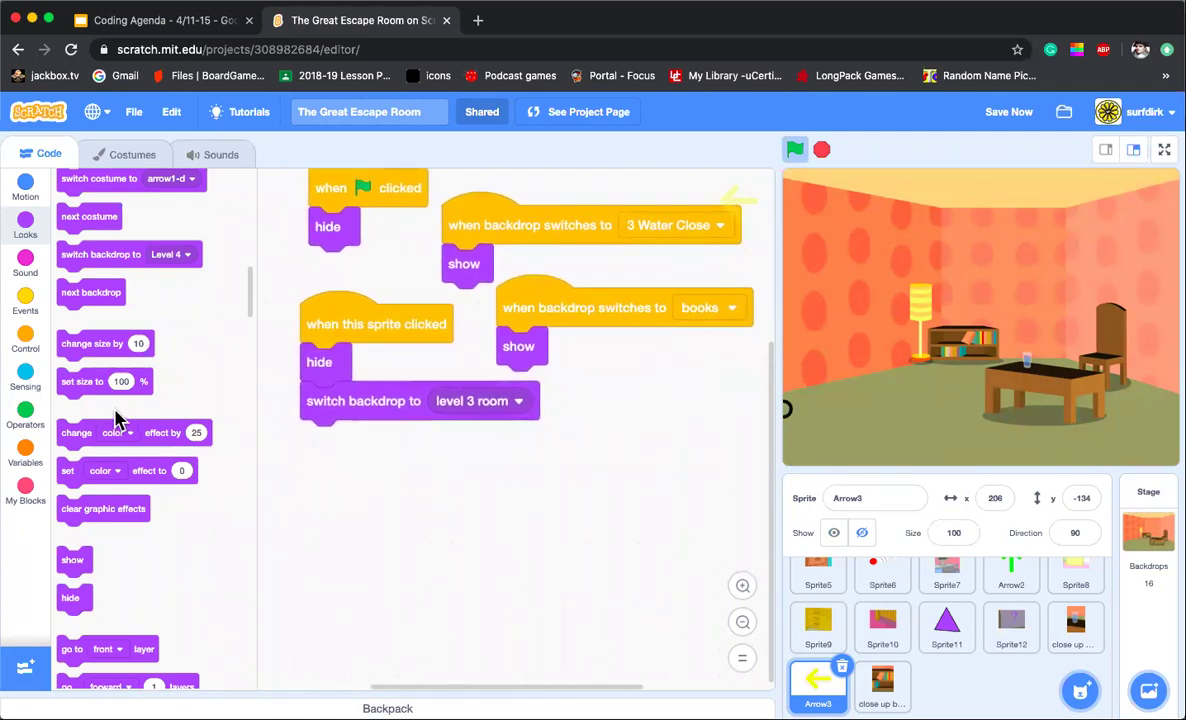
# Step: Assemble a forever loop containing an if-then-else block in Arrow3's workspace, separate from the existing scripts
pyautogui.click(25, 300)
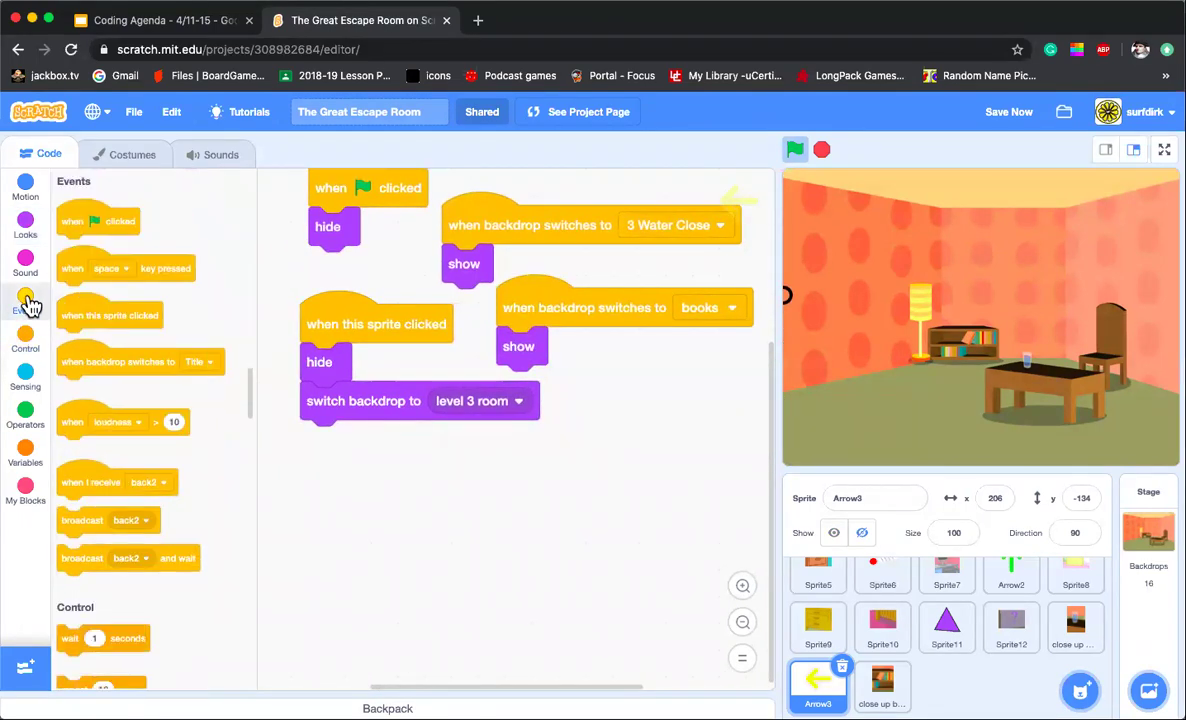
pyautogui.scroll(-4, 140, 510)
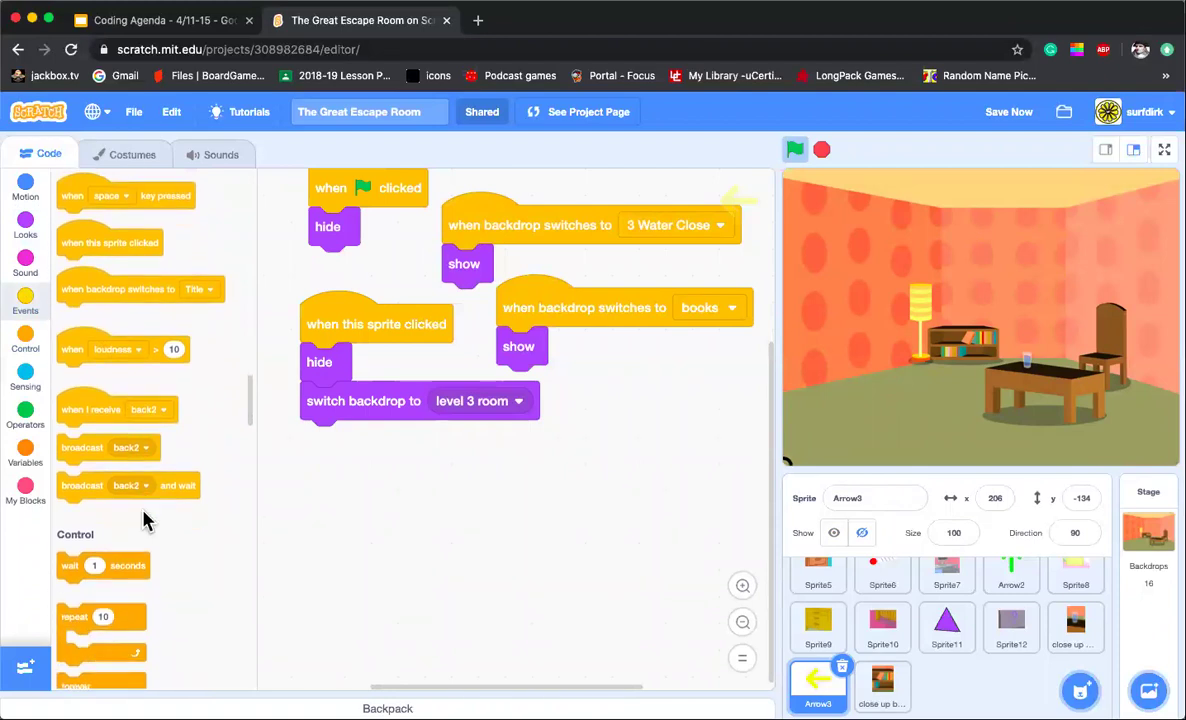
pyautogui.scroll(-1, 143, 518)
pyautogui.moveTo(111, 535); pyautogui.dragTo(437, 503)
pyautogui.scroll(-3, 159, 548)
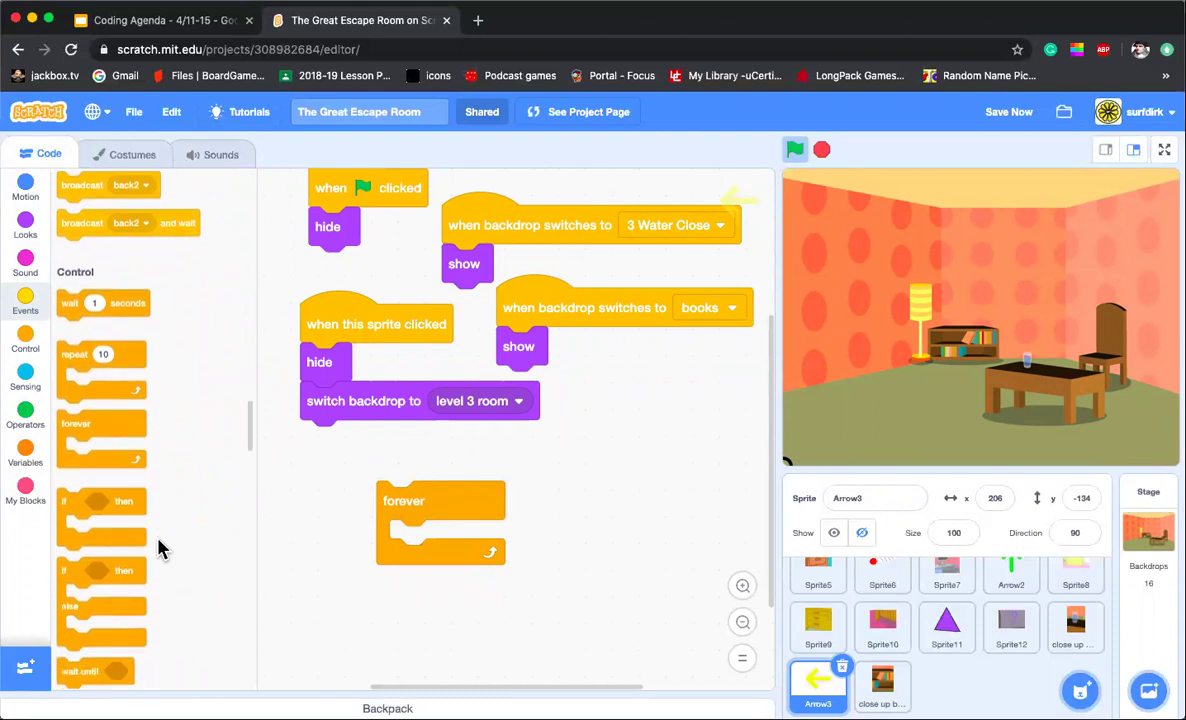
pyautogui.moveTo(73, 551); pyautogui.dragTo(541, 470)
pyautogui.scroll(-2, 396, 492)
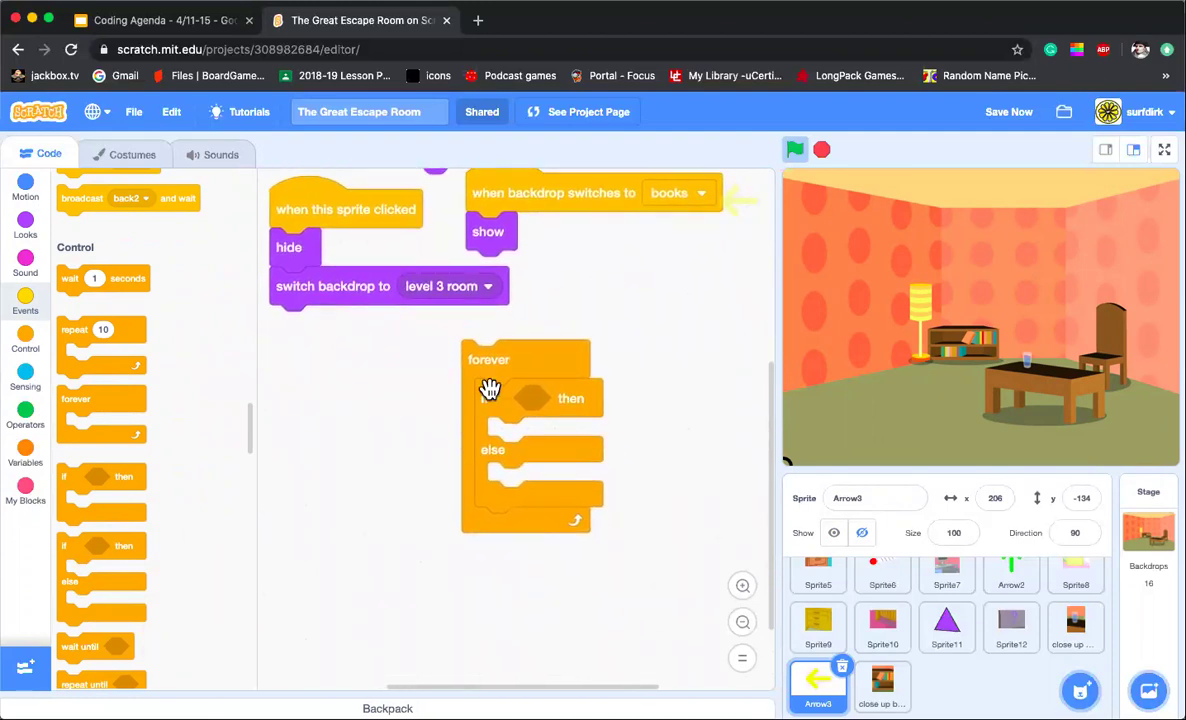
pyautogui.moveTo(527, 388); pyautogui.dragTo(528, 394)
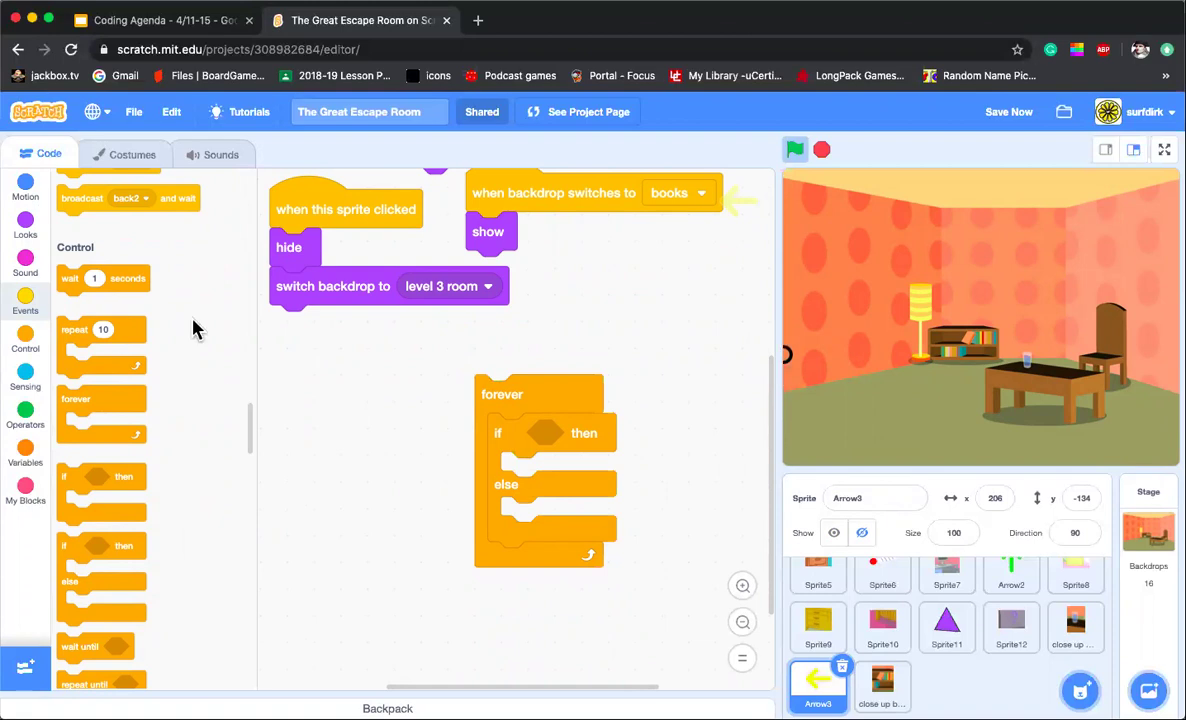
# Step: Attach a backdrop-switch event block above the forever loop and set its trigger to level 3 room
pyautogui.scroll(4, 163, 372)
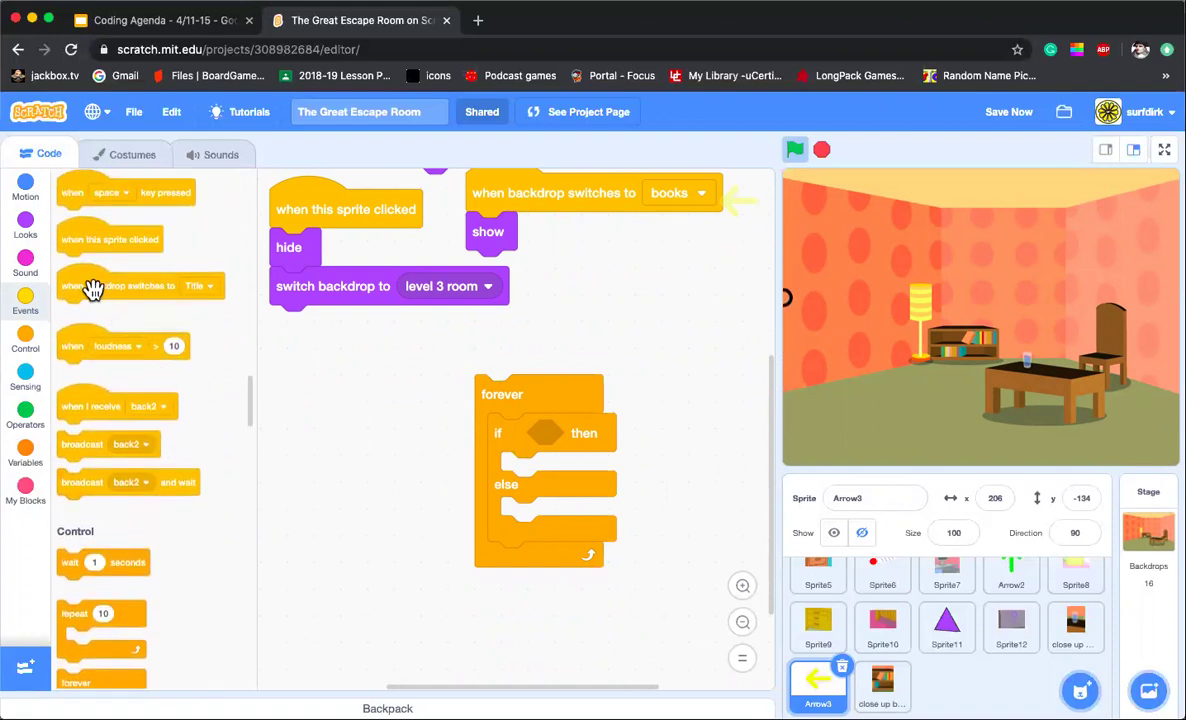
pyautogui.moveTo(85, 285); pyautogui.dragTo(395, 365)
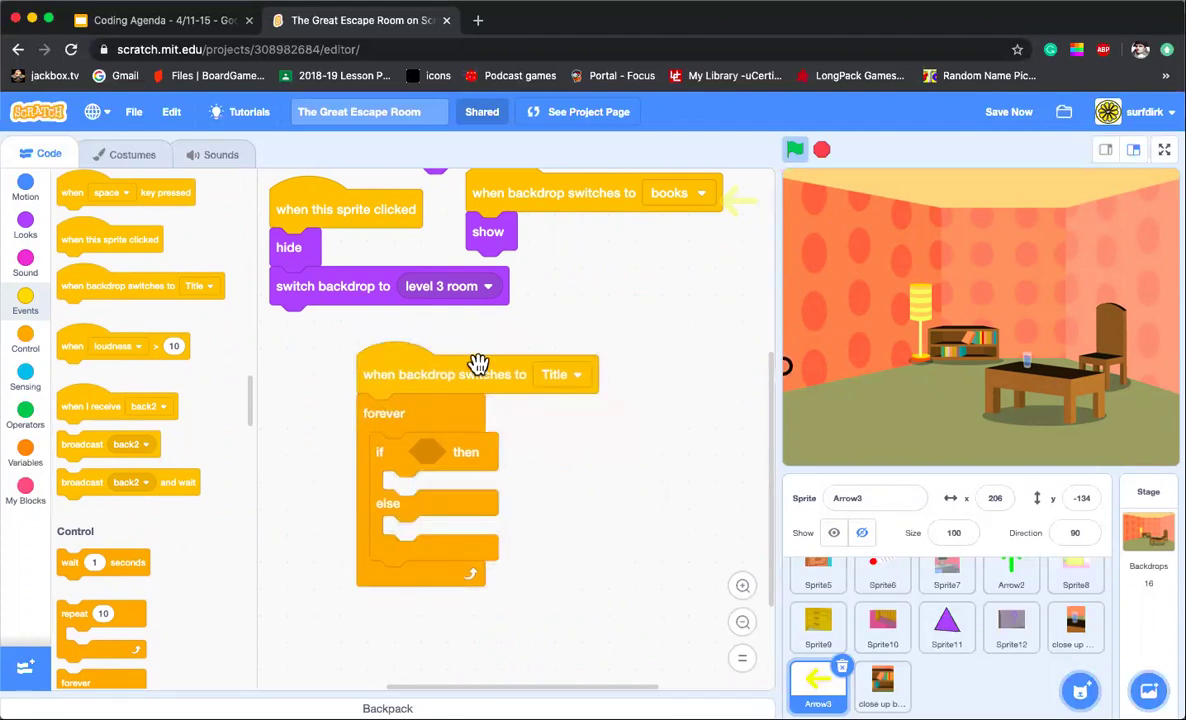
pyautogui.click(578, 375)
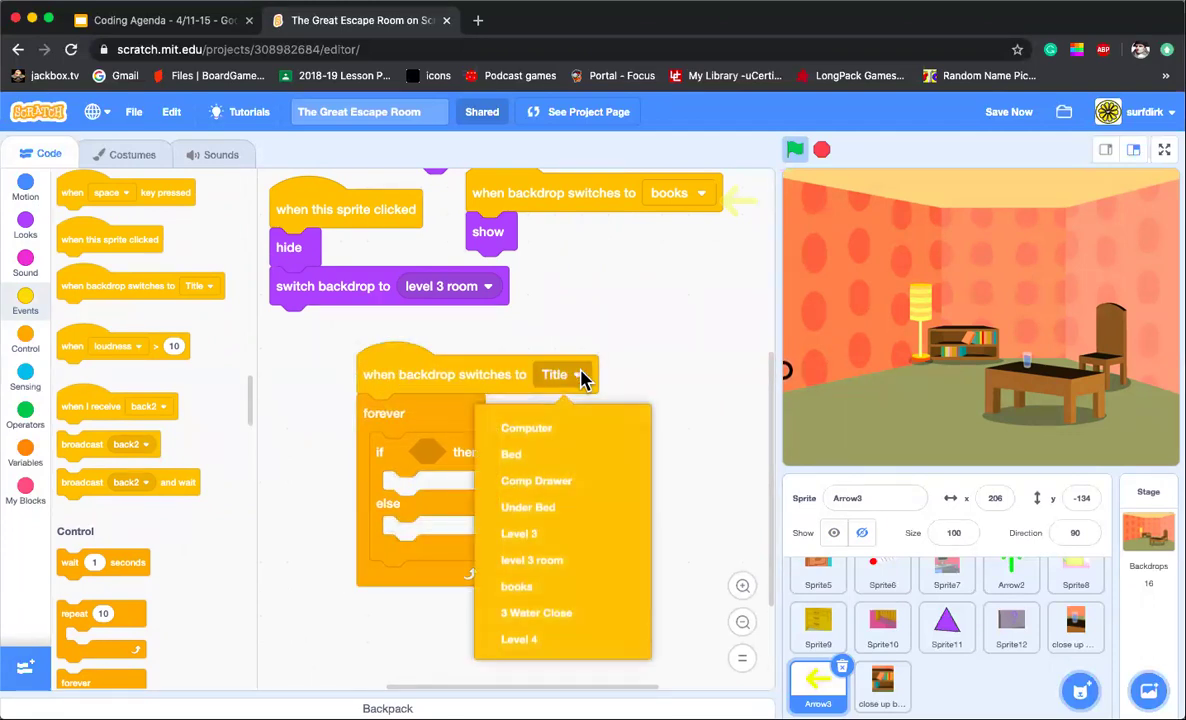
pyautogui.click(556, 562)
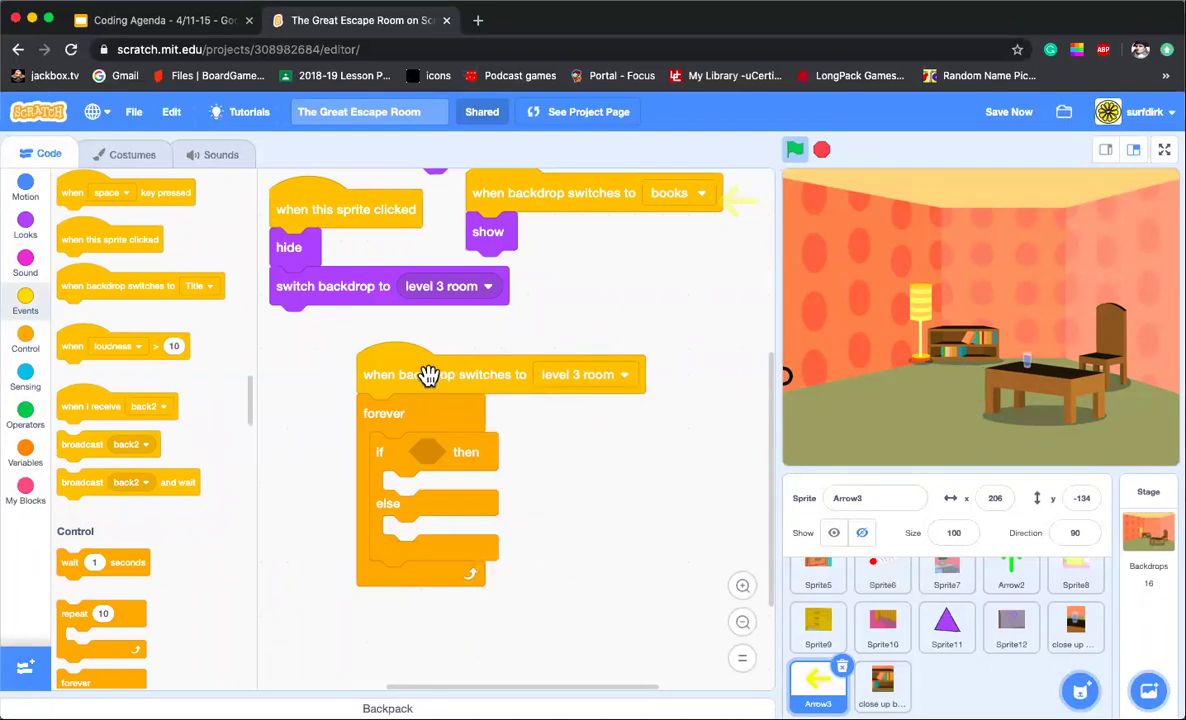
pyautogui.moveTo(424, 376); pyautogui.dragTo(380, 364)
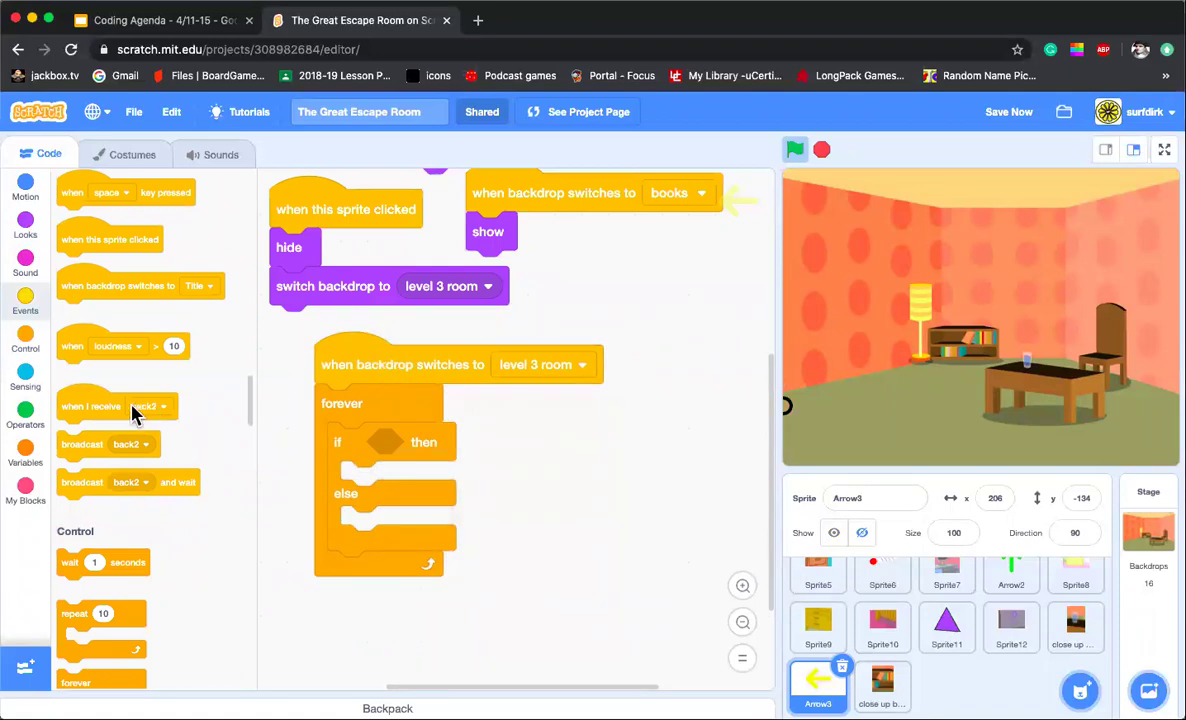
# Step: Build an equals comparison beside the loop with the backdrop reporter in its first slot, set to name
pyautogui.click(26, 413)
pyautogui.moveTo(98, 443); pyautogui.dragTo(584, 497)
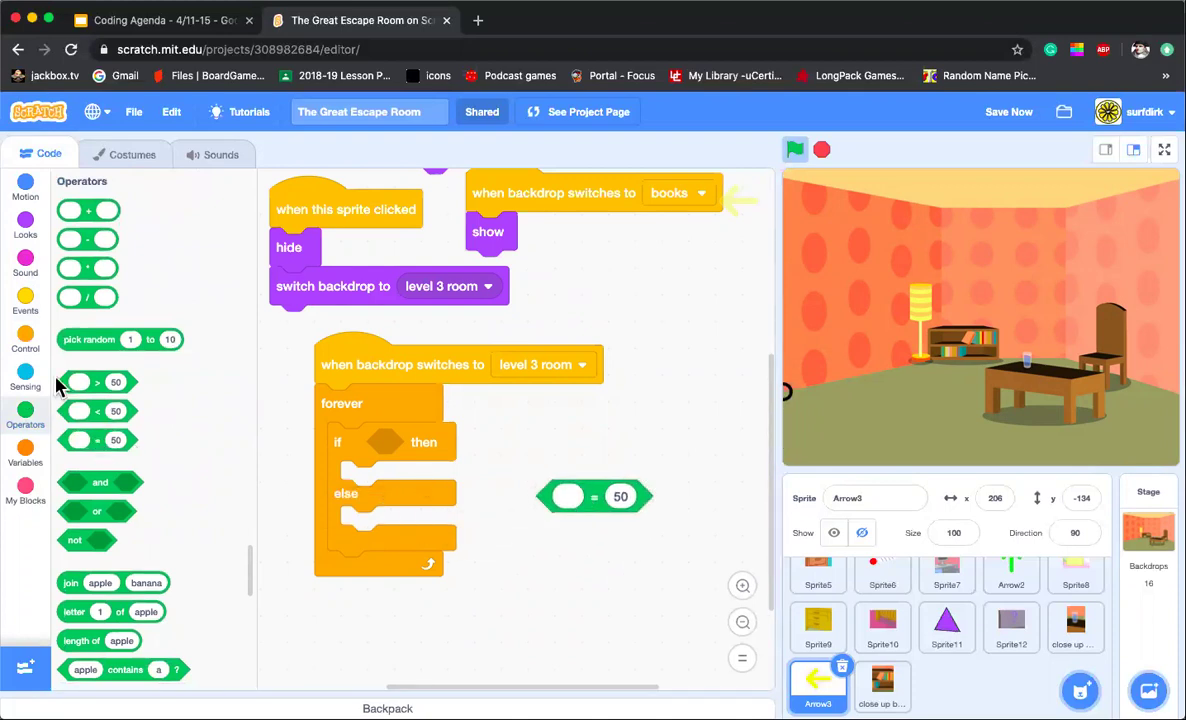
pyautogui.click(27, 222)
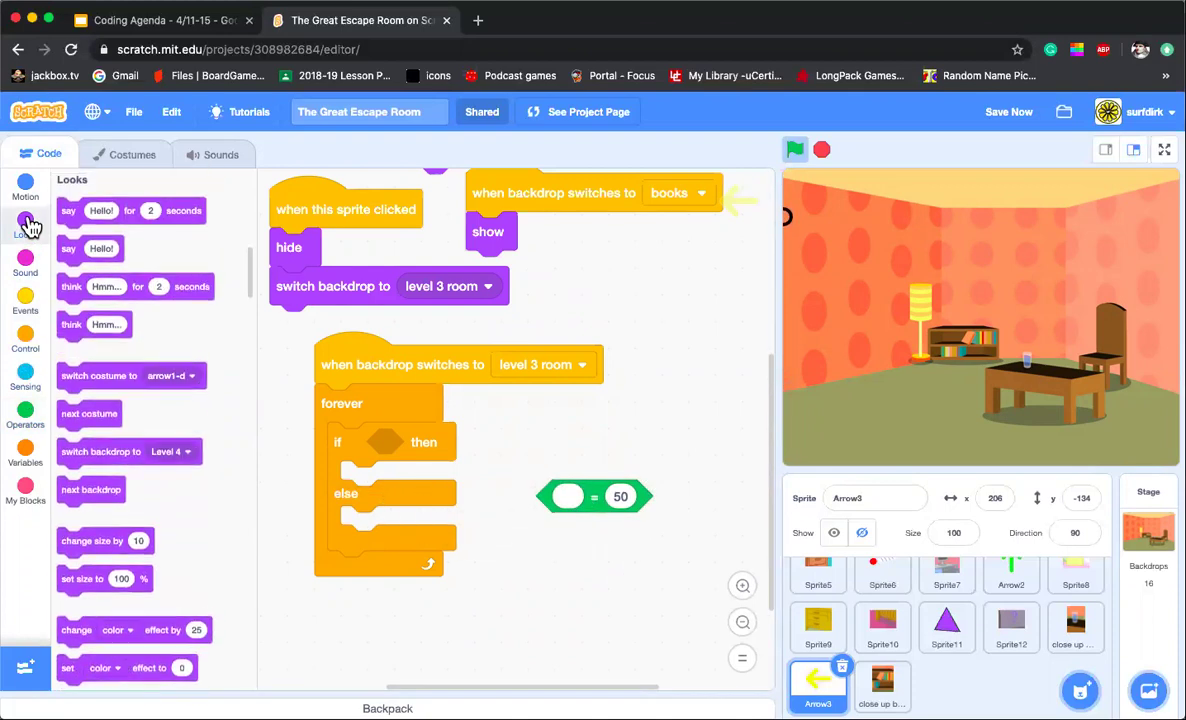
pyautogui.scroll(-8, 157, 578)
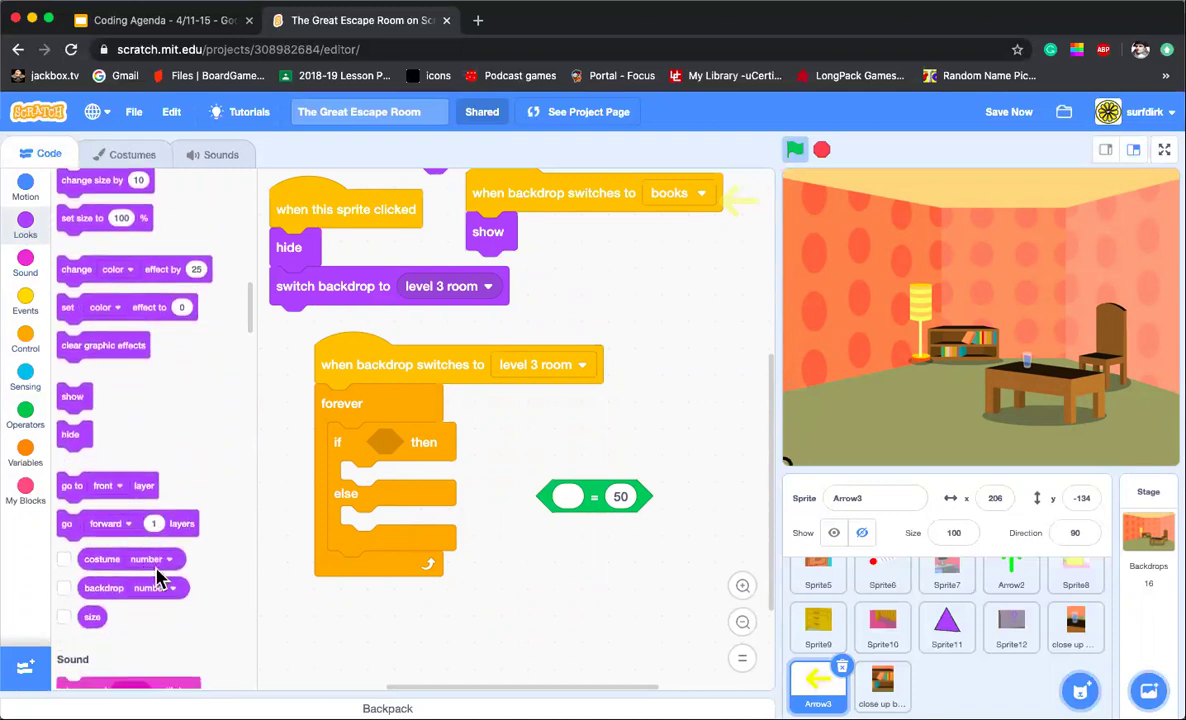
pyautogui.moveTo(120, 532); pyautogui.dragTo(470, 433)
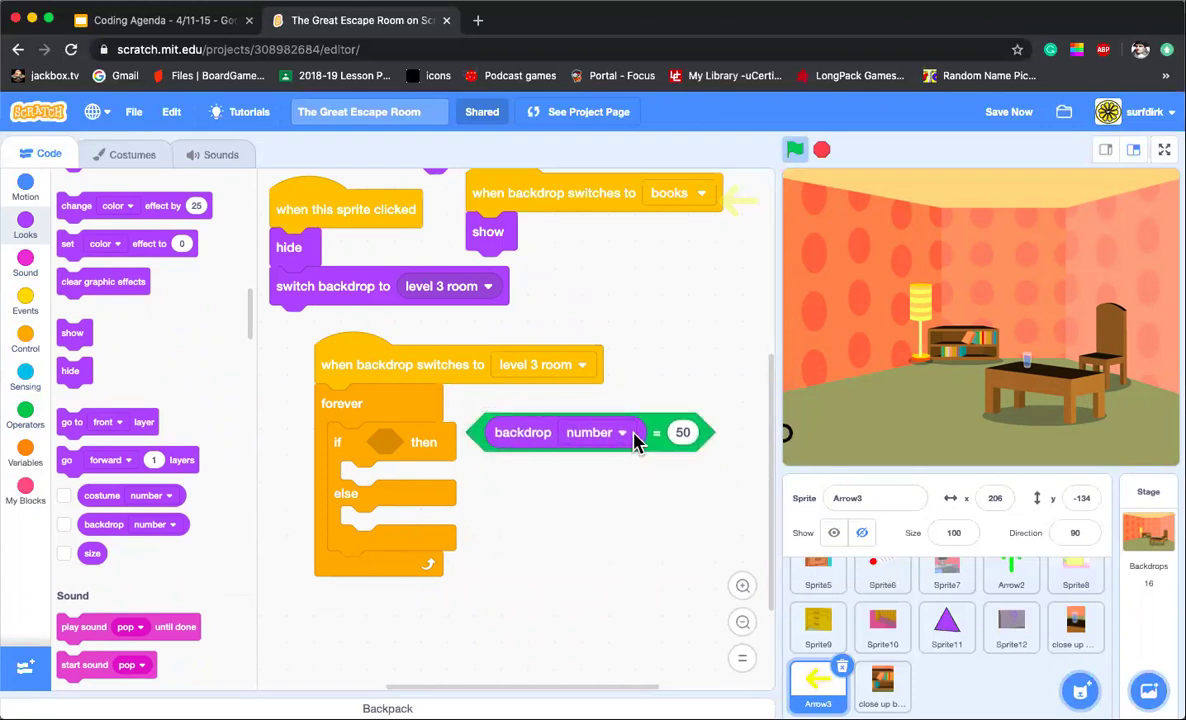
pyautogui.click(622, 436)
pyautogui.click(590, 507)
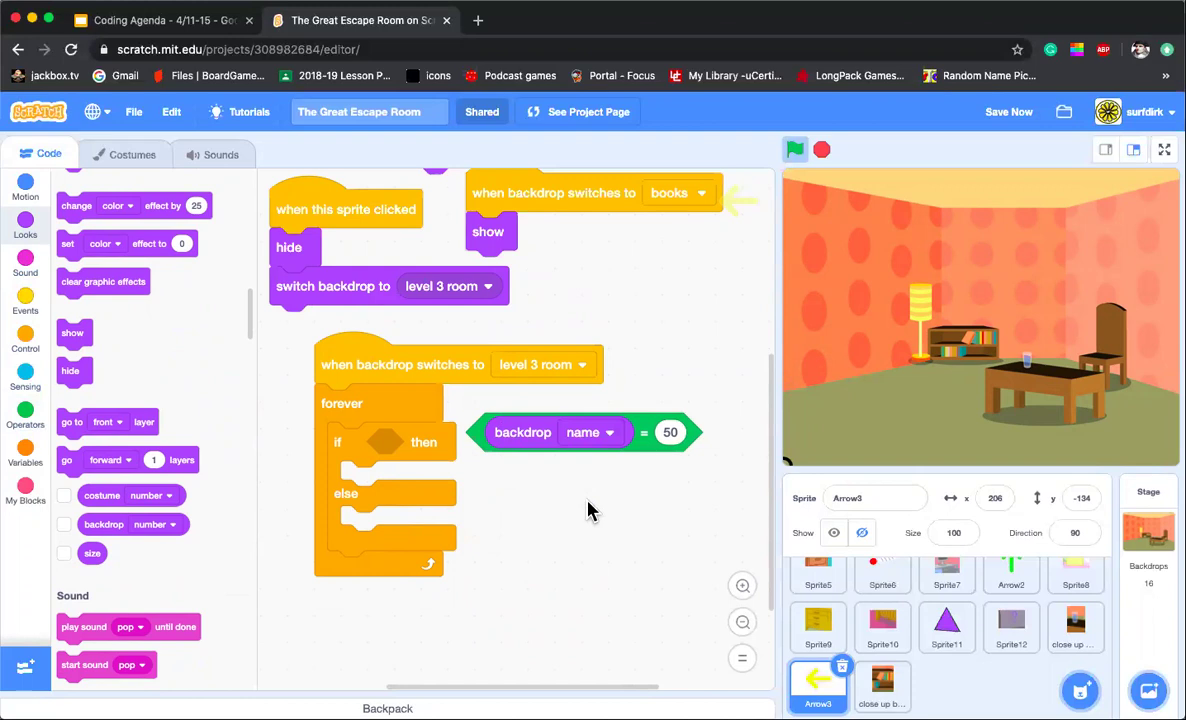
# Step: Check the level 3 room backdrop's exact name in the Stage's backdrop list, and return to Arrow3's scripts
pyautogui.click(671, 432)
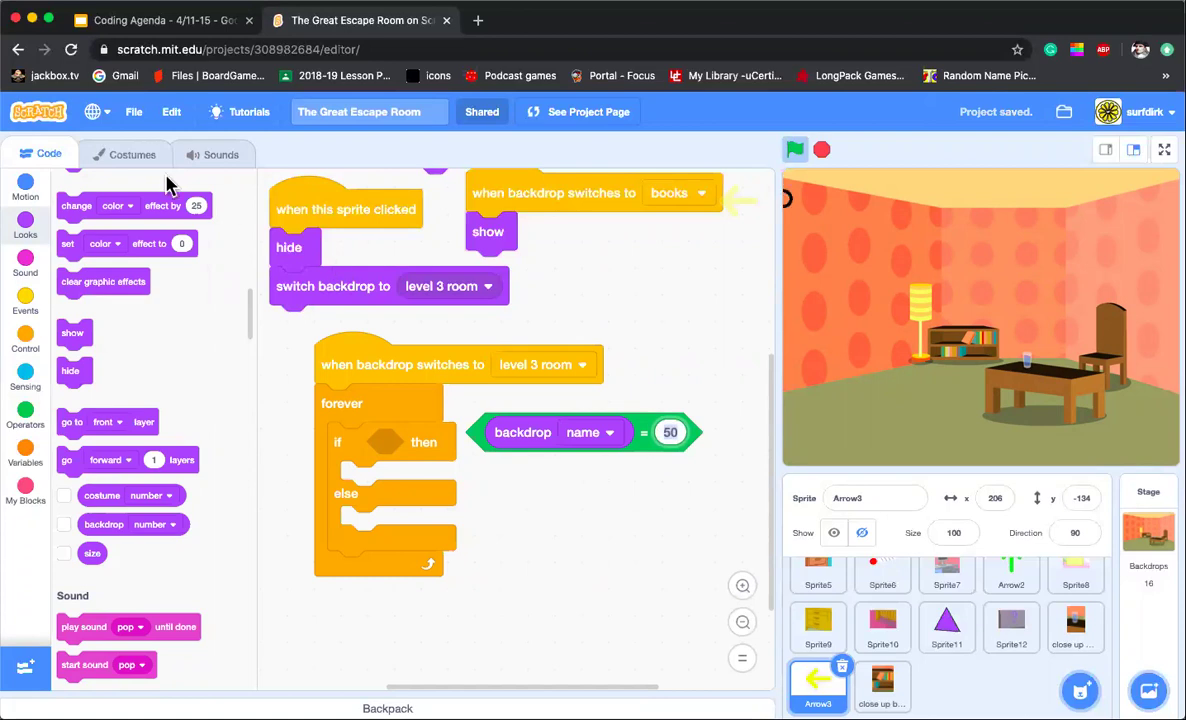
pyautogui.click(1148, 530)
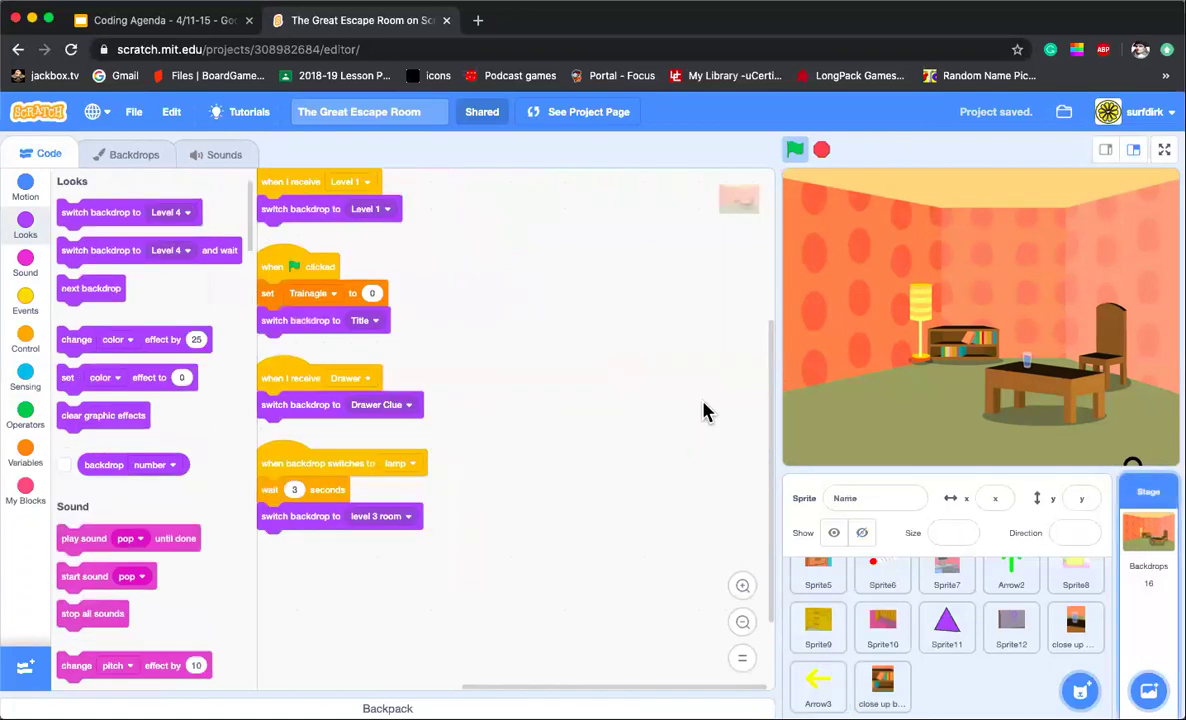
pyautogui.click(137, 158)
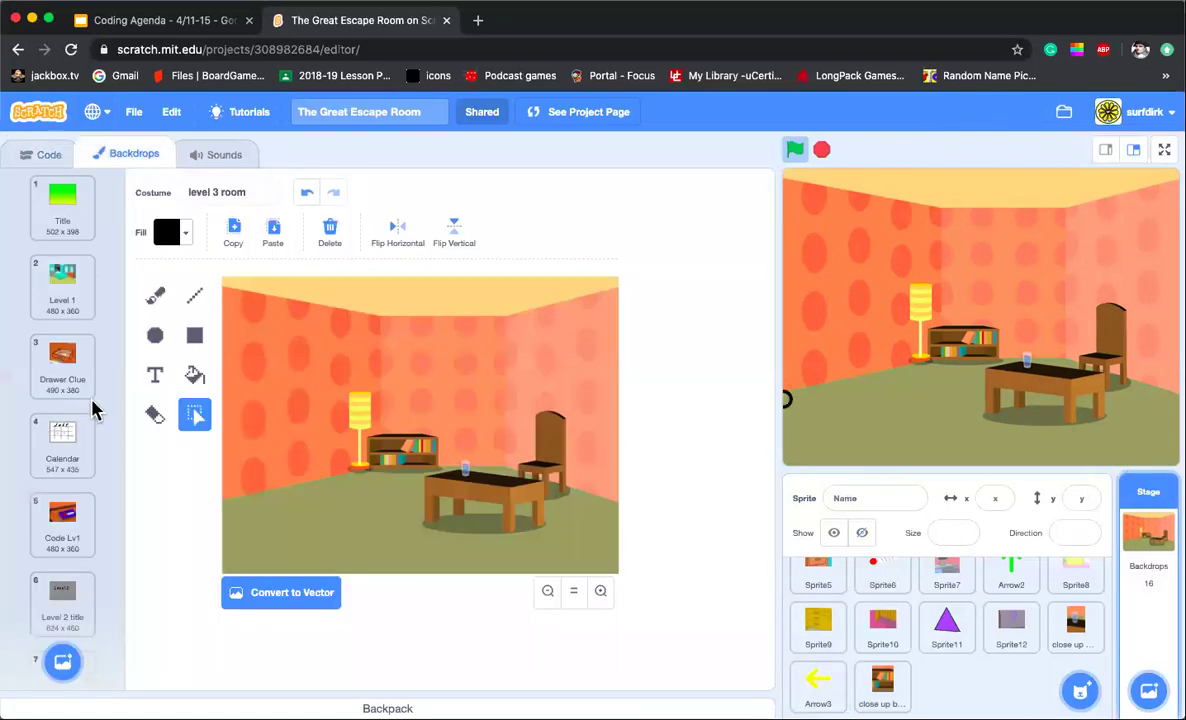
pyautogui.scroll(-5, 74, 527)
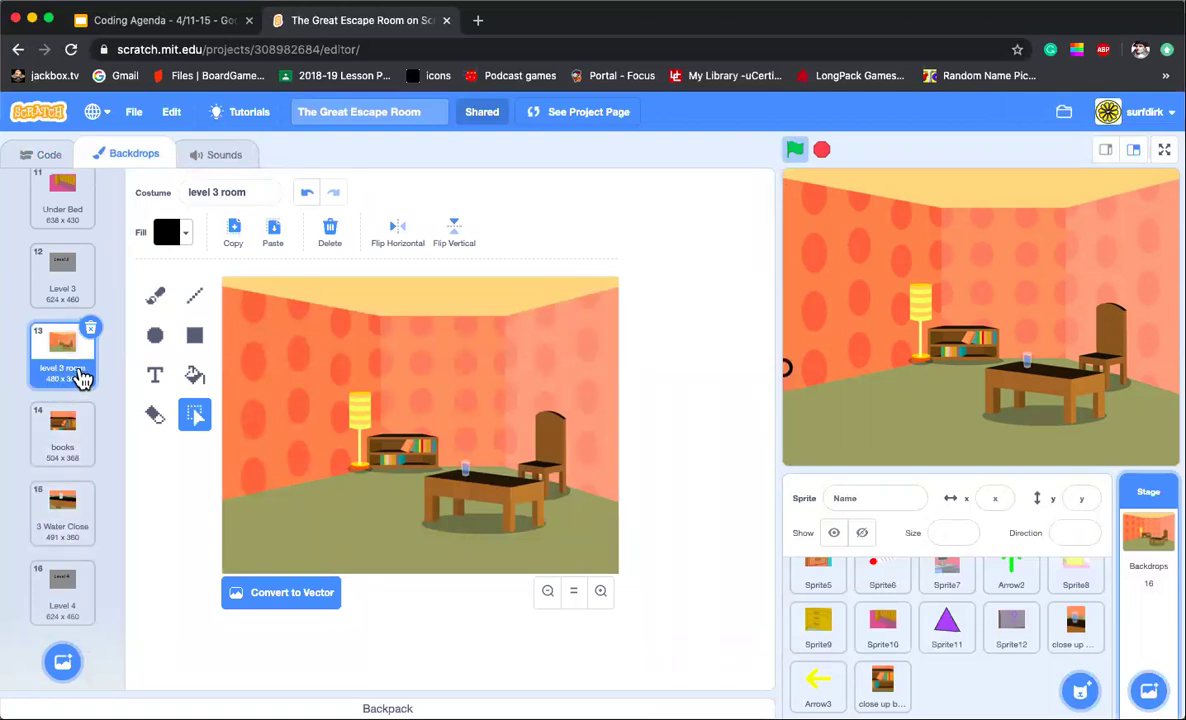
pyautogui.click(880, 685)
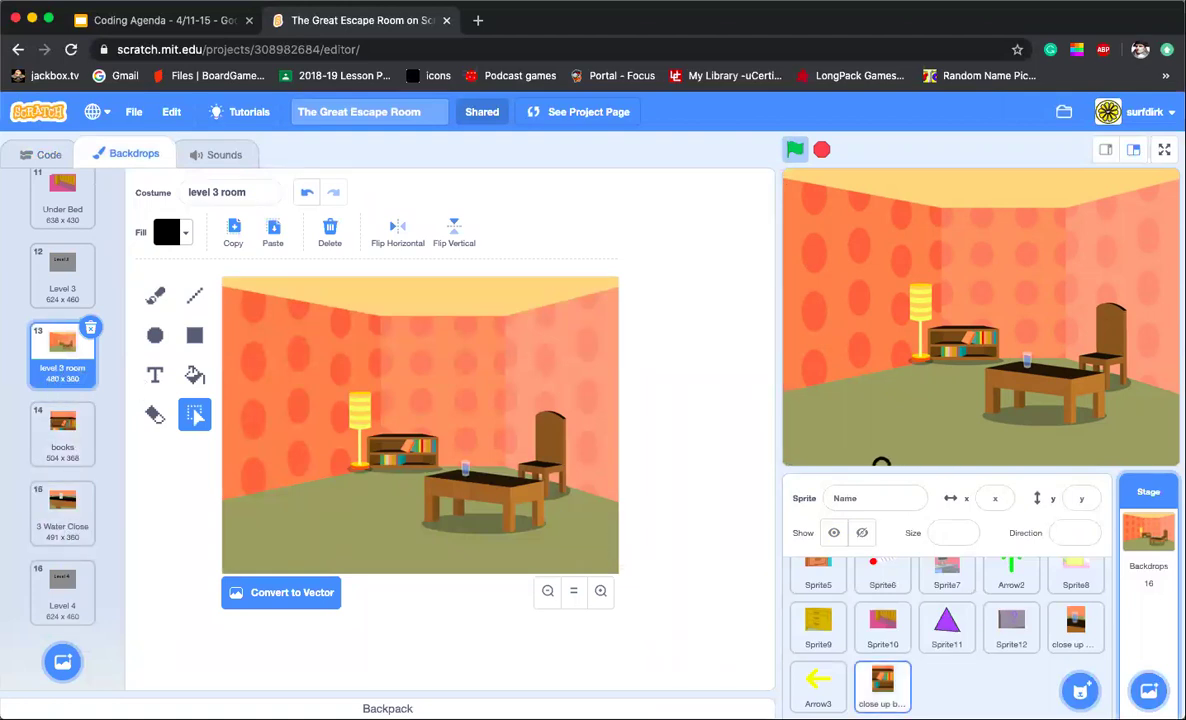
pyautogui.click(24, 155)
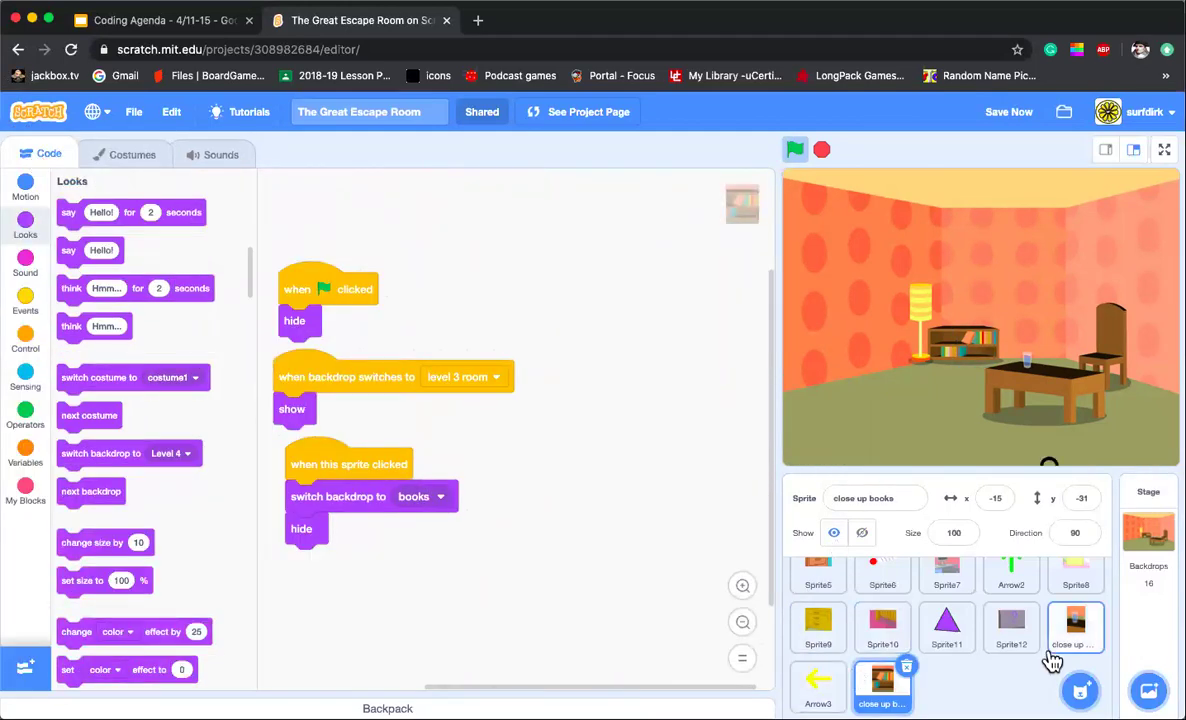
pyautogui.click(1093, 640)
pyautogui.click(818, 683)
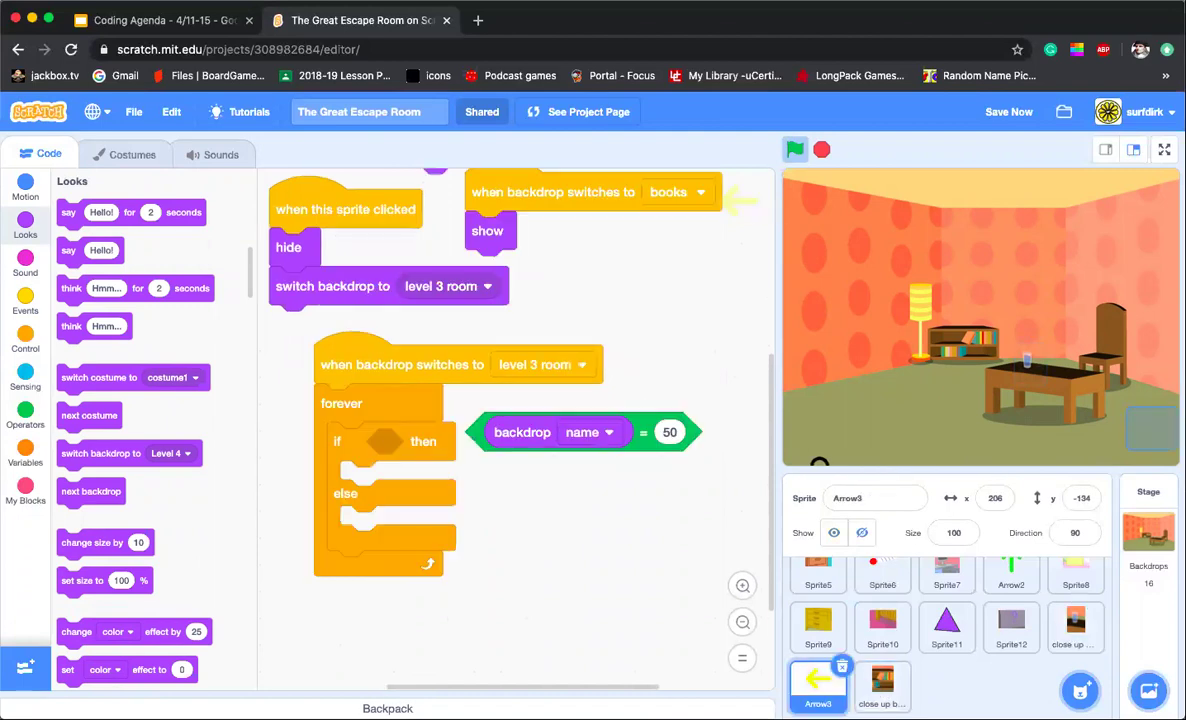
# Step: Insert the backdrop name comparison as the if-else condition in the forever loop and set its compared value to "level 3 room"
pyautogui.moveTo(357, 357); pyautogui.dragTo(330, 363)
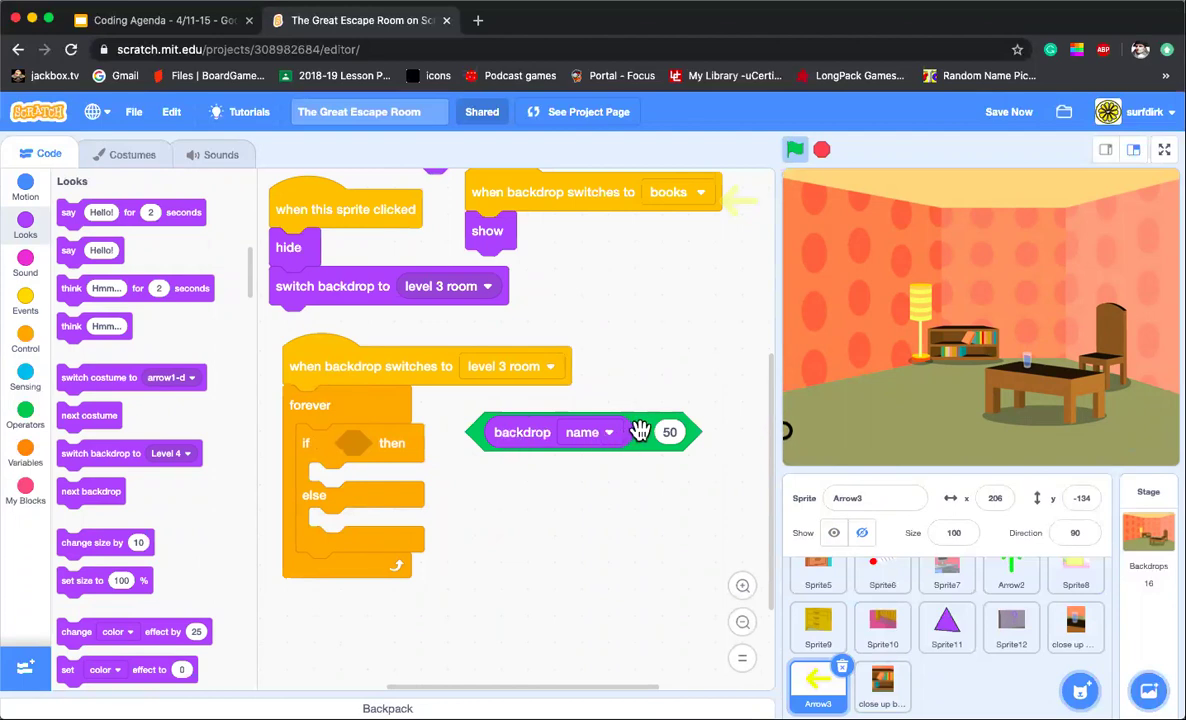
pyautogui.moveTo(643, 428); pyautogui.dragTo(535, 445)
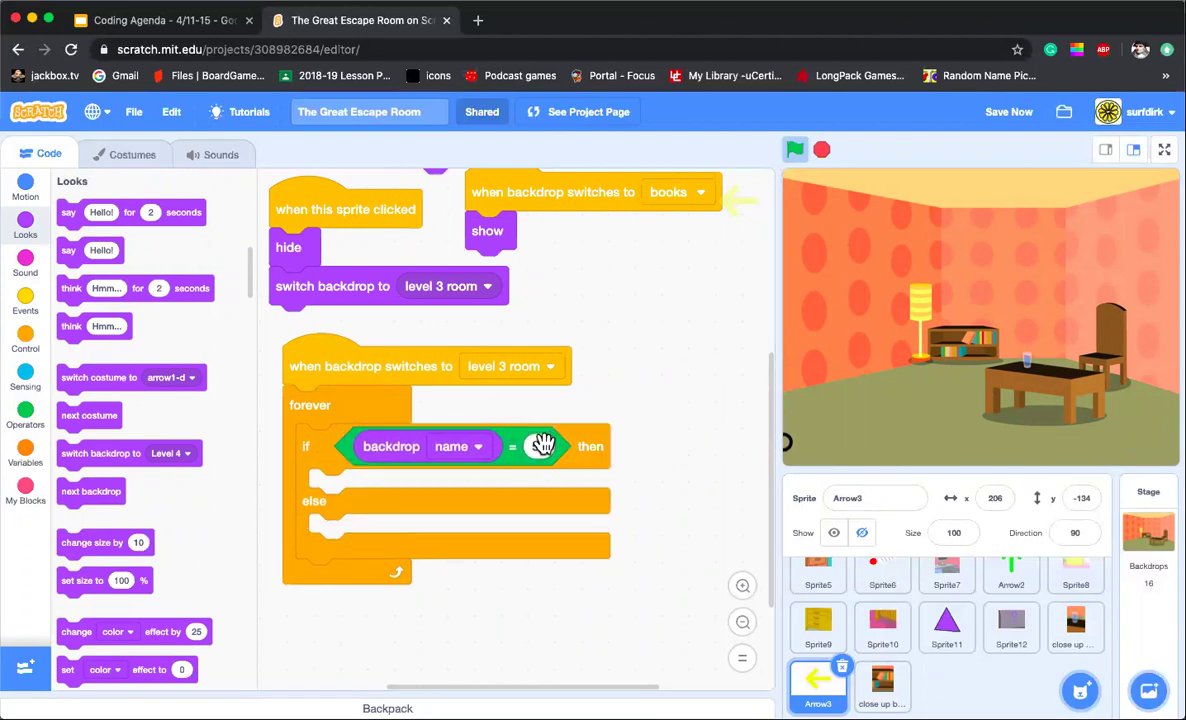
pyautogui.write('level 3 r')
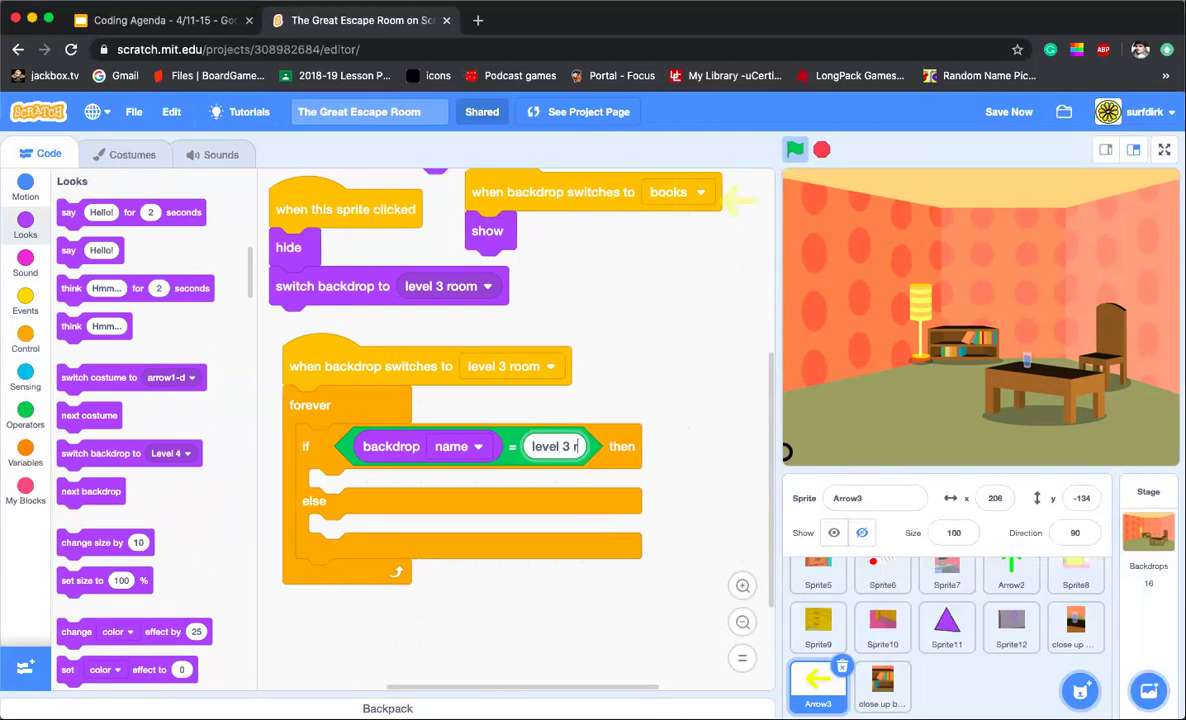
pyautogui.write('oom')
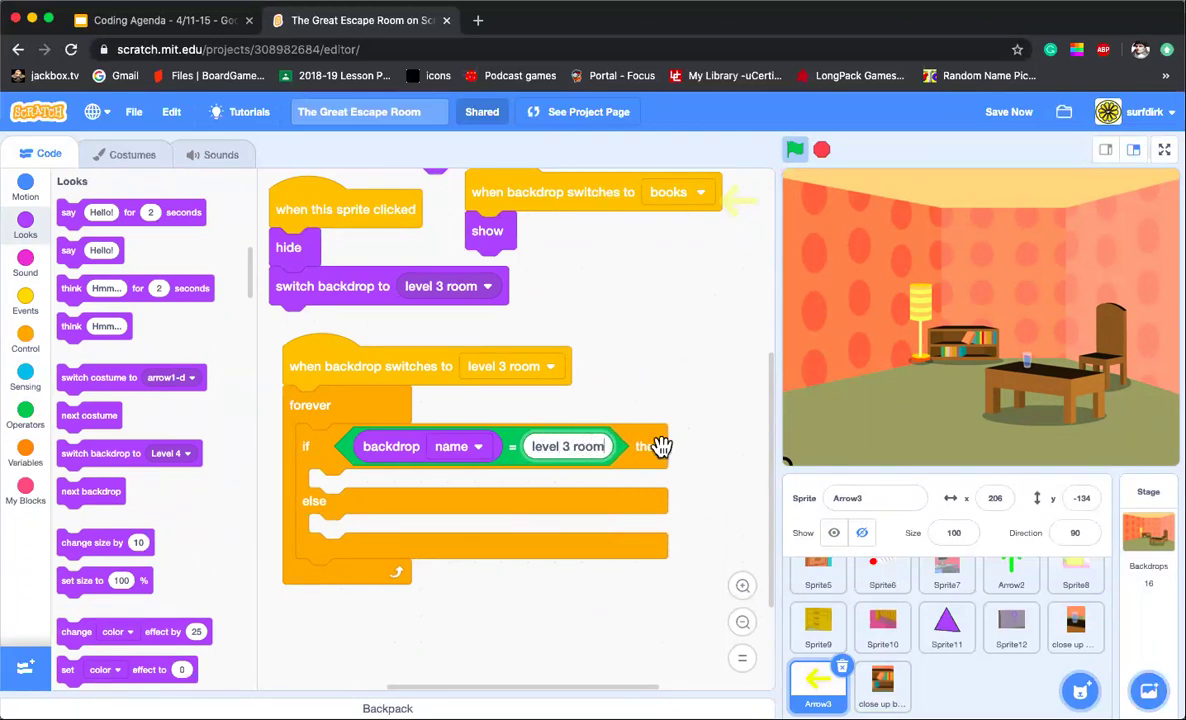
pyautogui.scroll(1, 135, 528)
pyautogui.scroll(-5, 135, 528)
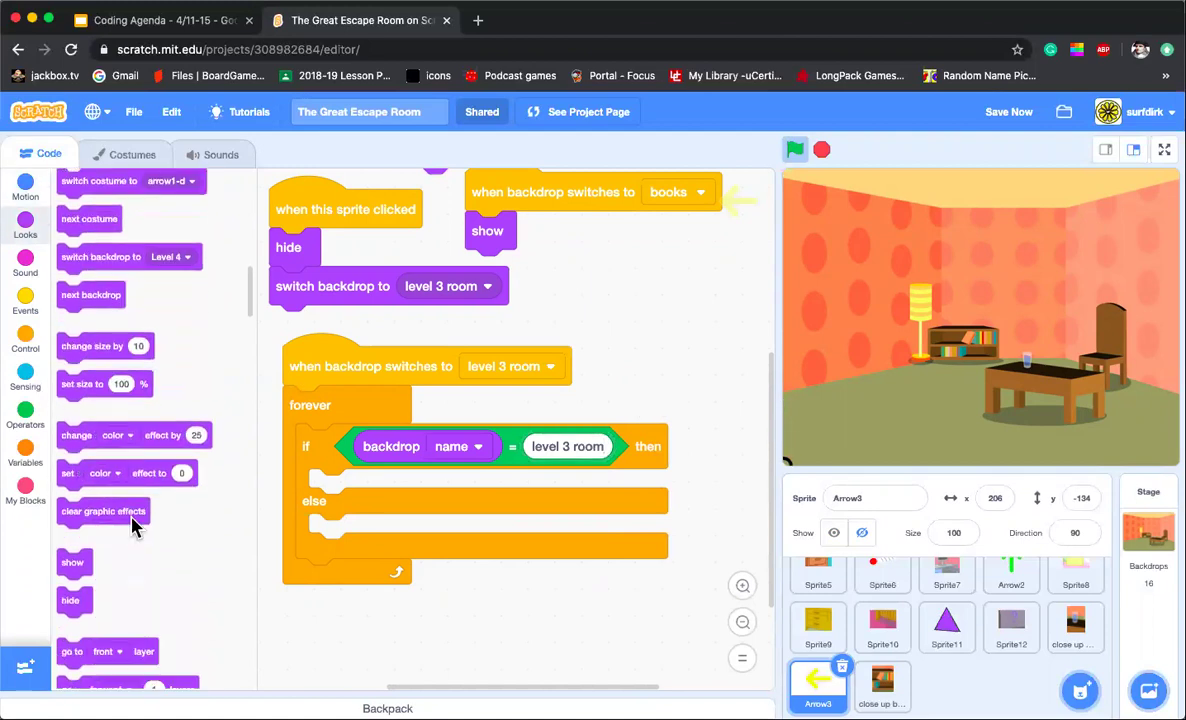
# Step: Put a show block in the if branch and a hide block in the else branch of the backdrop check
pyautogui.moveTo(66, 545); pyautogui.dragTo(325, 487)
pyautogui.moveTo(73, 583); pyautogui.dragTo(331, 552)
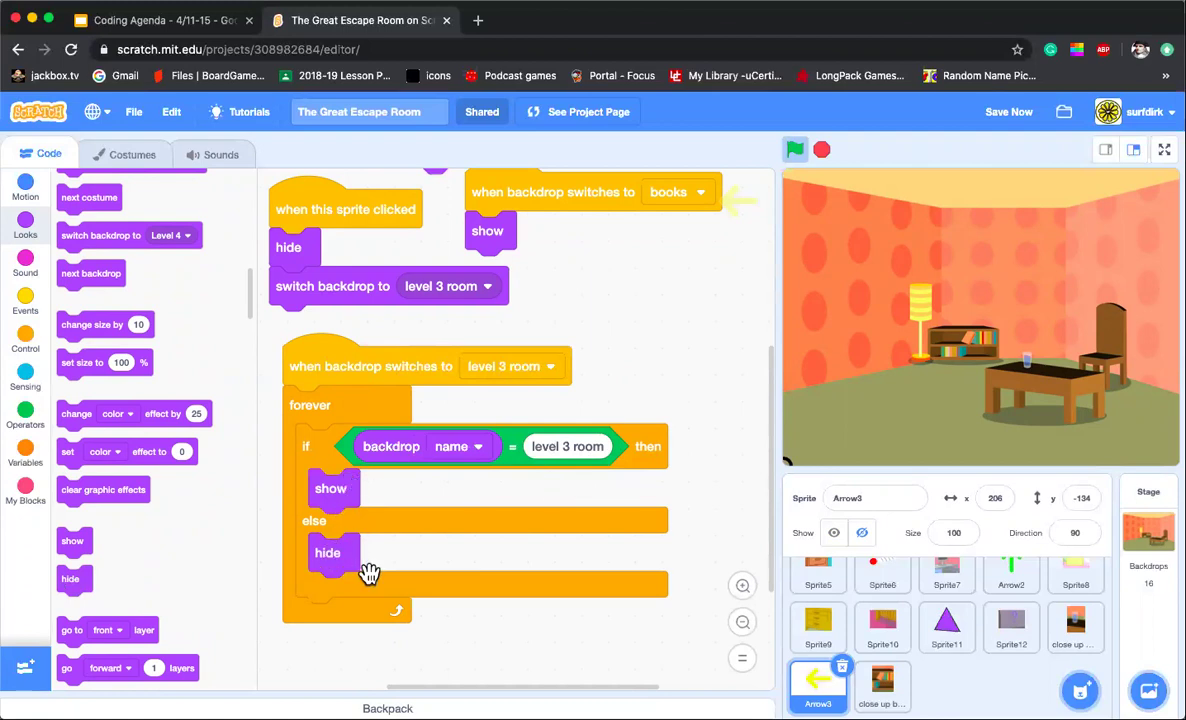
pyautogui.scroll(-2, 685, 628)
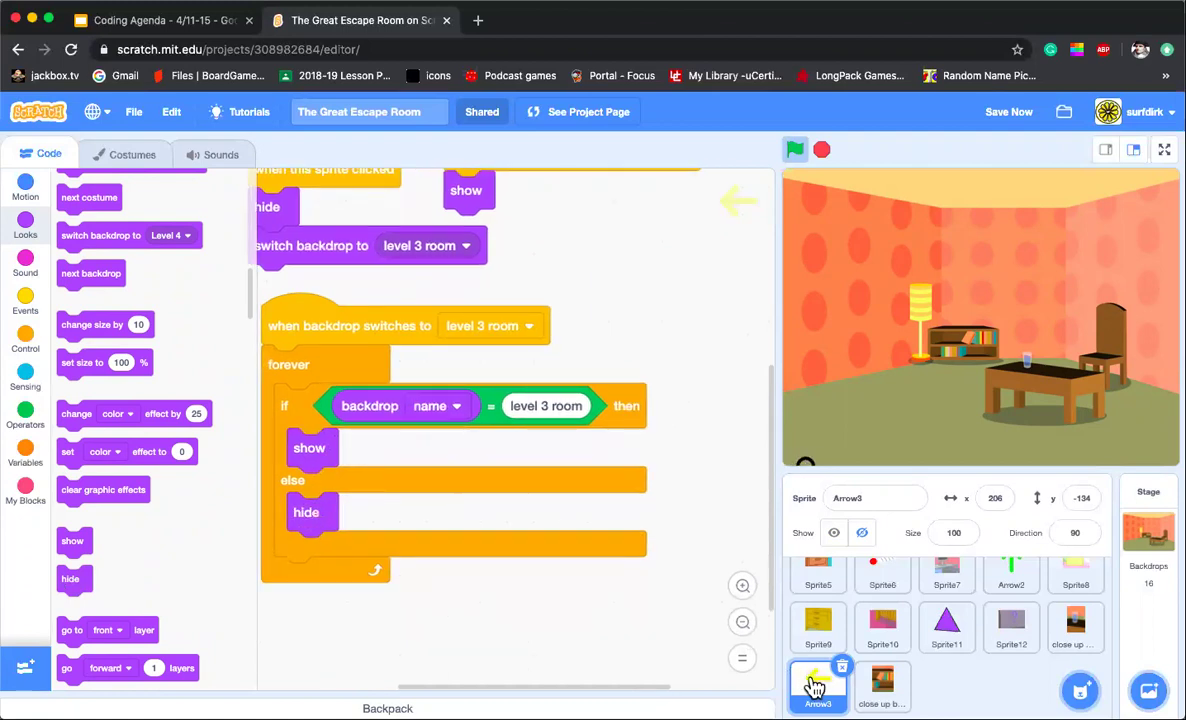
# Step: Copy the level 3 room visibility script from Arrow3 to the books and water close-up sprites, and remove it from Arrow3
pyautogui.moveTo(308, 322); pyautogui.dragTo(882, 684)
pyautogui.moveTo(312, 328); pyautogui.dragTo(1090, 636)
pyautogui.moveTo(392, 328); pyautogui.dragTo(136, 330)
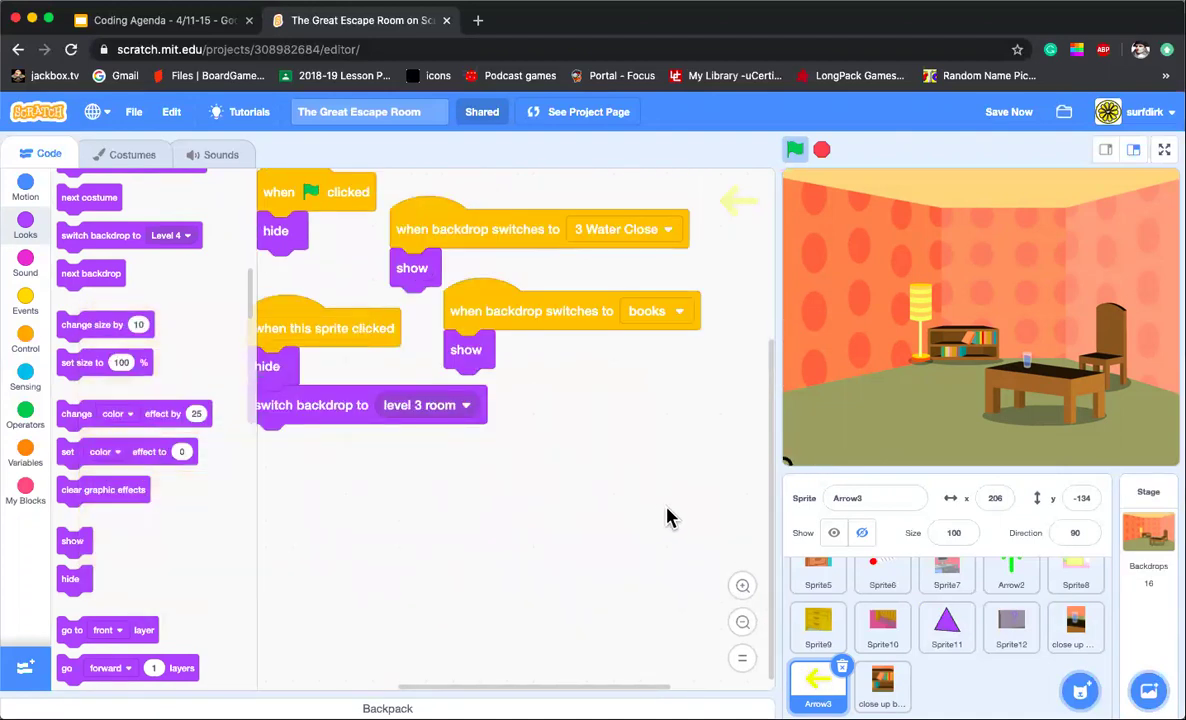
# Step: Select the close up water sprite and test the water and books close-ups and the back arrow on the stage
pyautogui.click(1077, 622)
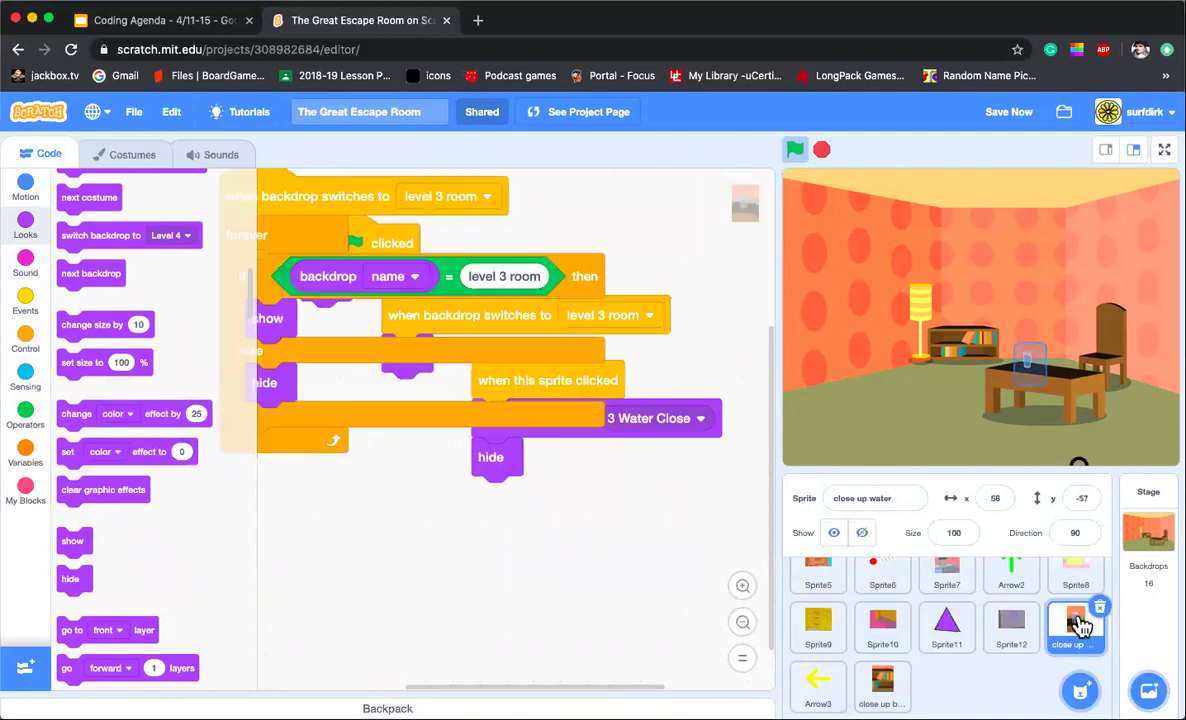
pyautogui.click(1031, 365)
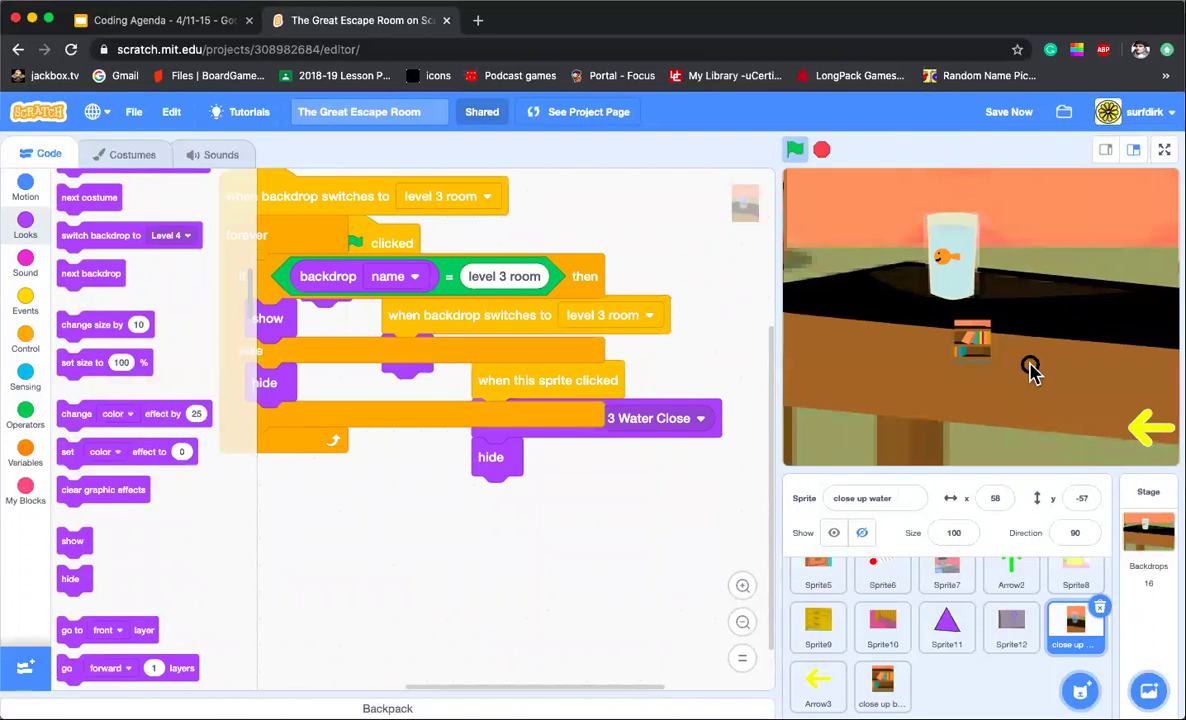
pyautogui.click(1146, 430)
pyautogui.click(975, 344)
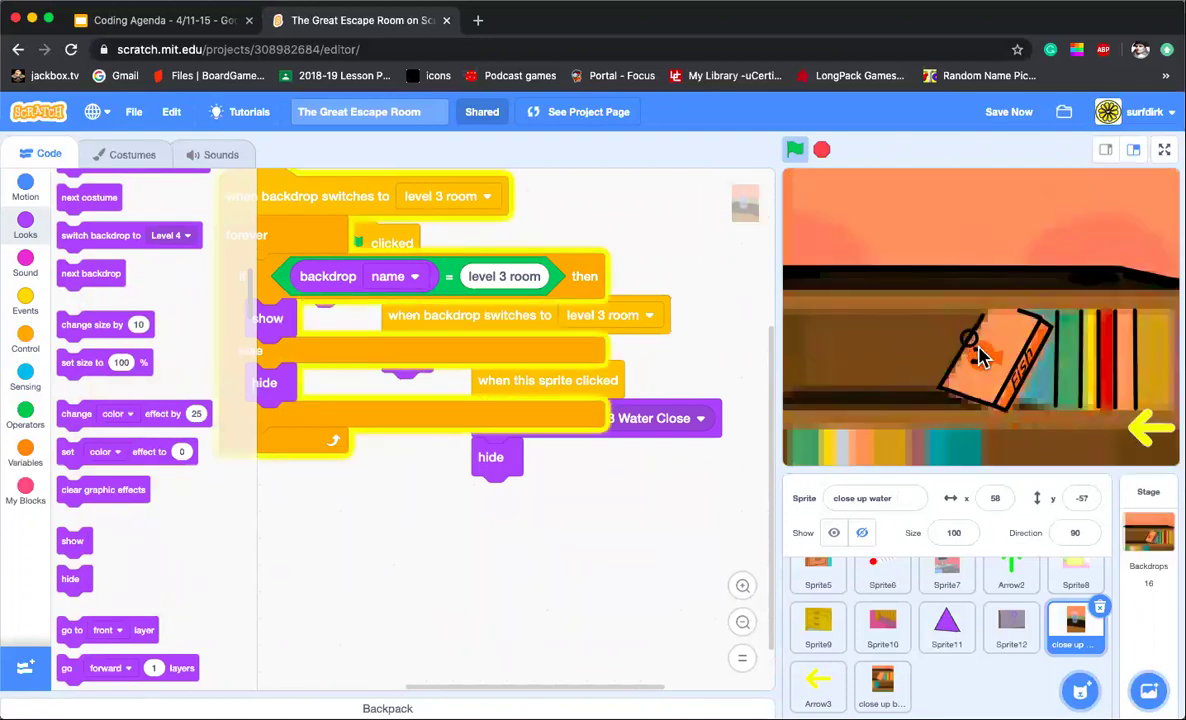
pyautogui.click(1143, 432)
pyautogui.click(1033, 373)
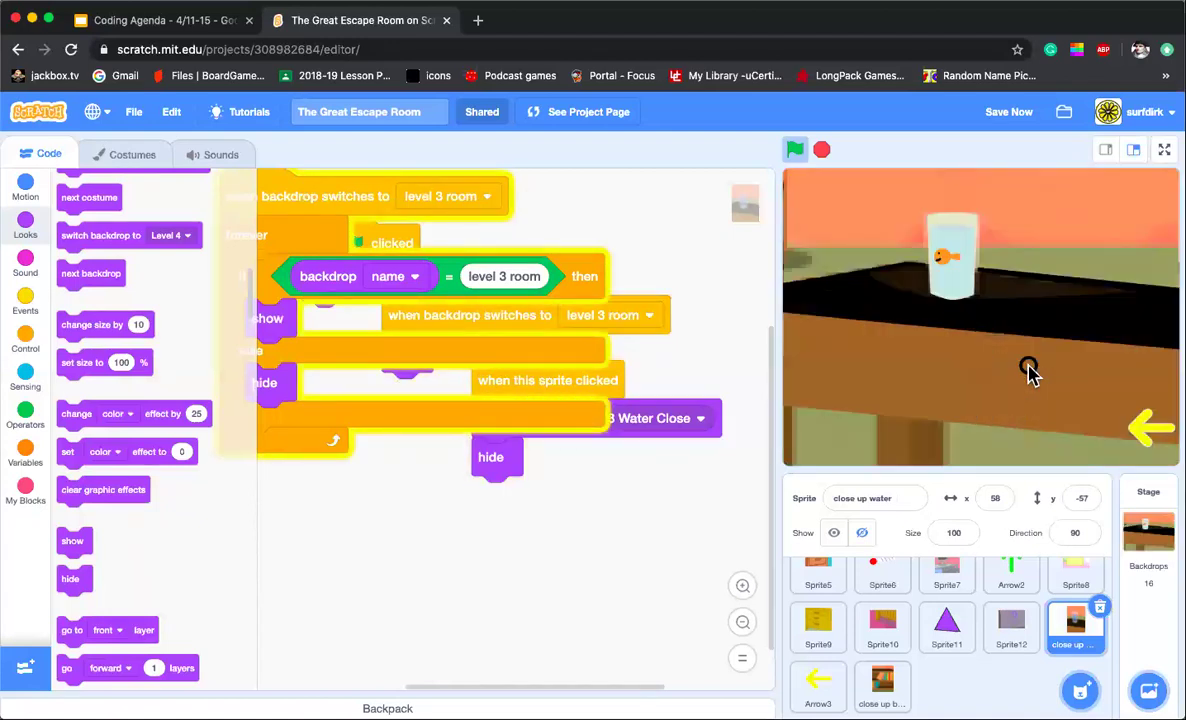
# Step: Rearrange the overlapping scripts of close up water, with the copied forever script below the others
pyautogui.hscroll(-2, 427, 368)
pyautogui.moveTo(343, 225); pyautogui.dragTo(340, 440)
pyautogui.moveTo(440, 240); pyautogui.dragTo(365, 219)
pyautogui.moveTo(516, 304); pyautogui.dragTo(498, 211)
pyautogui.moveTo(617, 386); pyautogui.dragTo(577, 294)
# Step: Test the water and books close-ups with the back arrow again, and try the table and lamp in the room
pyautogui.click(1146, 426)
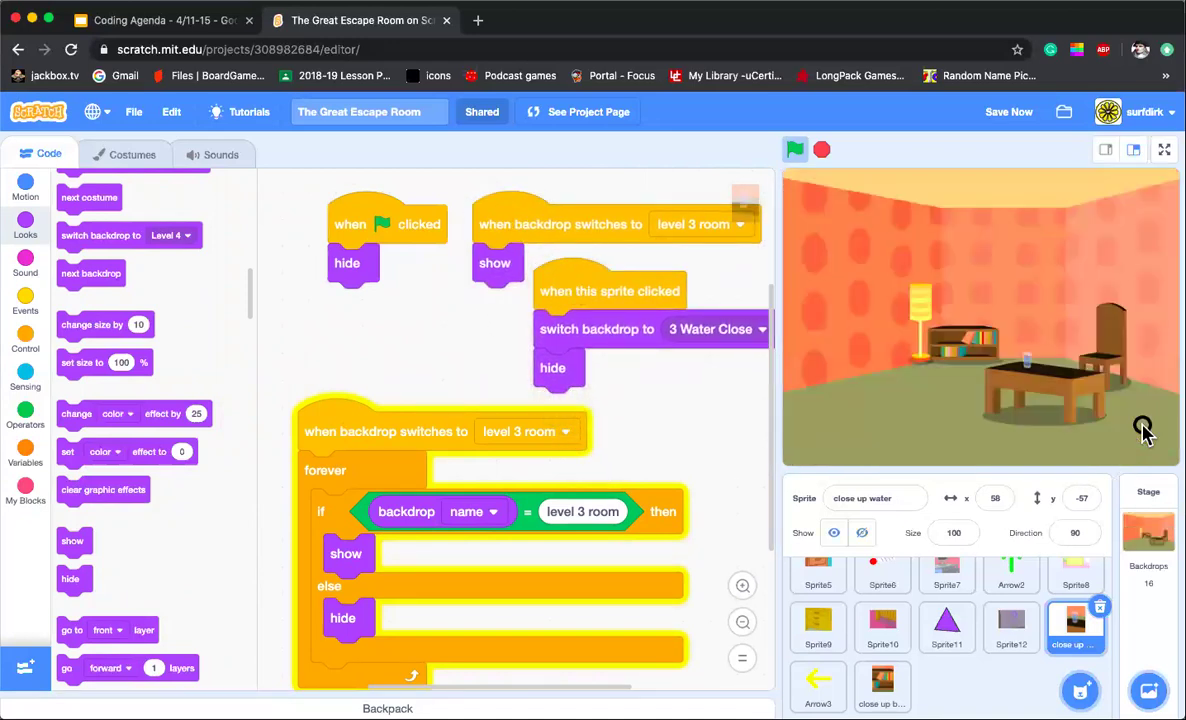
pyautogui.click(1030, 372)
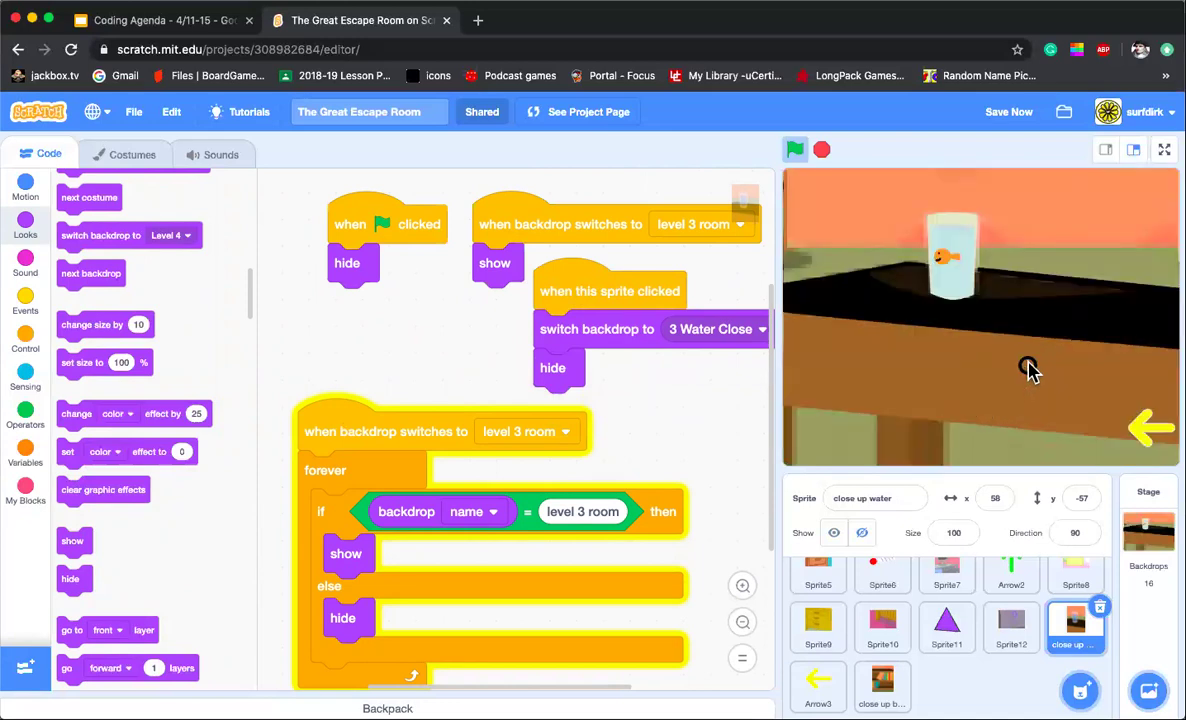
pyautogui.click(946, 260)
pyautogui.click(1145, 431)
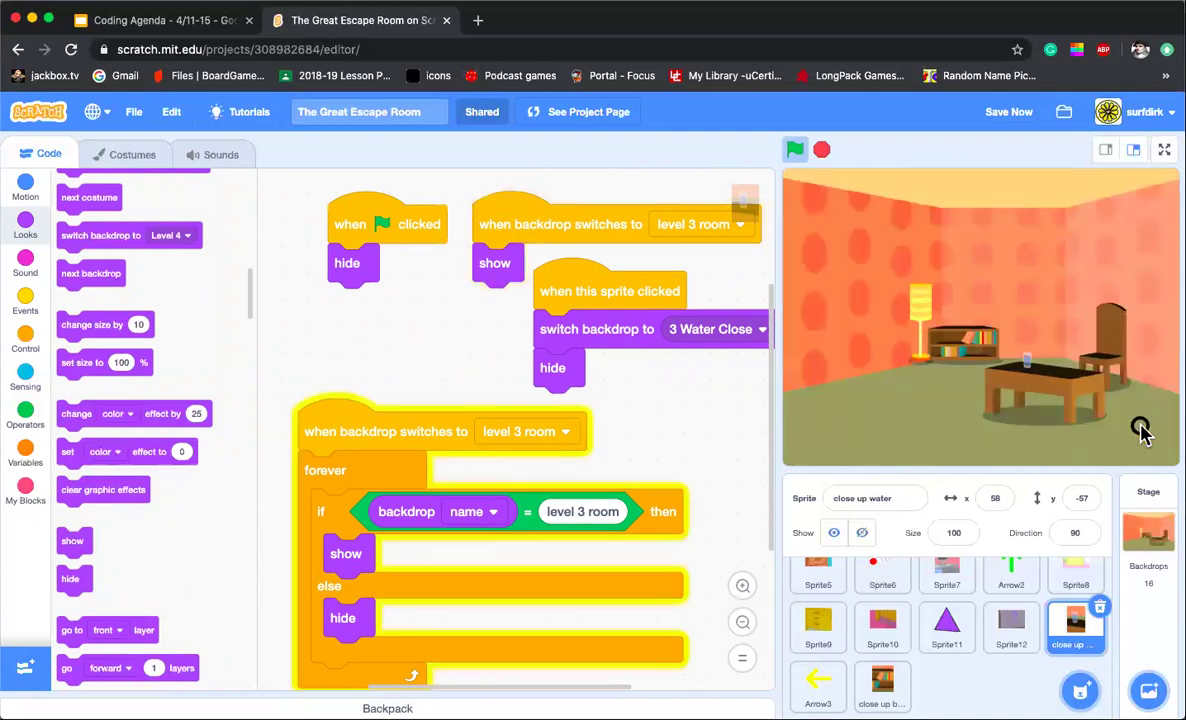
pyautogui.click(979, 347)
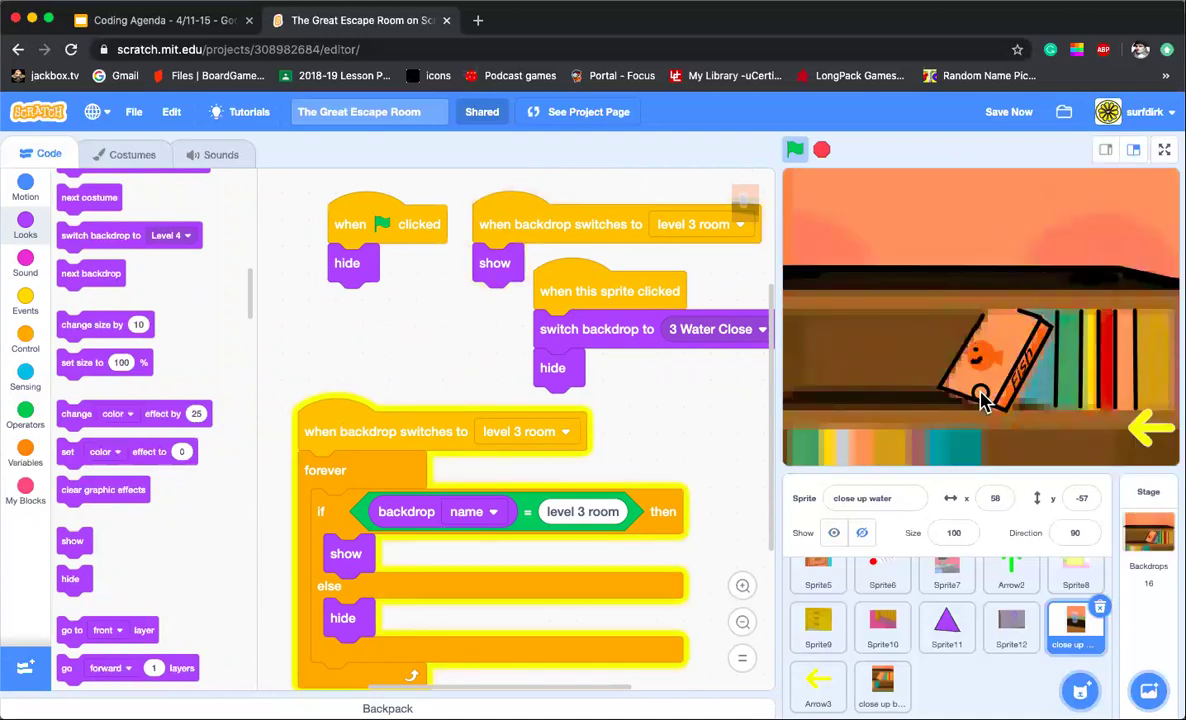
pyautogui.click(1145, 428)
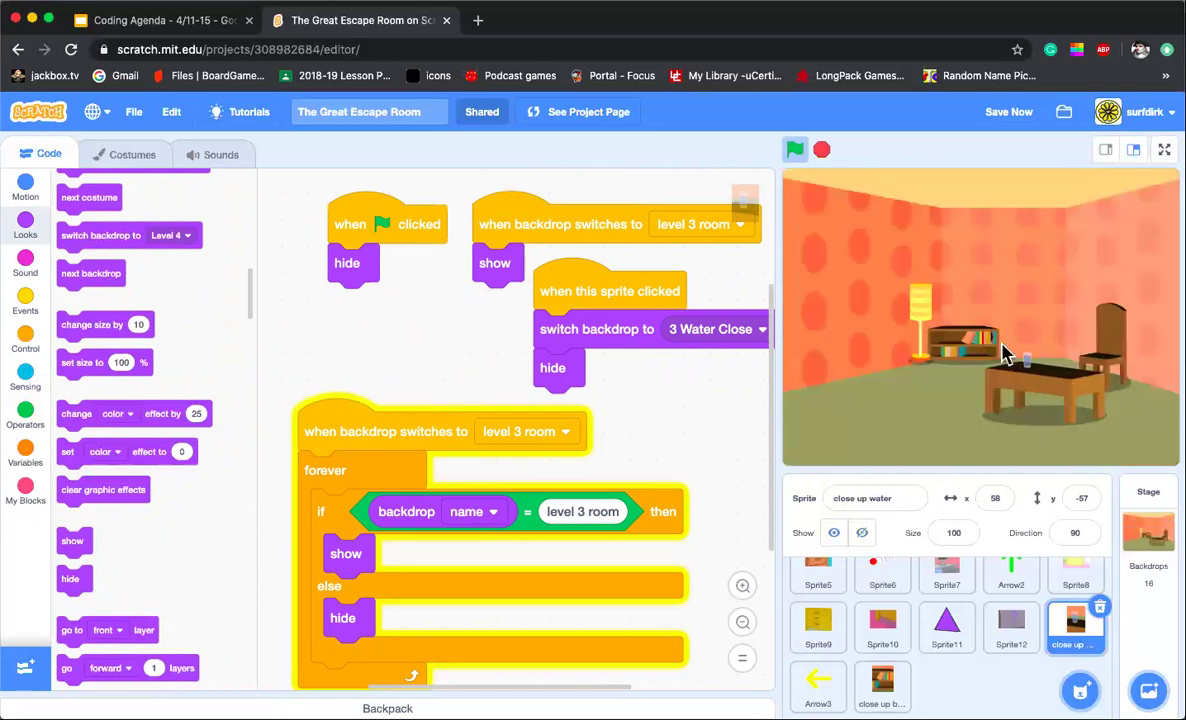
pyautogui.click(1049, 391)
pyautogui.click(921, 305)
# Step: Copy the yellow lampshade from the level 3 room backdrop artwork
pyautogui.click(1148, 535)
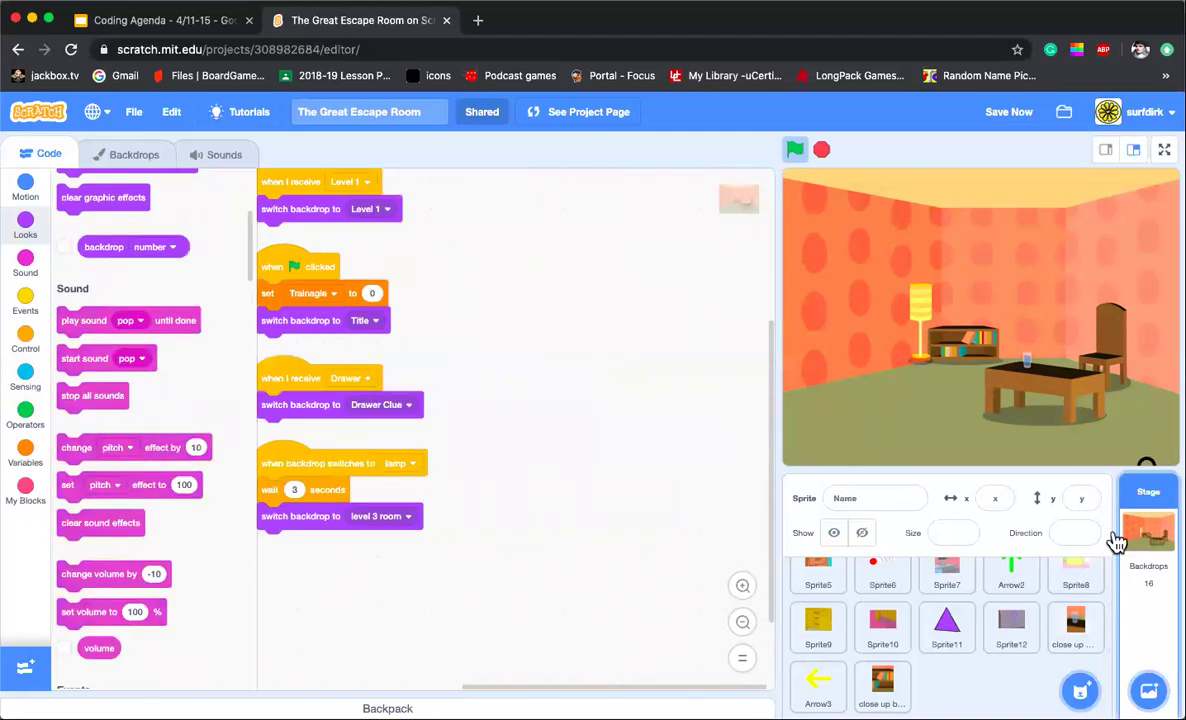
pyautogui.click(134, 158)
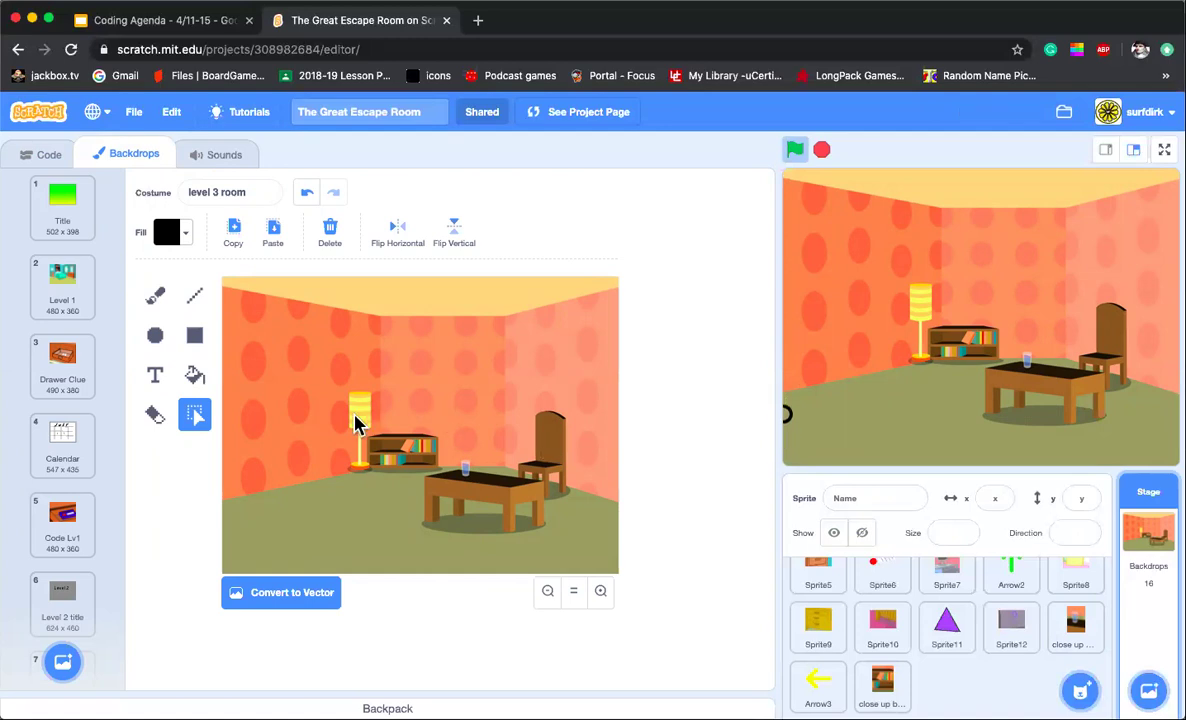
pyautogui.scroll(-10, 45, 545)
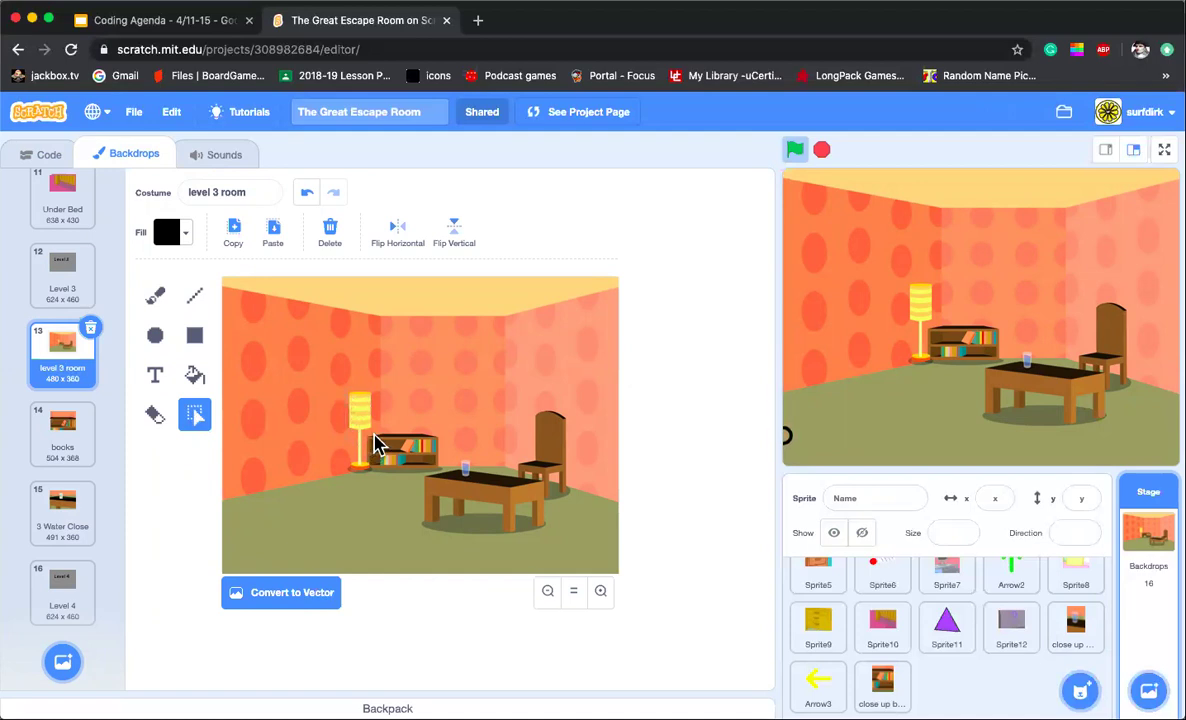
pyautogui.moveTo(343, 389); pyautogui.dragTo(377, 432)
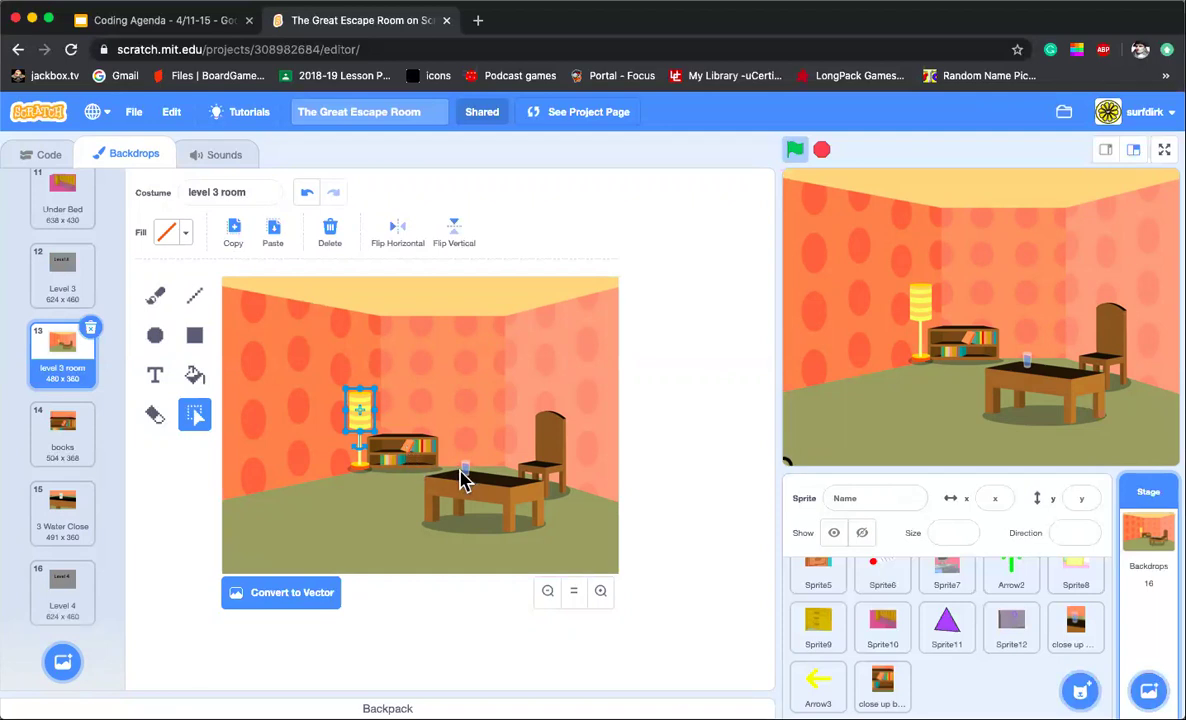
pyautogui.click(234, 232)
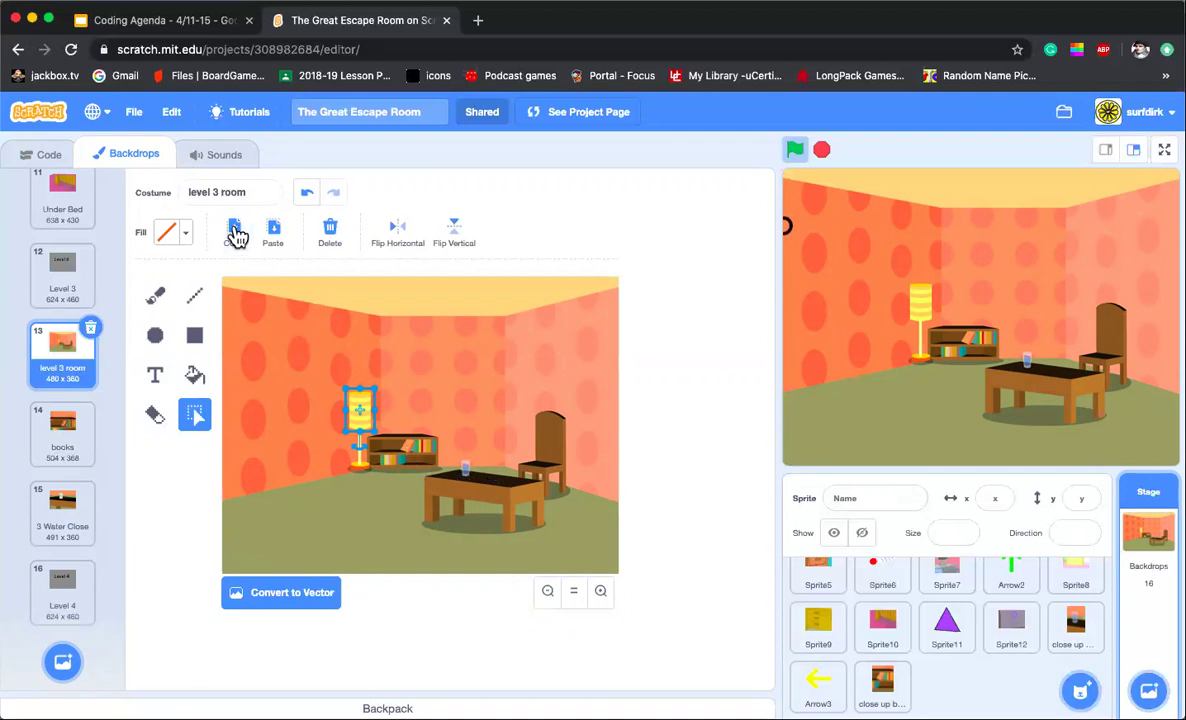
# Step: Create a new painted sprite and paste the lampshade into its costume, centred on the canvas
pyautogui.moveTo(1080, 690)
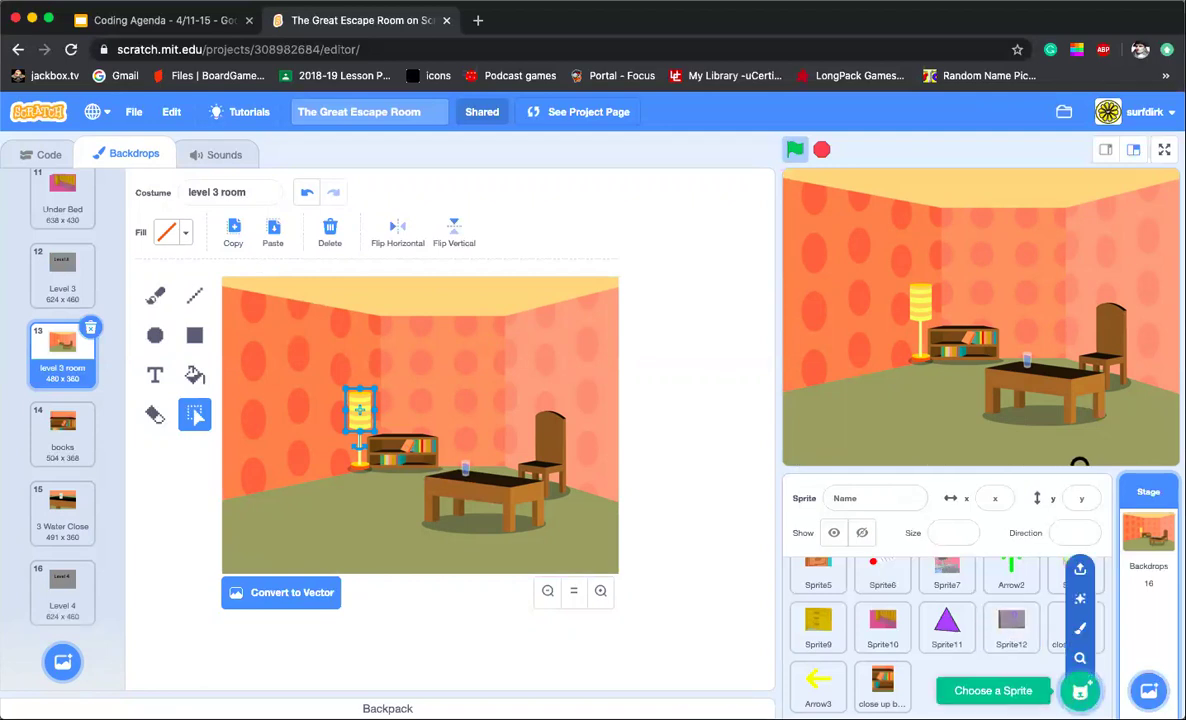
pyautogui.click(1081, 630)
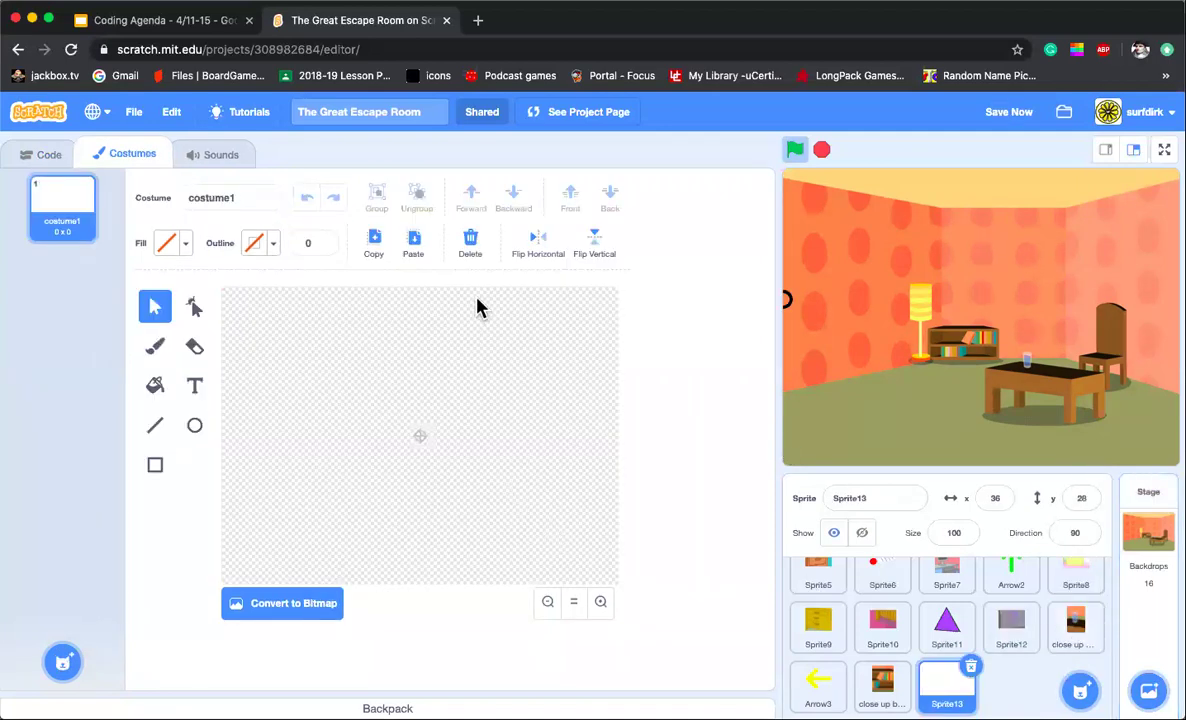
pyautogui.click(414, 243)
pyautogui.moveTo(365, 418); pyautogui.dragTo(419, 427)
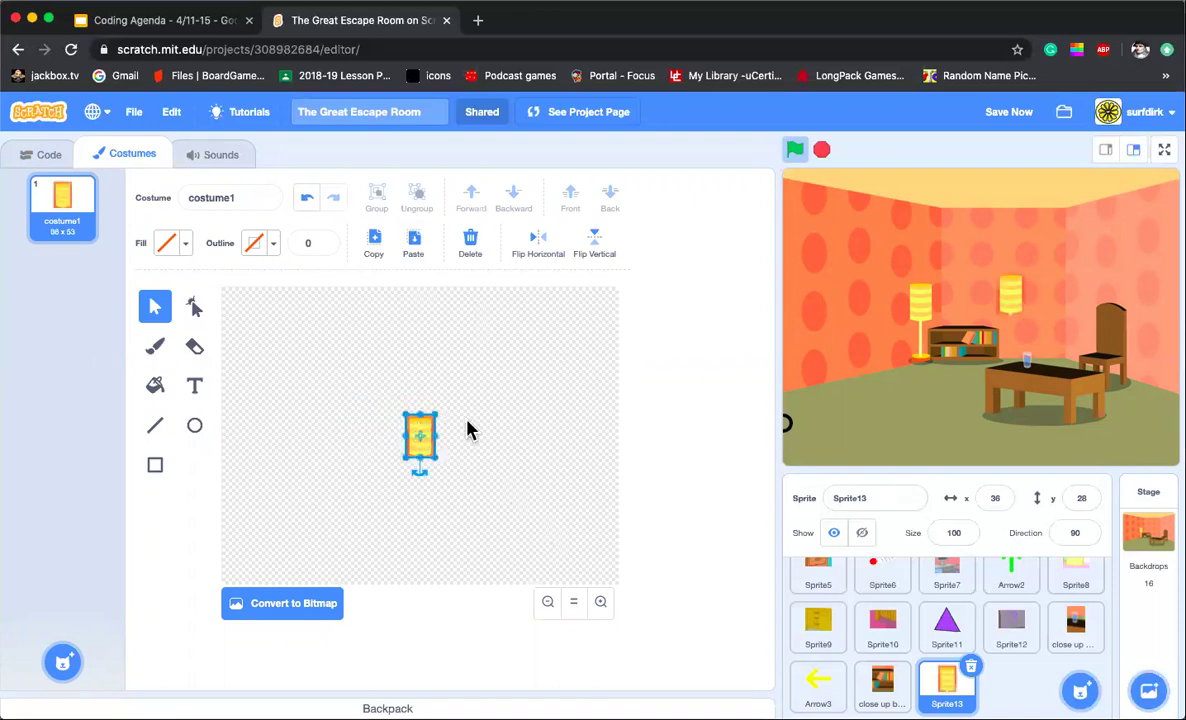
# Step: Position the lampshade sprite over the backdrop's lamp at x -71, y 16 and check its alignment up close
pyautogui.moveTo(1013, 308); pyautogui.dragTo(928, 320)
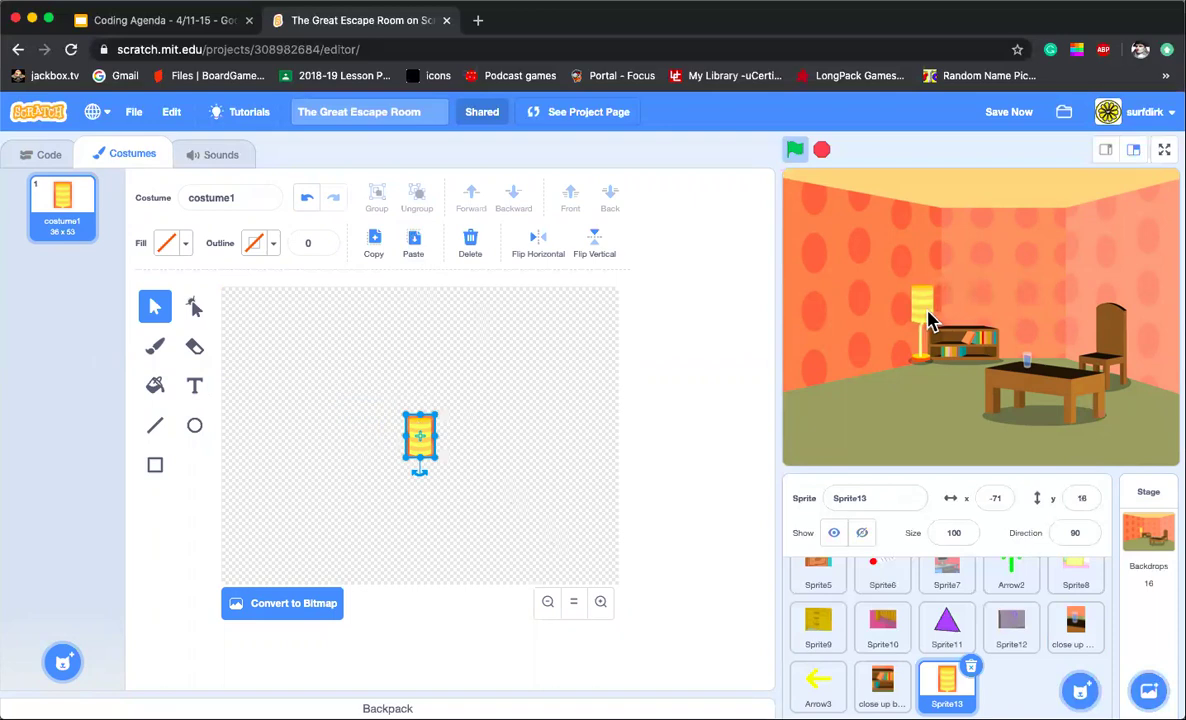
pyautogui.scroll(5, 953, 310)
pyautogui.scroll(1, 928, 334)
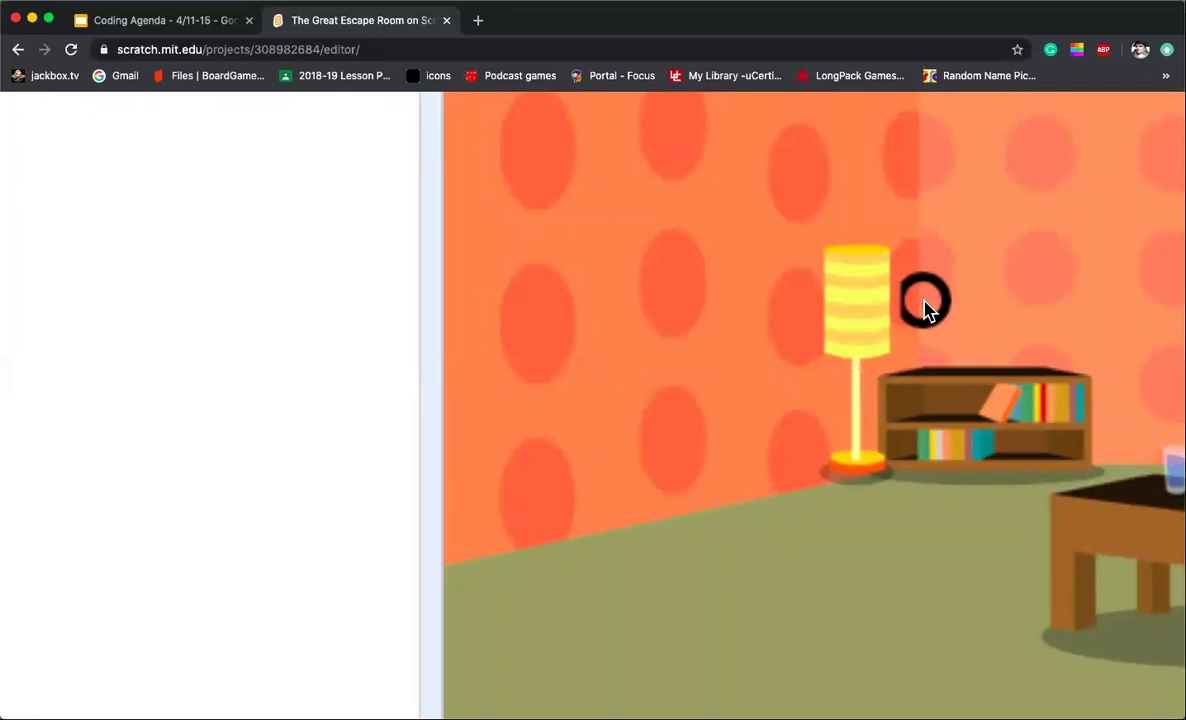
pyautogui.scroll(-5, 683, 315)
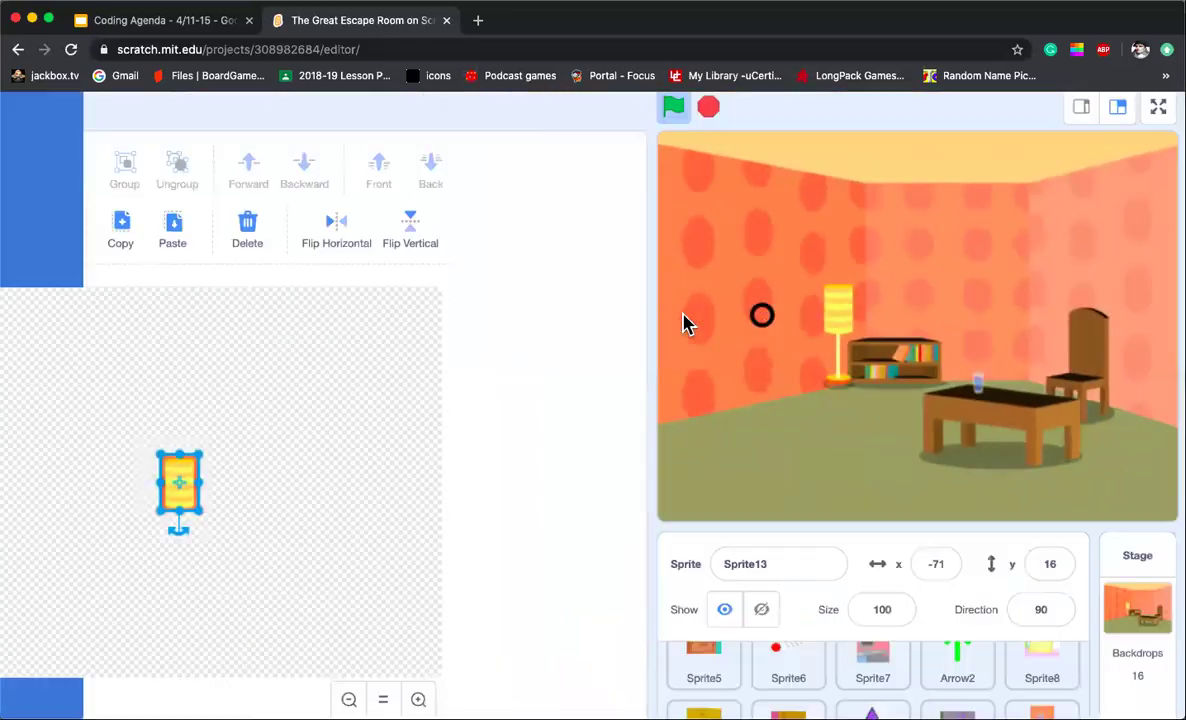
pyautogui.scroll(-1, 683, 315)
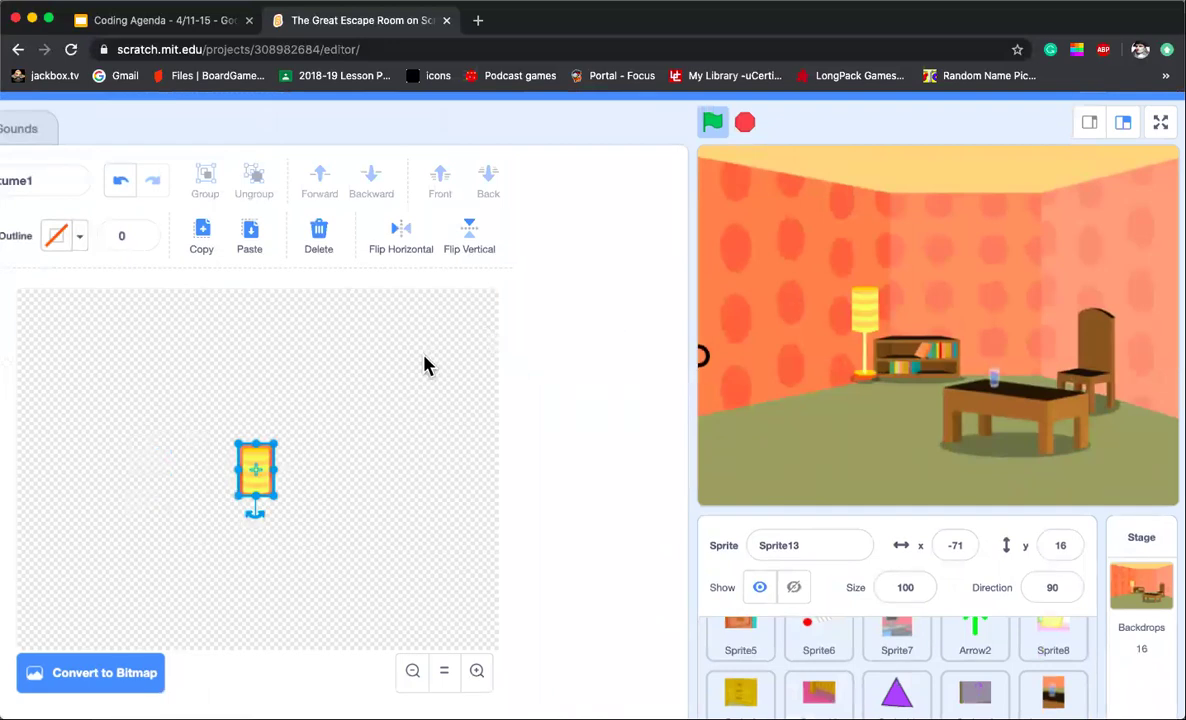
pyautogui.scroll(-2, 627, 405)
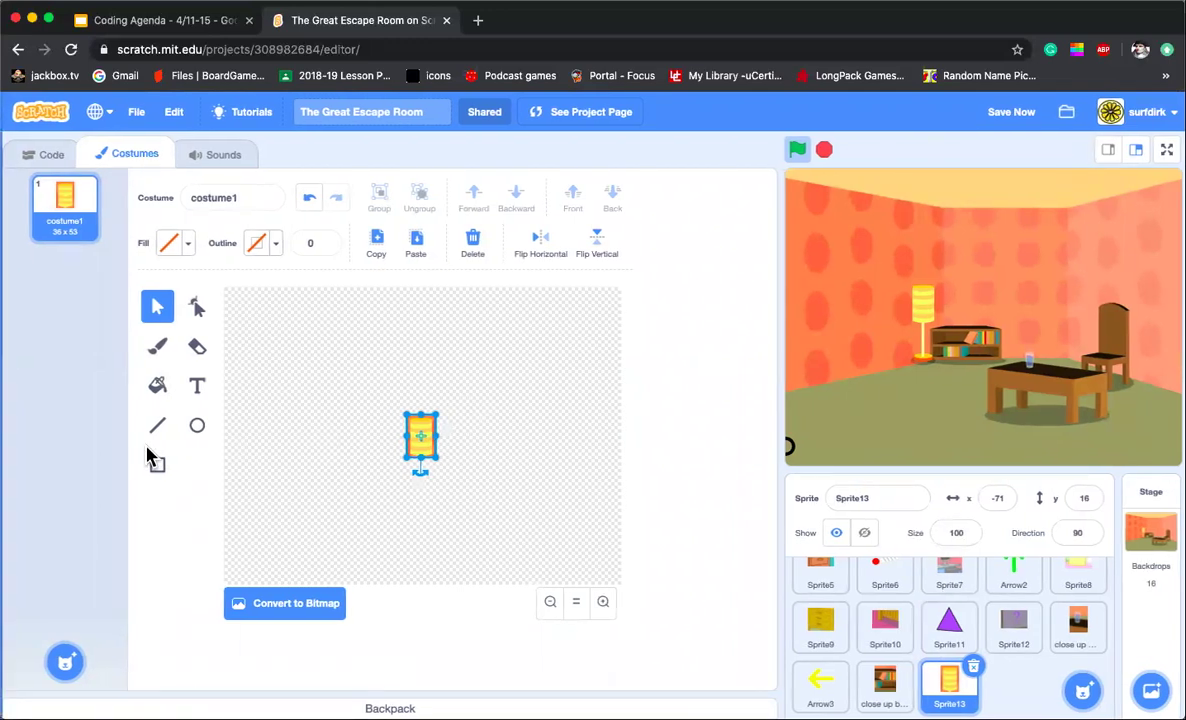
# Step: Add loose show and hide blocks to the lampshade sprite's code, and attach a green-flag event above hide
pyautogui.click(46, 156)
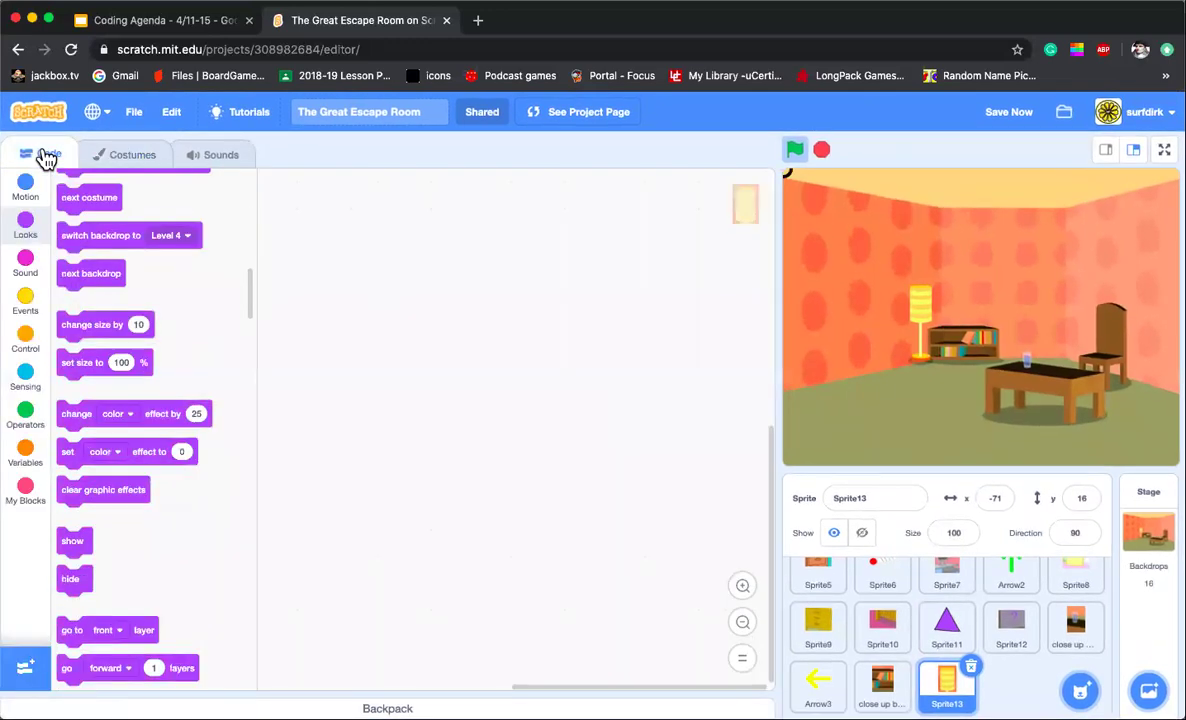
pyautogui.moveTo(75, 545); pyautogui.dragTo(360, 366)
pyautogui.moveTo(77, 572); pyautogui.dragTo(413, 368)
pyautogui.click(26, 300)
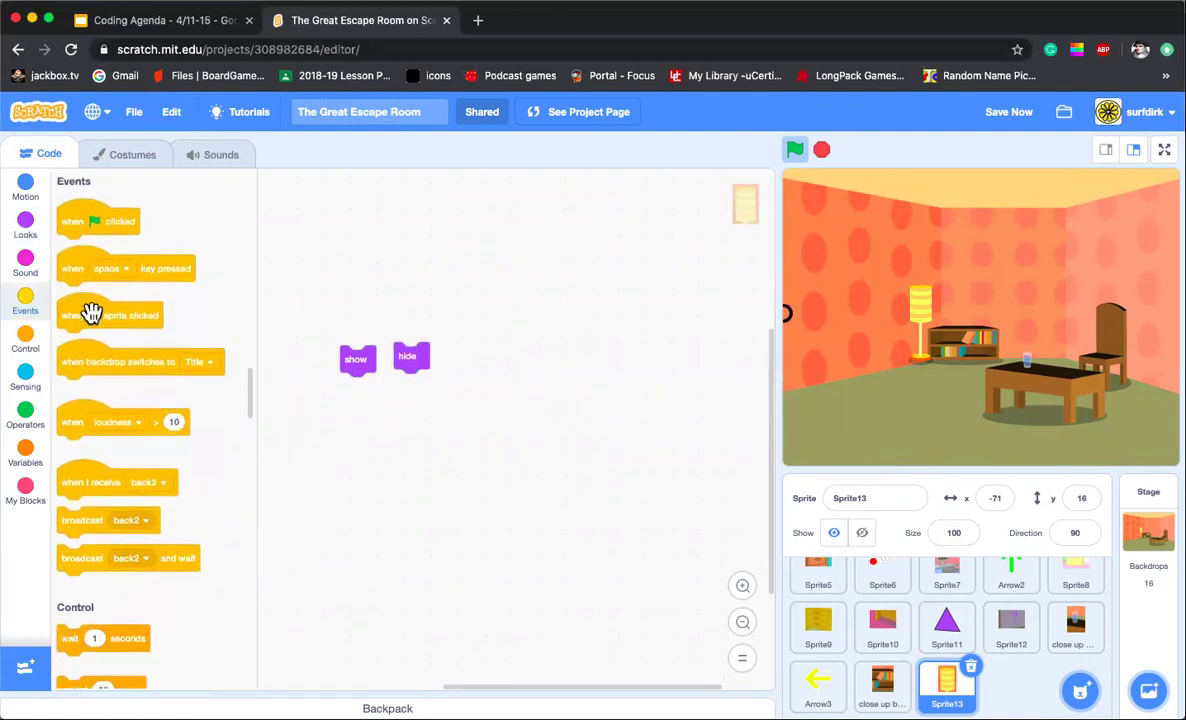
pyautogui.moveTo(87, 220); pyautogui.dragTo(633, 354)
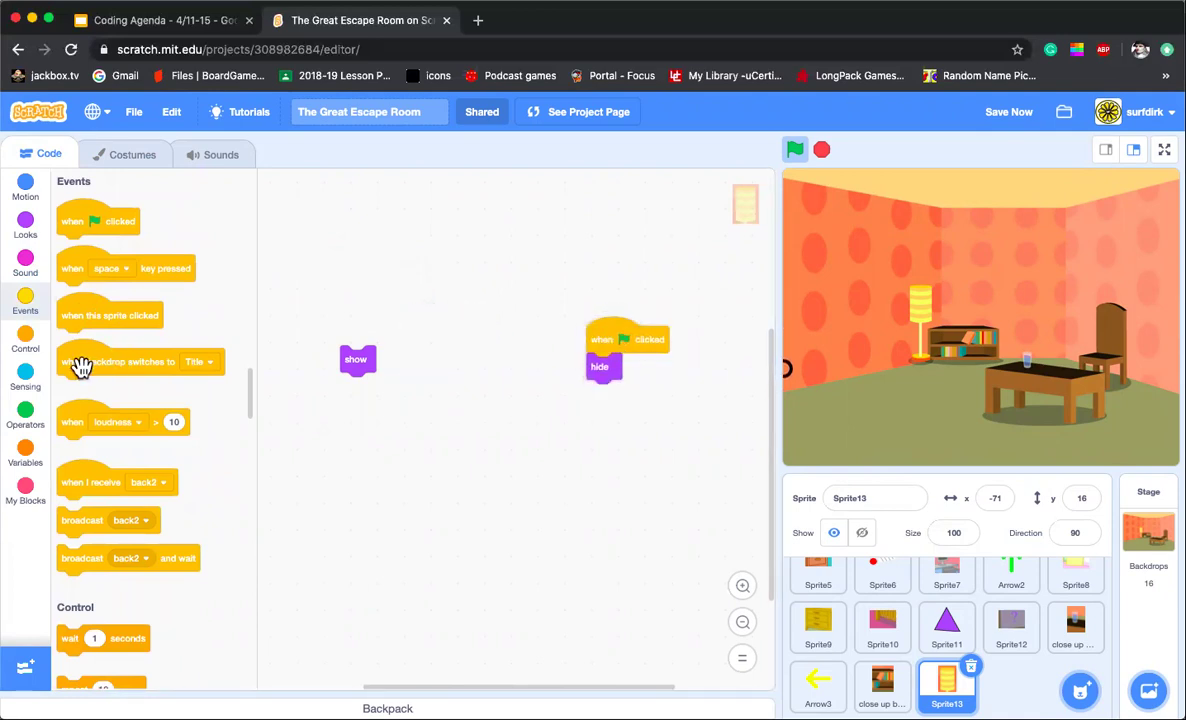
# Step: Attach a backdrop-switch event set to level 3 room above the show block, and move that script higher
pyautogui.moveTo(98, 363); pyautogui.dragTo(366, 335)
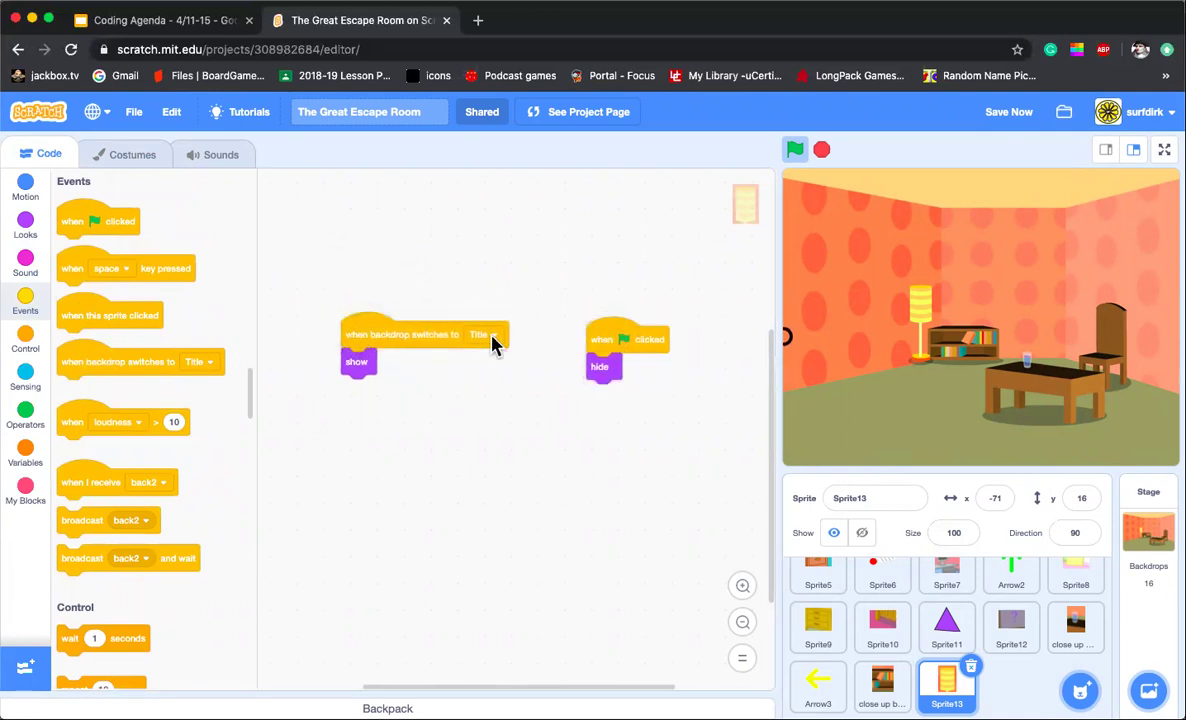
pyautogui.click(492, 336)
pyautogui.scroll(-5, 472, 560)
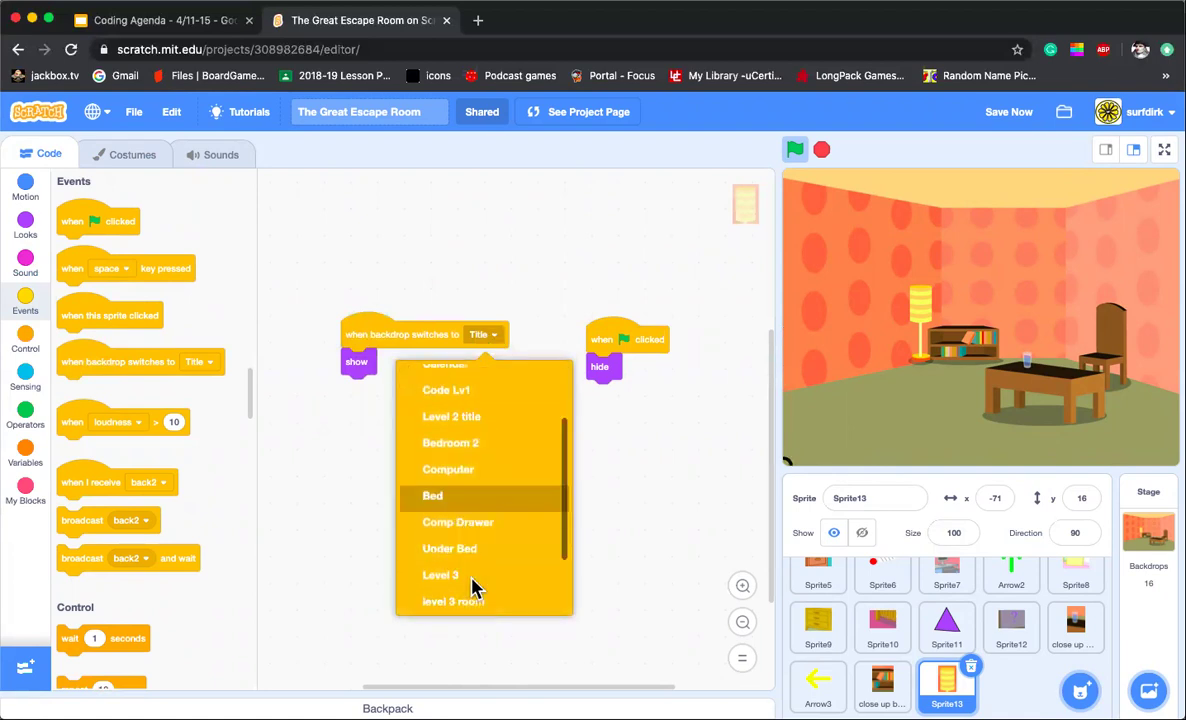
pyautogui.click(478, 518)
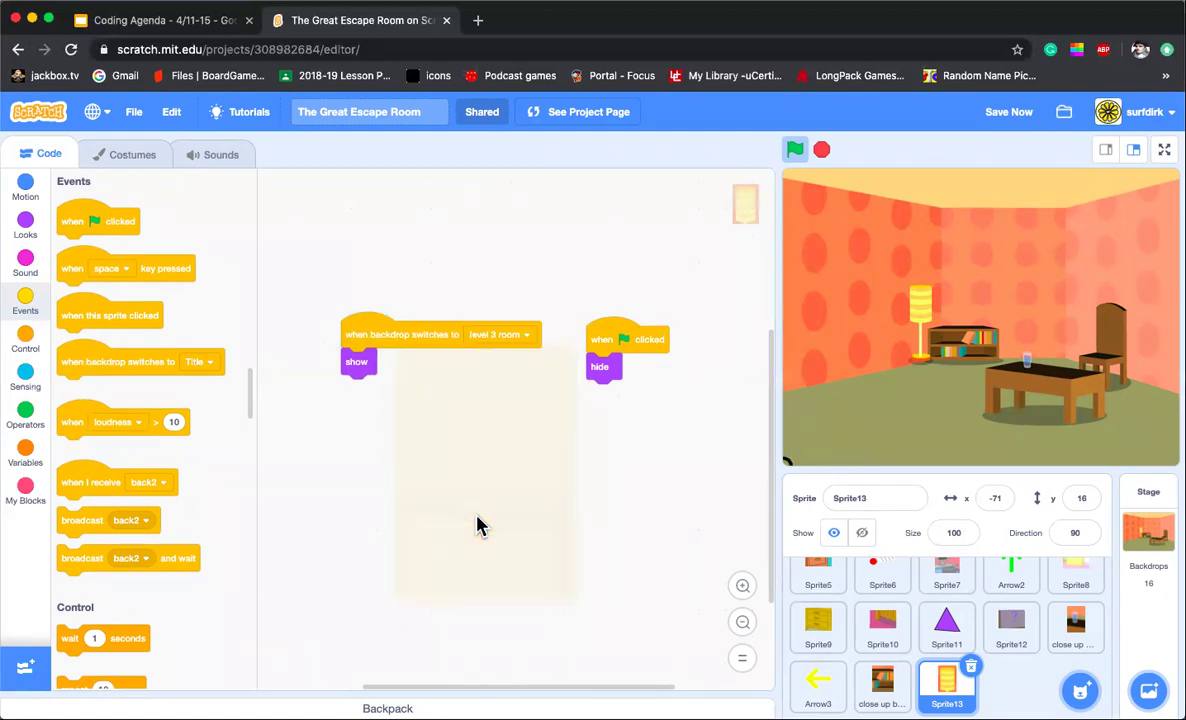
pyautogui.moveTo(368, 335); pyautogui.dragTo(359, 254)
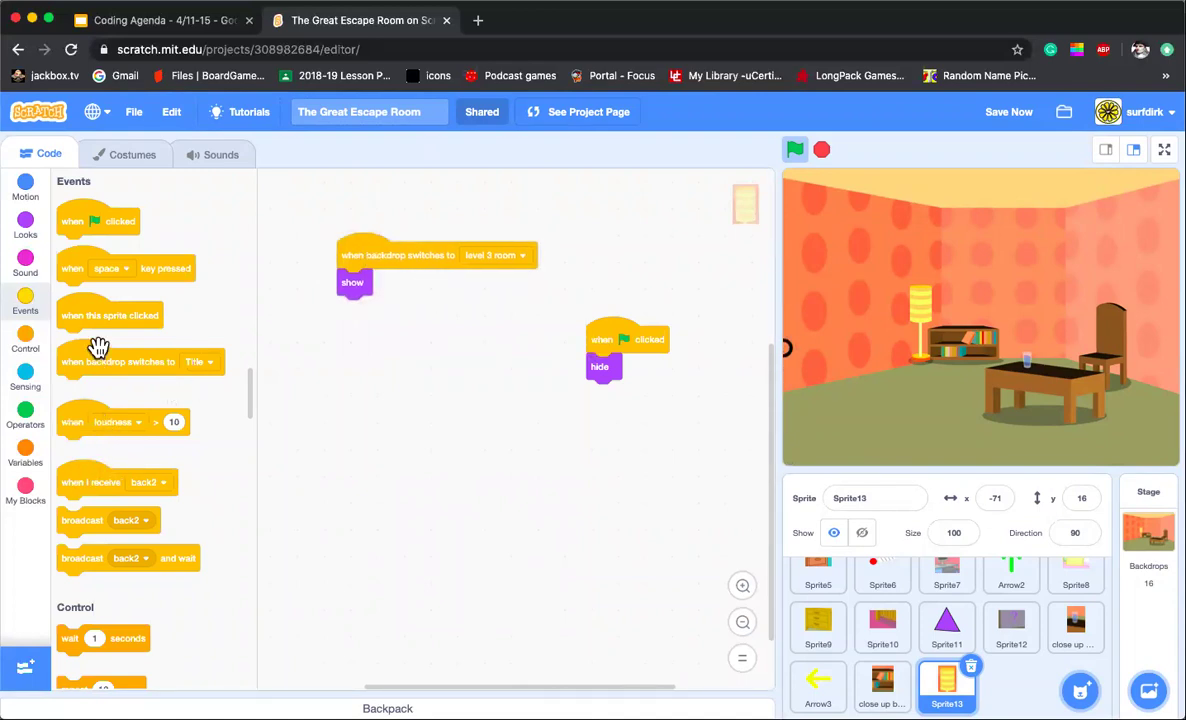
# Step: Add a script that hides the lampshade sprite when this sprite is clicked
pyautogui.moveTo(80, 317); pyautogui.dragTo(356, 394)
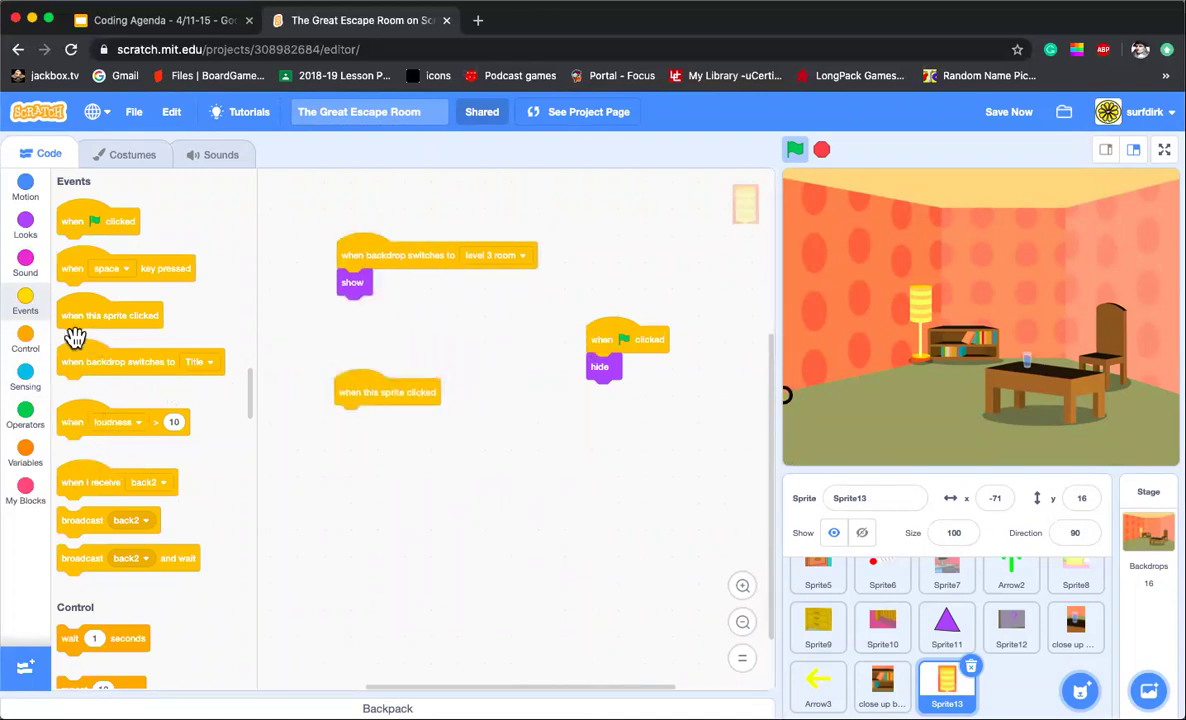
pyautogui.click(25, 224)
pyautogui.scroll(-5, 120, 480)
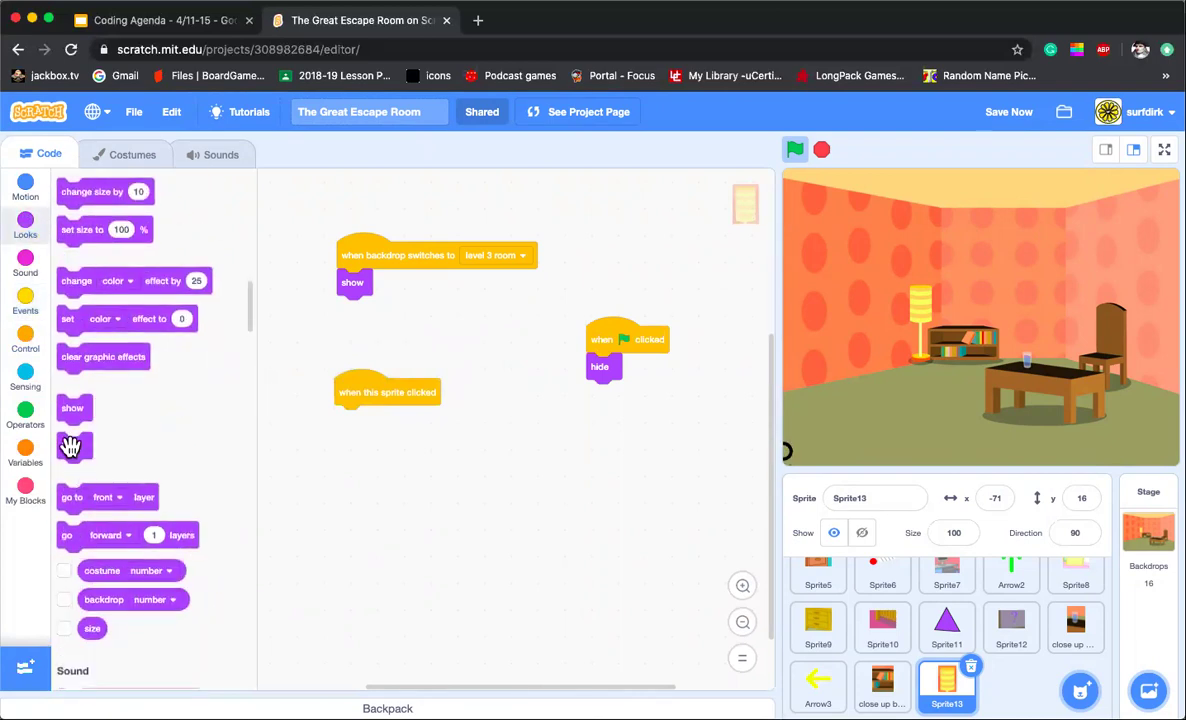
pyautogui.moveTo(70, 446); pyautogui.dragTo(348, 418)
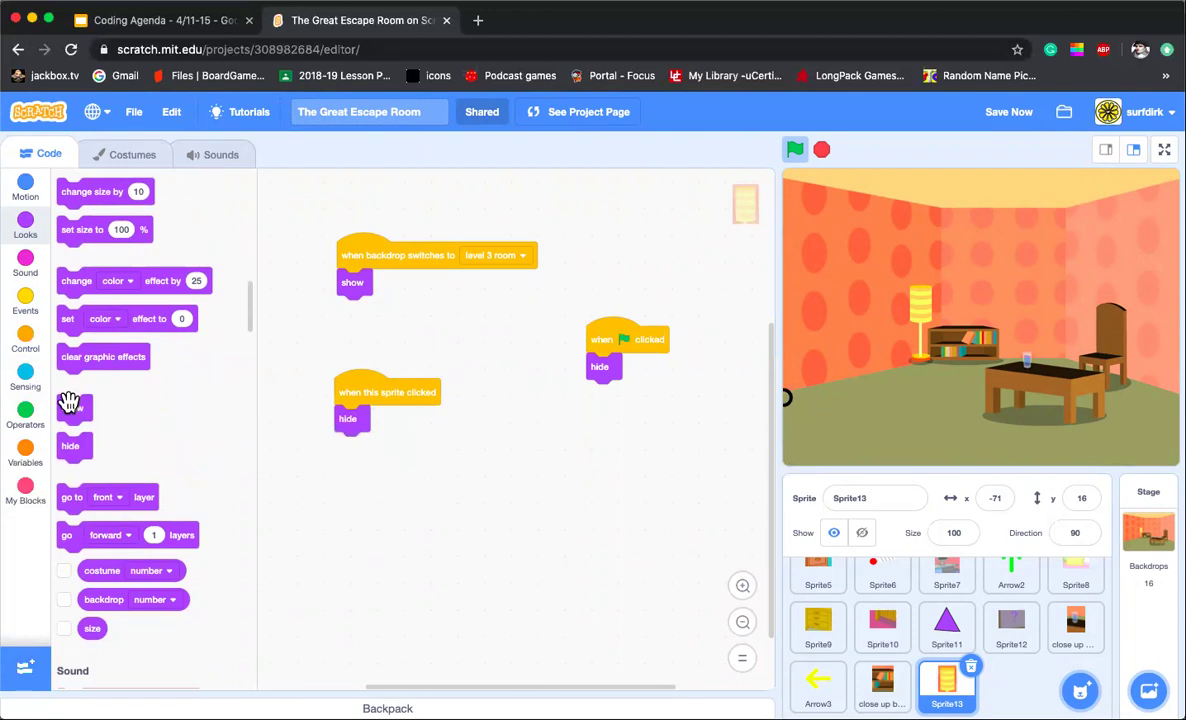
# Step: Attach a switch backdrop to Level 4 block below hide in the lampshade sprite's click script
pyautogui.scroll(3, 112, 283)
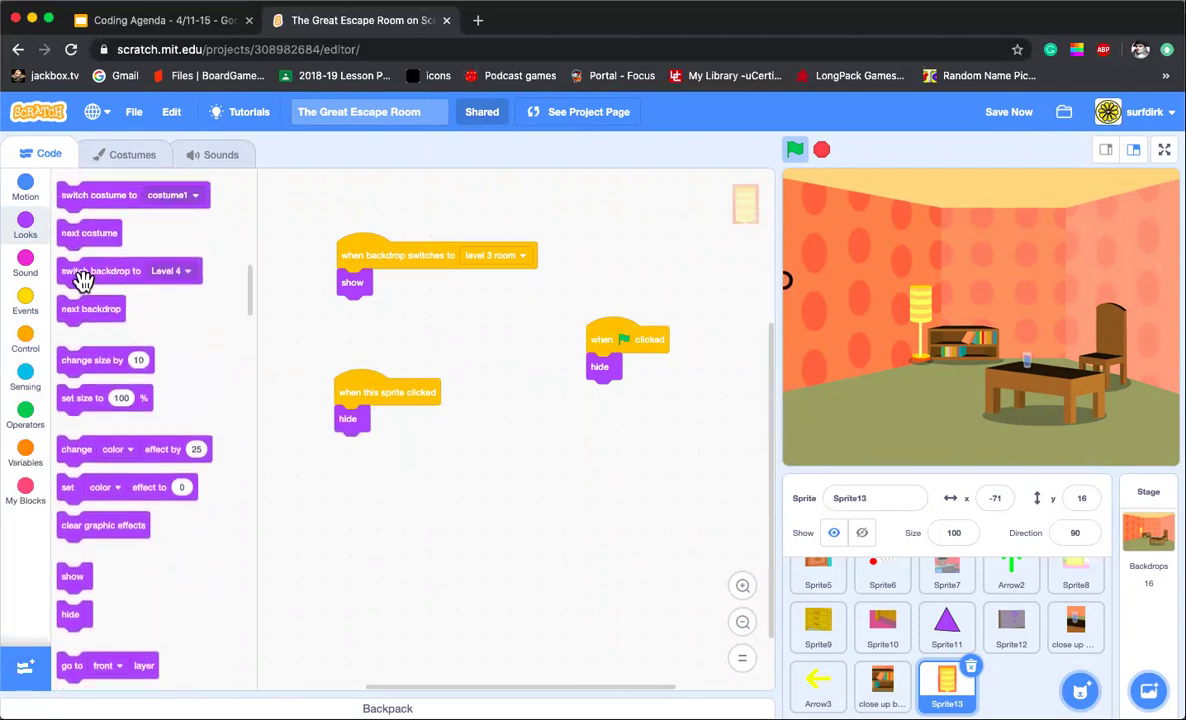
pyautogui.moveTo(77, 271); pyautogui.dragTo(377, 459)
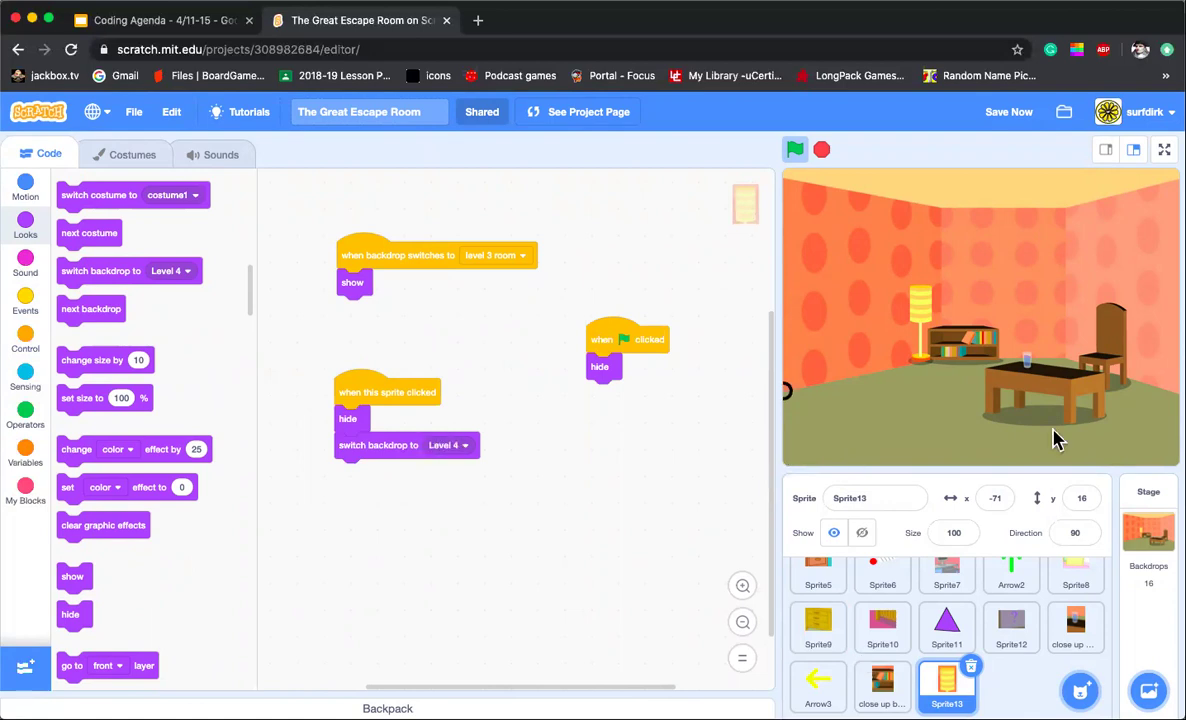
# Step: Paint a new blank backdrop for the stage, after the Level 4 backdrop
pyautogui.click(1148, 530)
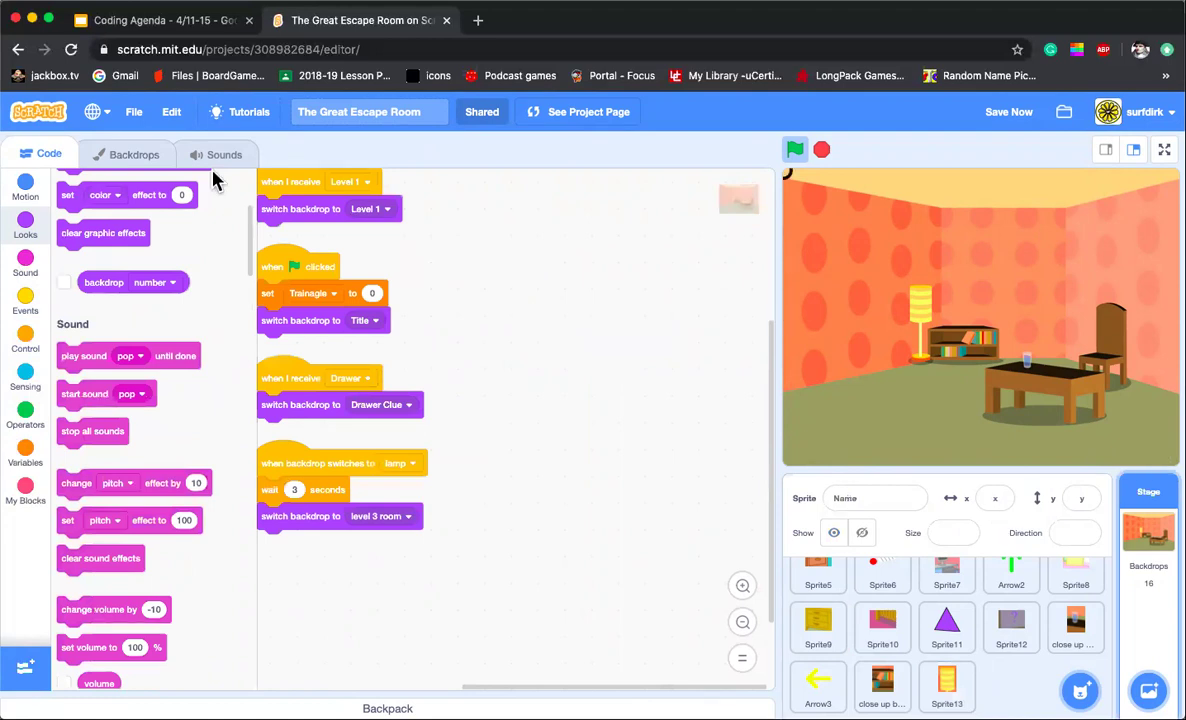
pyautogui.click(135, 157)
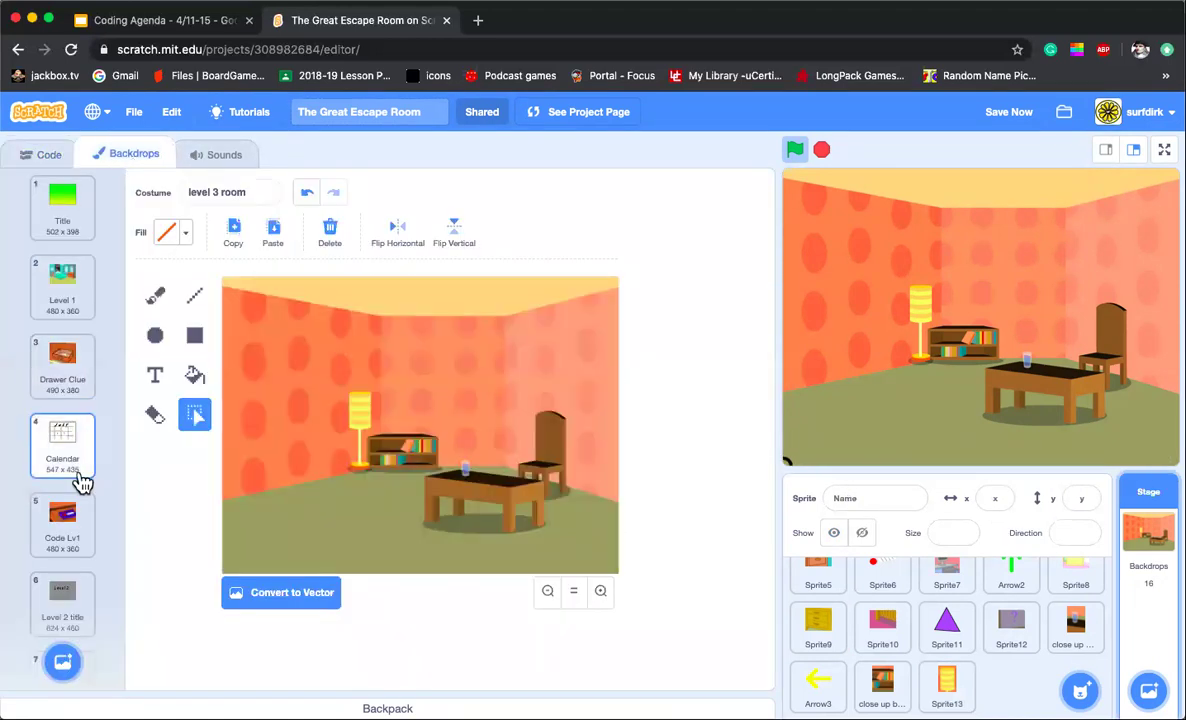
pyautogui.scroll(-8, 80, 482)
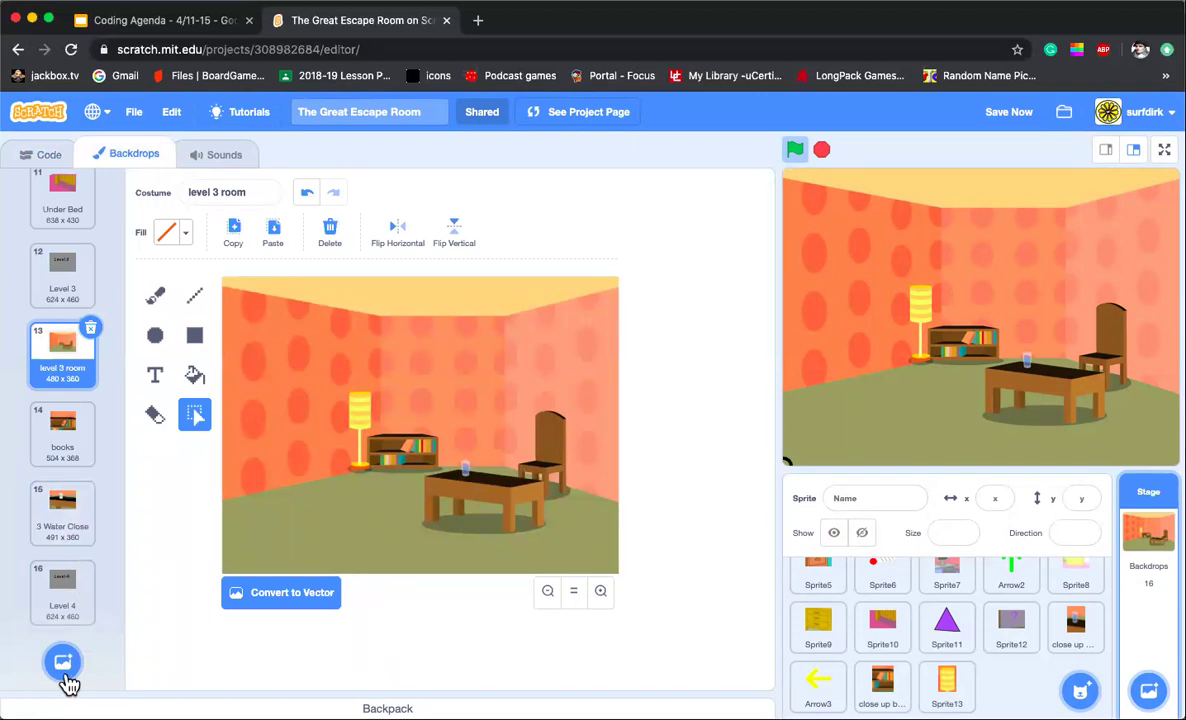
pyautogui.moveTo(62, 662)
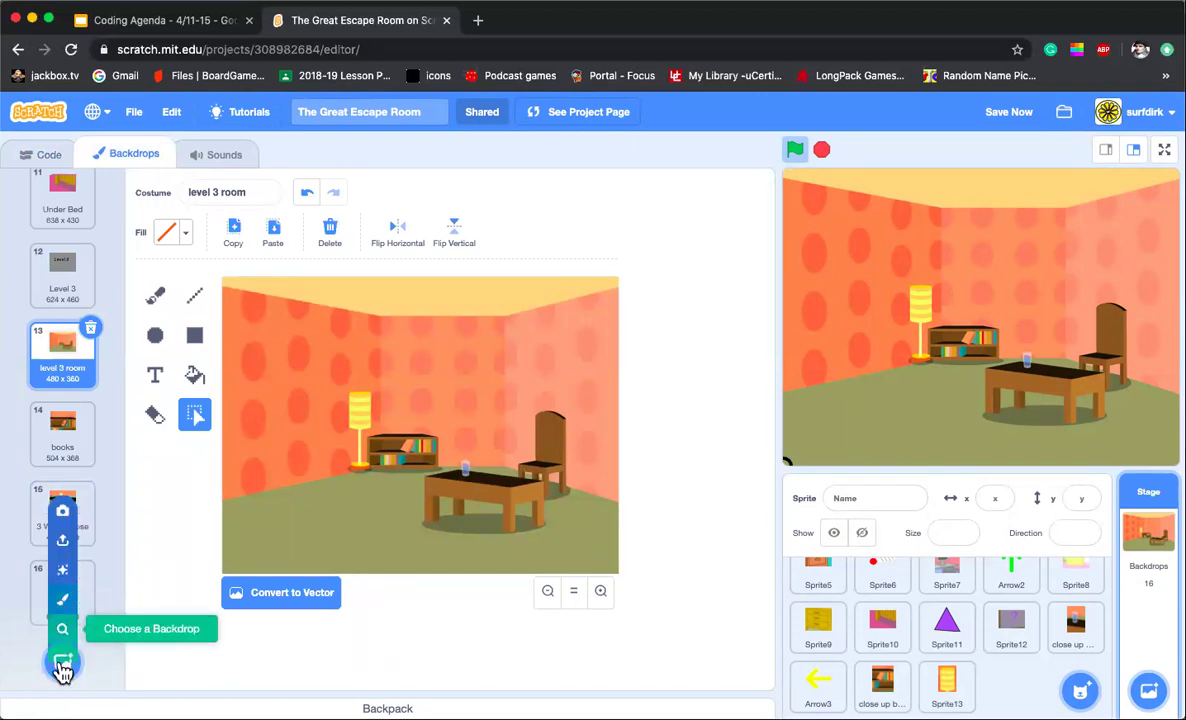
pyautogui.click(62, 600)
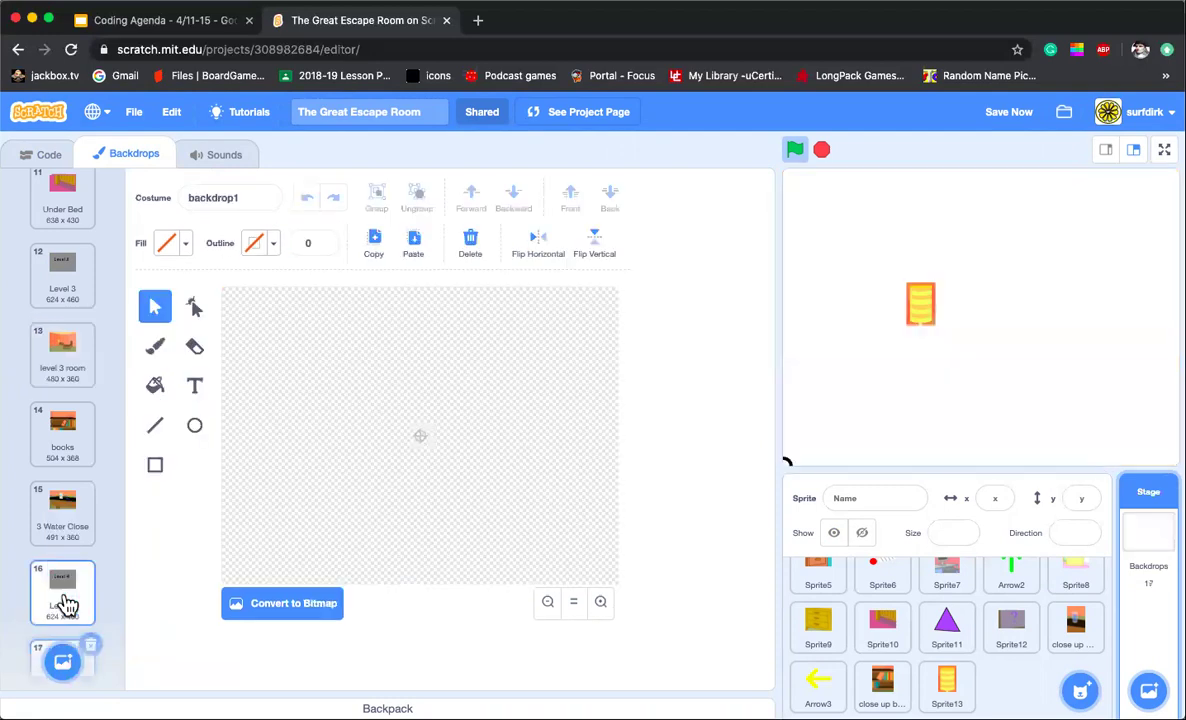
# Step: Paste the copied lampshade image into the new backdrop and enlarge and stretch it to fill the whole canvas
pyautogui.click(425, 240)
pyautogui.moveTo(374, 399); pyautogui.dragTo(632, 174)
pyautogui.moveTo(712, 124); pyautogui.dragTo(712, 124)
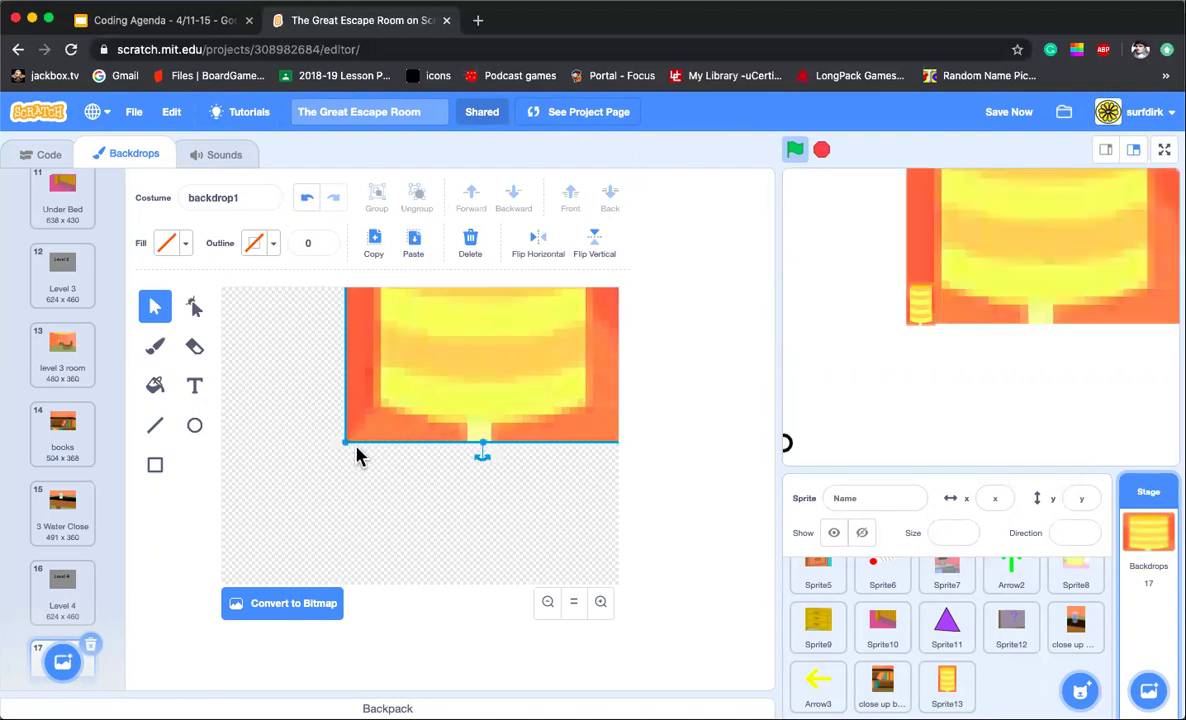
pyautogui.moveTo(347, 439); pyautogui.dragTo(300, 503)
pyautogui.moveTo(437, 416)
pyautogui.mouseDown()
pyautogui.moveTo(353, 543)
pyautogui.moveTo(392, 540)
pyautogui.moveTo(351, 540)
pyautogui.mouseUp()
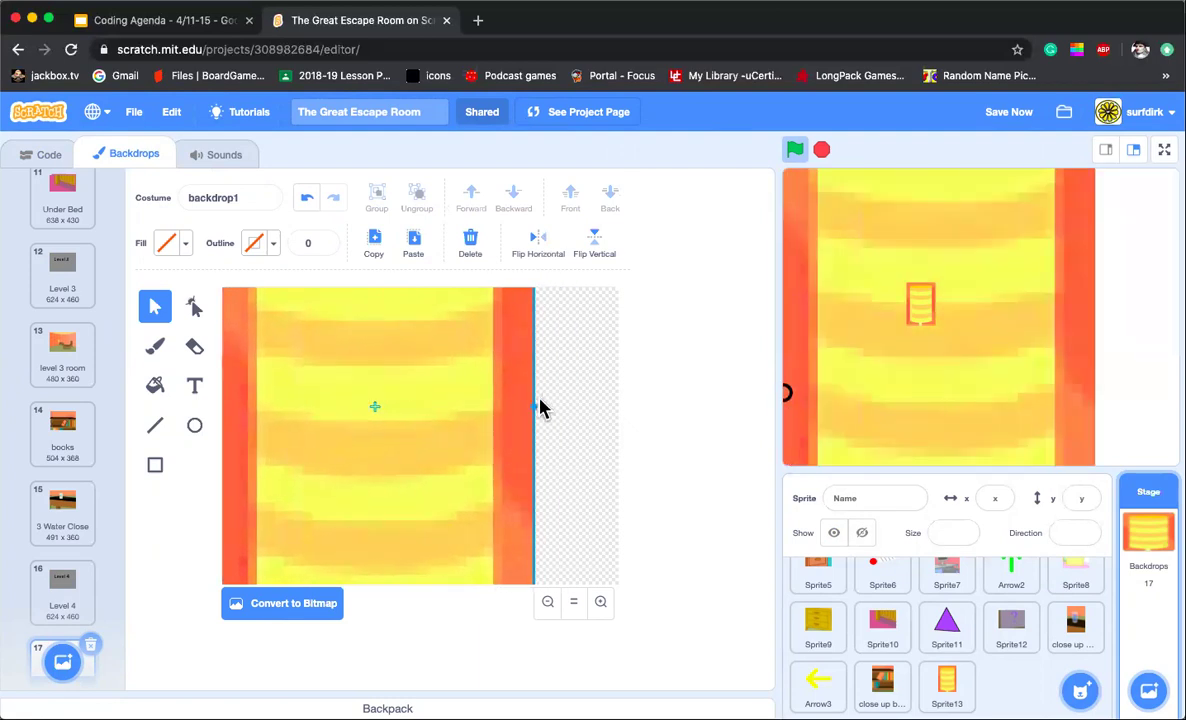
pyautogui.moveTo(531, 408); pyautogui.dragTo(617, 406)
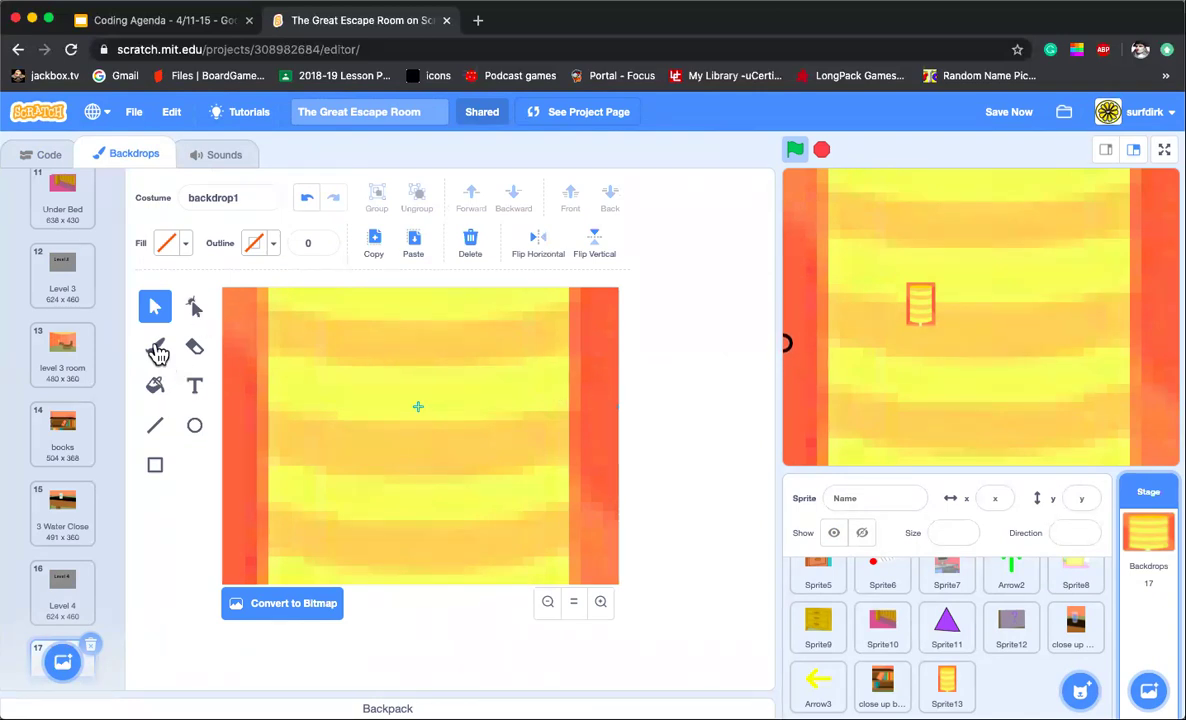
# Step: Draw two vertical black lines 17 wide along both side edges of the enlarged lampshade, spanning the canvas height
pyautogui.click(156, 430)
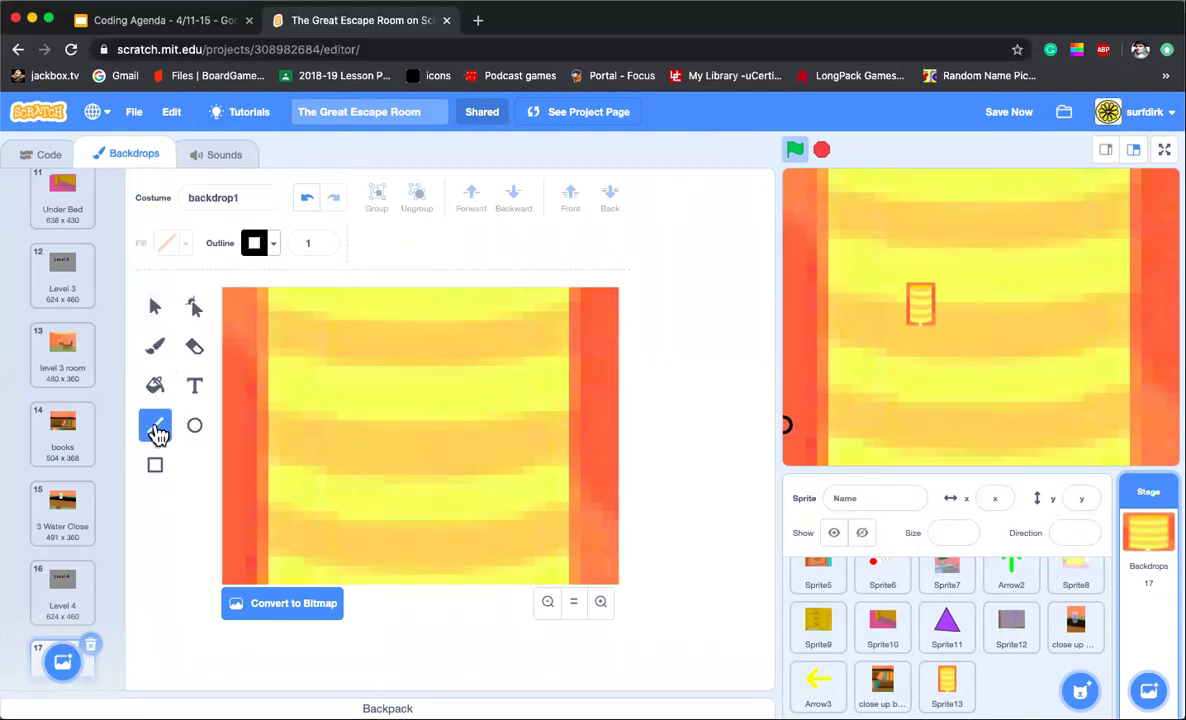
pyautogui.click(322, 244)
pyautogui.write('4')
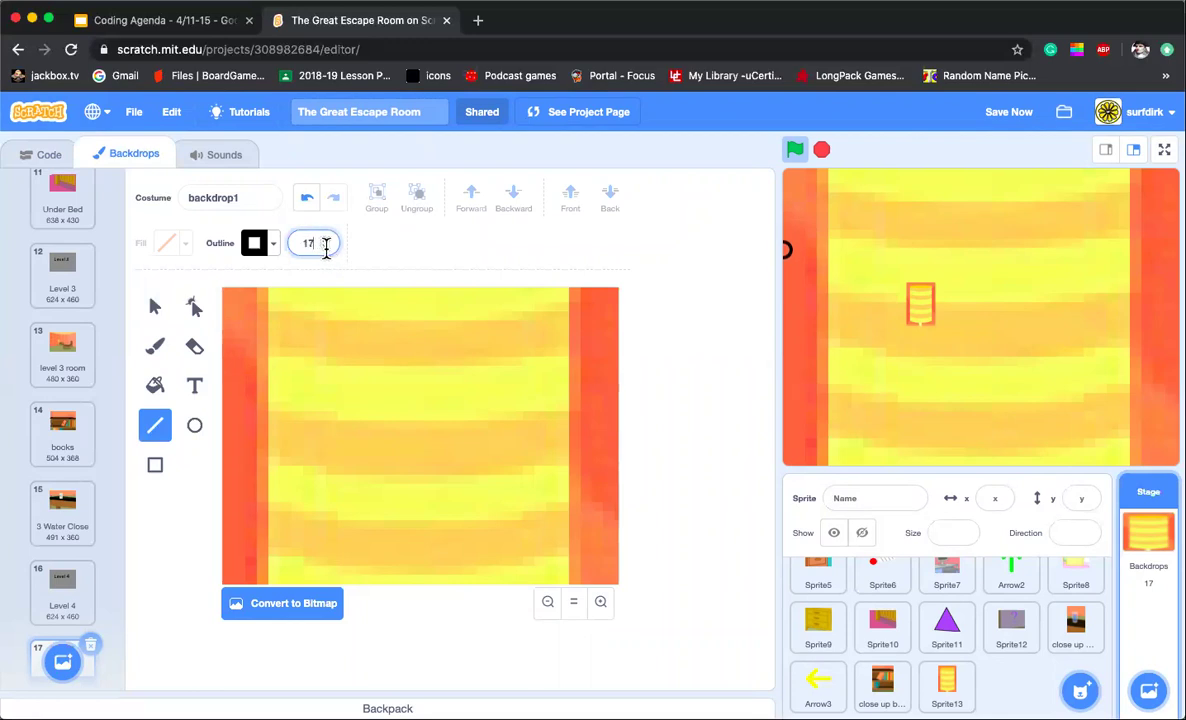
pyautogui.moveTo(264, 289); pyautogui.dragTo(262, 589)
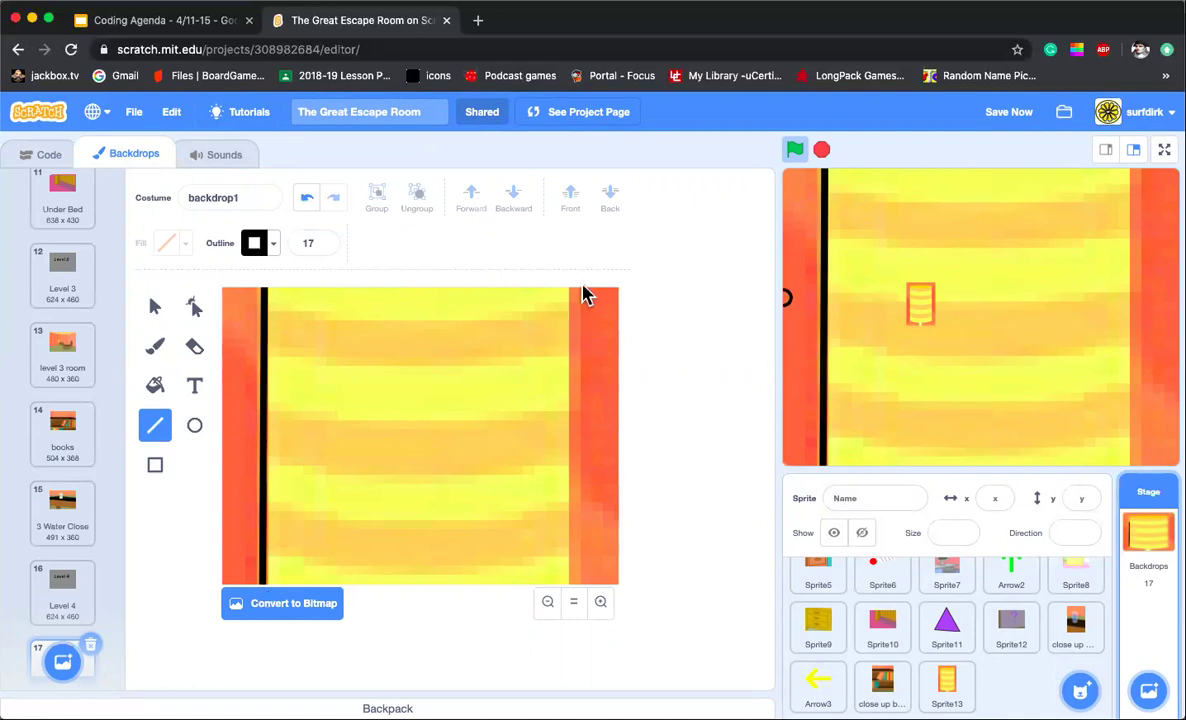
pyautogui.moveTo(572, 291); pyautogui.dragTo(578, 598)
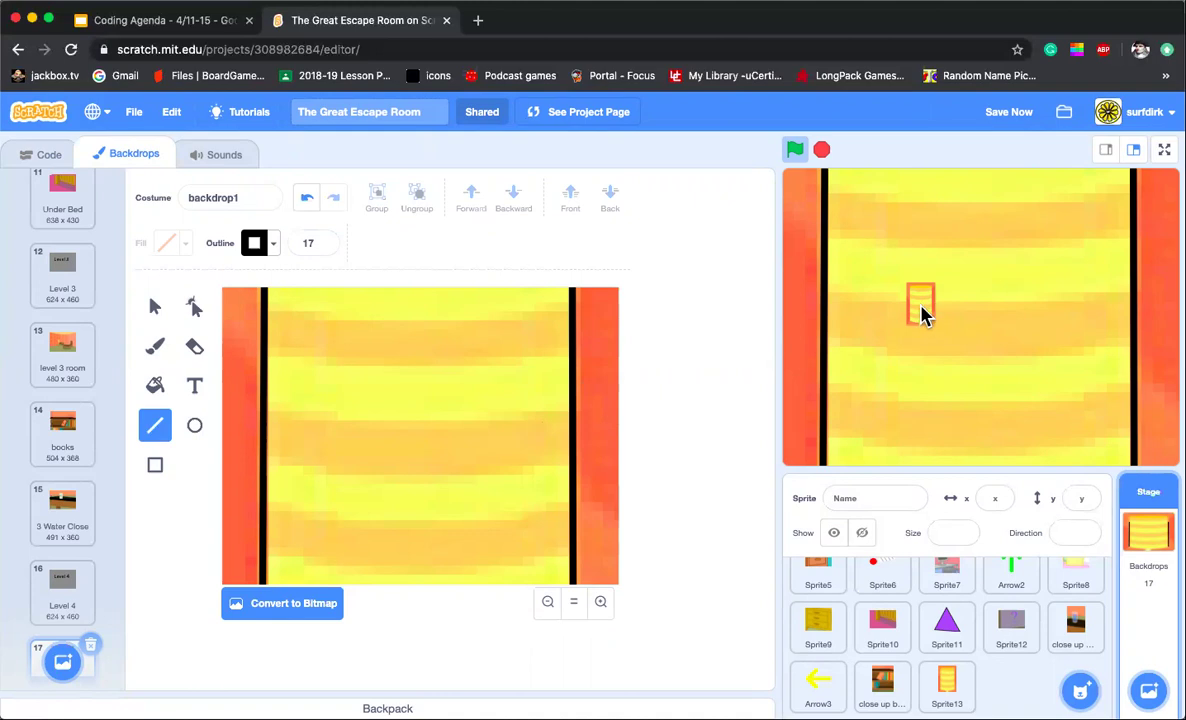
# Step: Set the text fill to black and start a text reading "Name an animal -" on the upper part of the lampshade
pyautogui.click(196, 388)
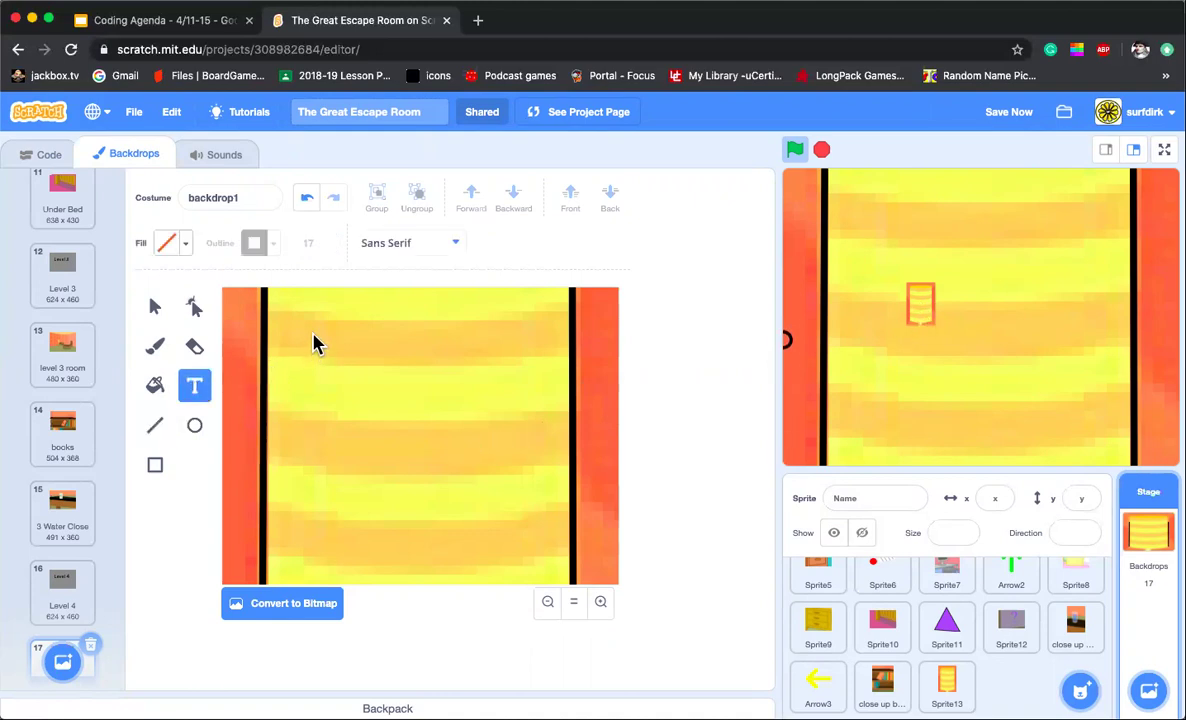
pyautogui.click(186, 243)
pyautogui.moveTo(210, 404); pyautogui.dragTo(93, 410)
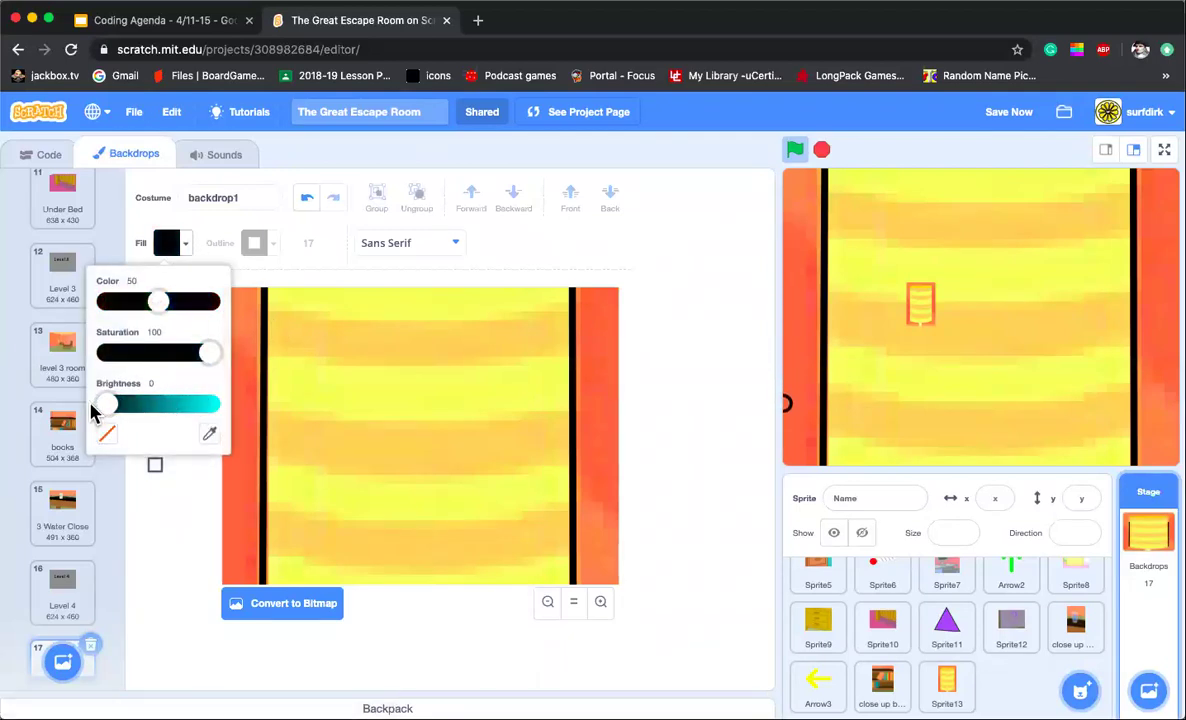
pyautogui.click(341, 342)
pyautogui.click(341, 342)
pyautogui.write('Name an animal')
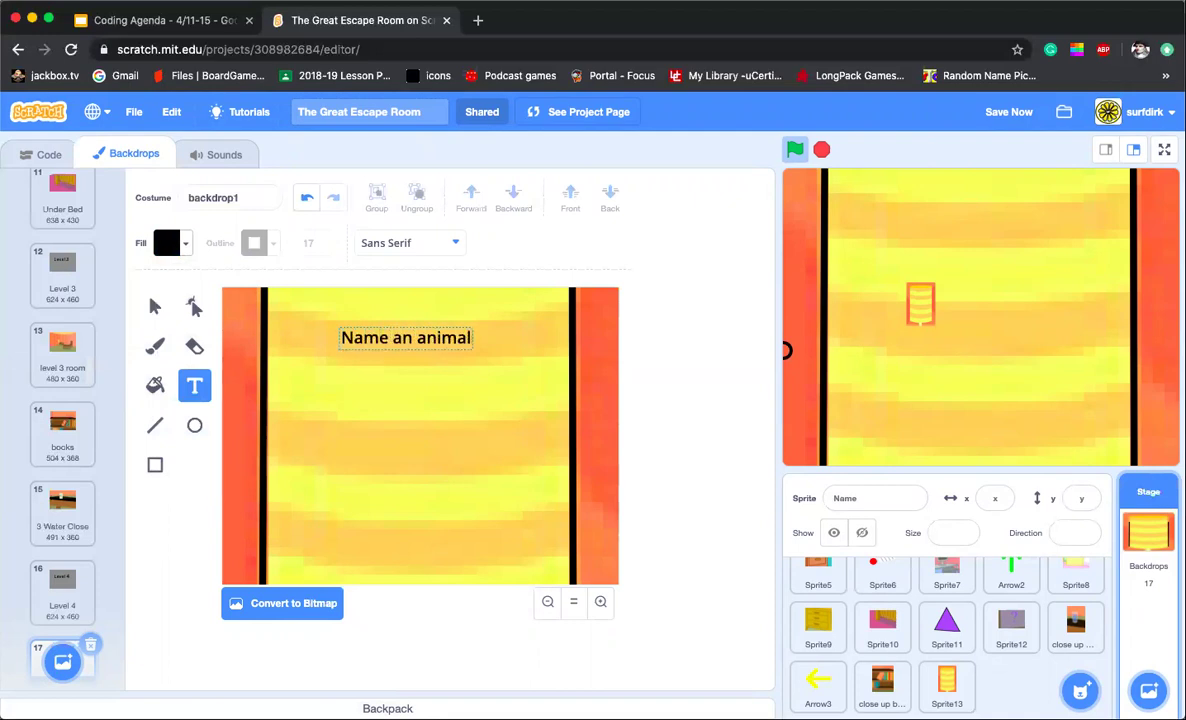
pyautogui.write('?')
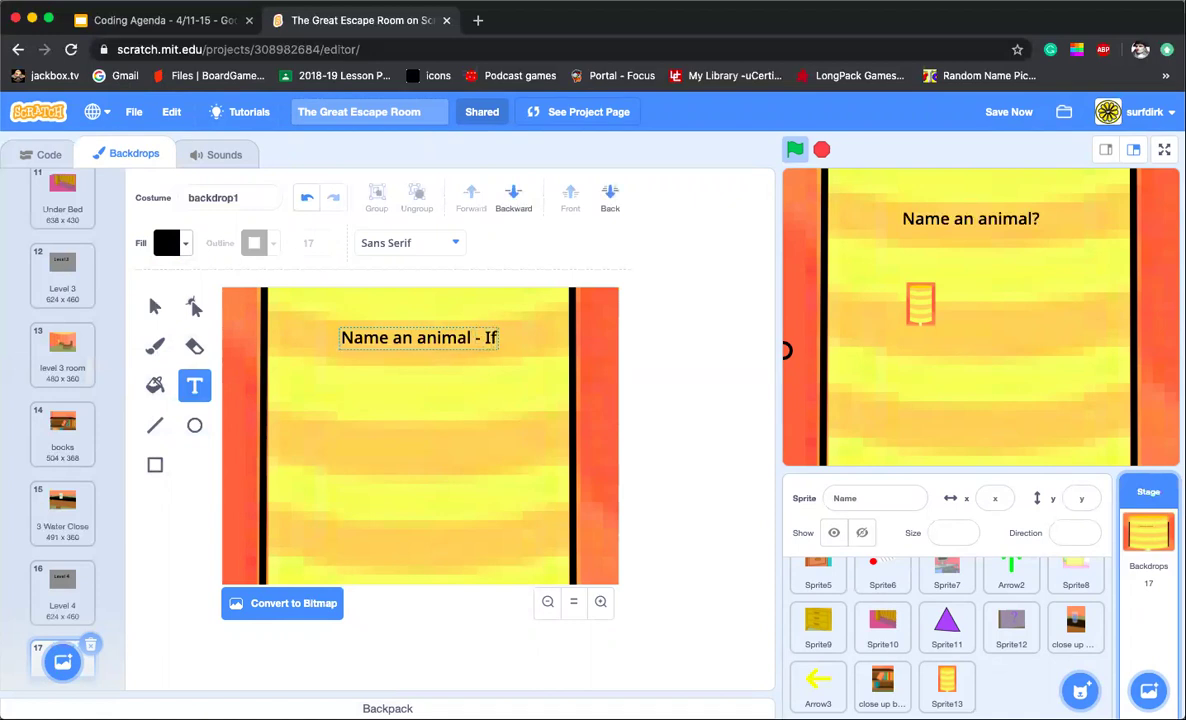
# Step: Continue the text on new lines with "If you are wrong you", "will be taken back to" and "level 1"
pyautogui.press('Return')
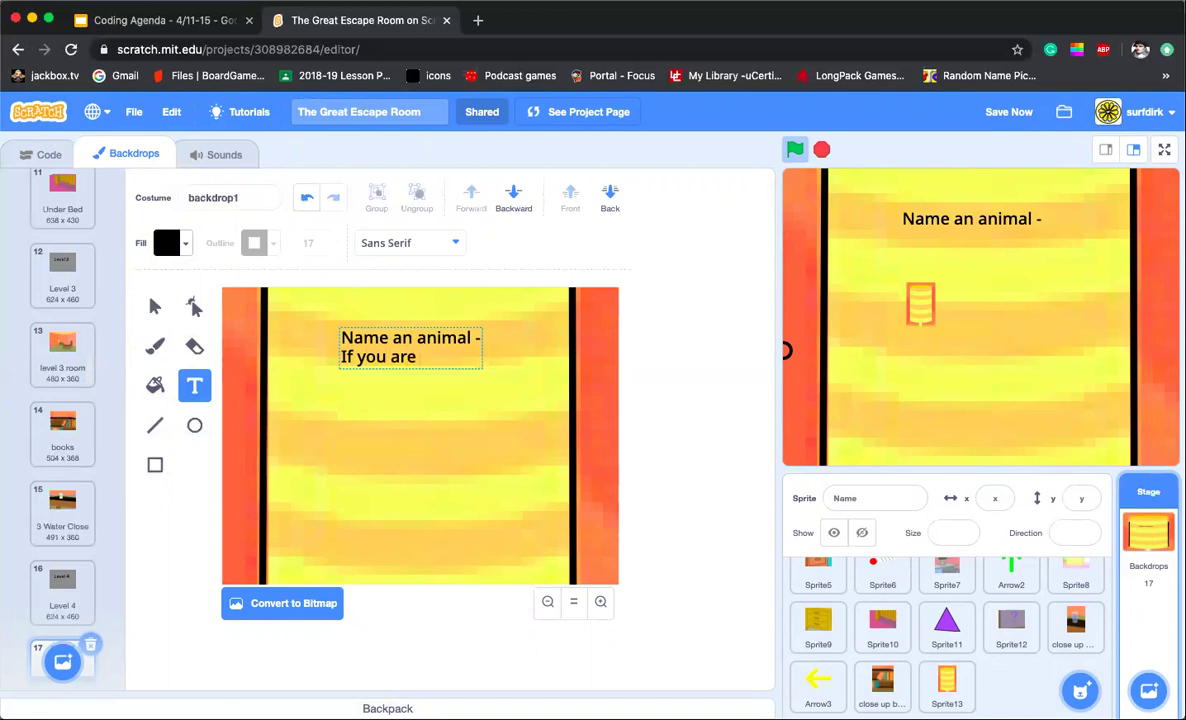
pyautogui.write('If you are wrong you')
pyautogui.press('Return')
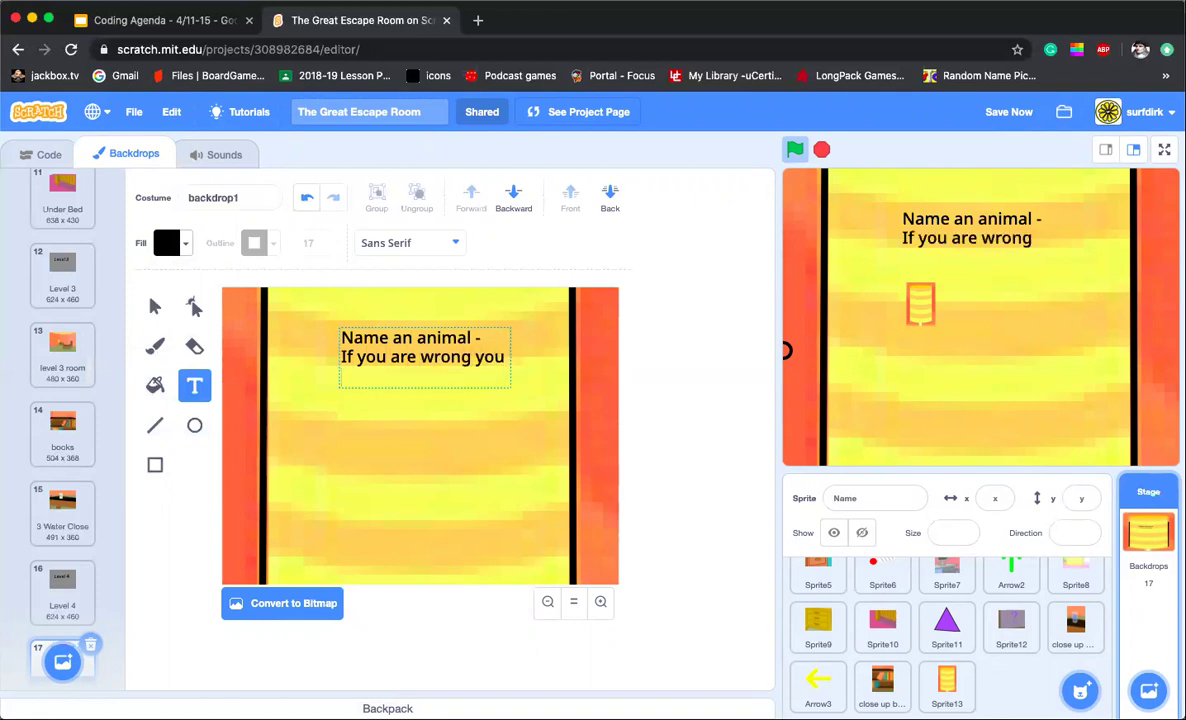
pyautogui.write('will be taken back t')
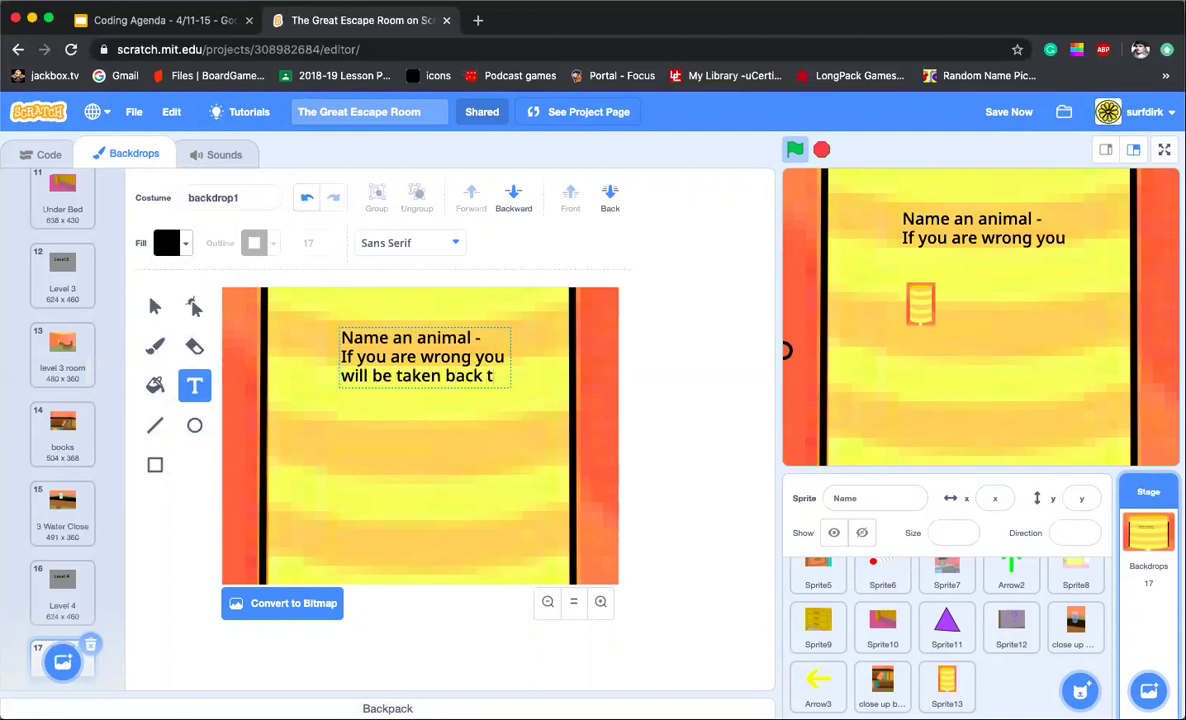
pyautogui.press('Return')
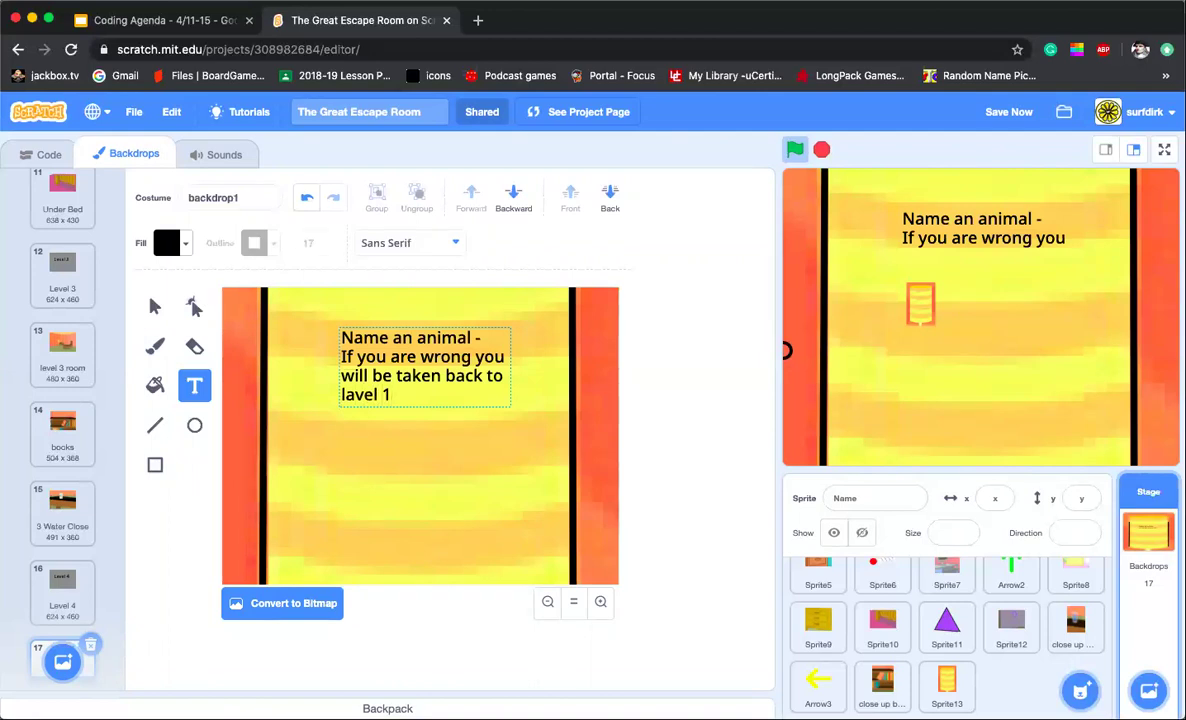
pyautogui.press('BackSpace')
pyautogui.press('BackSpace')
pyautogui.press('BackSpace')
pyautogui.press('BackSpace')
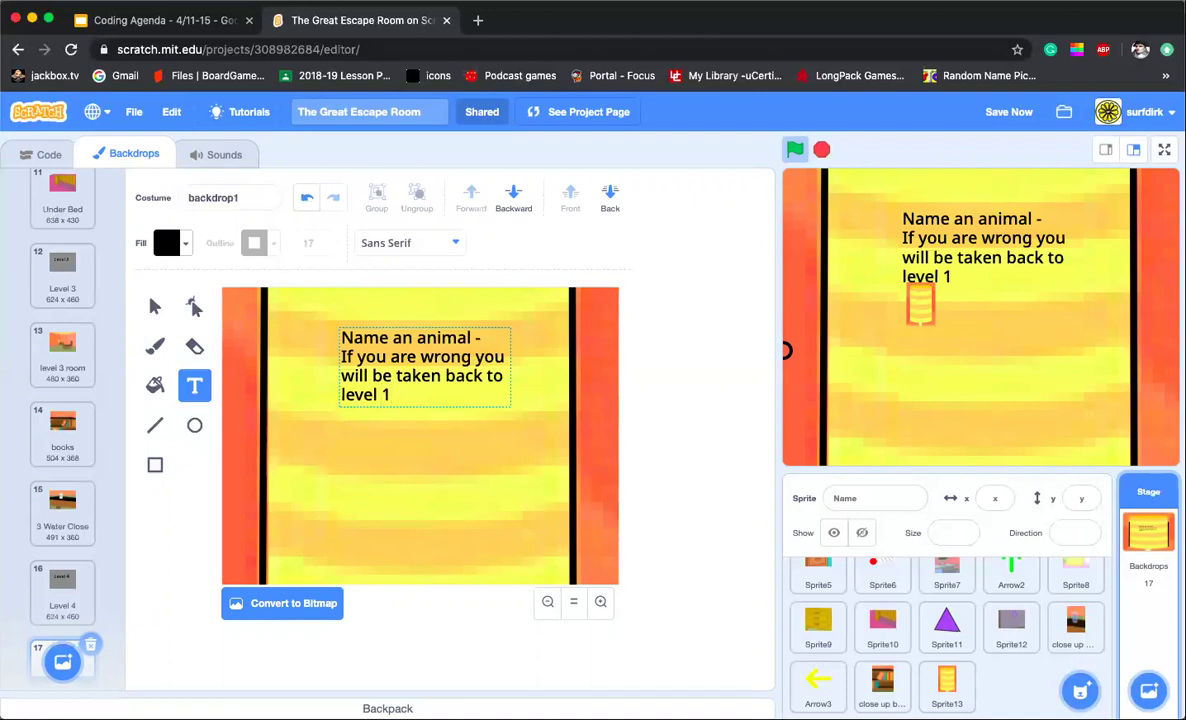
# Step: Stretch the text block slightly wider and move it a little up and to the right on the lampshade
pyautogui.click(155, 307)
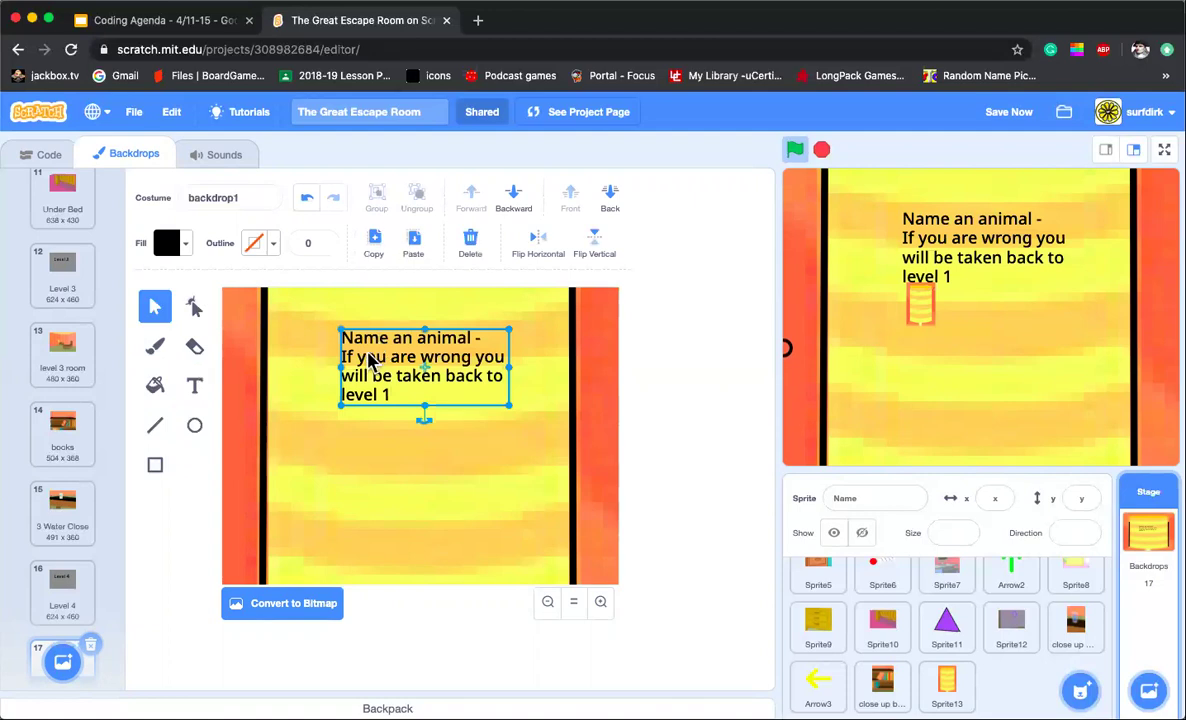
pyautogui.moveTo(343, 368); pyautogui.dragTo(320, 366)
pyautogui.moveTo(455, 368); pyautogui.dragTo(470, 357)
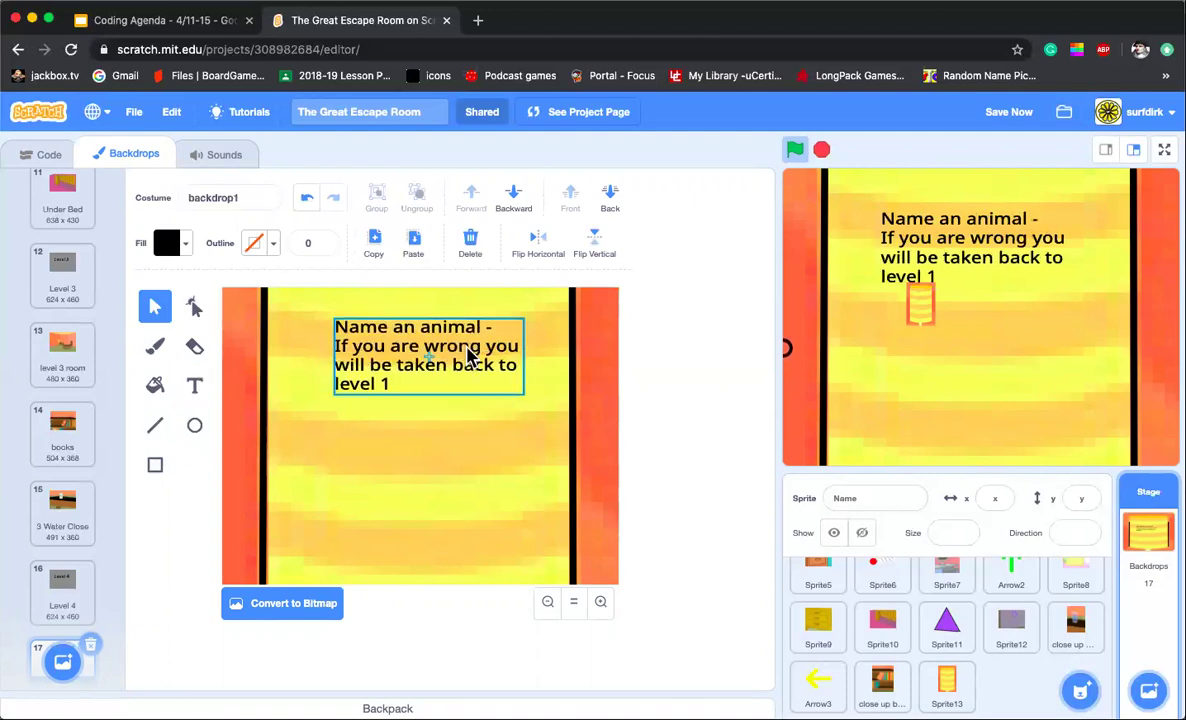
# Step: Change the font of the lampshade text to Marker
pyautogui.doubleClick(402, 380)
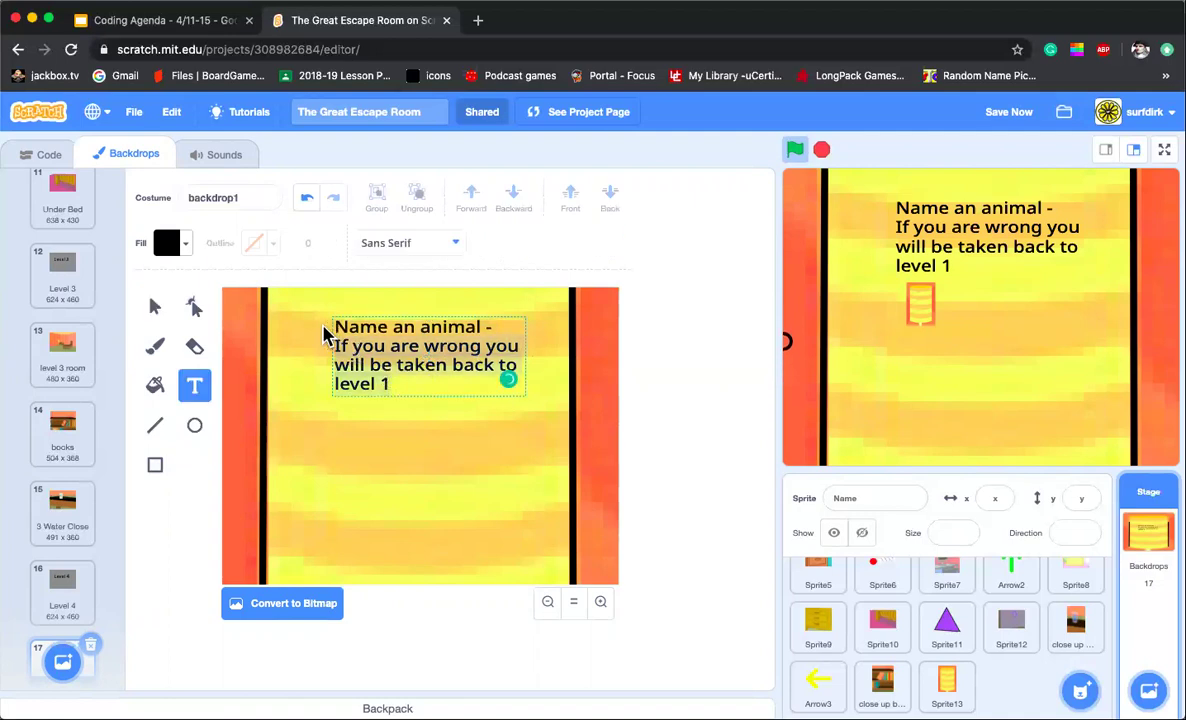
pyautogui.click(455, 246)
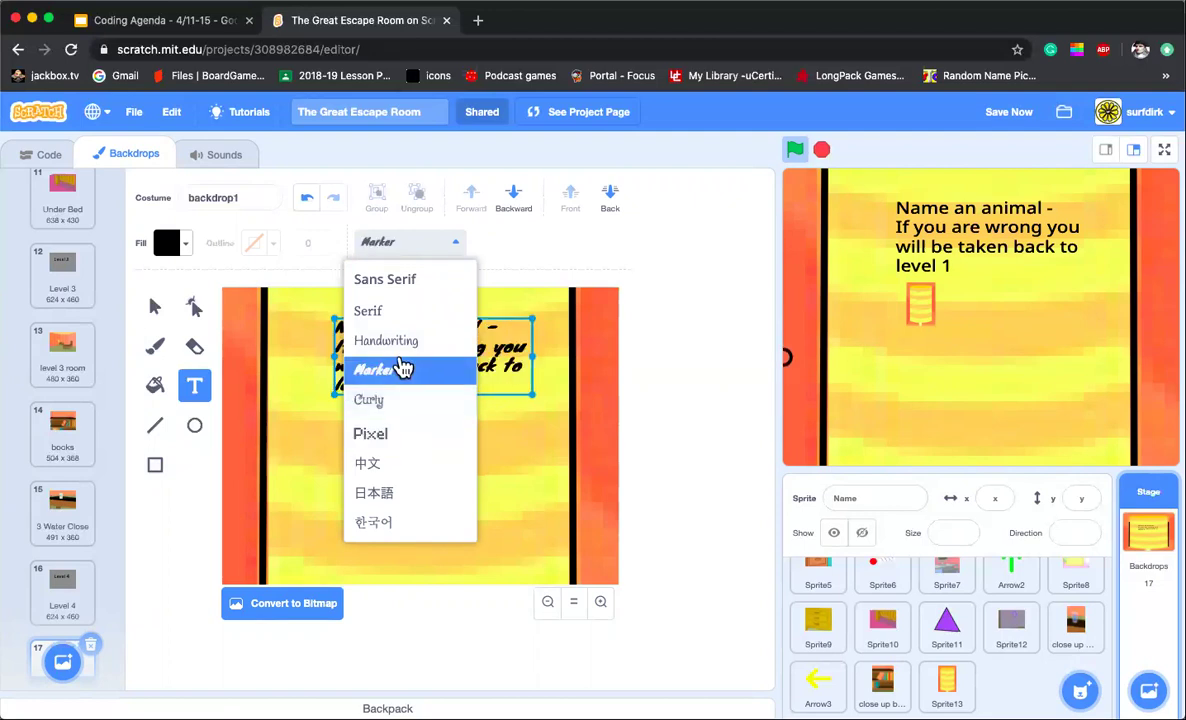
pyautogui.click(400, 370)
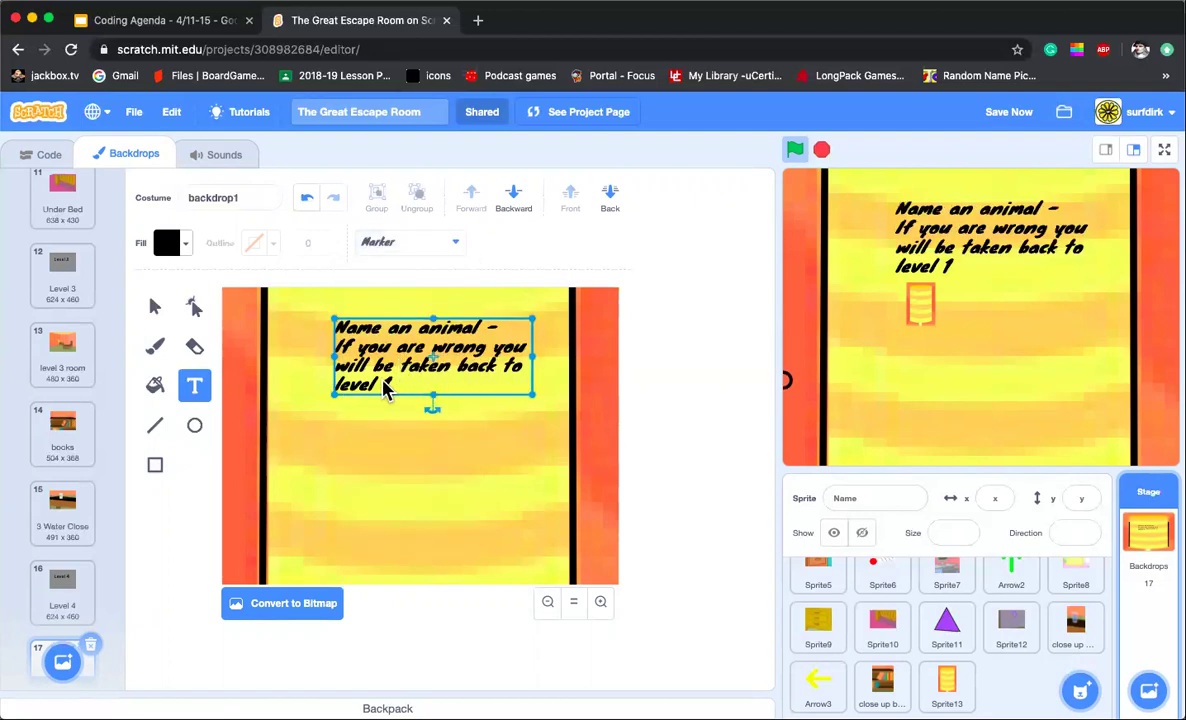
# Step: Rewrap the warning as "If you are wrong / you will be taken / back to level 1" and insert a blank line above it
pyautogui.click(440, 385)
pyautogui.click(441, 382)
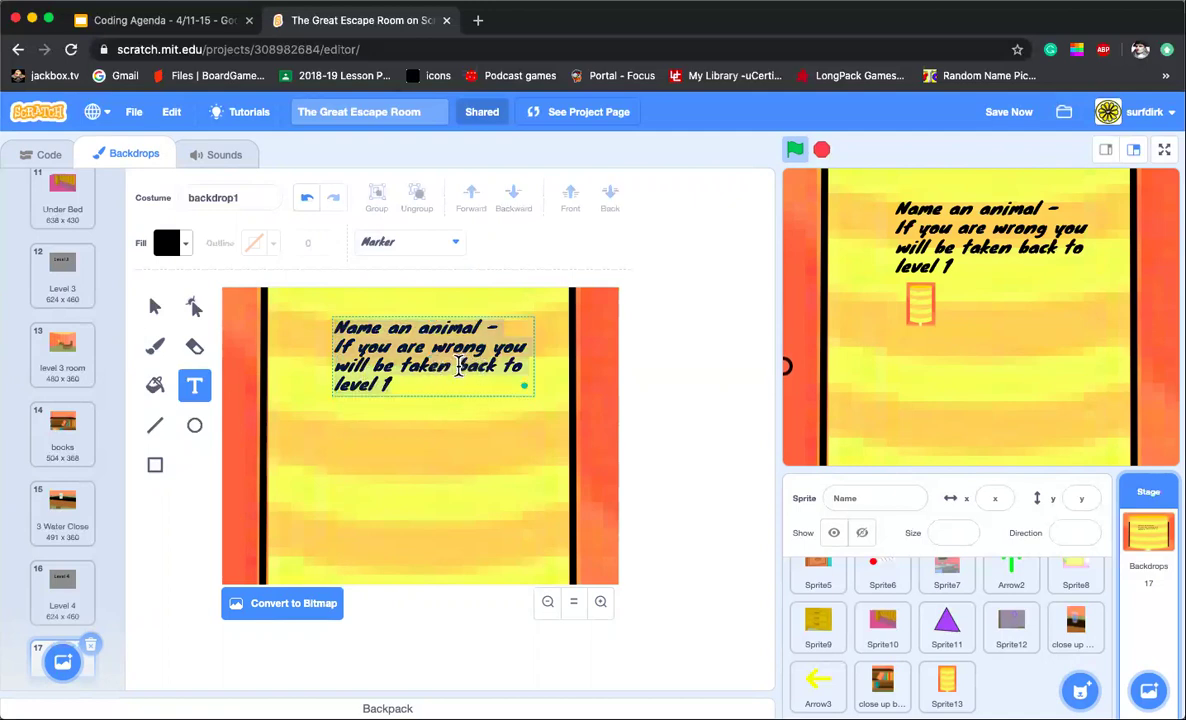
pyautogui.click(494, 344)
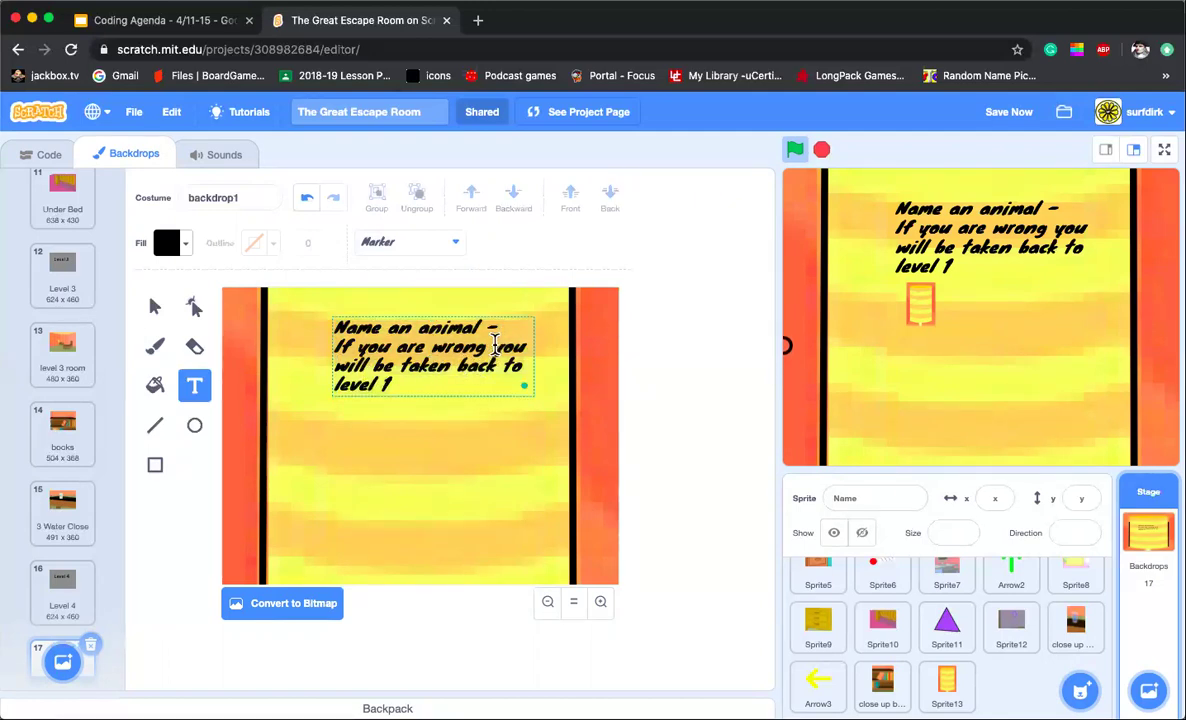
pyautogui.press('Return')
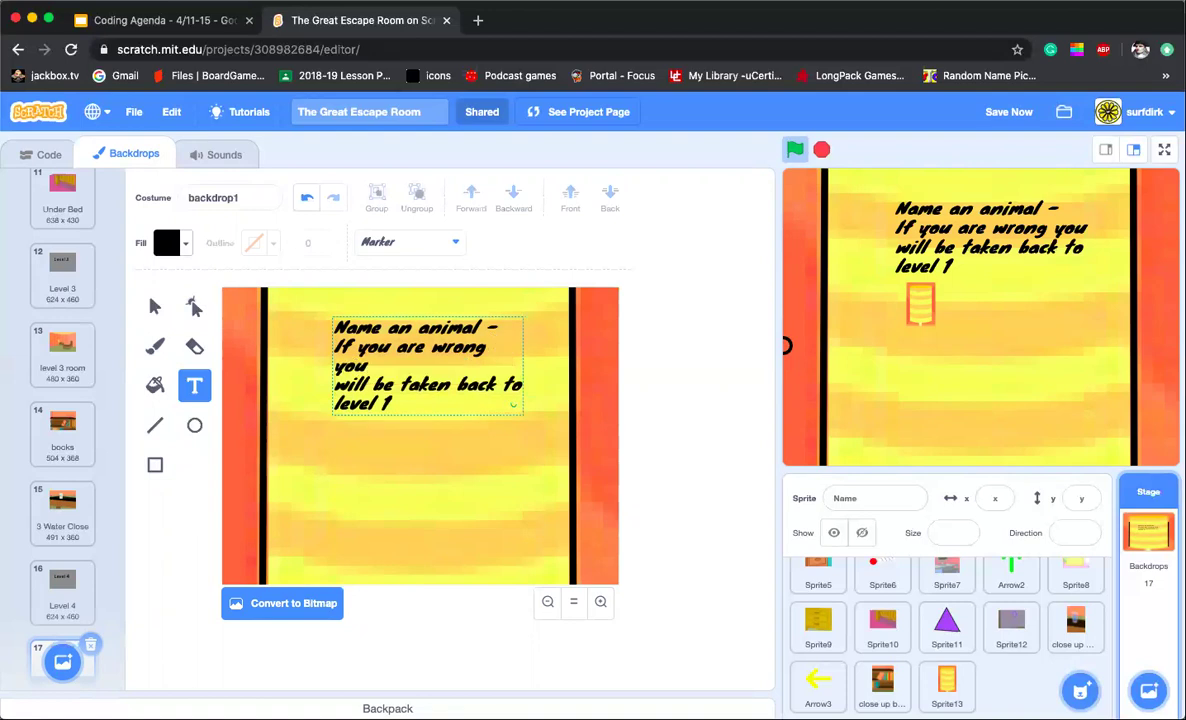
pyautogui.press('Delete')
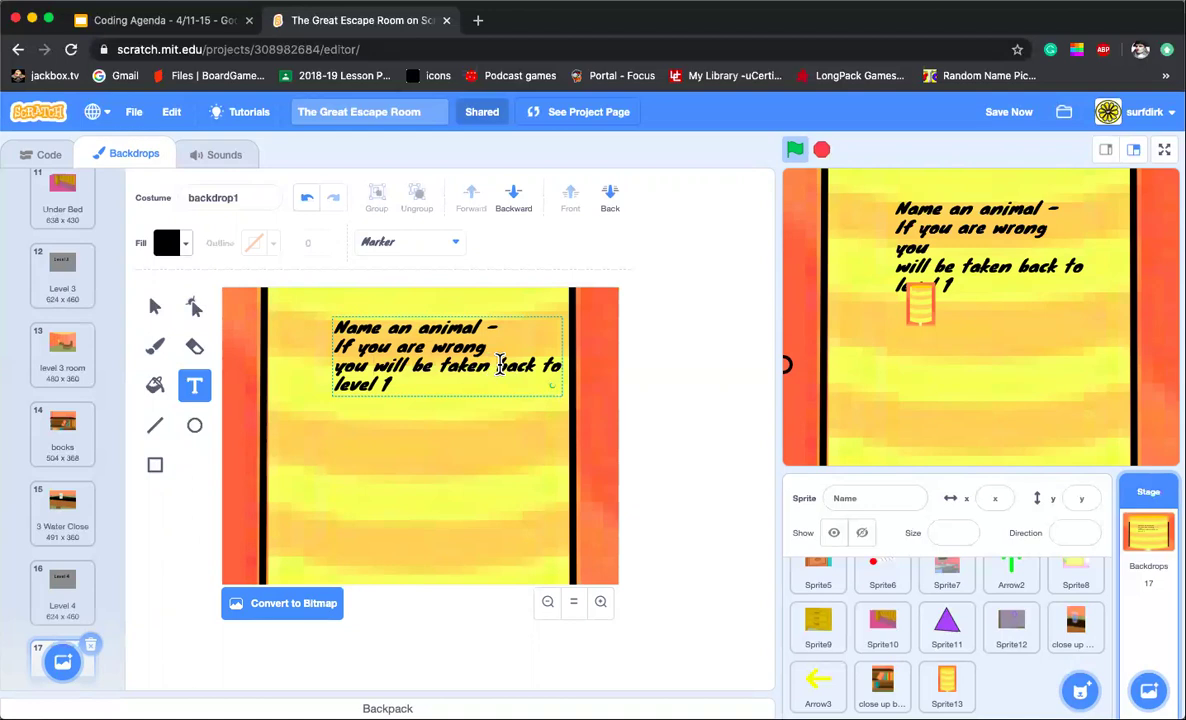
pyautogui.click(500, 366)
pyautogui.press('Return')
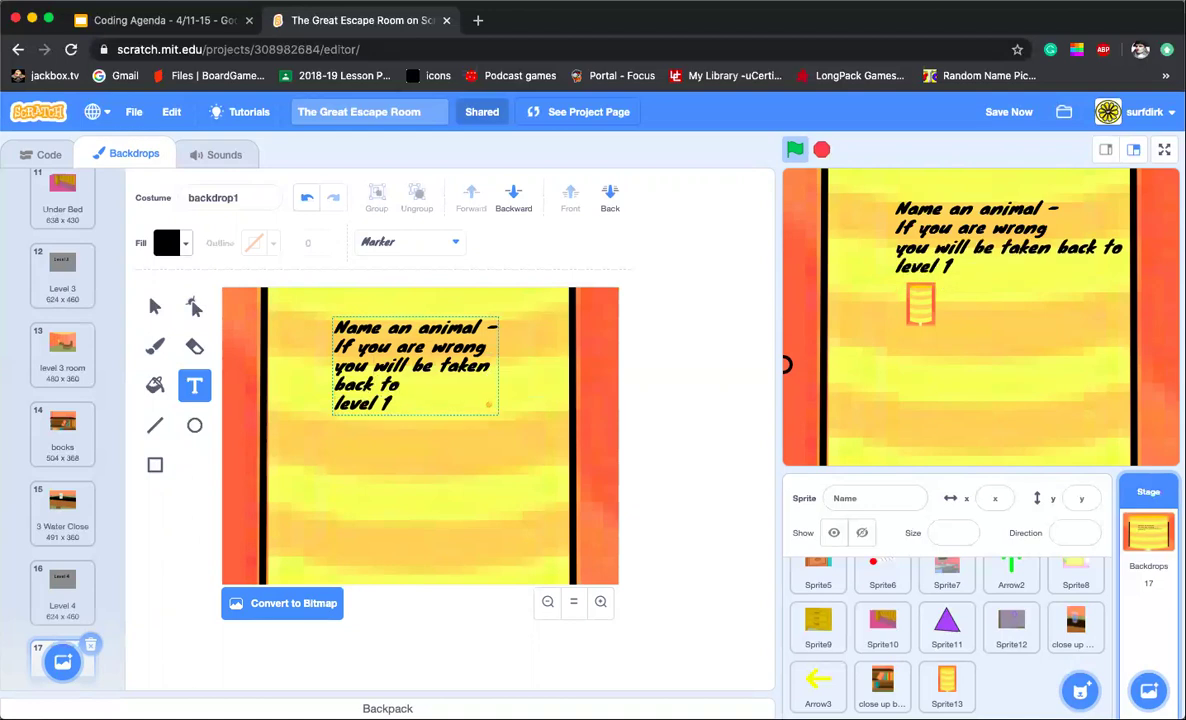
pyautogui.press('BackSpace')
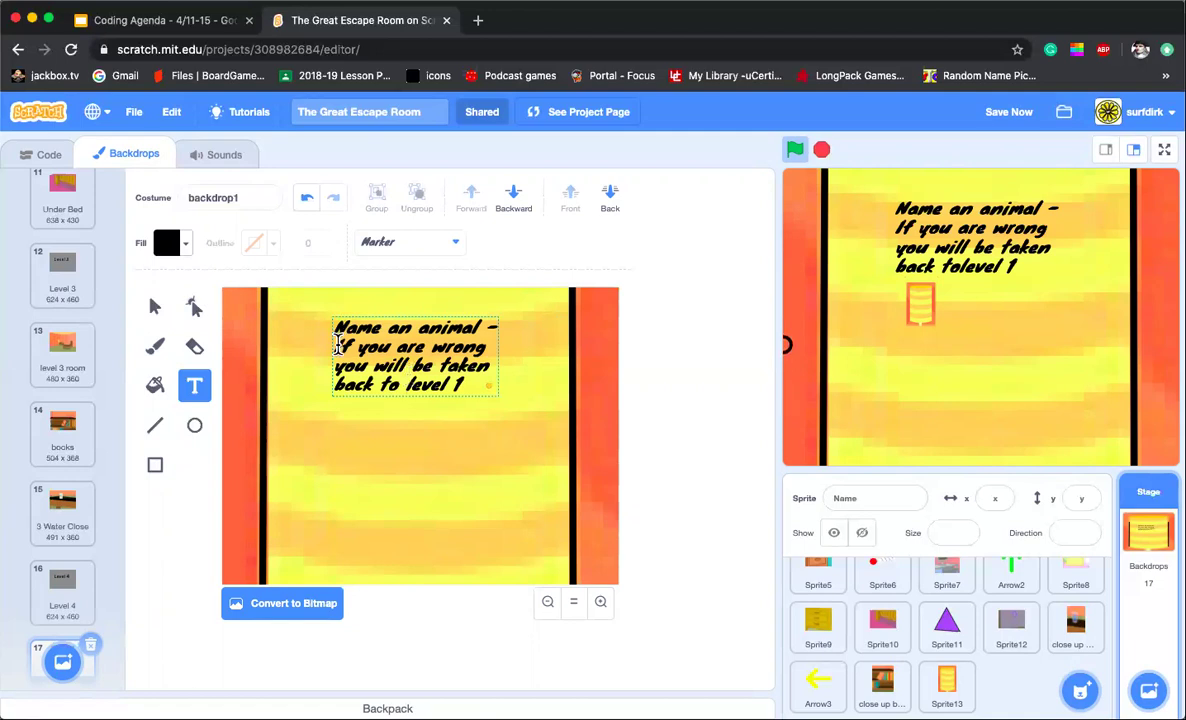
pyautogui.click(337, 346)
pyautogui.press('Return')
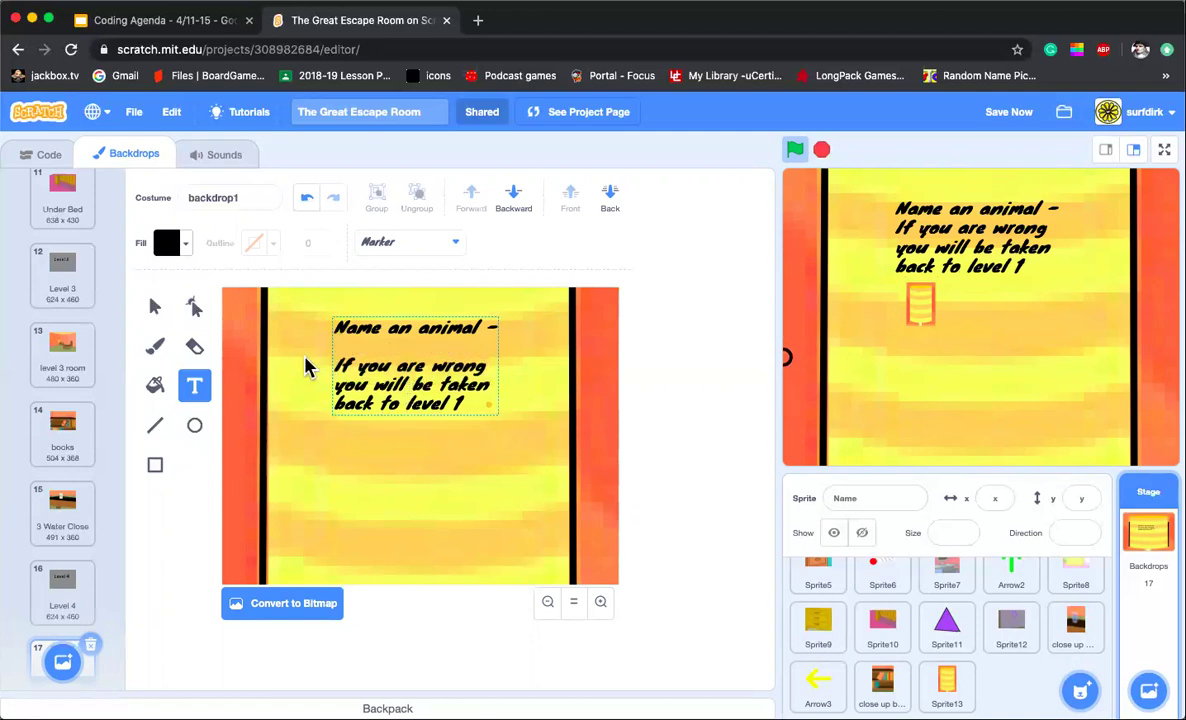
# Step: Draw a blue filled circle without an outline below the lampshade text, with color 59, saturation 100 and brightness 100
pyautogui.click(233, 339)
pyautogui.click(155, 307)
pyautogui.click(308, 342)
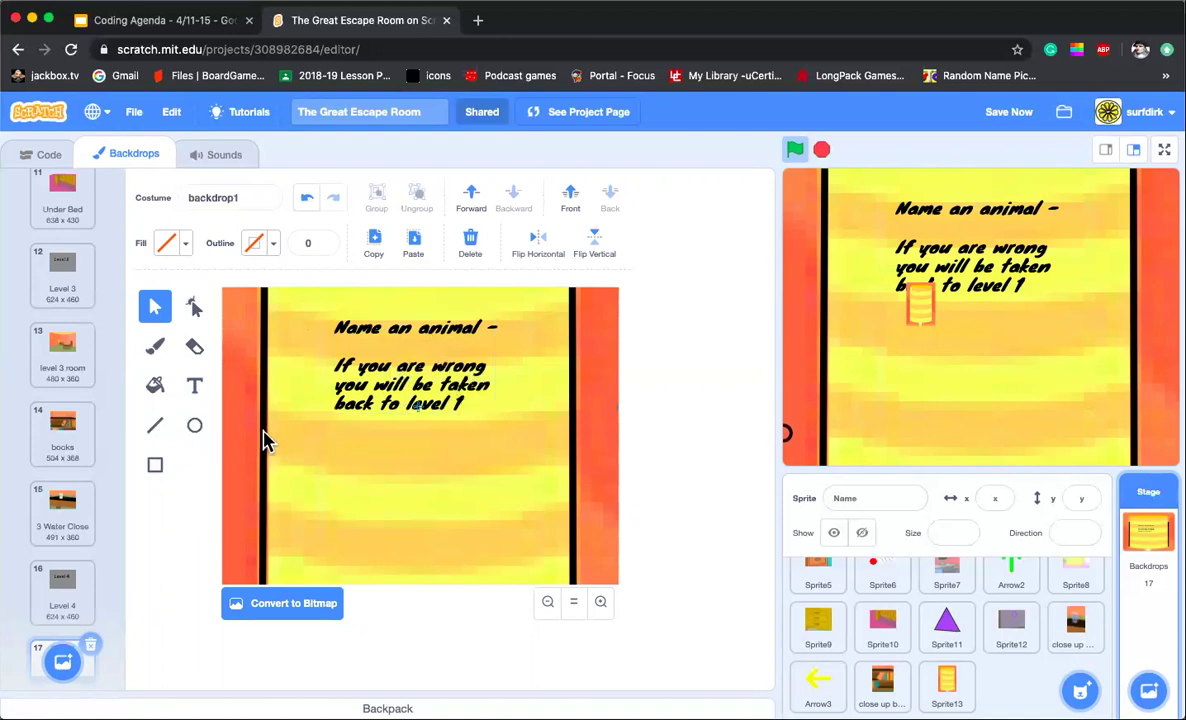
pyautogui.click(196, 428)
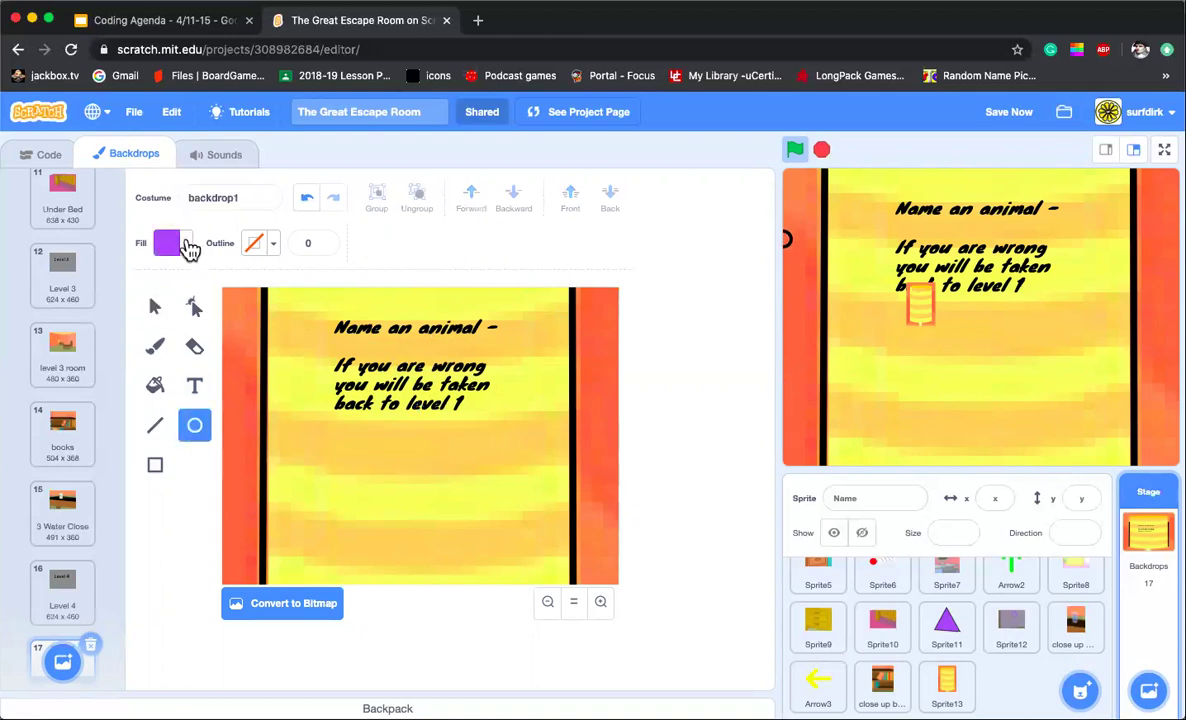
pyautogui.click(178, 242)
pyautogui.moveTo(183, 304); pyautogui.dragTo(170, 305)
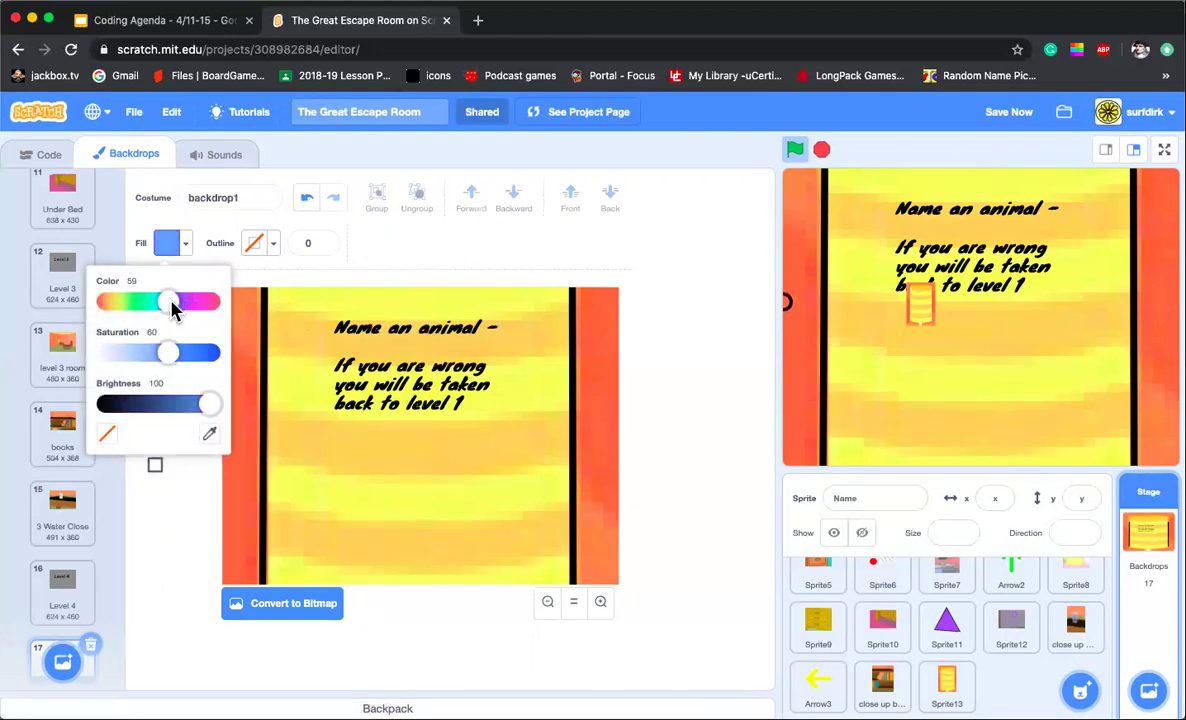
pyautogui.moveTo(169, 350); pyautogui.dragTo(222, 360)
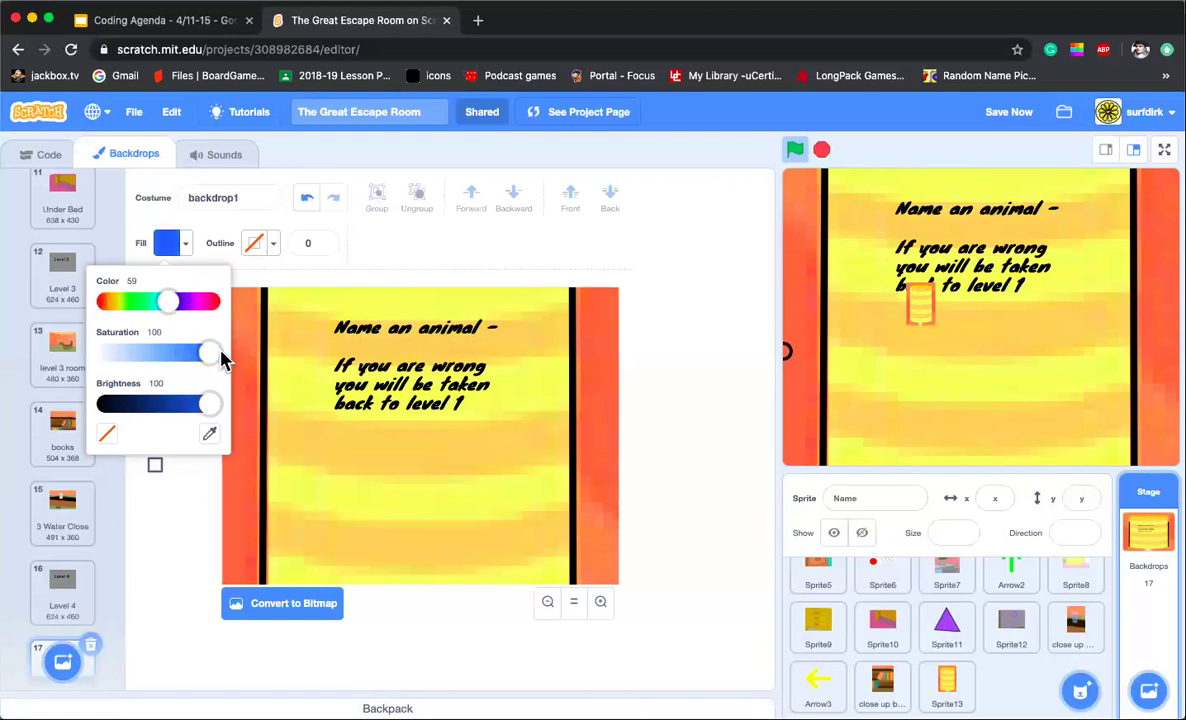
pyautogui.click(389, 444)
pyautogui.moveTo(383, 432); pyautogui.dragTo(435, 487)
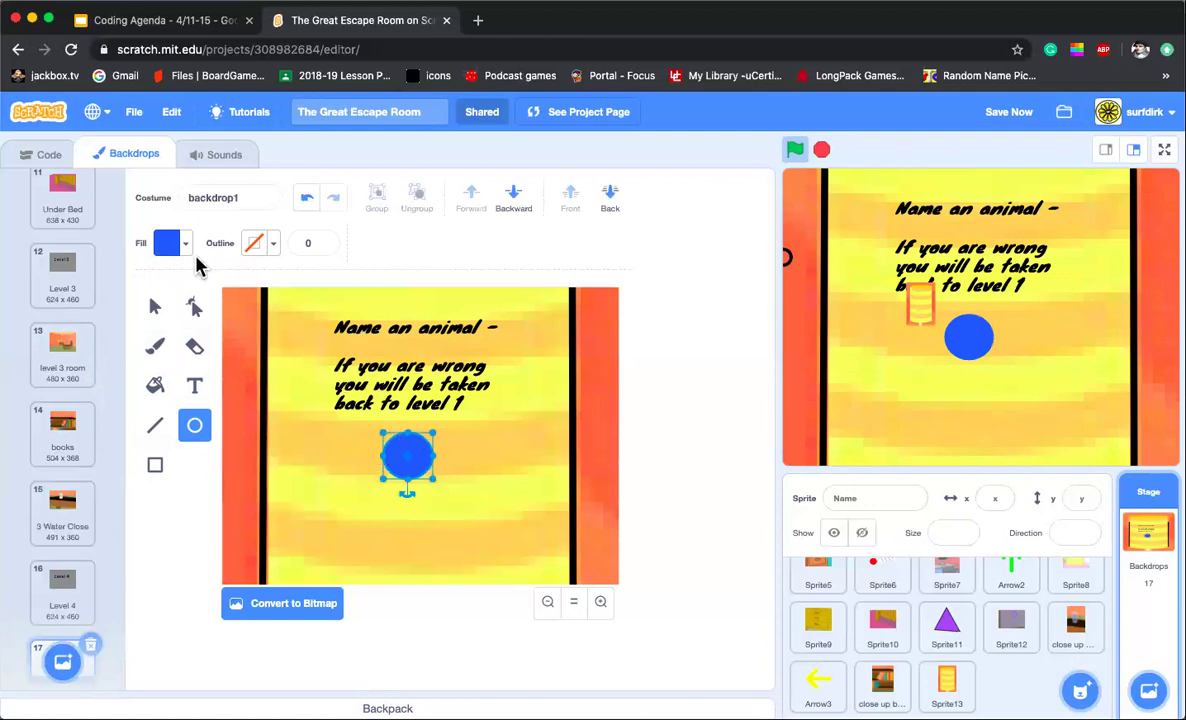
# Step: Paste a copy of the blue circle into a newly painted sprite, centered in its costume, and place it over the backdrop's circle
pyautogui.click(156, 308)
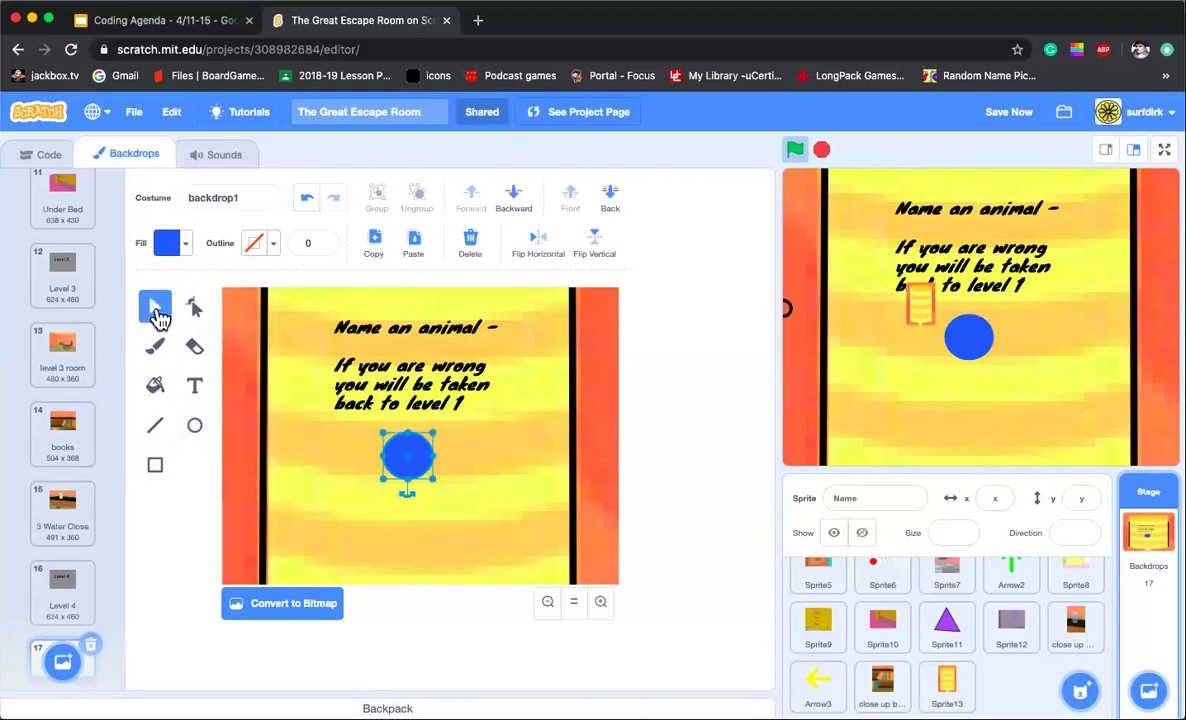
pyautogui.click(377, 245)
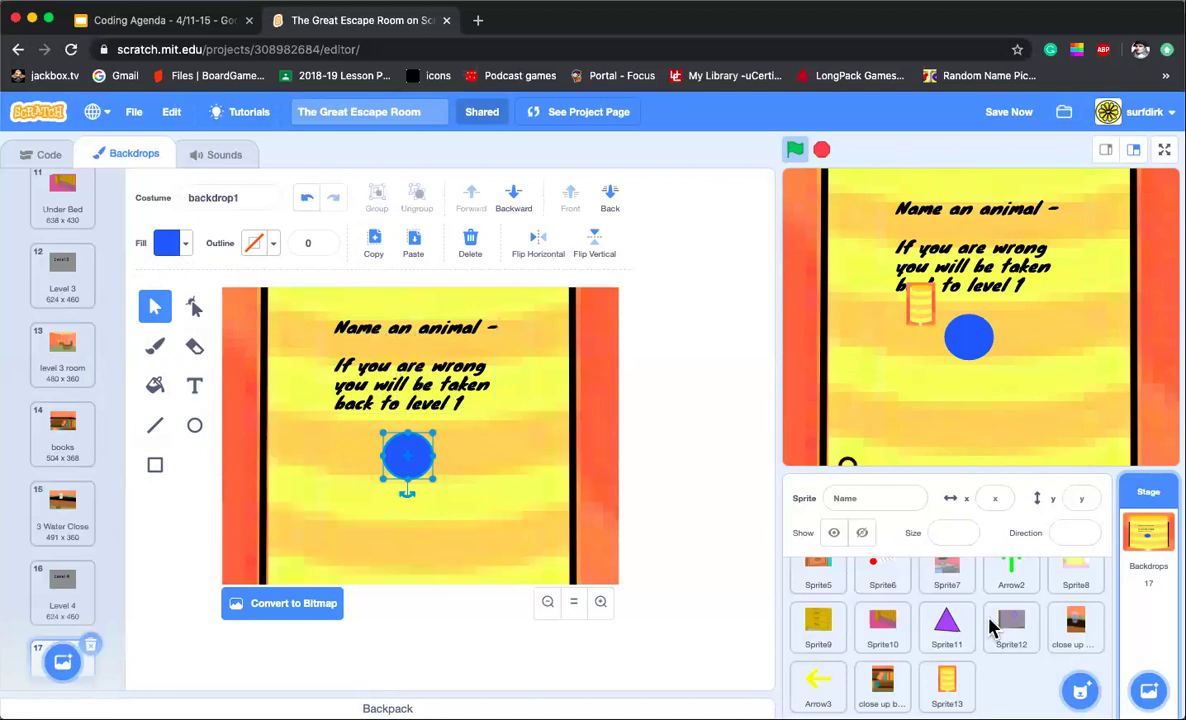
pyautogui.moveTo(1080, 690)
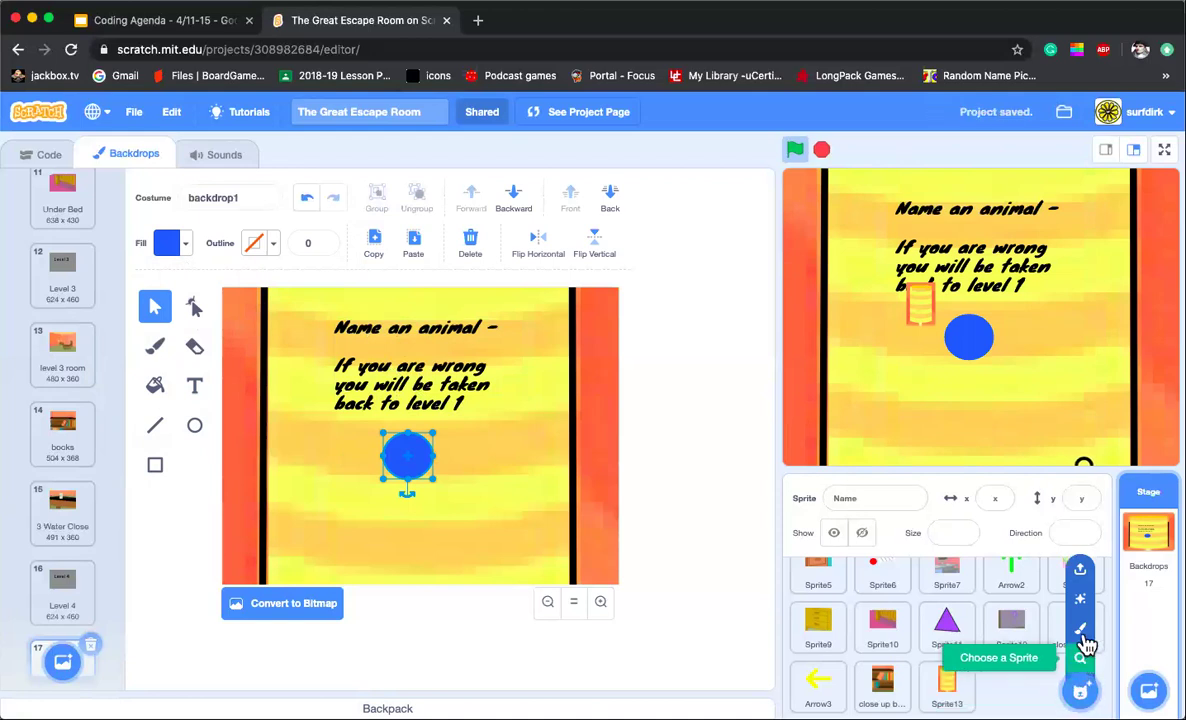
pyautogui.click(1081, 630)
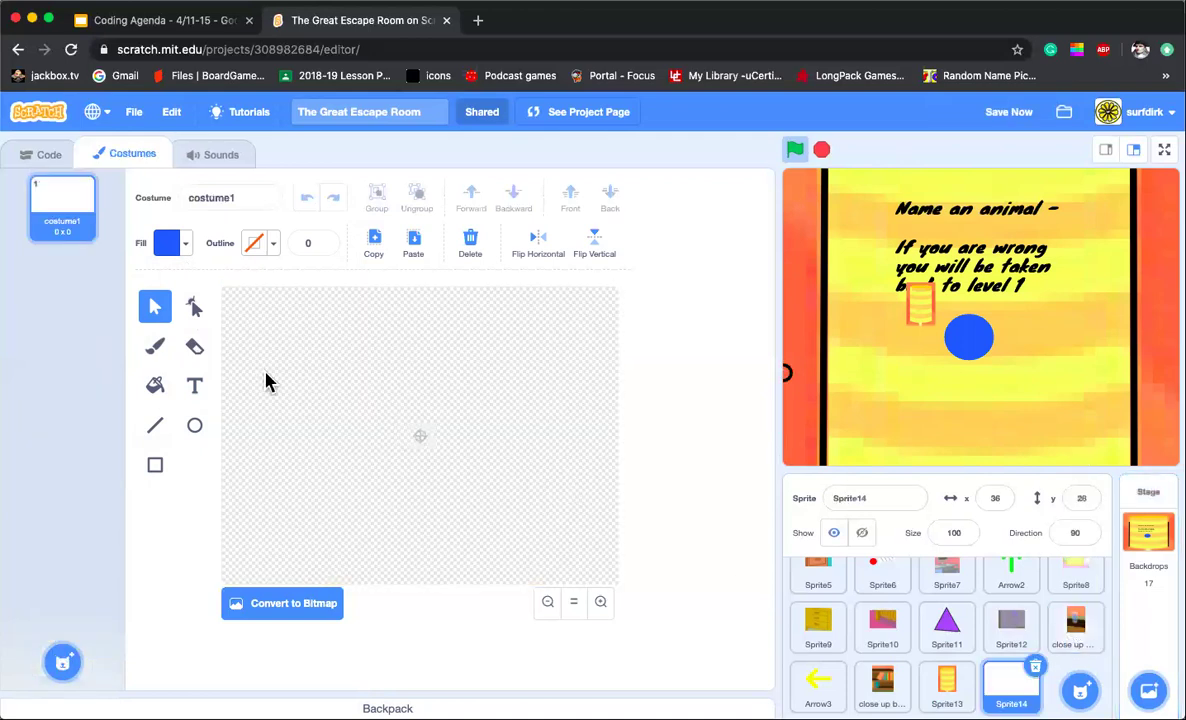
pyautogui.click(415, 245)
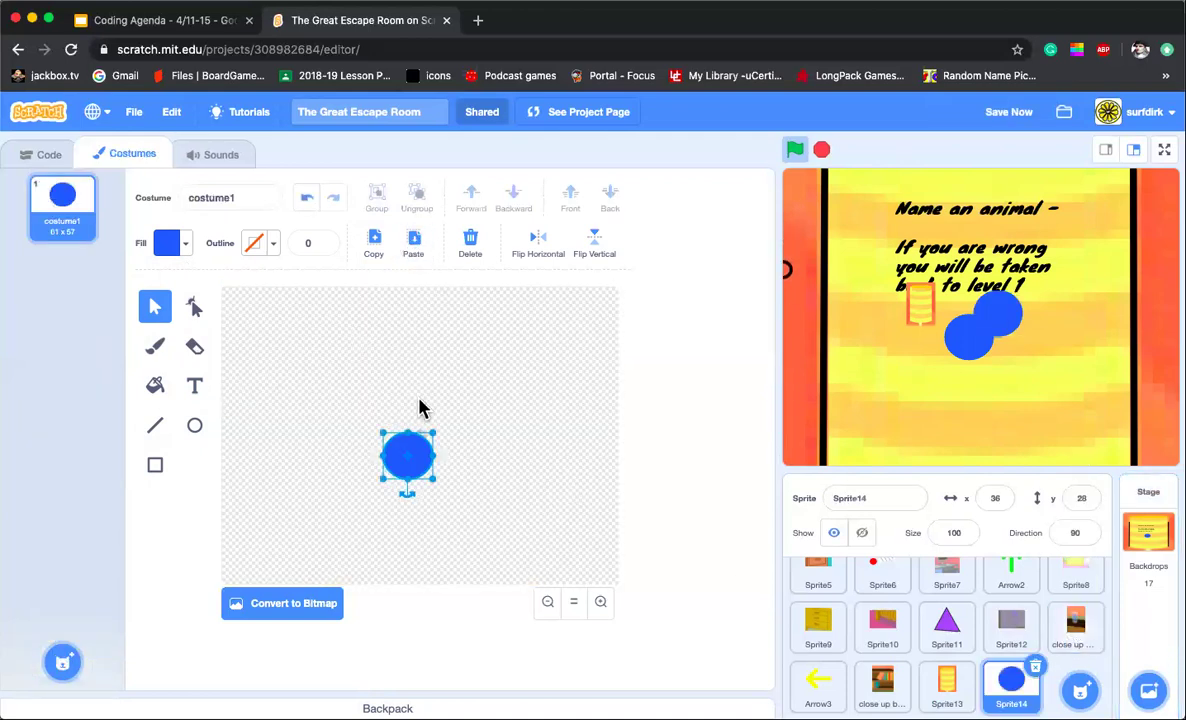
pyautogui.moveTo(425, 452)
pyautogui.mouseDown()
pyautogui.moveTo(440, 440)
pyautogui.moveTo(428, 431)
pyautogui.moveTo(433, 442)
pyautogui.mouseUp()
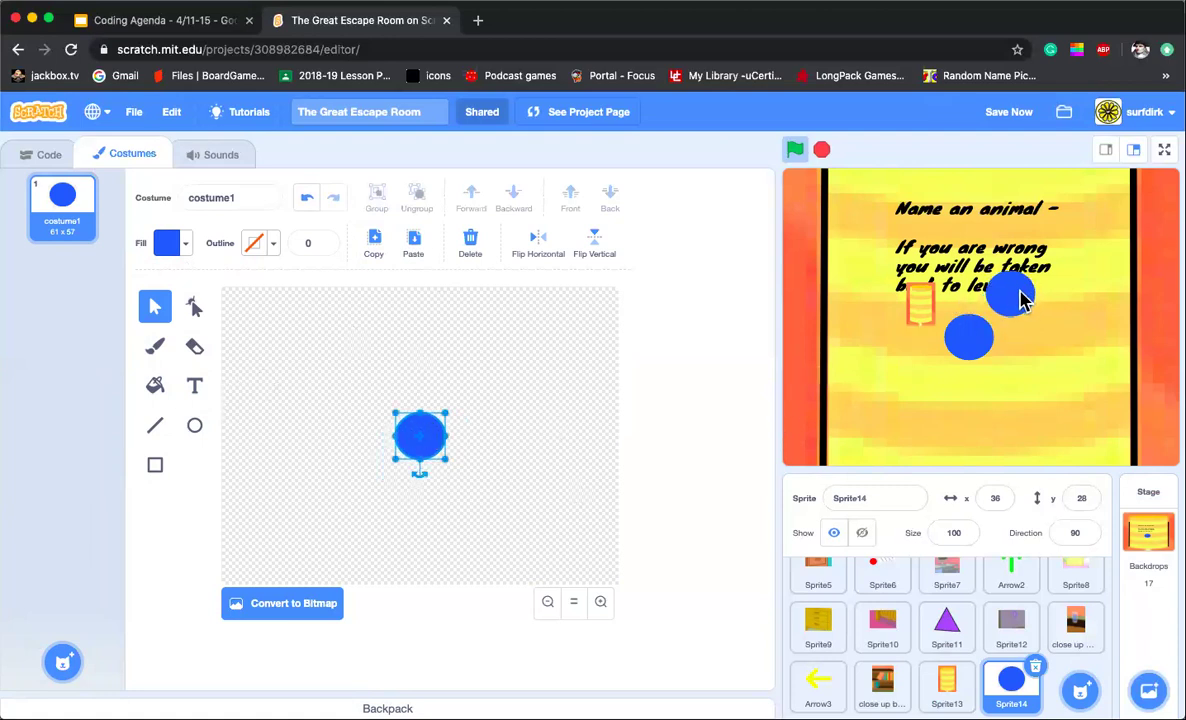
pyautogui.moveTo(1017, 296); pyautogui.dragTo(981, 341)
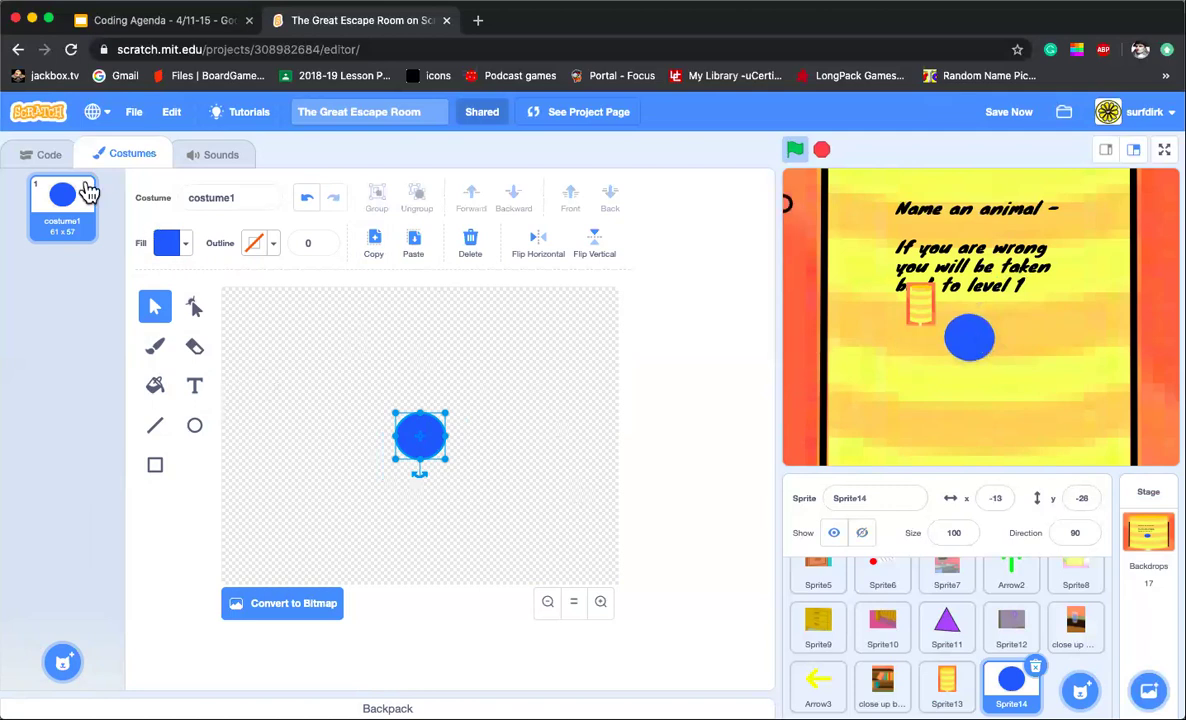
# Step: Make the circle sprite hide when the green flag is clicked, and add a separate show block to its code
pyautogui.click(45, 156)
pyautogui.scroll(5, 170, 301)
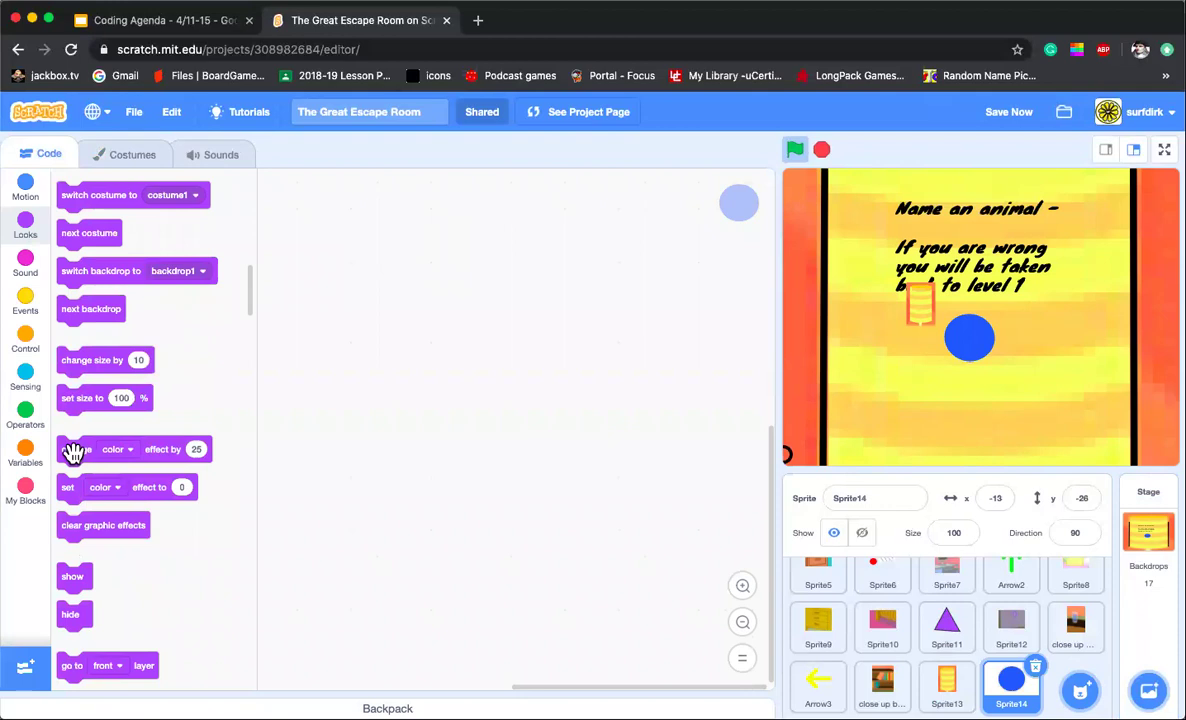
pyautogui.moveTo(72, 576); pyautogui.dragTo(343, 326)
pyautogui.moveTo(72, 613); pyautogui.dragTo(396, 338)
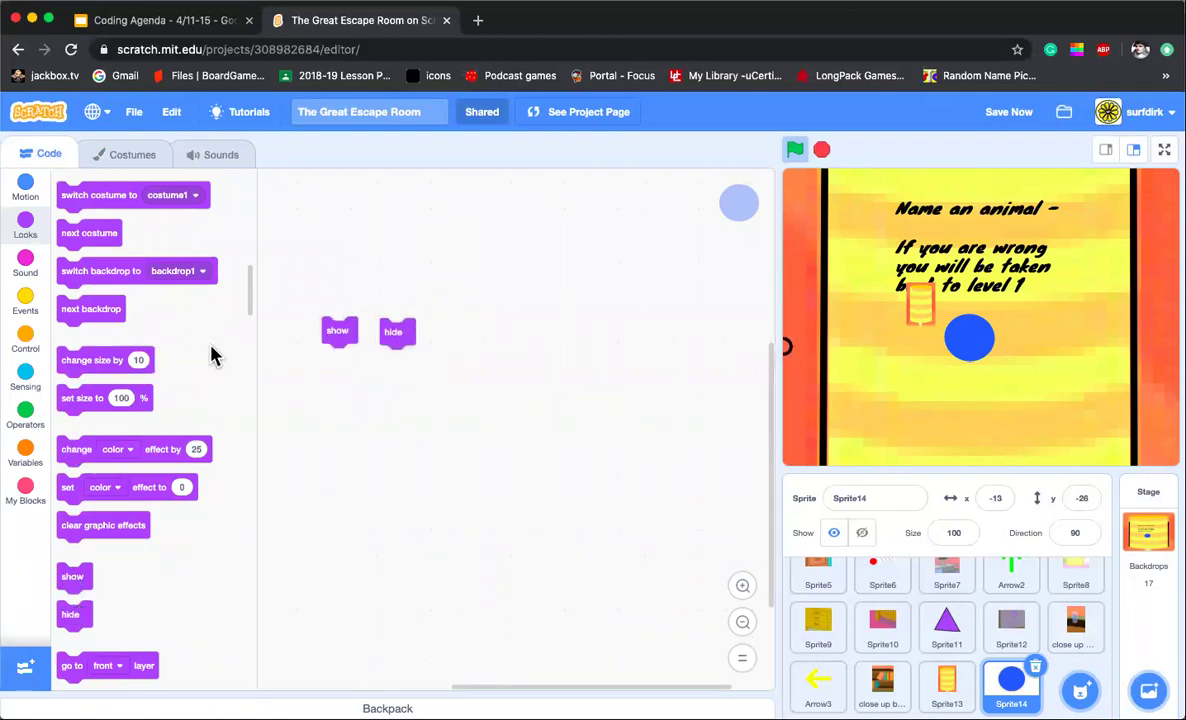
pyautogui.click(25, 300)
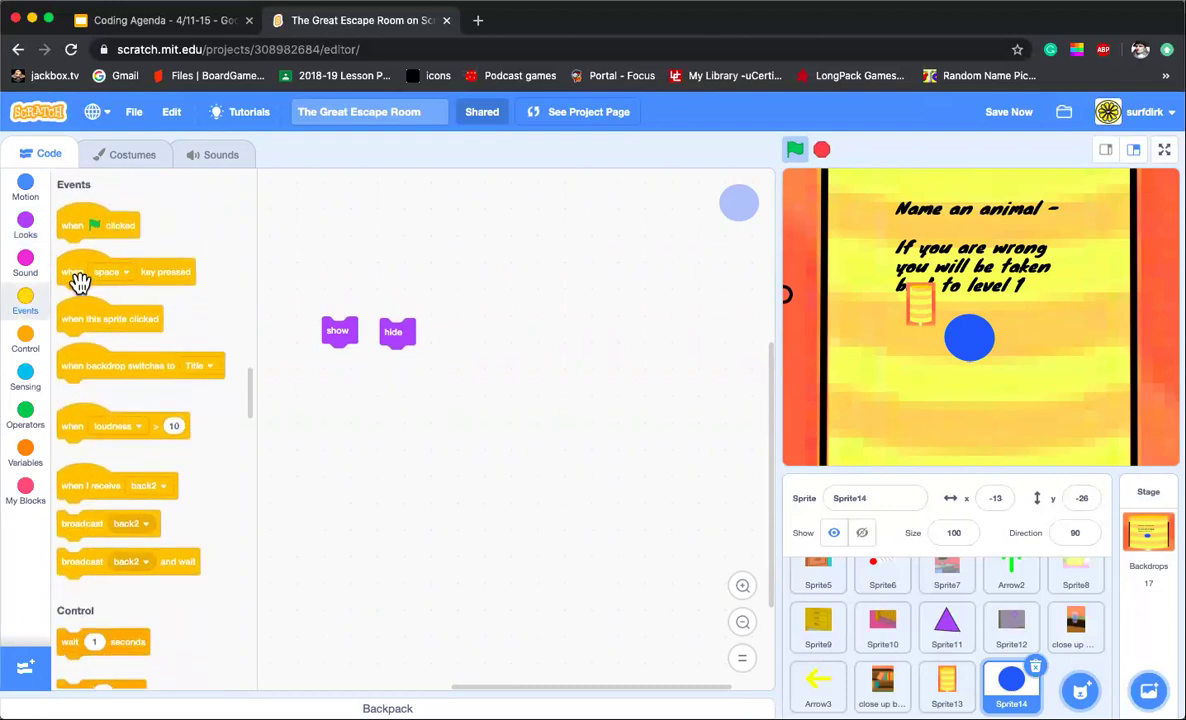
pyautogui.moveTo(85, 225); pyautogui.dragTo(403, 312)
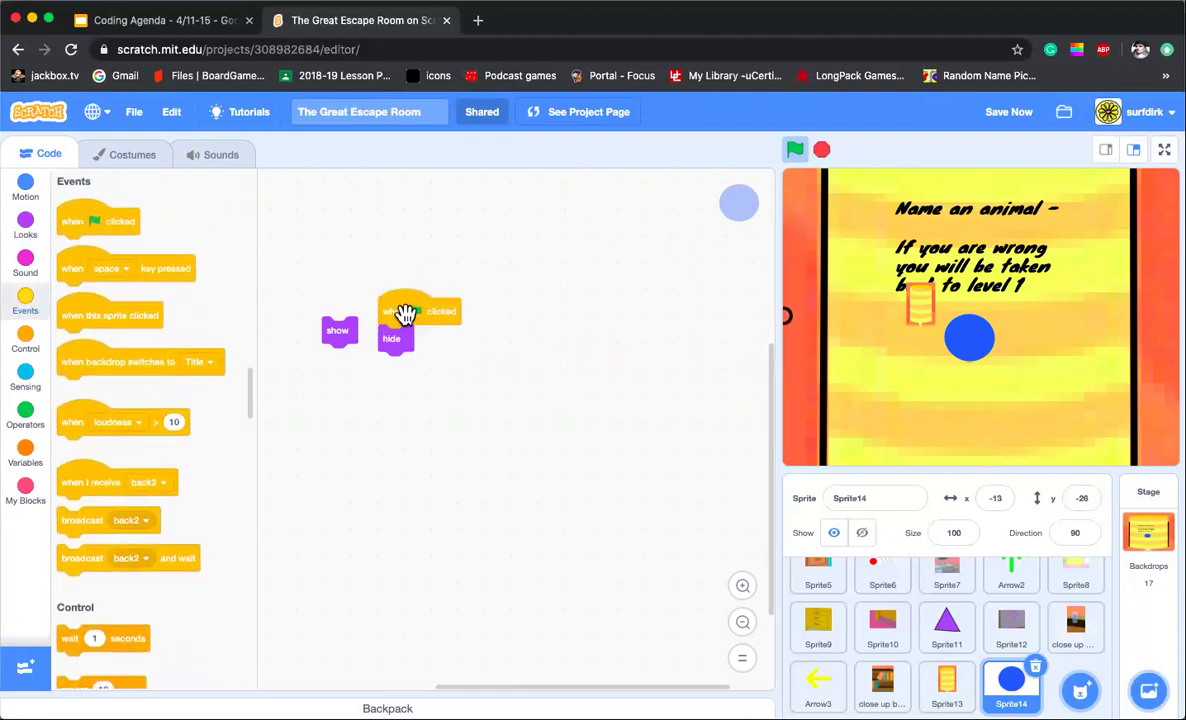
# Step: Attach the show block to a backdrop-switch event set to backdrop1
pyautogui.moveTo(226, 364); pyautogui.dragTo(486, 402)
pyautogui.moveTo(342, 331); pyautogui.dragTo(340, 430)
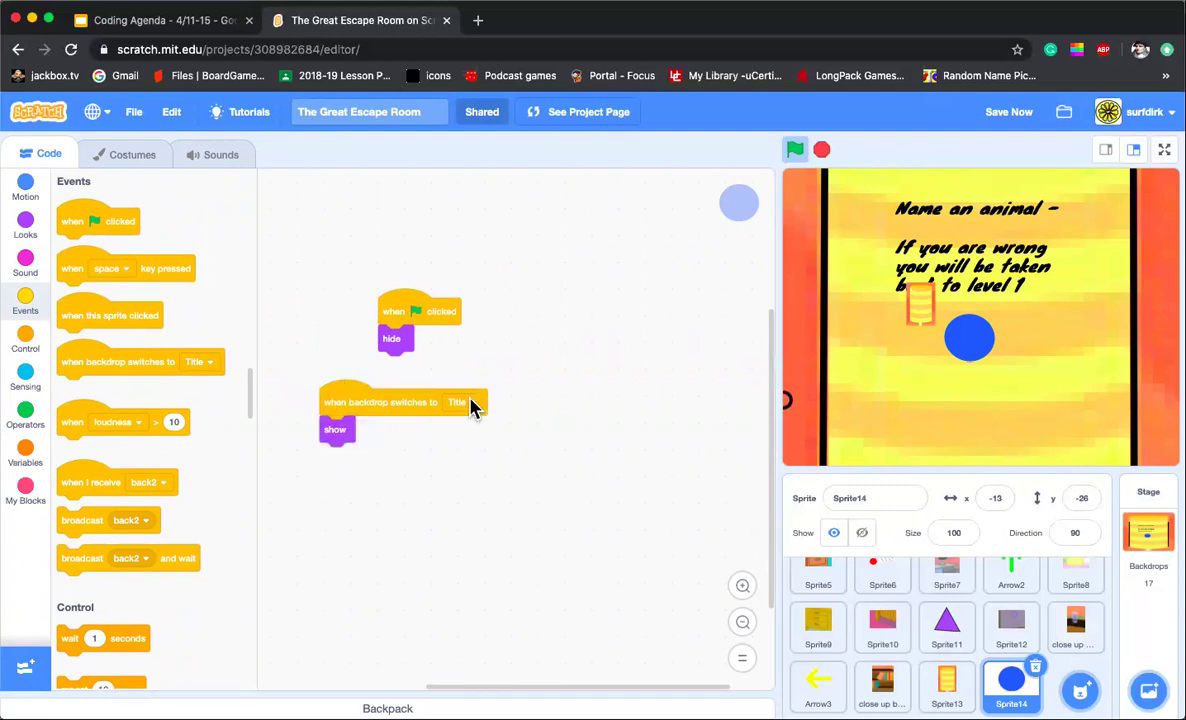
pyautogui.click(471, 402)
pyautogui.scroll(-1, 452, 585)
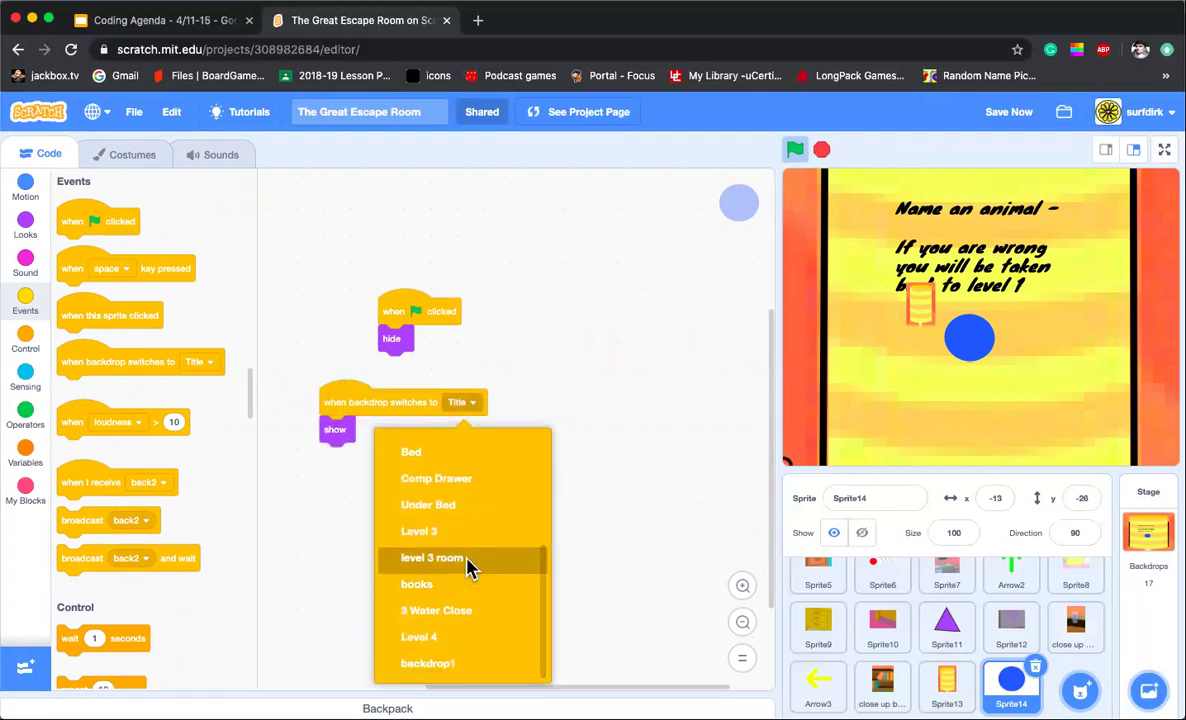
pyautogui.click(470, 665)
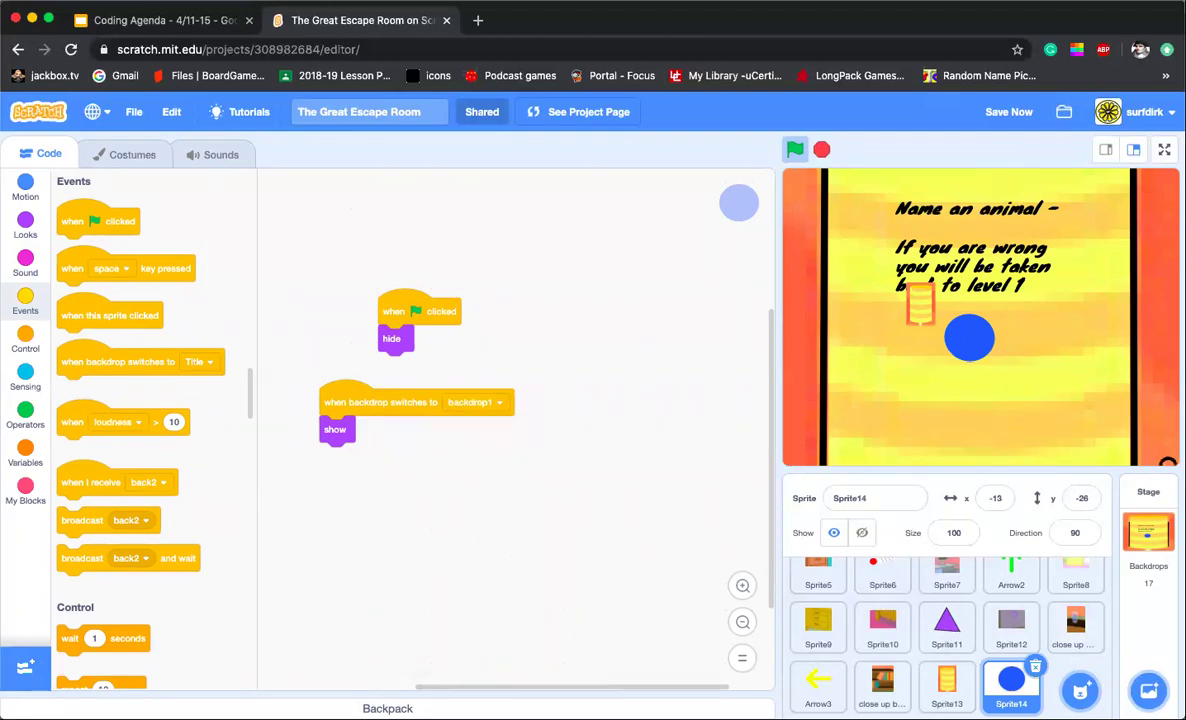
# Step: Rename the stage's backdrop1 to "Lamp Close up"
pyautogui.click(149, 160)
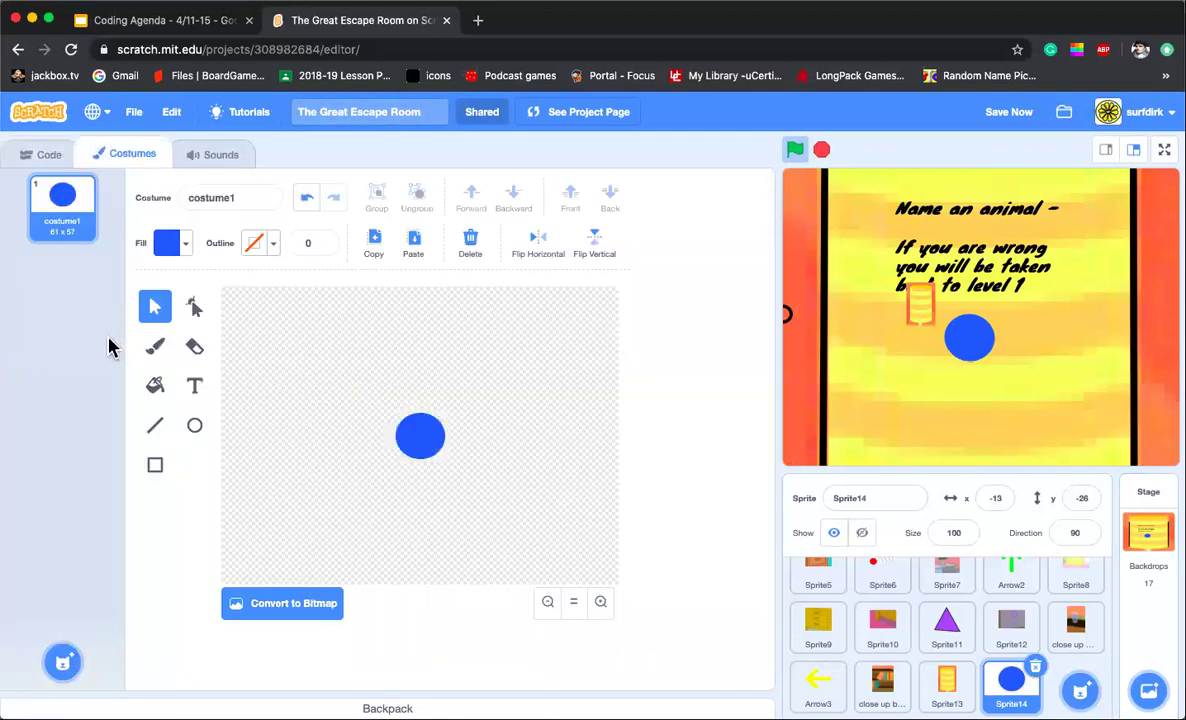
pyautogui.click(1148, 534)
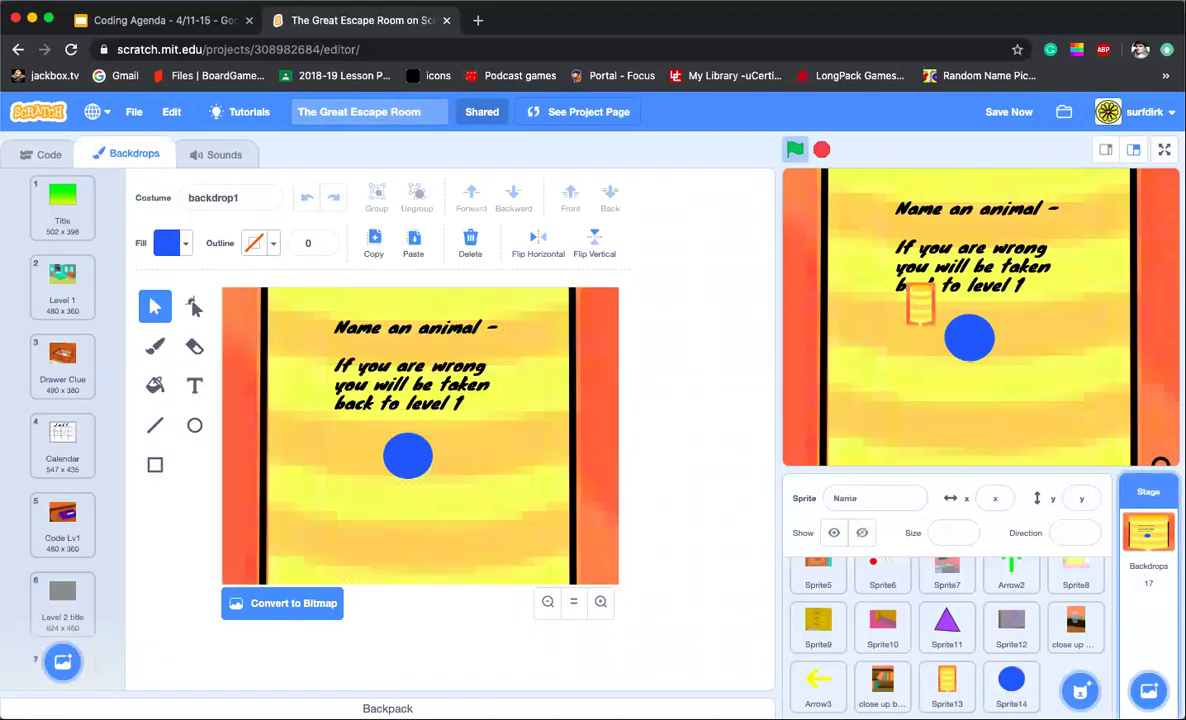
pyautogui.scroll(-8, 87, 530)
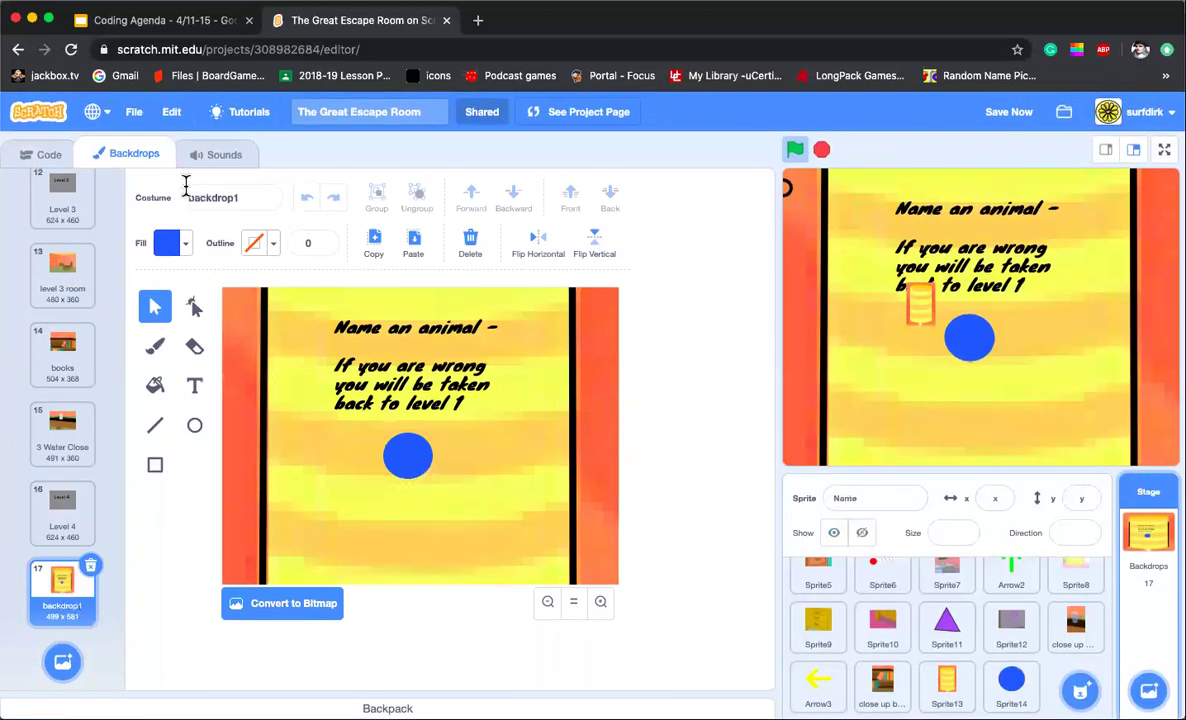
pyautogui.moveTo(249, 197); pyautogui.dragTo(186, 197)
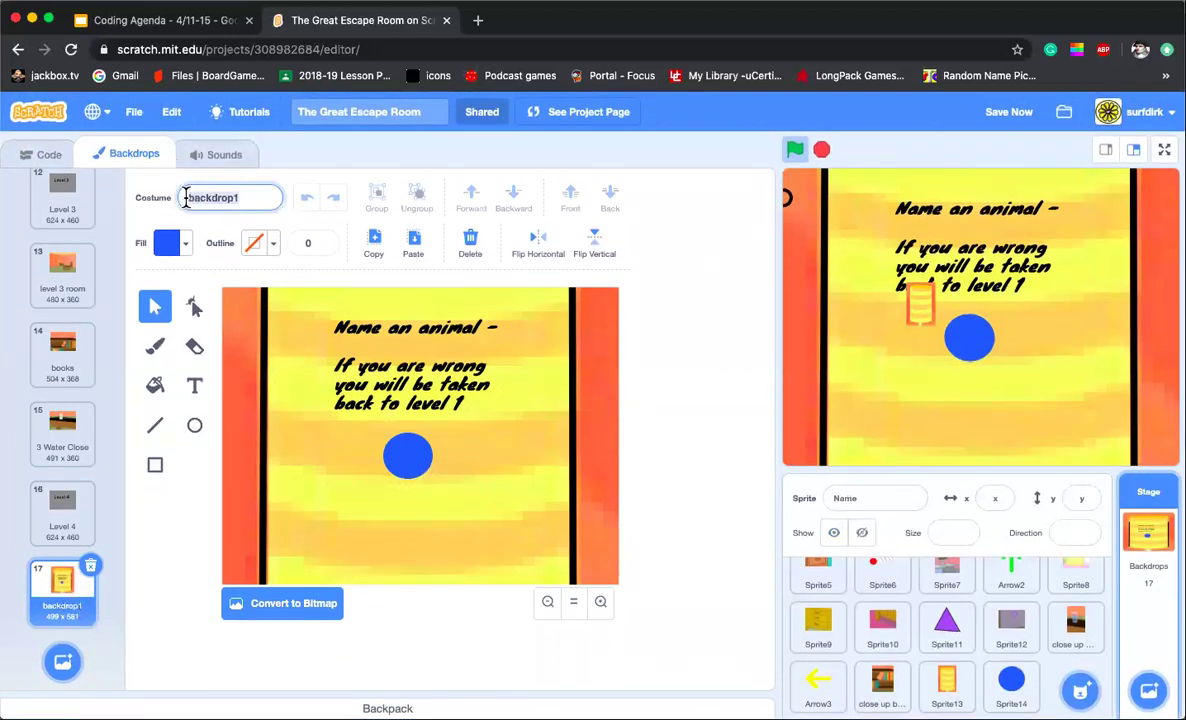
pyautogui.write('Lamp Close up')
pyautogui.click(155, 527)
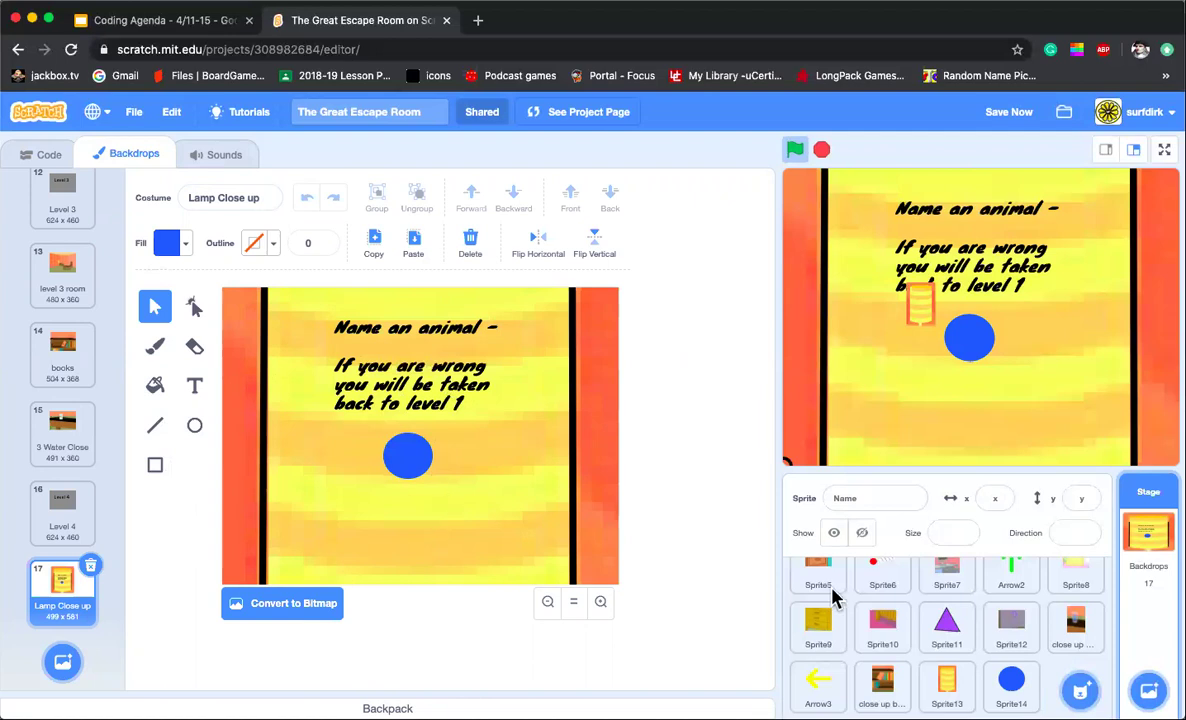
# Step: Return to the circle sprite's code and line up its green-flag script with the backdrop-switch script below
pyautogui.click(1011, 683)
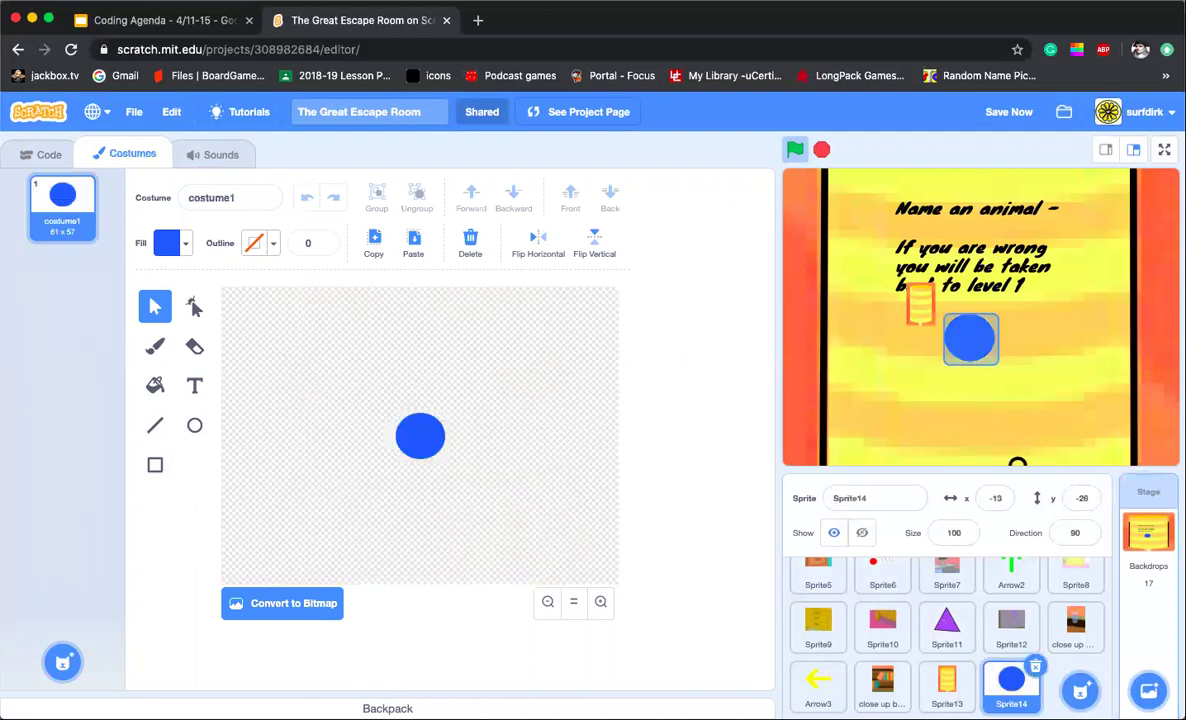
pyautogui.click(45, 158)
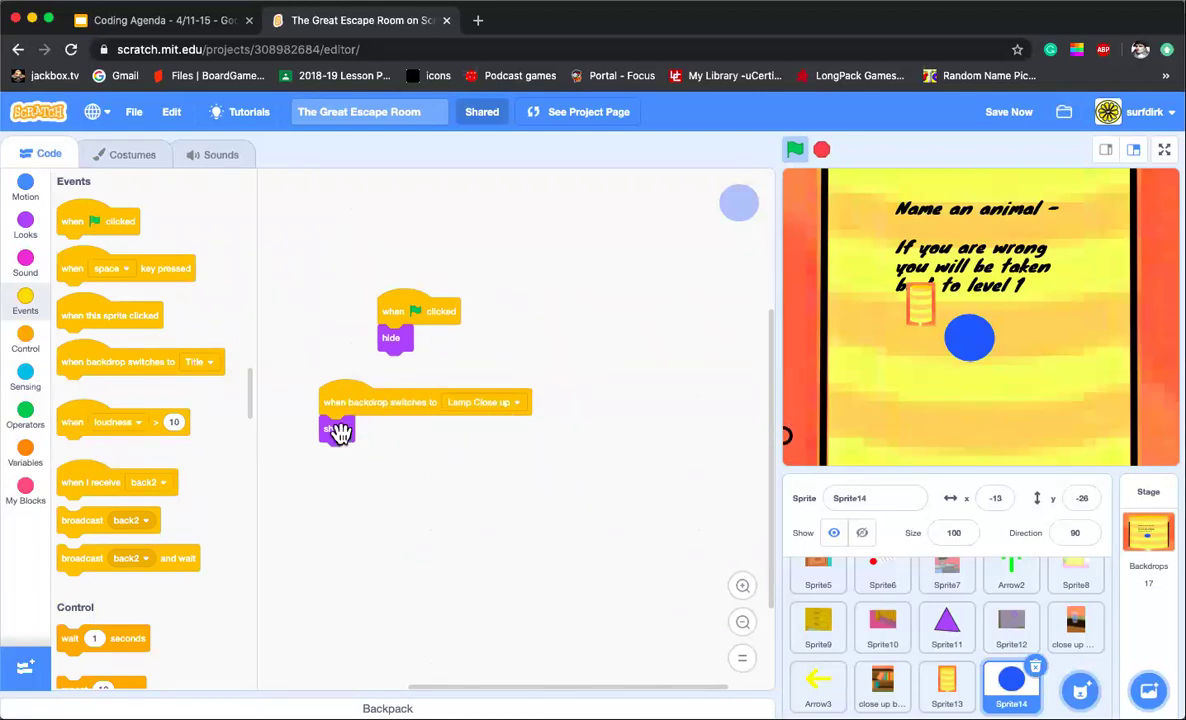
pyautogui.moveTo(395, 312); pyautogui.dragTo(350, 315)
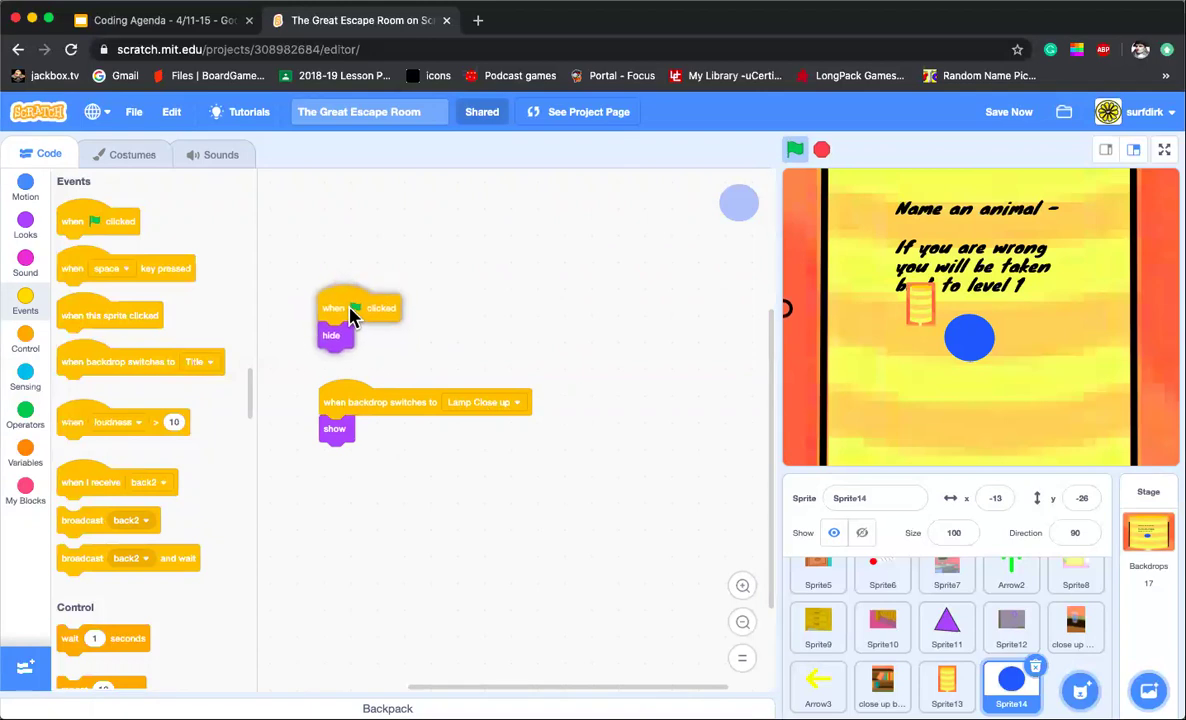
# Step: Add a script to the circle sprite that asks "Name an animal" and waits when the sprite is clicked
pyautogui.moveTo(83, 317); pyautogui.dragTo(438, 470)
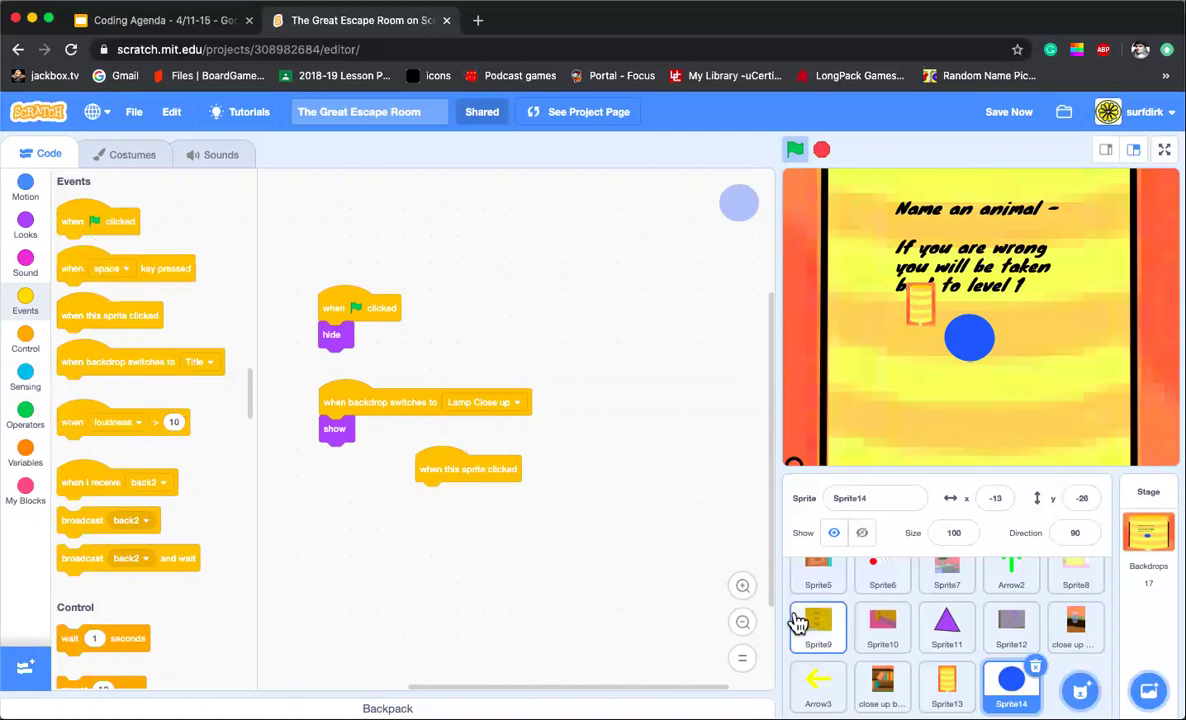
pyautogui.click(26, 376)
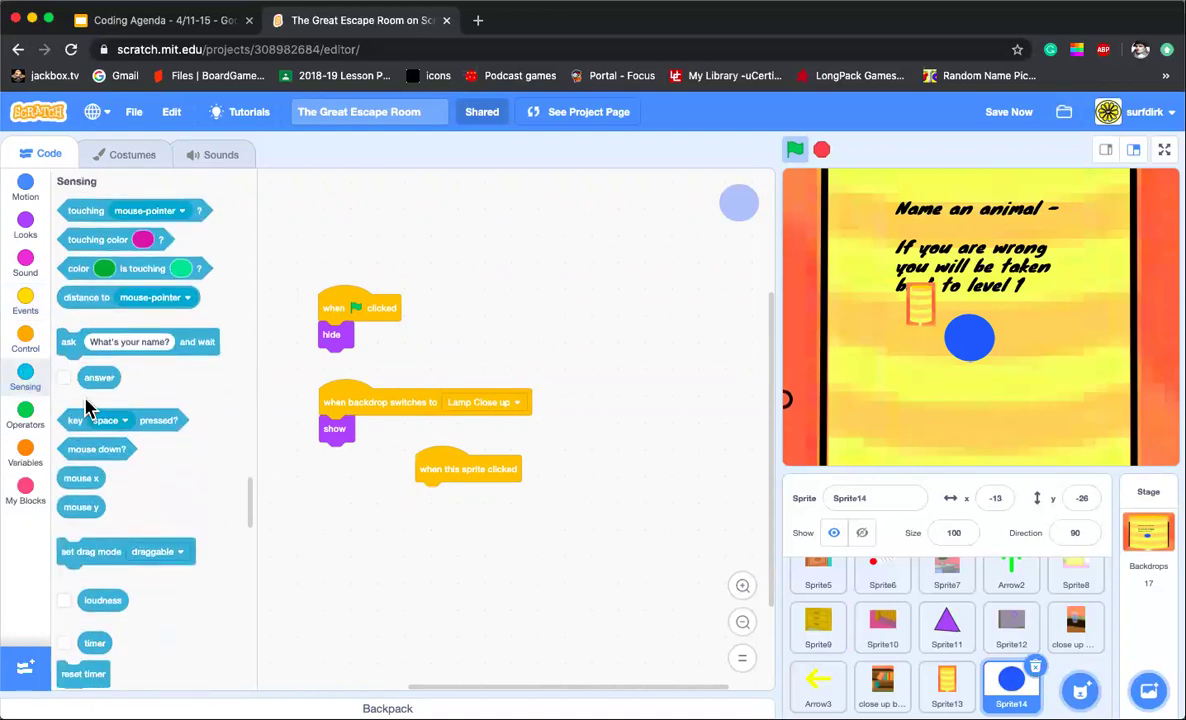
pyautogui.moveTo(72, 342); pyautogui.dragTo(433, 495)
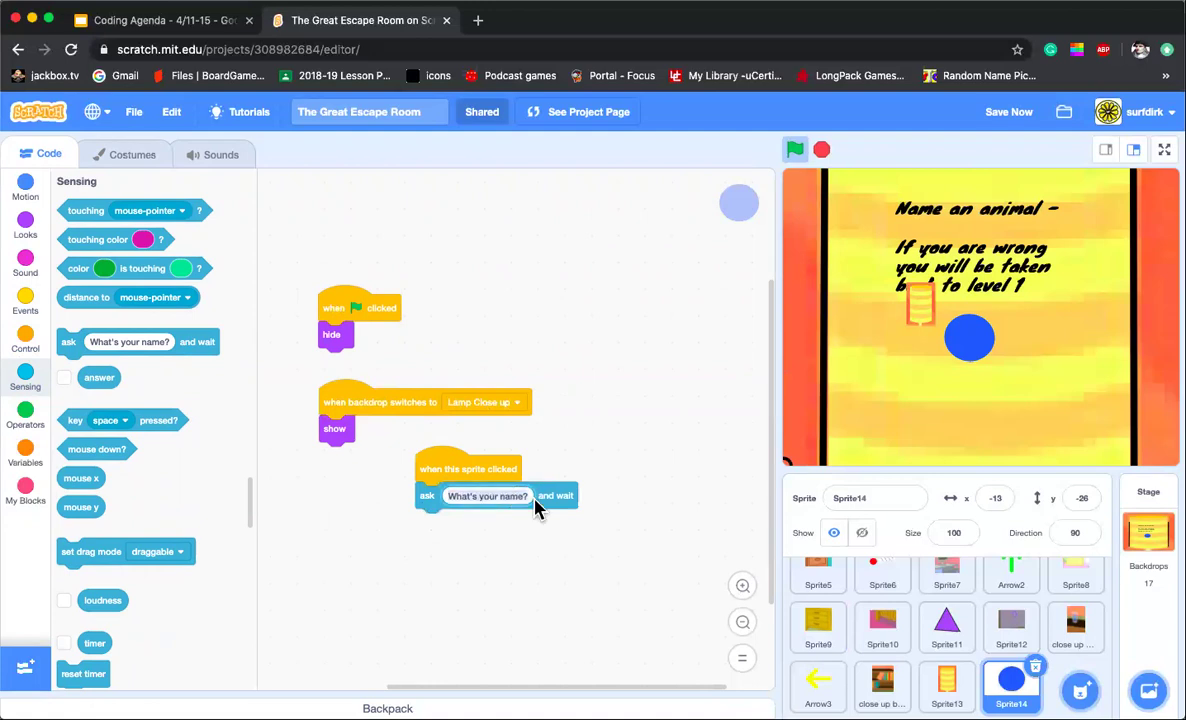
pyautogui.click(533, 500)
pyautogui.write('Name an ani')
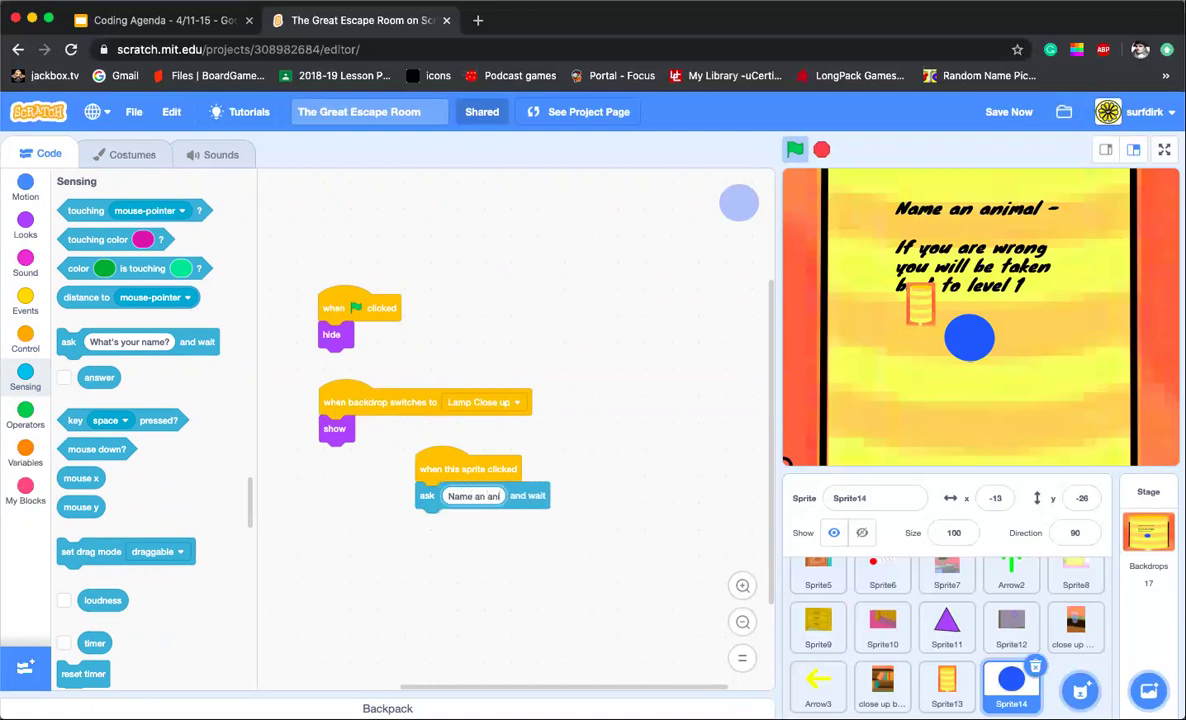
pyautogui.write('mal')
pyautogui.click(541, 570)
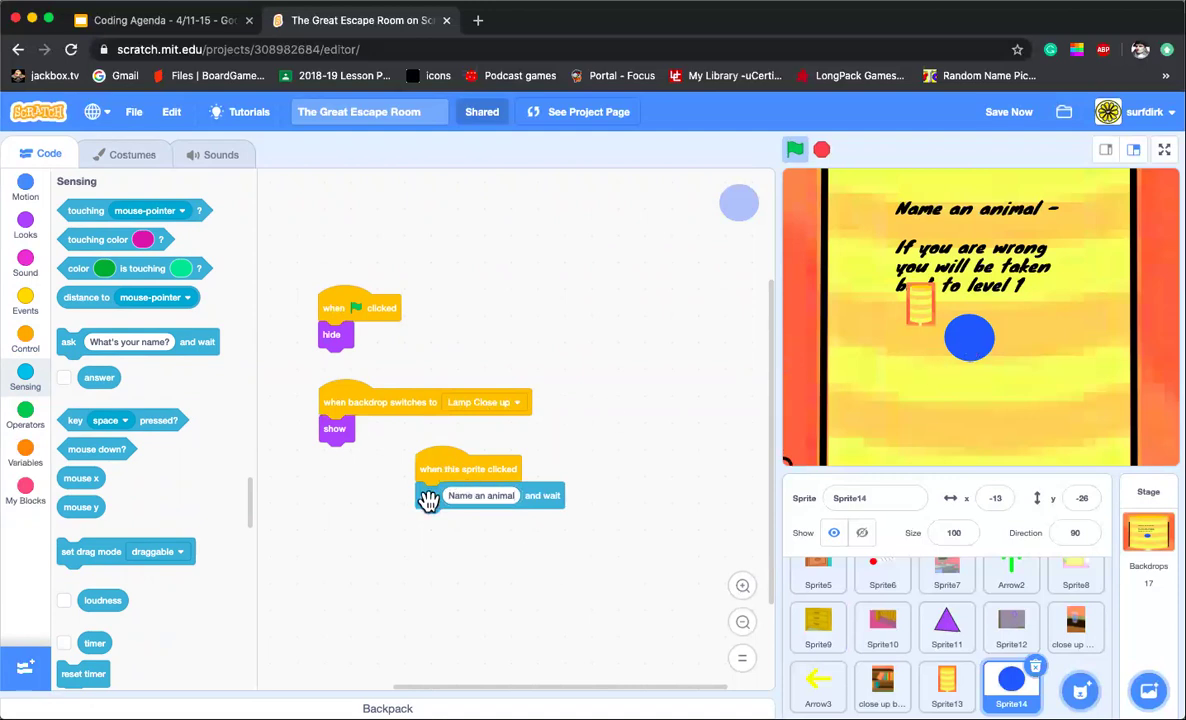
# Step: Open the code of Sprite6 and move its sprite-clicked script into the empty area beside the other scripts
pyautogui.scroll(2, 888, 615)
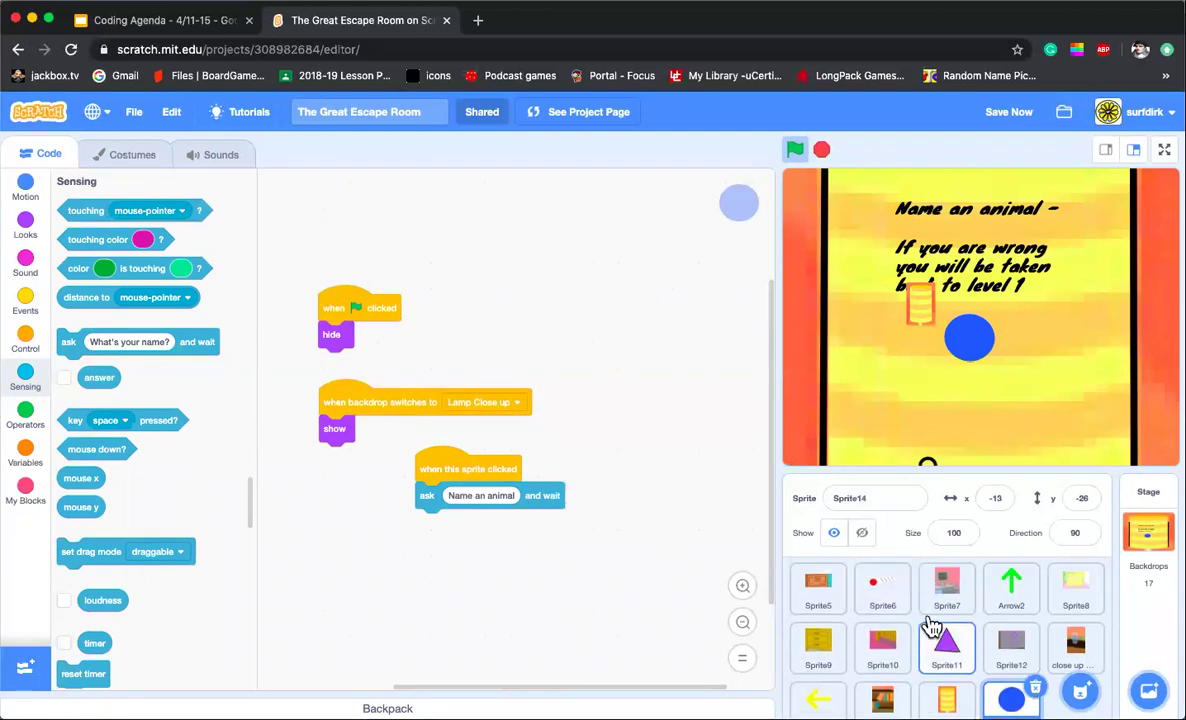
pyautogui.click(890, 635)
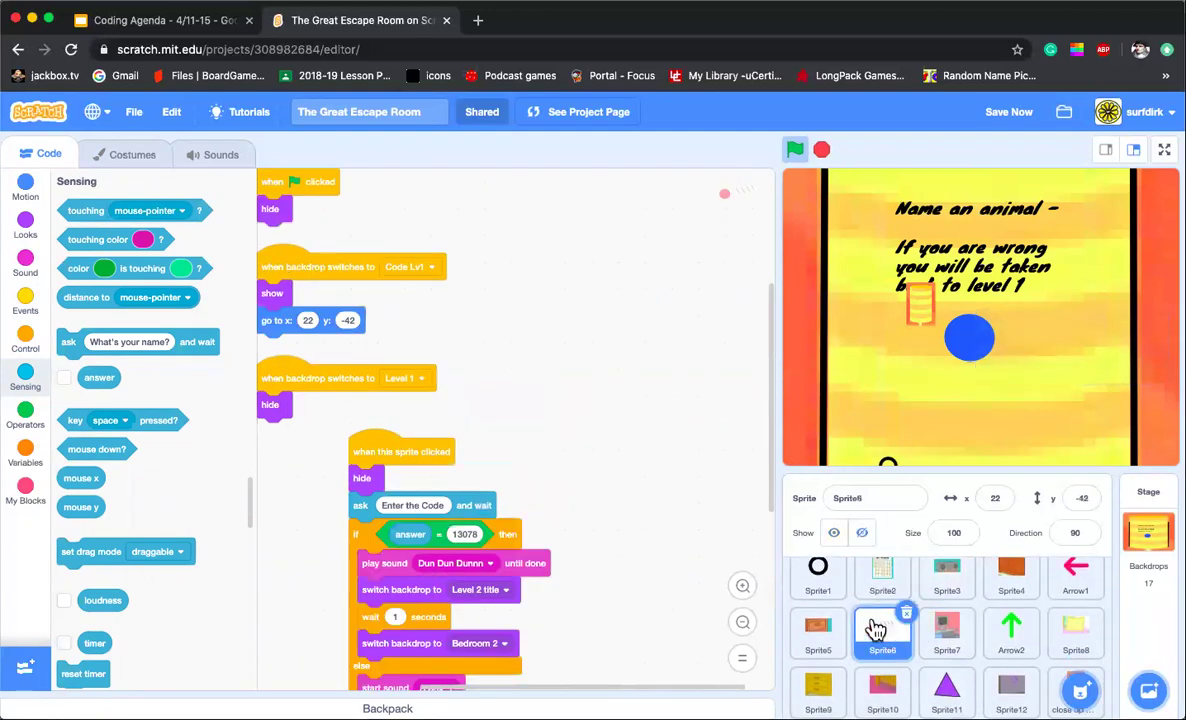
pyautogui.moveTo(395, 447); pyautogui.dragTo(521, 294)
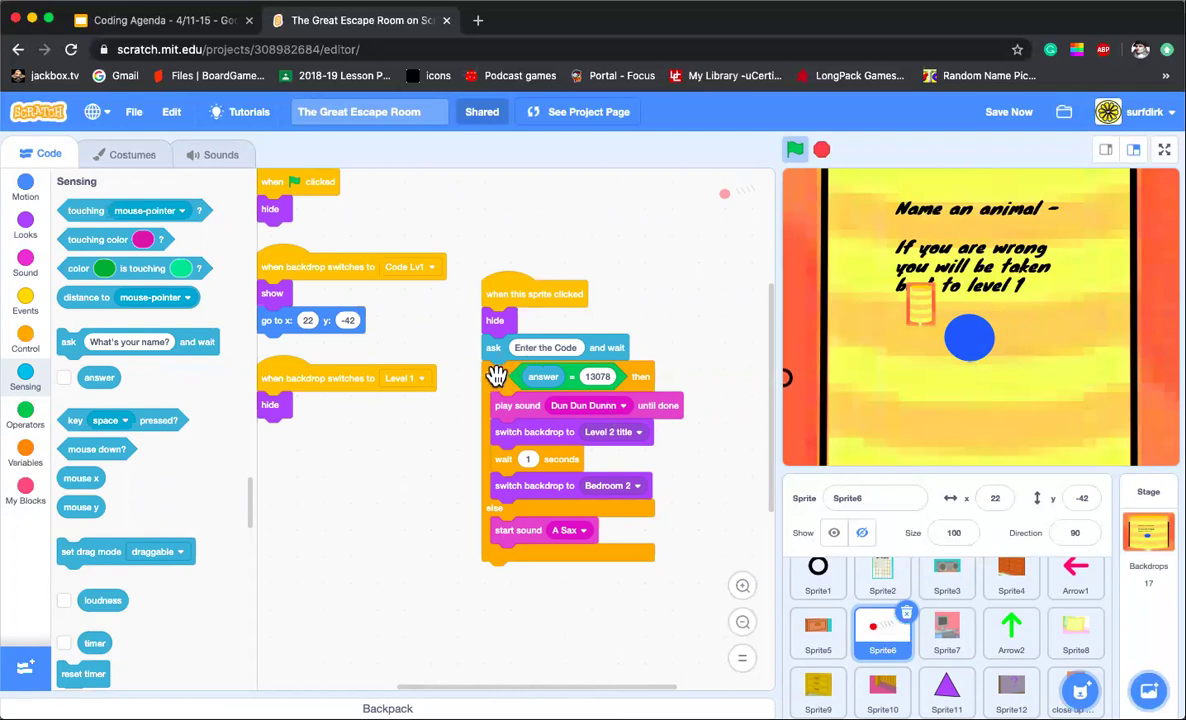
# Step: Copy Sprite6's if-else block to the circle sprite, attach it under the "Name an animal" question, and move the Lamp Close up script clear
pyautogui.moveTo(495, 376)
pyautogui.mouseDown()
pyautogui.moveTo(502, 400)
pyautogui.moveTo(494, 379)
pyautogui.mouseUp()
pyautogui.scroll(-2, 888, 630)
pyautogui.moveTo(492, 384); pyautogui.dragTo(1011, 685)
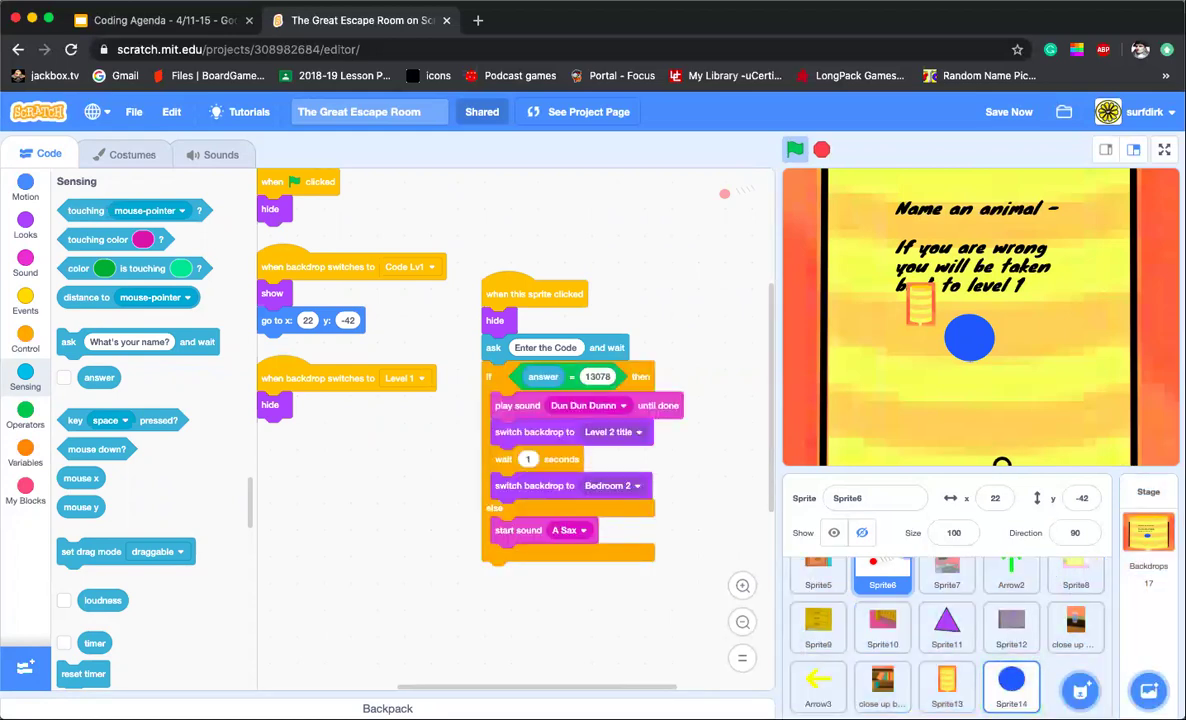
pyautogui.click(1011, 683)
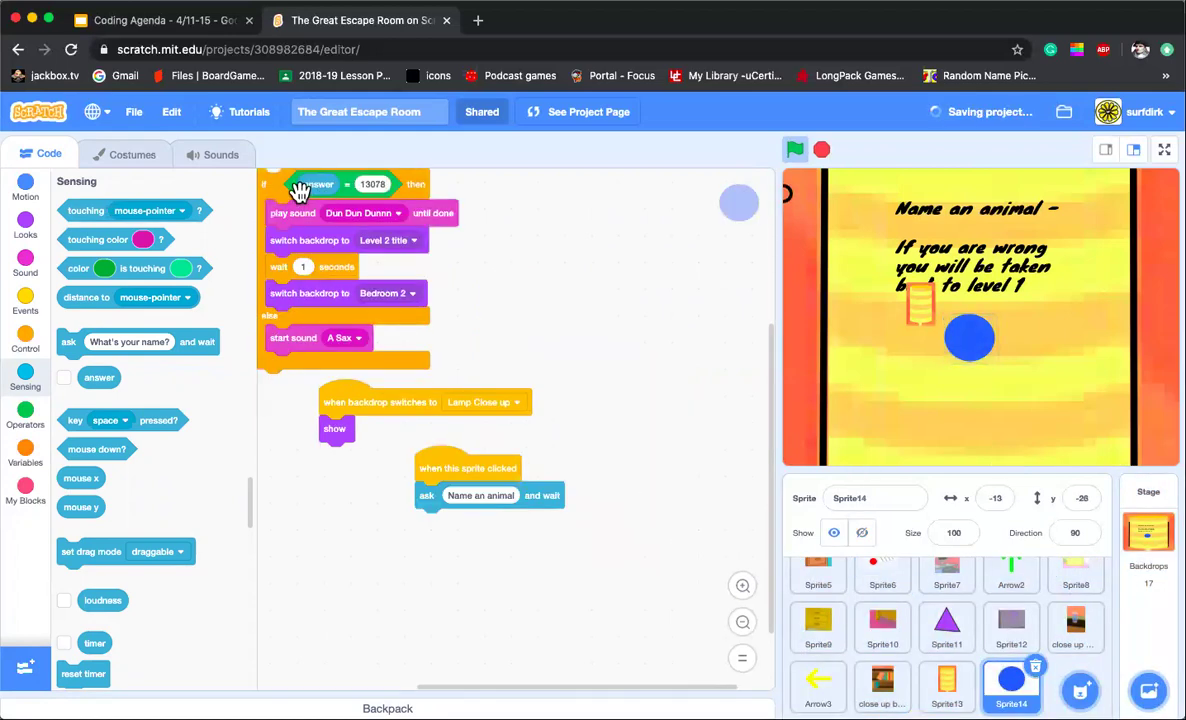
pyautogui.moveTo(275, 187); pyautogui.dragTo(550, 313)
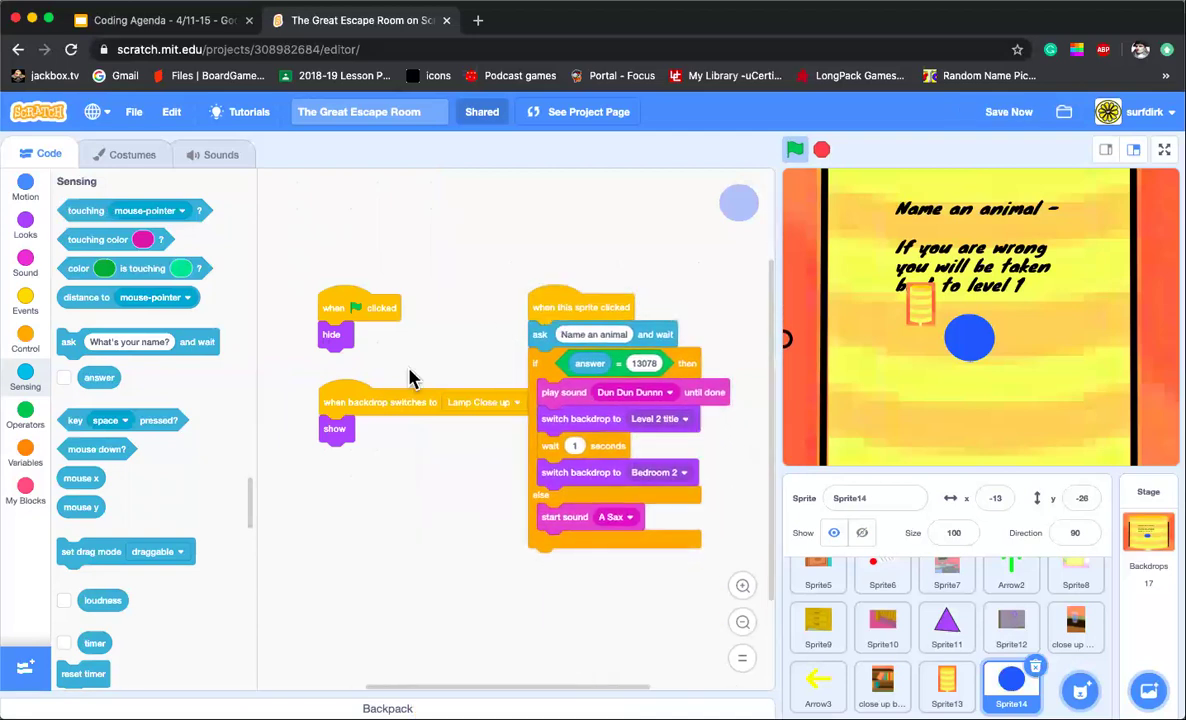
pyautogui.moveTo(352, 400); pyautogui.dragTo(324, 452)
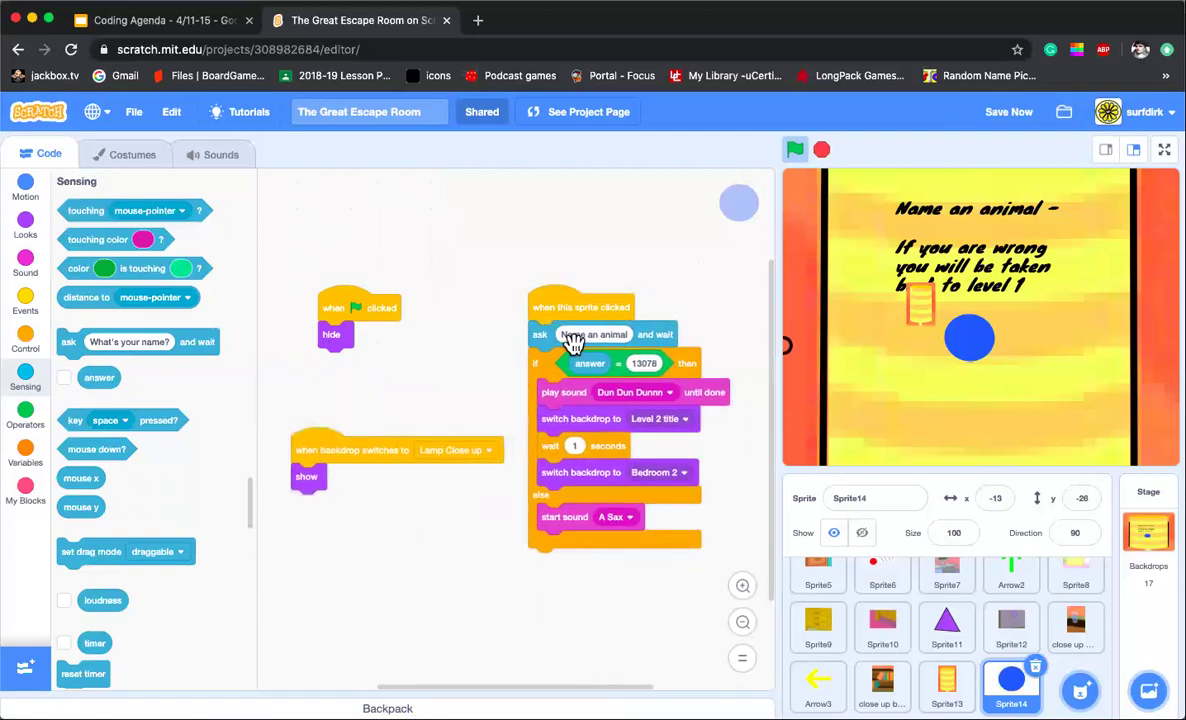
# Step: Set the correct answer to "fish" and make the correct-answer branch switch the backdrop to Level 4
pyautogui.moveTo(584, 363); pyautogui.dragTo(588, 363)
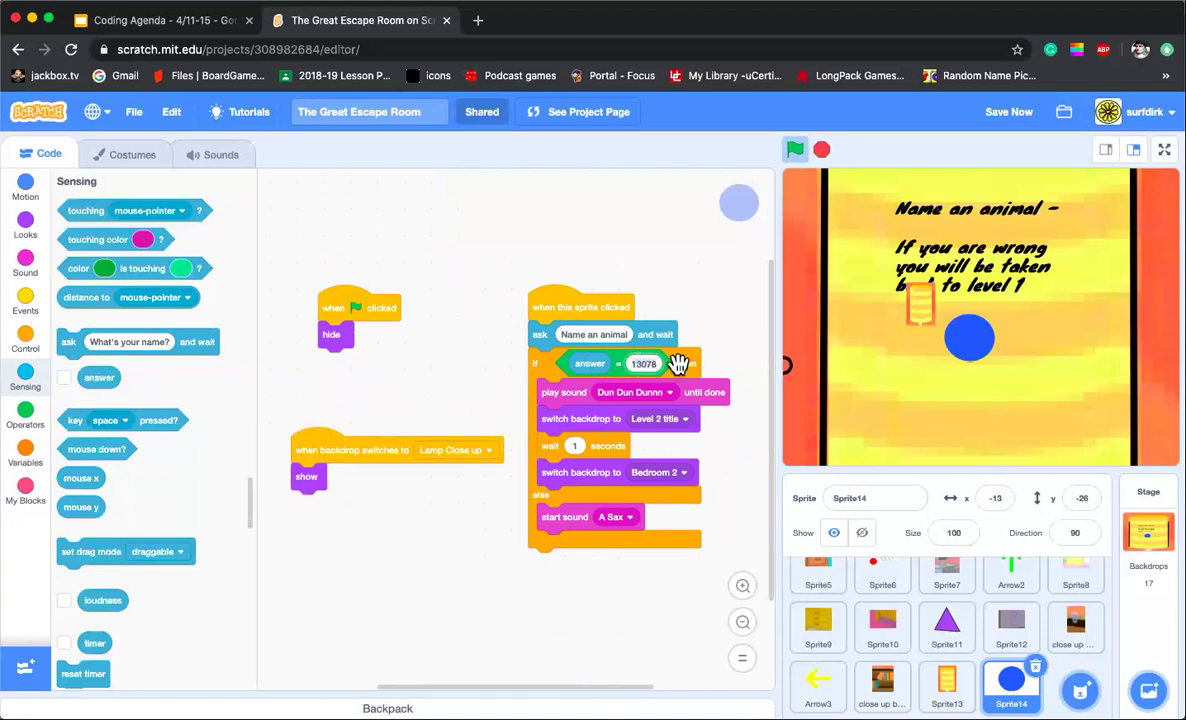
pyautogui.click(643, 363)
pyautogui.write('fish')
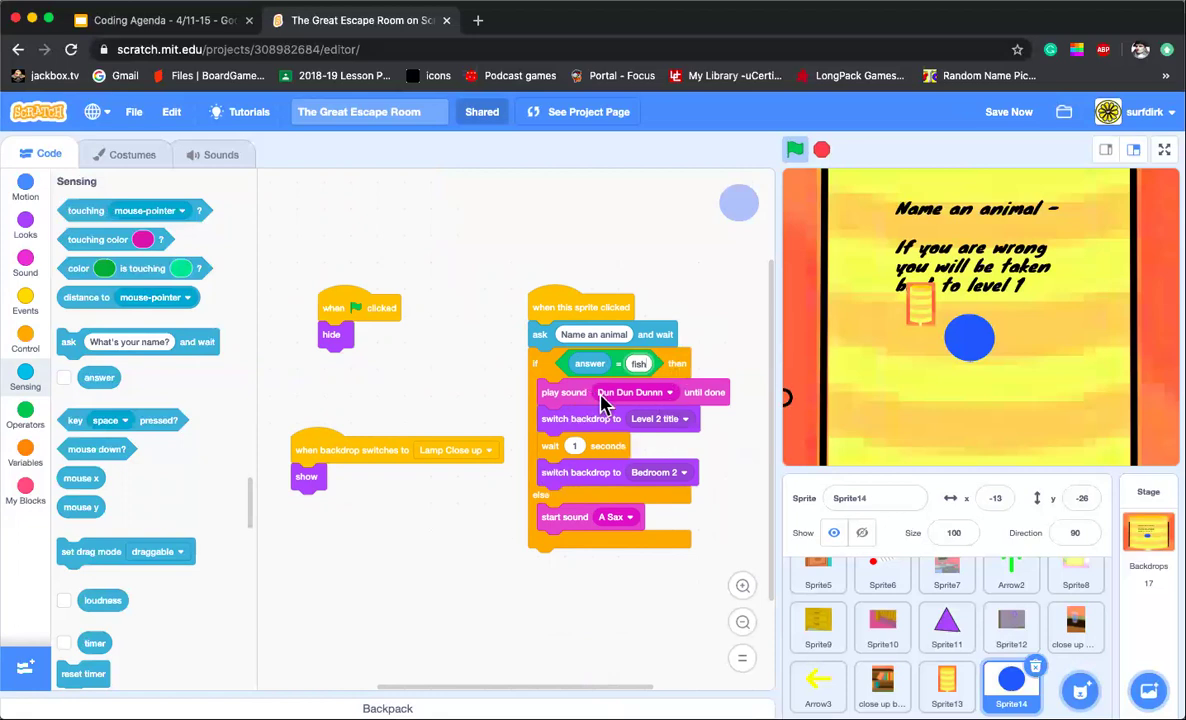
pyautogui.click(680, 418)
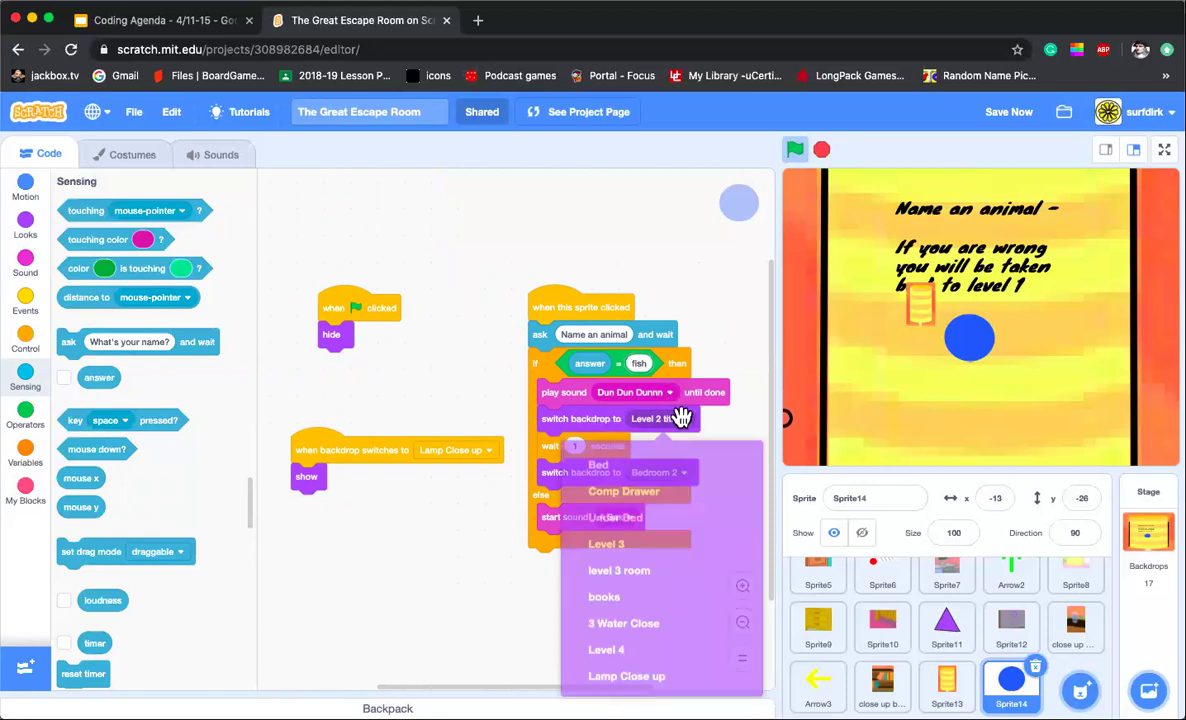
pyautogui.click(650, 658)
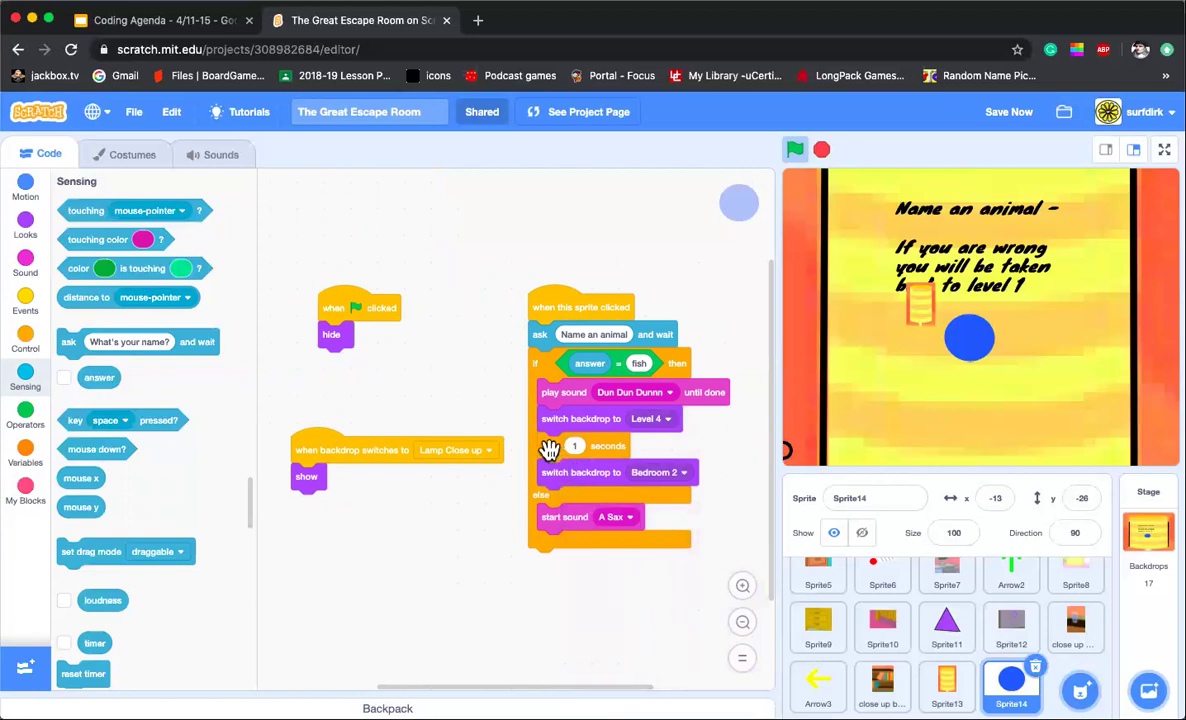
# Step: Move the Bedroom 2 backdrop switch under the sound in the else branch and set it to Level 1
pyautogui.moveTo(594, 479); pyautogui.dragTo(594, 515)
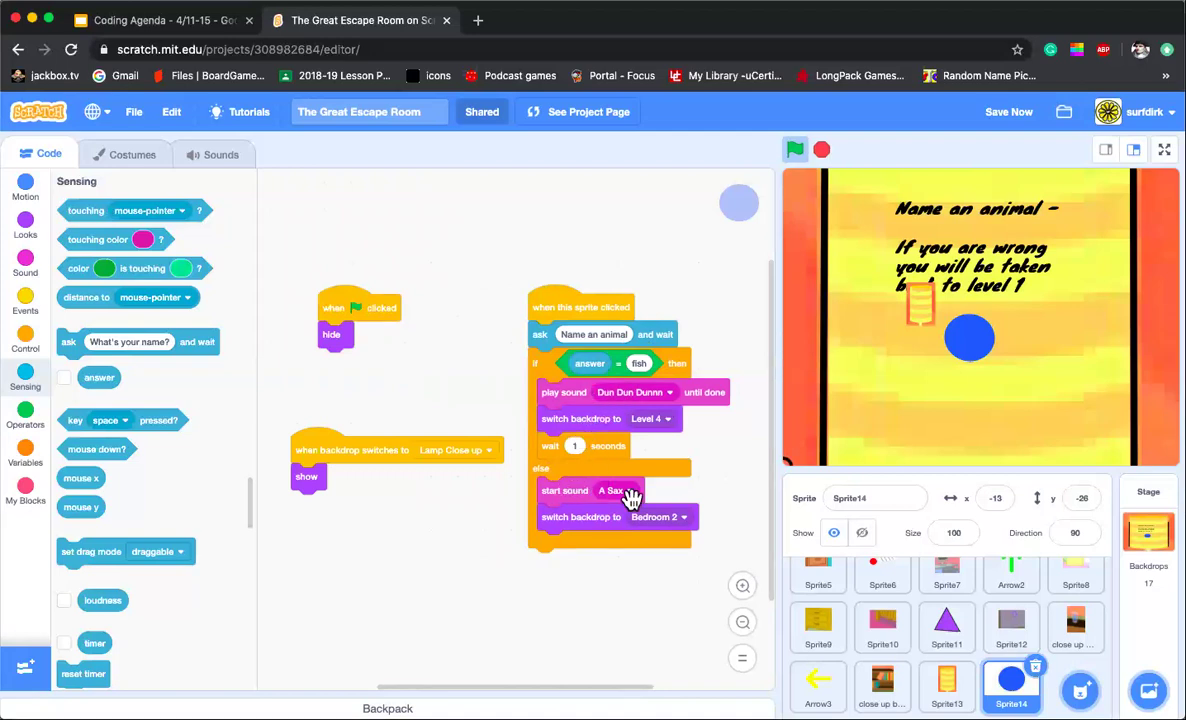
pyautogui.click(680, 518)
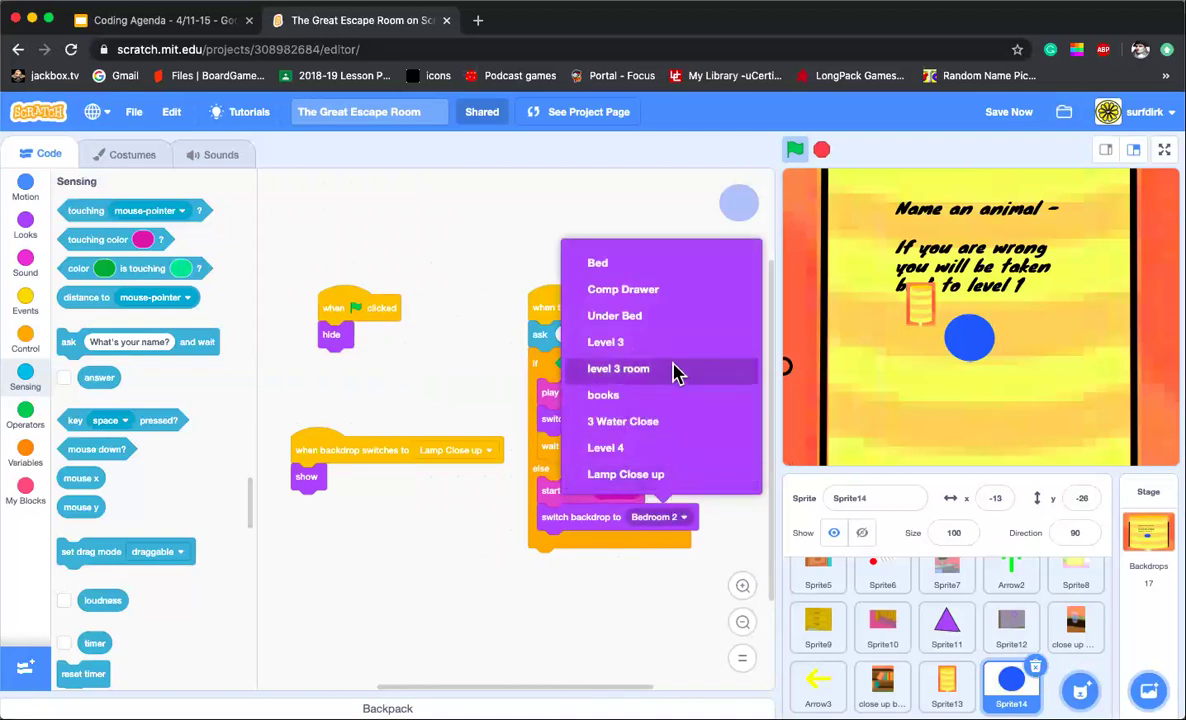
pyautogui.scroll(5, 659, 379)
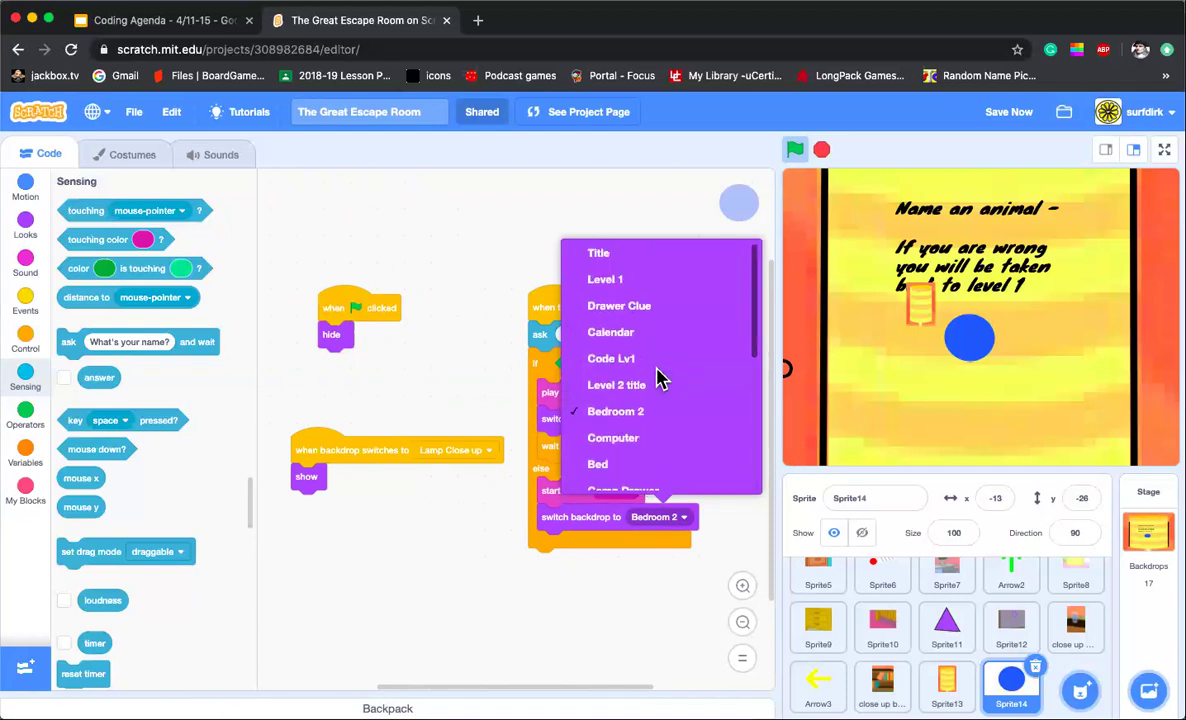
pyautogui.click(633, 290)
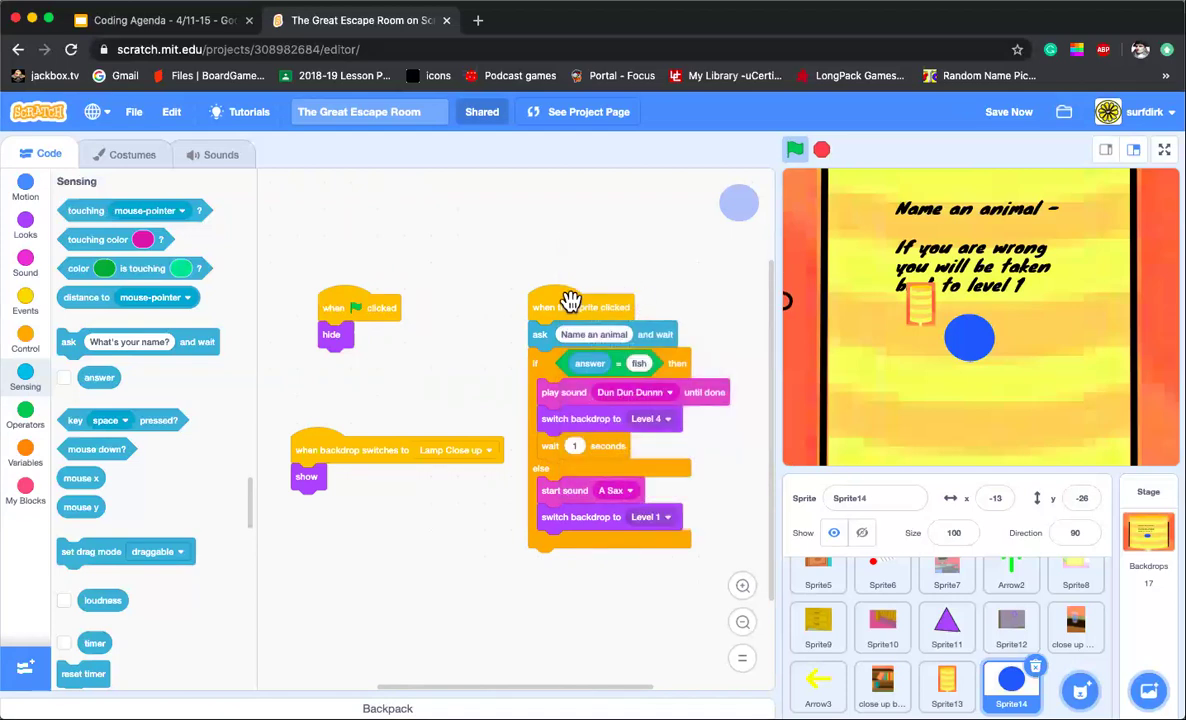
pyautogui.moveTo(574, 310); pyautogui.dragTo(580, 268)
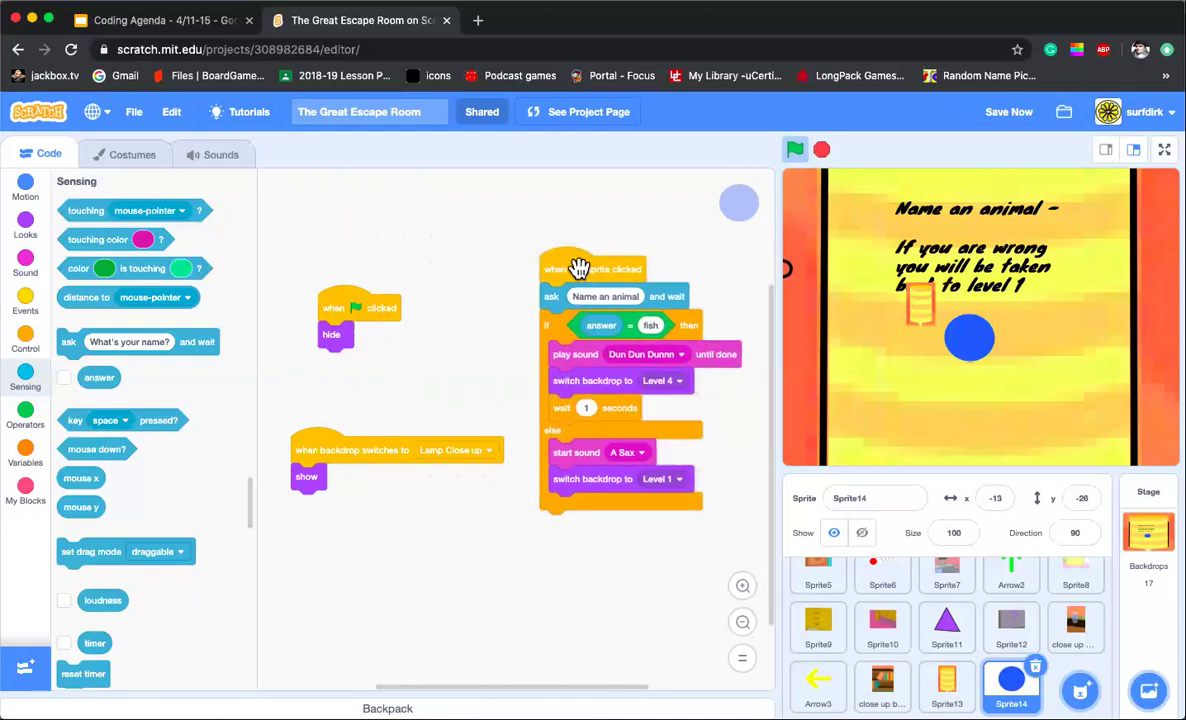
# Step: Add the B Sax sound from the library to the circle sprite
pyautogui.click(214, 155)
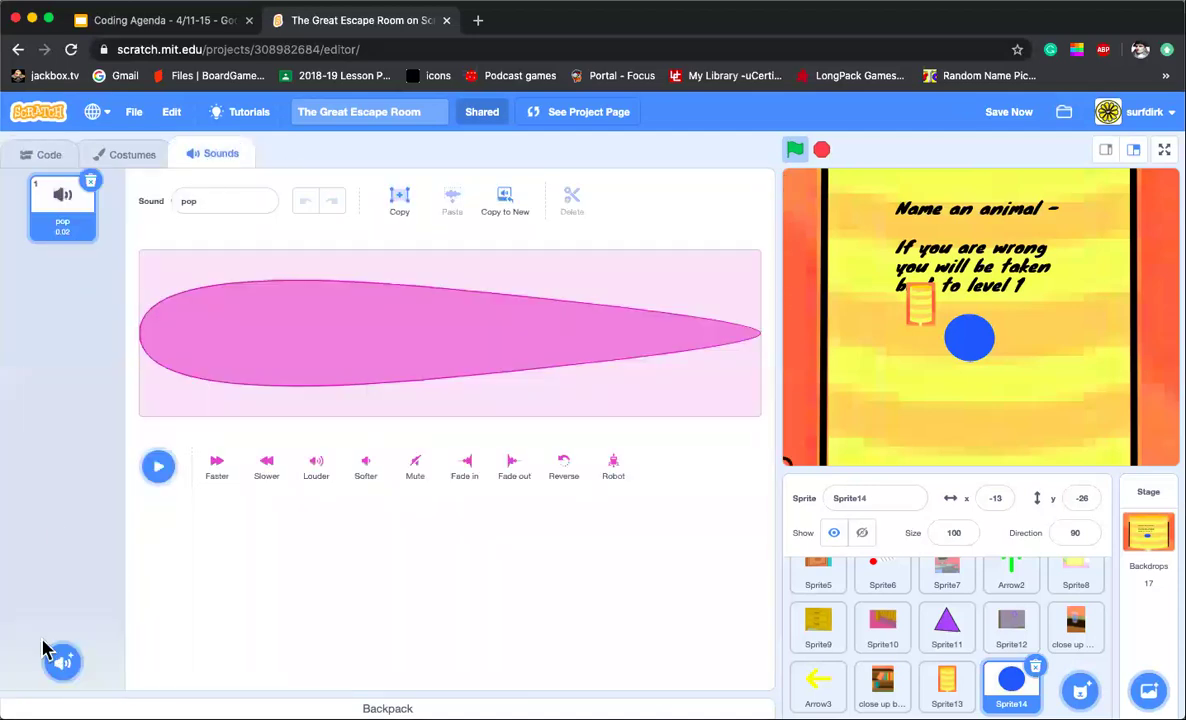
pyautogui.moveTo(60, 665)
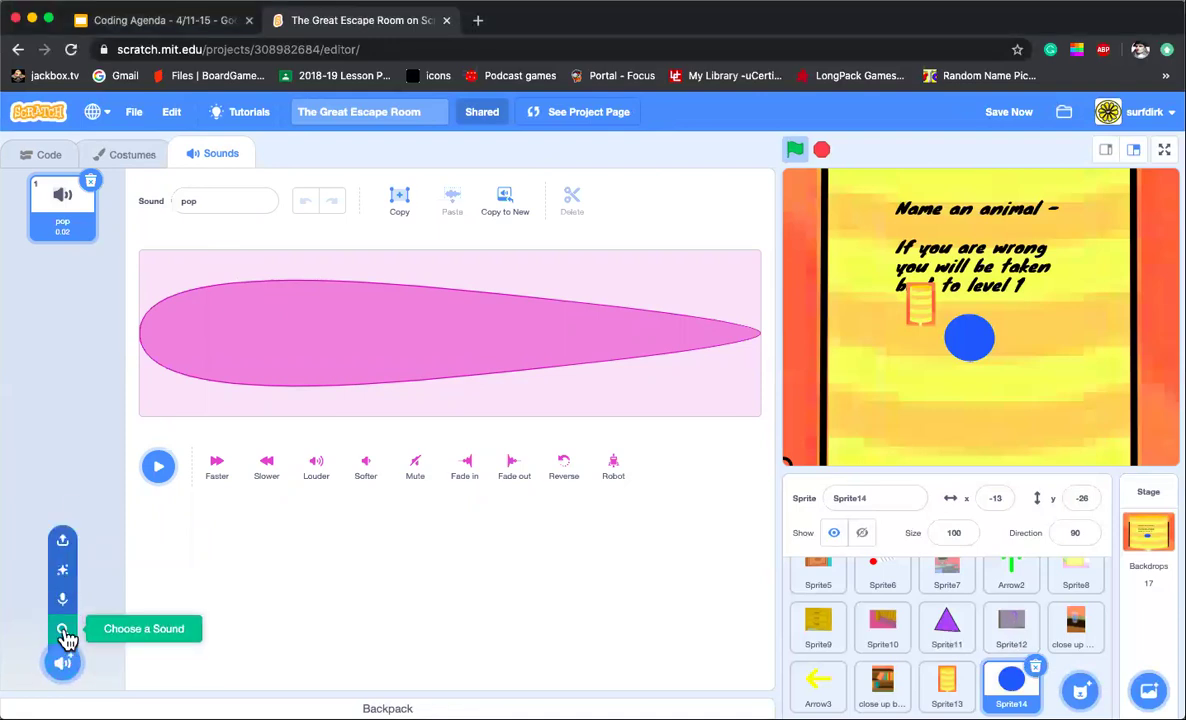
pyautogui.click(65, 633)
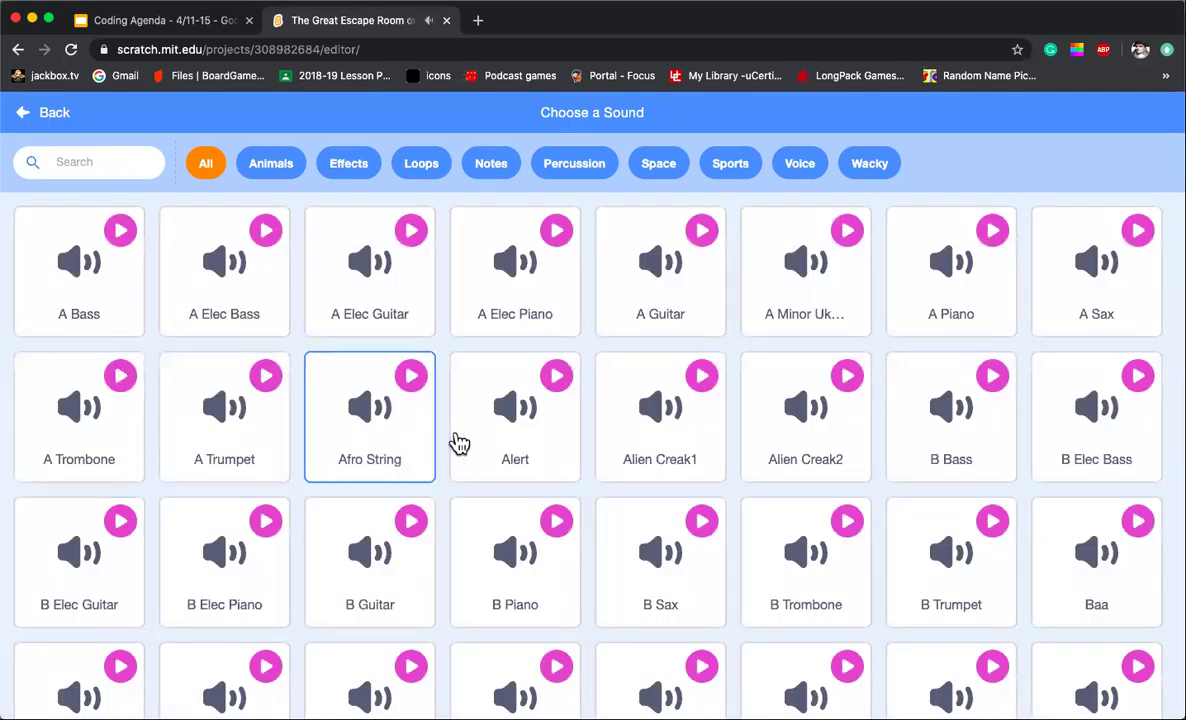
pyautogui.click(665, 568)
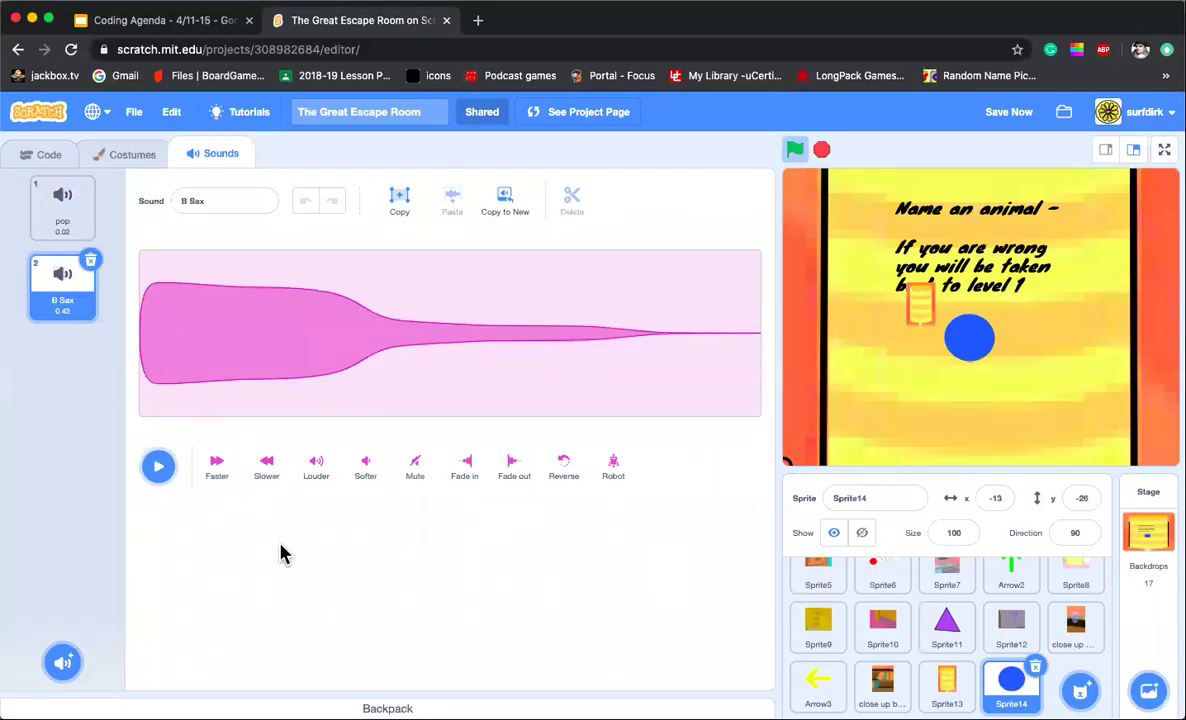
# Step: Add the Dun Dun Dunnn sound from the library's Effects category to the circle sprite and play it
pyautogui.moveTo(63, 660)
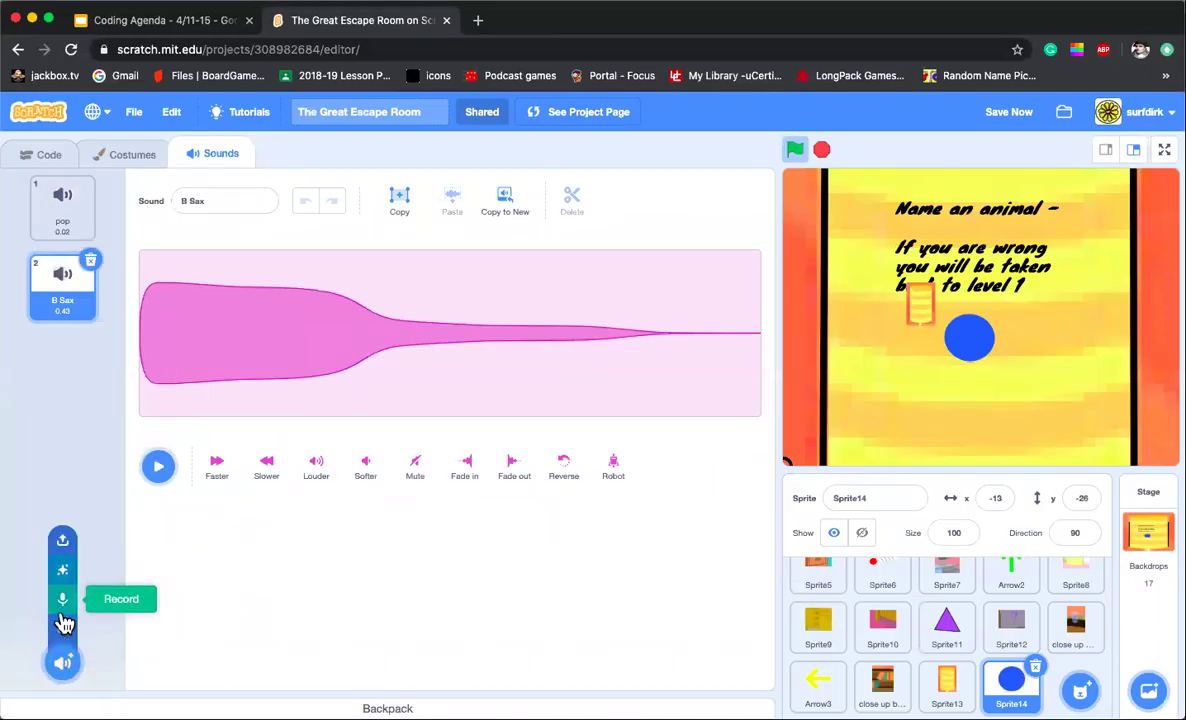
pyautogui.click(66, 630)
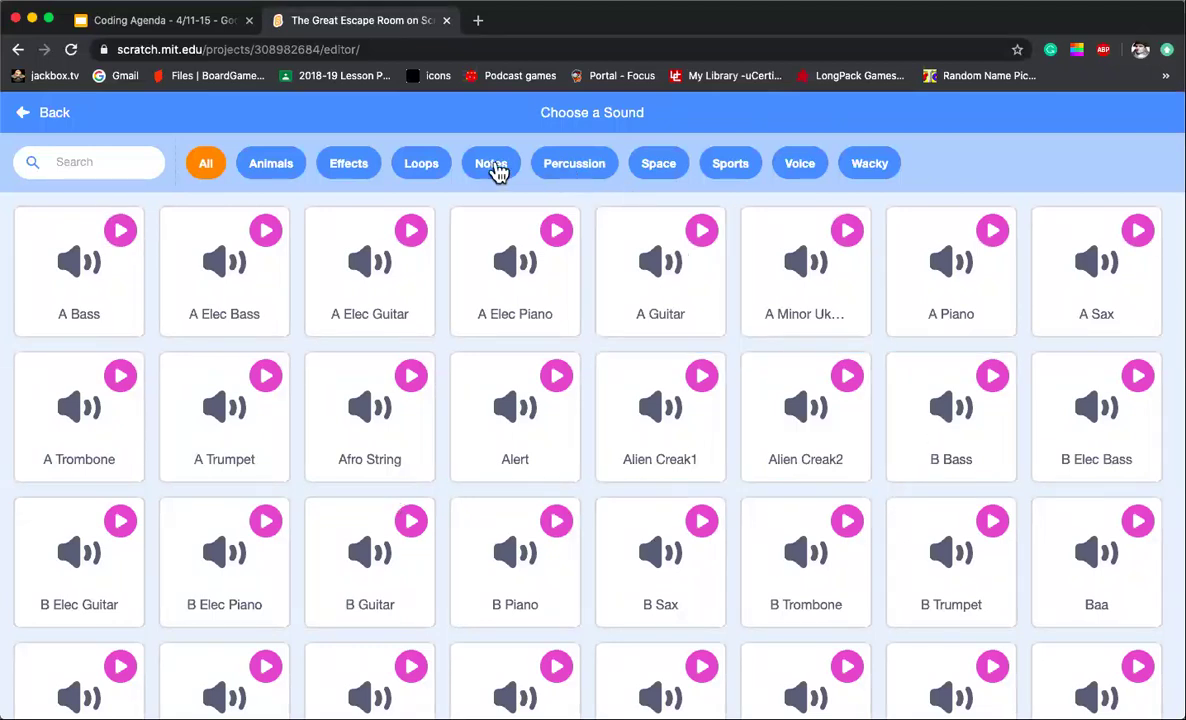
pyautogui.click(343, 166)
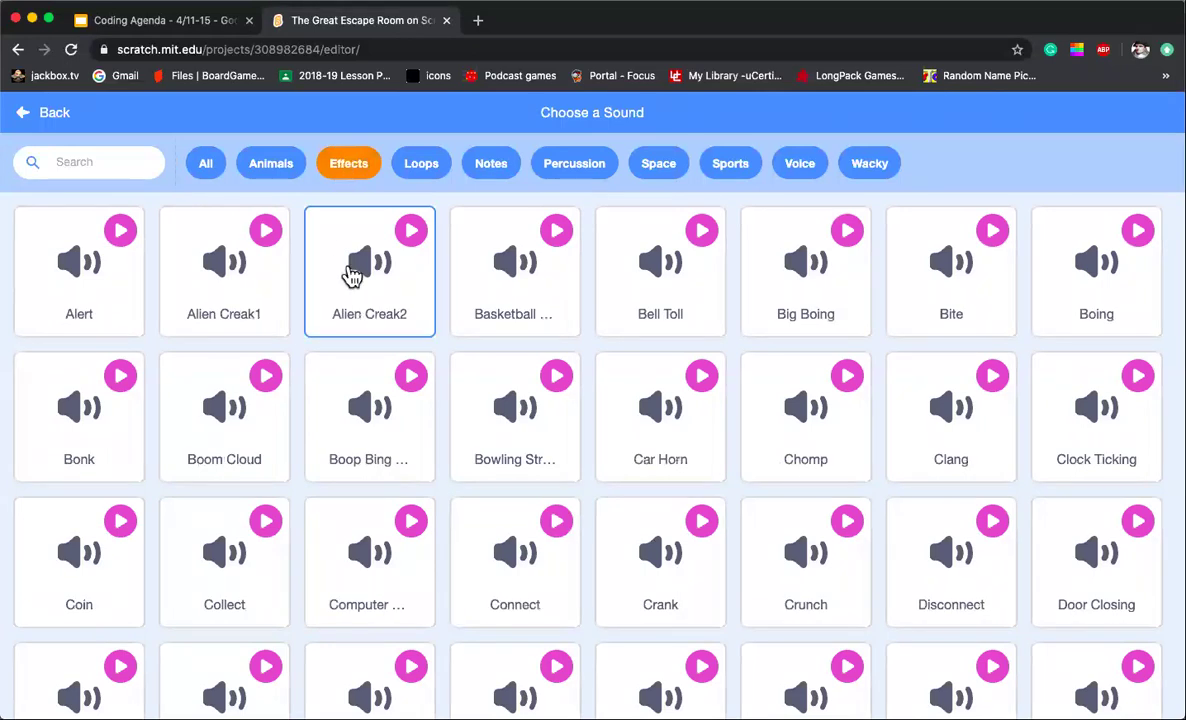
pyautogui.scroll(-5, 385, 405)
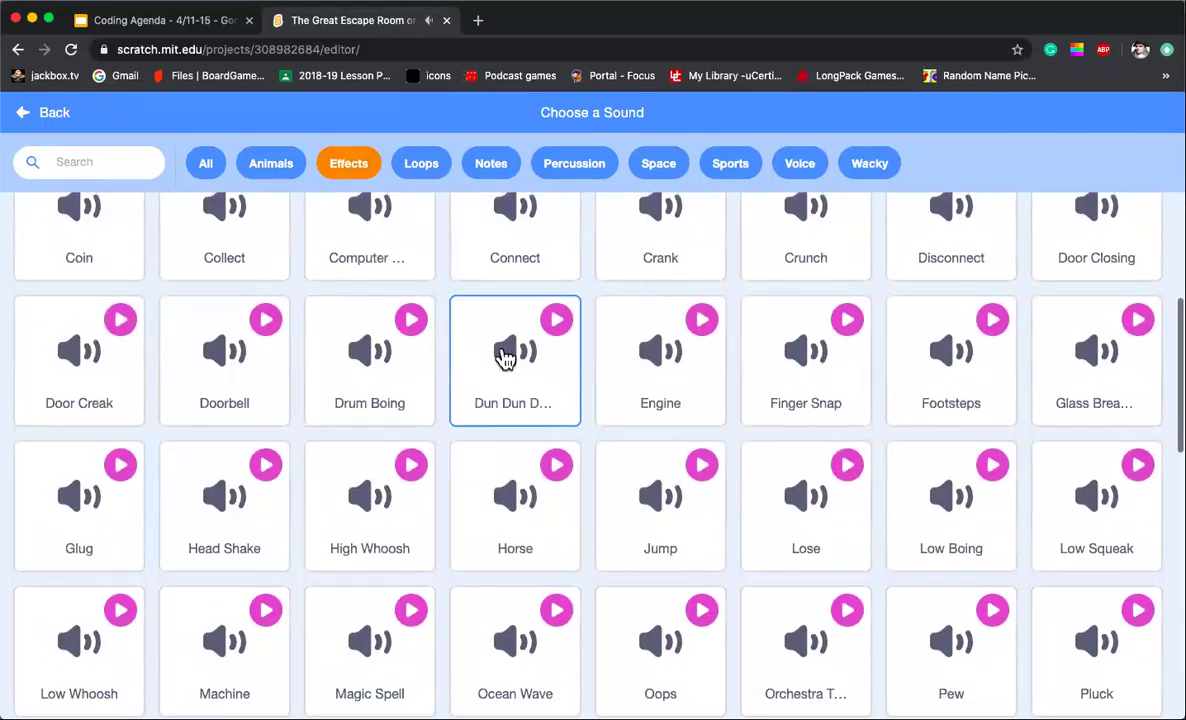
pyautogui.click(505, 359)
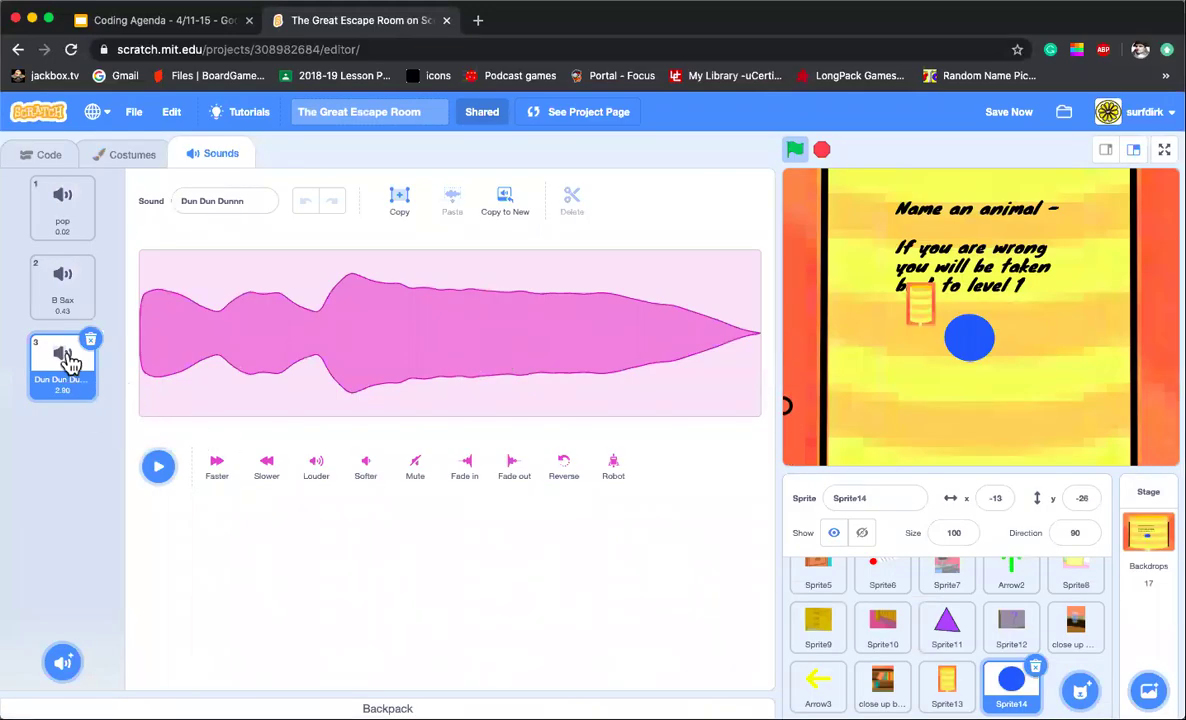
pyautogui.click(159, 468)
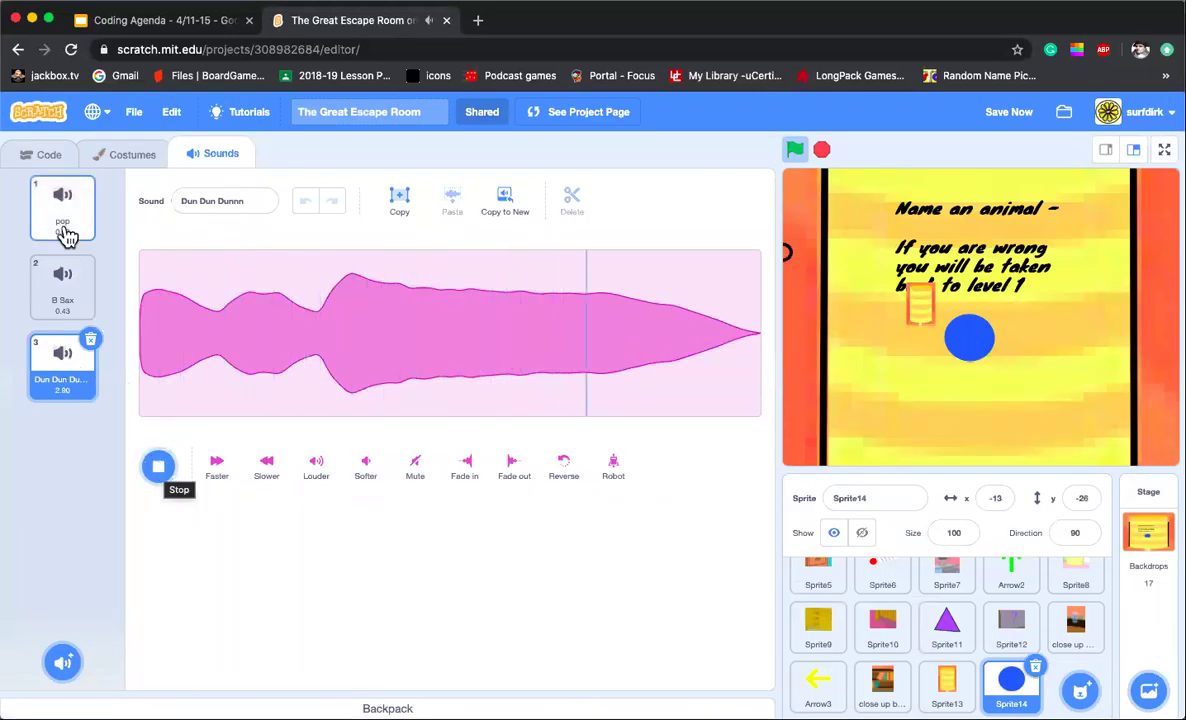
# Step: In the circle's click script, choose Dun Dun Dunnn for the correct answer and B Sax for the else branch
pyautogui.click(50, 155)
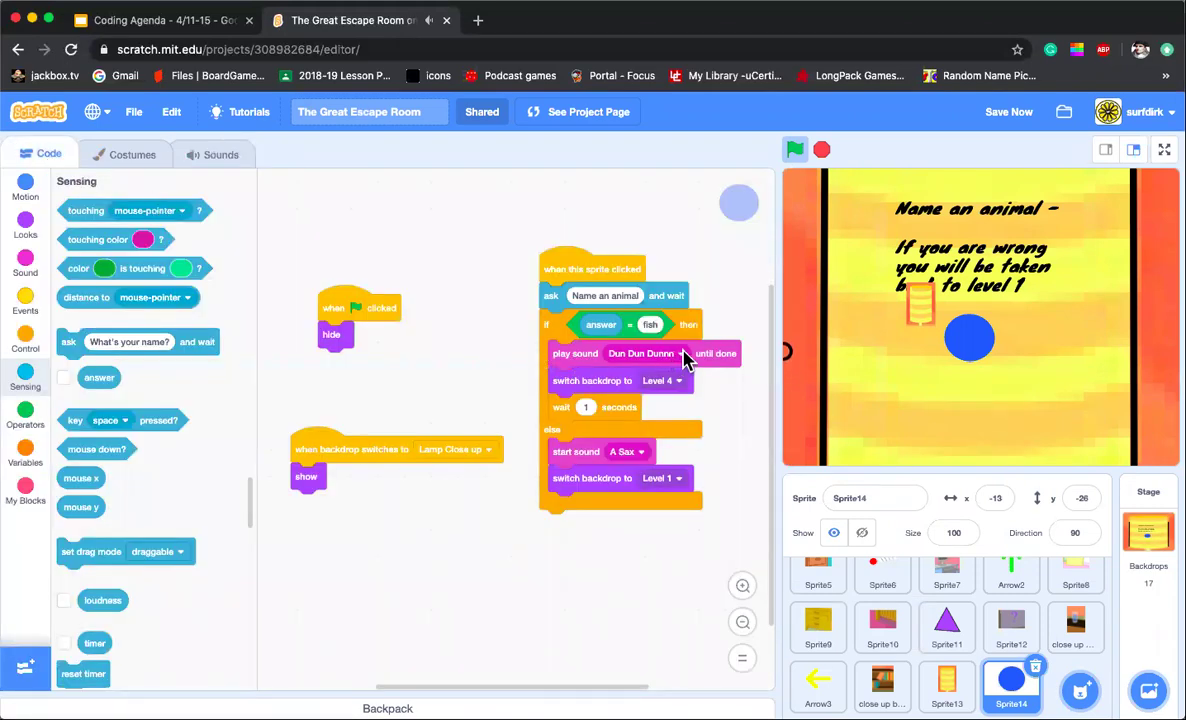
pyautogui.click(683, 355)
pyautogui.click(665, 451)
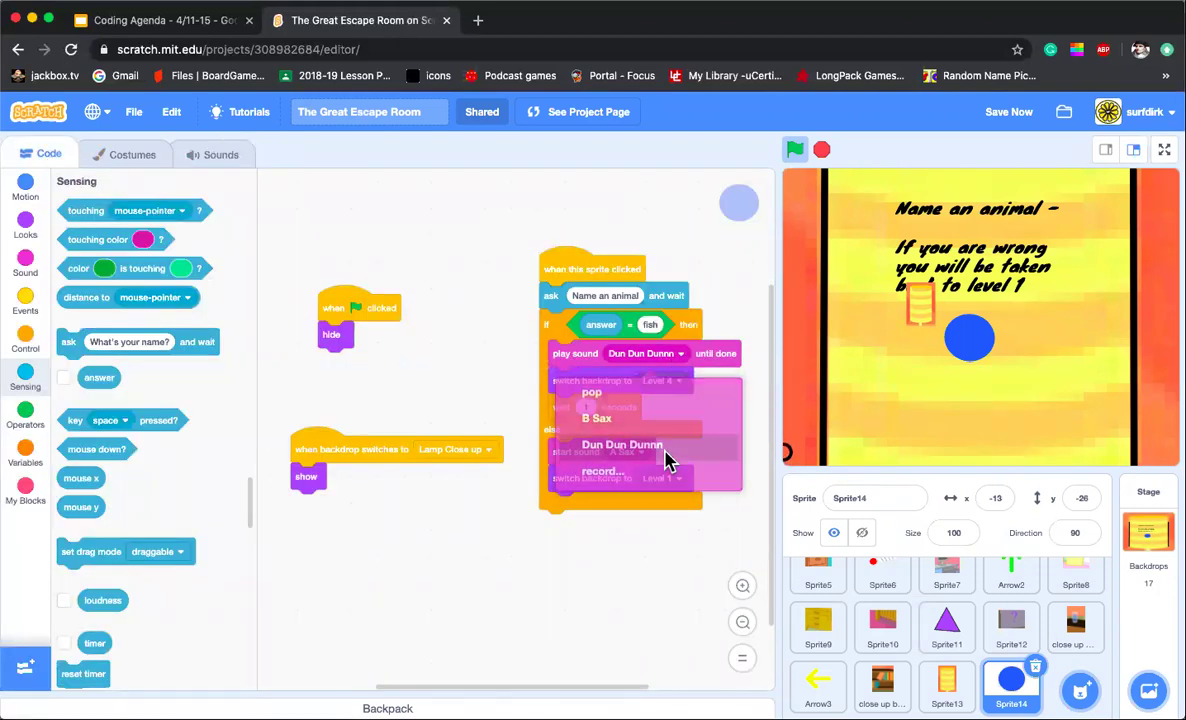
pyautogui.click(641, 453)
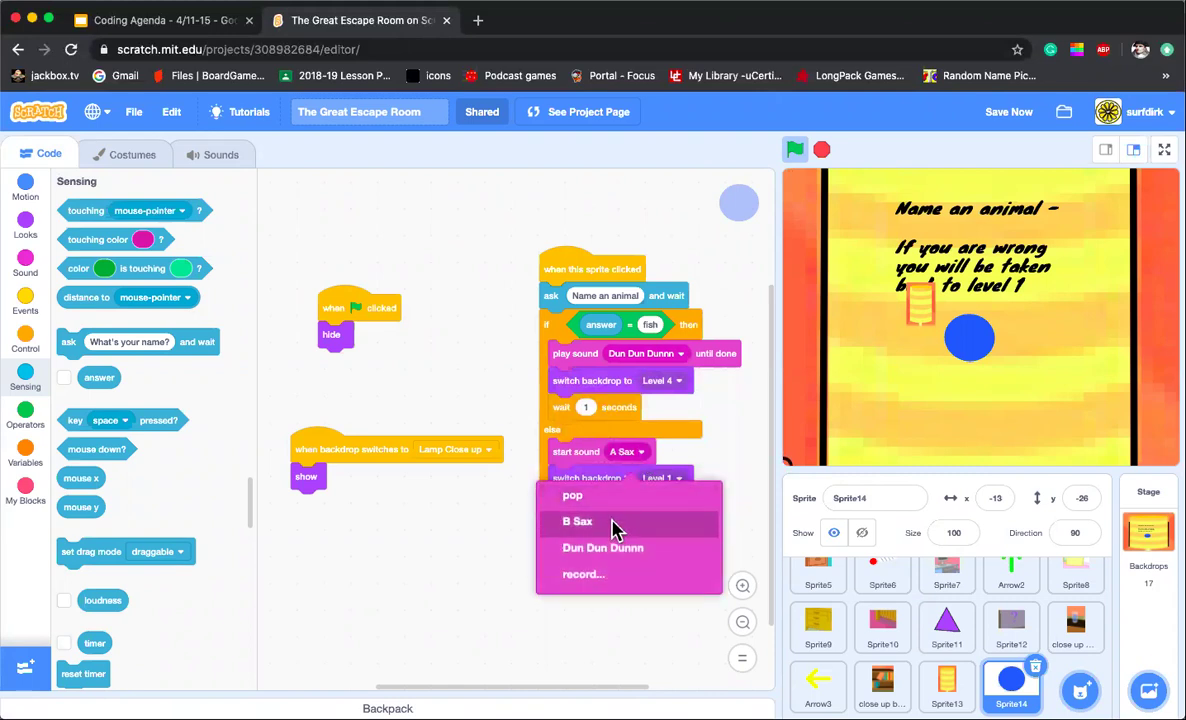
pyautogui.click(613, 524)
pyautogui.moveTo(562, 262); pyautogui.dragTo(573, 245)
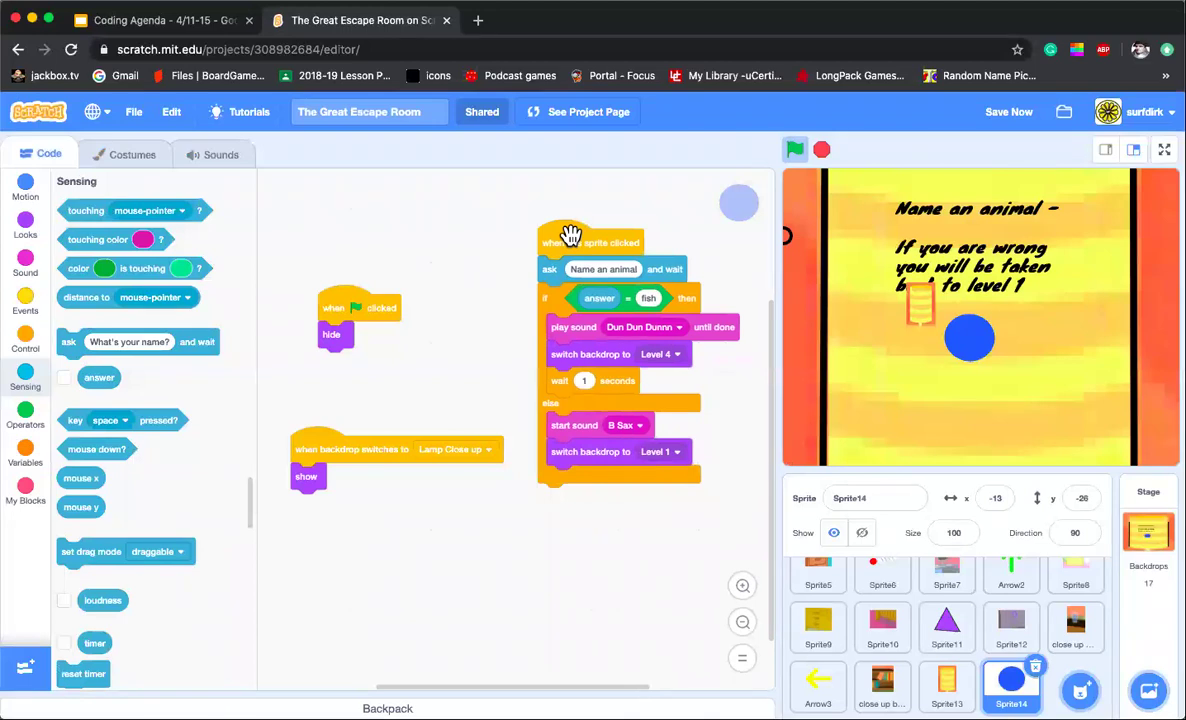
# Step: Open the close up books sprite's code and move its forever backdrop-check script beside the other scripts
pyautogui.click(946, 684)
pyautogui.click(883, 688)
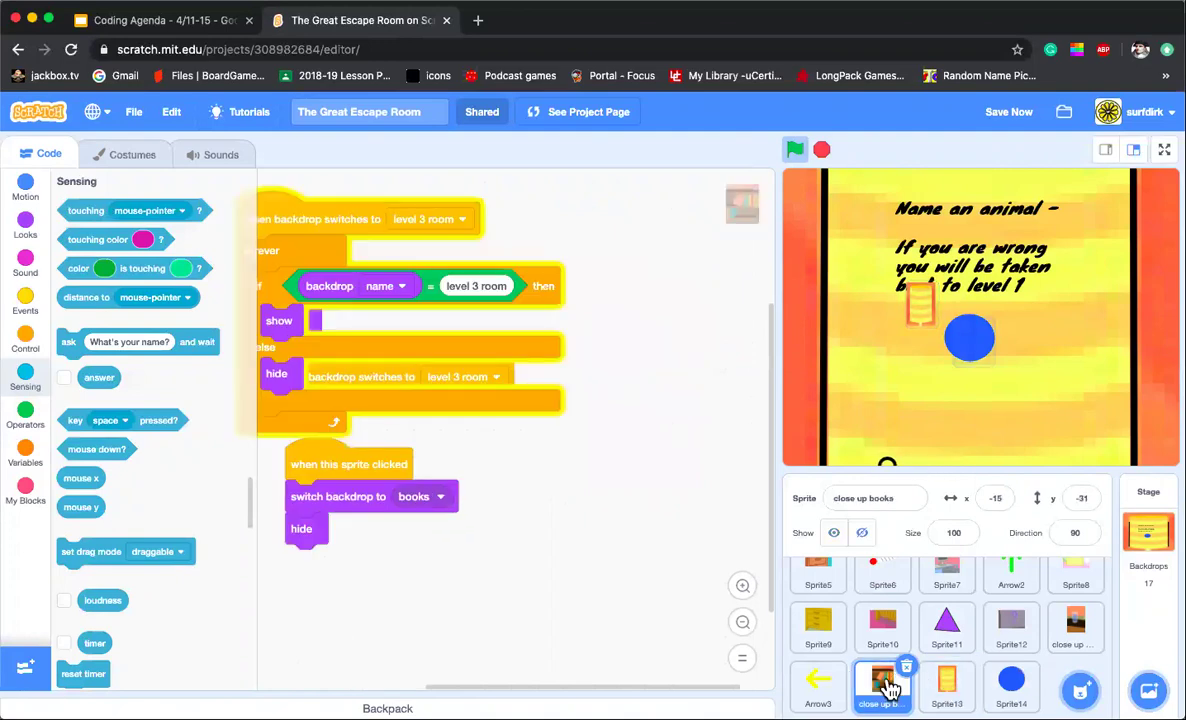
pyautogui.moveTo(313, 224); pyautogui.dragTo(515, 284)
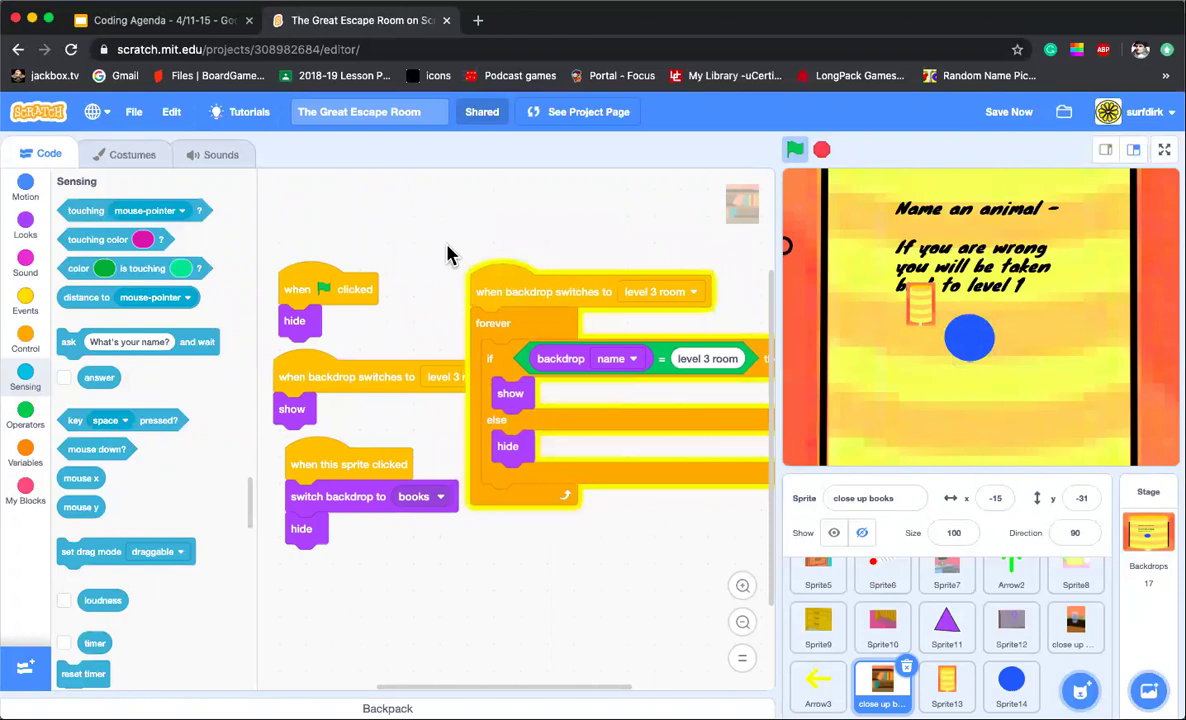
pyautogui.scroll(-1, 445, 245)
pyautogui.hscroll(1, 445, 245)
pyautogui.scroll(-1, 445, 245)
pyautogui.hscroll(1, 445, 245)
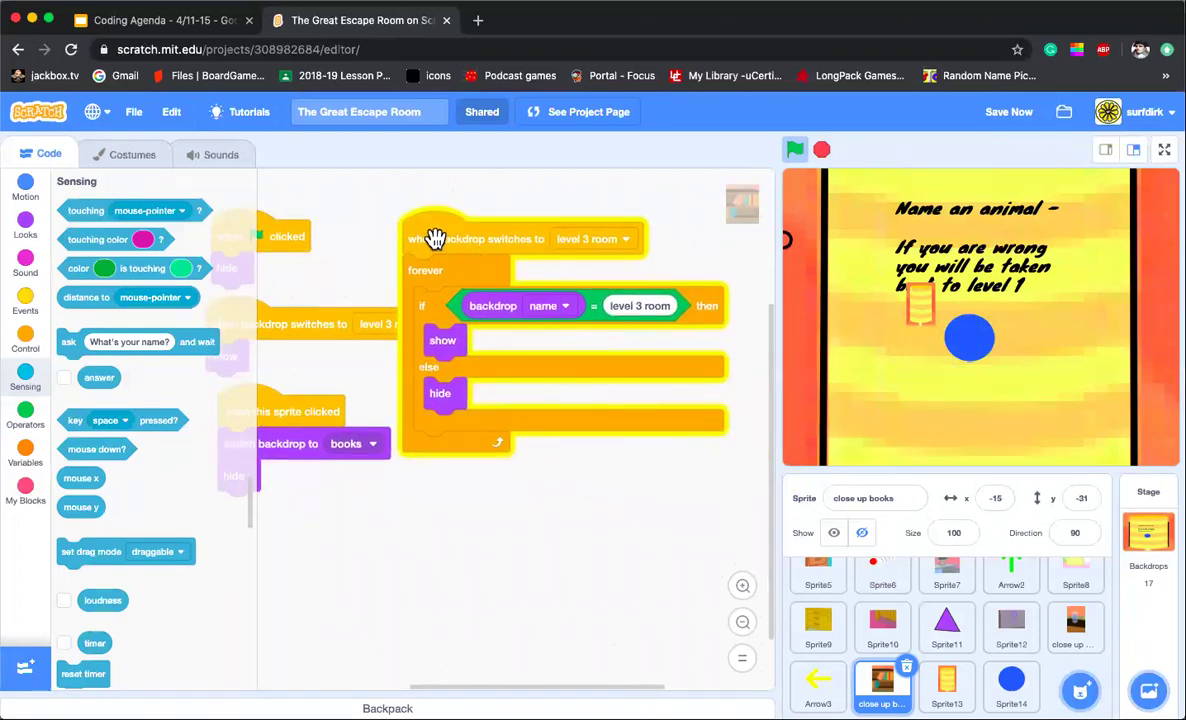
# Step: Copy the forever backdrop-check script to the circle sprite and place it below the Lamp Close up script
pyautogui.moveTo(573, 245); pyautogui.dragTo(947, 682)
pyautogui.moveTo(424, 249); pyautogui.dragTo(1011, 685)
pyautogui.click(1011, 685)
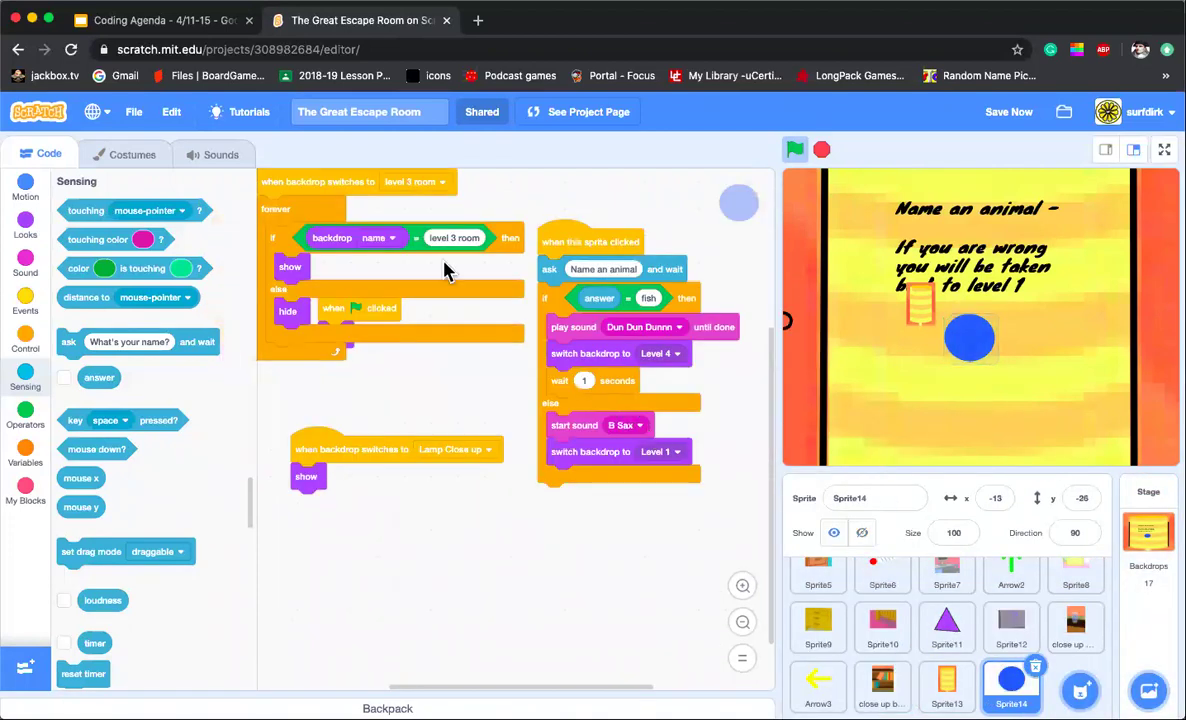
pyautogui.moveTo(318, 196); pyautogui.dragTo(375, 530)
pyautogui.scroll(-3, 378, 532)
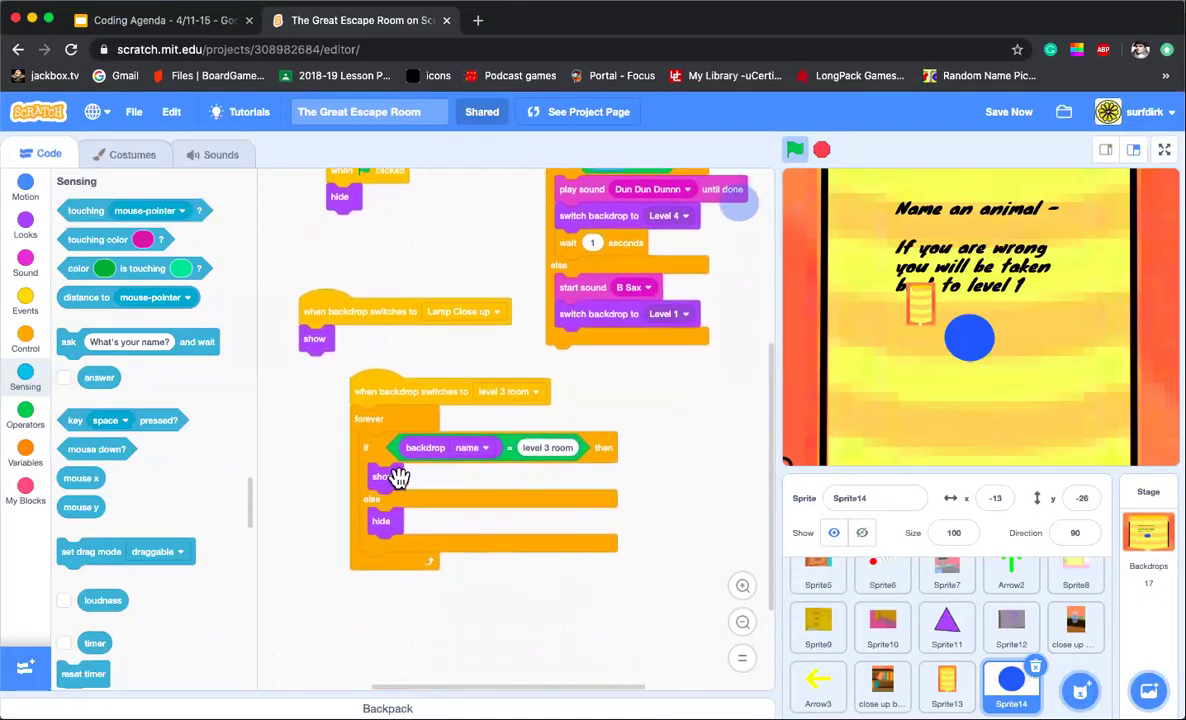
# Step: Change the backdrop name compared in the circle's copied if condition to "lamp close up"
pyautogui.click(576, 447)
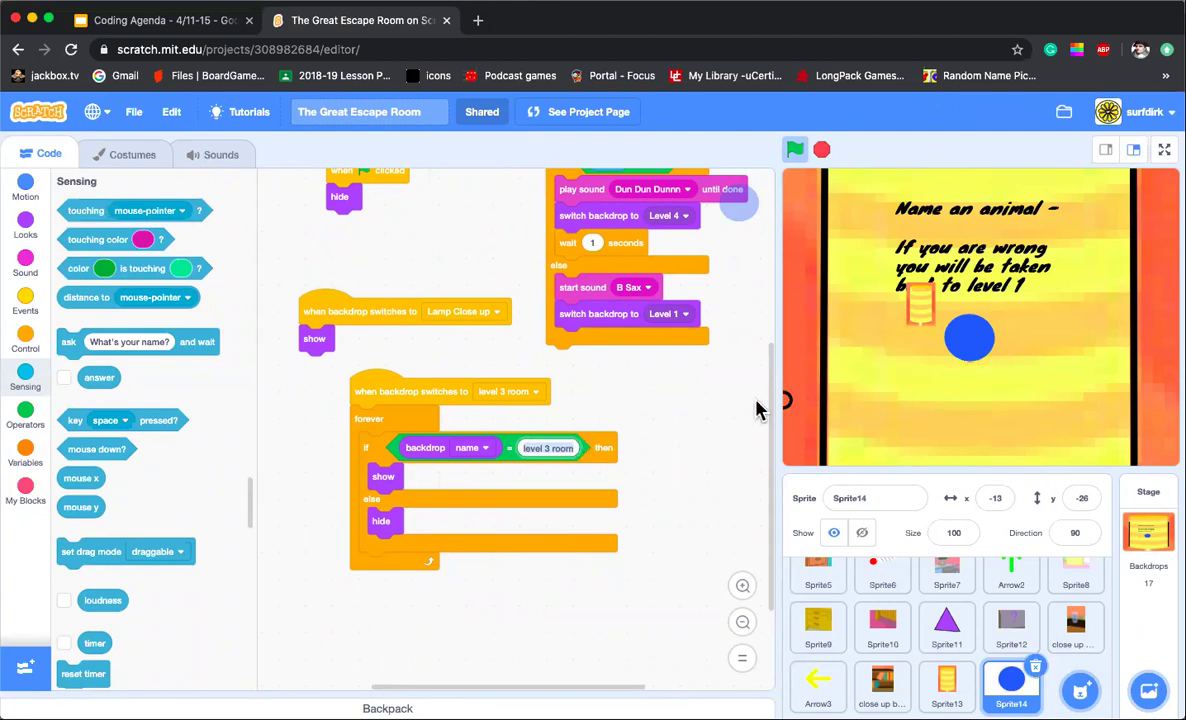
pyautogui.write('lamp clo')
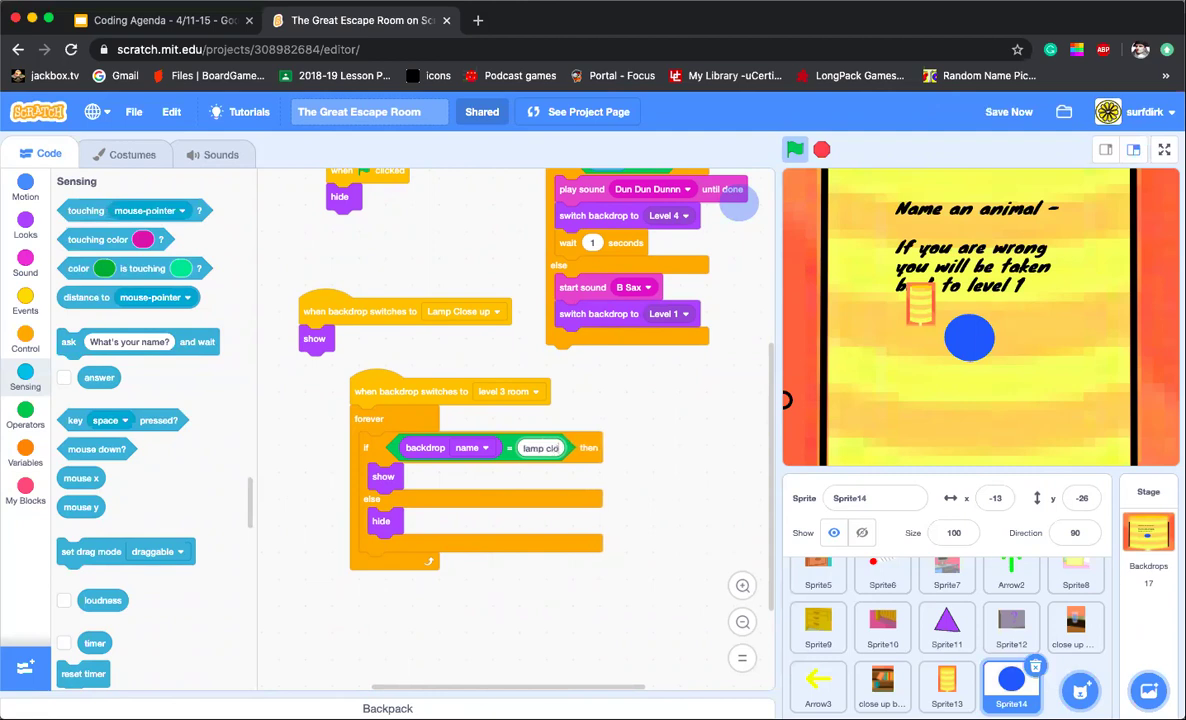
pyautogui.write('se up')
pyautogui.click(548, 610)
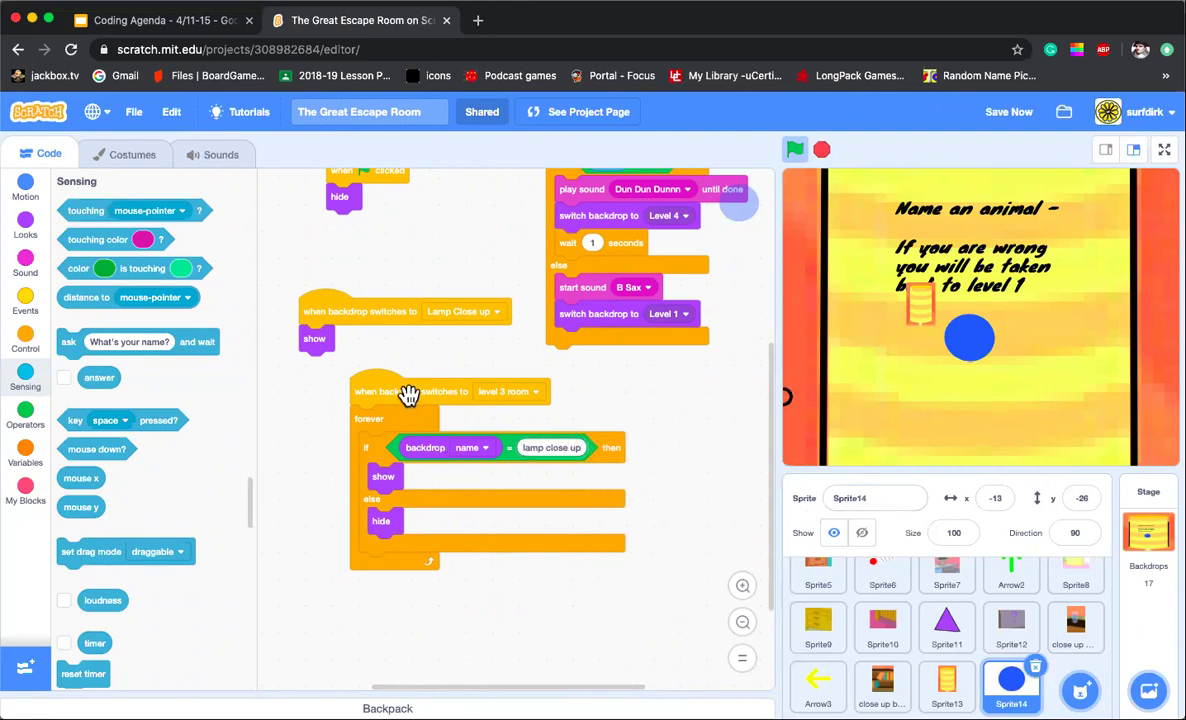
# Step: Try Lamp Close up as the trigger backdrop of the circle's forever script, then restore level 3 room
pyautogui.click(538, 394)
pyautogui.scroll(-2, 518, 632)
pyautogui.scroll(-4, 518, 632)
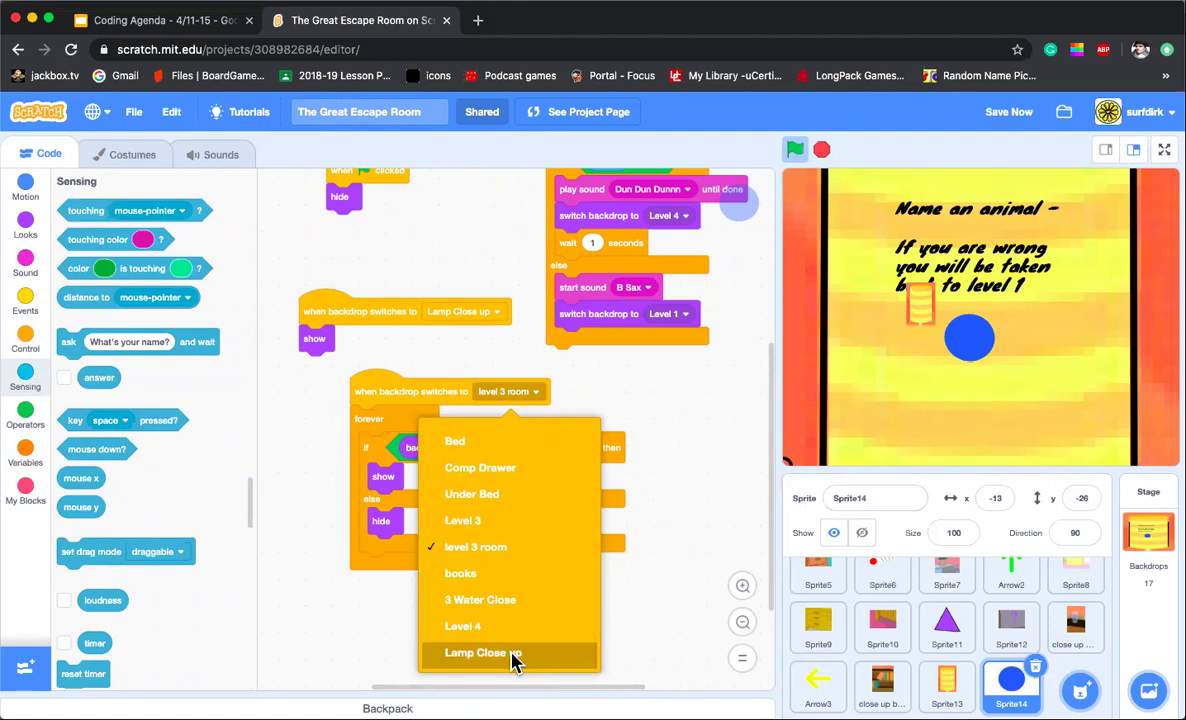
pyautogui.click(513, 660)
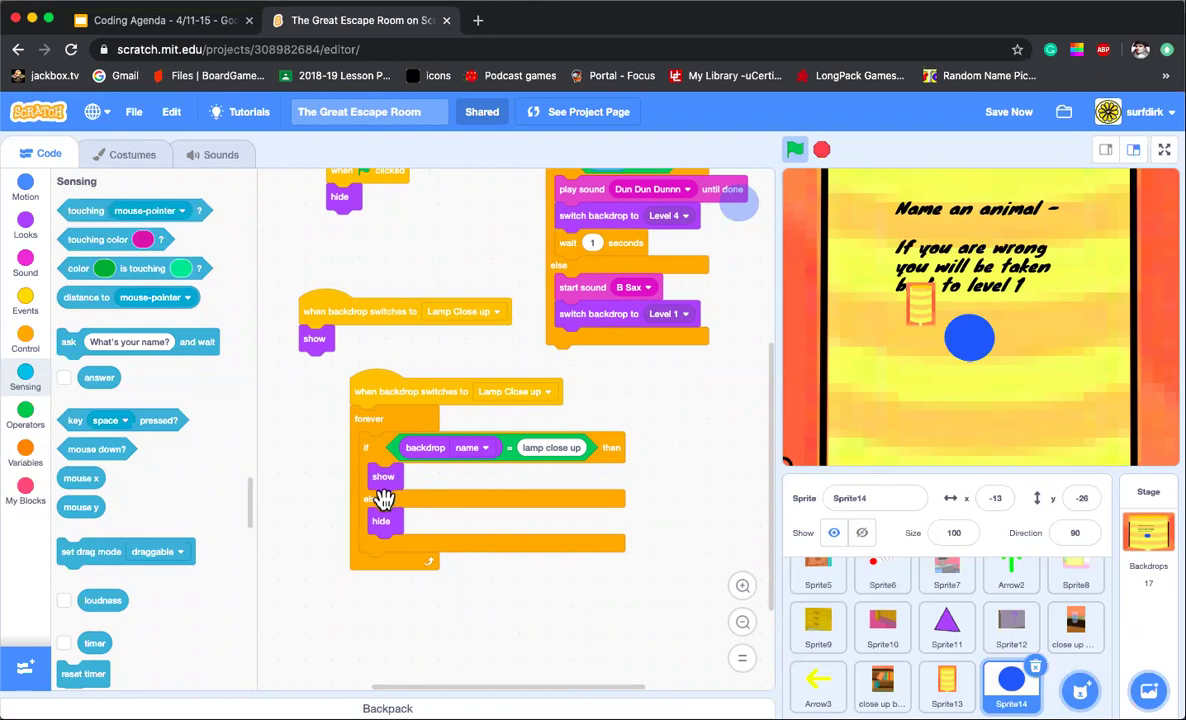
pyautogui.moveTo(383, 510); pyautogui.dragTo(385, 512)
pyautogui.click(540, 392)
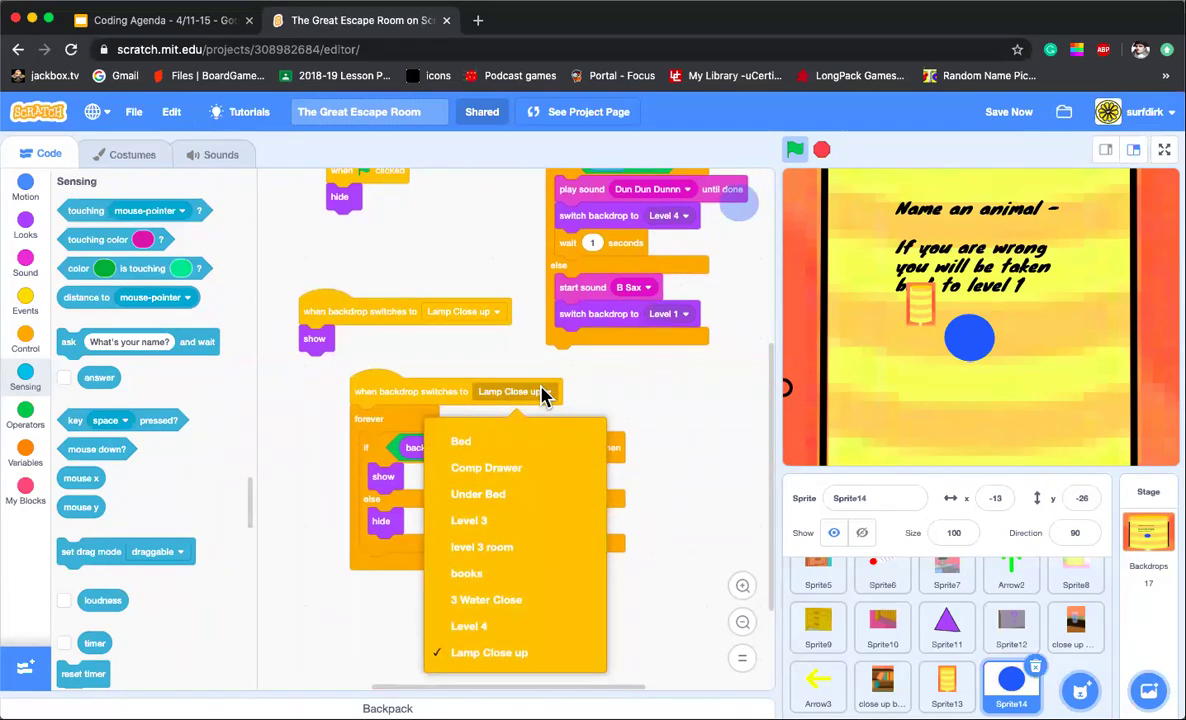
pyautogui.click(521, 547)
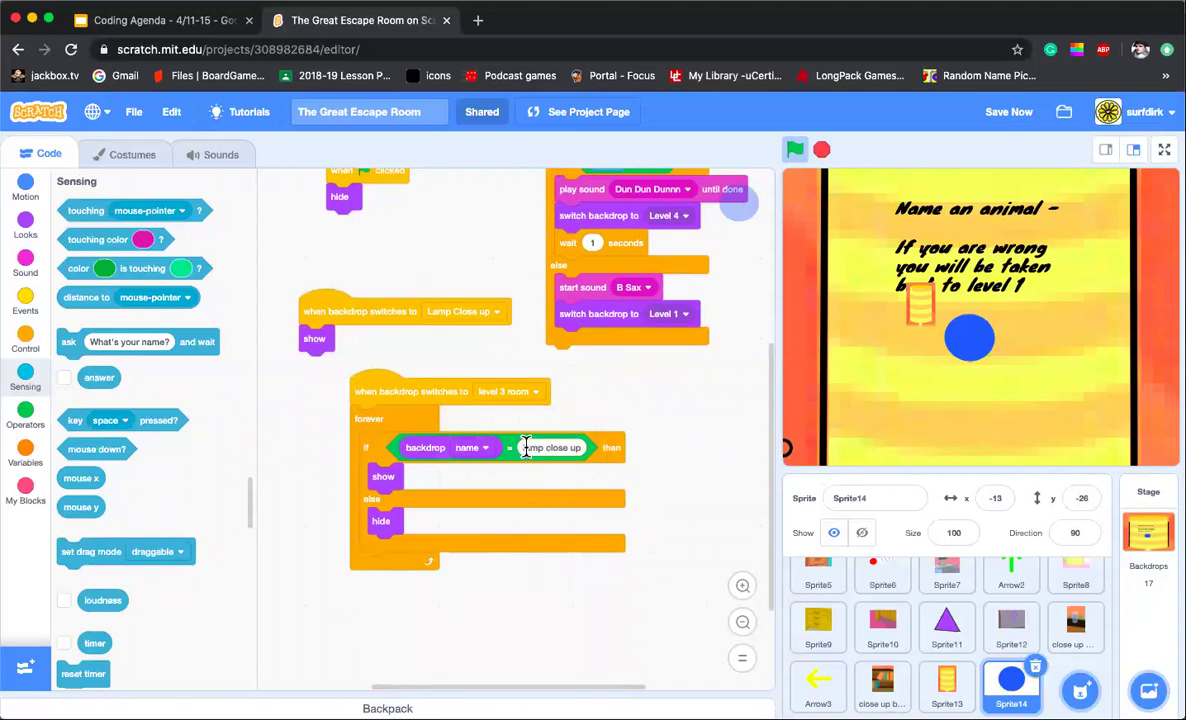
# Step: Capitalise the backdrop name compared in the circle's if condition so it reads "Lamp close up"
pyautogui.click(527, 447)
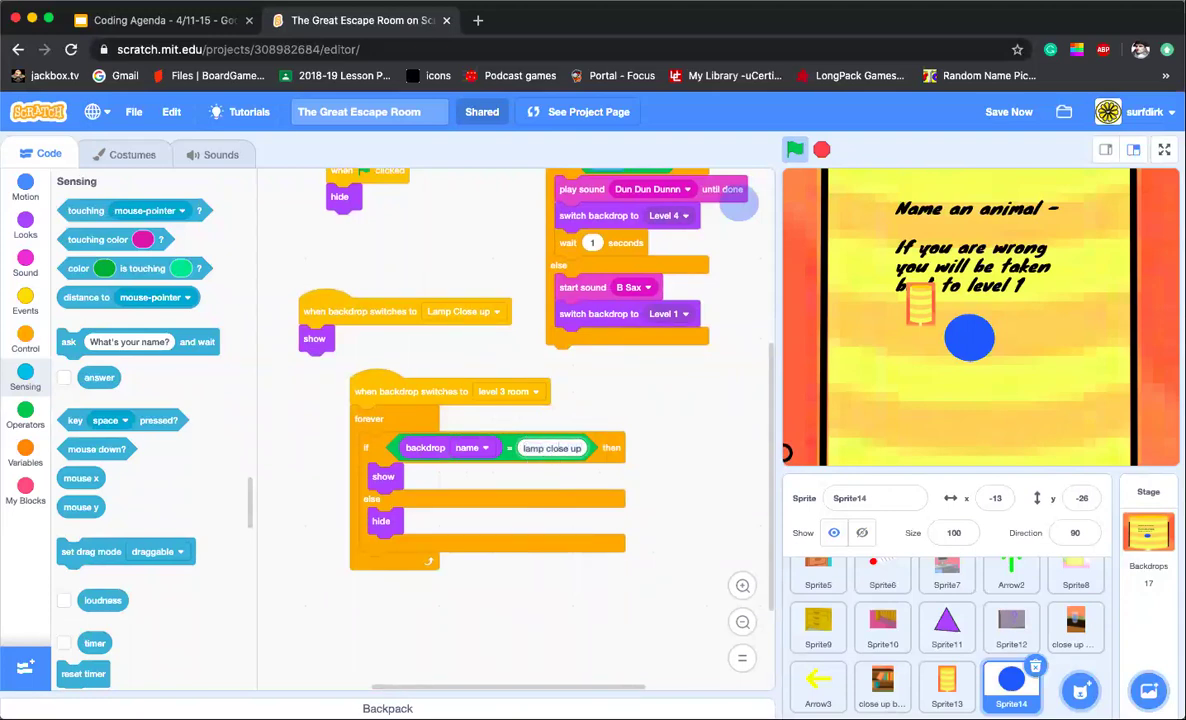
pyautogui.press('BackSpace')
pyautogui.write('L')
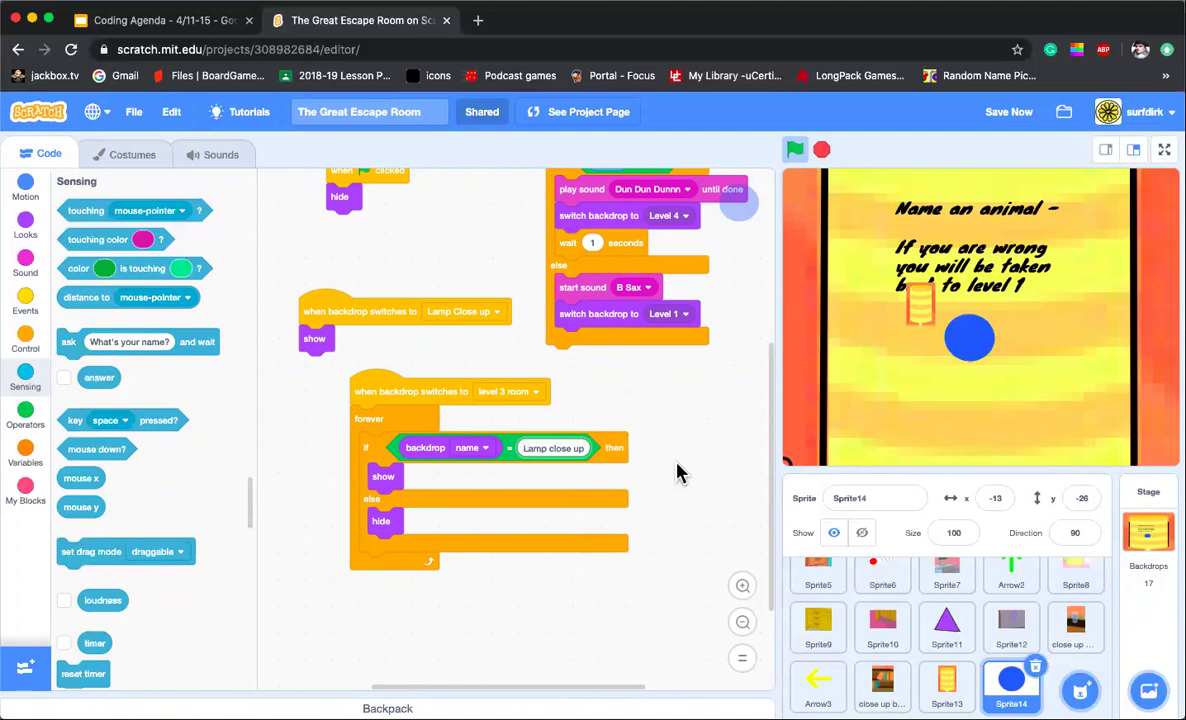
# Step: Run the game from the start and solve level 1 by submitting the code at the drawer's code box
pyautogui.click(797, 151)
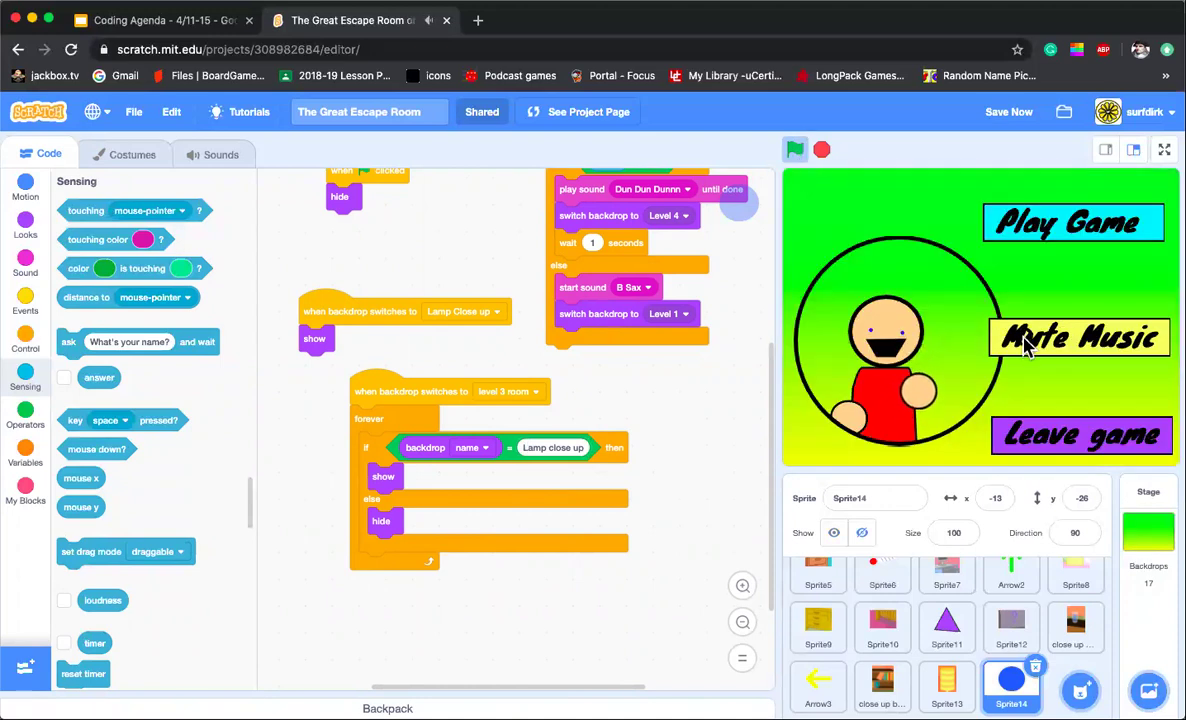
pyautogui.click(1020, 222)
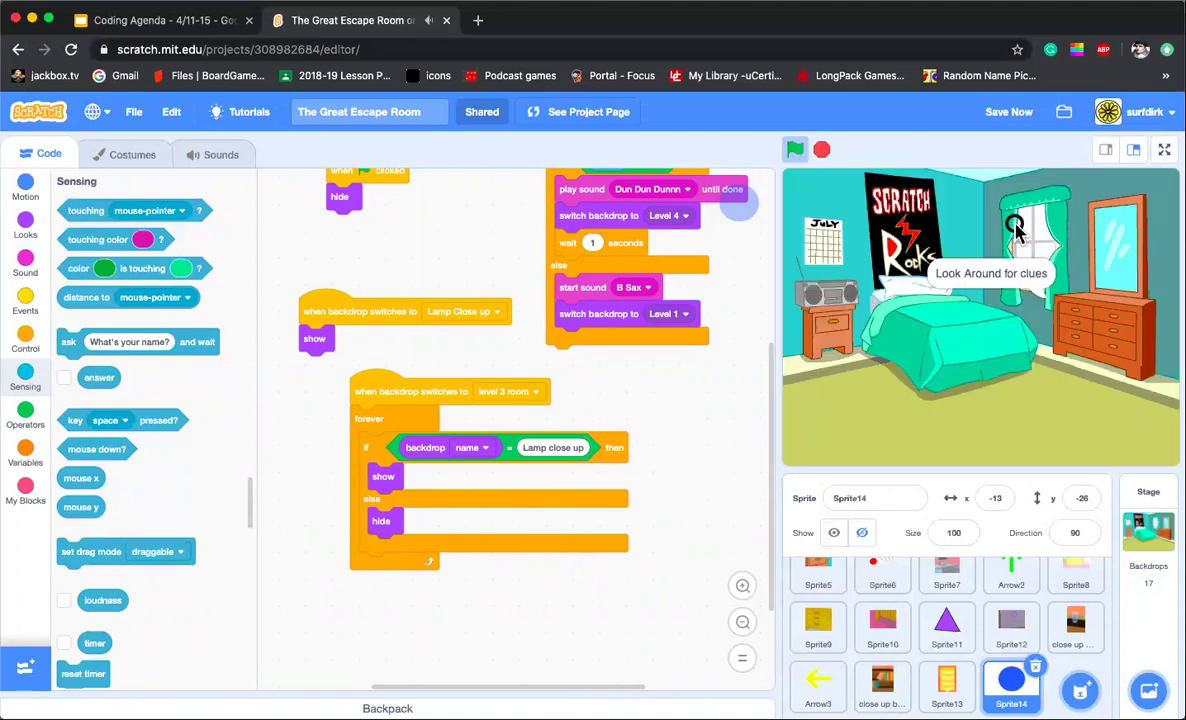
pyautogui.click(838, 330)
pyautogui.click(998, 362)
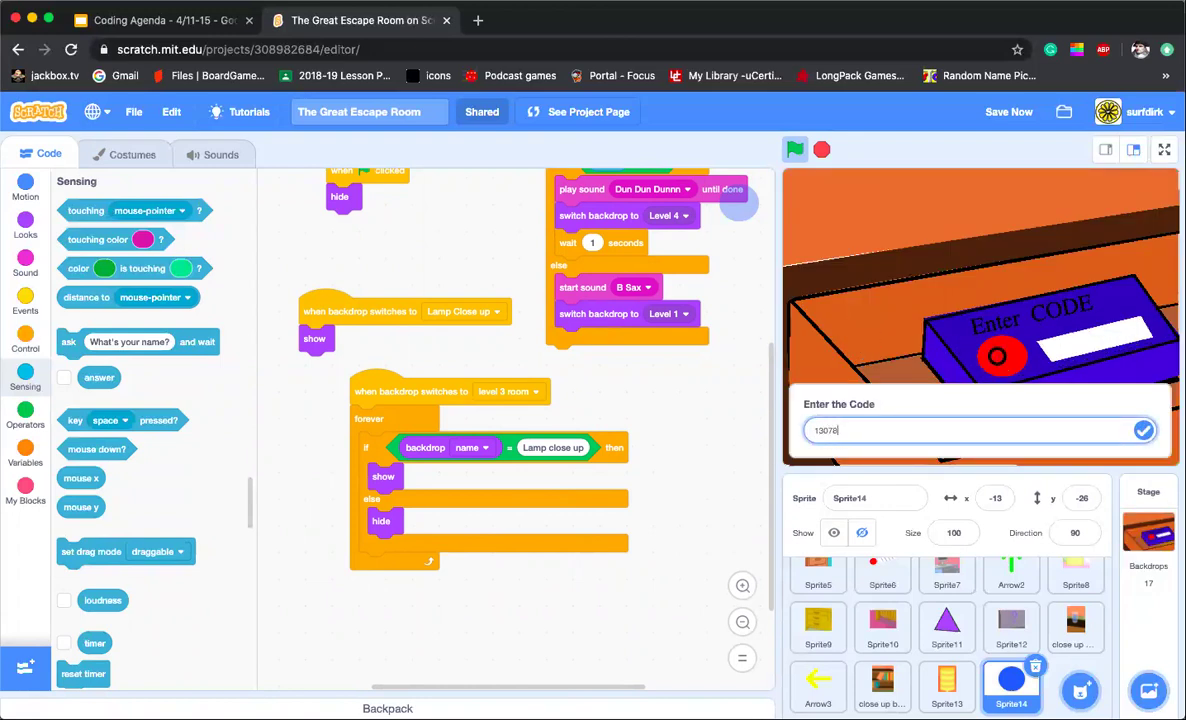
pyautogui.press('Return')
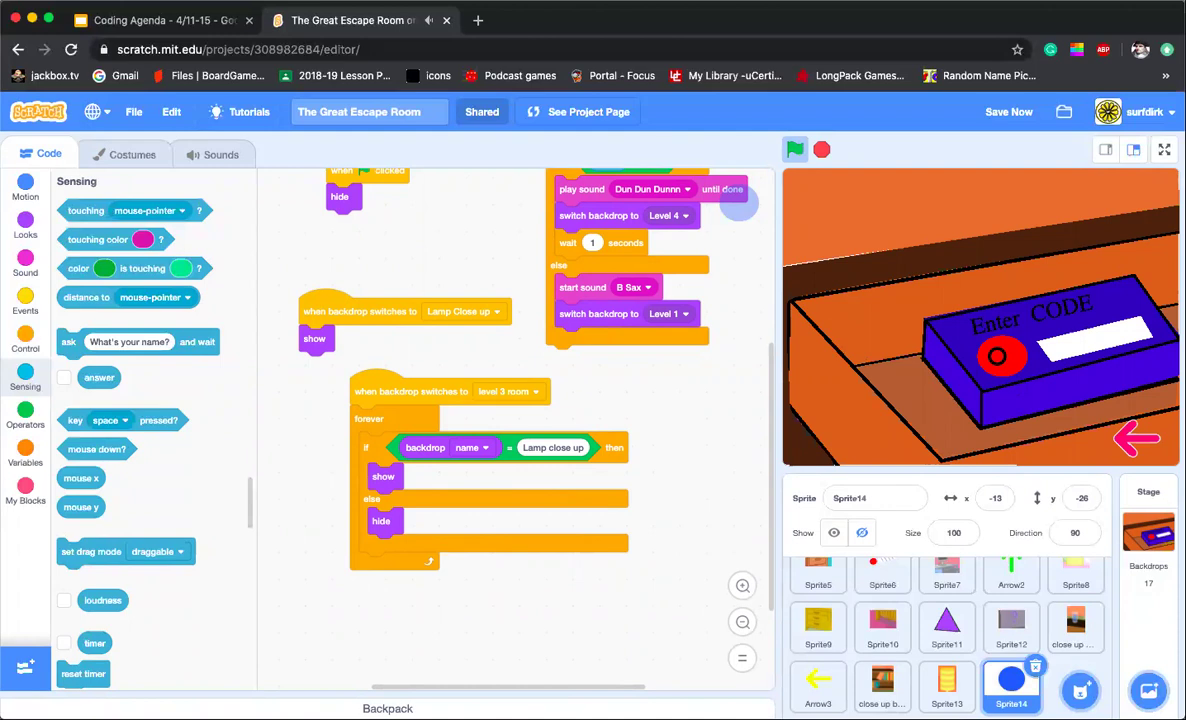
pyautogui.click(1134, 437)
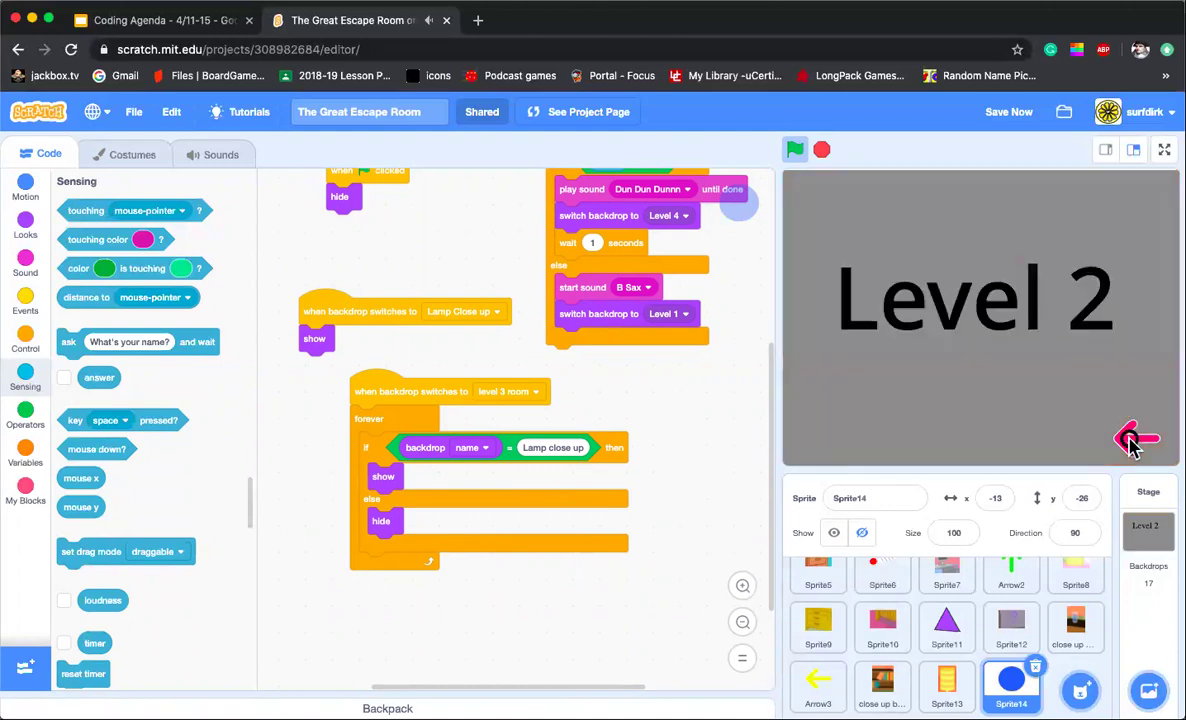
# Step: Play through level 2 by way of the computer screen's question mark to reach the level 3 room
pyautogui.click(923, 369)
pyautogui.click(914, 295)
pyautogui.click(873, 265)
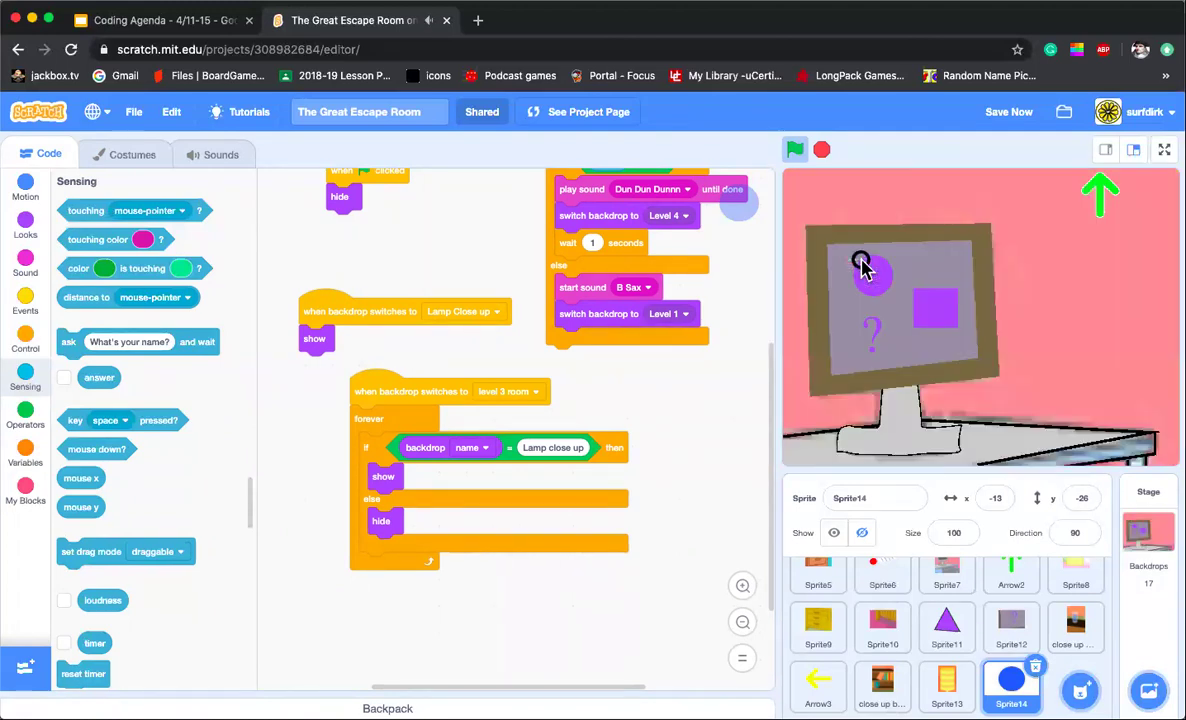
pyautogui.click(876, 334)
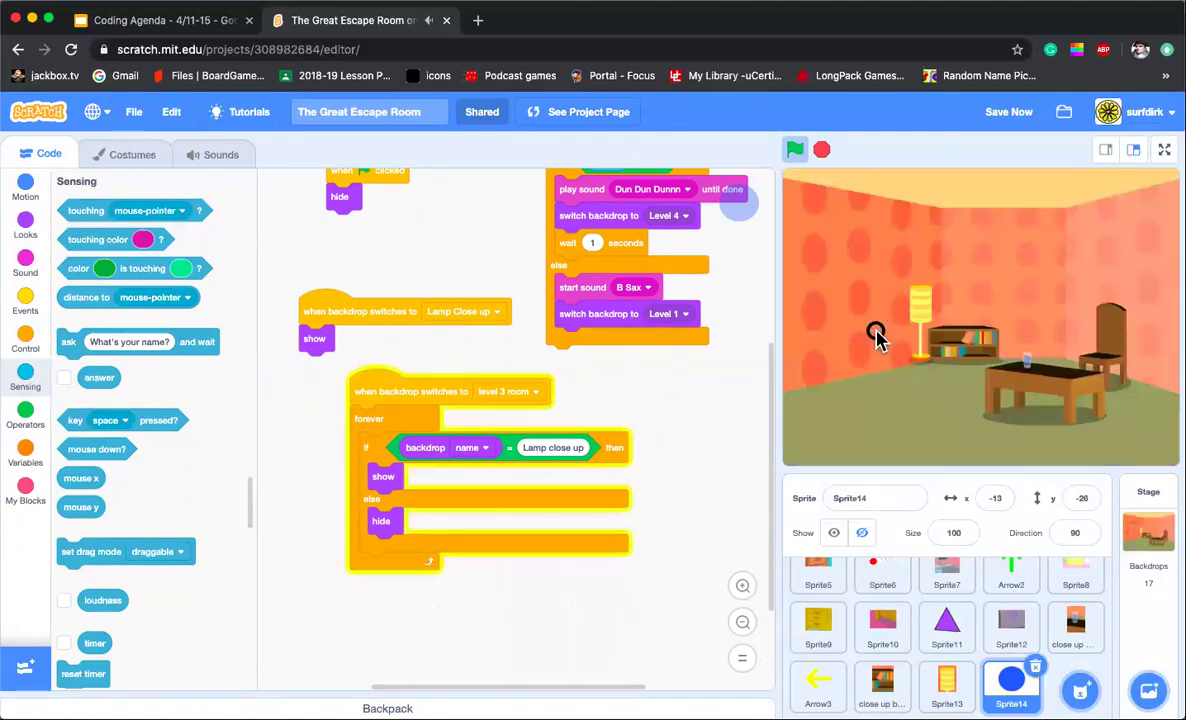
# Step: Test the level 3 room's clickable objects: the water glass, the bookshelf and the lamp
pyautogui.click(1031, 366)
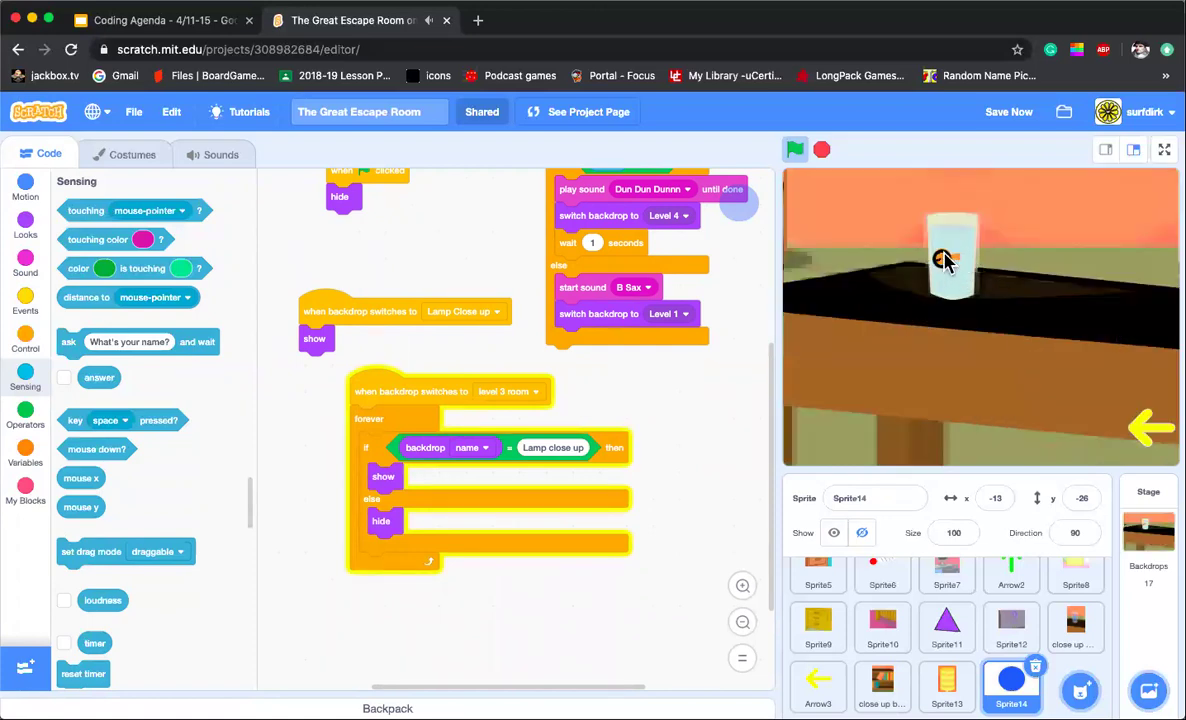
pyautogui.click(1143, 432)
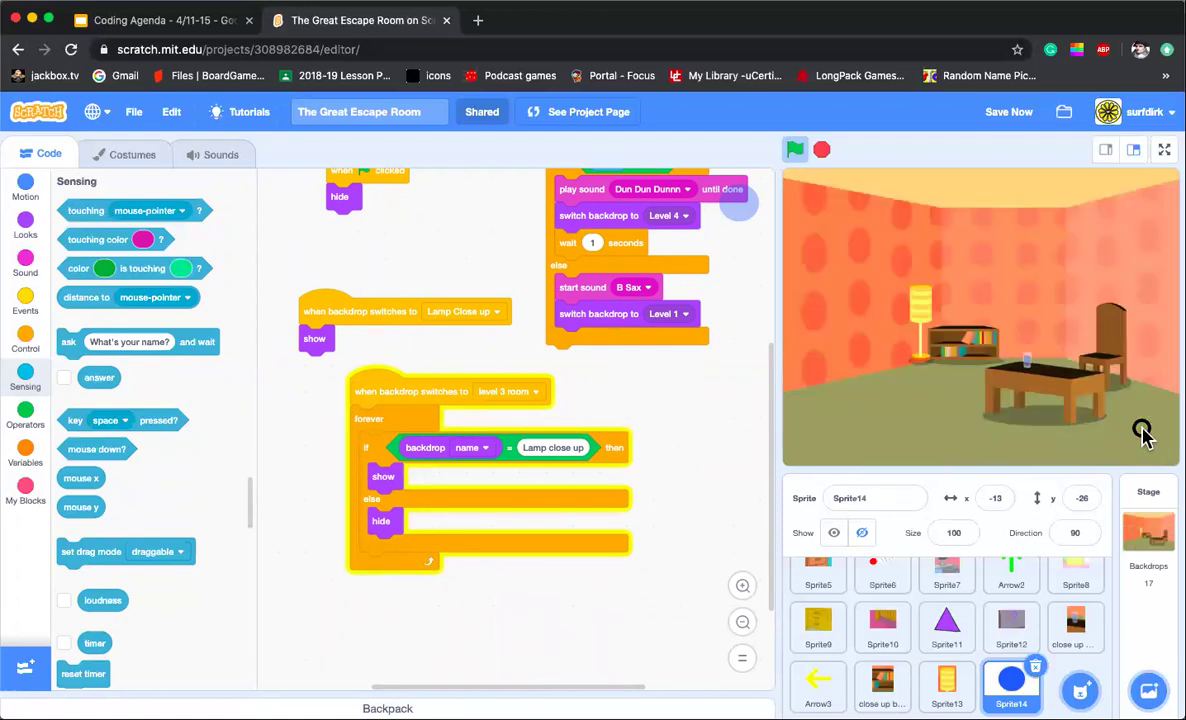
pyautogui.click(978, 345)
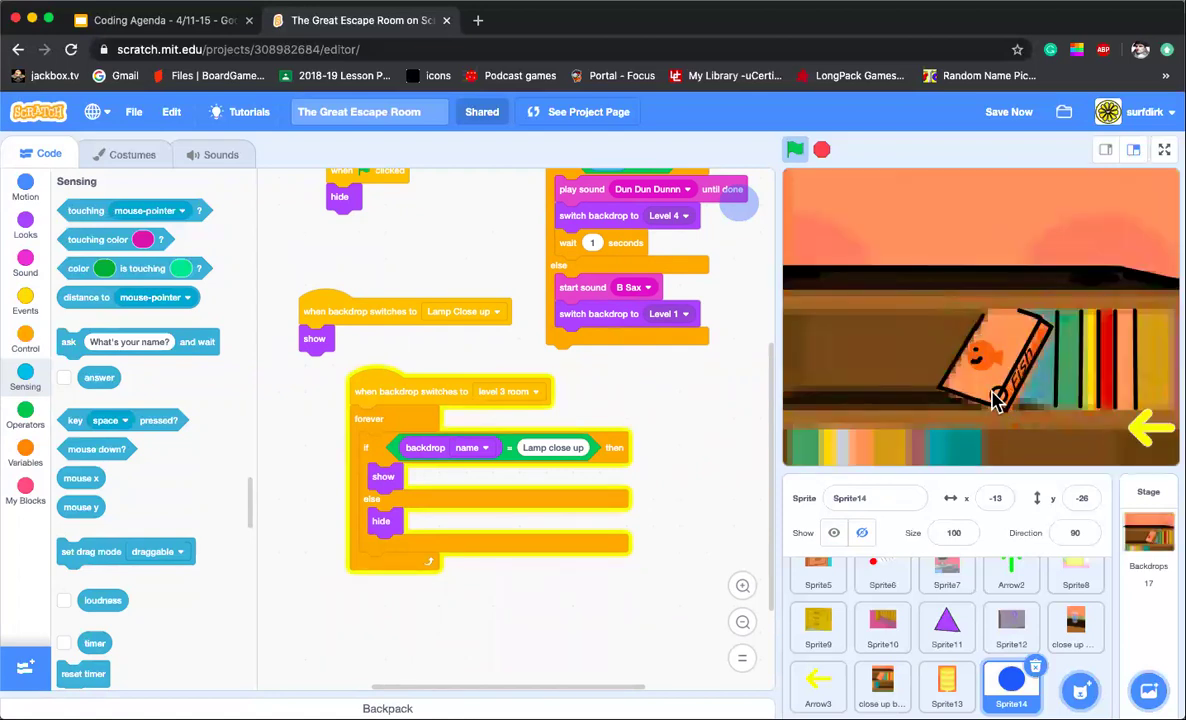
pyautogui.click(1140, 435)
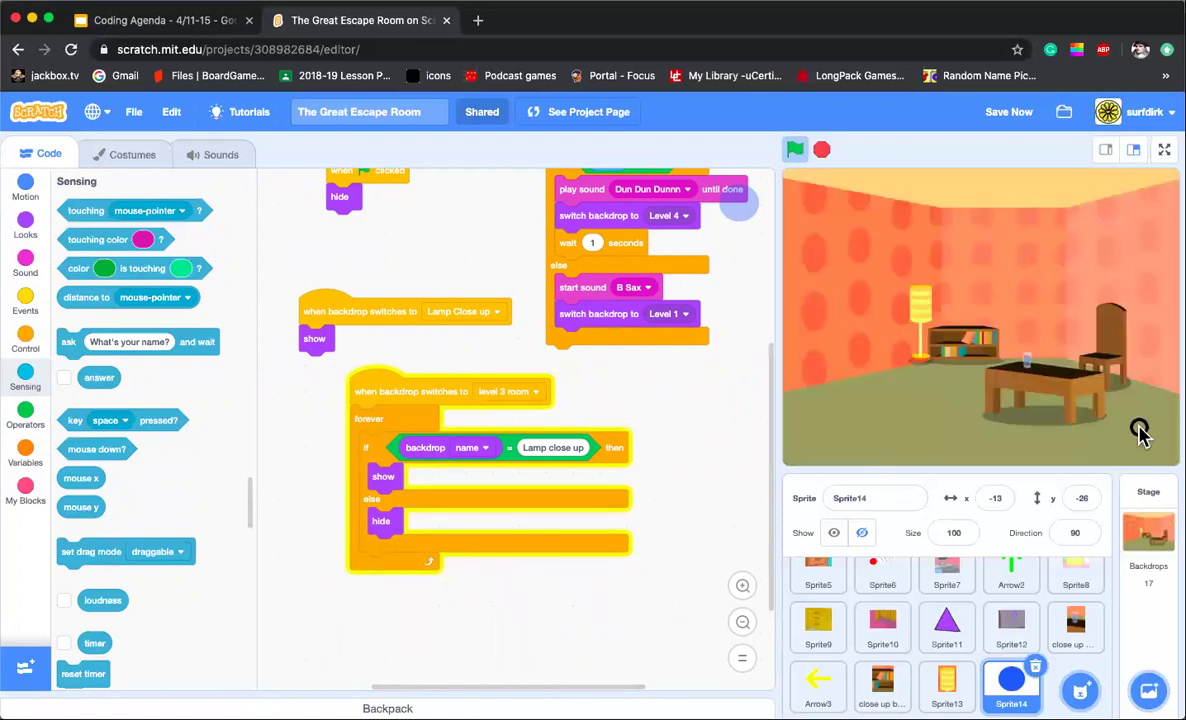
pyautogui.click(925, 310)
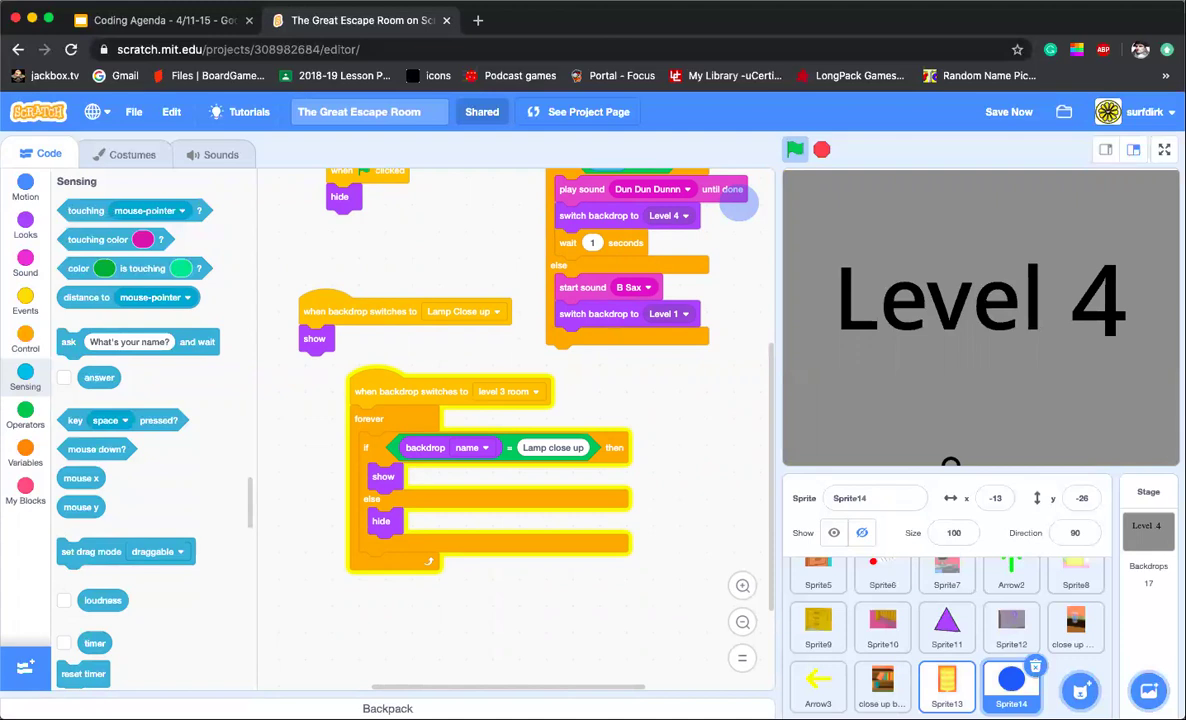
# Step: Open the lamp sprite's code and spread its overlapping scripts apart
pyautogui.click(947, 680)
pyautogui.moveTo(290, 182); pyautogui.dragTo(512, 452)
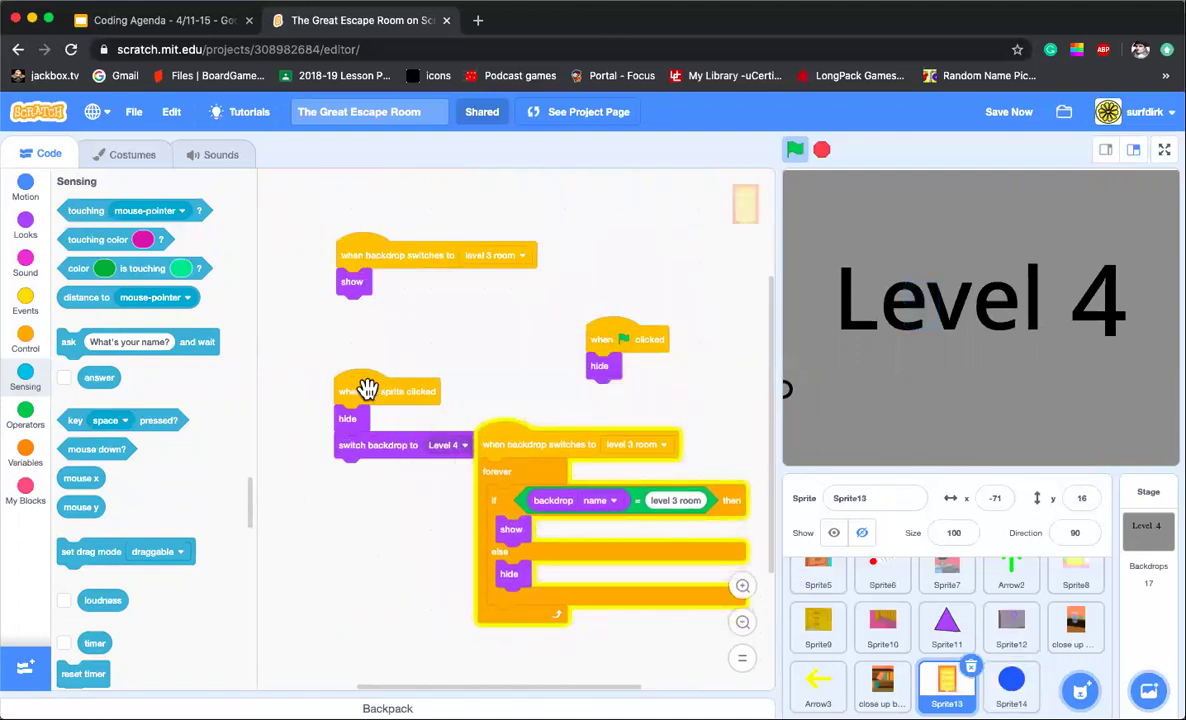
pyautogui.moveTo(367, 389); pyautogui.dragTo(320, 352)
pyautogui.moveTo(609, 332); pyautogui.dragTo(600, 276)
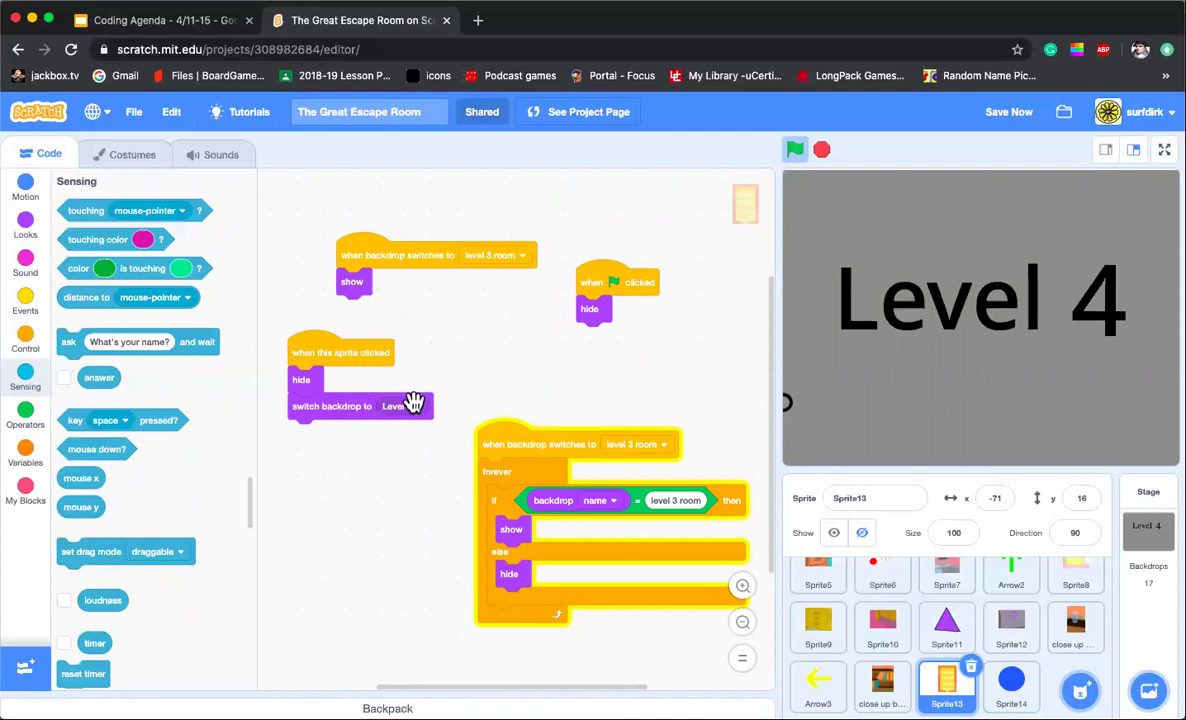
# Step: Make the lamp's click script switch the backdrop to Lamp Close up, run it, and move the forever script higher
pyautogui.click(419, 407)
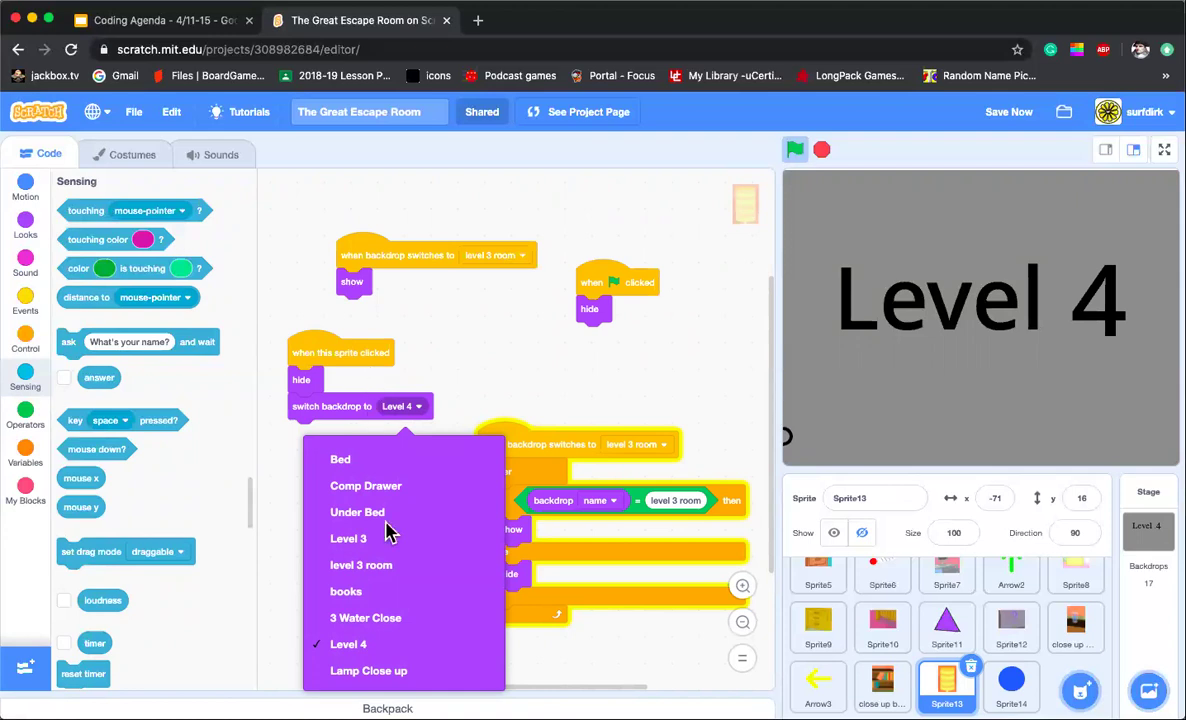
pyautogui.scroll(-1, 390, 636)
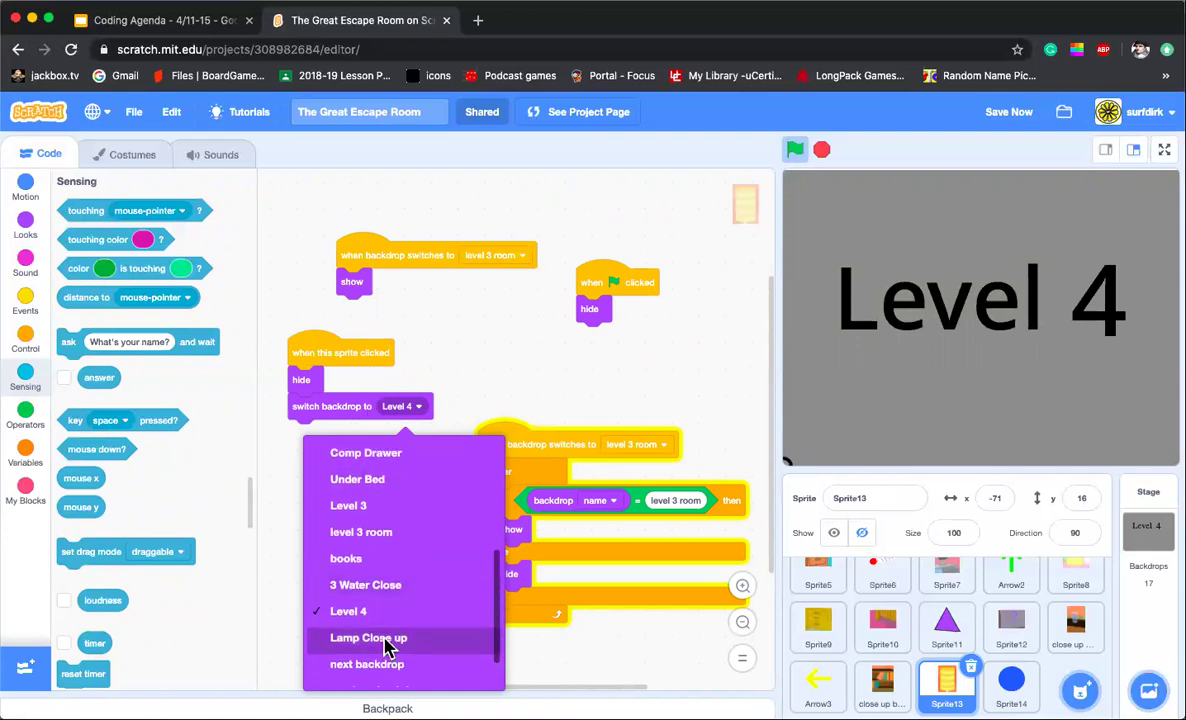
pyautogui.click(388, 640)
pyautogui.click(318, 354)
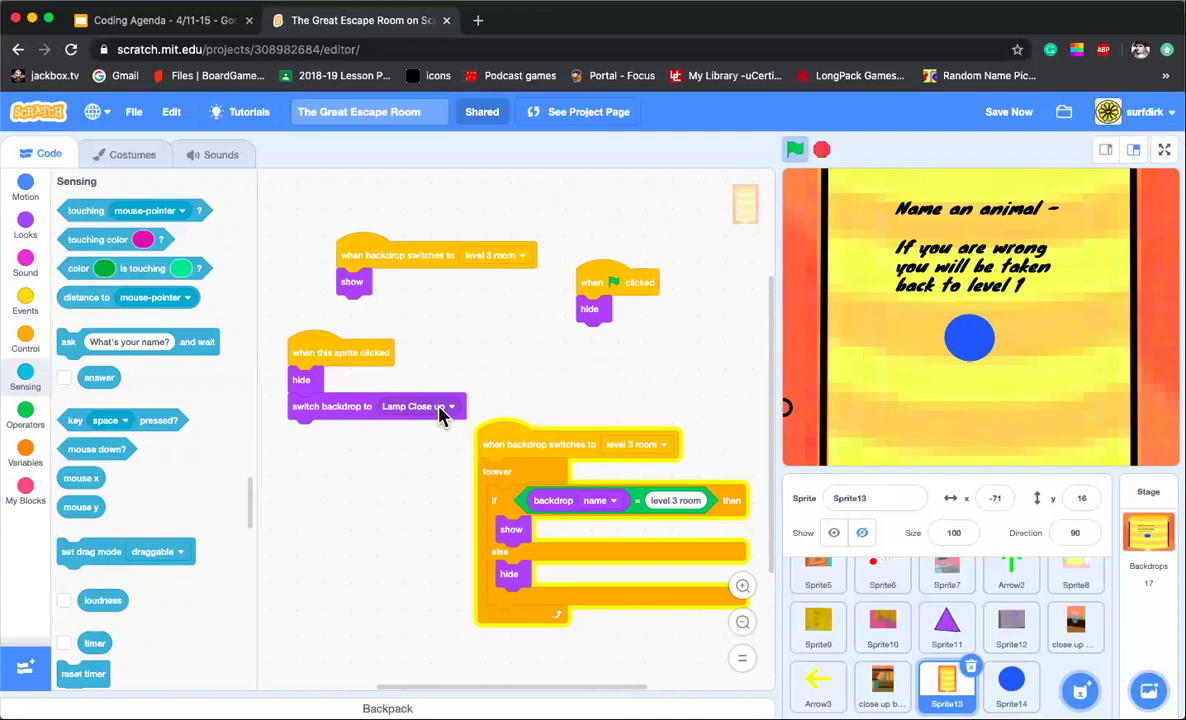
pyautogui.moveTo(513, 442); pyautogui.dragTo(517, 390)
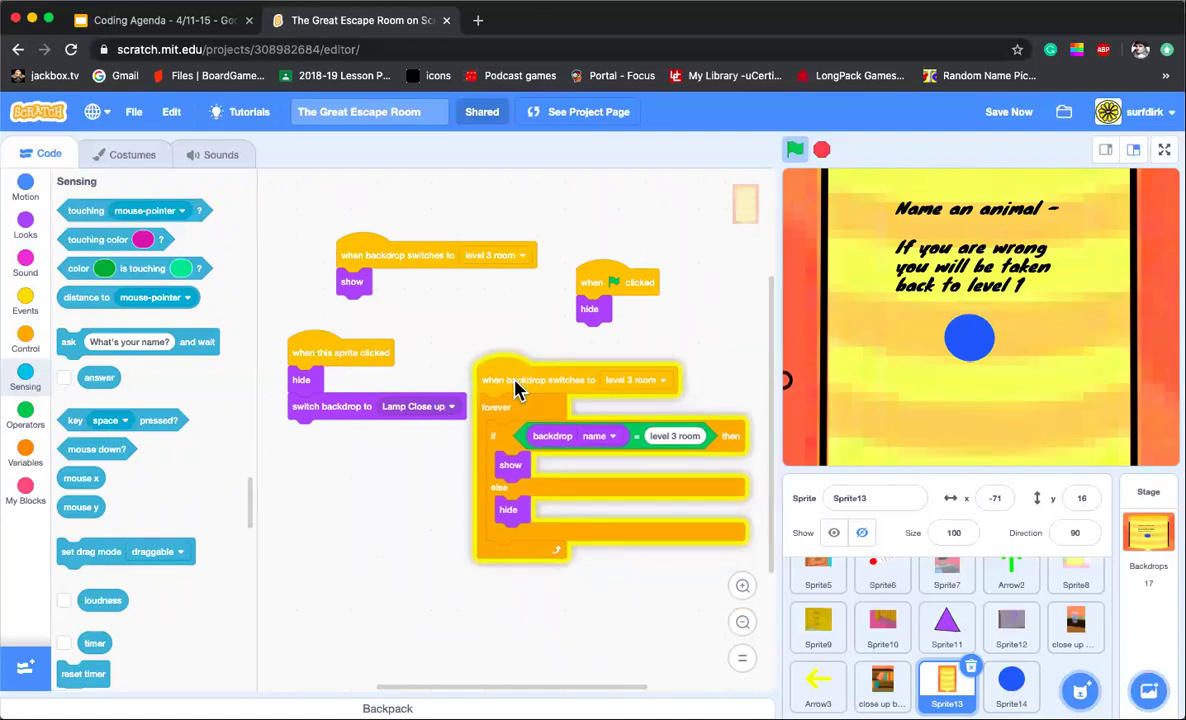
# Step: Test the blue button's riddle with the wrong answer "guppy"
pyautogui.click(974, 341)
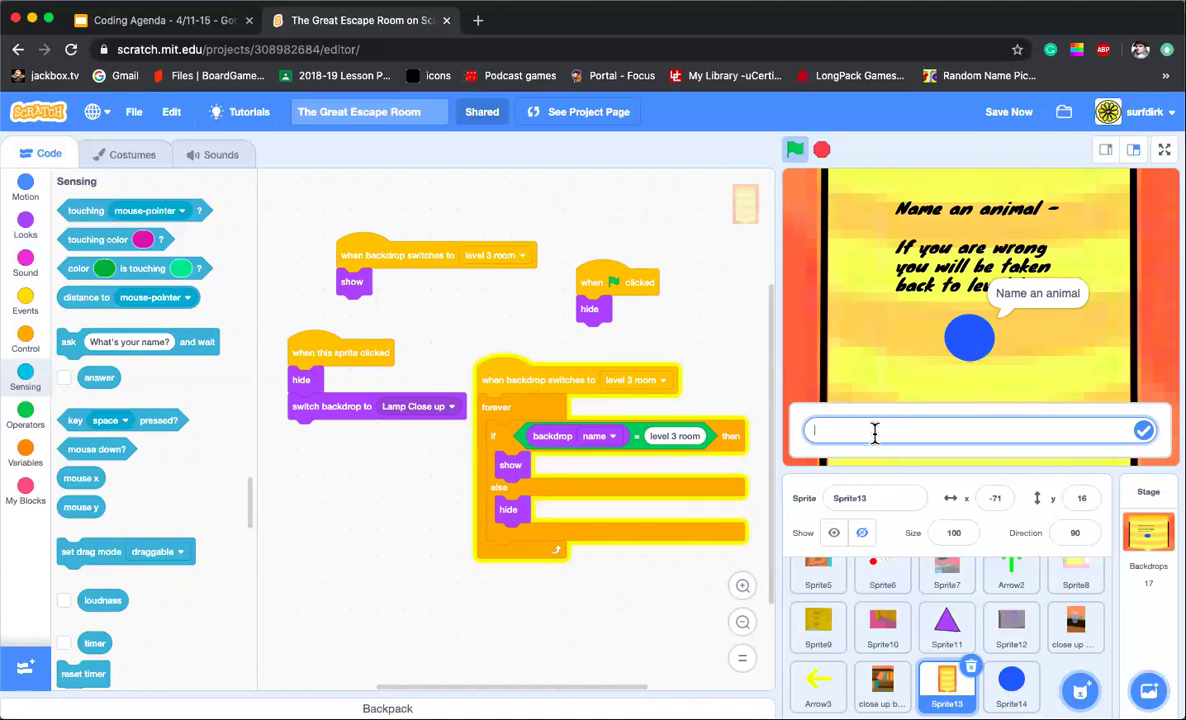
pyautogui.write('guppy')
pyautogui.press('Return')
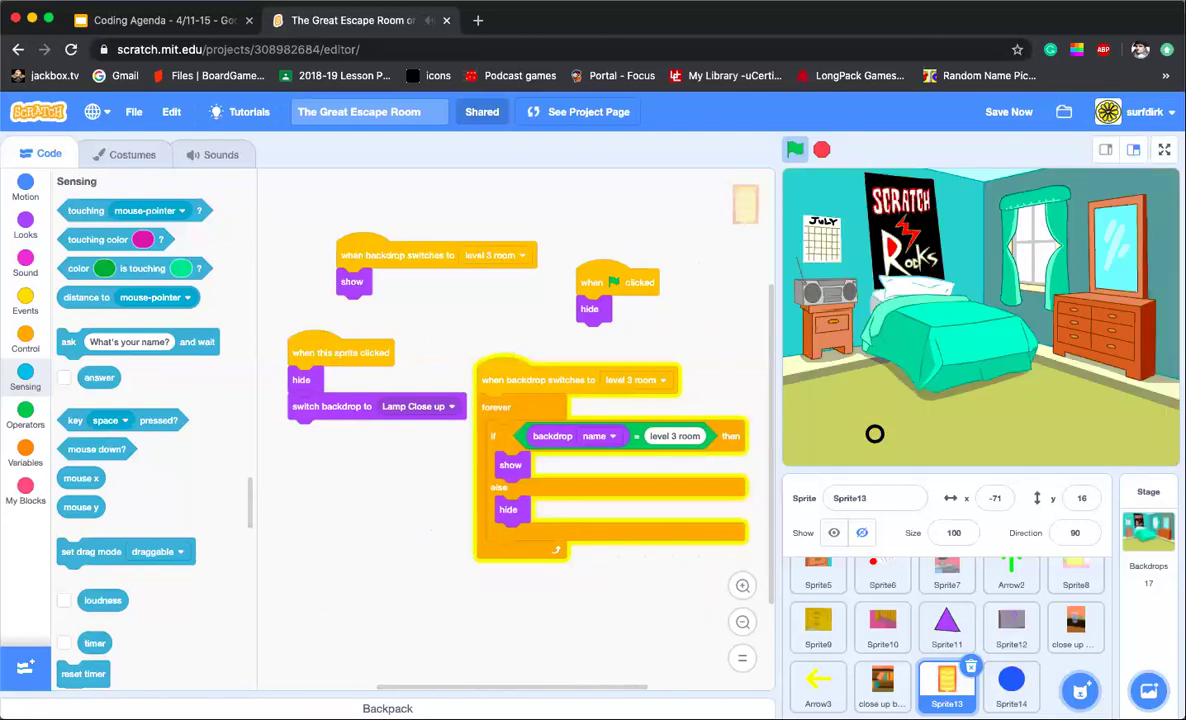
# Step: Replay level 1 by opening the drawer and entering the code at the code box
pyautogui.click(836, 321)
pyautogui.click(1022, 371)
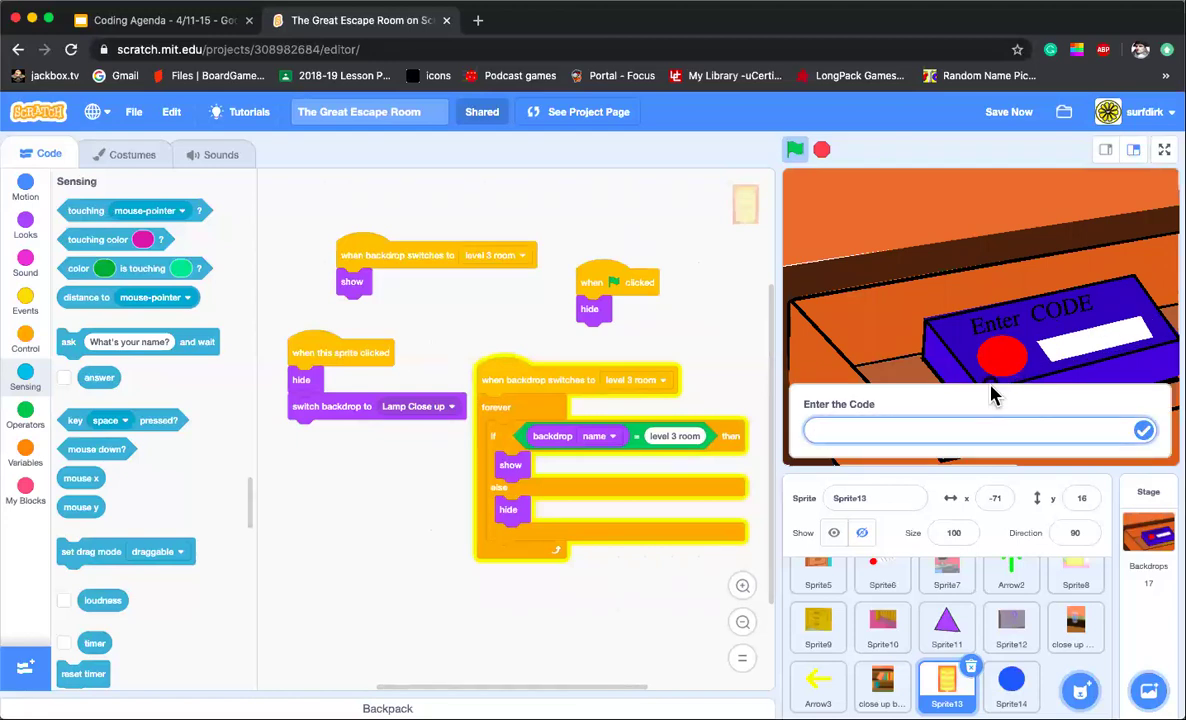
pyautogui.write('1301')
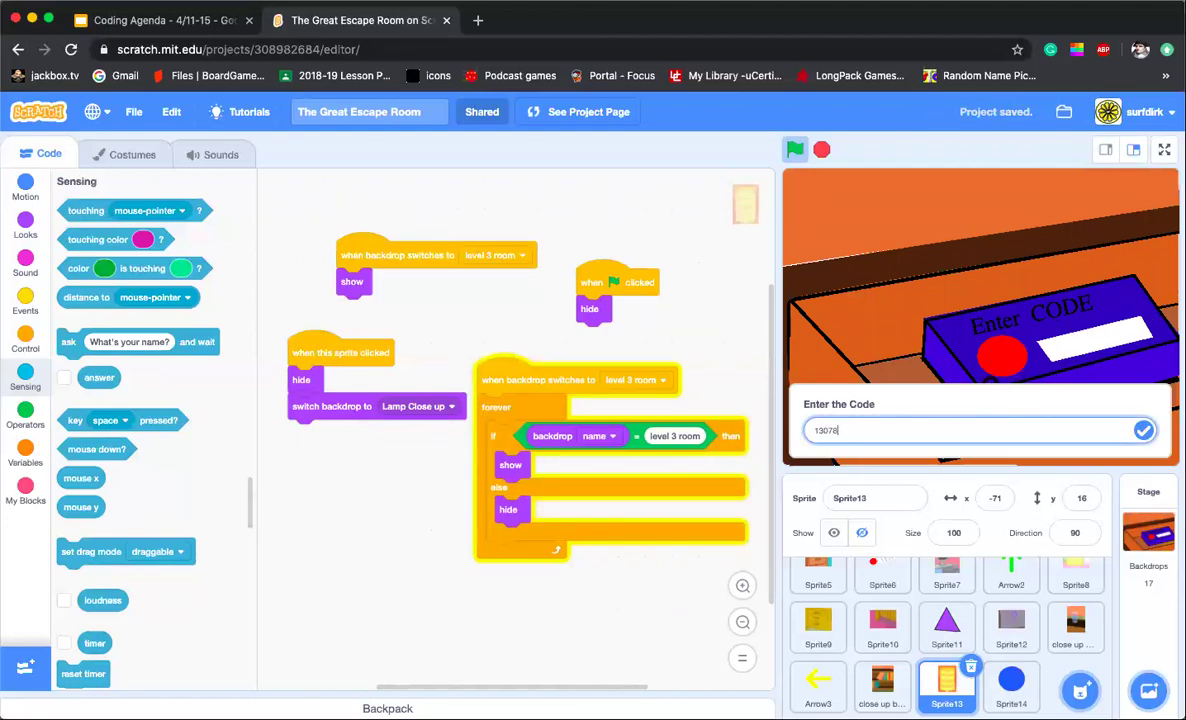
pyautogui.press('Return')
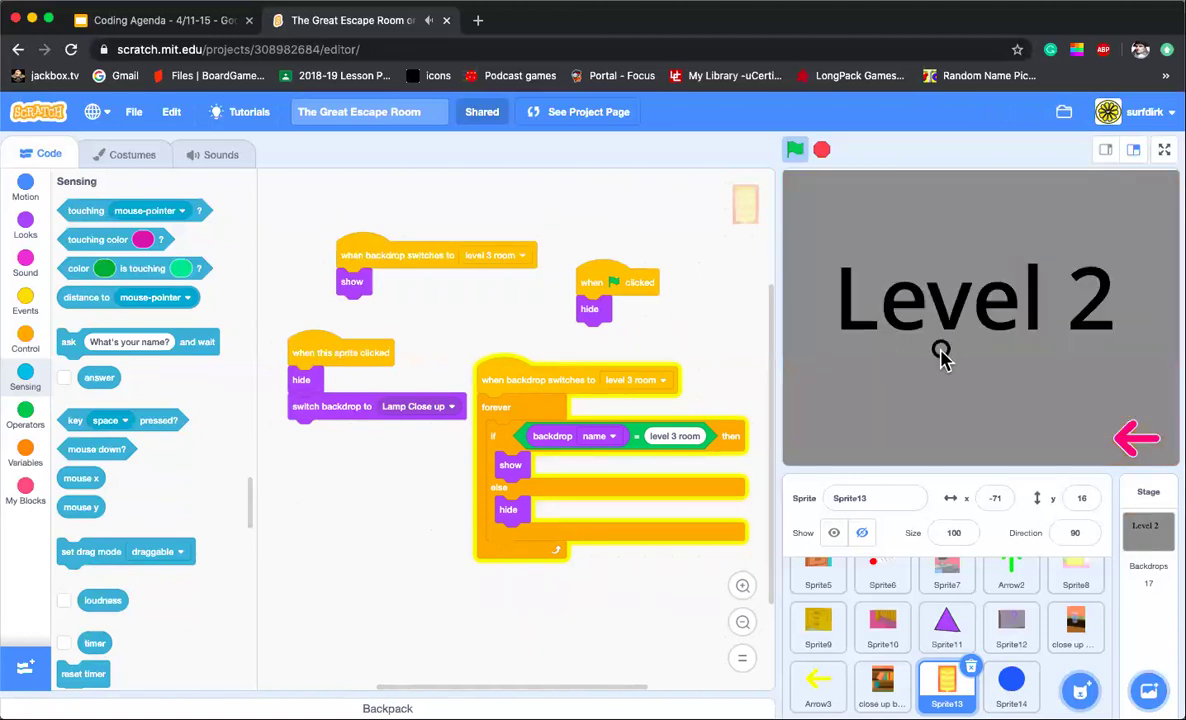
# Step: Replay level 2 through the computer screen's question mark and open the lamp close-up from the level 3 room
pyautogui.click(918, 368)
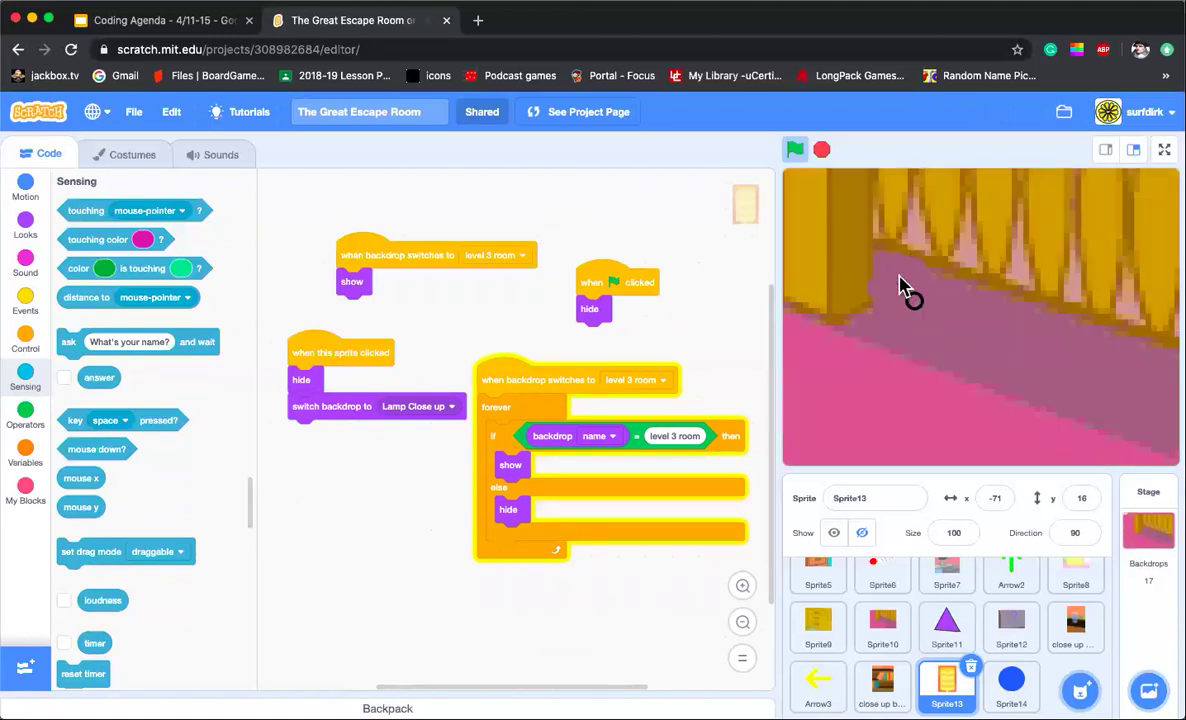
pyautogui.click(865, 263)
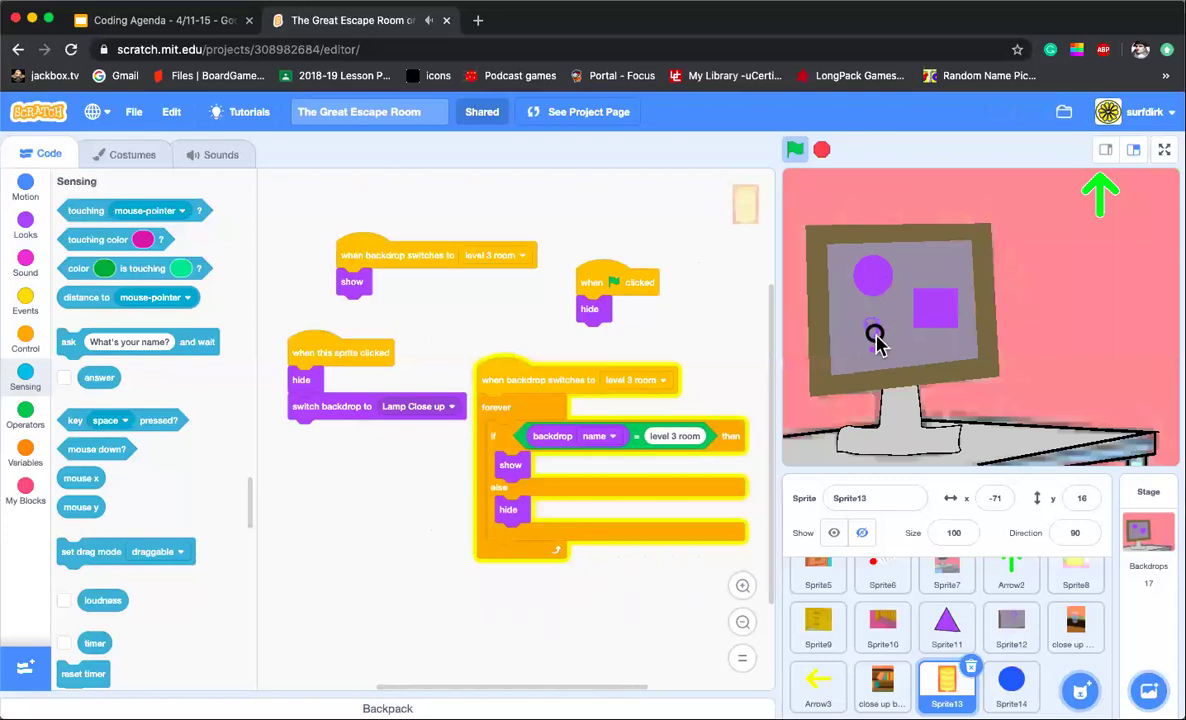
pyautogui.click(874, 334)
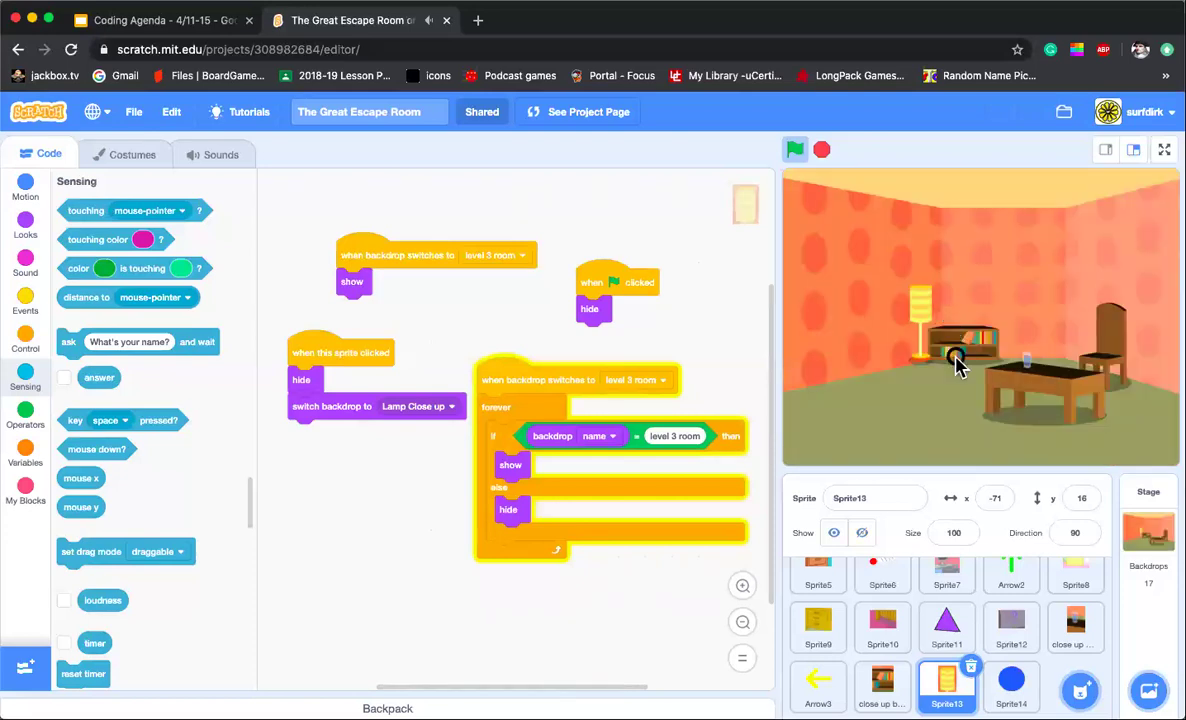
pyautogui.click(922, 313)
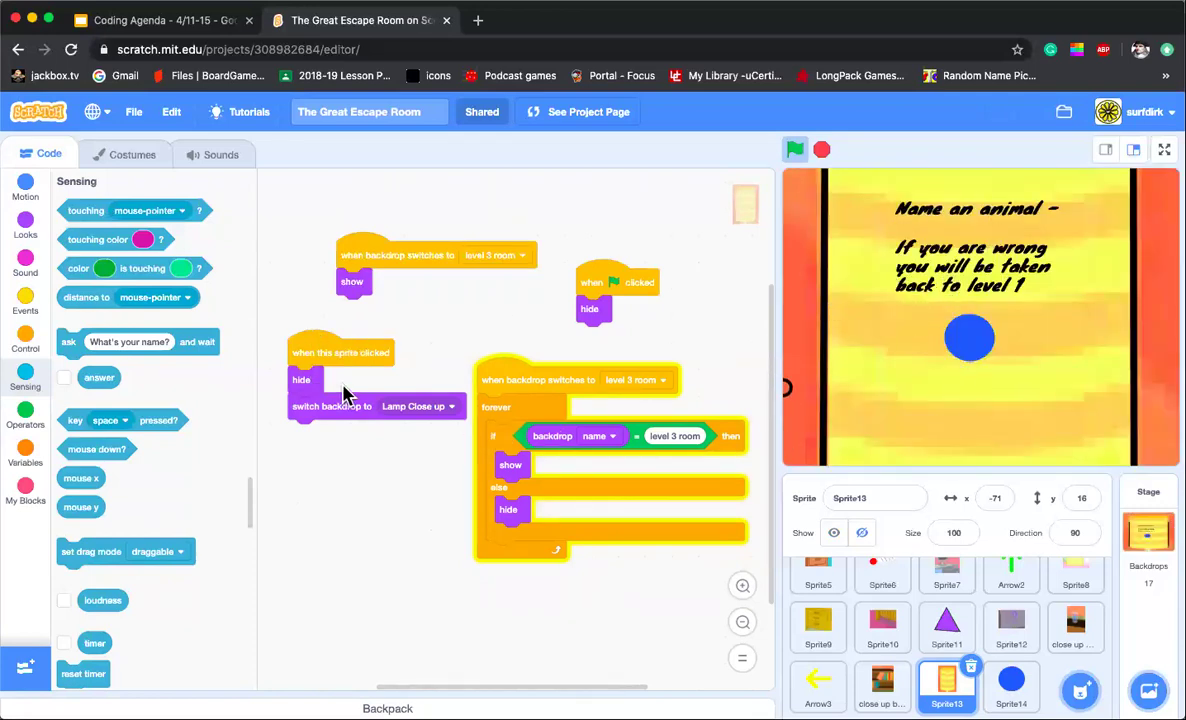
# Step: Test the blue button's riddle with the answer "fish" and nudge the lamp's forever script slightly higher
pyautogui.click(972, 337)
pyautogui.write('fish')
pyautogui.press('Return')
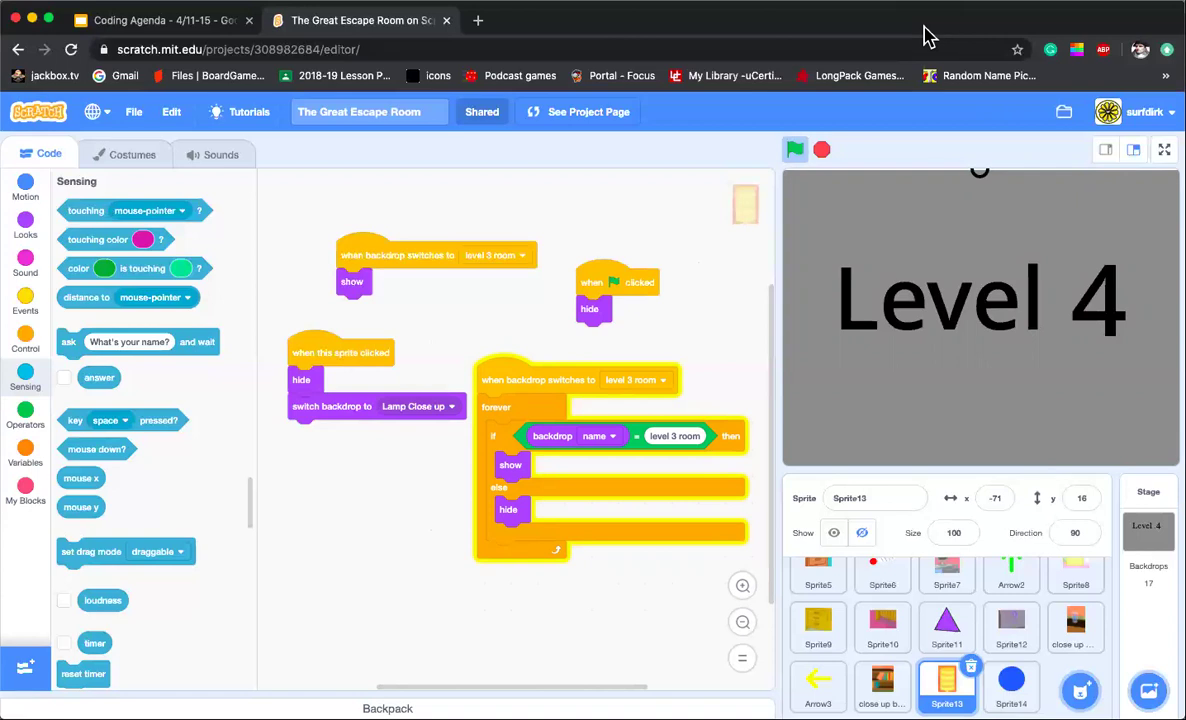
pyautogui.moveTo(518, 383)
pyautogui.mouseDown()
pyautogui.moveTo(564, 378)
pyautogui.moveTo(518, 380)
pyautogui.moveTo(513, 368)
pyautogui.mouseUp()
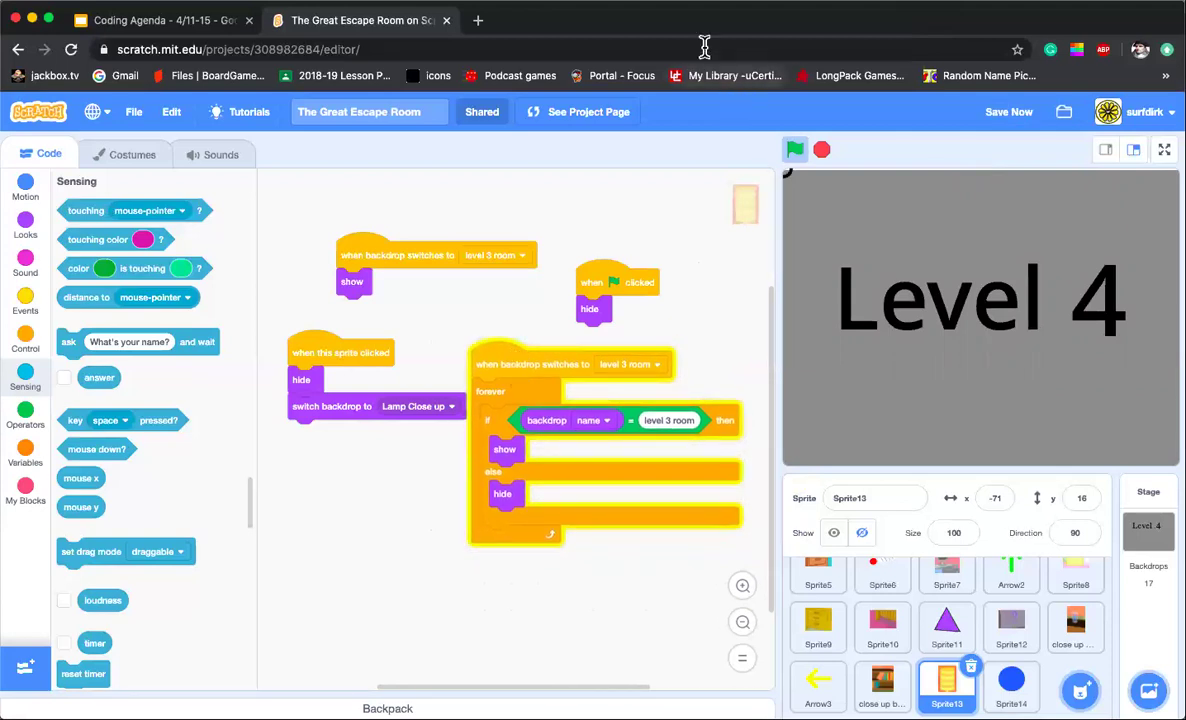